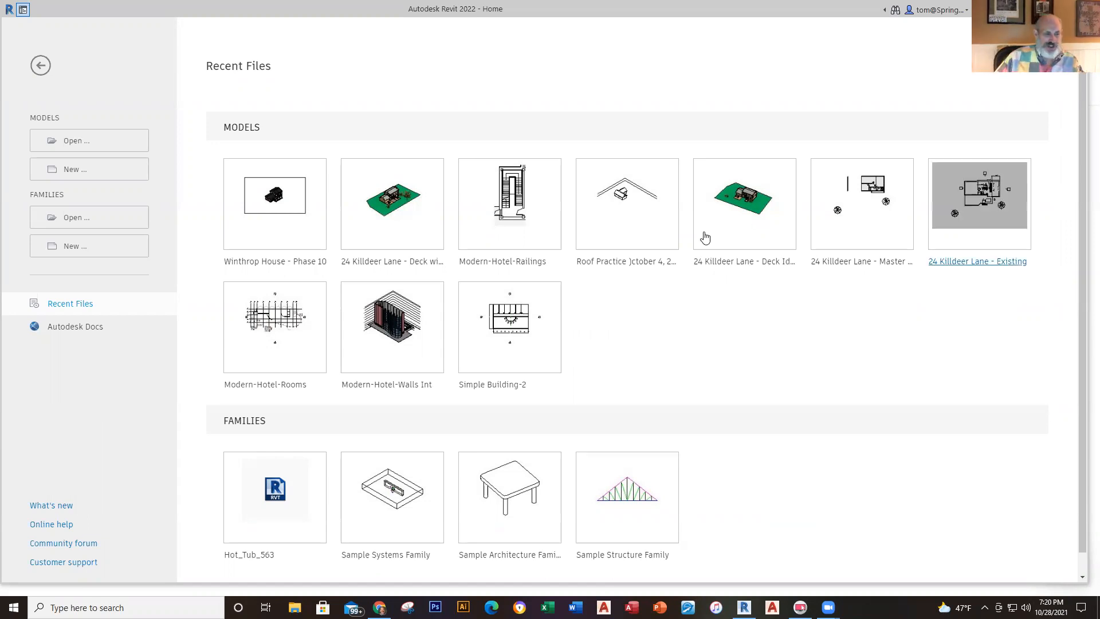
Step: Open the Floor Plan 1 Revit project dated 10/29/2020 6:33 PM from the CIT-112 folder on the Desktop
{"action": "left_click", "coordinate": [89, 142]}
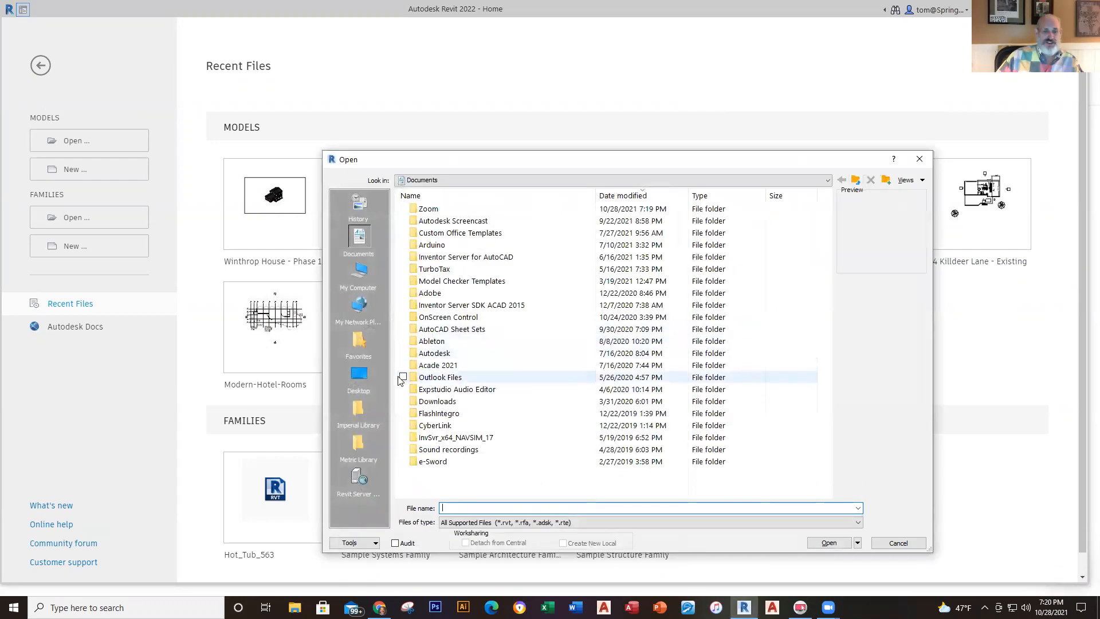
{"action": "left_click", "coordinate": [359, 382]}
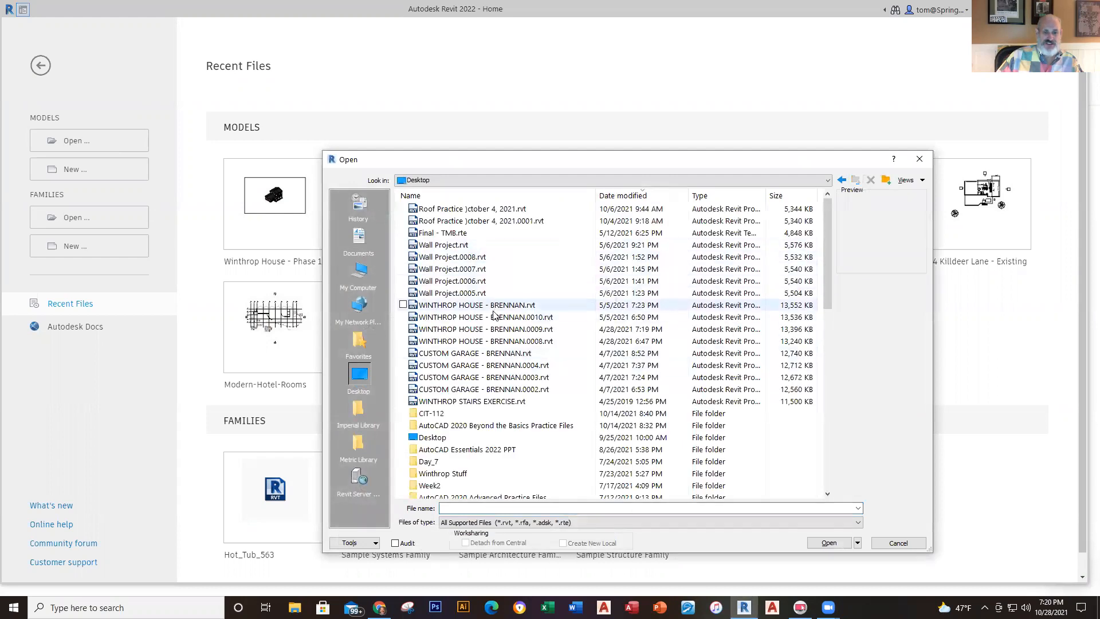
{"action": "left_click", "coordinate": [444, 414]}
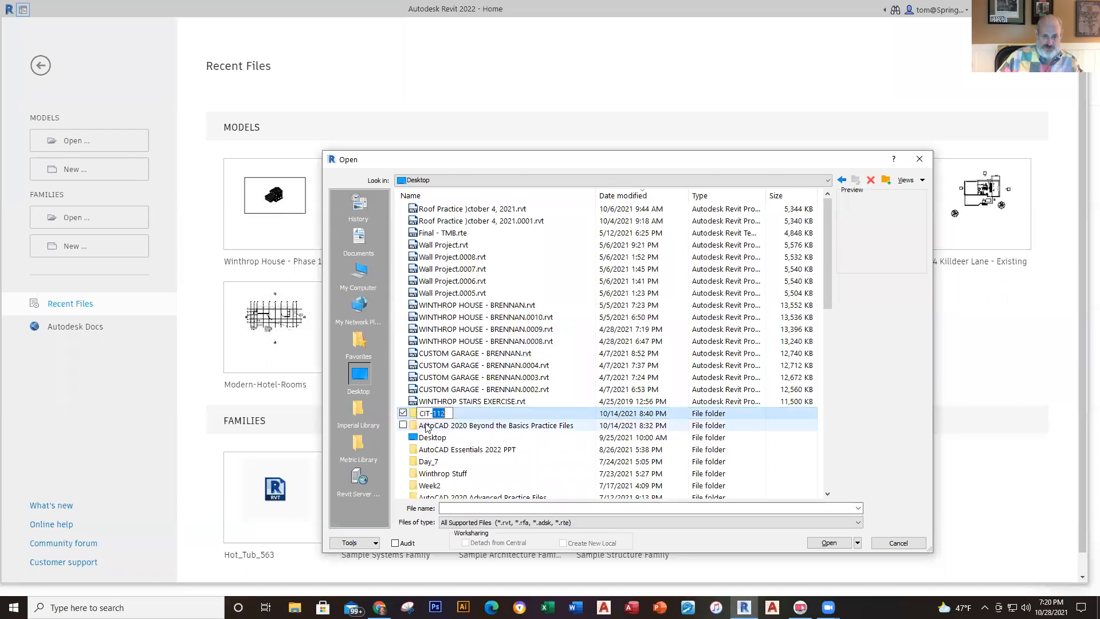
{"action": "double_click", "coordinate": [415, 413]}
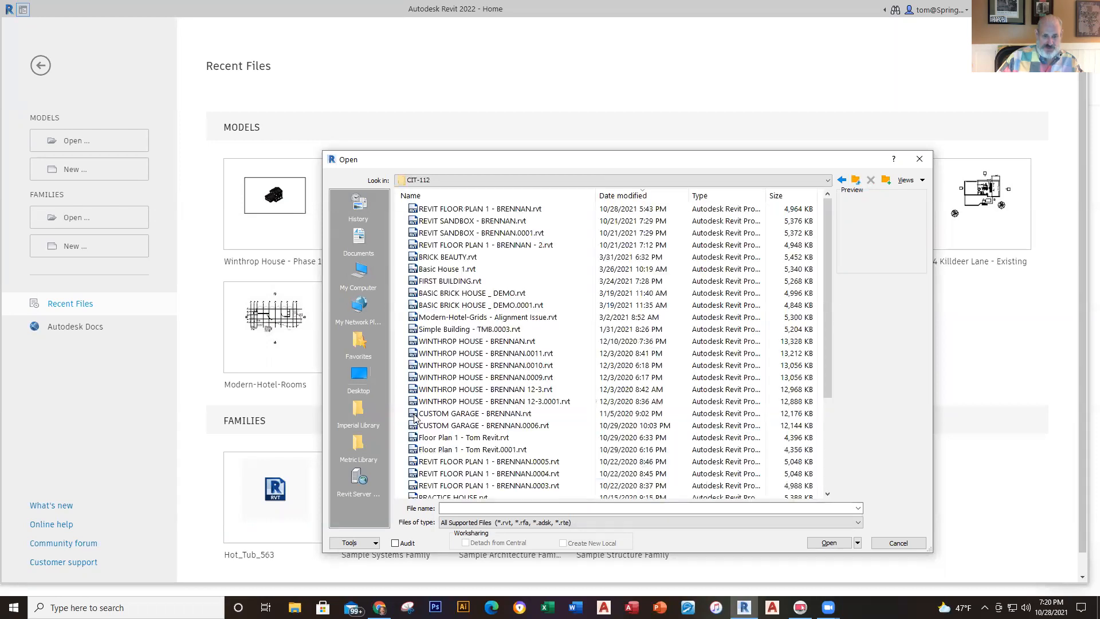
{"action": "left_click", "coordinate": [507, 211]}
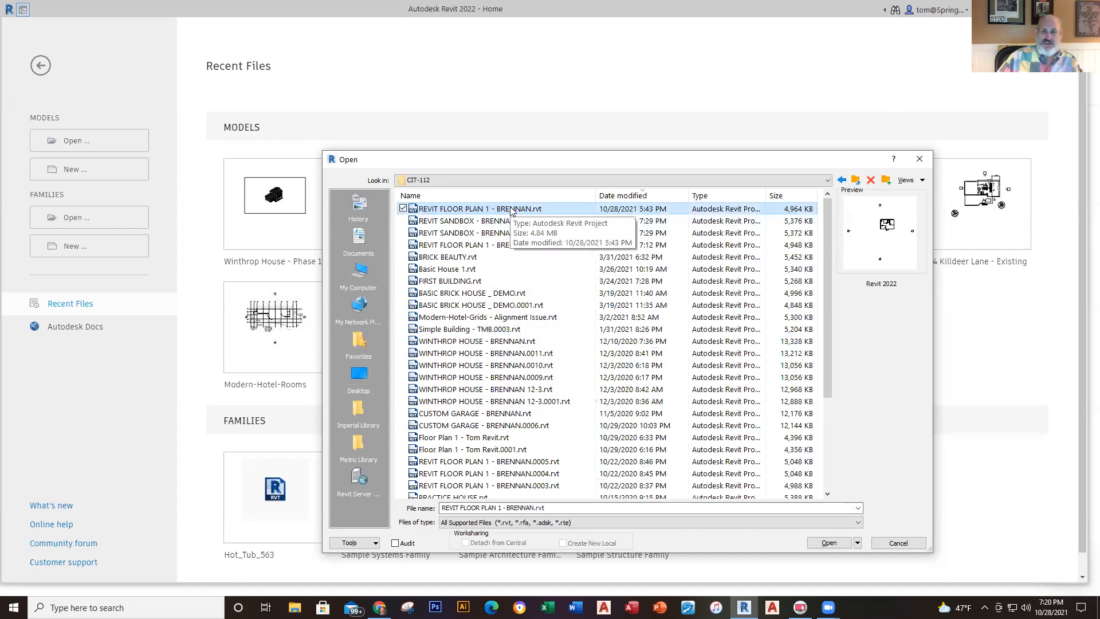
{"action": "double_click", "coordinate": [507, 437]}
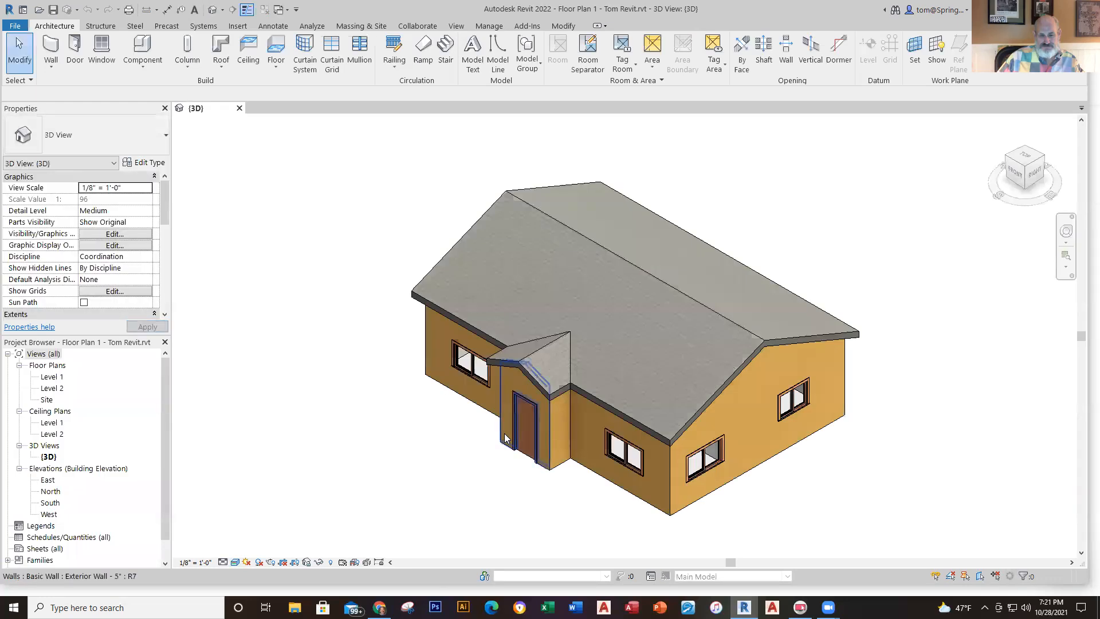
Step: View the Level 1 floor plan of the opened project, then close the project
{"action": "double_click", "coordinate": [49, 378]}
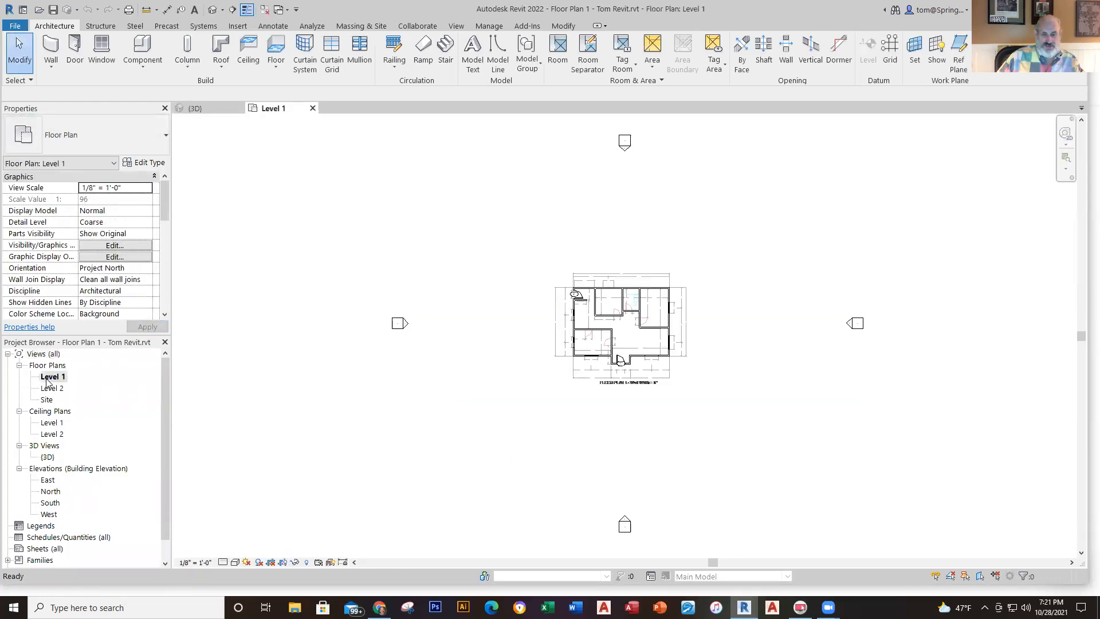
{"action": "scroll", "coordinate": [561, 303], "scroll_direction": "up", "scroll_amount": 3}
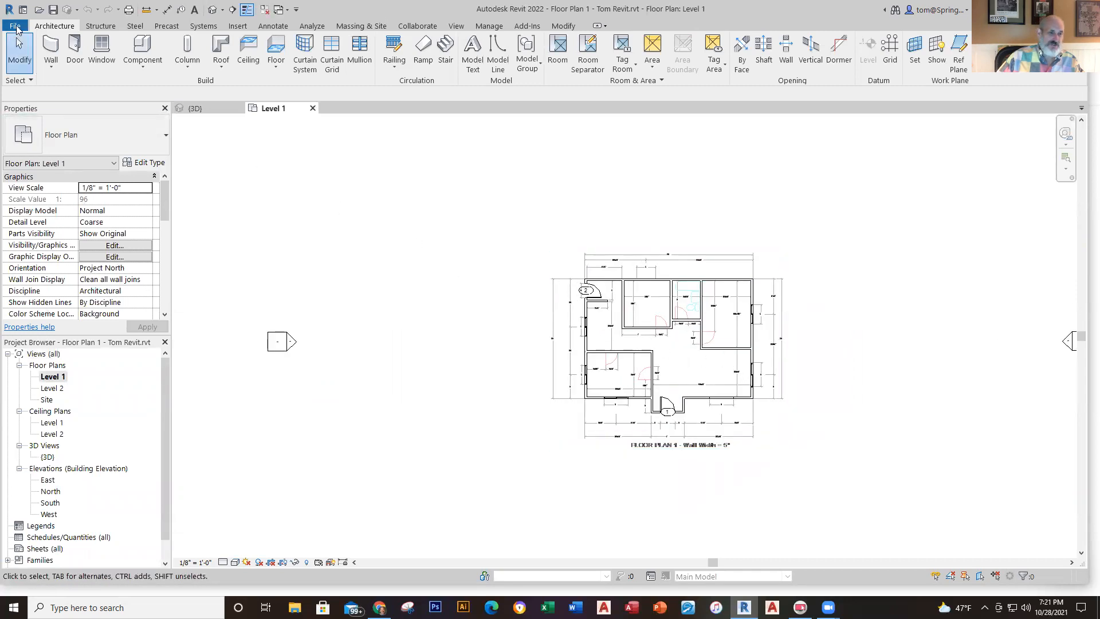
{"action": "left_click", "coordinate": [14, 26]}
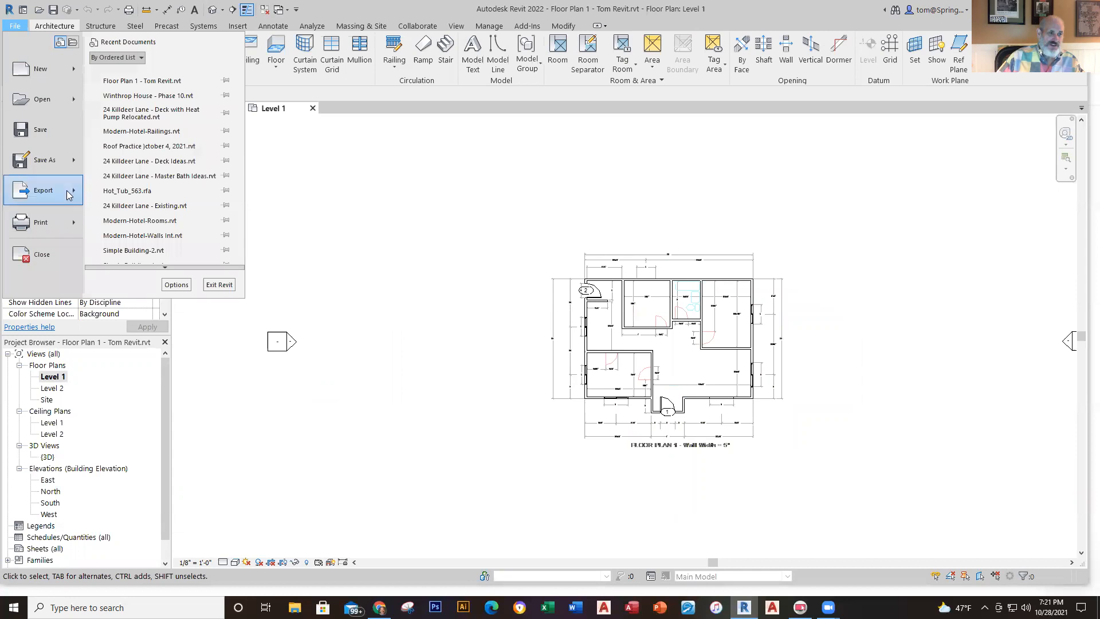
{"action": "left_click", "coordinate": [56, 267]}
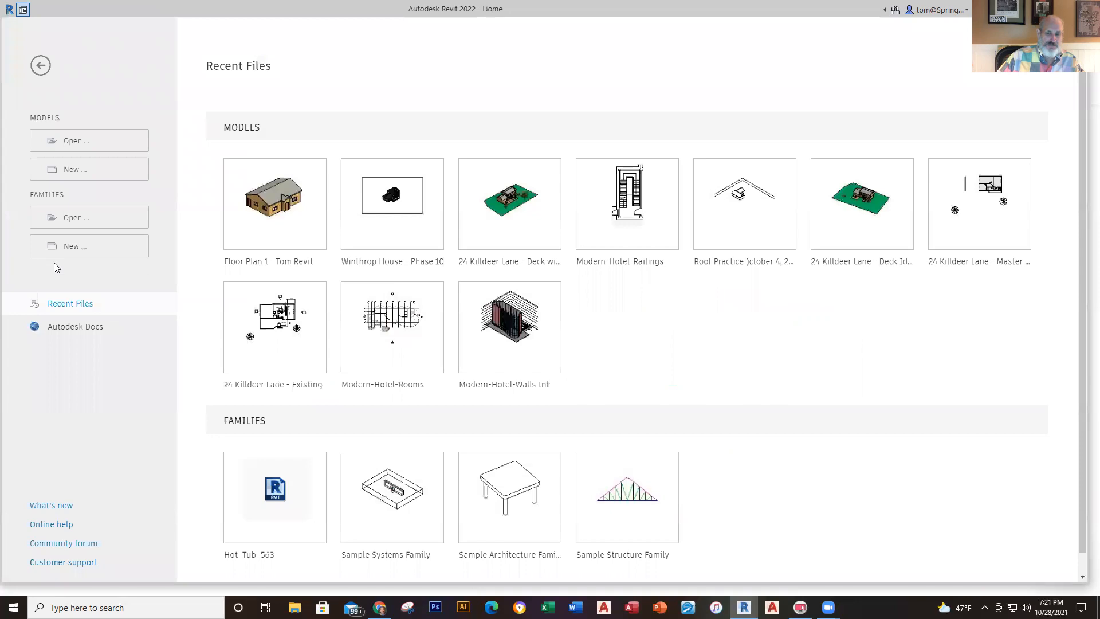
Step: Open the REVIT FLOOR PLAN 1 project dated 10/28/2021 from the CIT-112 folder, ignoring the unresolved references
{"action": "left_click", "coordinate": [80, 147]}
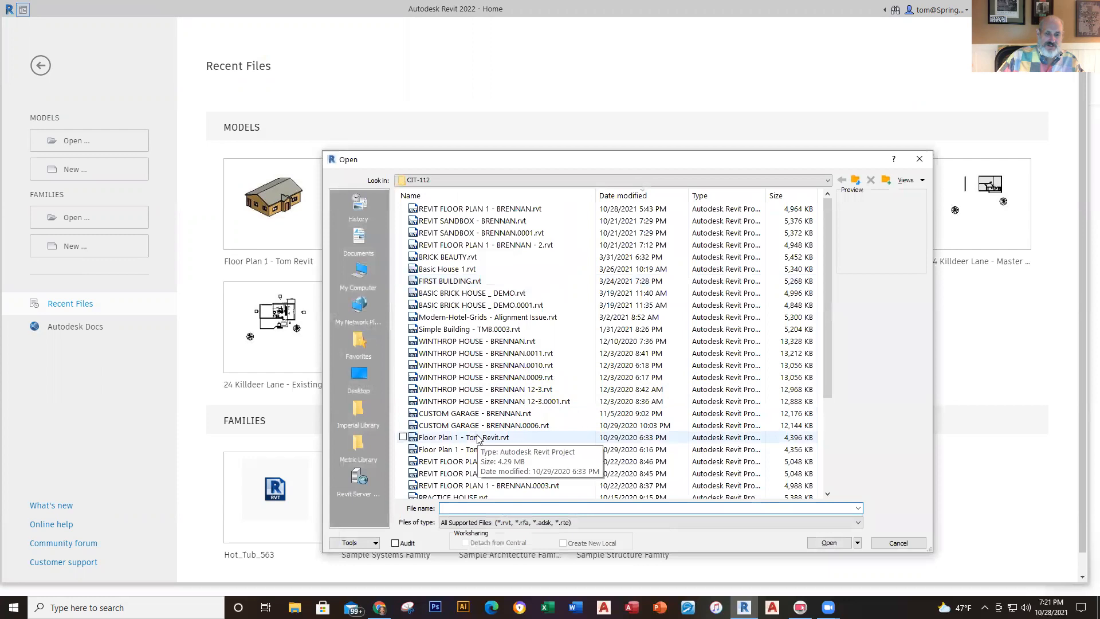
{"action": "left_click", "coordinate": [491, 210]}
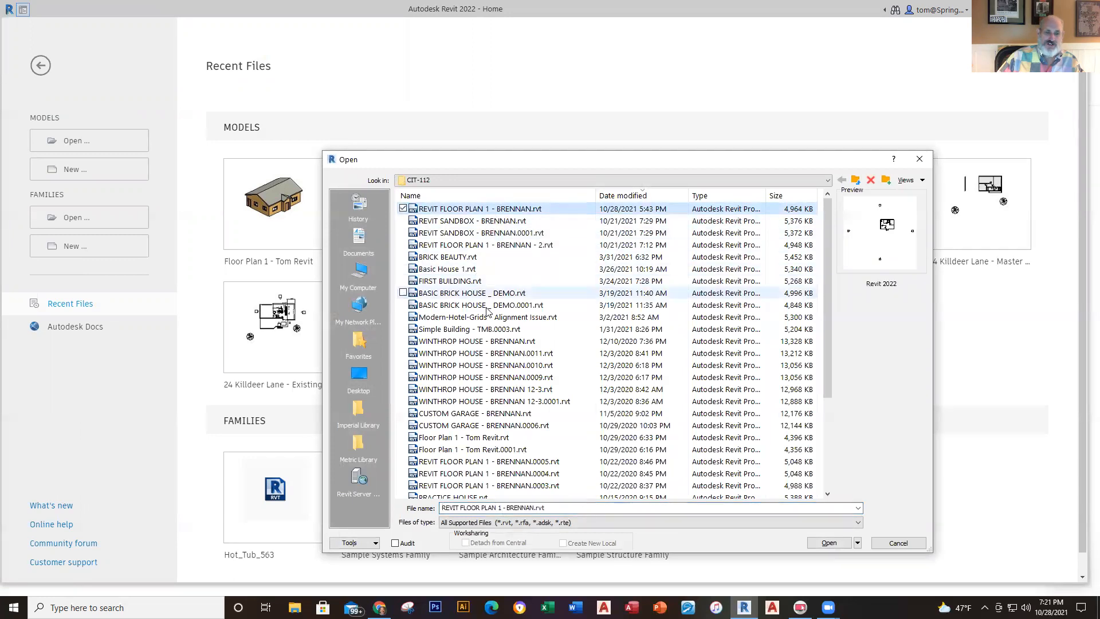
{"action": "scroll", "coordinate": [521, 361], "scroll_direction": "down", "scroll_amount": 1}
{"action": "scroll", "coordinate": [522, 361], "scroll_direction": "down", "scroll_amount": 3}
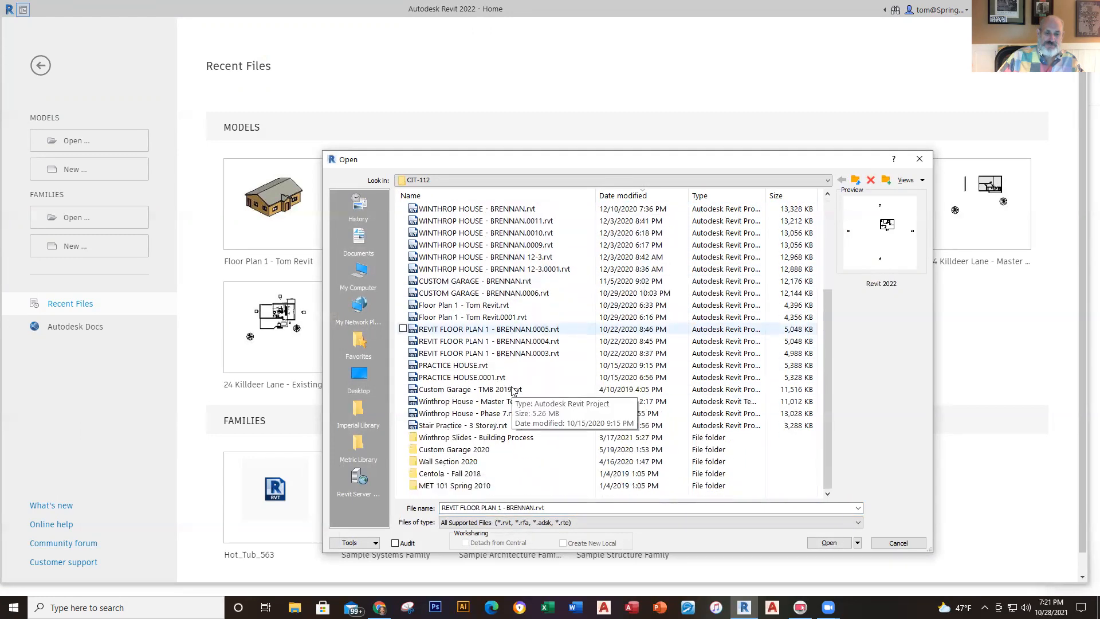
{"action": "scroll", "coordinate": [513, 391], "scroll_direction": "up", "scroll_amount": 4}
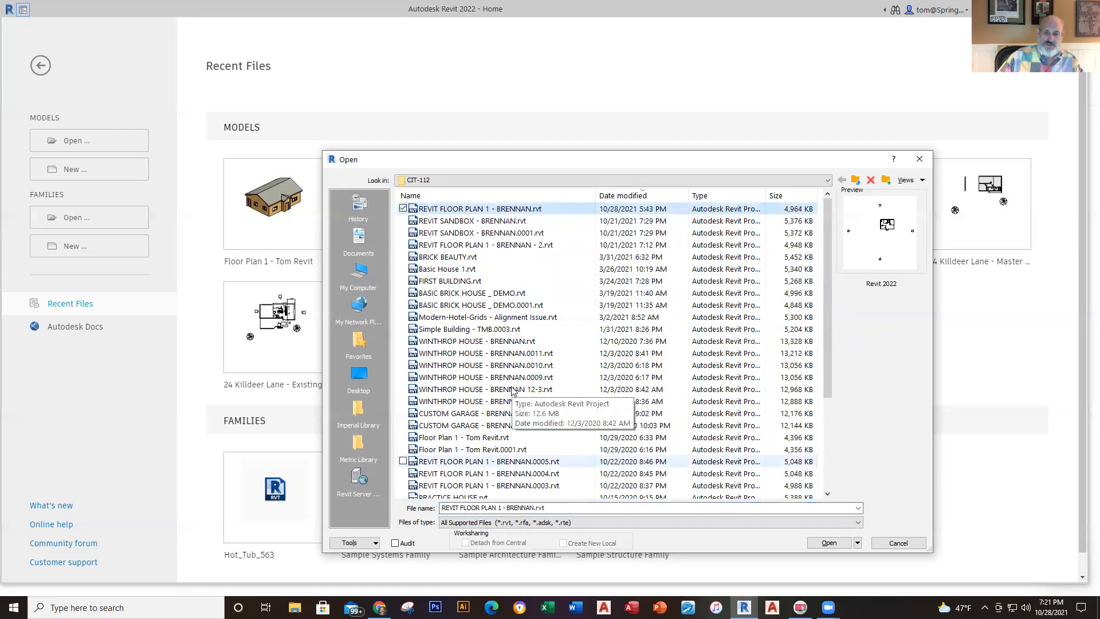
{"action": "left_click", "coordinate": [835, 543]}
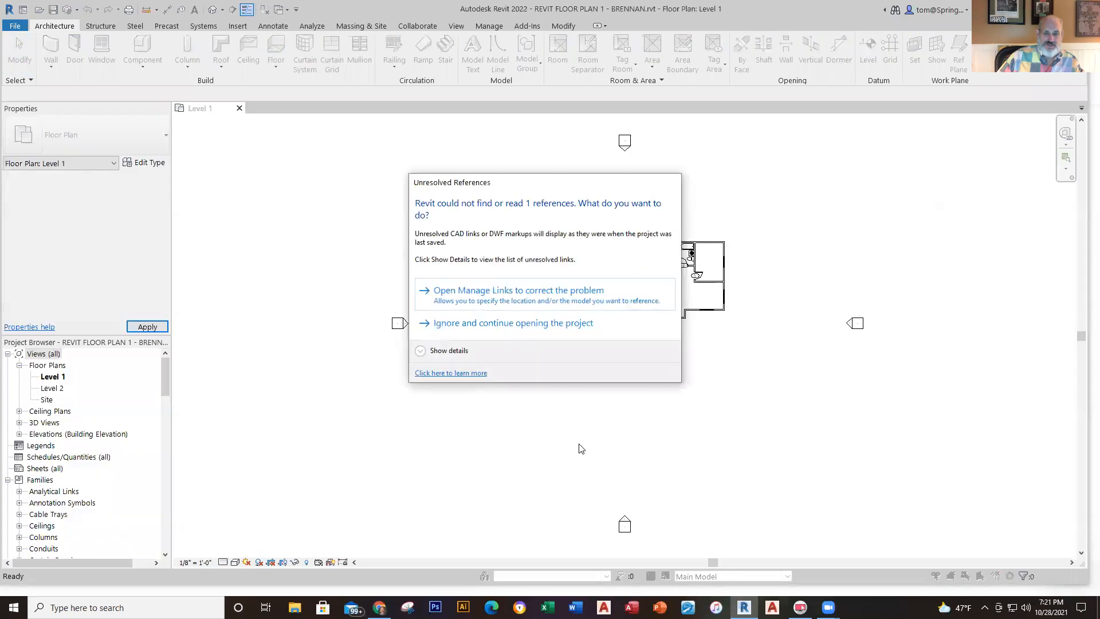
{"action": "left_click", "coordinate": [508, 325]}
{"action": "scroll", "coordinate": [785, 184], "scroll_direction": "up", "scroll_amount": 4}
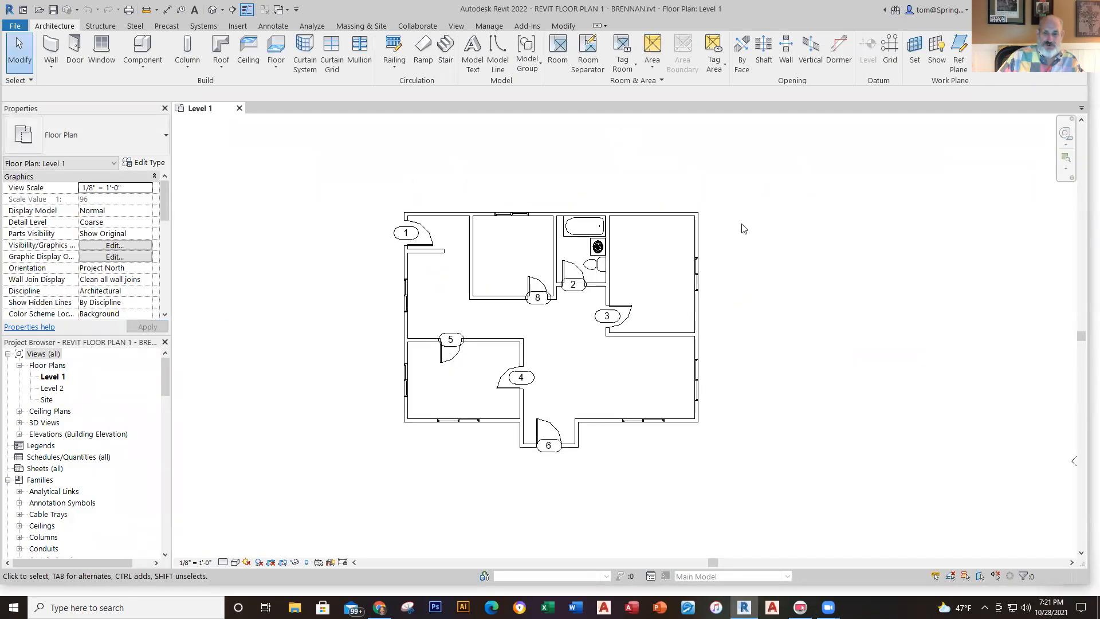
{"action": "scroll", "coordinate": [803, 263], "scroll_direction": "up", "scroll_amount": 1}
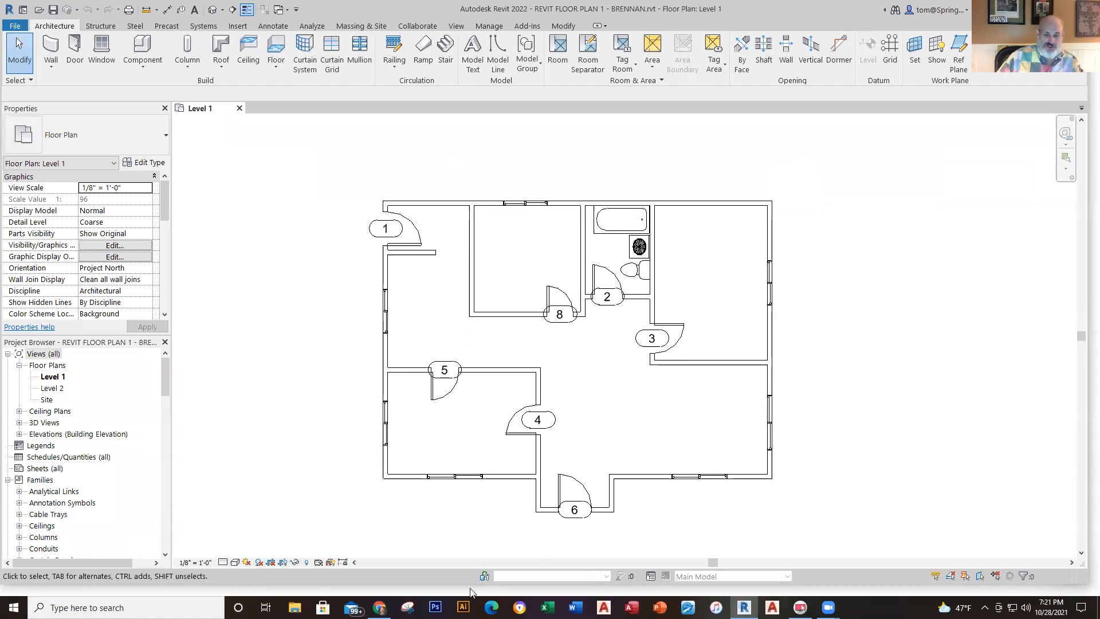
Step: Switch to Chrome and open the myMCC portal through the Monroe Community College Employees page in a new tab
{"action": "mouse_move", "coordinate": [379, 607]}
{"action": "left_click", "coordinate": [378, 558]}
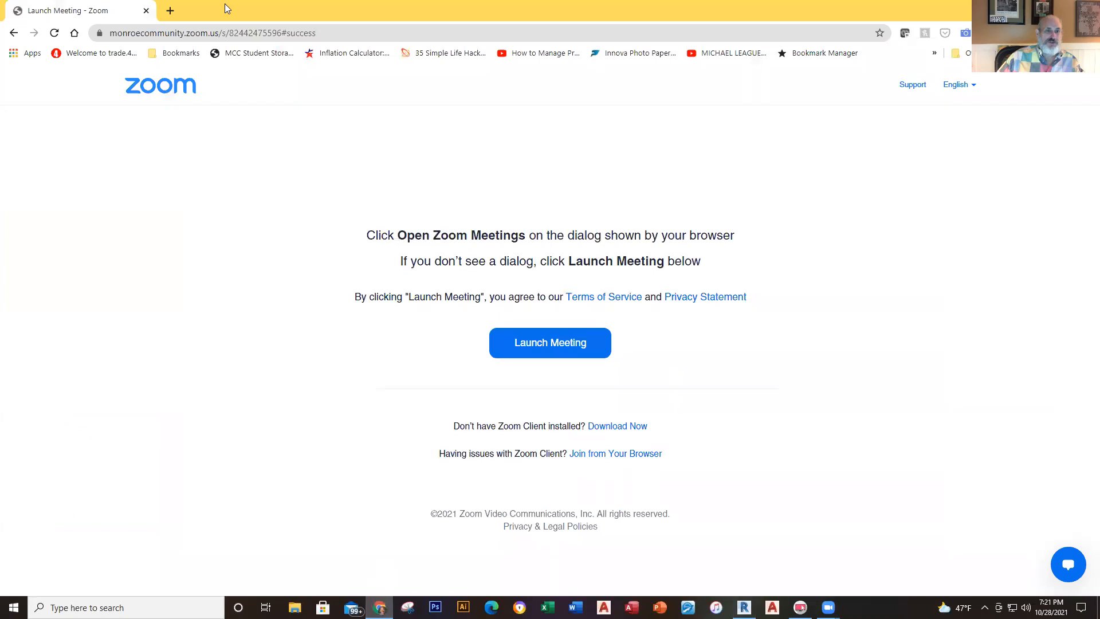
{"action": "left_click", "coordinate": [170, 11]}
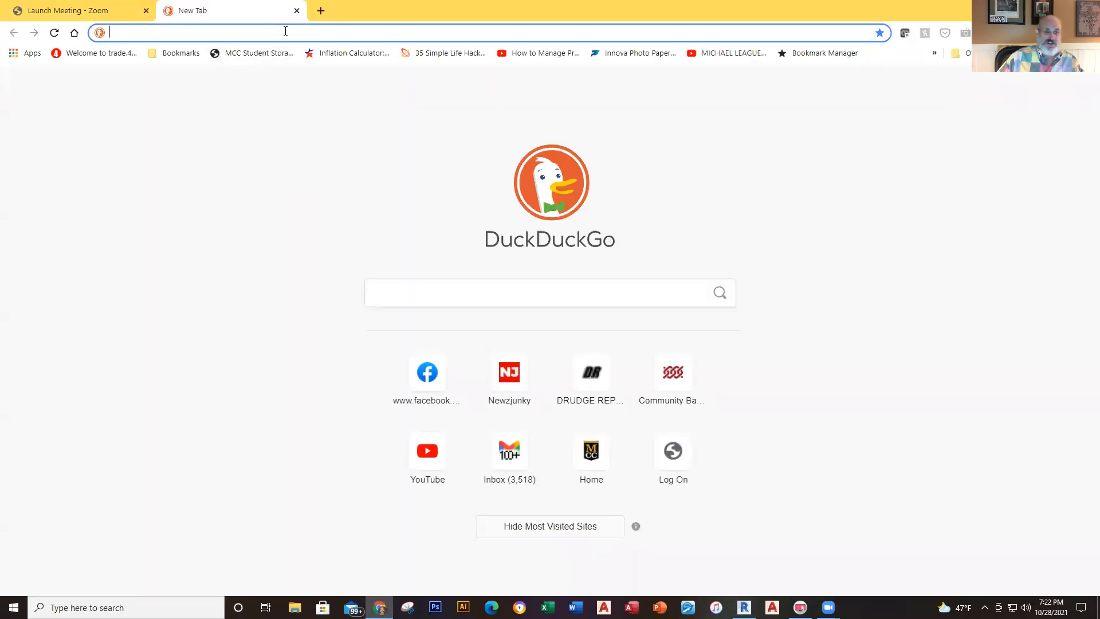
{"action": "left_click", "coordinate": [604, 468]}
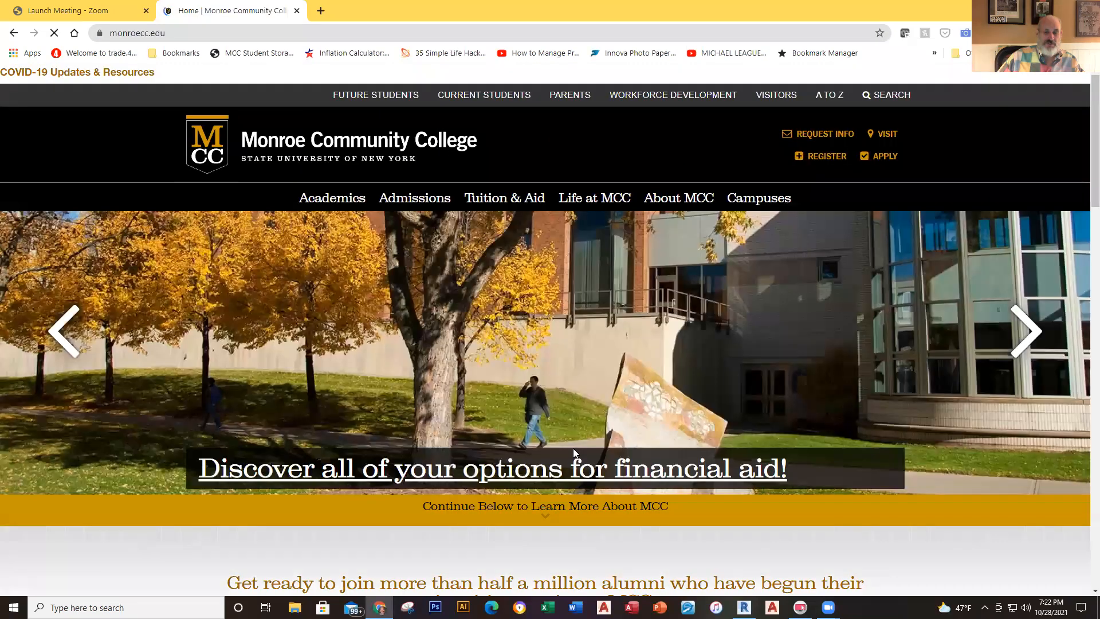
{"action": "scroll", "coordinate": [616, 447], "scroll_direction": "down", "scroll_amount": 10}
{"action": "scroll", "coordinate": [621, 447], "scroll_direction": "down", "scroll_amount": 13}
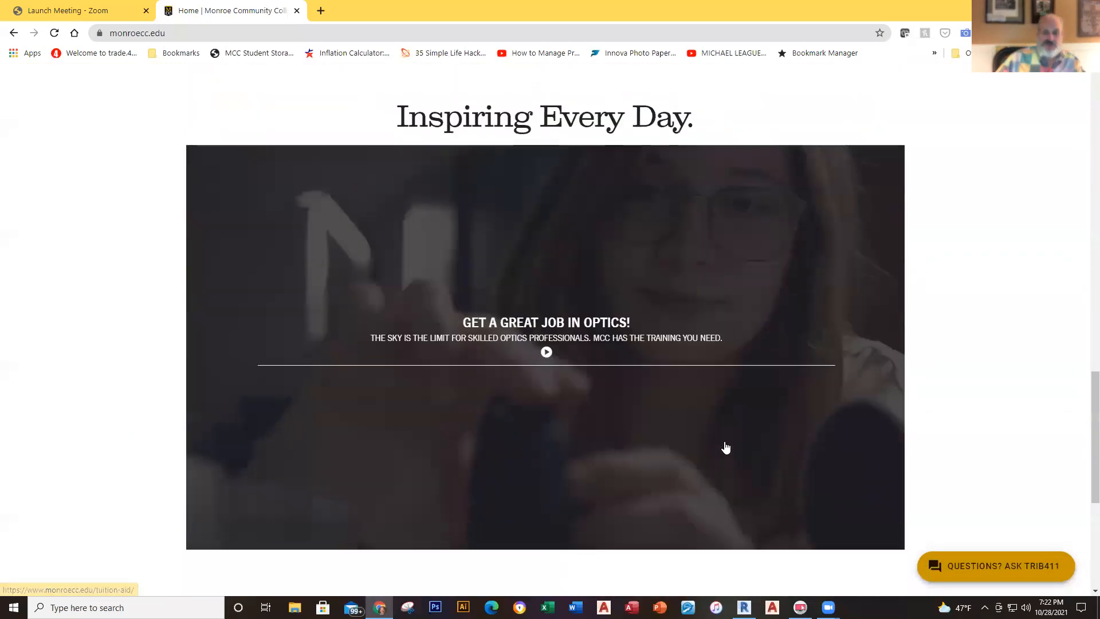
{"action": "left_click", "coordinate": [653, 522]}
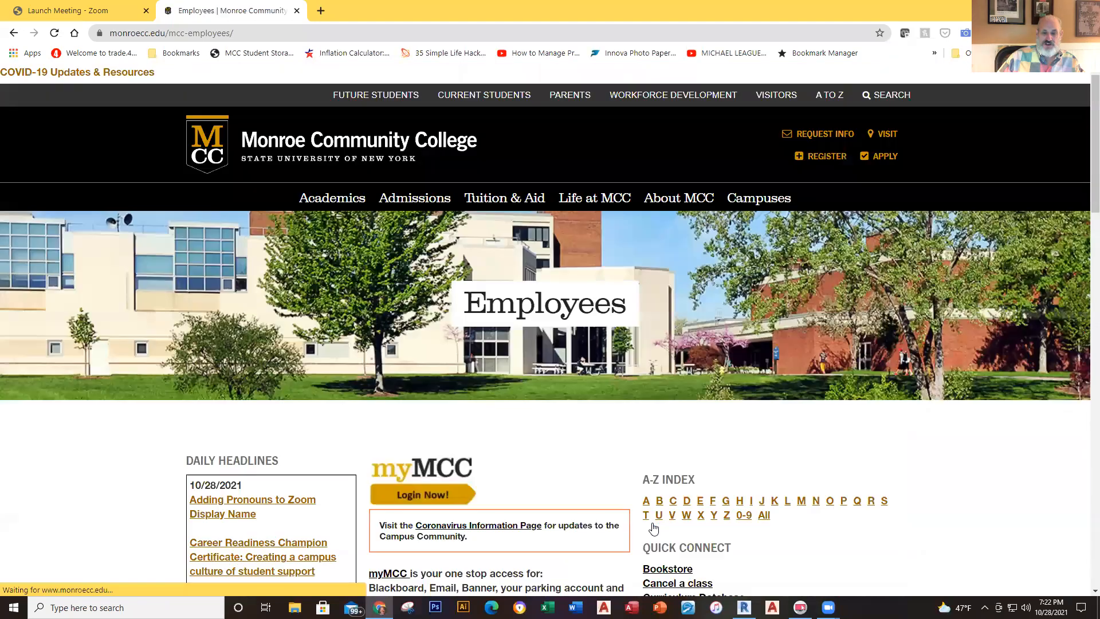
{"action": "left_click", "coordinate": [429, 495]}
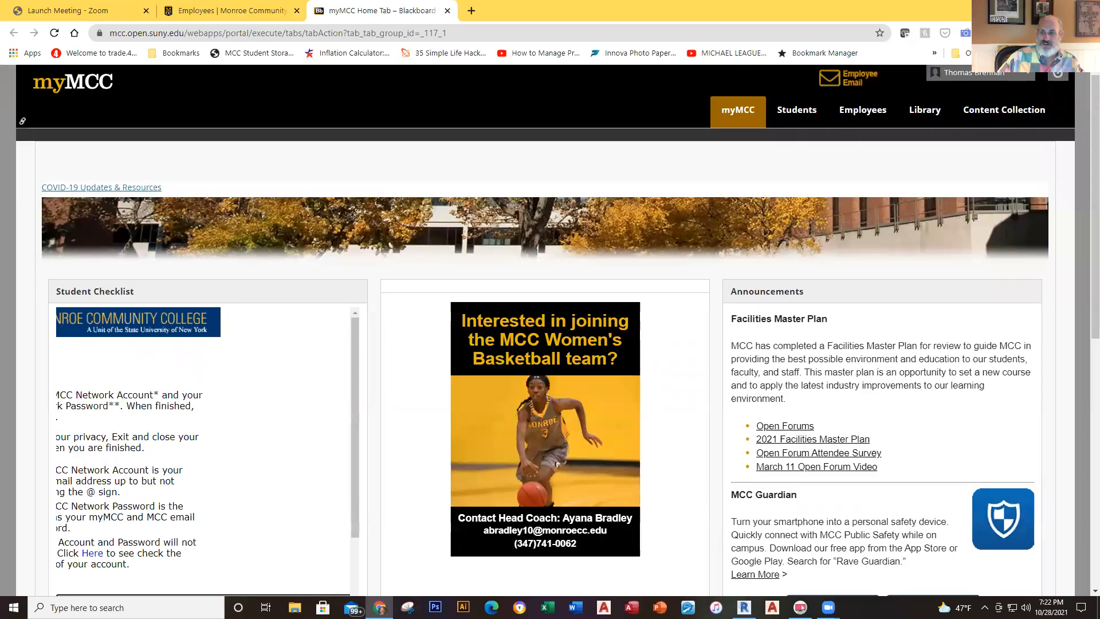
Step: Open the 202190-MON-CIT-112-185 CAD for Construction course and show its Revit Intro - Sandbox and Floor Plan 1 - Weeks 9 & 10 content
{"action": "left_click", "coordinate": [993, 72]}
{"action": "left_click", "coordinate": [962, 140]}
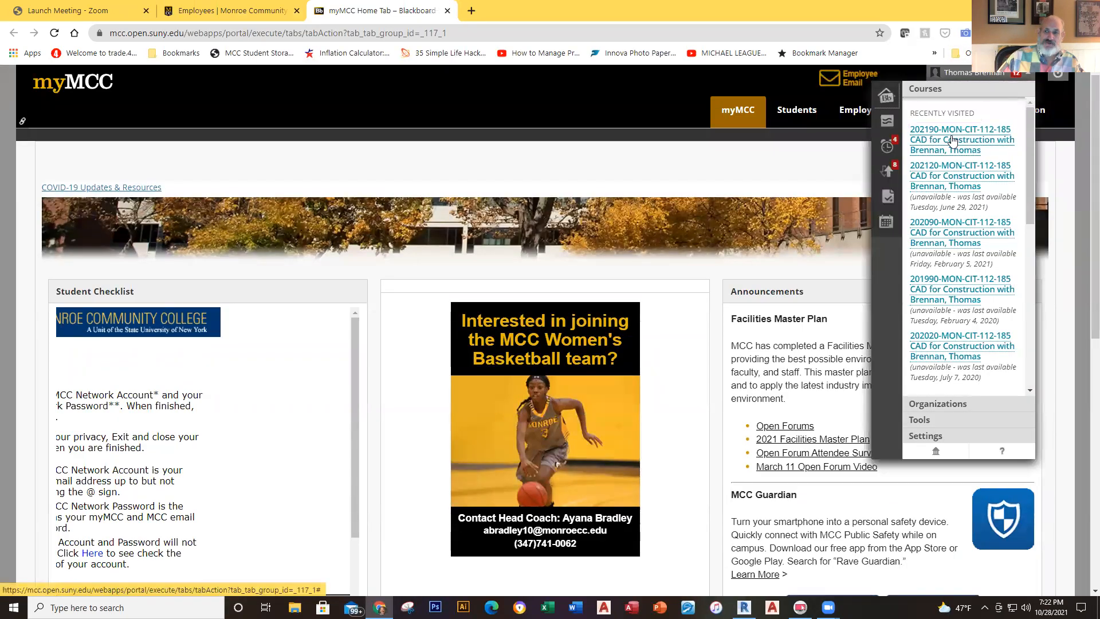
{"action": "scroll", "coordinate": [86, 341], "scroll_direction": "down", "scroll_amount": 10}
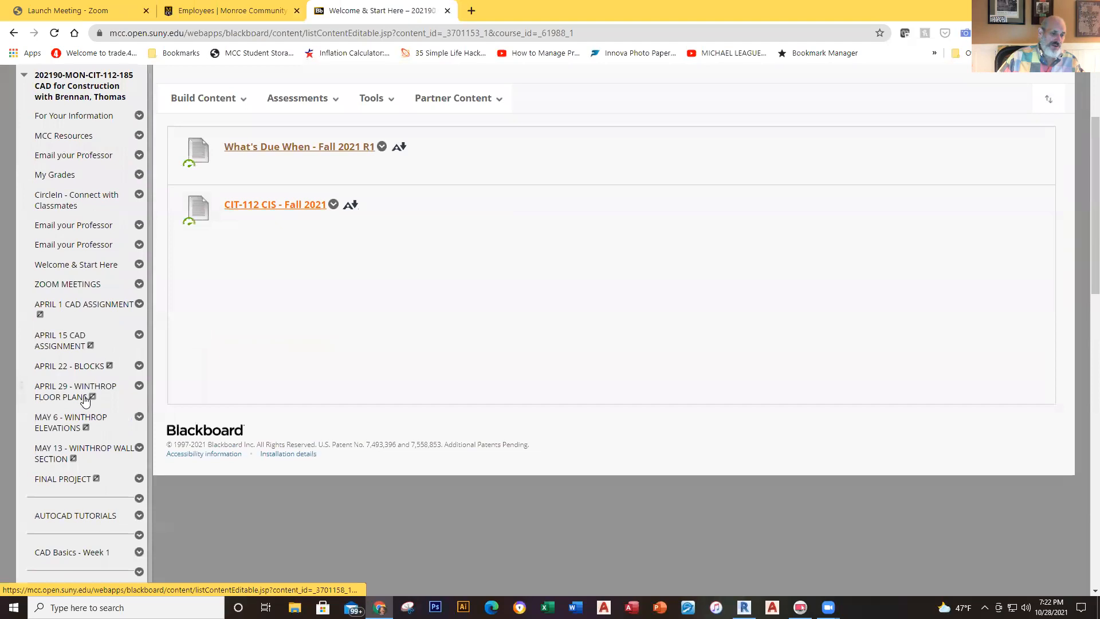
{"action": "scroll", "coordinate": [82, 425], "scroll_direction": "down", "scroll_amount": 2}
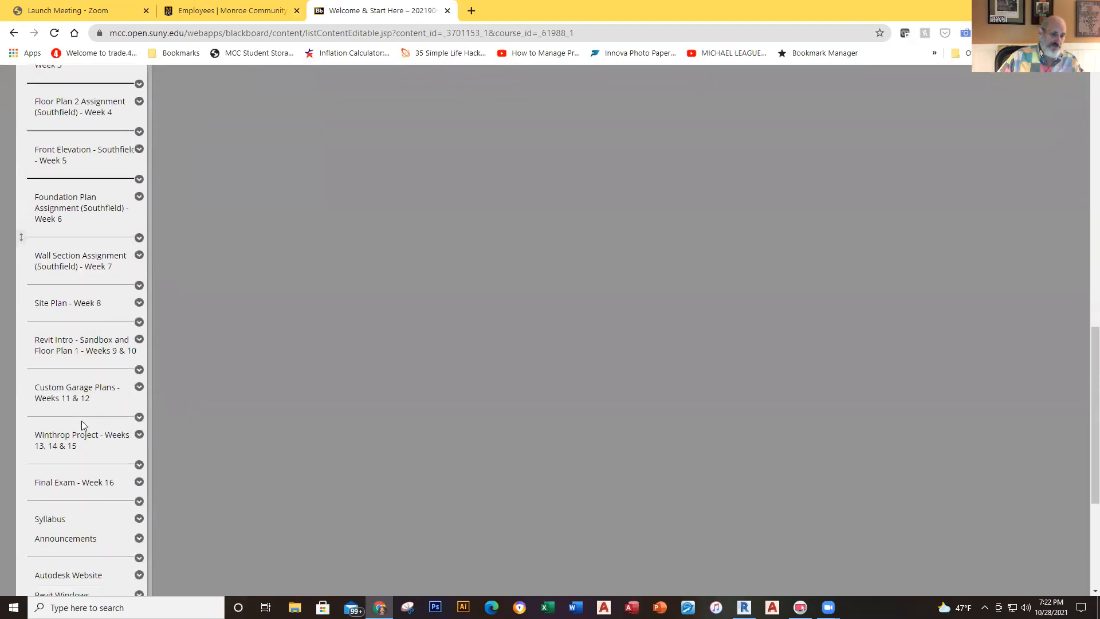
{"action": "left_click", "coordinate": [84, 348]}
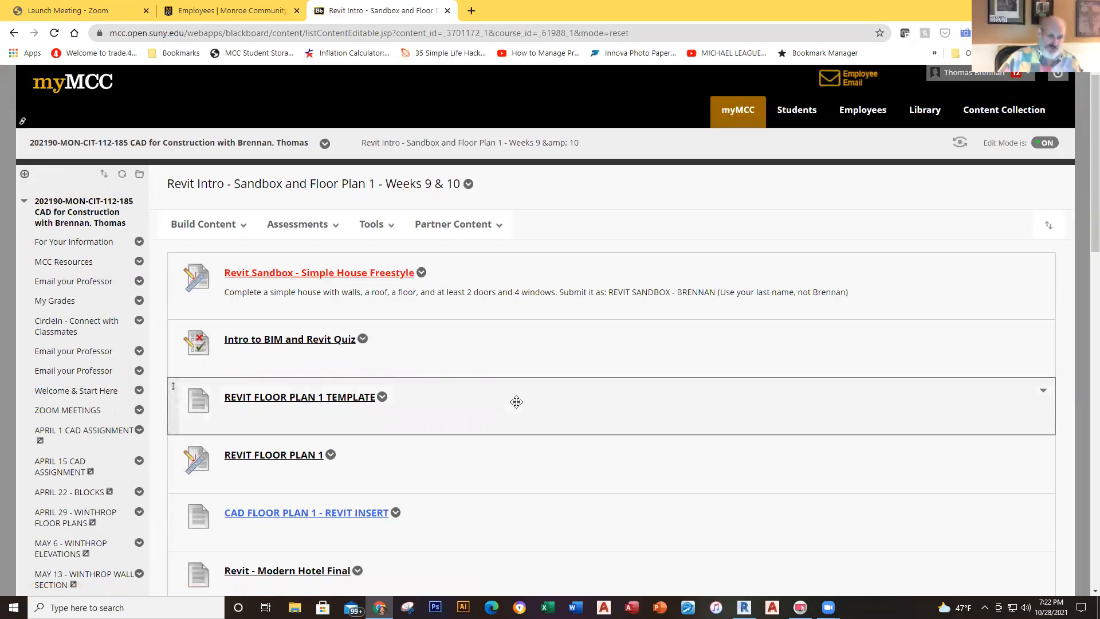
{"action": "scroll", "coordinate": [514, 401], "scroll_direction": "down", "scroll_amount": 1}
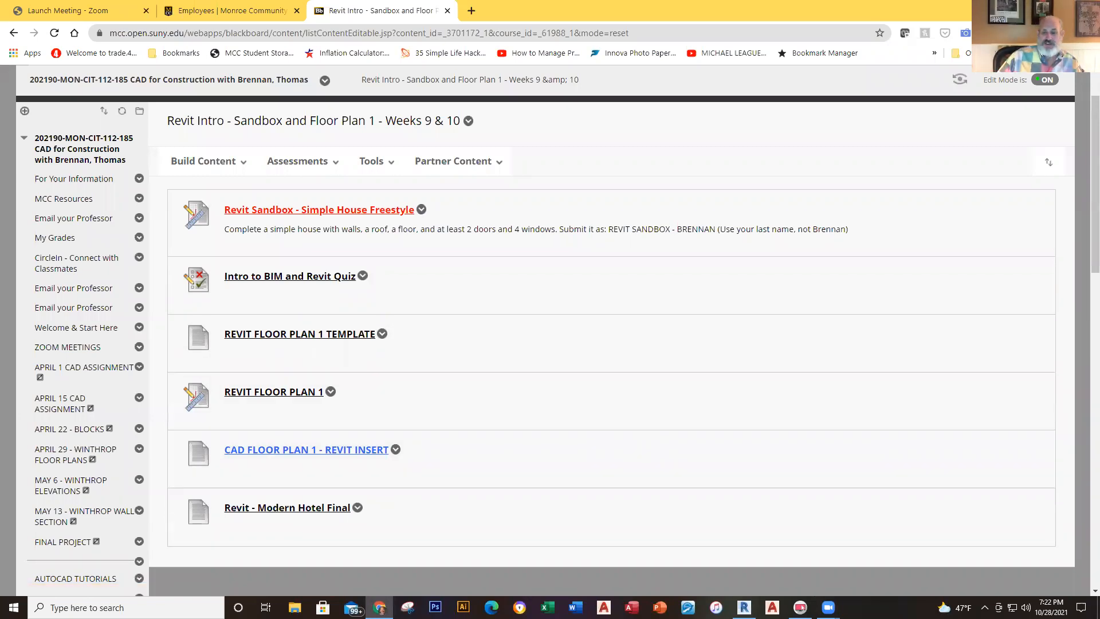
Step: Switch back to Revit and examine the house in the default 3D view from its front-right corner
{"action": "mouse_move", "coordinate": [744, 608]}
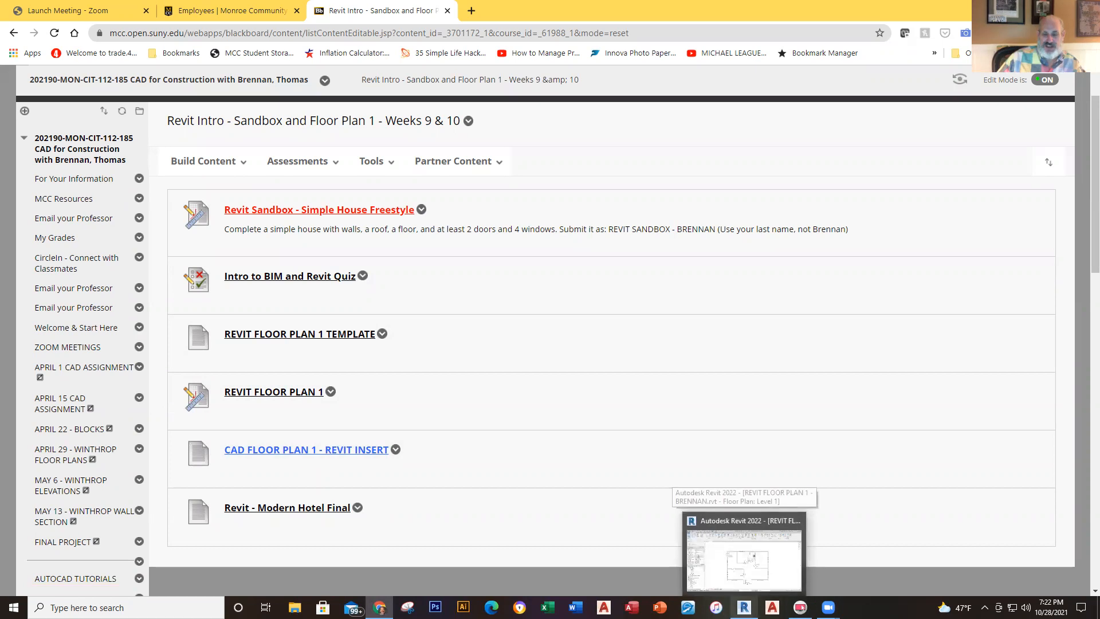
{"action": "left_click", "coordinate": [744, 553]}
{"action": "left_click", "coordinate": [215, 12]}
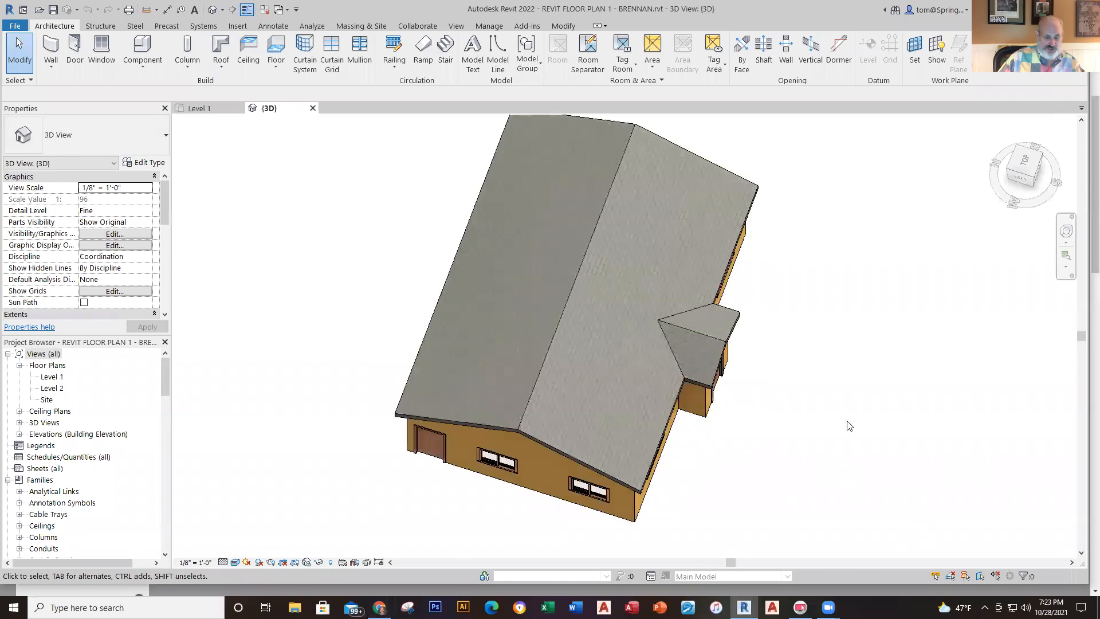
{"action": "middle_click_drag", "start_coordinate": [849, 424], "coordinate": [584, 175], "text": "shift"}
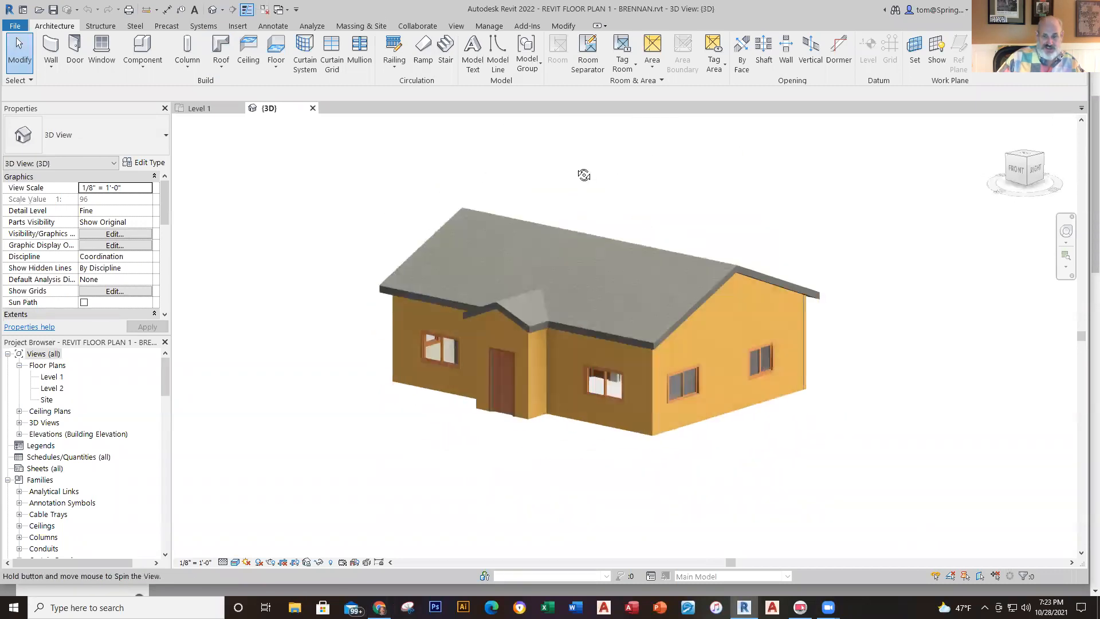
{"action": "scroll", "coordinate": [711, 461], "scroll_direction": "up", "scroll_amount": 2}
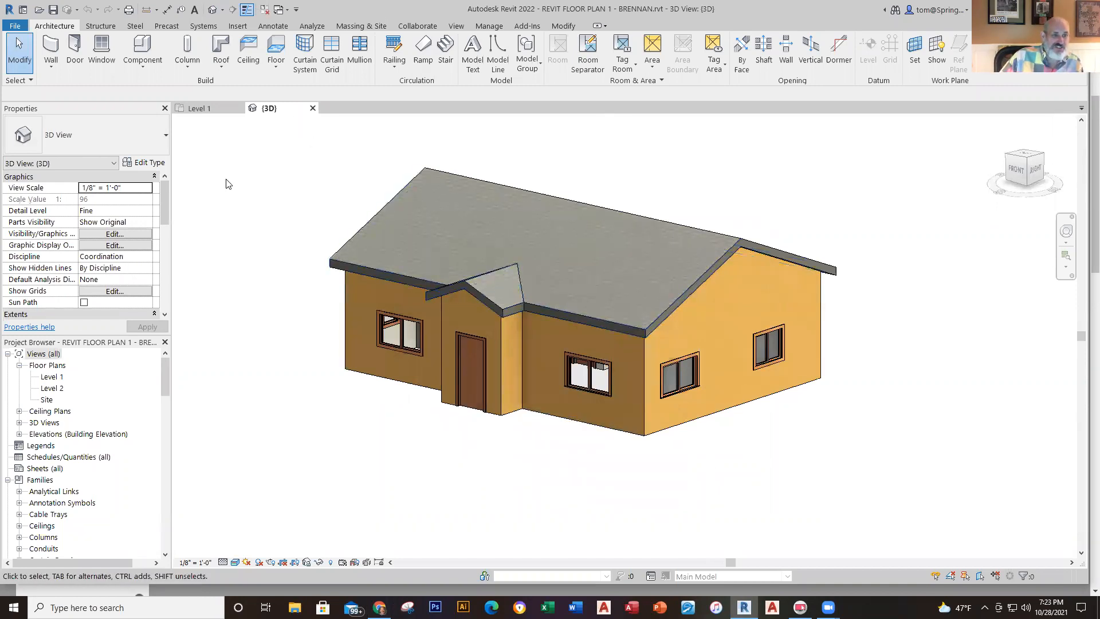
Step: Add a 2 to the end of the main REVIT SANDBOX project's file name in the CIT-112 folder
{"action": "left_click", "coordinate": [17, 26]}
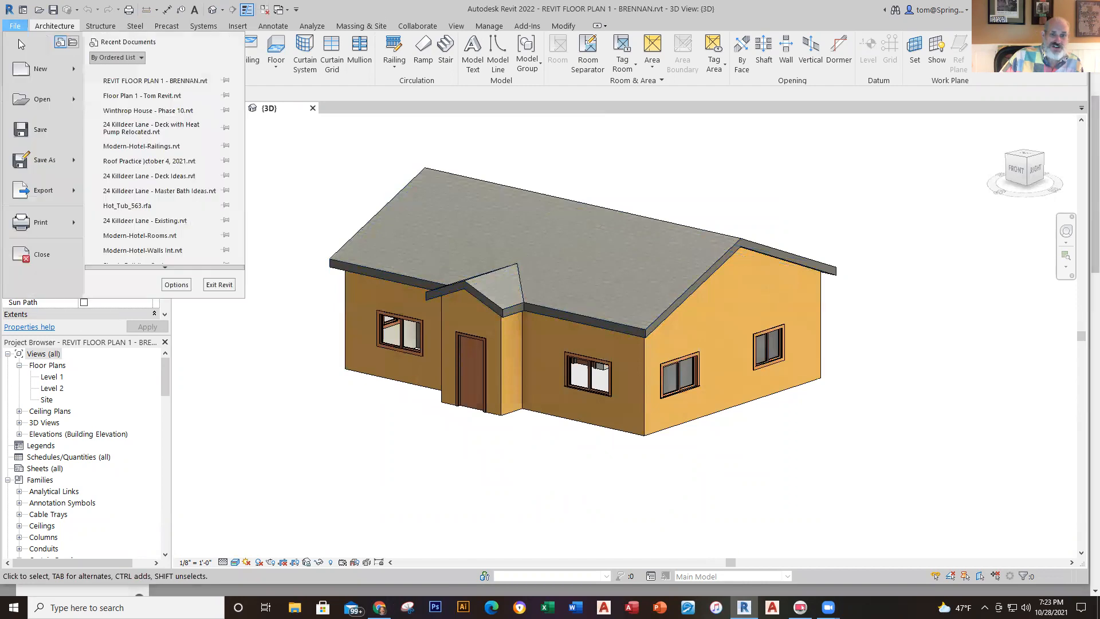
{"action": "left_click", "coordinate": [36, 101]}
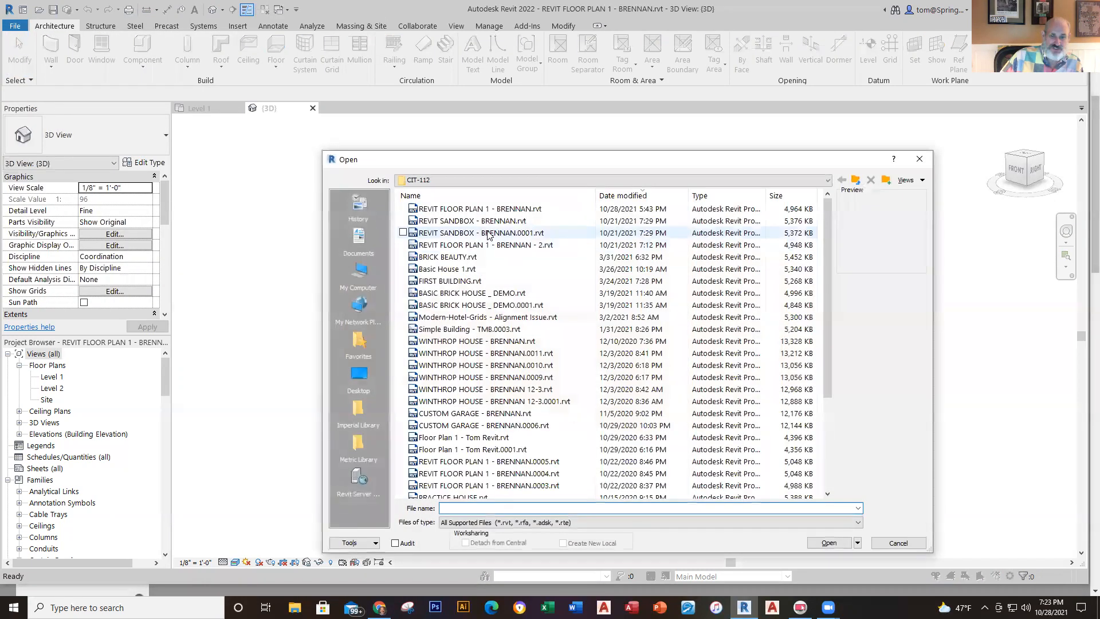
{"action": "left_click", "coordinate": [491, 223]}
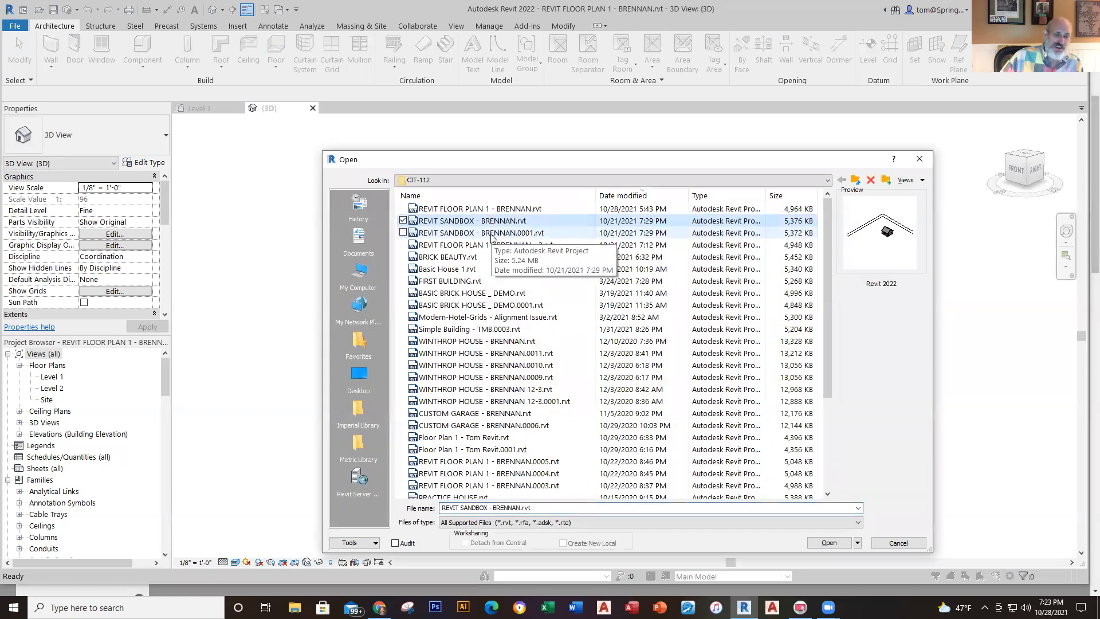
{"action": "left_click", "coordinate": [492, 233]}
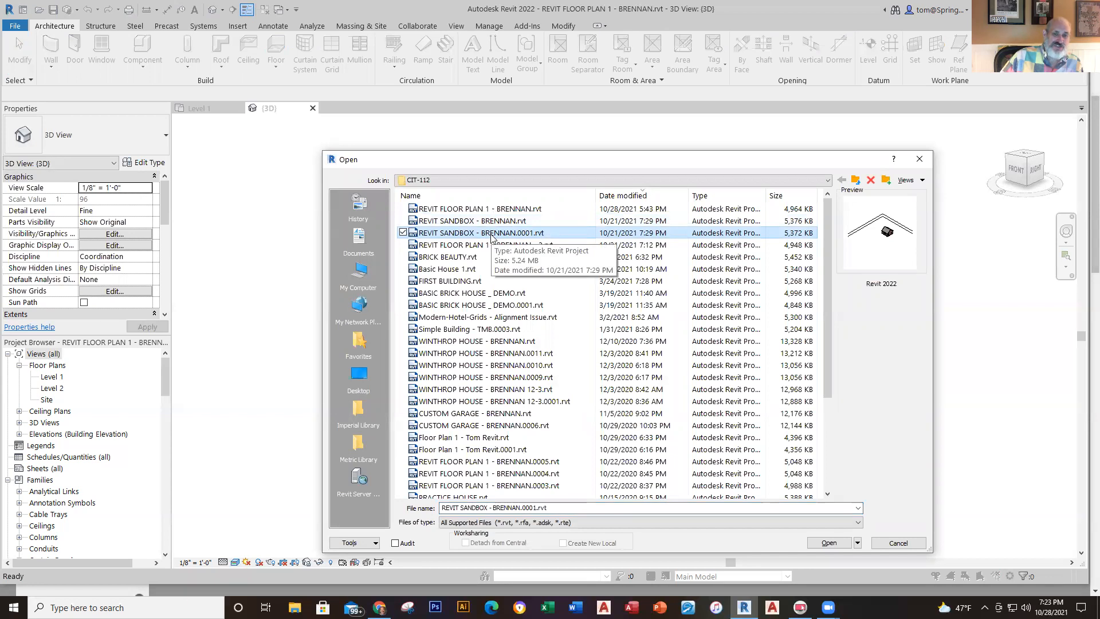
{"action": "left_click", "coordinate": [514, 223]}
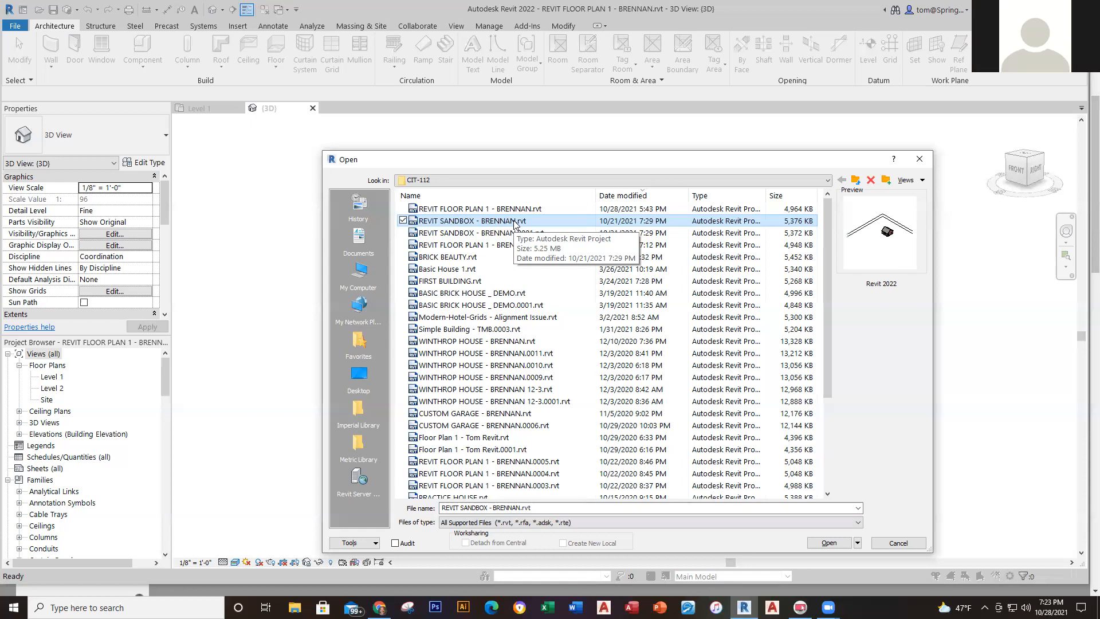
{"action": "left_click", "coordinate": [515, 222]}
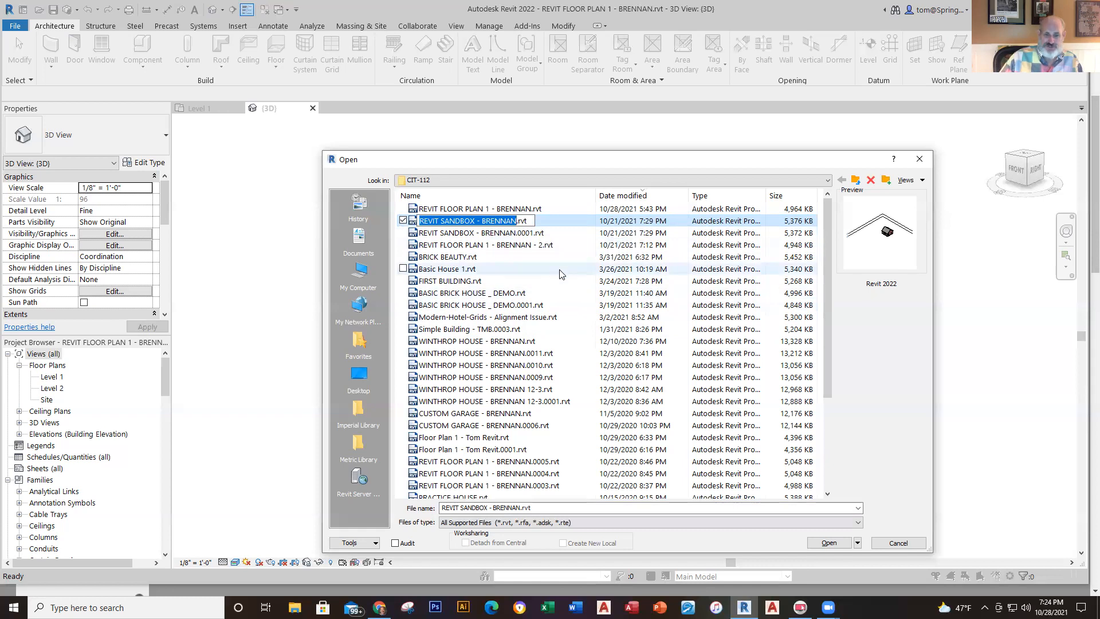
{"action": "left_click", "coordinate": [519, 220]}
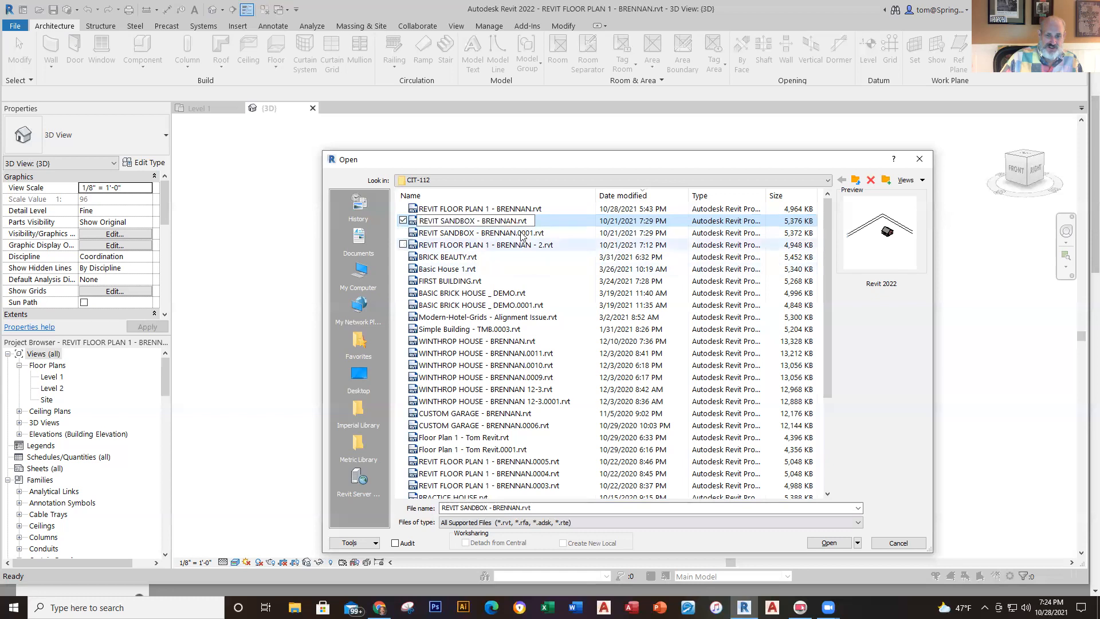
{"action": "type", "text": "2"}
{"action": "key", "text": "Return"}
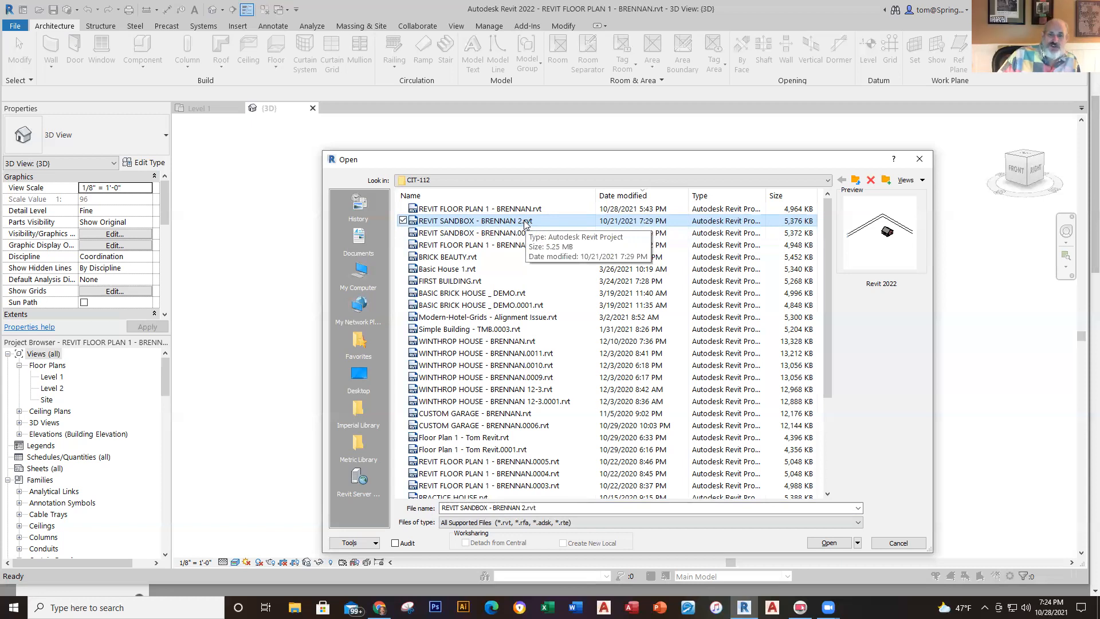
Step: Open the renamed REVIT SANDBOX project and examine the brick house in its 3D view
{"action": "double_click", "coordinate": [524, 222]}
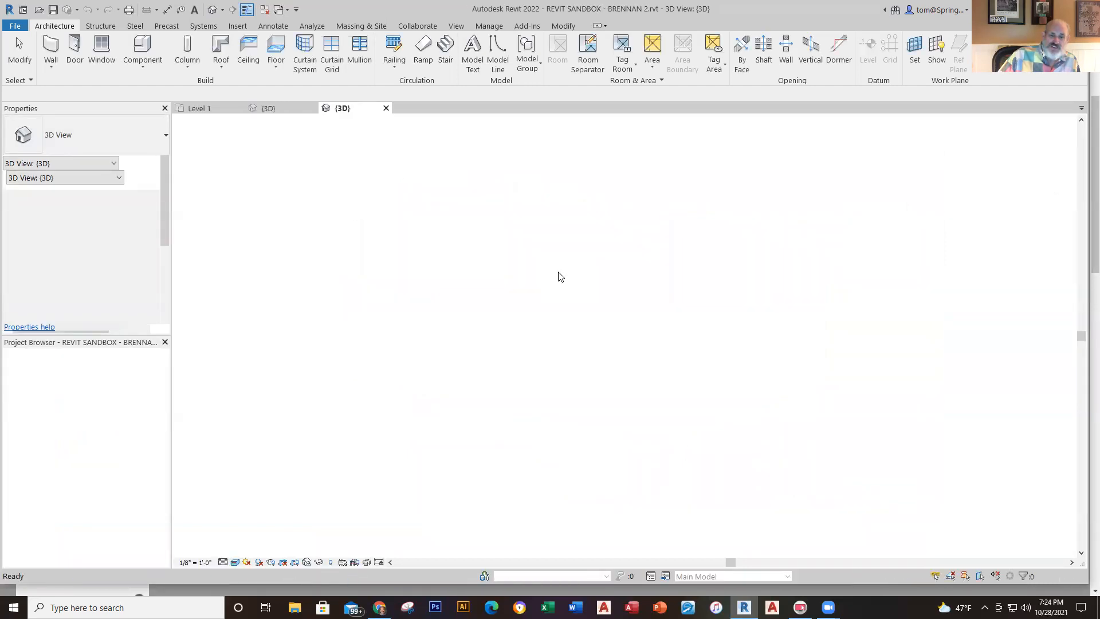
{"action": "scroll", "coordinate": [650, 339], "scroll_direction": "up", "scroll_amount": 4}
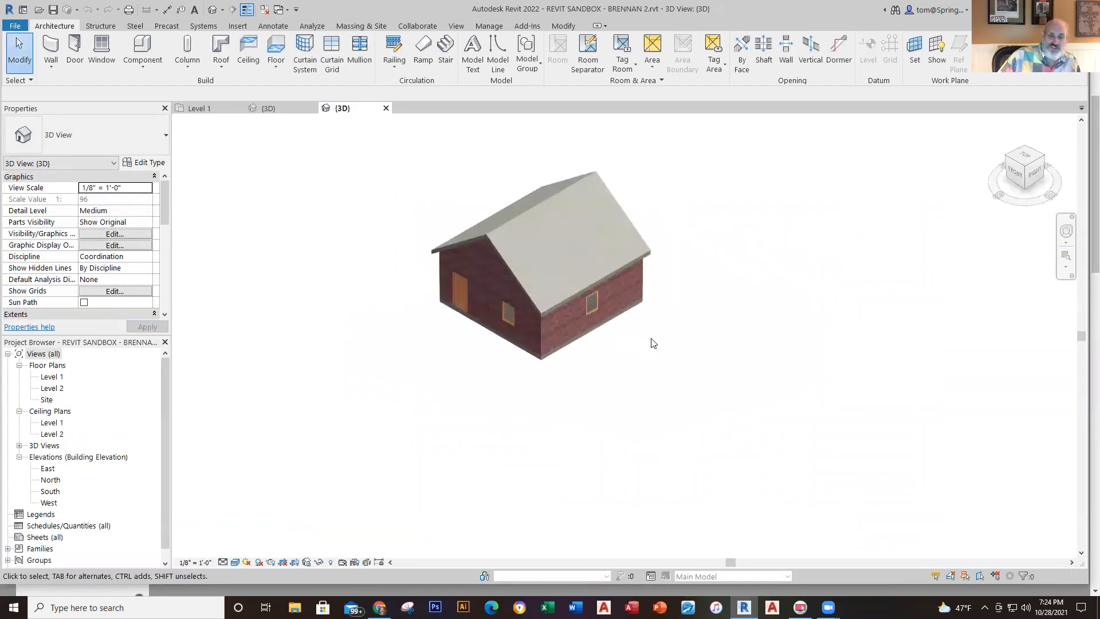
{"action": "middle_click_drag", "start_coordinate": [623, 362], "coordinate": [680, 457]}
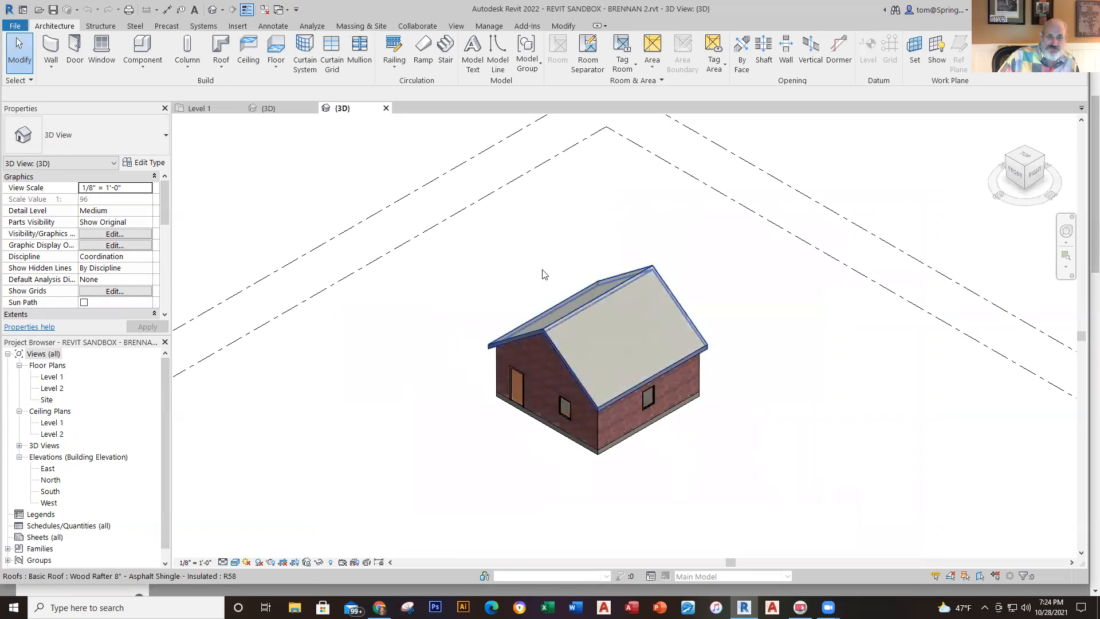
Step: Examine the sandbox house in the Level 1 and Level 2 floor plans
{"action": "double_click", "coordinate": [51, 377]}
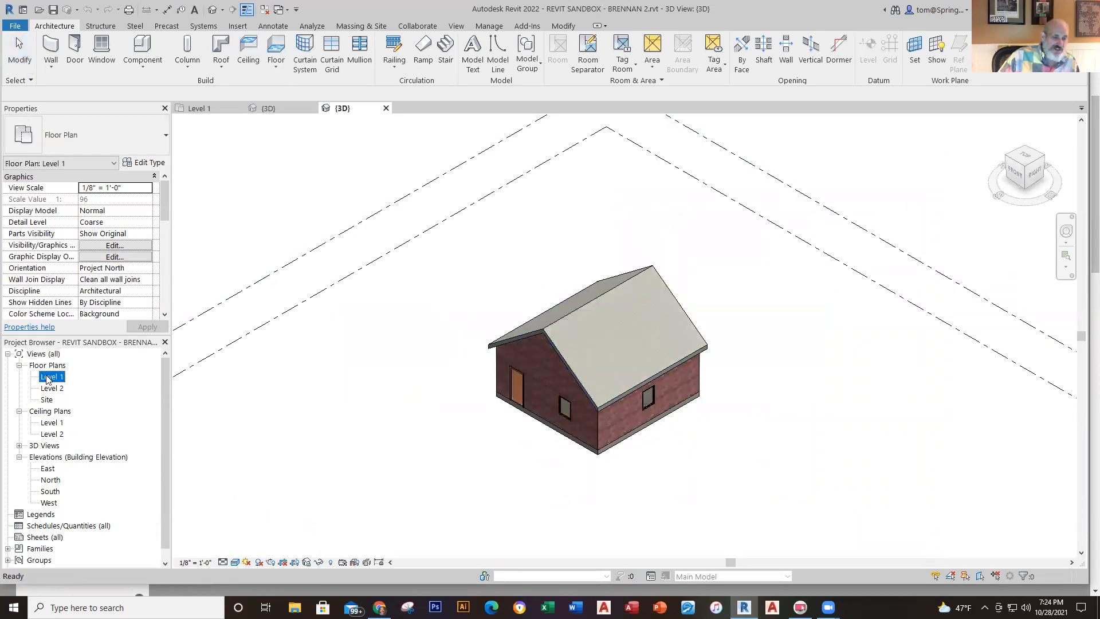
{"action": "scroll", "coordinate": [568, 295], "scroll_direction": "up", "scroll_amount": 5}
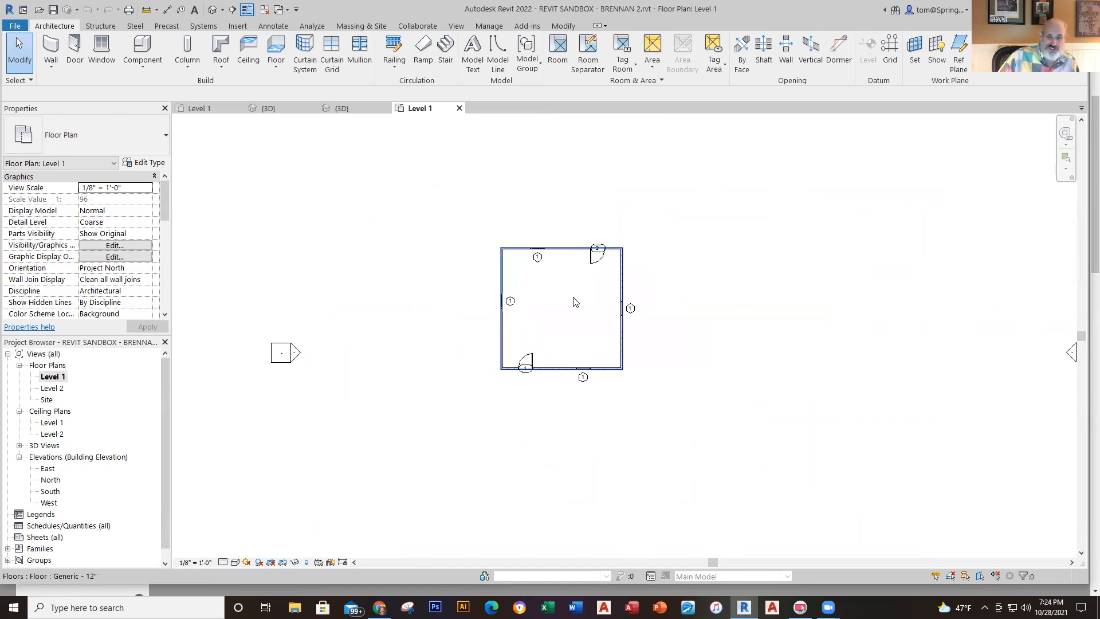
{"action": "mouse_move", "coordinate": [572, 300]}
{"action": "middle_mouse_down"}
{"action": "mouse_move", "coordinate": [619, 356]}
{"action": "mouse_move", "coordinate": [651, 338]}
{"action": "middle_mouse_up"}
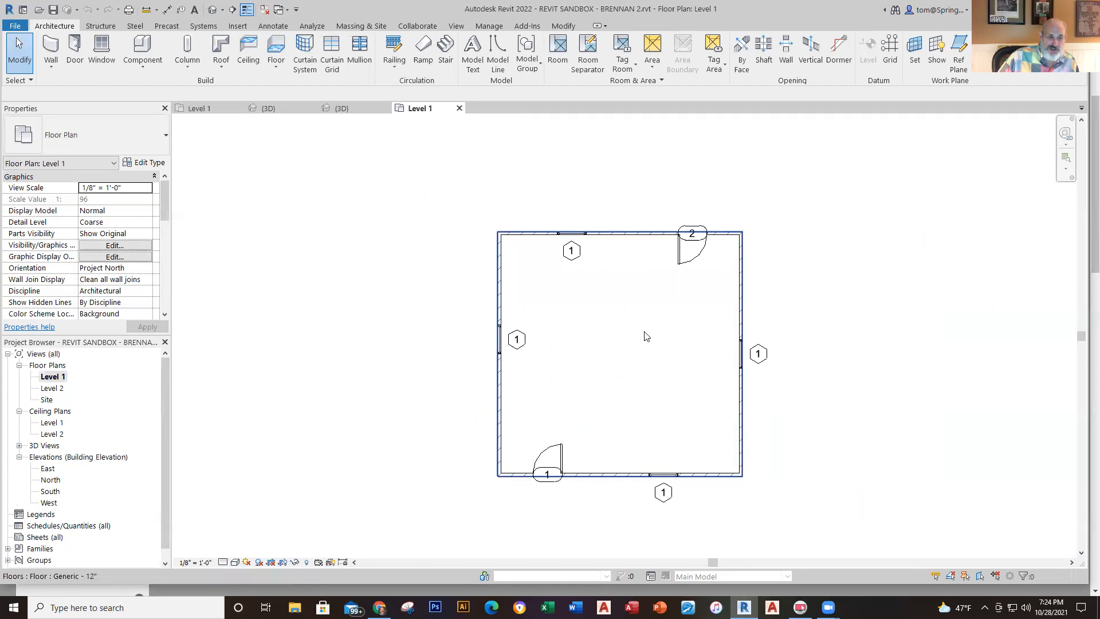
{"action": "double_click", "coordinate": [52, 388]}
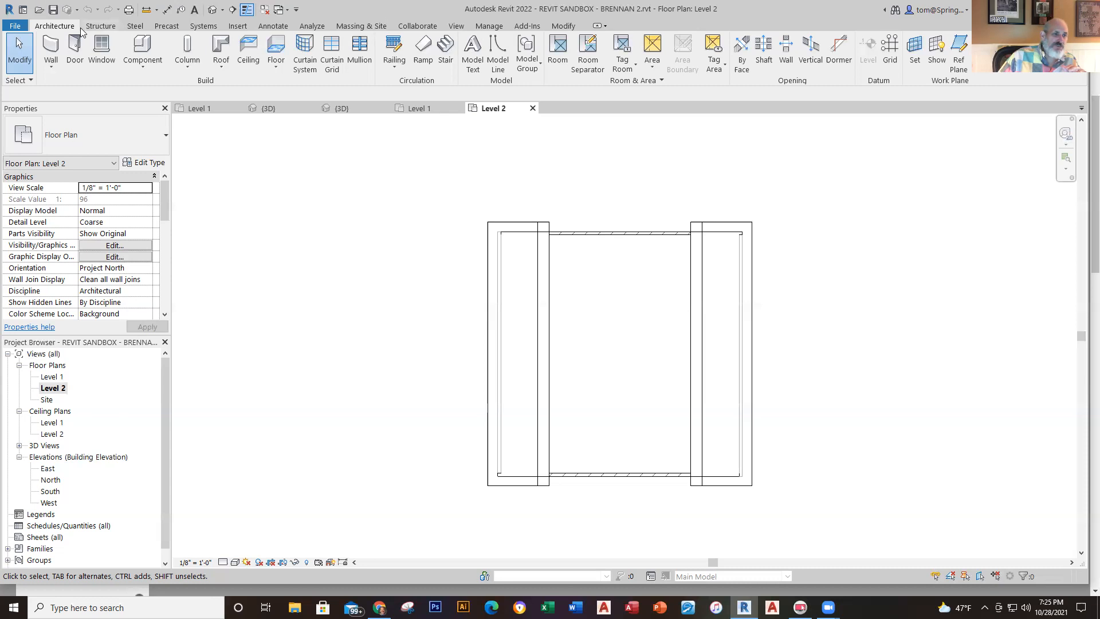
Step: Create a project from the Imperial-Construction Template, check its floor plan levels, and close it
{"action": "left_click", "coordinate": [14, 27]}
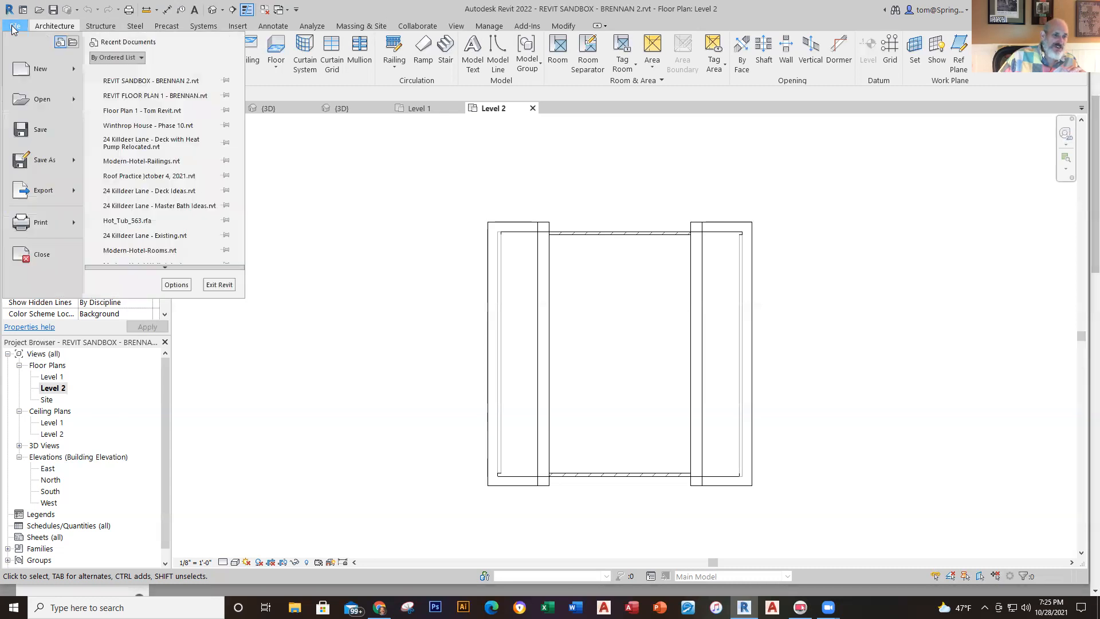
{"action": "left_click", "coordinate": [39, 71]}
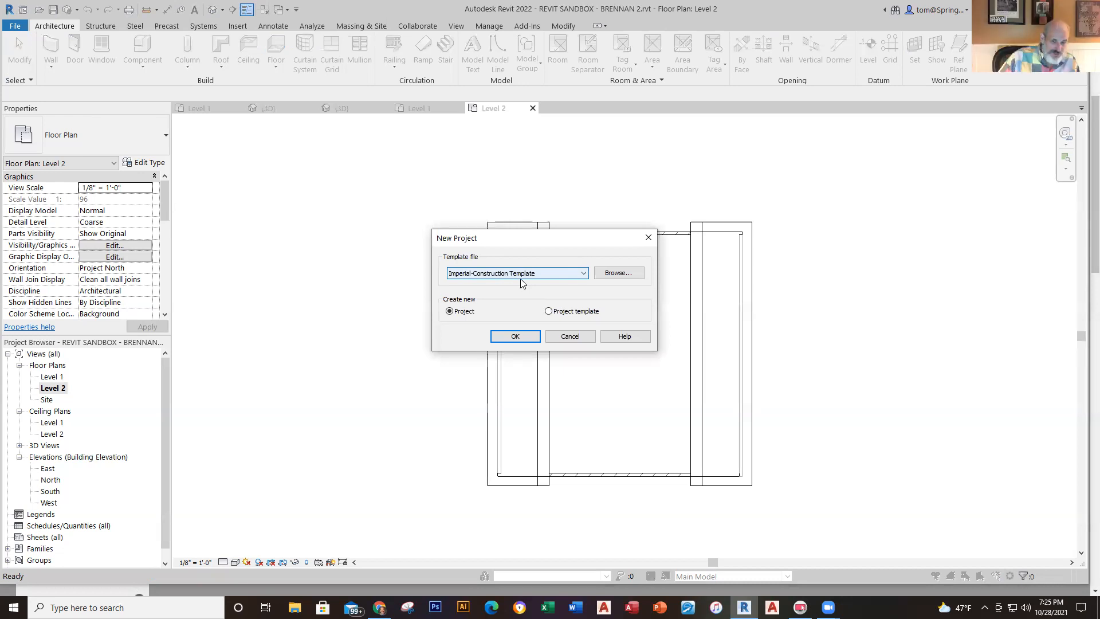
{"action": "left_click", "coordinate": [506, 338]}
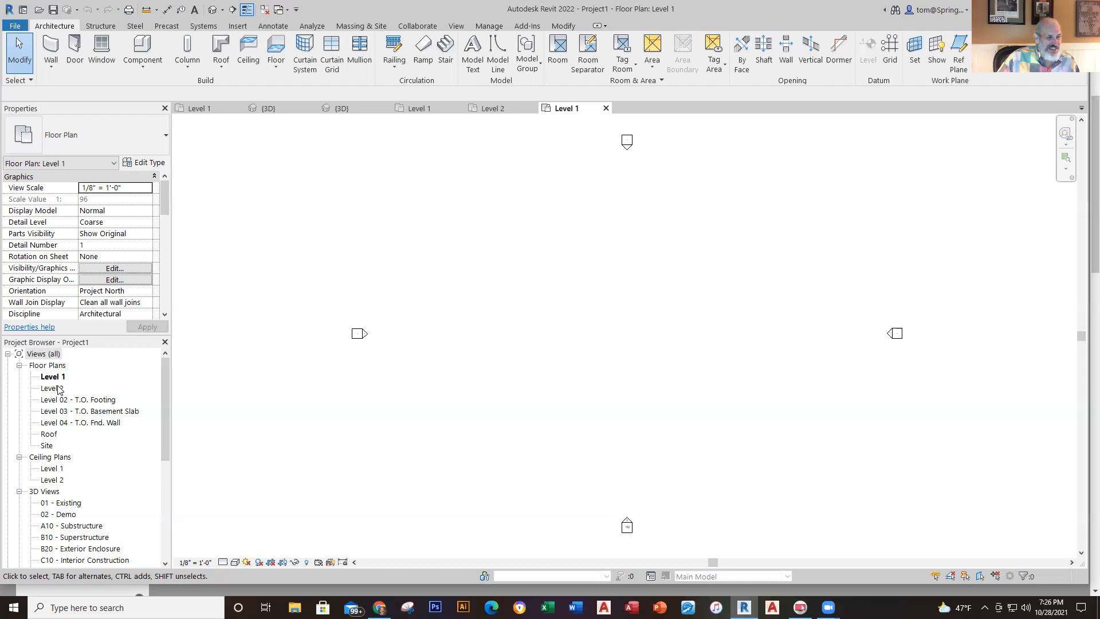
{"action": "left_click", "coordinate": [108, 400]}
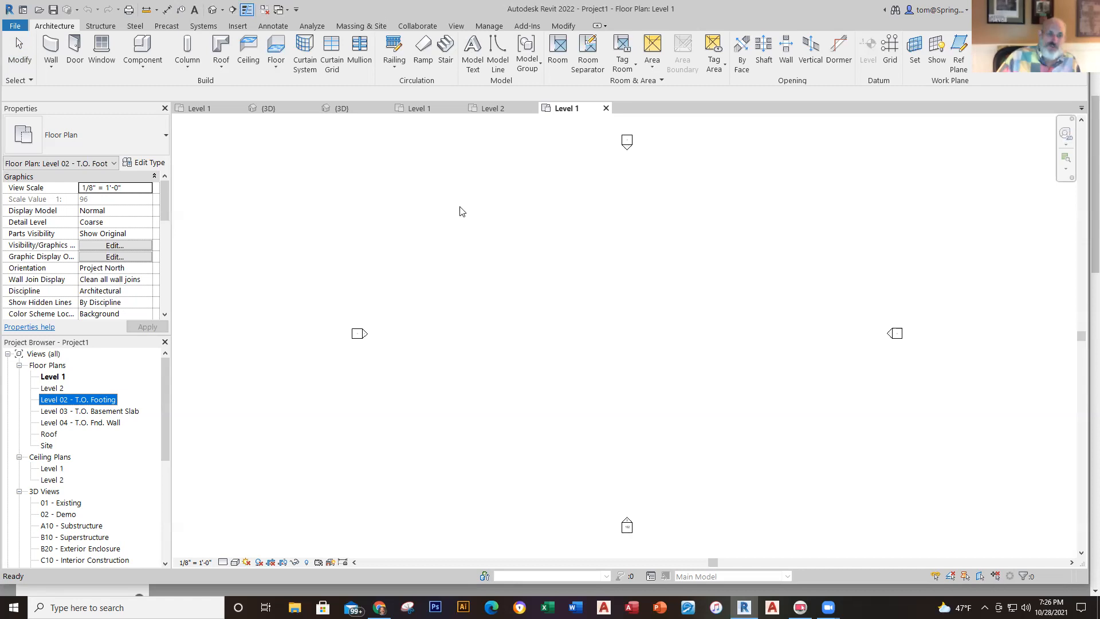
{"action": "left_click", "coordinate": [15, 26]}
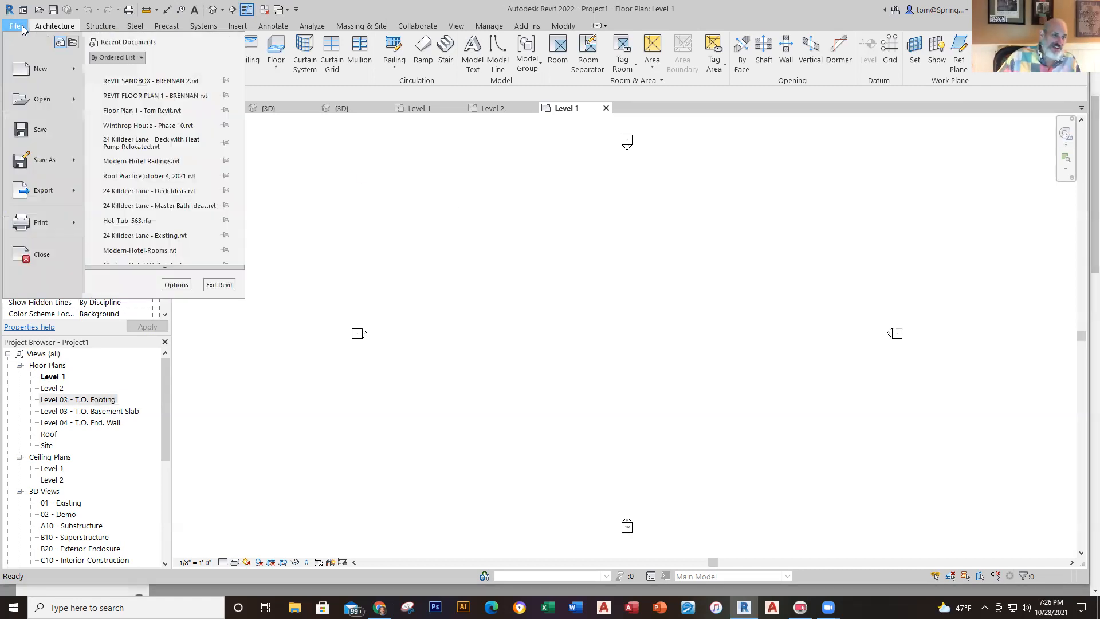
{"action": "left_click", "coordinate": [41, 254]}
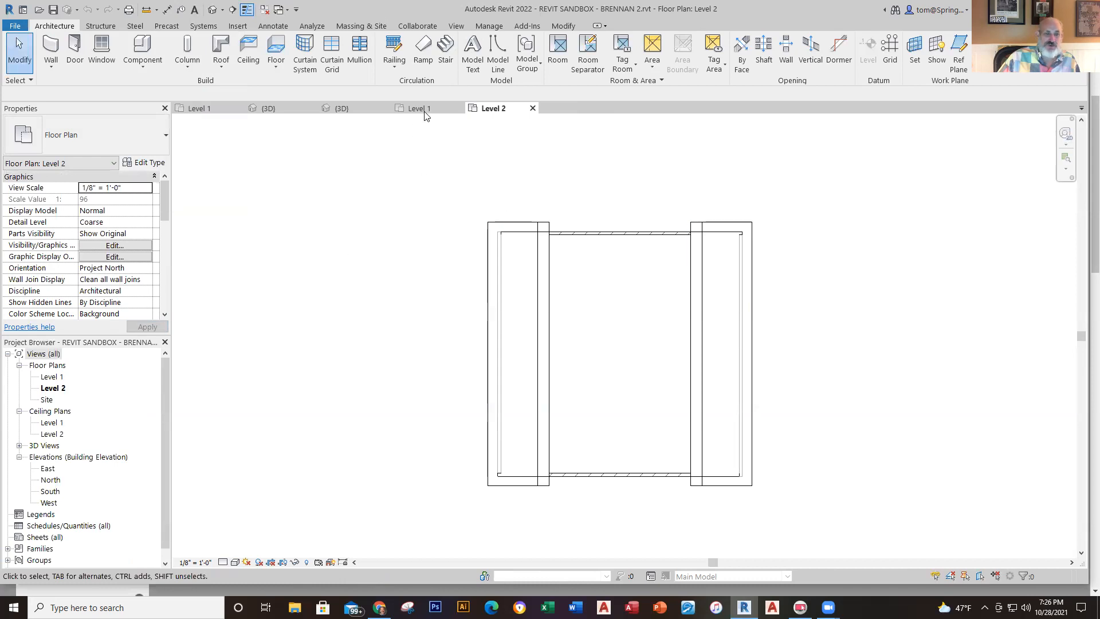
Step: Examine the sandbox house in 3D from a low front angle and select its front brick wall
{"action": "left_click", "coordinate": [212, 9]}
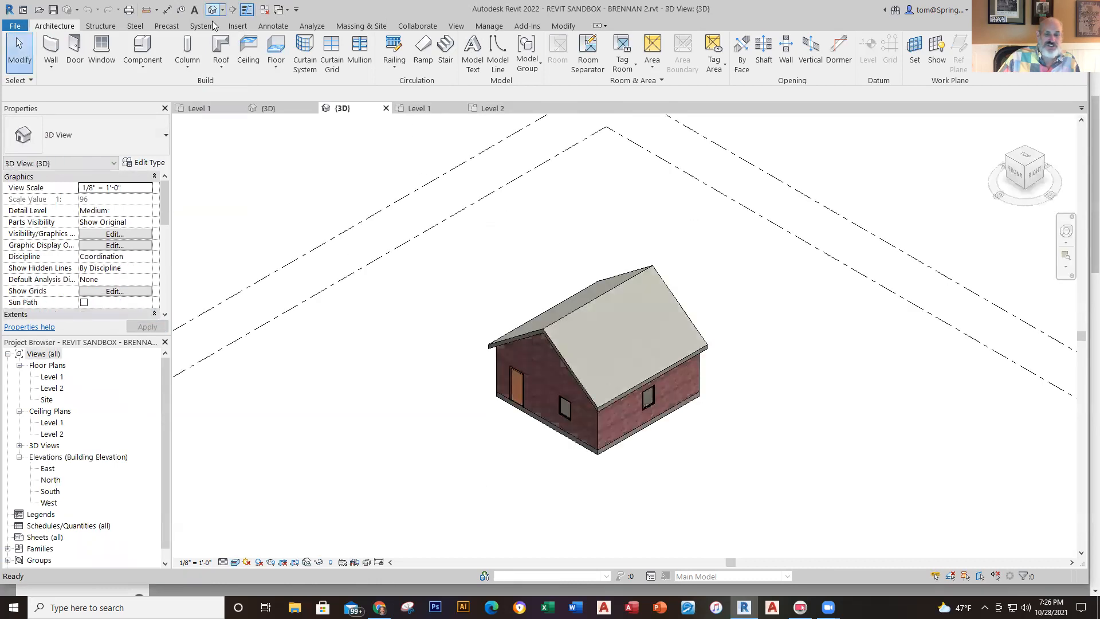
{"action": "scroll", "coordinate": [697, 460], "scroll_direction": "up", "scroll_amount": 4}
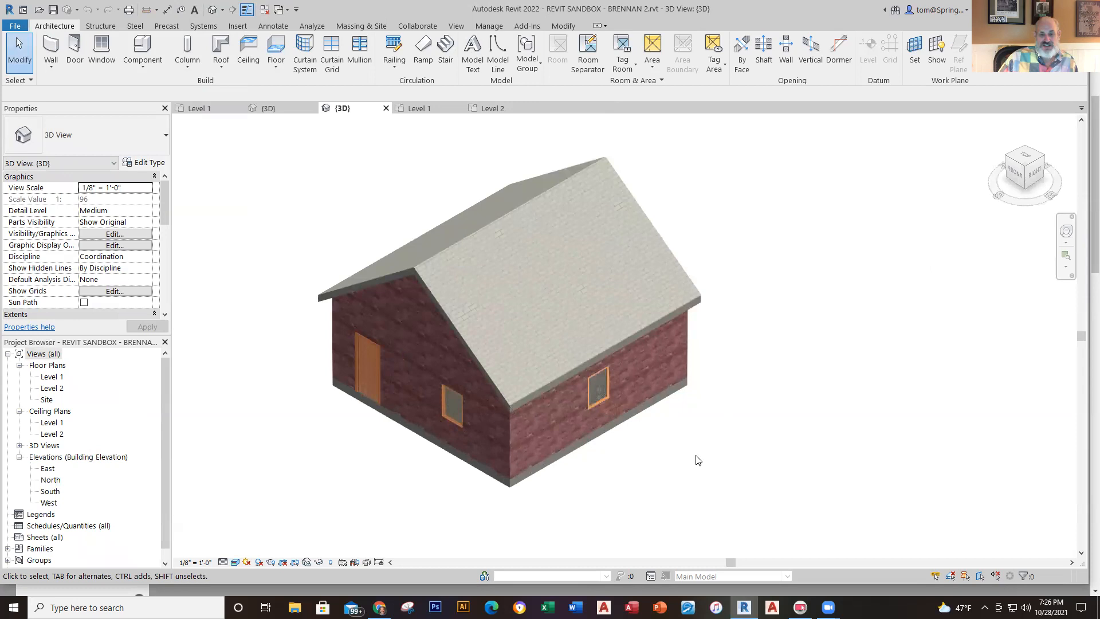
{"action": "scroll", "coordinate": [663, 463], "scroll_direction": "up", "scroll_amount": 1}
{"action": "middle_click_drag", "start_coordinate": [662, 459], "coordinate": [795, 389], "text": "shift"}
{"action": "middle_click_drag", "start_coordinate": [668, 427], "coordinate": [690, 359], "text": "shift"}
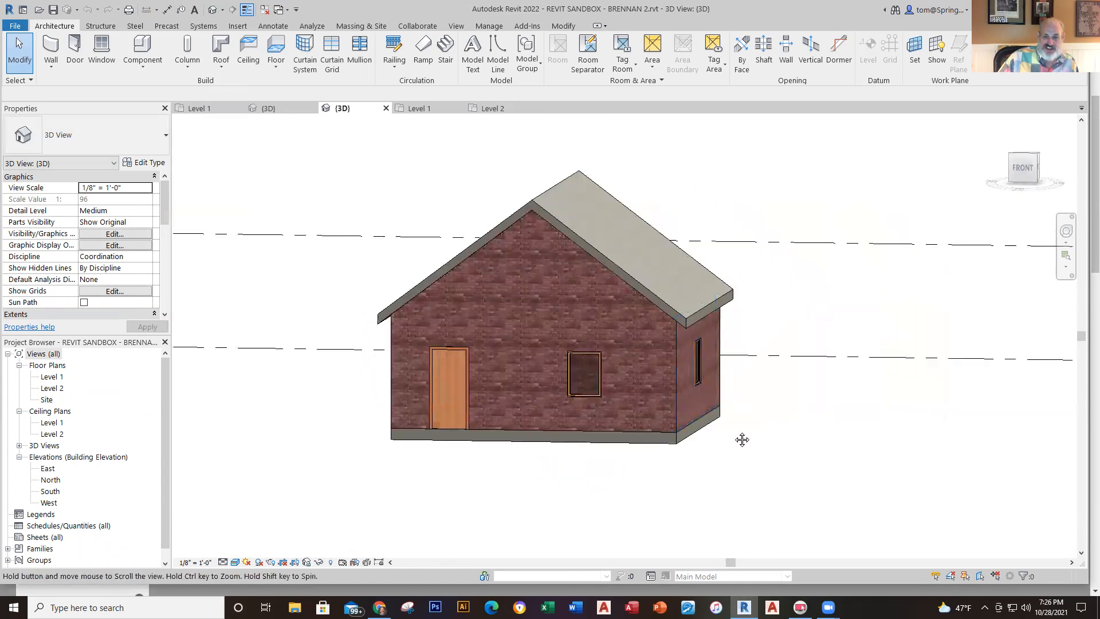
{"action": "middle_click_drag", "start_coordinate": [742, 440], "coordinate": [744, 462]}
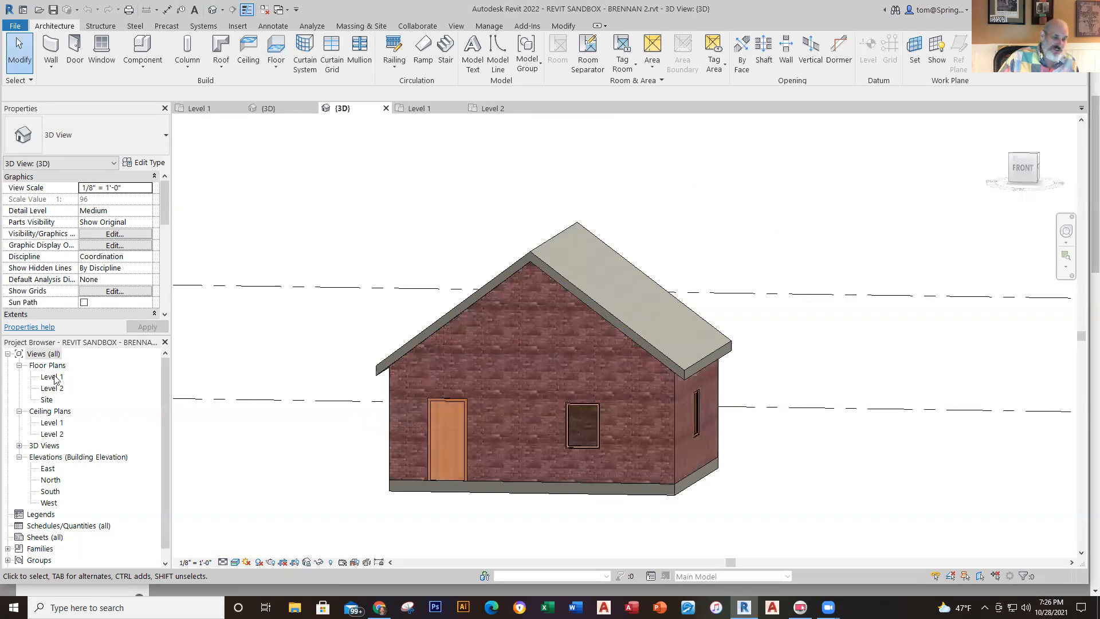
{"action": "left_click", "coordinate": [393, 445]}
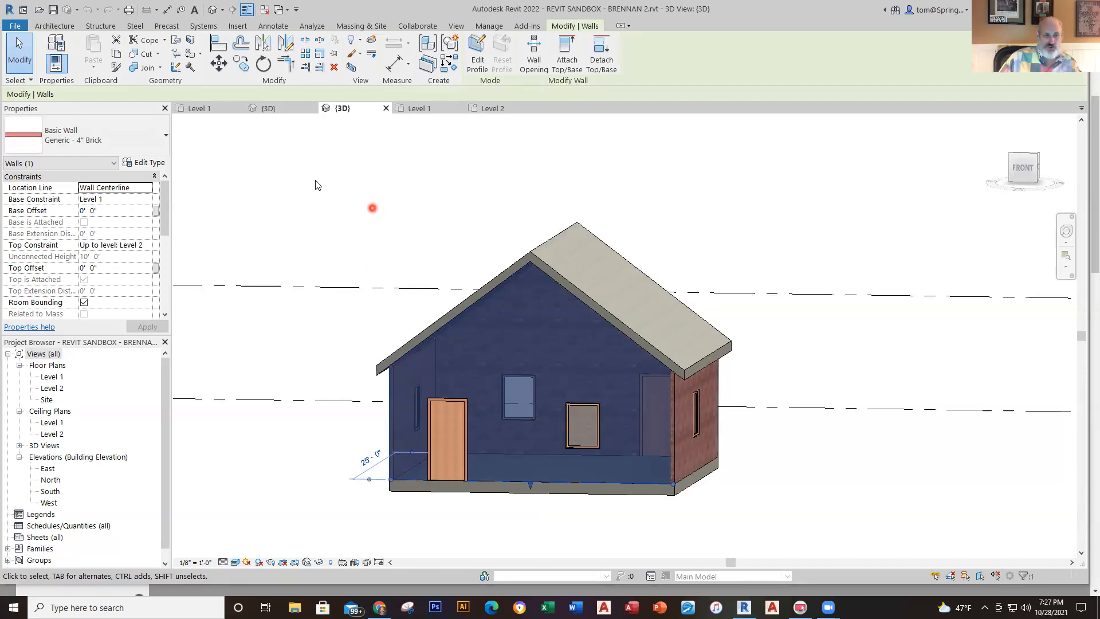
Step: Create a new project from the Imperial-Architectural Template
{"action": "left_click", "coordinate": [16, 26]}
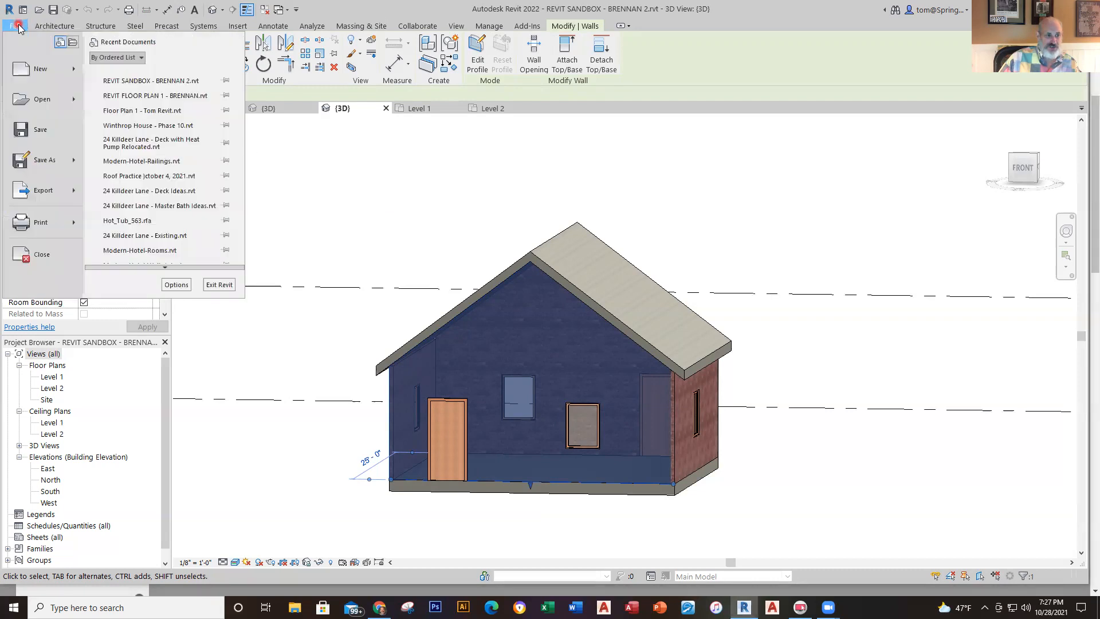
{"action": "left_click", "coordinate": [43, 74]}
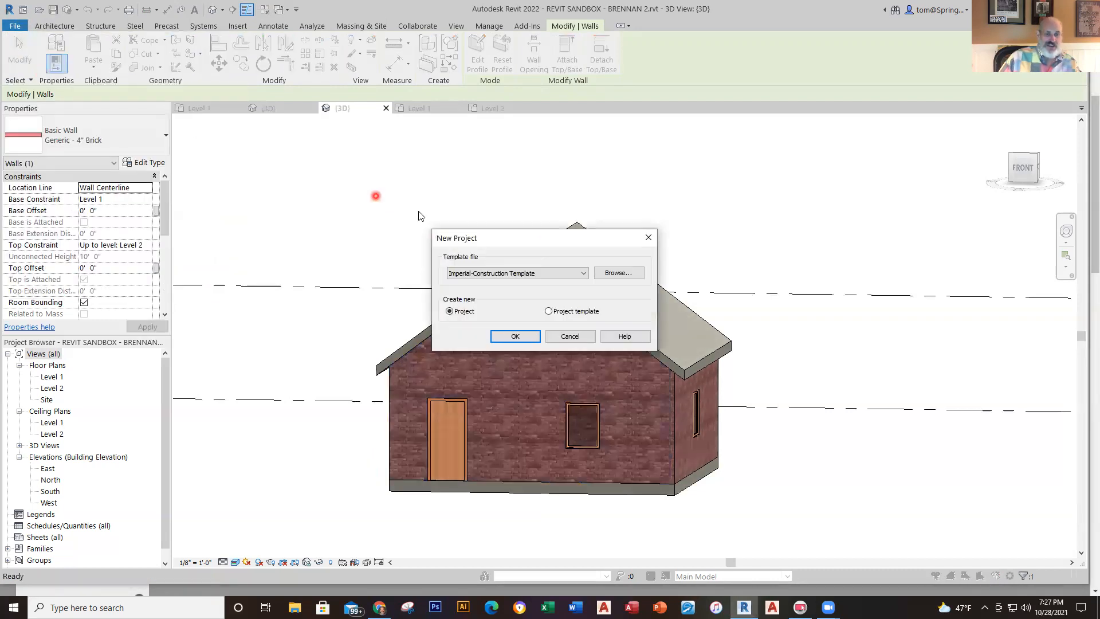
{"action": "left_click", "coordinate": [584, 274]}
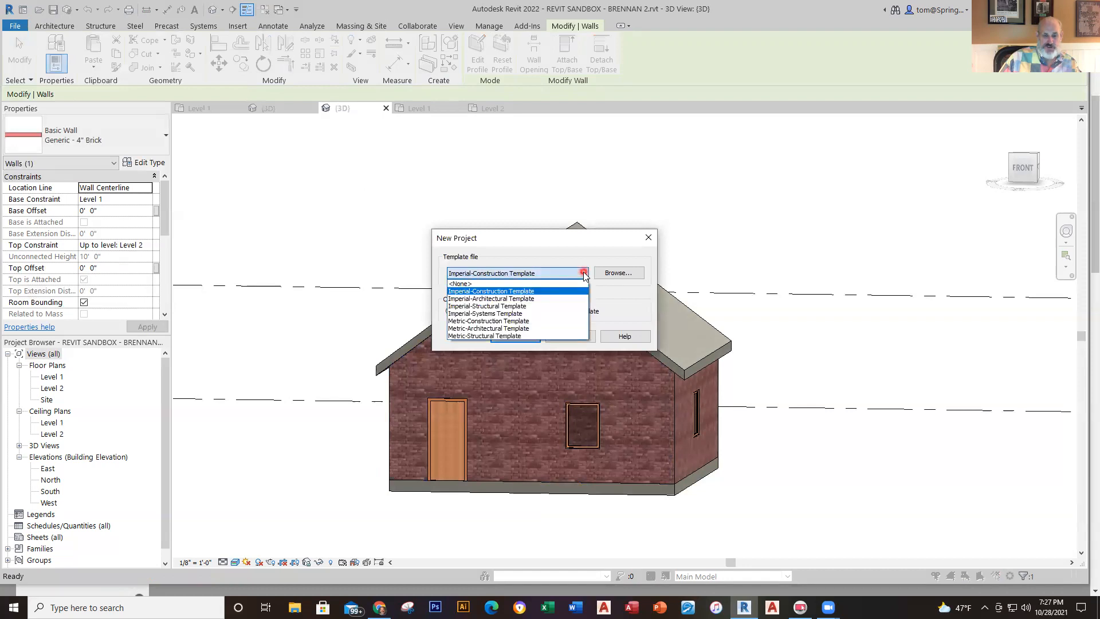
{"action": "left_click", "coordinate": [534, 298]}
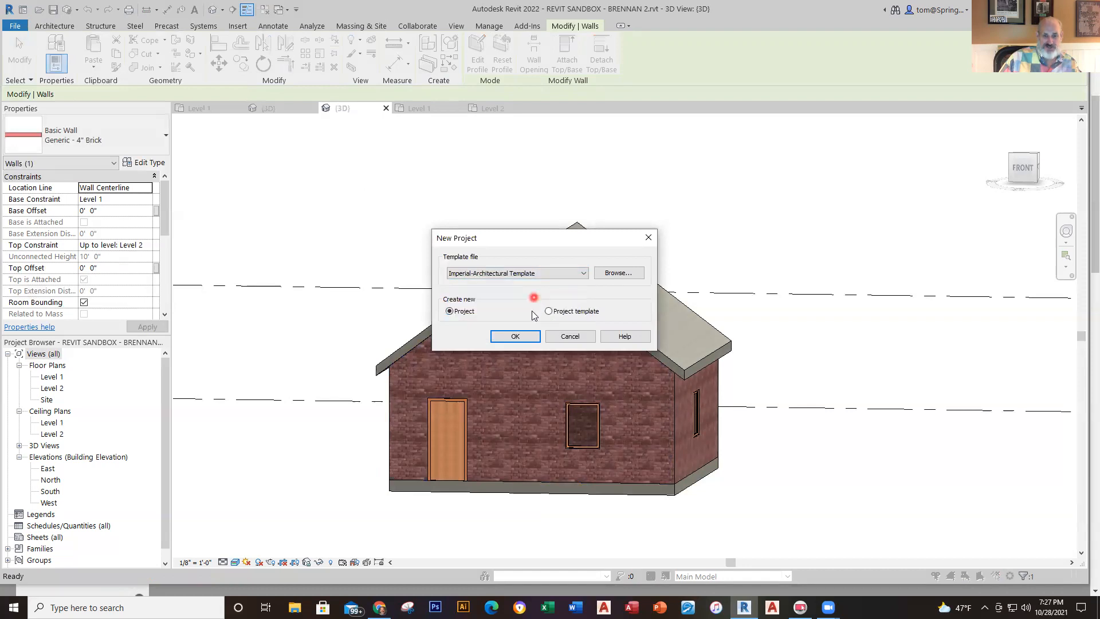
{"action": "left_click", "coordinate": [517, 336]}
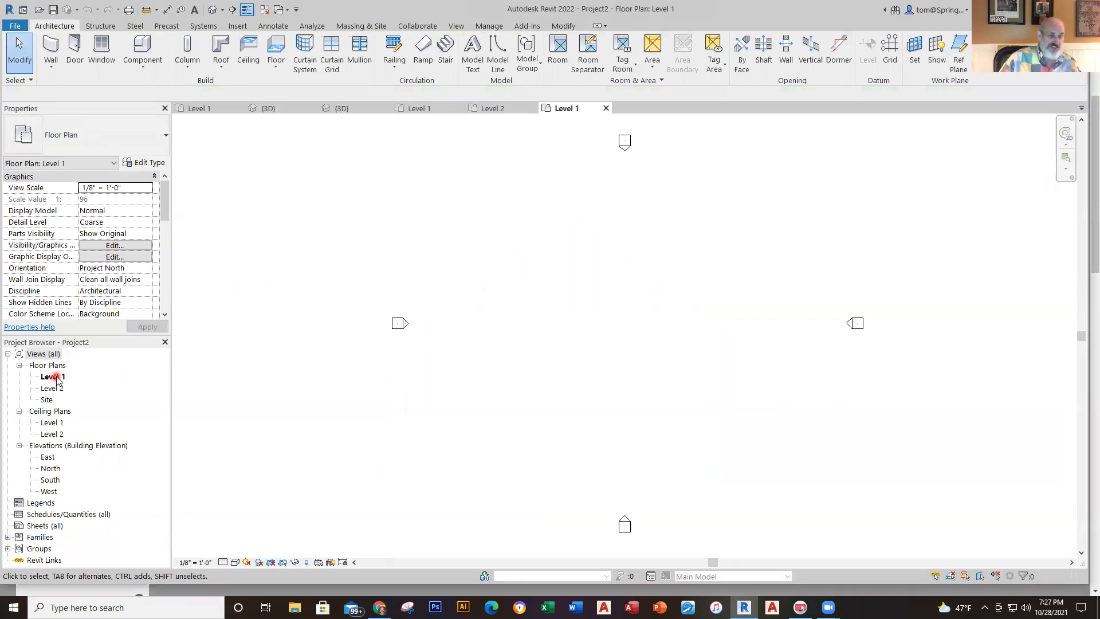
Step: Draw a rectangle of Generic - 8" walls about 49' by 44'-6" in the middle of the Level 1 floor plan
{"action": "left_click", "coordinate": [52, 66]}
{"action": "left_click", "coordinate": [63, 91]}
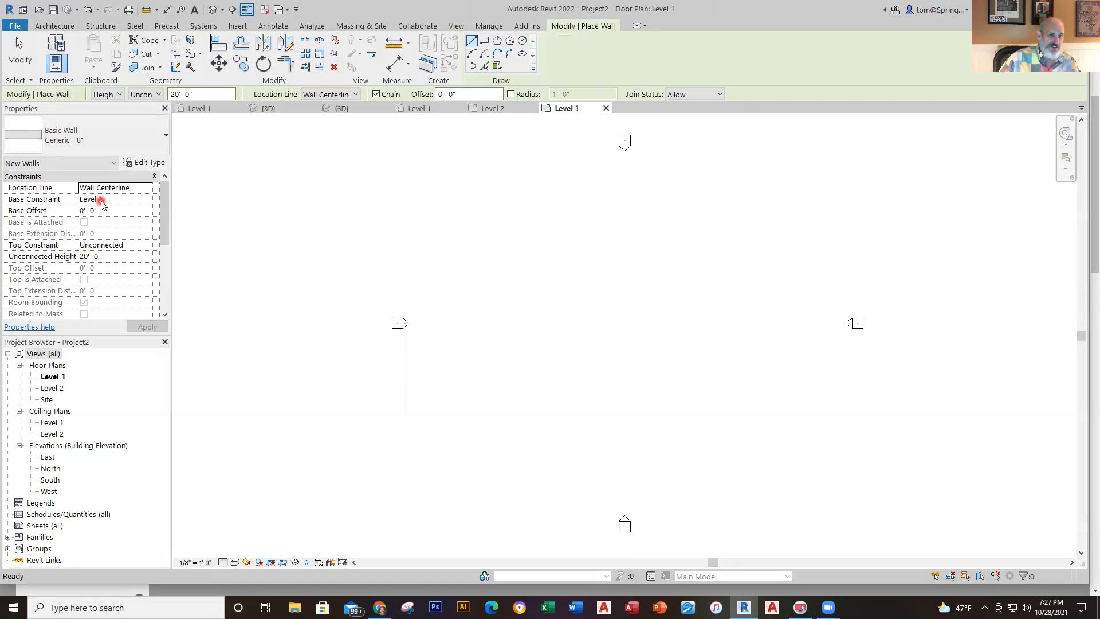
{"action": "left_click", "coordinate": [109, 246]}
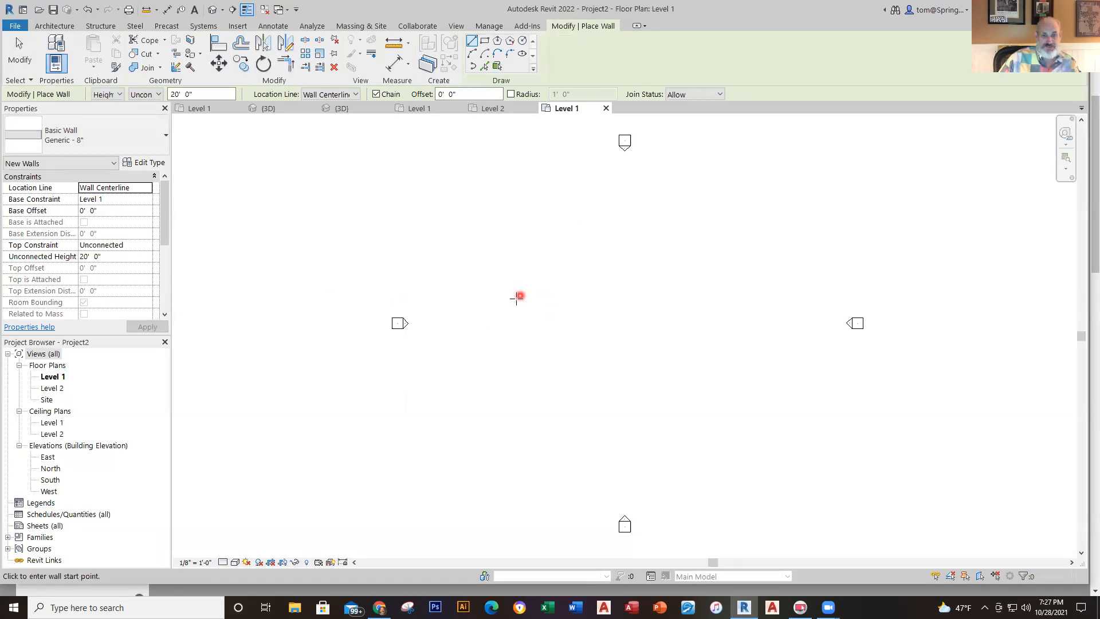
{"action": "left_click", "coordinate": [486, 44]}
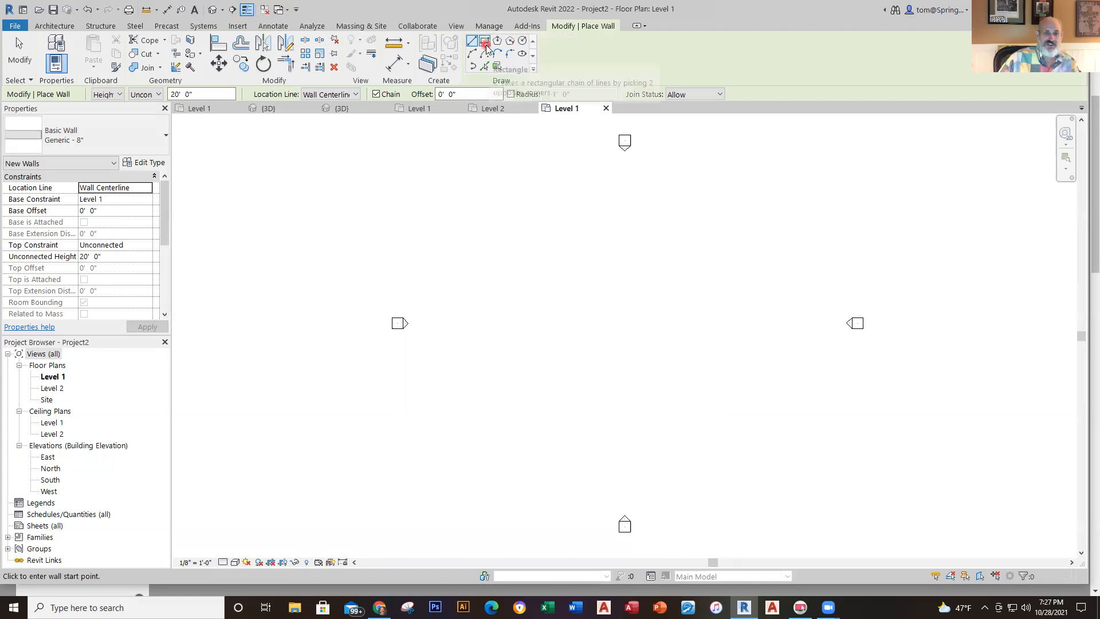
{"action": "left_click", "coordinate": [533, 379]}
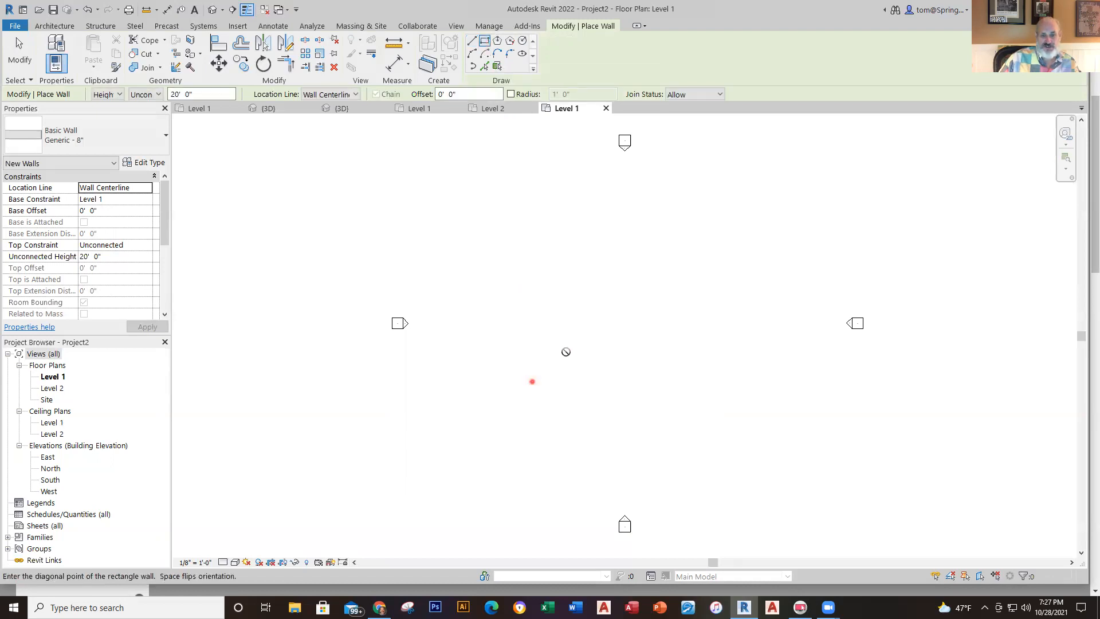
{"action": "left_click", "coordinate": [667, 260]}
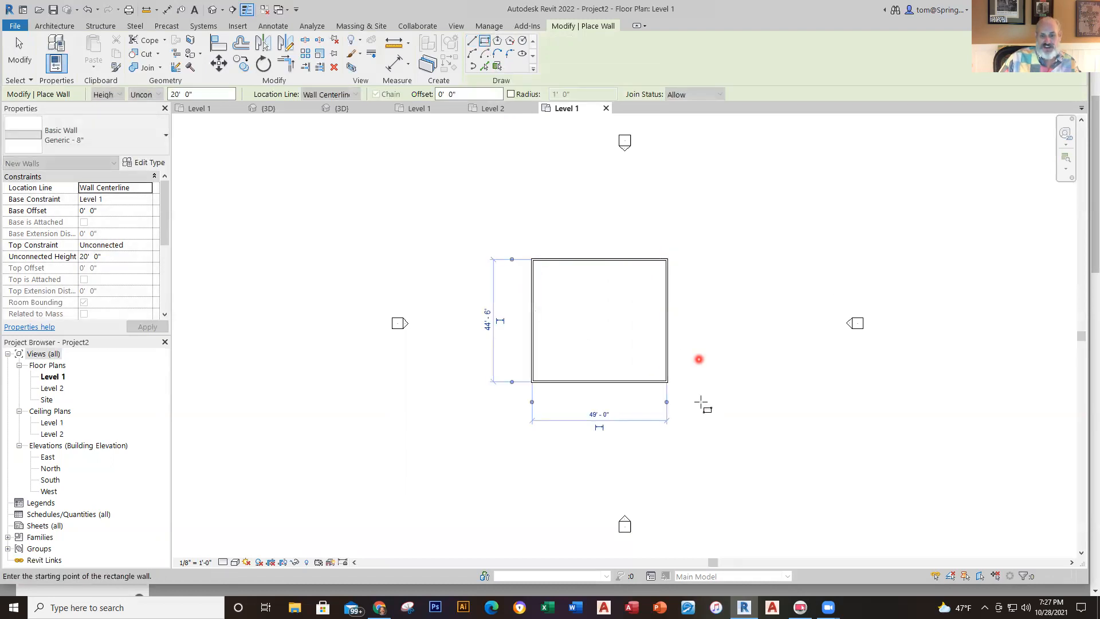
Step: Set both the width and the depth of the wall rectangle to 25'
{"action": "left_click", "coordinate": [602, 415]}
{"action": "type", "text": "25"}
{"action": "key", "text": "Return"}
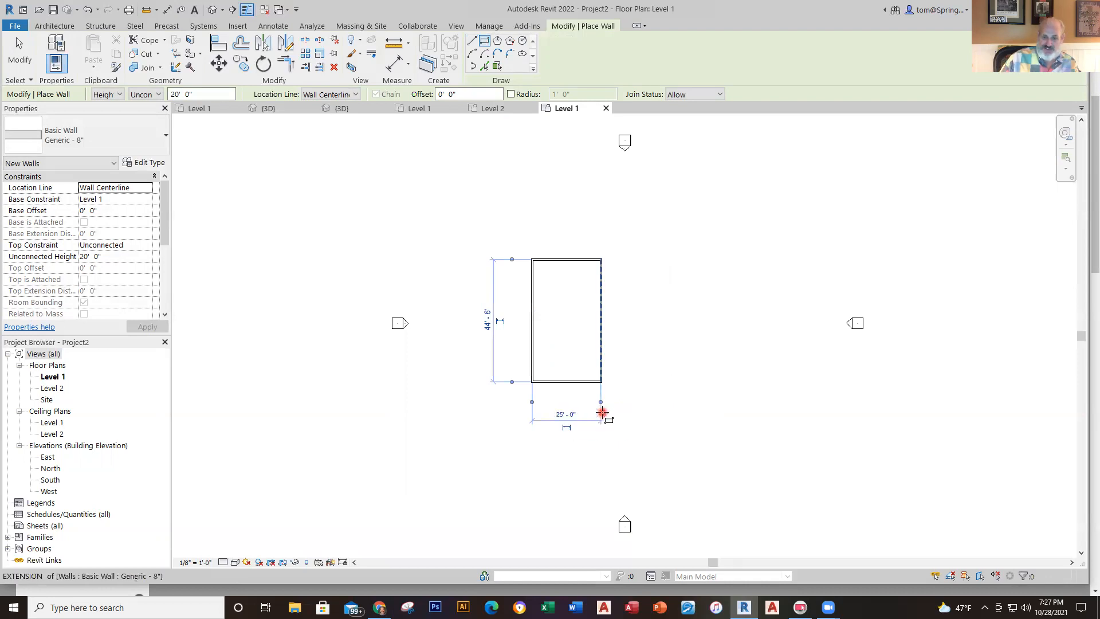
{"action": "left_click", "coordinate": [486, 318]}
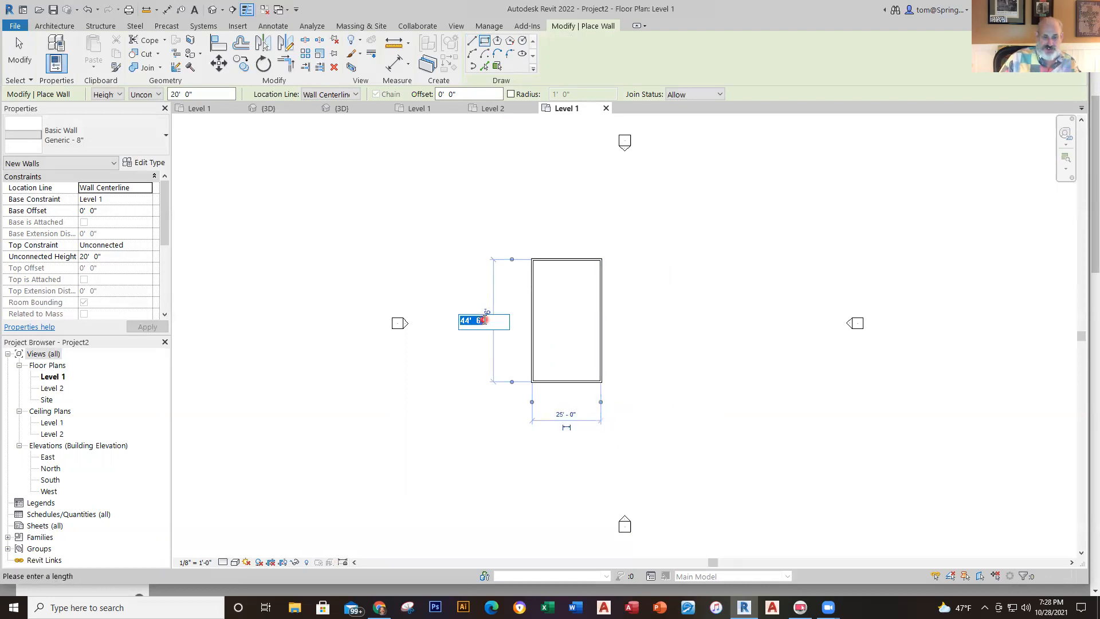
{"action": "type", "text": "25"}
{"action": "key", "text": "Return"}
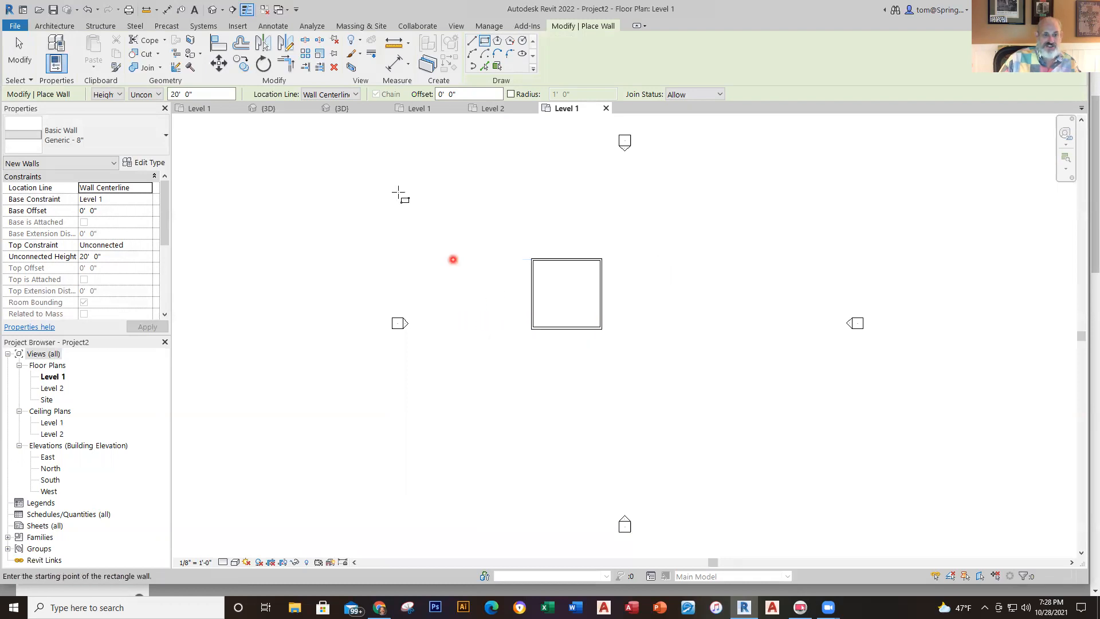
Step: Show the walls in the default 3D view with the Realistic visual style
{"action": "left_click", "coordinate": [213, 10]}
{"action": "scroll", "coordinate": [648, 304], "scroll_direction": "up", "scroll_amount": 4}
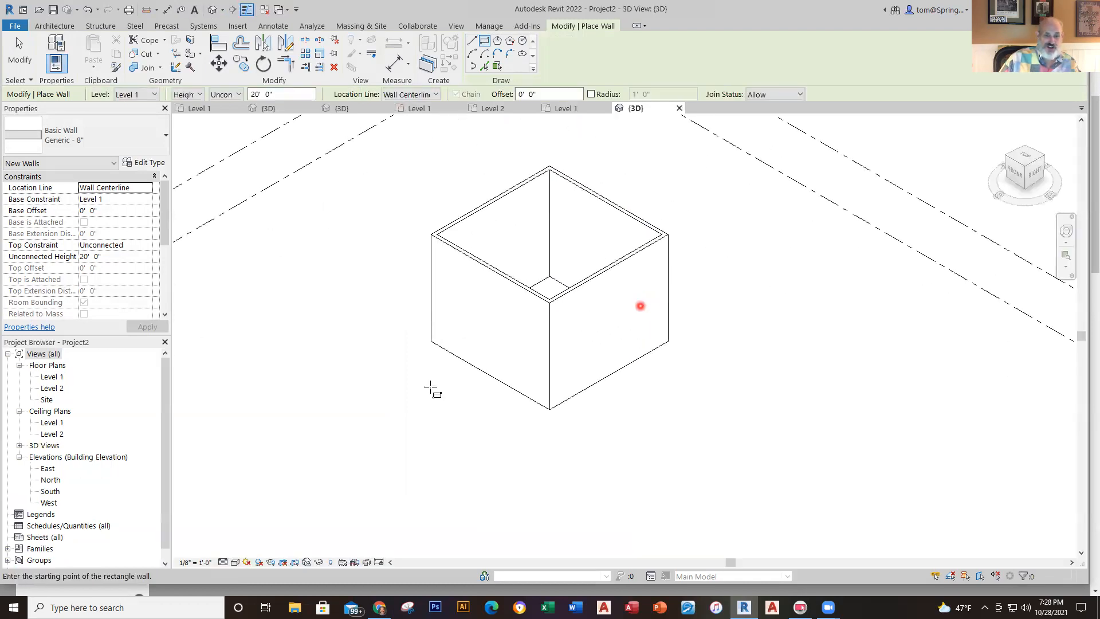
{"action": "left_click", "coordinate": [235, 563]}
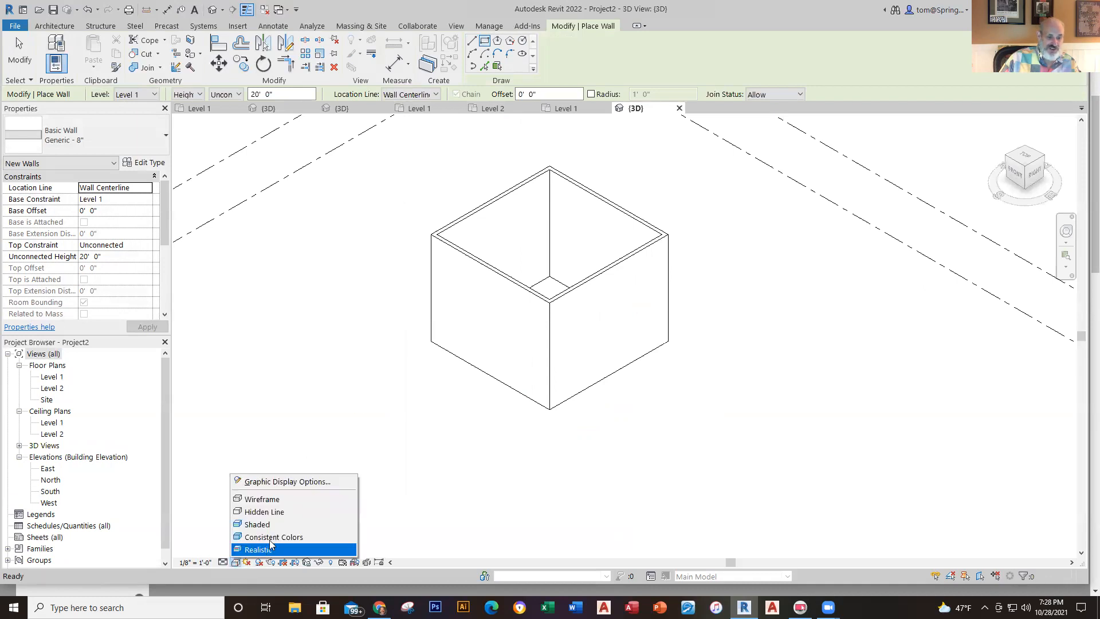
{"action": "left_click", "coordinate": [265, 549]}
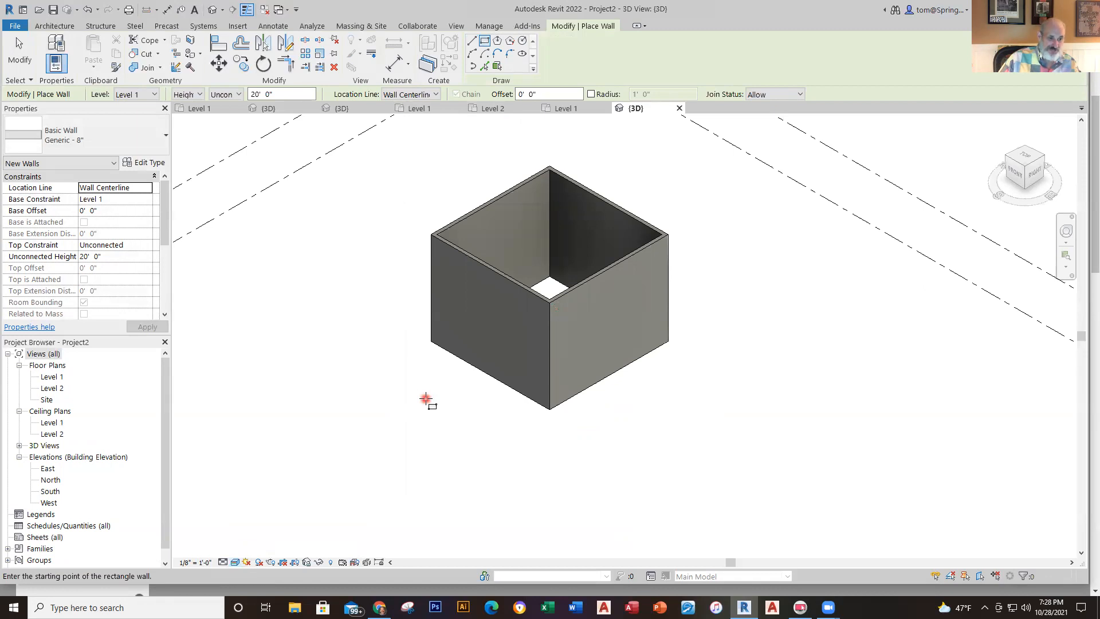
Step: In the Level 1 floor plan, draw a vertical Interior - 4 7/8" Partition (1-hr) wall across the square, 12' from the west wall
{"action": "double_click", "coordinate": [58, 377]}
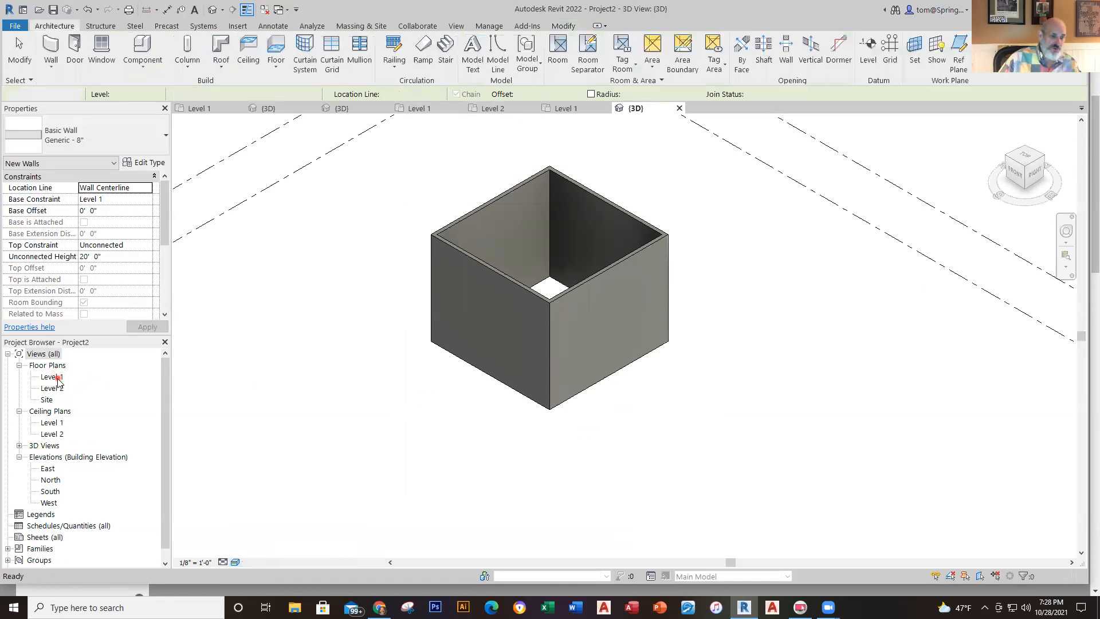
{"action": "scroll", "coordinate": [563, 273], "scroll_direction": "up", "scroll_amount": 2}
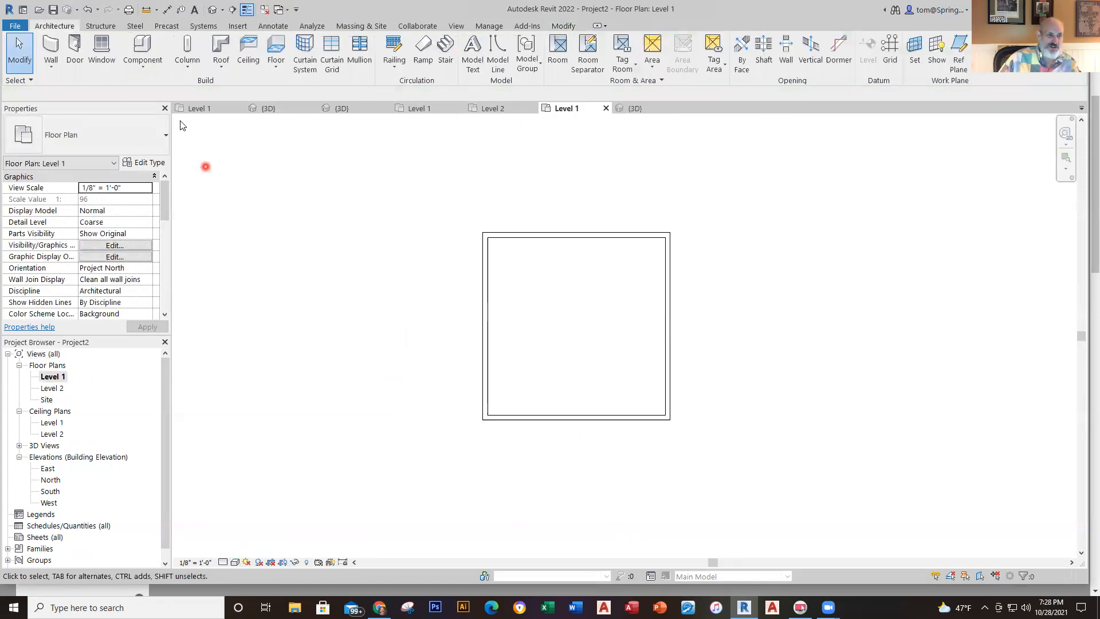
{"action": "left_click", "coordinate": [50, 63]}
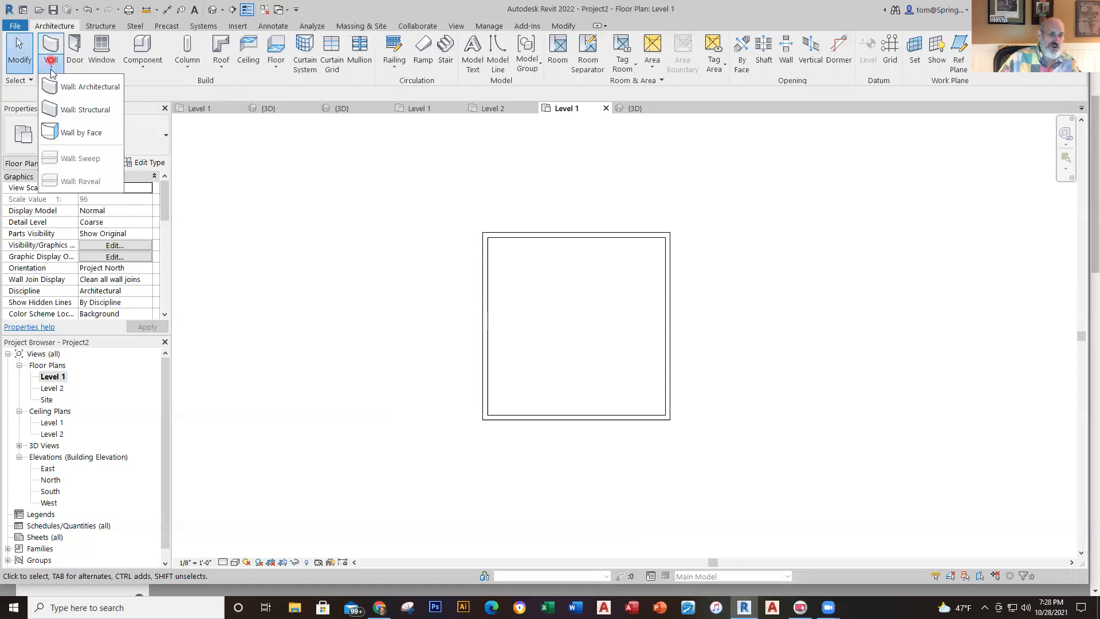
{"action": "left_click", "coordinate": [75, 108]}
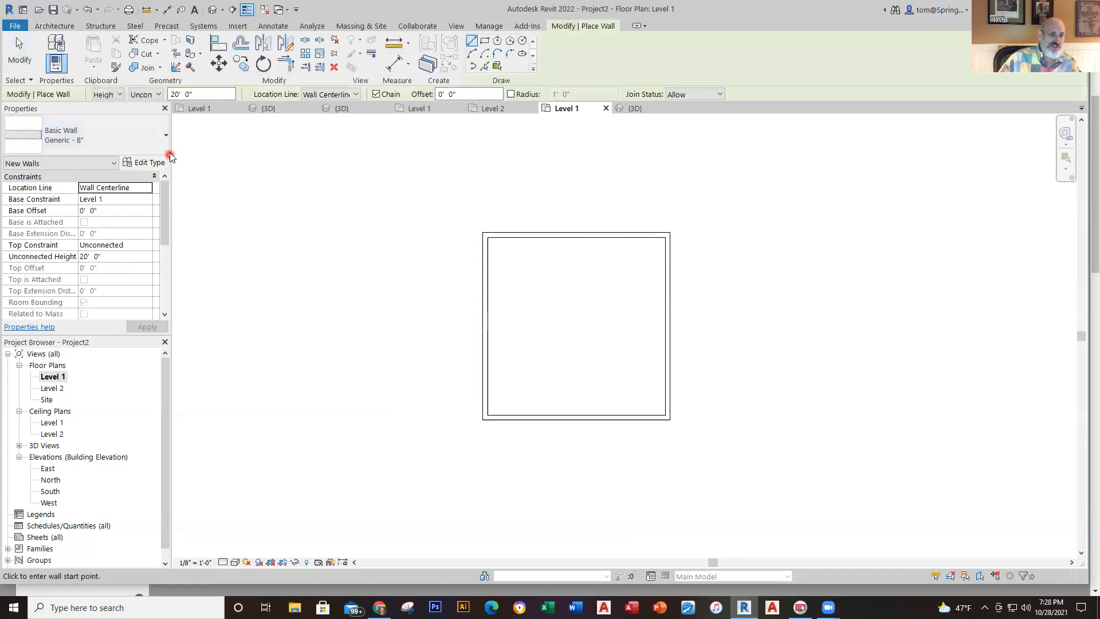
{"action": "left_click", "coordinate": [166, 137]}
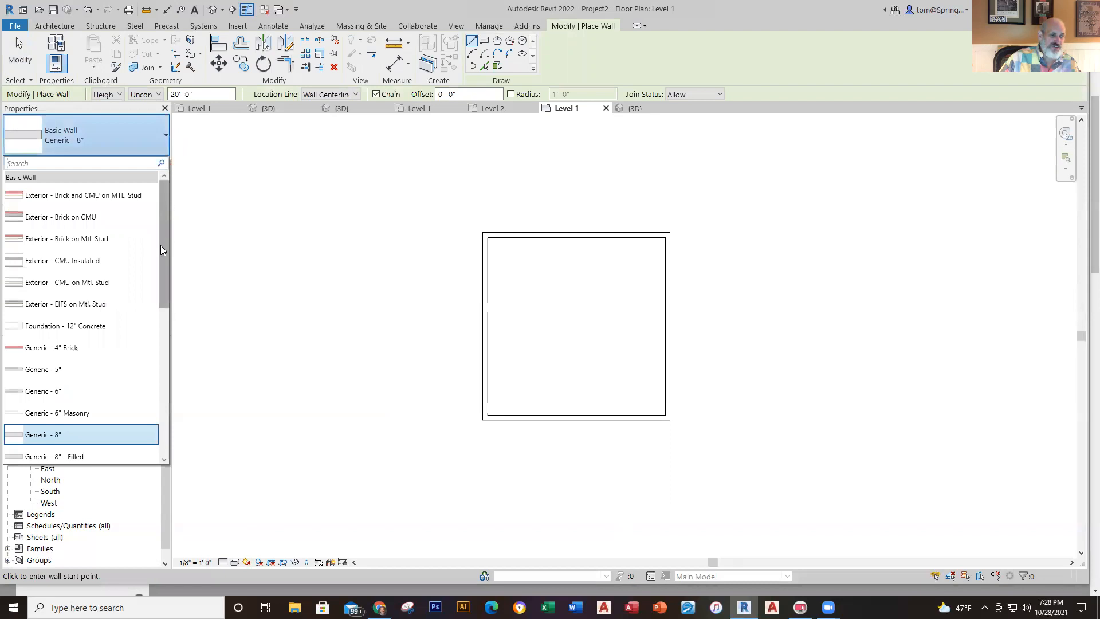
{"action": "left_click_drag", "start_coordinate": [166, 254], "coordinate": [155, 345]}
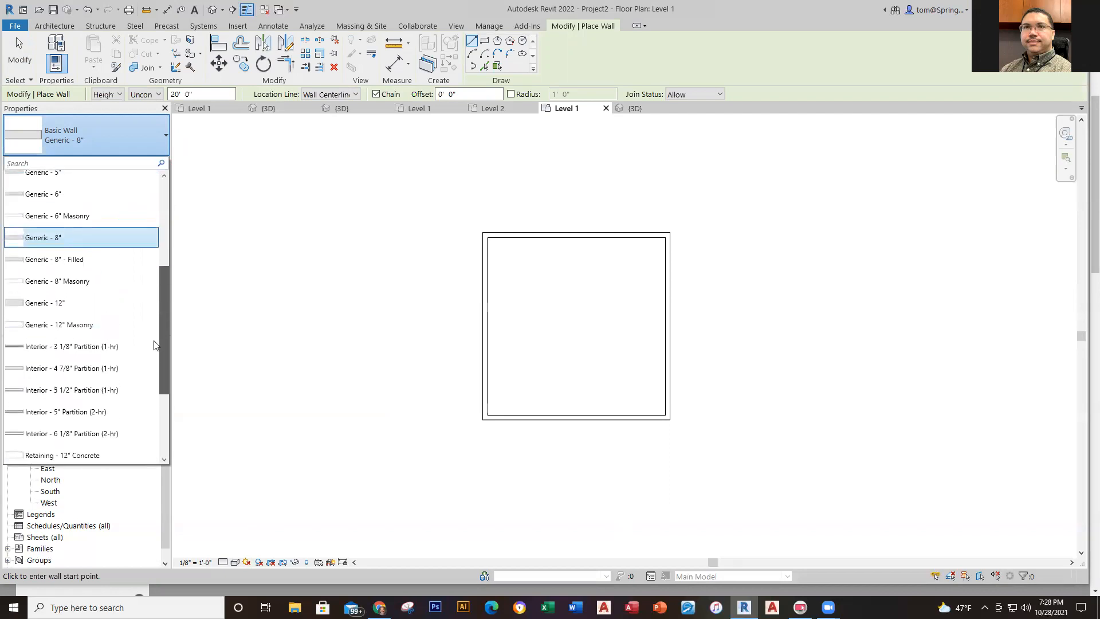
{"action": "left_click", "coordinate": [98, 368]}
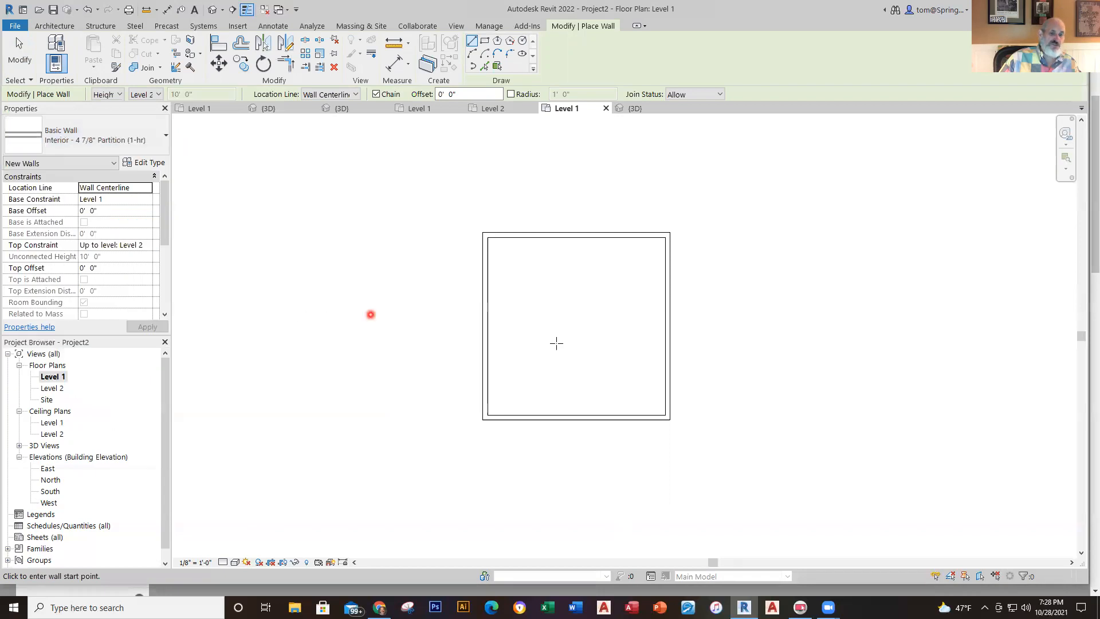
{"action": "left_click", "coordinate": [572, 235]}
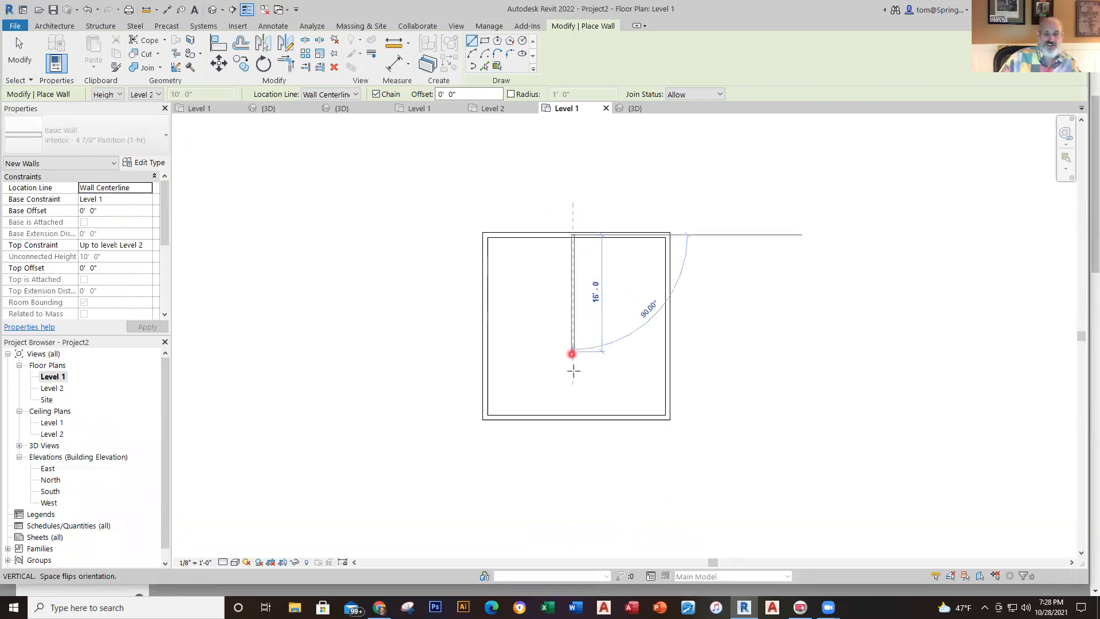
{"action": "left_click", "coordinate": [572, 411]}
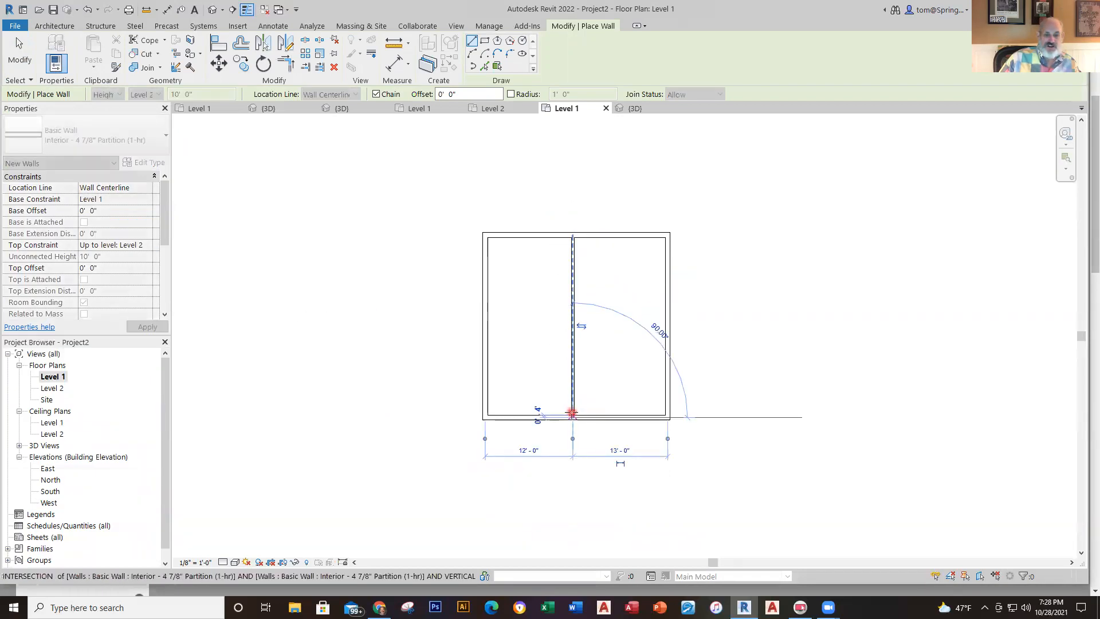
{"action": "key", "text": "Escape"}
Step: Draw a horizontal partition wall of the same type from the west wall to the east wall, near mid-height of the square
{"action": "left_click", "coordinate": [485, 320]}
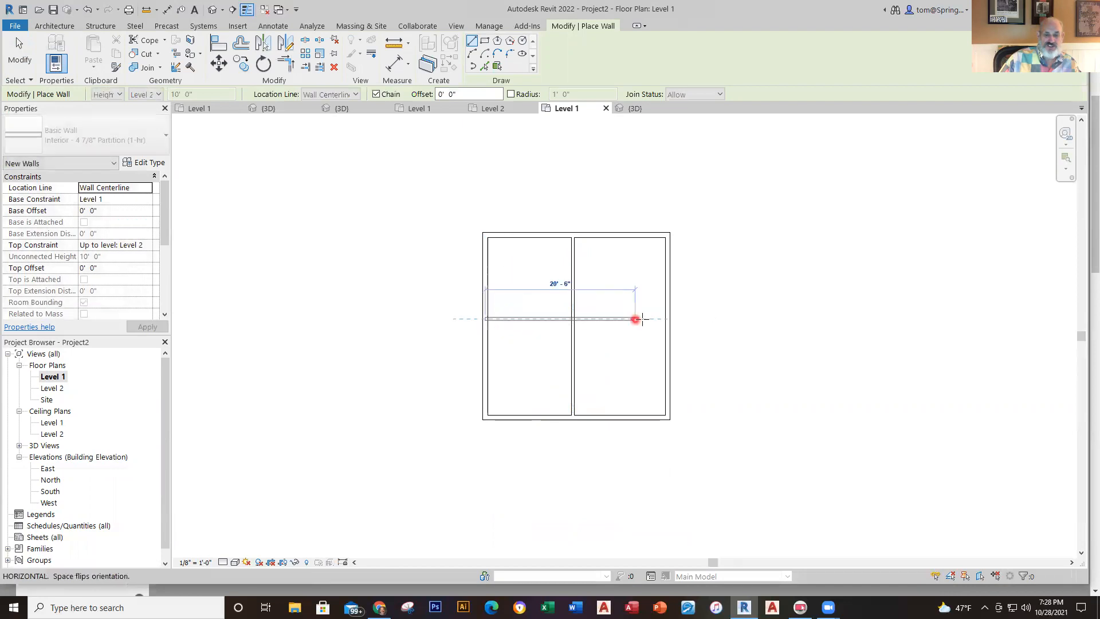
{"action": "left_click", "coordinate": [666, 320]}
{"action": "key", "text": "Escape"}
{"action": "key", "text": "Escape"}
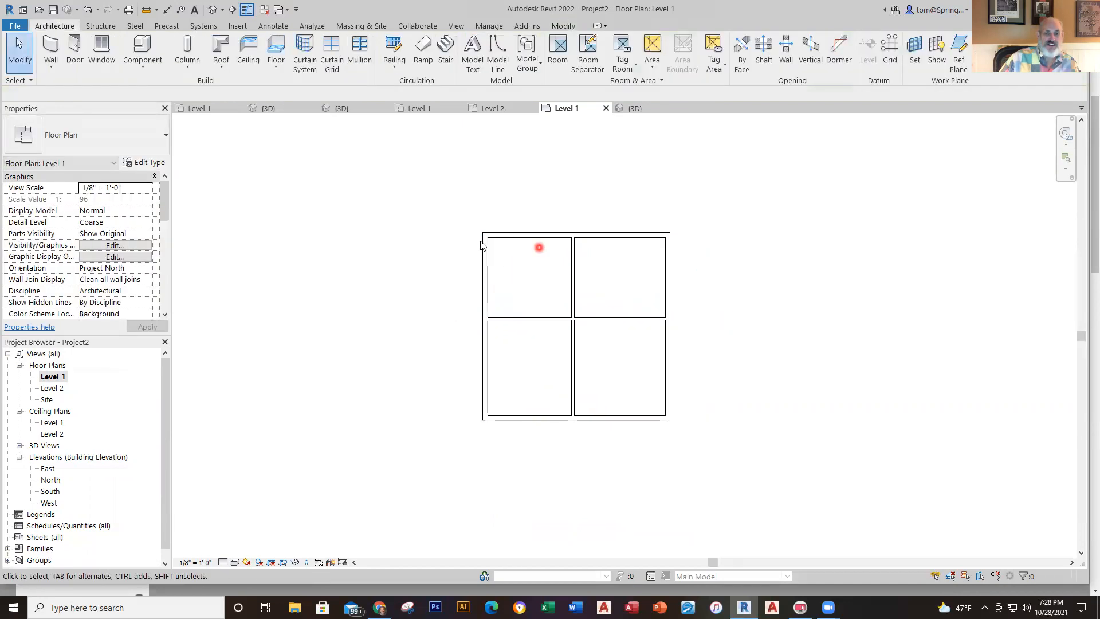
Step: In the 3D view, compare the top constraint and height of an interior partition with those of an exterior wall
{"action": "left_click", "coordinate": [630, 108]}
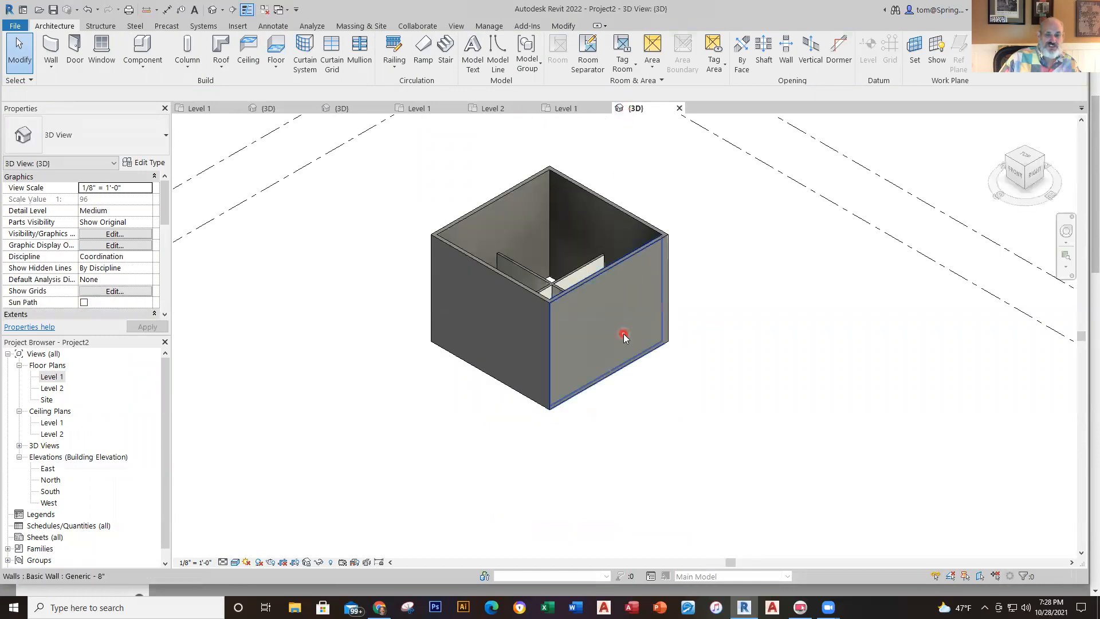
{"action": "scroll", "coordinate": [623, 333], "scroll_direction": "up", "scroll_amount": 3}
{"action": "middle_click_drag", "start_coordinate": [767, 367], "coordinate": [746, 448], "text": "shift"}
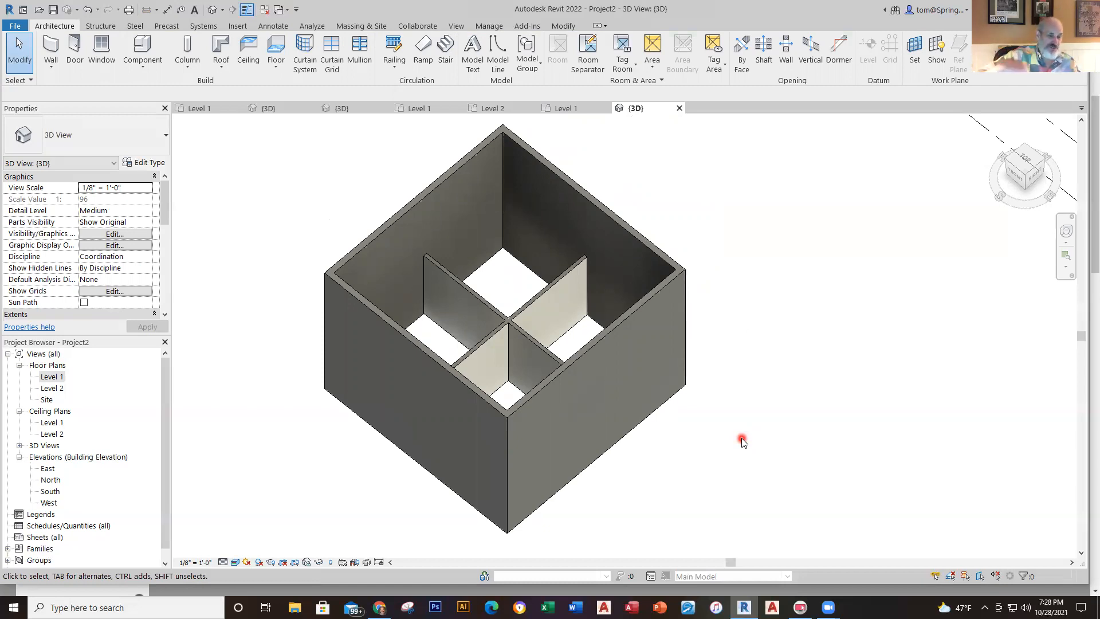
{"action": "left_click", "coordinate": [539, 313]}
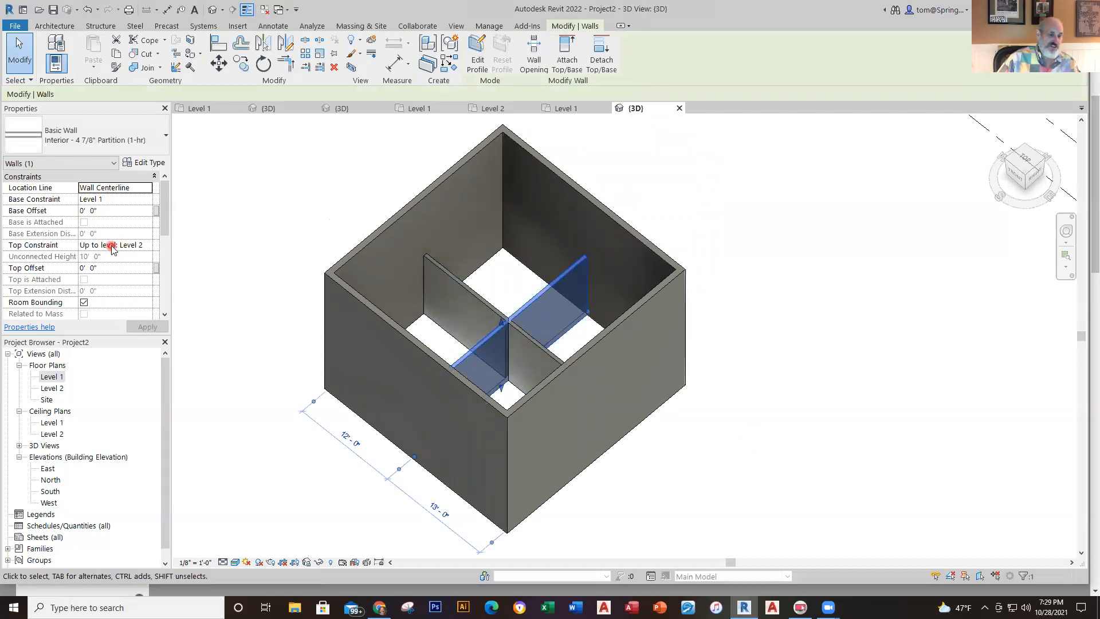
{"action": "left_click", "coordinate": [241, 277]}
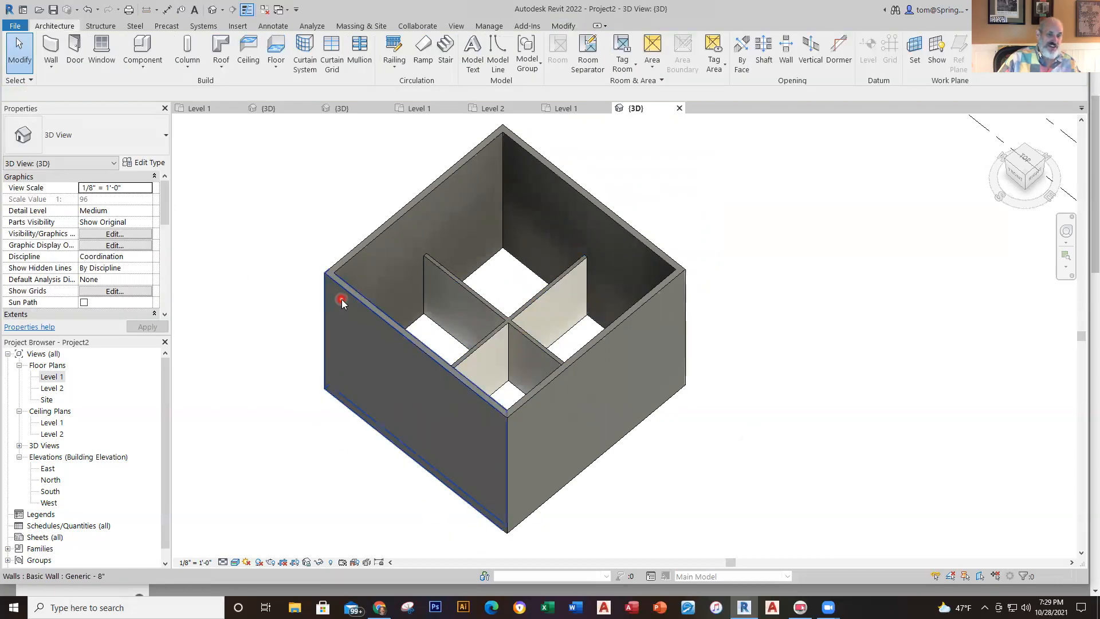
{"action": "left_click", "coordinate": [342, 299]}
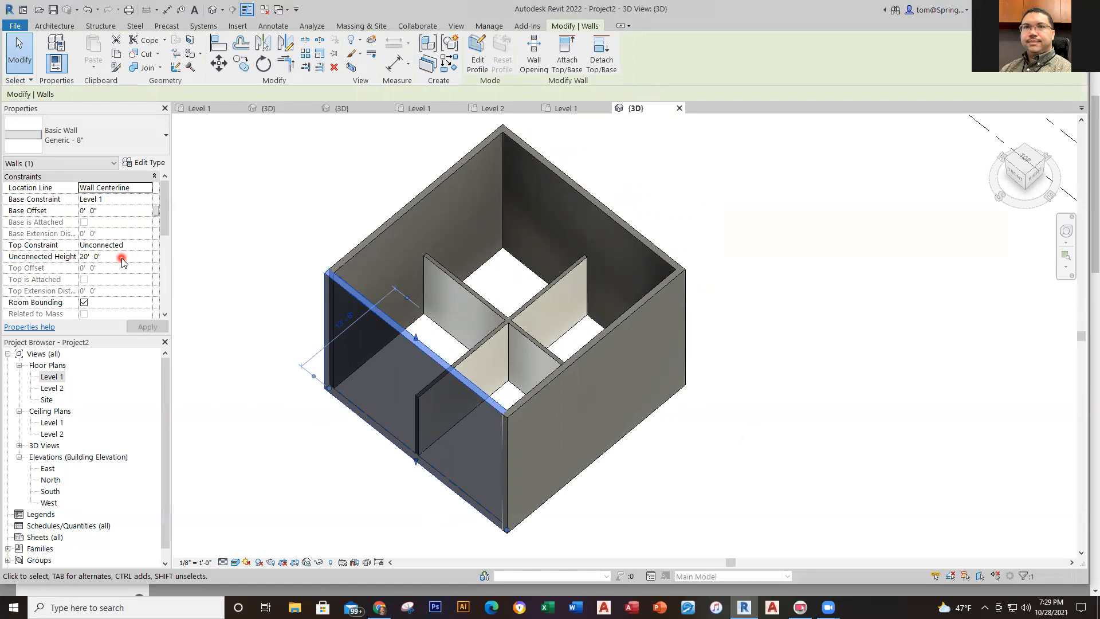
{"action": "key", "text": "Escape"}
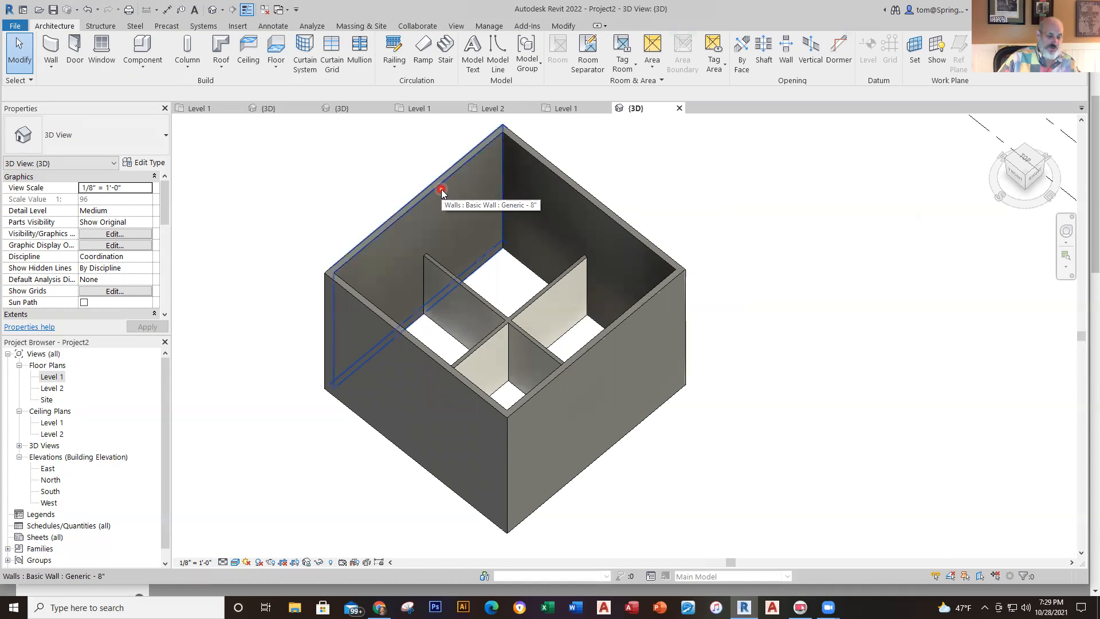
Step: Select all Generic - 8" exterior walls visible in the view and set their top constraint to Up to level: Level 2
{"action": "left_click", "coordinate": [441, 189]}
{"action": "right_click", "coordinate": [441, 189]}
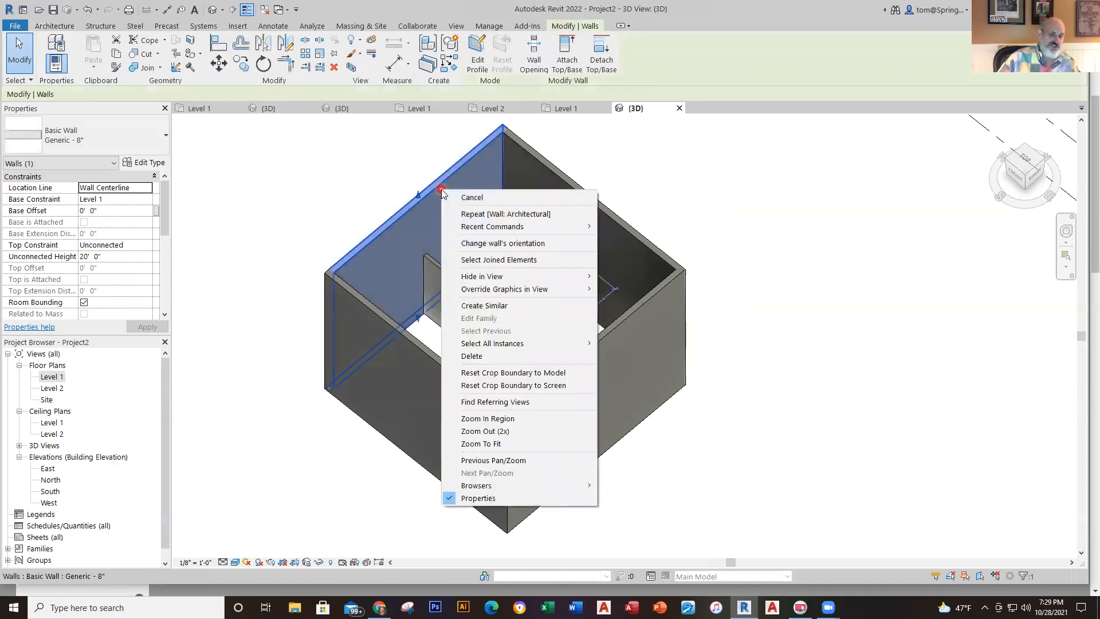
{"action": "mouse_move", "coordinate": [536, 343]}
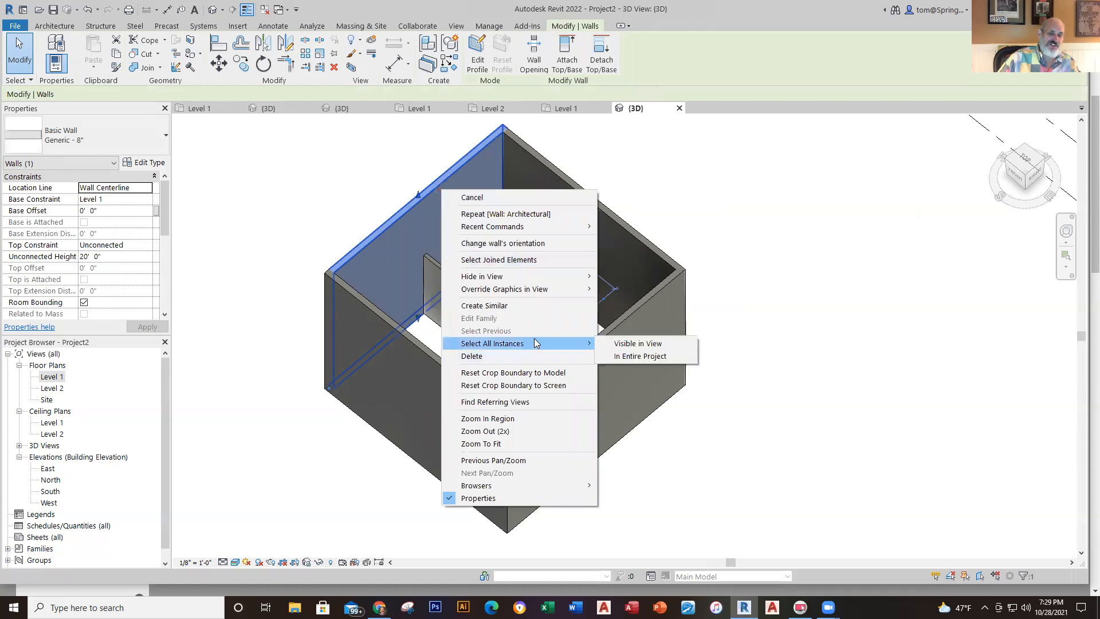
{"action": "left_click", "coordinate": [622, 345]}
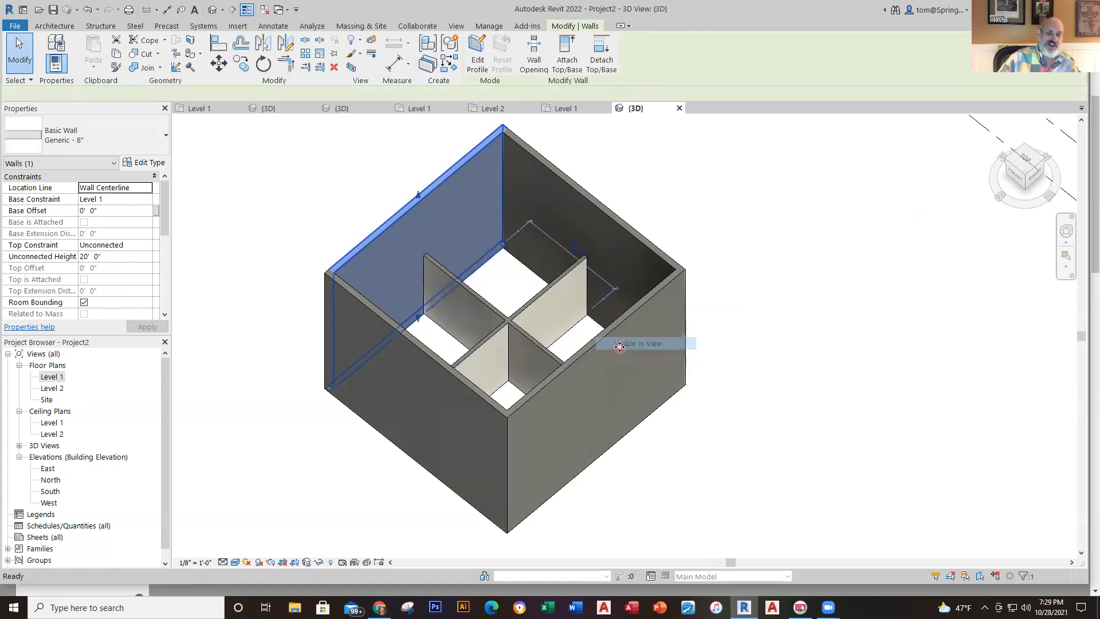
{"action": "left_click", "coordinate": [141, 247]}
{"action": "left_click", "coordinate": [147, 246]}
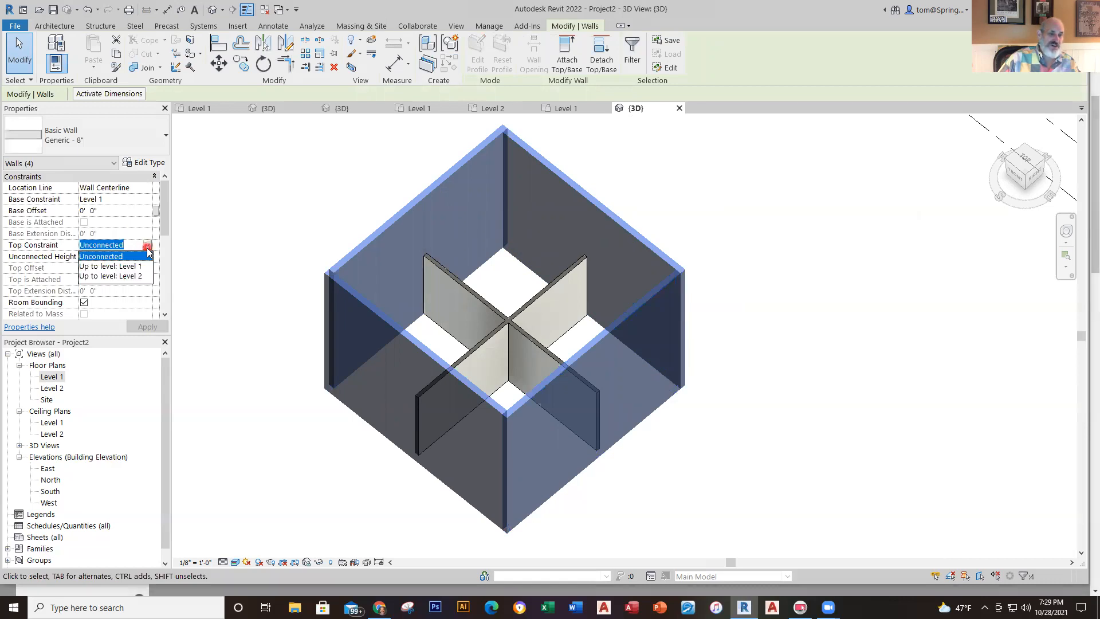
{"action": "left_click", "coordinate": [130, 276]}
{"action": "left_click", "coordinate": [148, 328]}
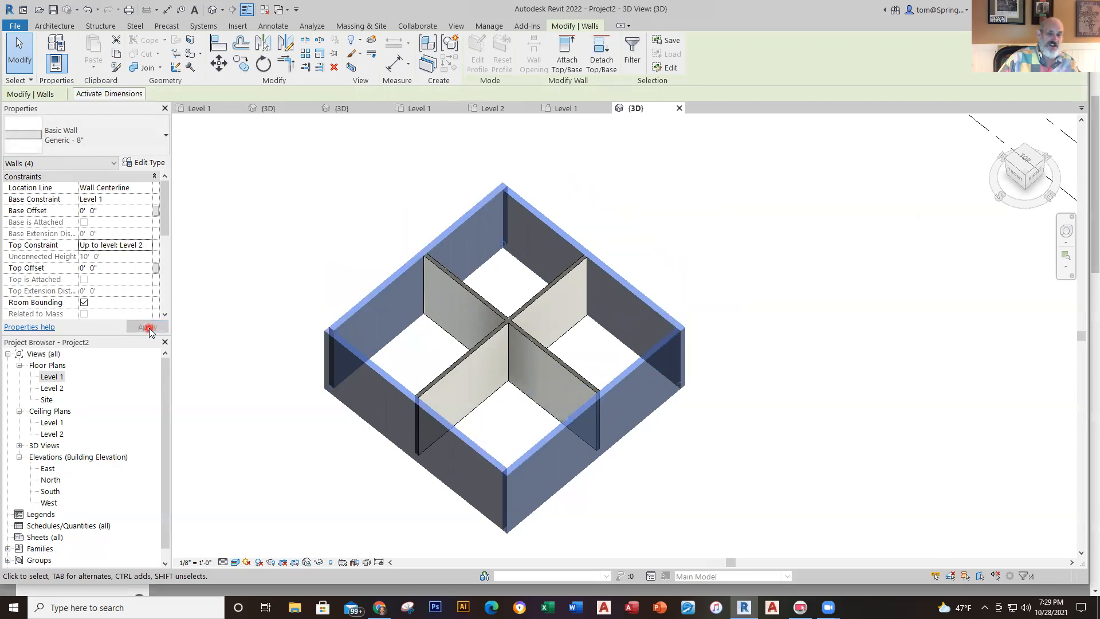
{"action": "left_click", "coordinate": [745, 330]}
{"action": "middle_click_drag", "start_coordinate": [677, 453], "coordinate": [657, 425], "text": "shift"}
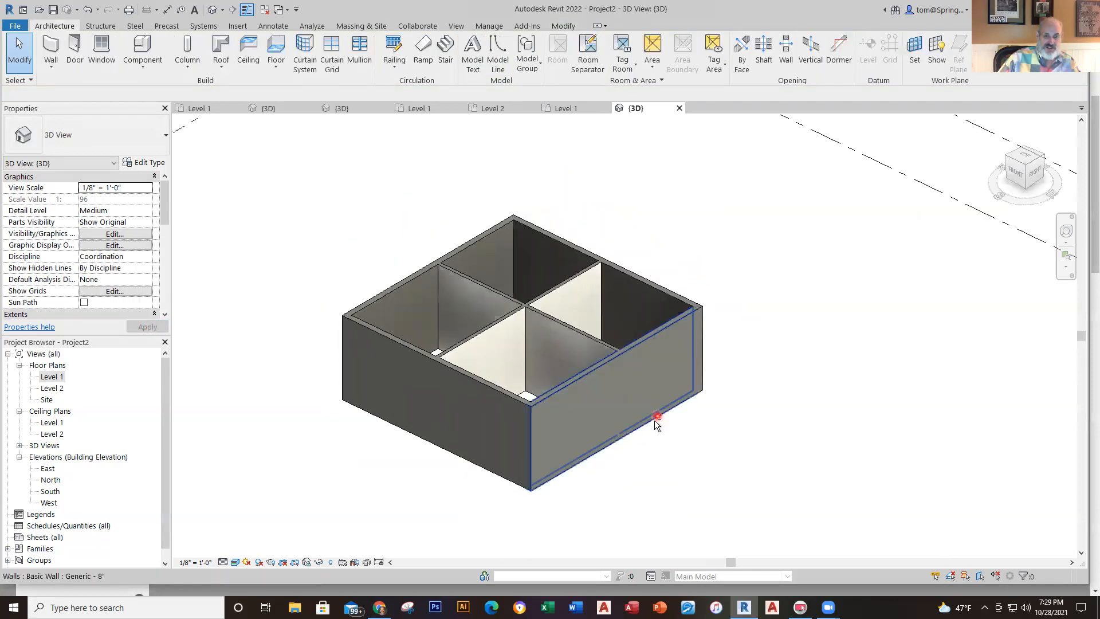
{"action": "scroll", "coordinate": [453, 290], "scroll_direction": "up", "scroll_amount": 3}
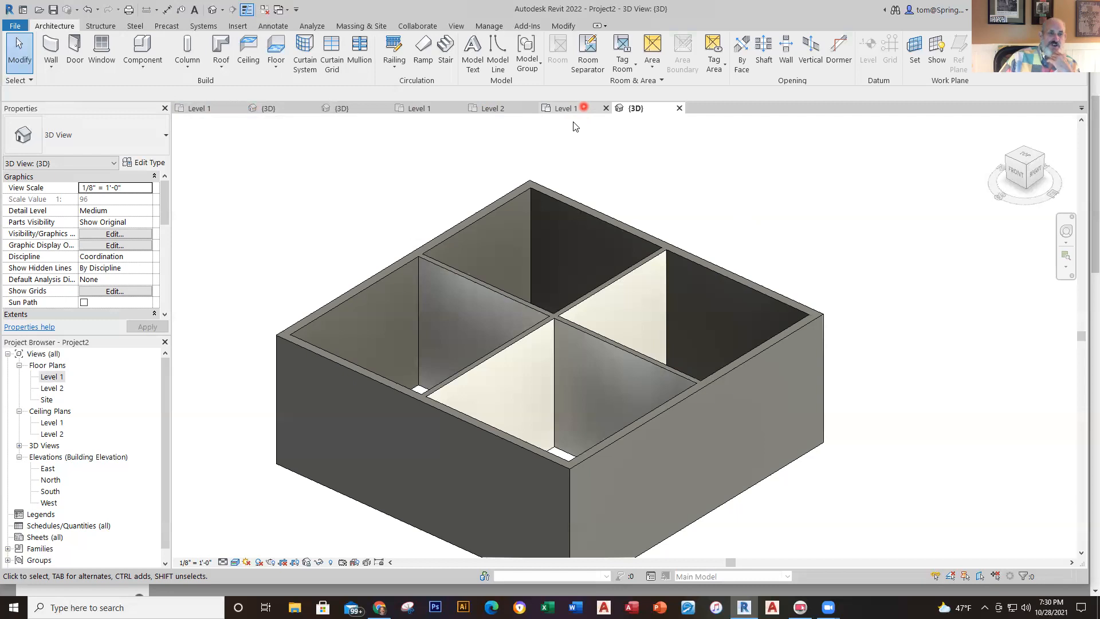
{"action": "left_click", "coordinate": [18, 27]}
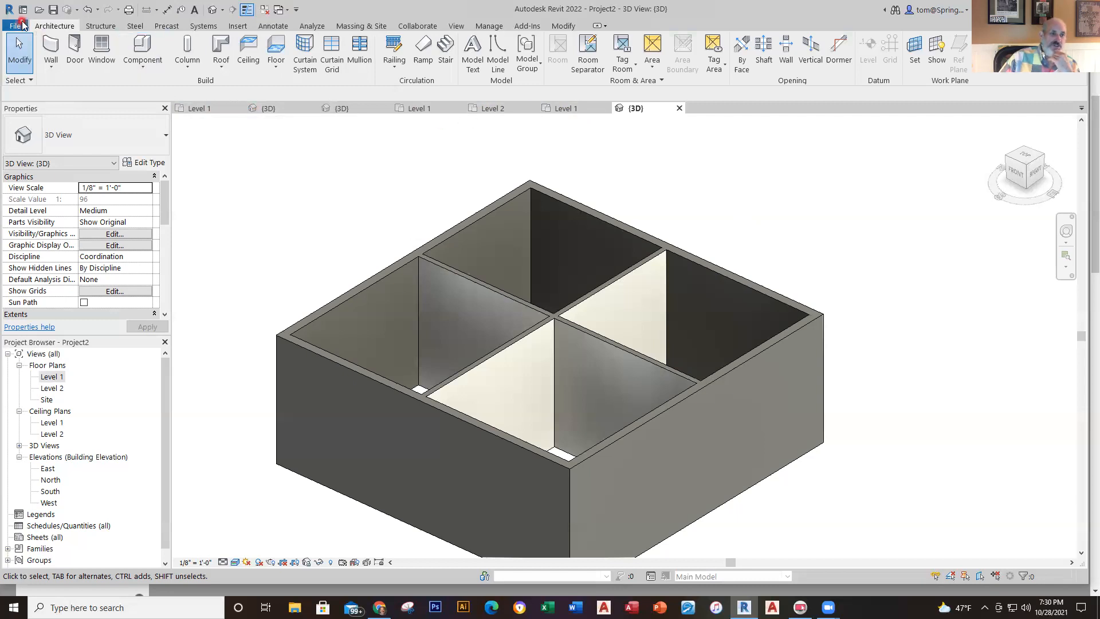
{"action": "left_click", "coordinate": [19, 27]}
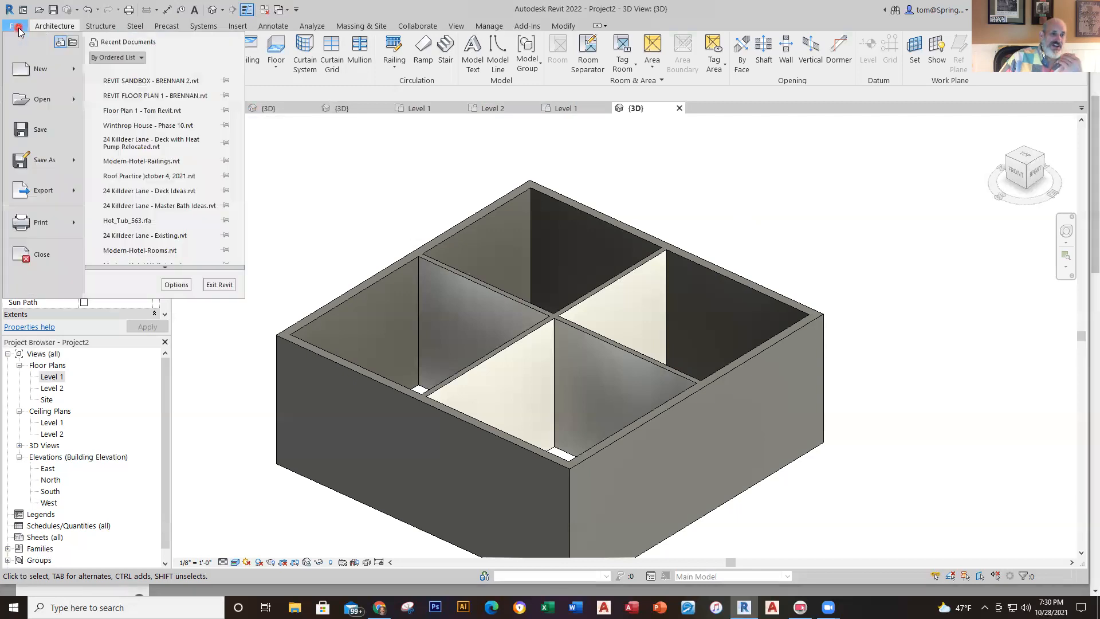
{"action": "left_click", "coordinate": [47, 107]}
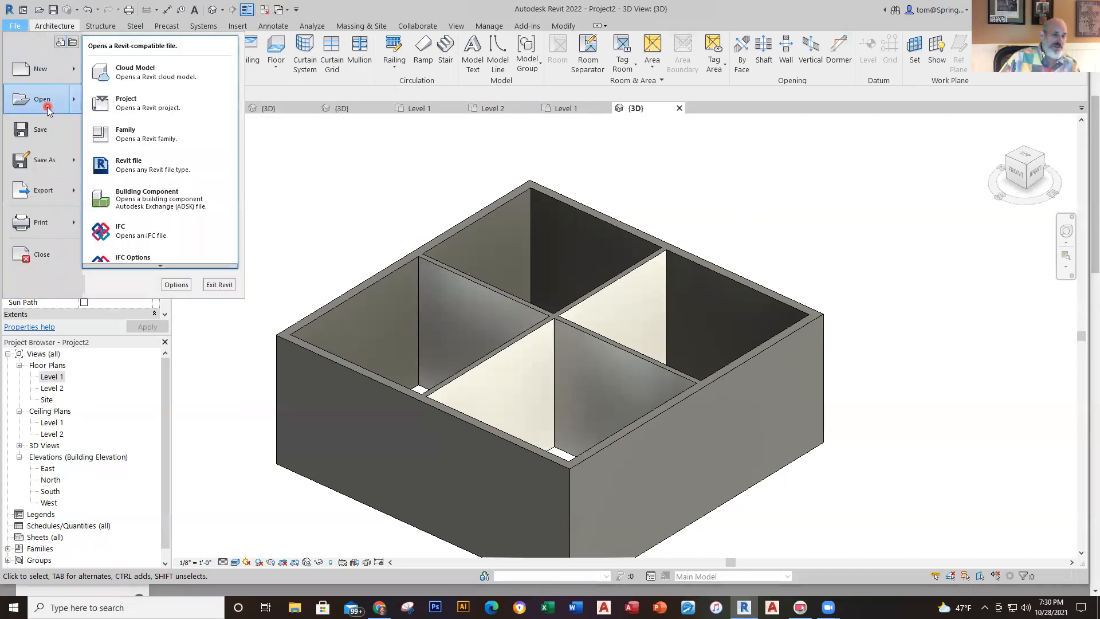
{"action": "left_click", "coordinate": [126, 102]}
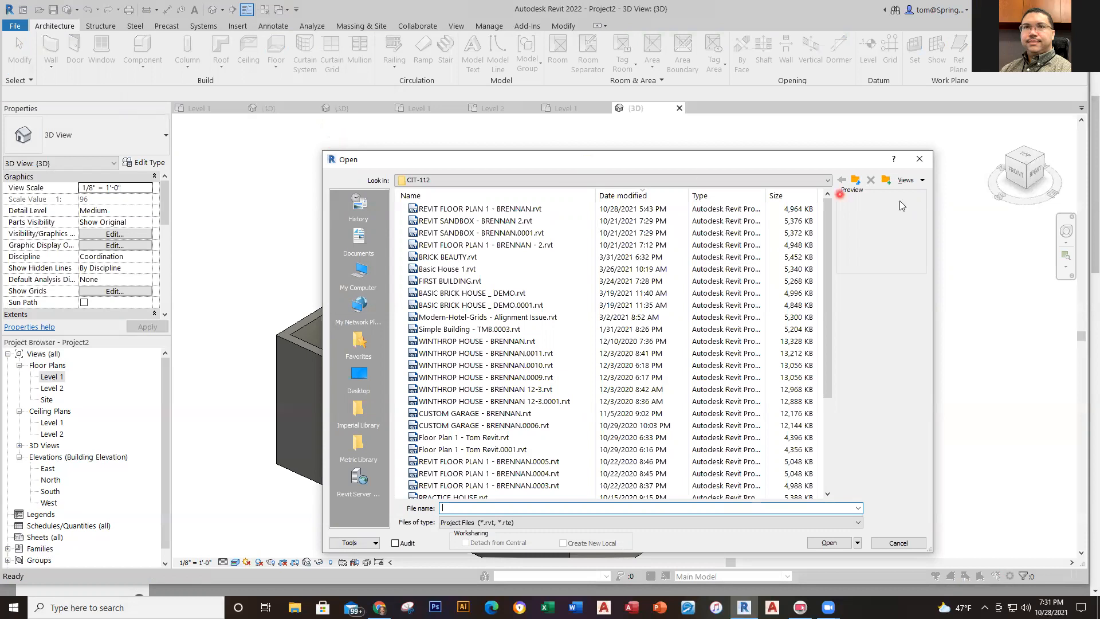
{"action": "left_click", "coordinate": [914, 161]}
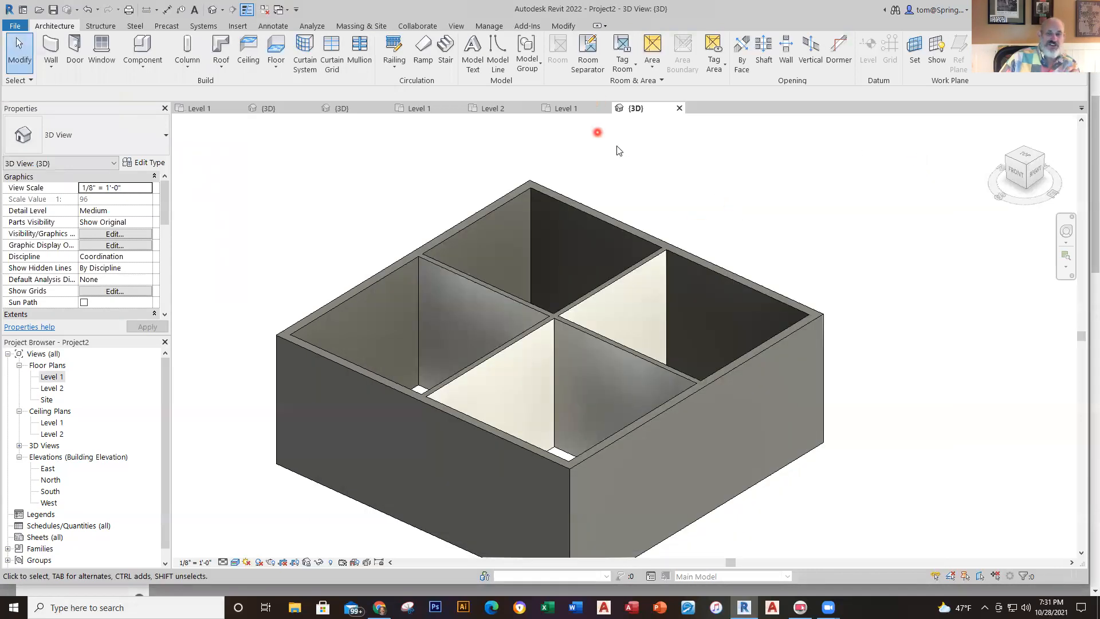
Step: View the Level 2 floor plan of the house, and return to the Level 1 floor plan
{"action": "double_click", "coordinate": [52, 389]}
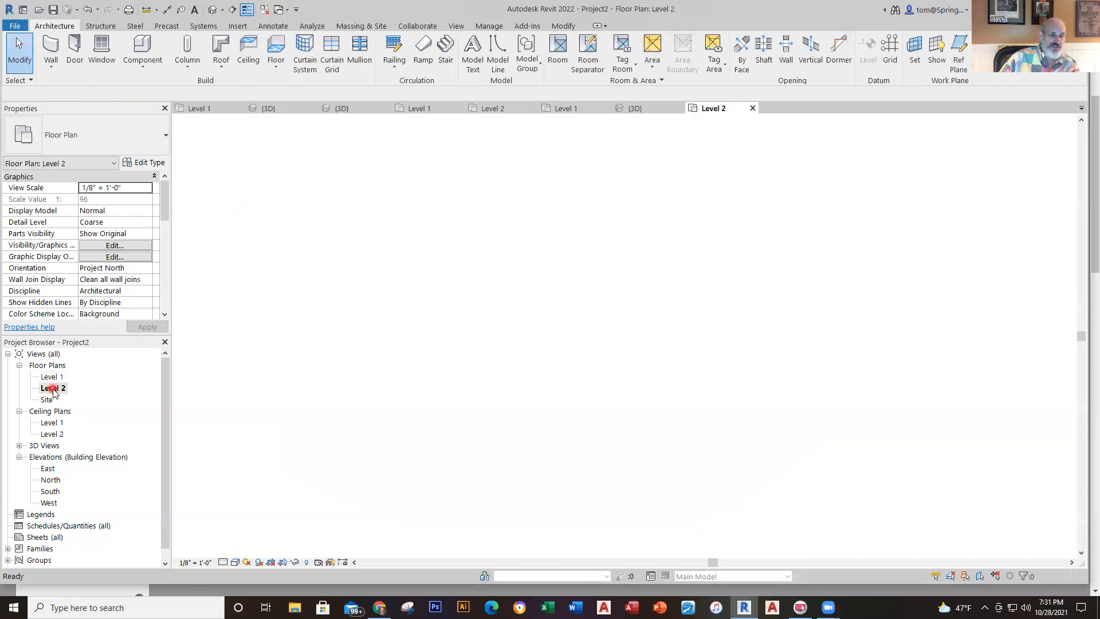
{"action": "double_click", "coordinate": [52, 377]}
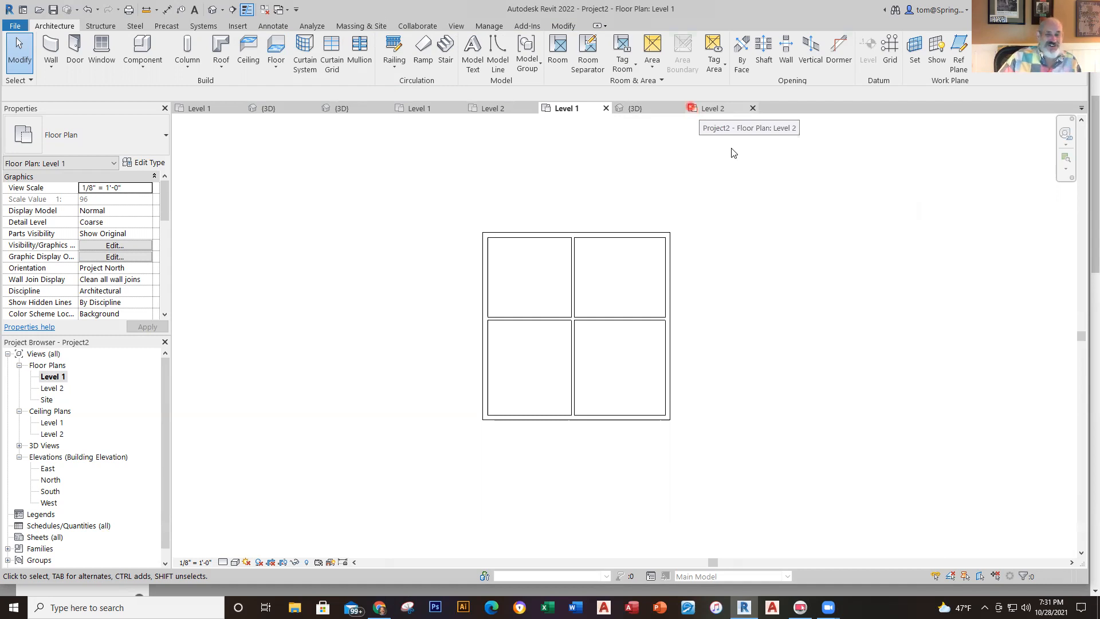
{"action": "left_click", "coordinate": [671, 168]}
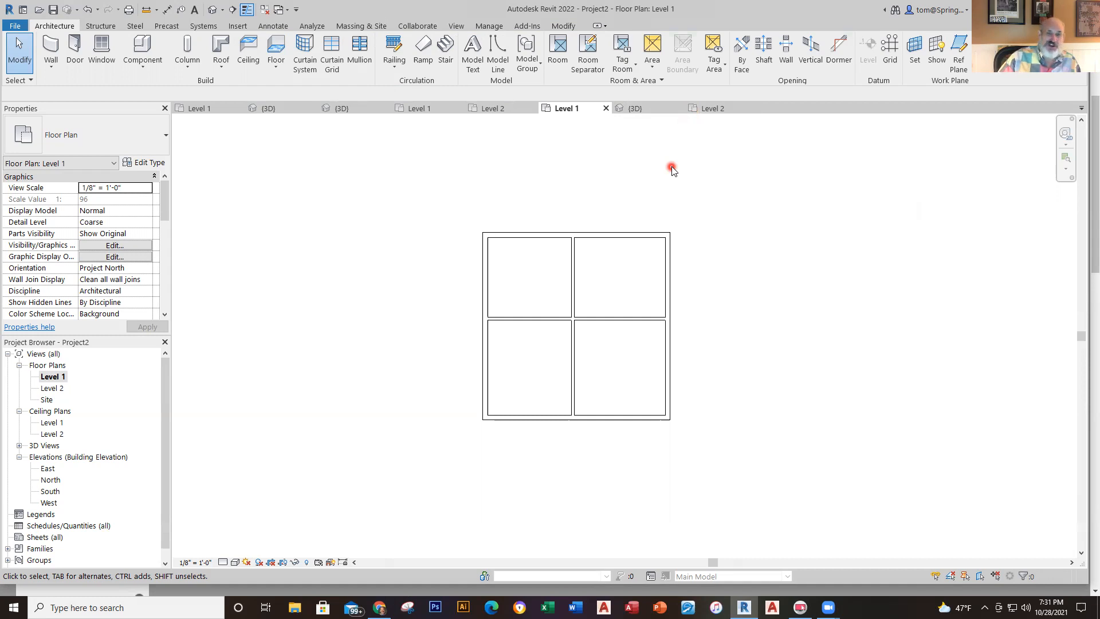
{"action": "left_click", "coordinate": [665, 171]}
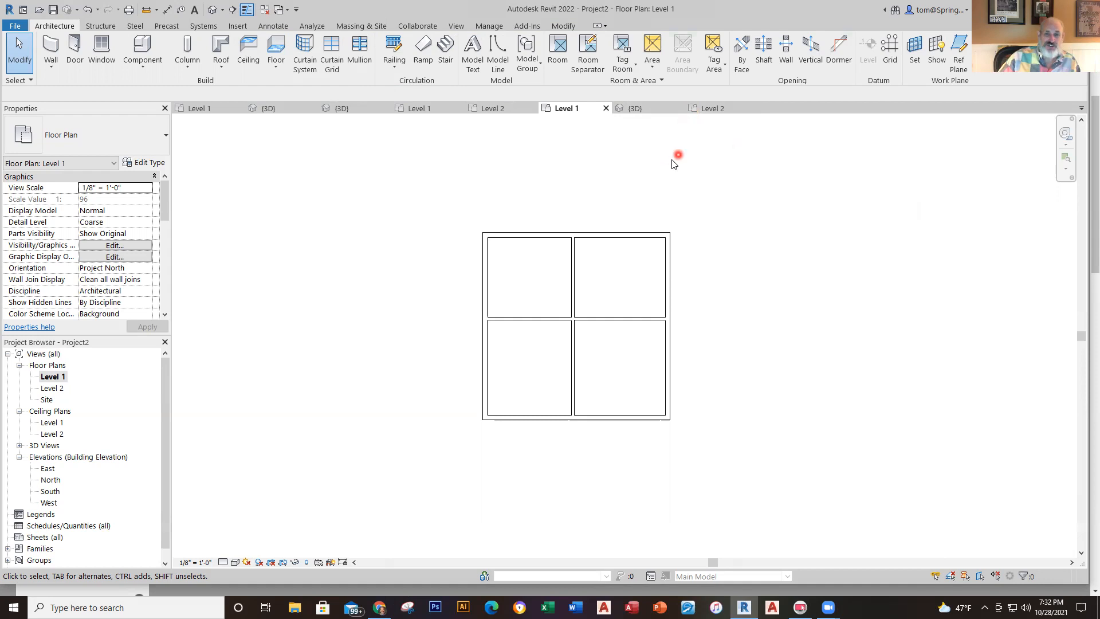
Step: Close Project2 without saving its changes
{"action": "left_click", "coordinate": [37, 24]}
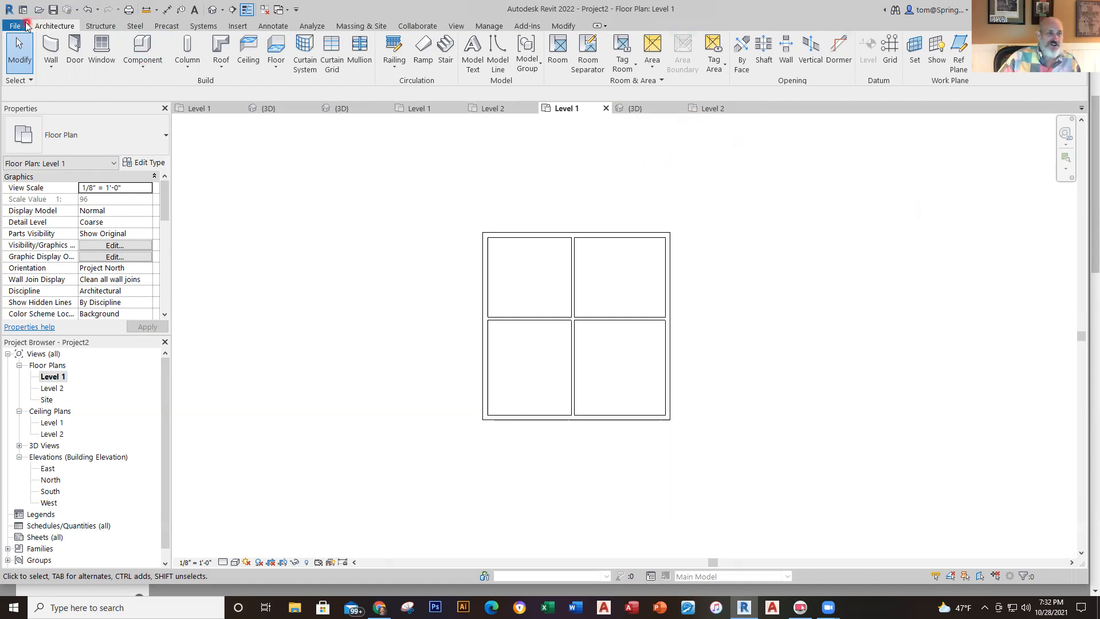
{"action": "left_click", "coordinate": [15, 27]}
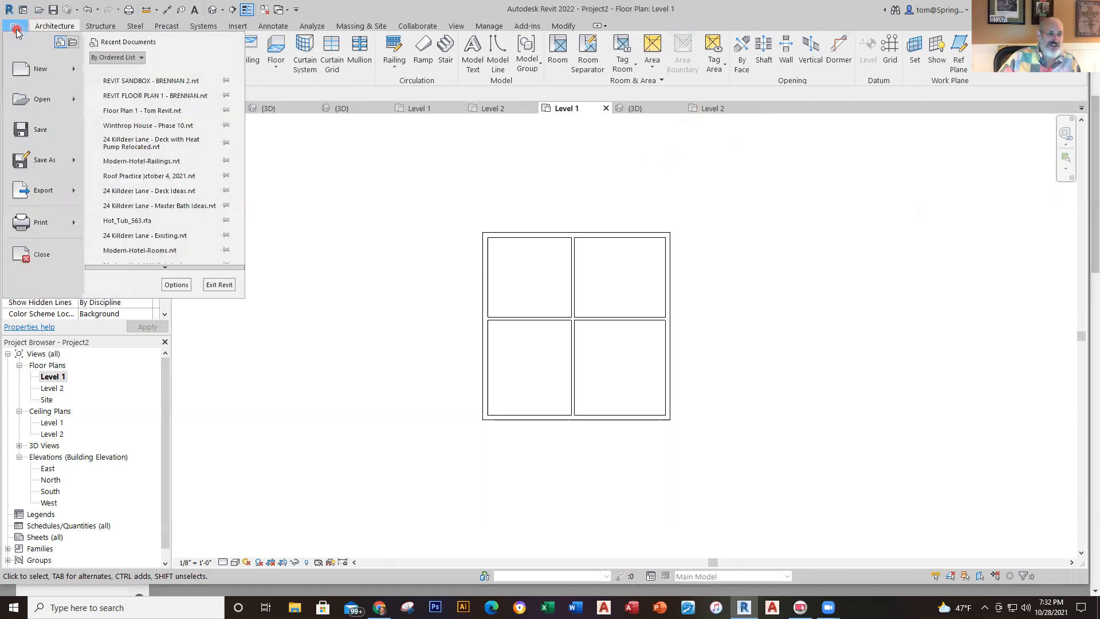
{"action": "left_click", "coordinate": [58, 252]}
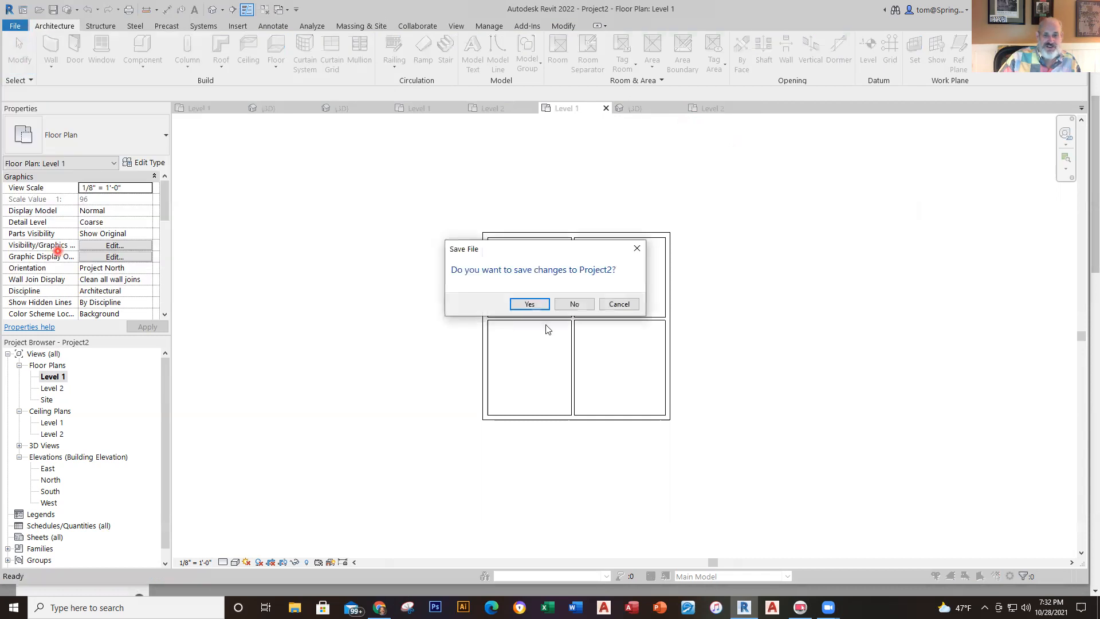
{"action": "left_click", "coordinate": [571, 303]}
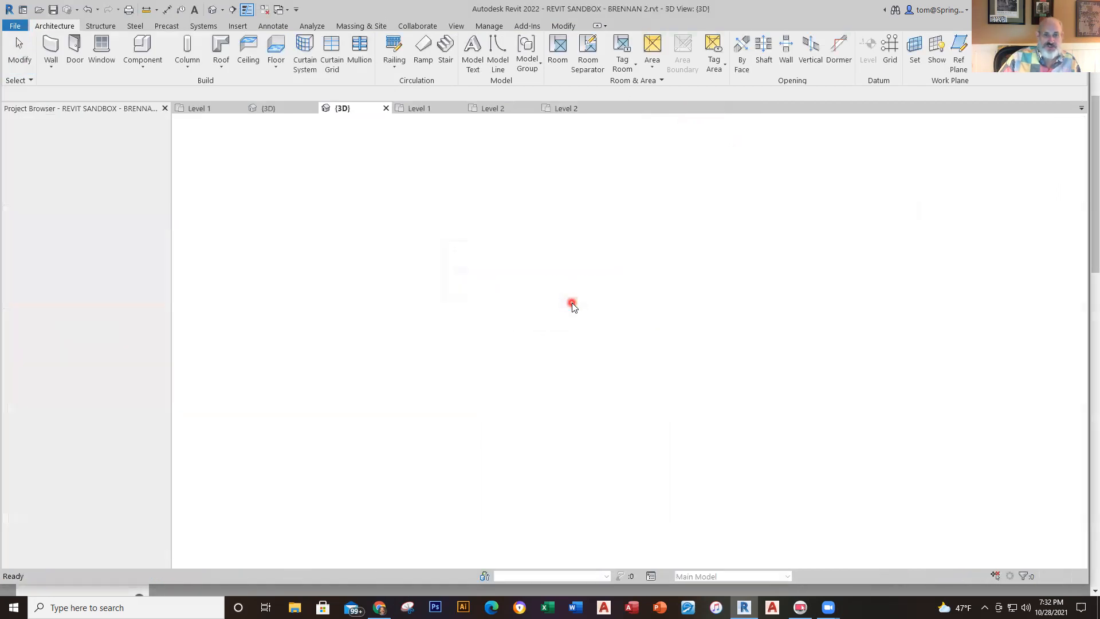
Step: Look over the brick house in the REVIT SANDBOX project and close that project
{"action": "middle_click_drag", "start_coordinate": [543, 212], "coordinate": [436, 312], "text": "shift"}
{"action": "left_click", "coordinate": [21, 27]}
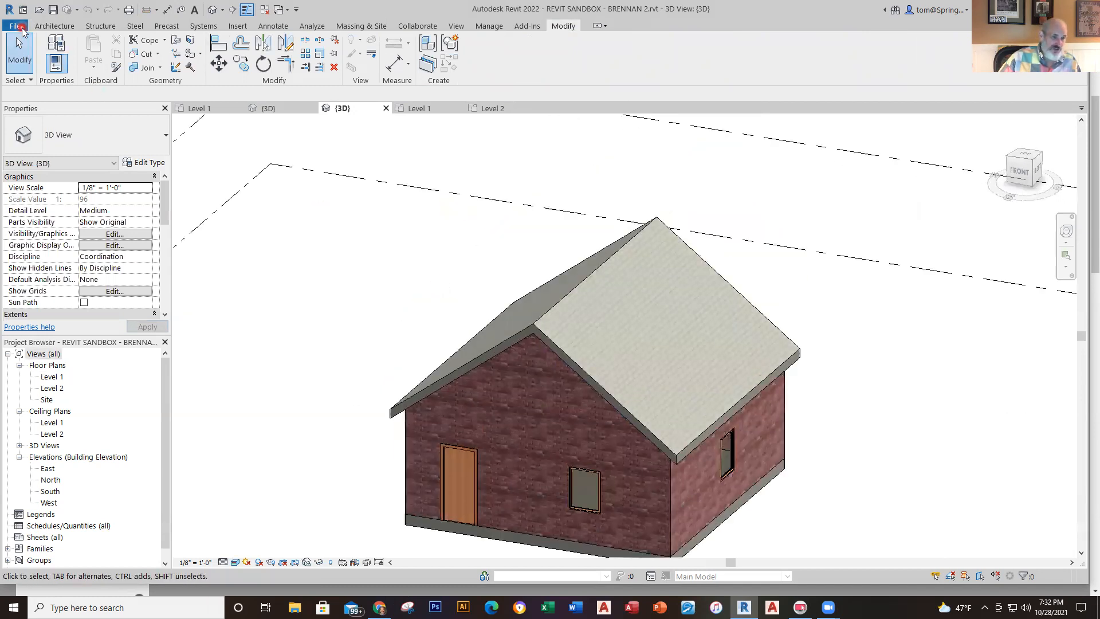
{"action": "left_click", "coordinate": [50, 254]}
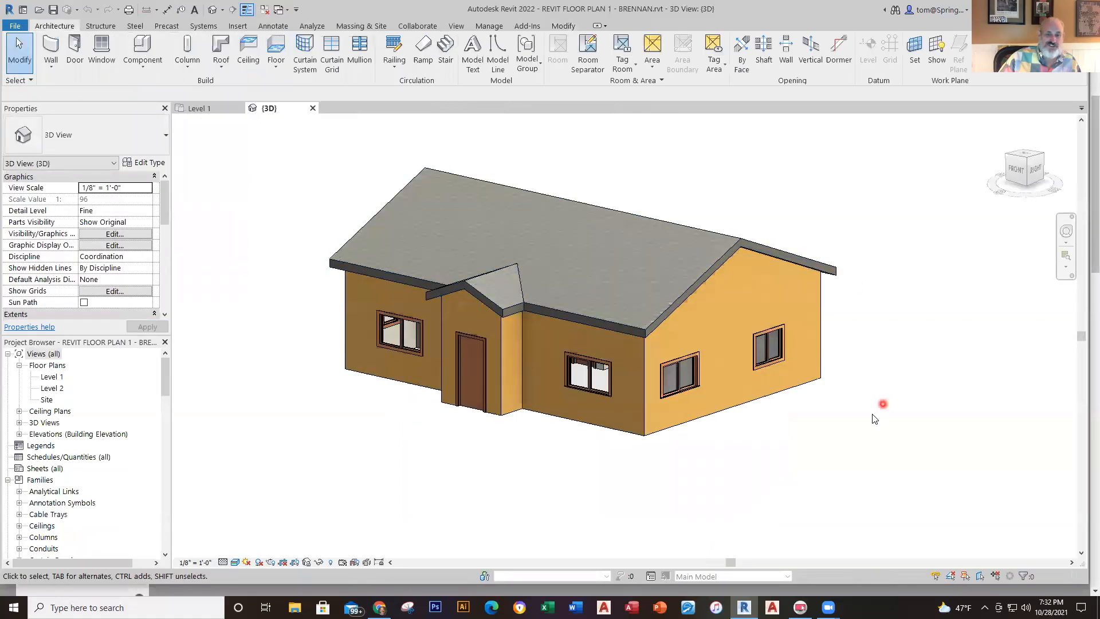
Step: In the Level 1 floor plan of REVIT FLOOR PLAN 1, flip door 8 so its hinge is on the east side of the opening
{"action": "middle_click_drag", "start_coordinate": [609, 508], "coordinate": [651, 508], "text": "shift"}
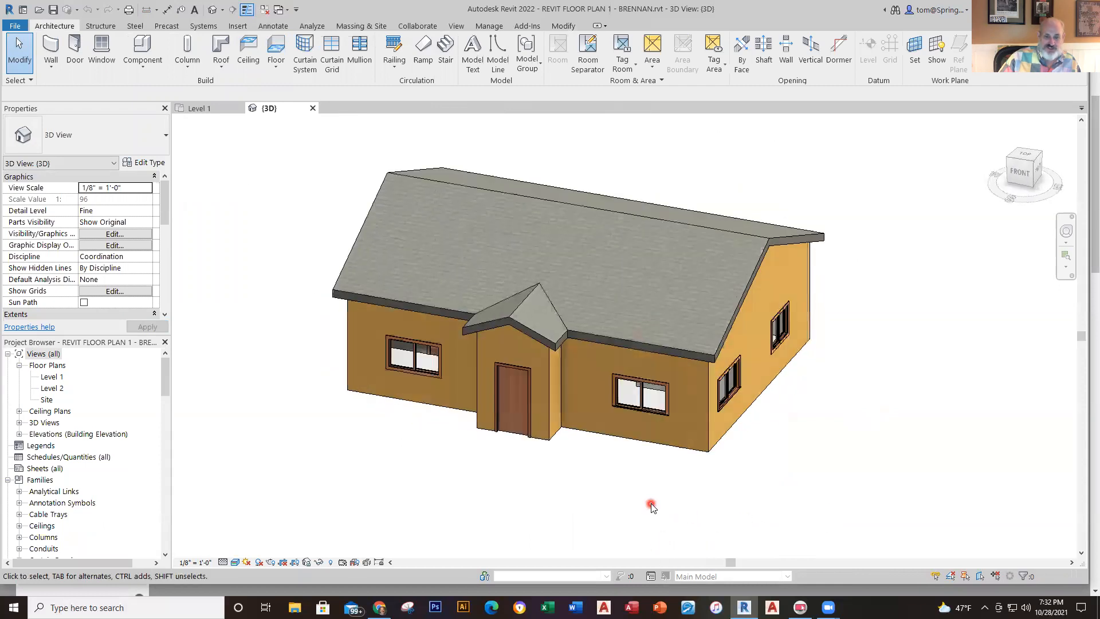
{"action": "left_click", "coordinate": [199, 109]}
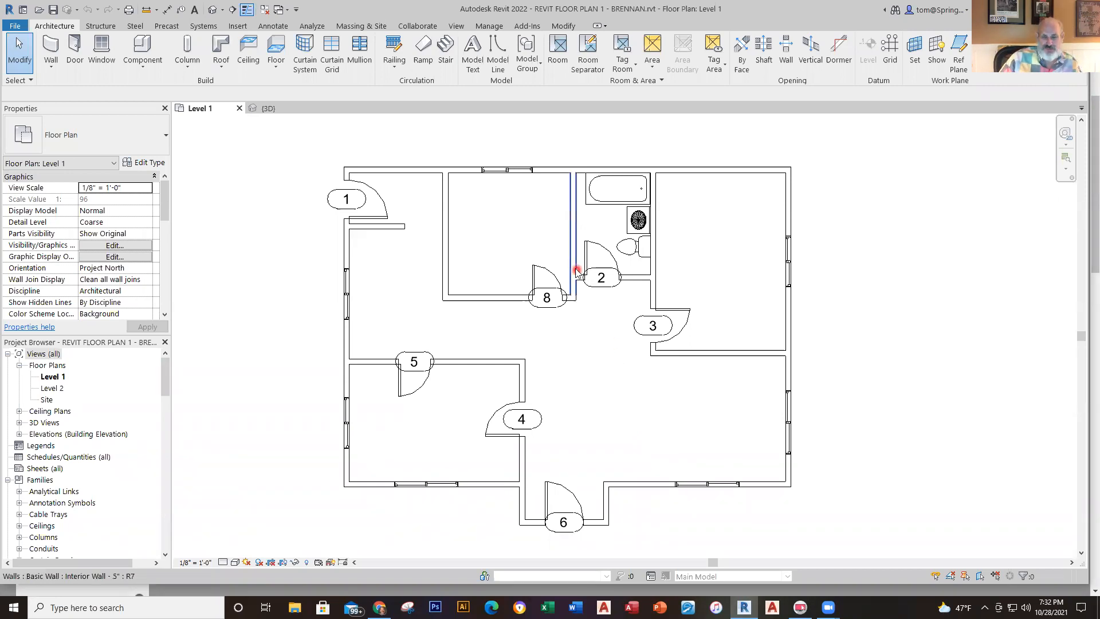
{"action": "scroll", "coordinate": [576, 269], "scroll_direction": "up", "scroll_amount": 3}
{"action": "middle_click_drag", "start_coordinate": [579, 359], "coordinate": [607, 483]}
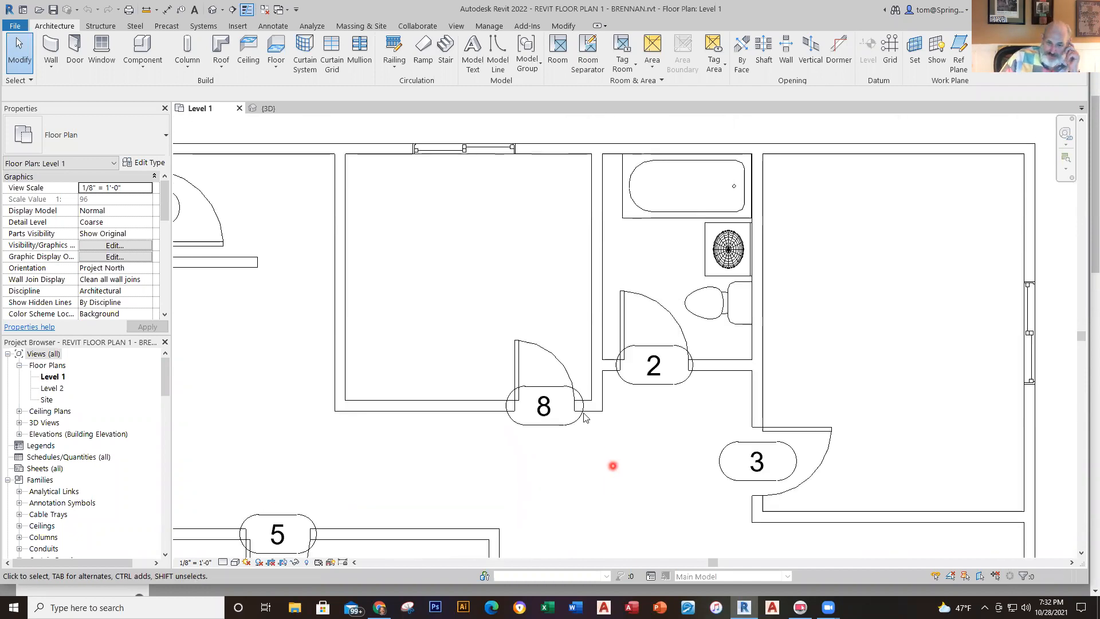
{"action": "left_click", "coordinate": [523, 369]}
{"action": "left_click", "coordinate": [528, 360]}
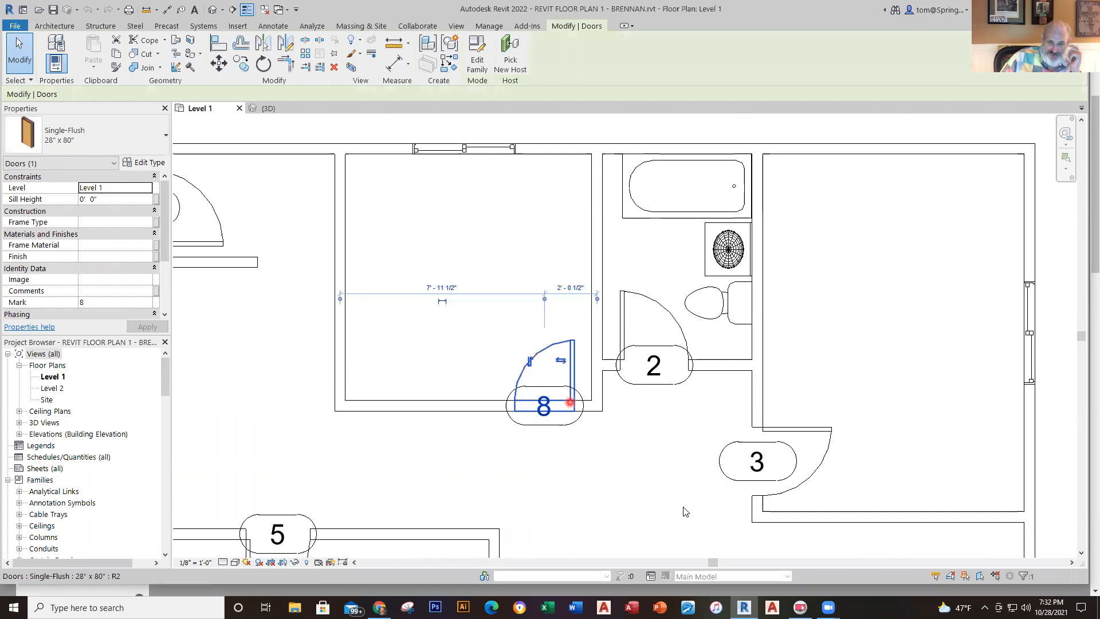
{"action": "left_click", "coordinate": [640, 506]}
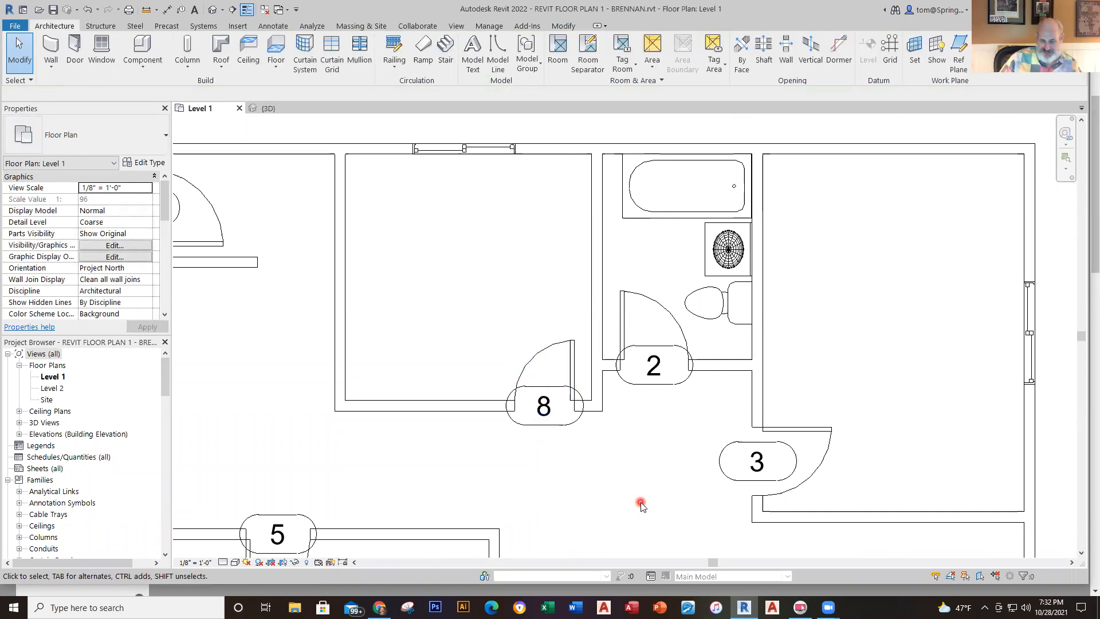
Step: Flip door 3 so its hinge is on the south side of the opening
{"action": "scroll", "coordinate": [641, 507], "scroll_direction": "down", "scroll_amount": 1}
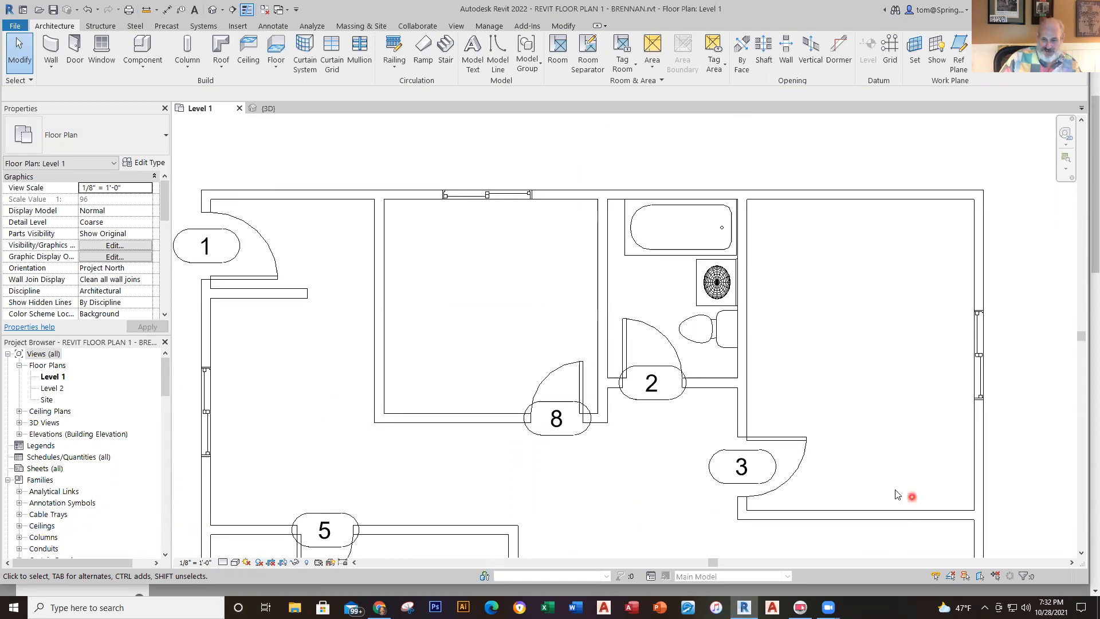
{"action": "middle_click_drag", "start_coordinate": [858, 451], "coordinate": [829, 368]}
{"action": "left_click", "coordinate": [772, 357]}
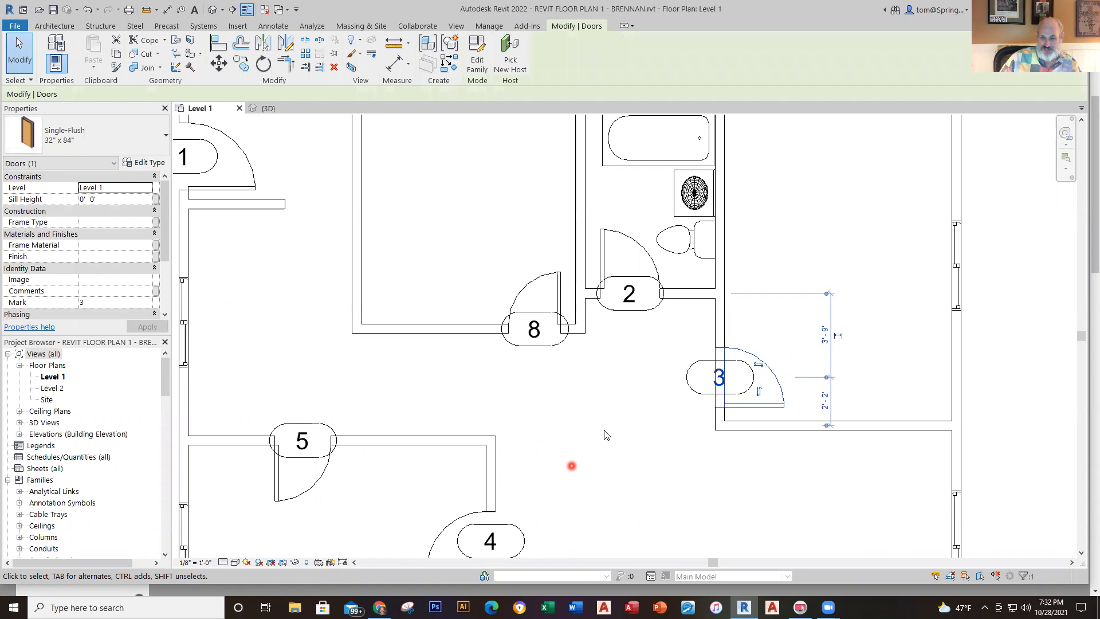
{"action": "left_click", "coordinate": [579, 445]}
{"action": "scroll", "coordinate": [604, 462], "scroll_direction": "down", "scroll_amount": 1}
{"action": "scroll", "coordinate": [612, 496], "scroll_direction": "down", "scroll_amount": 2}
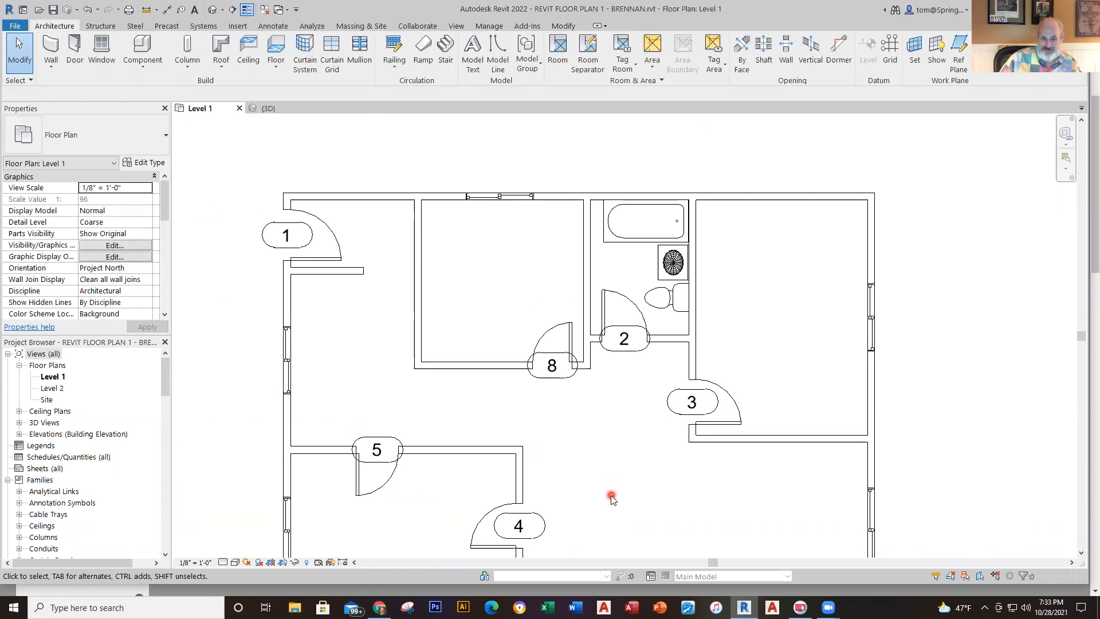
{"action": "middle_click_drag", "start_coordinate": [611, 498], "coordinate": [593, 433]}
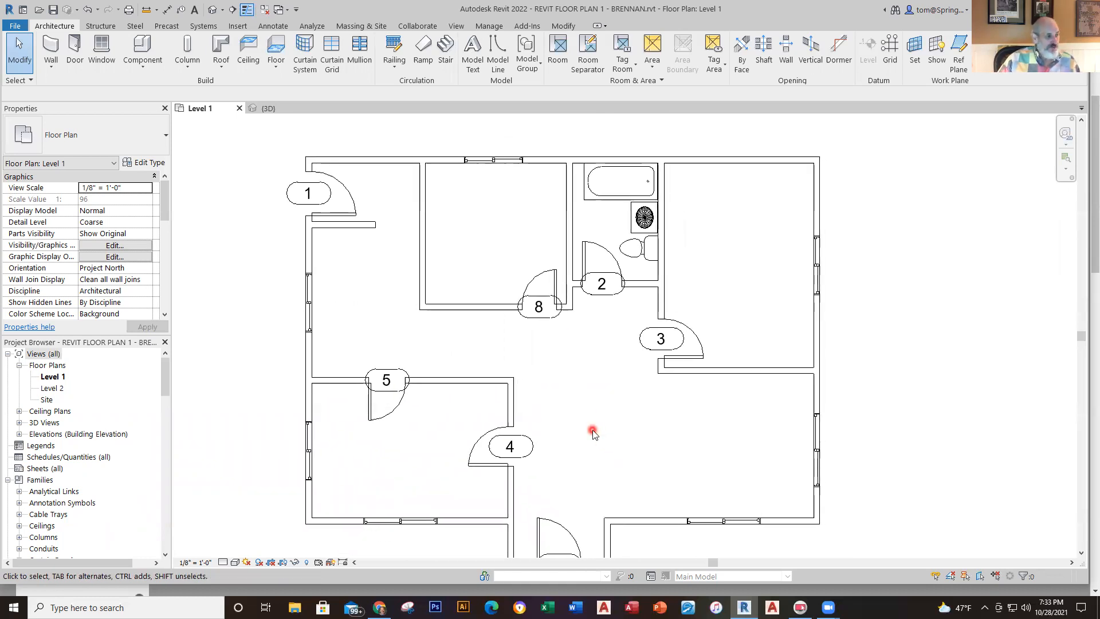
Step: Start a new project and choose REVIT FLOOR PLAN 1 TEMPLATE(2) (4).rte from the Downloads folder as its template file
{"action": "left_click", "coordinate": [21, 26]}
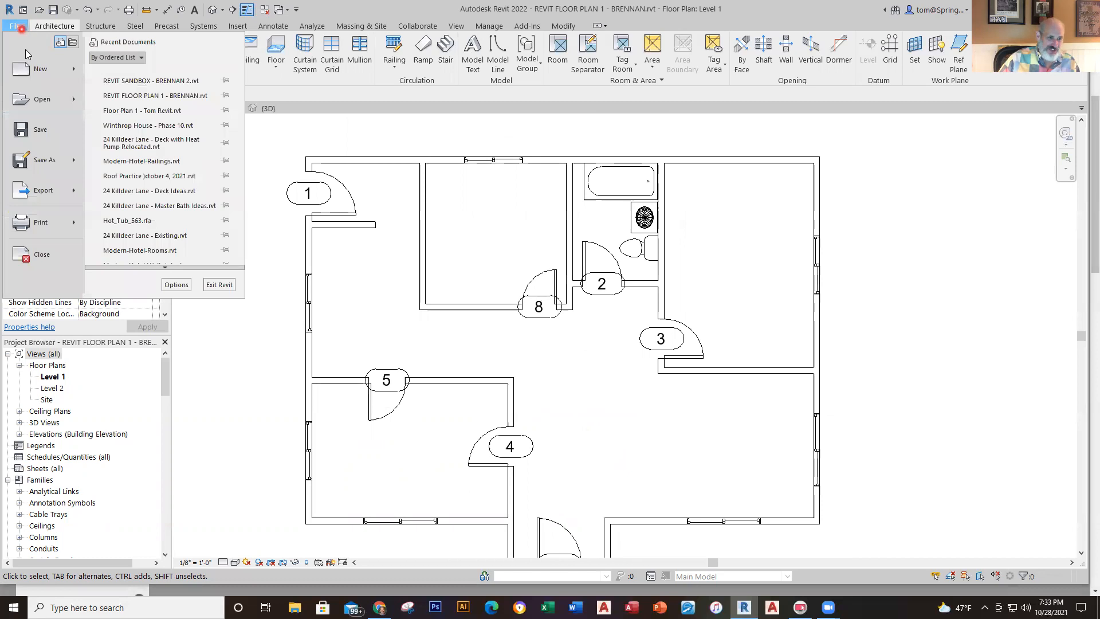
{"action": "left_click", "coordinate": [40, 73]}
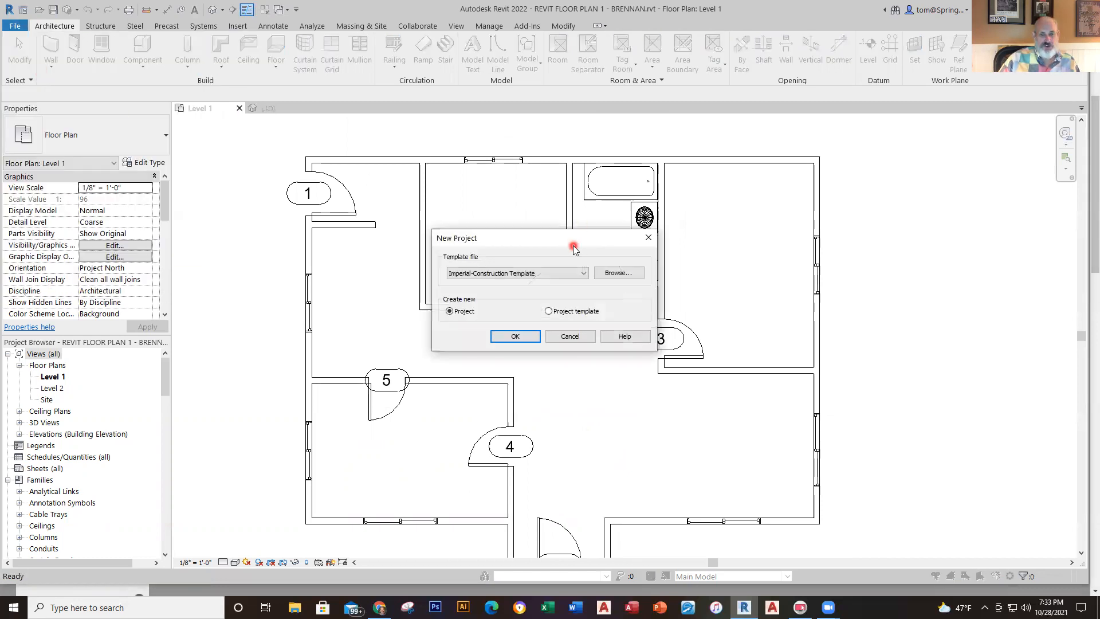
{"action": "left_click", "coordinate": [624, 275]}
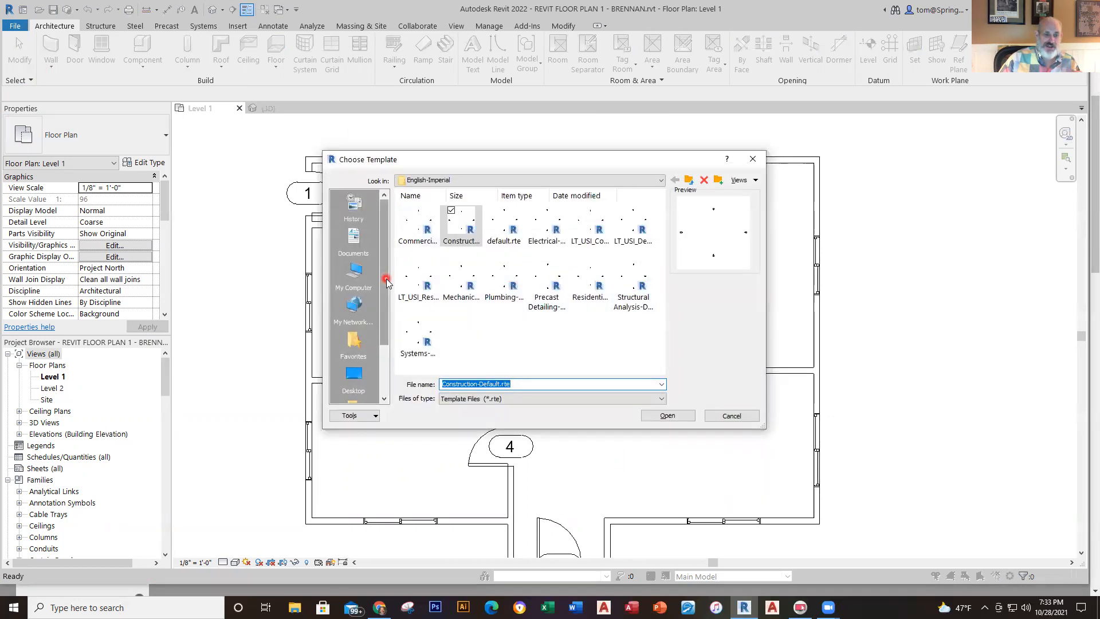
{"action": "scroll", "coordinate": [391, 287], "scroll_direction": "down", "scroll_amount": 1}
{"action": "scroll", "coordinate": [390, 293], "scroll_direction": "up", "scroll_amount": 1}
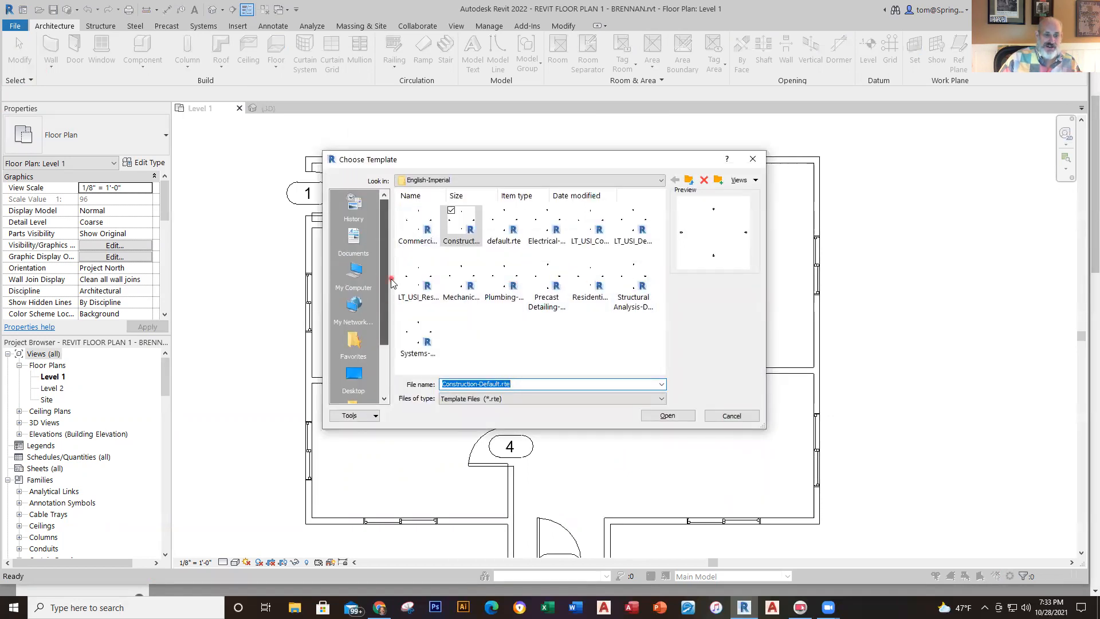
{"action": "left_click", "coordinate": [352, 275]}
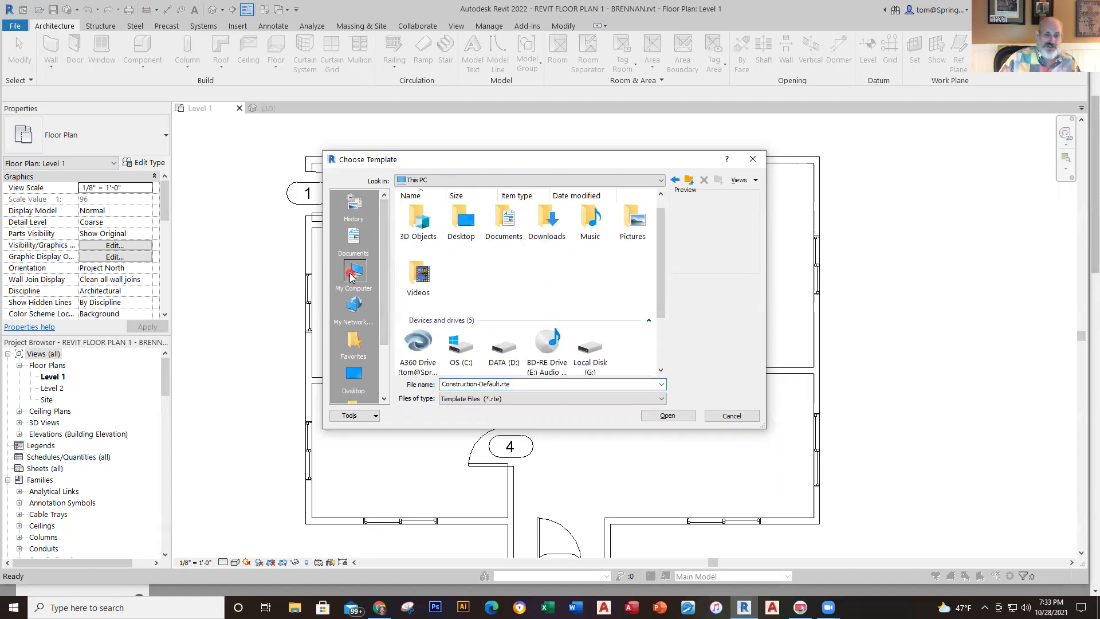
{"action": "left_click", "coordinate": [546, 227]}
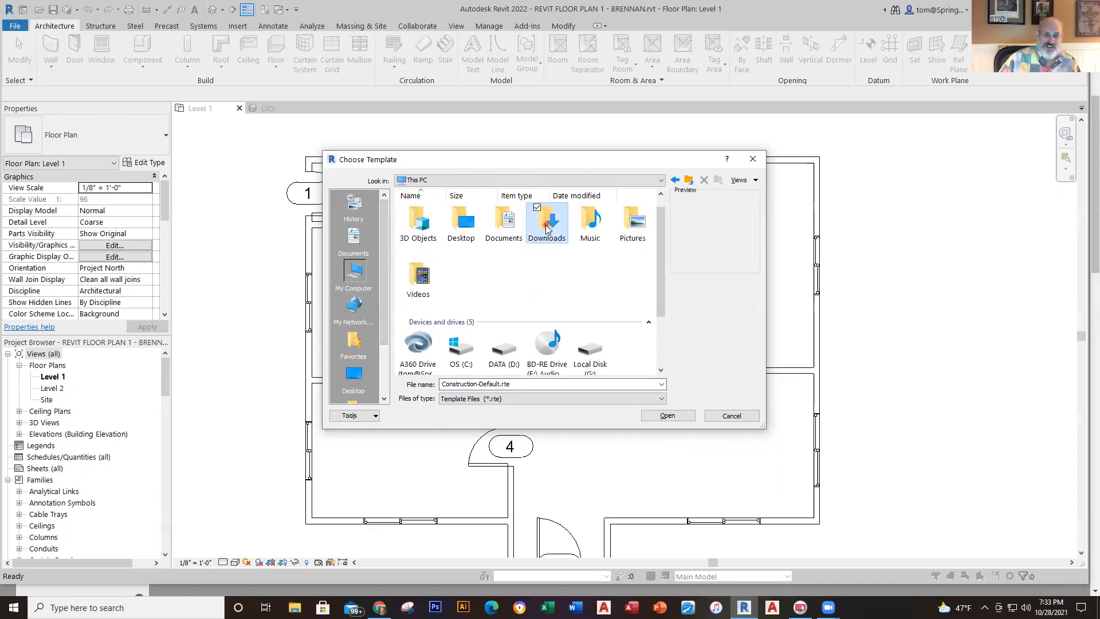
{"action": "double_click", "coordinate": [546, 228]}
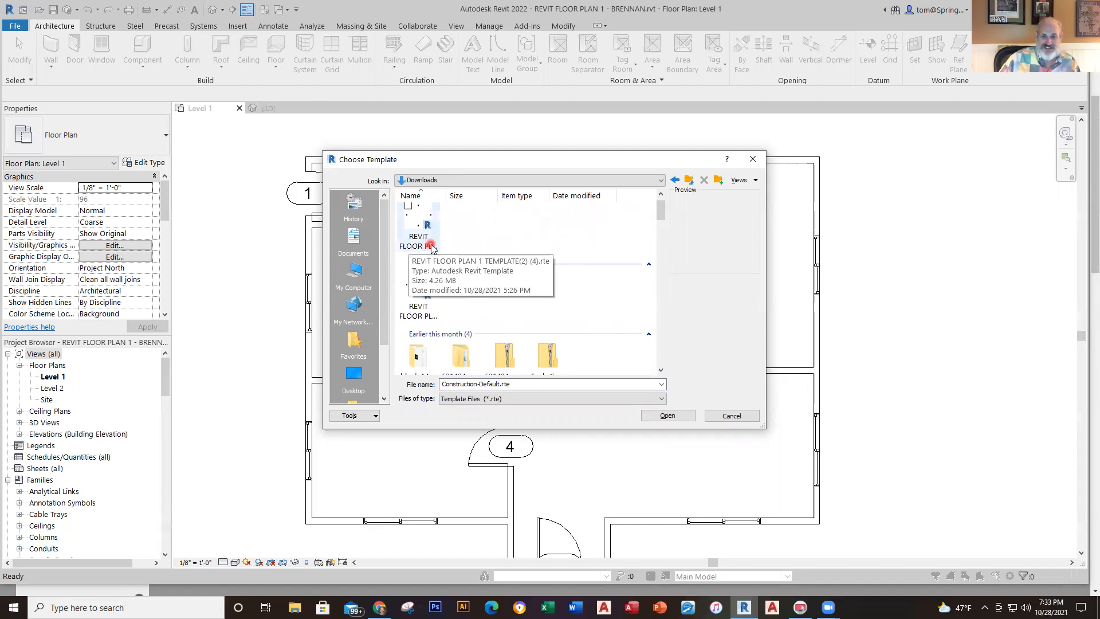
{"action": "left_click", "coordinate": [432, 247]}
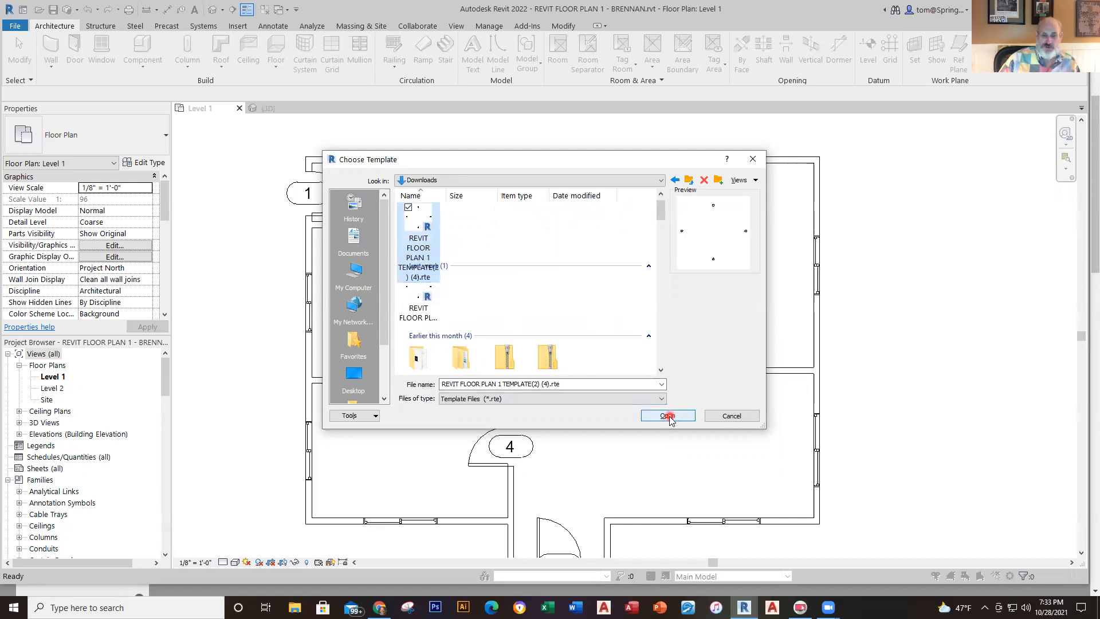
{"action": "left_click", "coordinate": [670, 417]}
Step: Create the new file as a project based on the chosen floor plan template
{"action": "left_click", "coordinate": [542, 273]}
{"action": "left_click", "coordinate": [538, 276]}
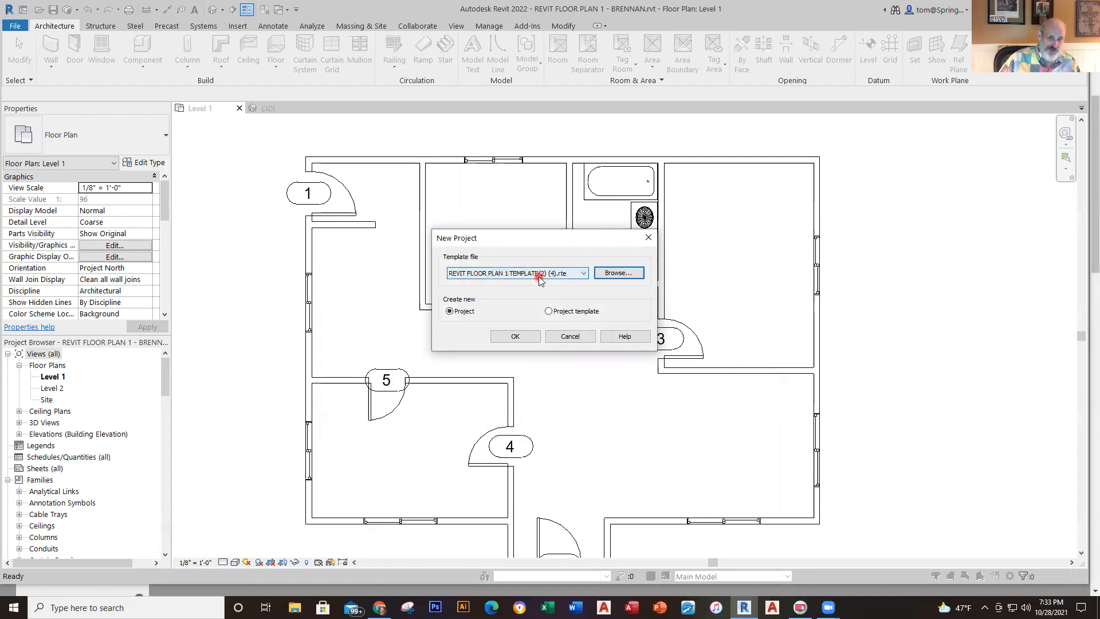
{"action": "left_click", "coordinate": [516, 337]}
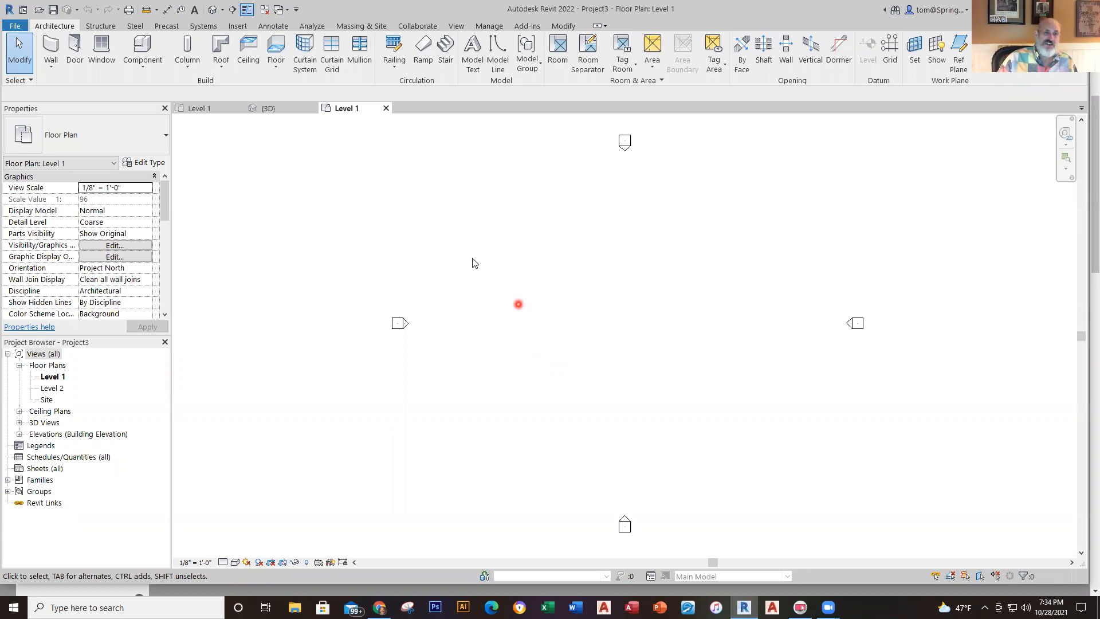
Step: Start linking a CAD file and choose Floor Plan 1 MASTER 2020 (3).dwg from the Downloads folder
{"action": "left_click", "coordinate": [238, 26]}
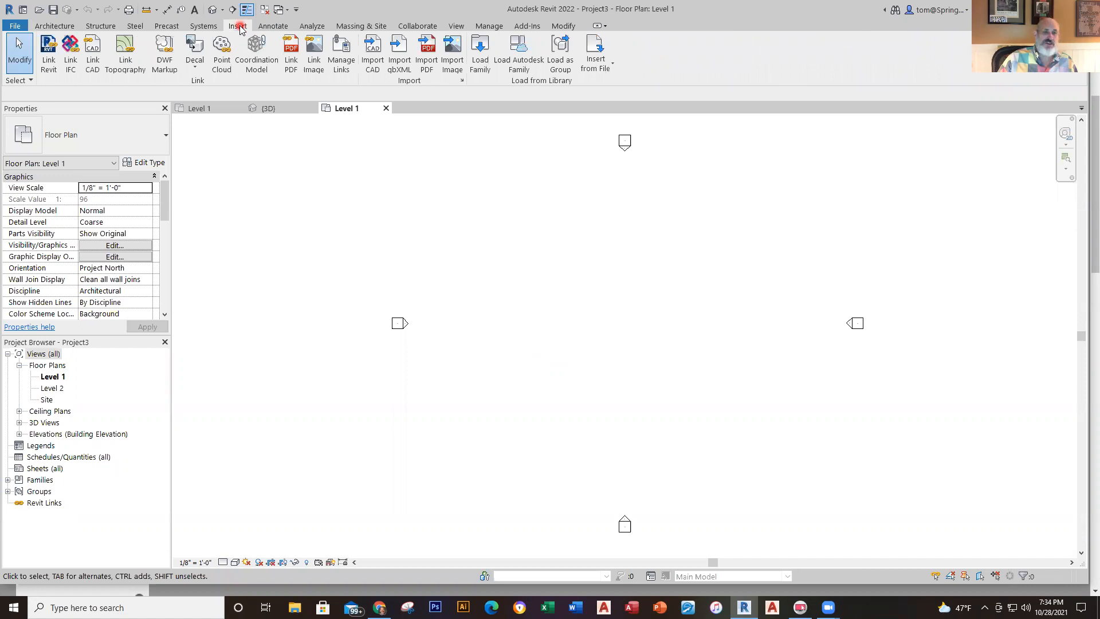
{"action": "left_click", "coordinate": [98, 55]}
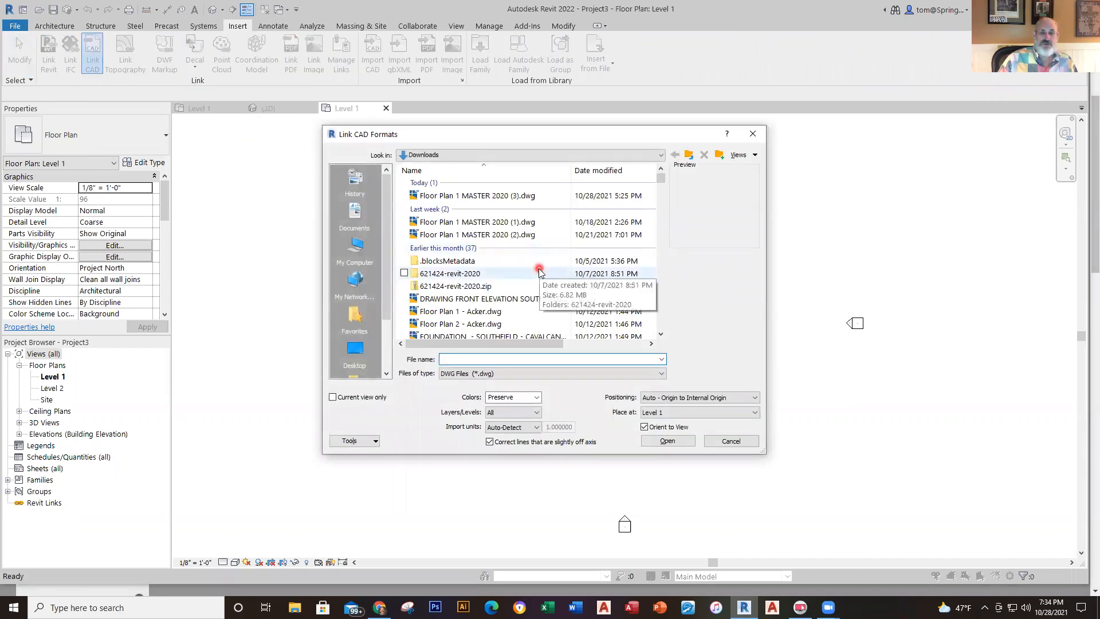
{"action": "left_click", "coordinate": [473, 198]}
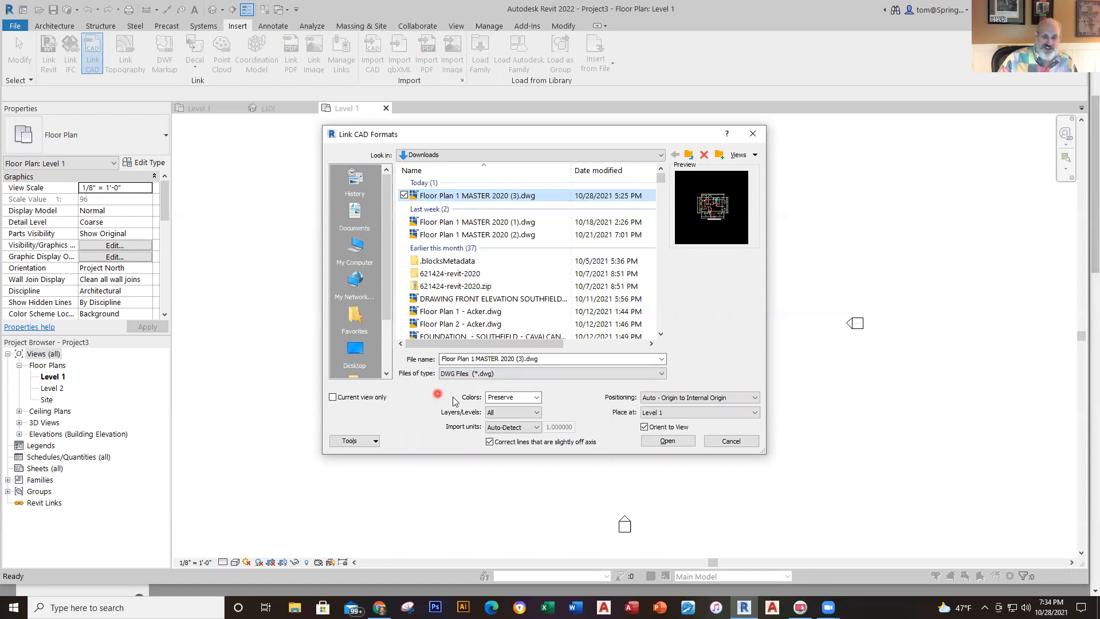
Step: Limit the link to the current view only, keep Colors on Preserve, and link the drawing into the Level 1 plan
{"action": "left_click", "coordinate": [334, 397]}
{"action": "left_click", "coordinate": [334, 397]}
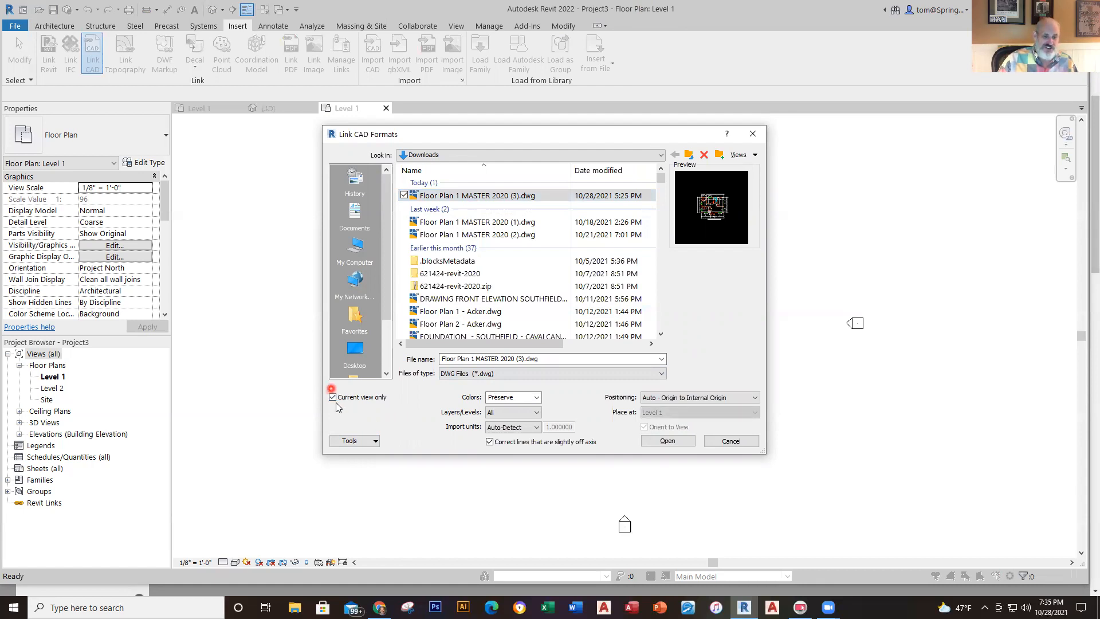
{"action": "left_click", "coordinate": [538, 398]}
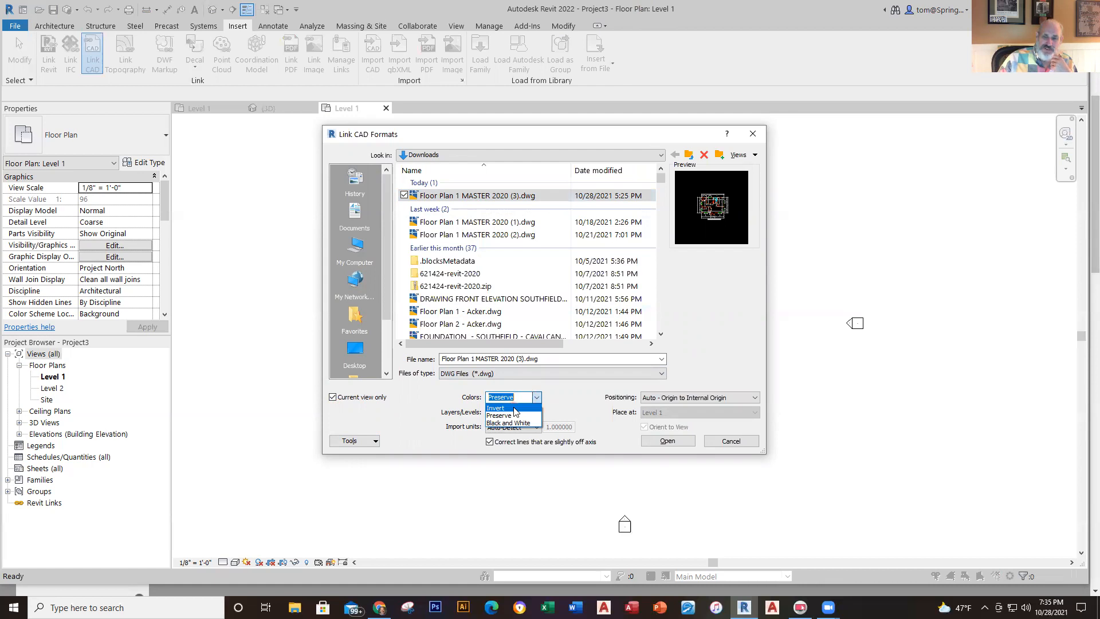
{"action": "left_click", "coordinate": [567, 410]}
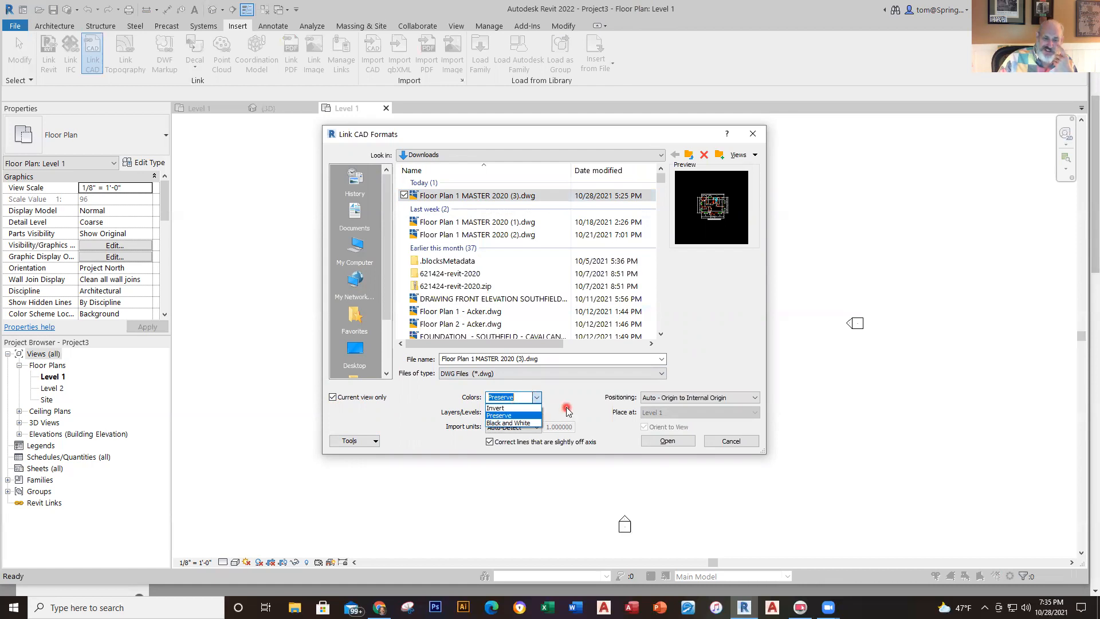
{"action": "left_click", "coordinate": [512, 417]}
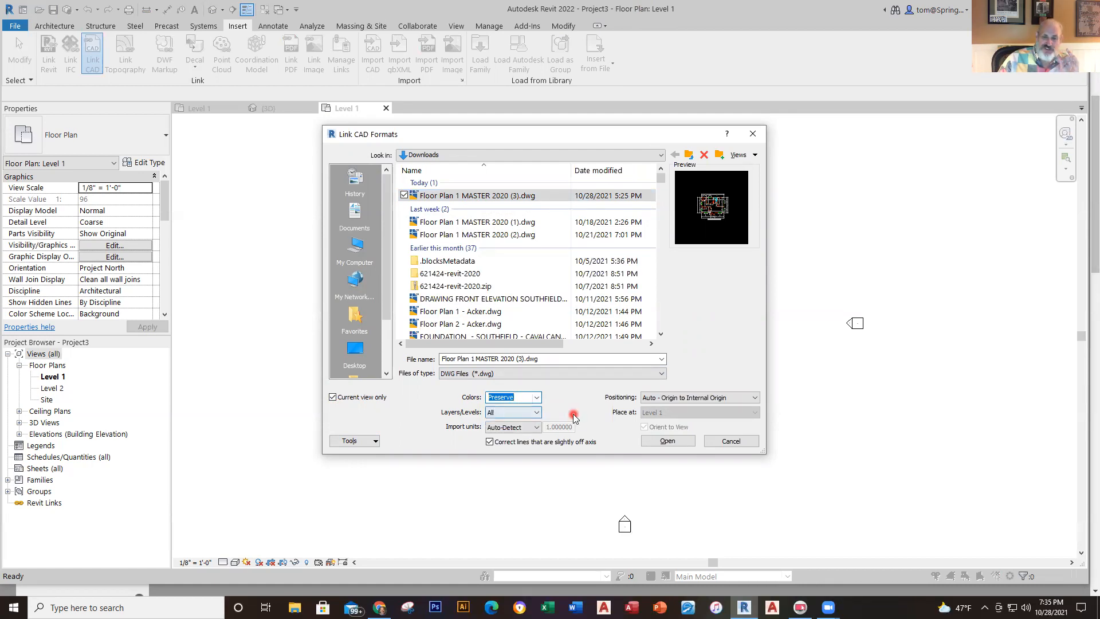
{"action": "left_click", "coordinate": [687, 443]}
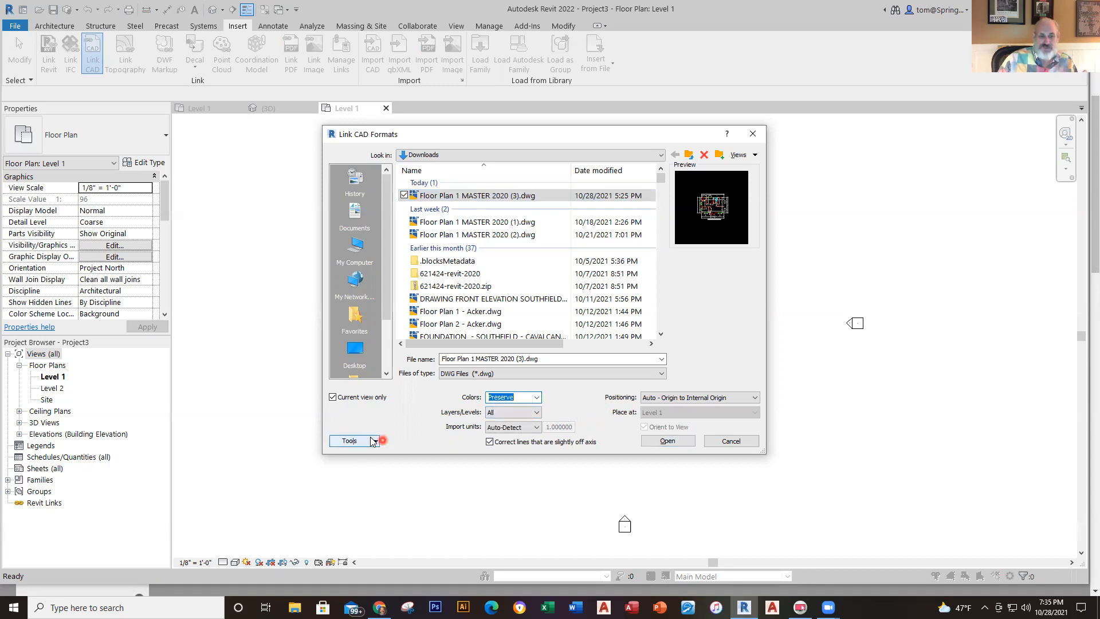
{"action": "left_click", "coordinate": [335, 397]}
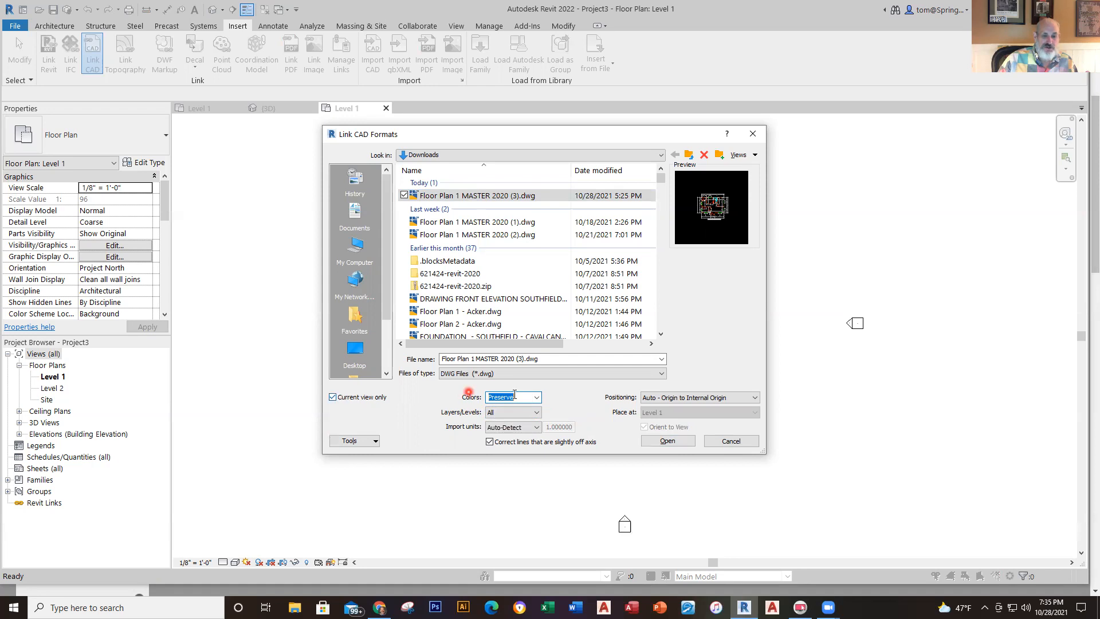
{"action": "left_click", "coordinate": [665, 442]}
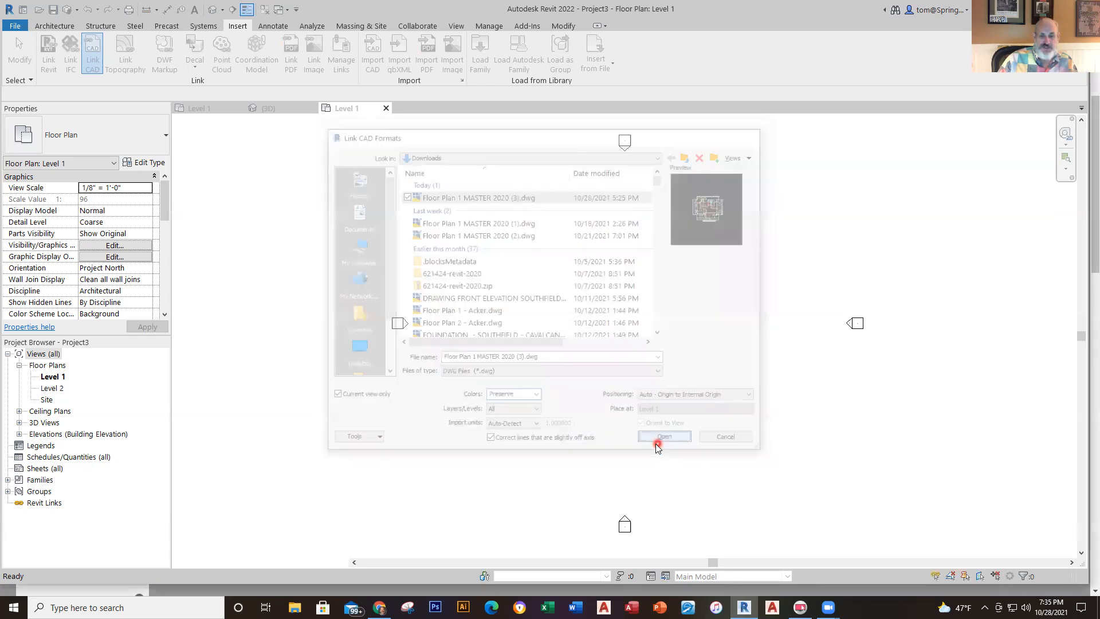
Step: Start an architectural wall and select the Exterior Wall - 5" type
{"action": "scroll", "coordinate": [745, 247], "scroll_direction": "up", "scroll_amount": 5}
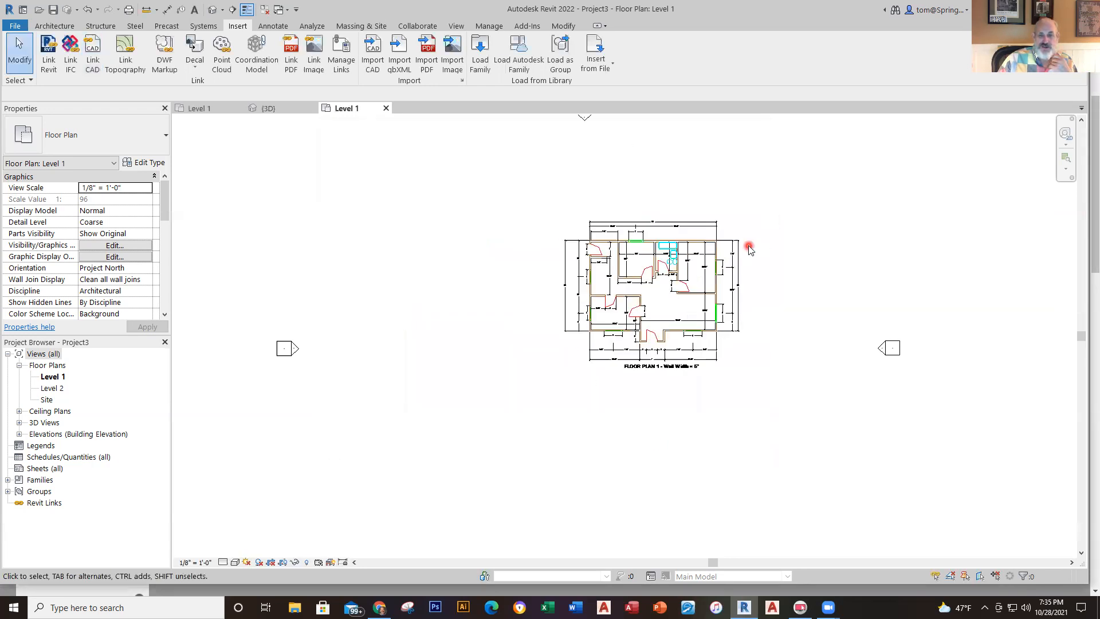
{"action": "scroll", "coordinate": [575, 381], "scroll_direction": "up", "scroll_amount": 3}
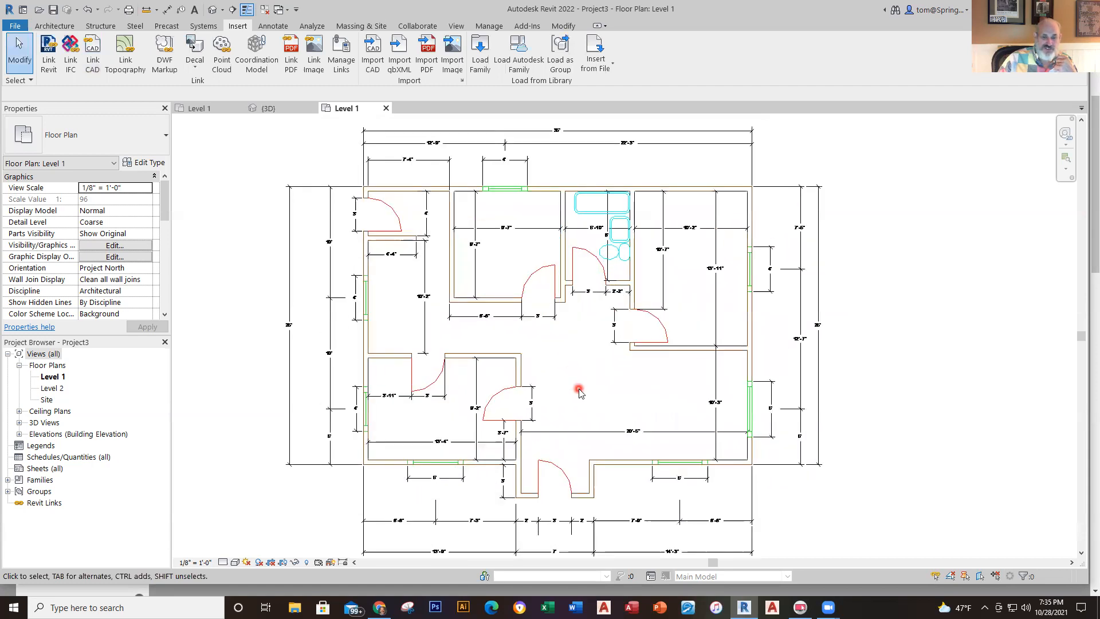
{"action": "middle_click_drag", "start_coordinate": [580, 395], "coordinate": [587, 423]}
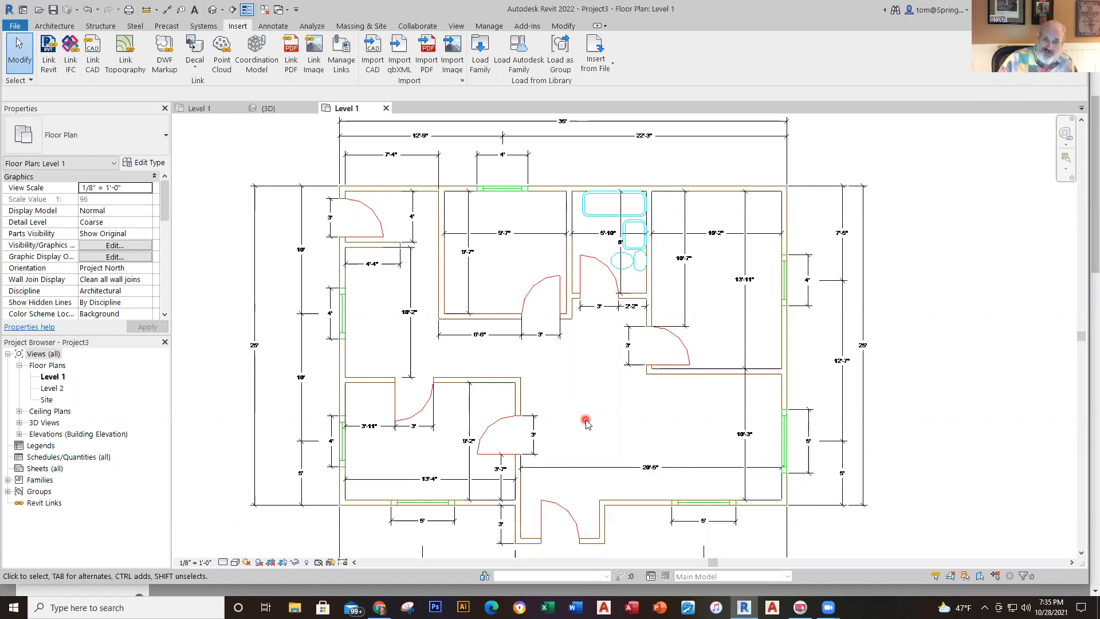
{"action": "left_click", "coordinate": [55, 26]}
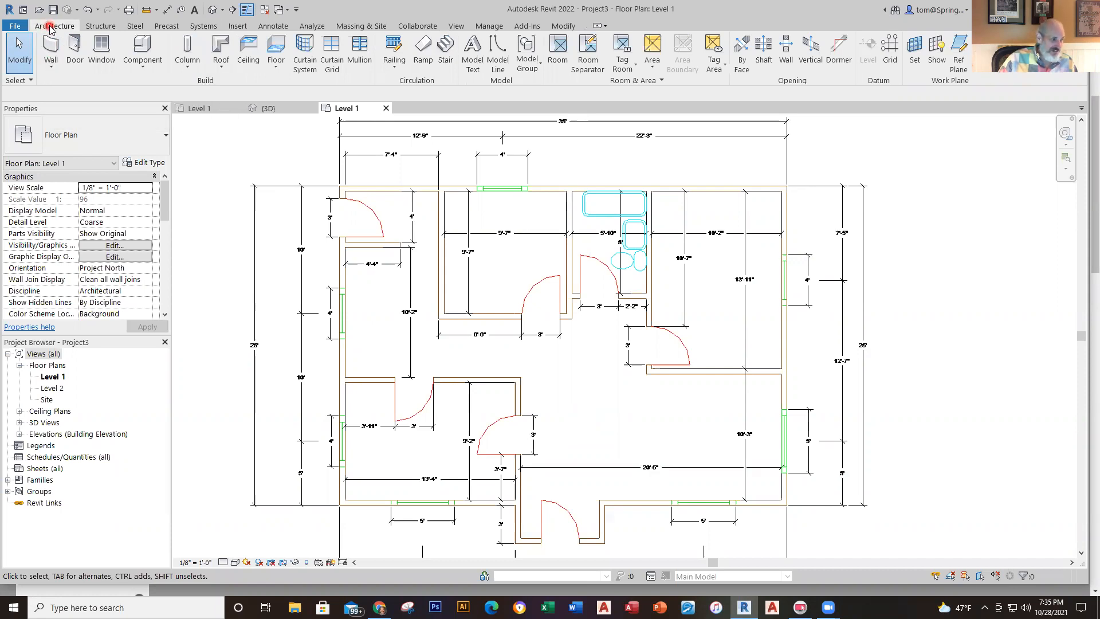
{"action": "left_click", "coordinate": [54, 68]}
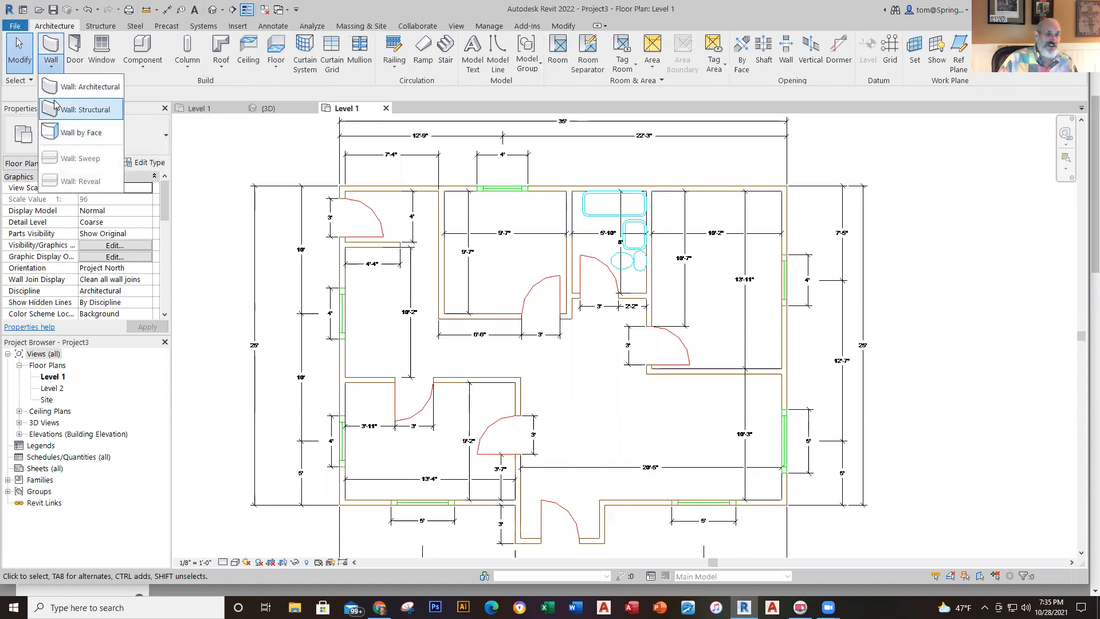
{"action": "left_click", "coordinate": [69, 88]}
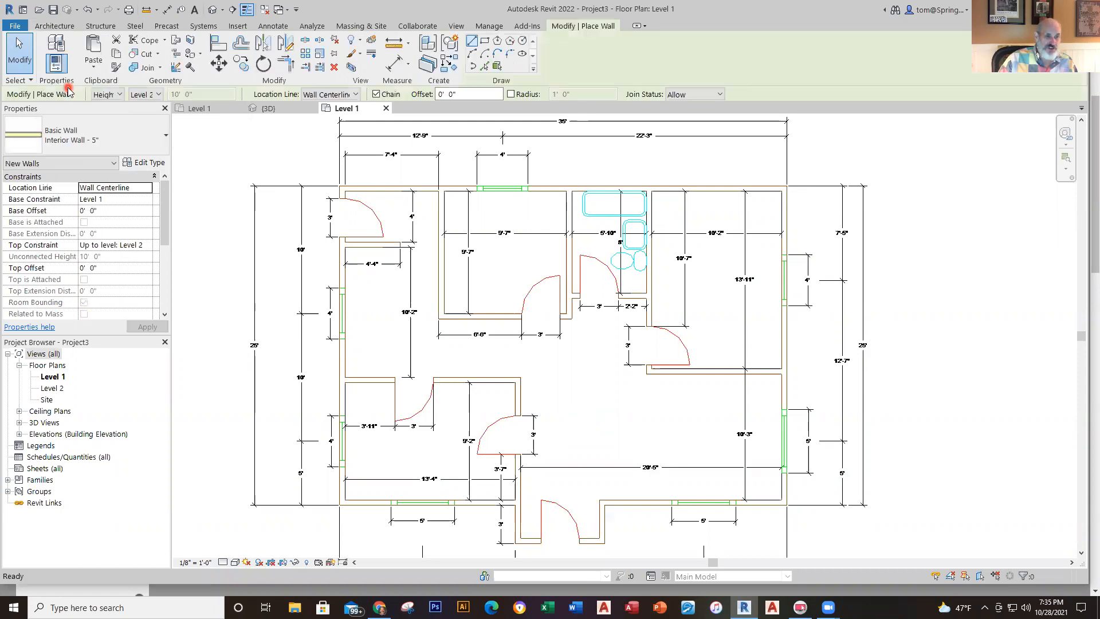
{"action": "left_click", "coordinate": [165, 137]}
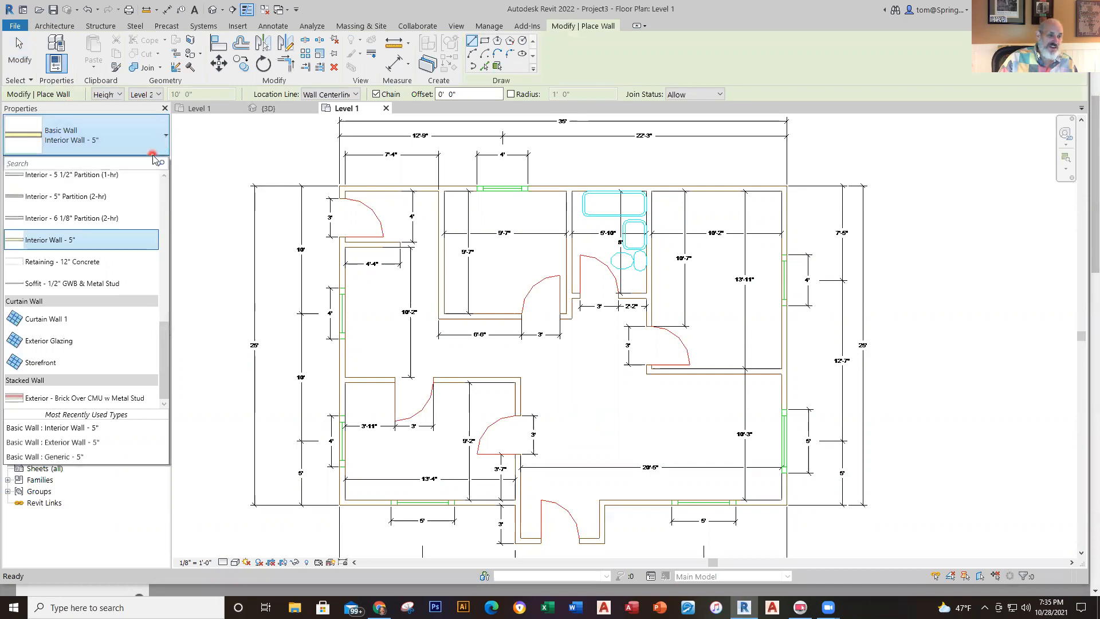
{"action": "left_click_drag", "start_coordinate": [163, 332], "coordinate": [163, 227]}
{"action": "mouse_move", "coordinate": [68, 228]}
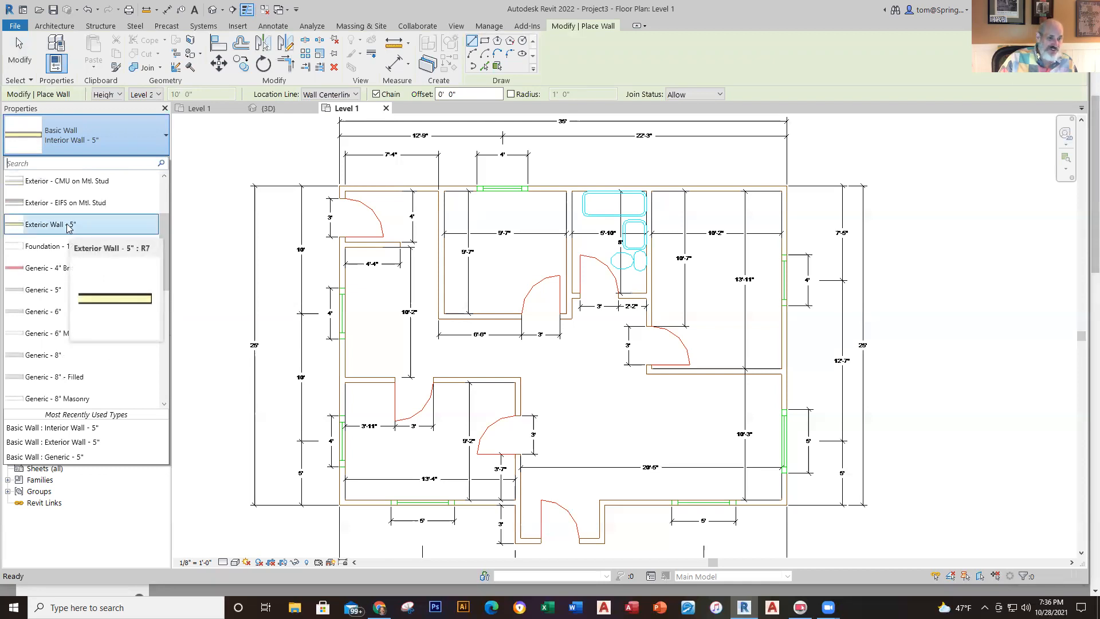
{"action": "left_click", "coordinate": [67, 227]}
Step: Try placing the north exterior wall on the linked plan's outer line using Pick Lines with the Wall Centerline location line
{"action": "scroll", "coordinate": [356, 278], "scroll_direction": "up", "scroll_amount": 2}
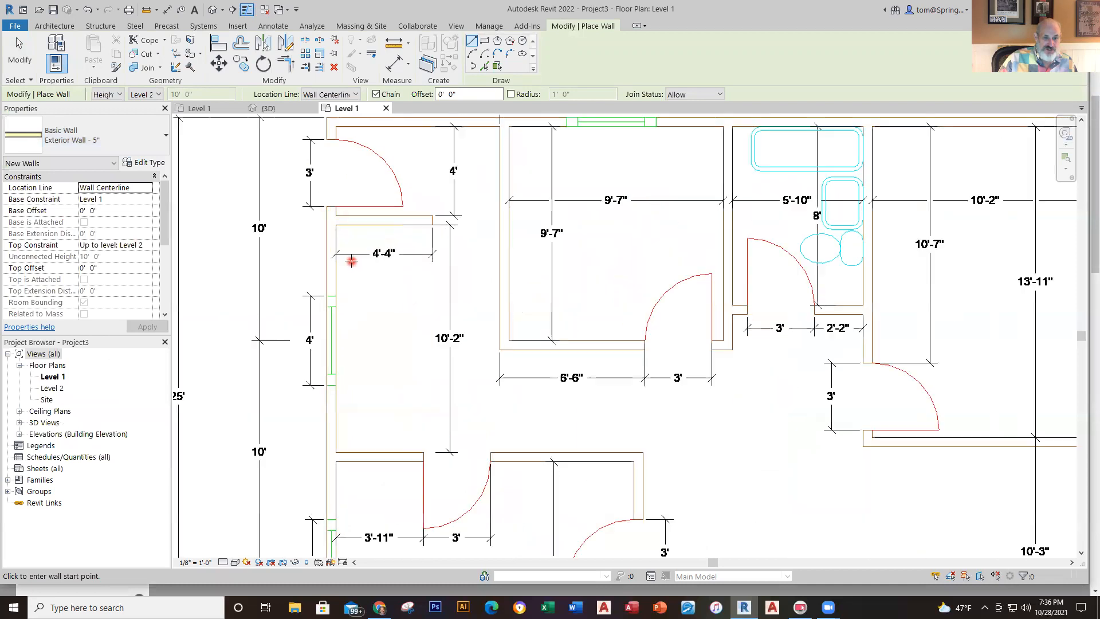
{"action": "scroll", "coordinate": [351, 260], "scroll_direction": "up", "scroll_amount": 1}
{"action": "middle_click_drag", "start_coordinate": [352, 261], "coordinate": [364, 423]}
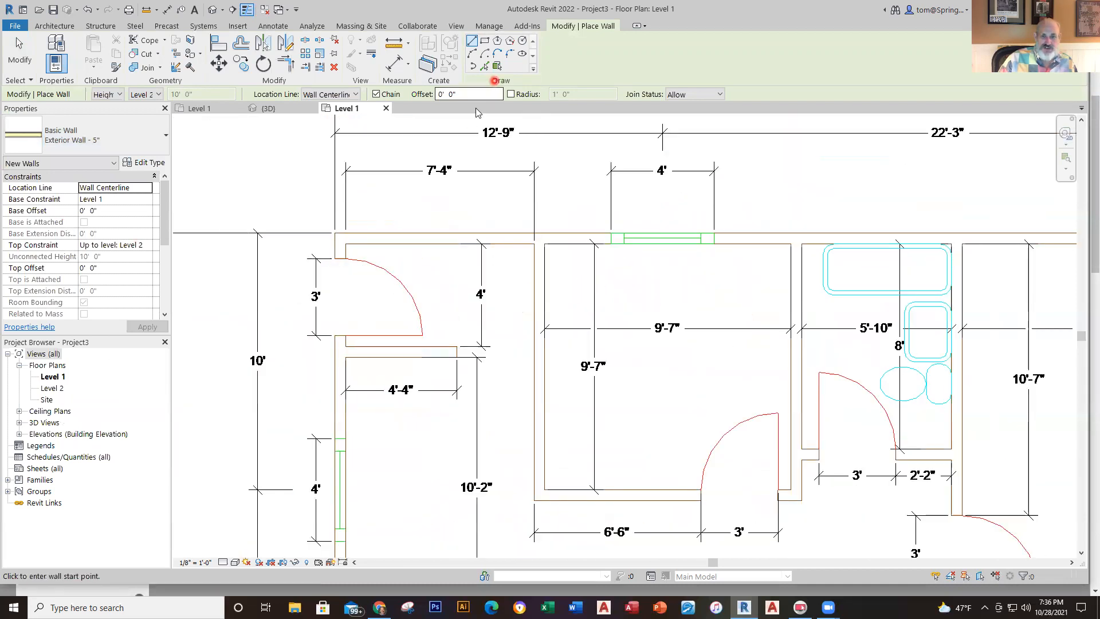
{"action": "left_click", "coordinate": [488, 68]}
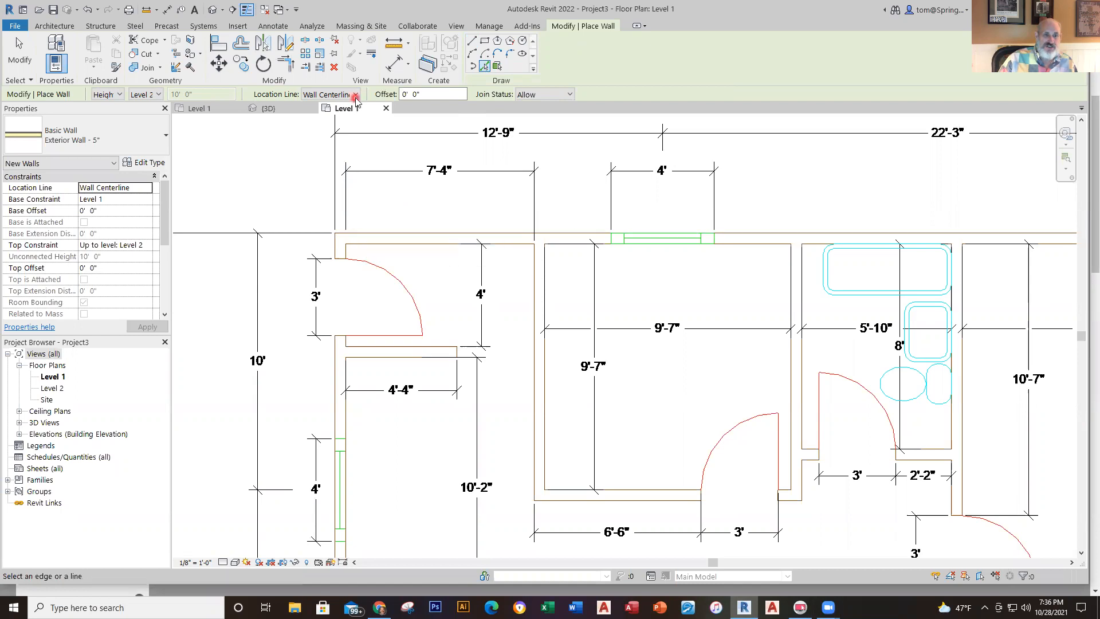
{"action": "left_click", "coordinate": [370, 233]}
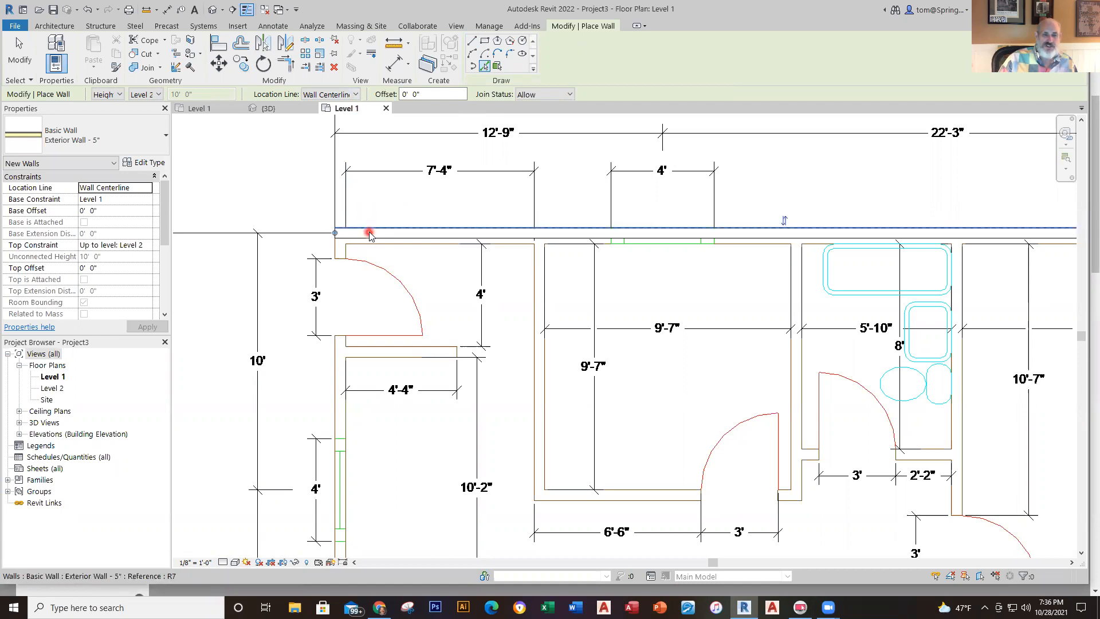
{"action": "left_click", "coordinate": [431, 217]}
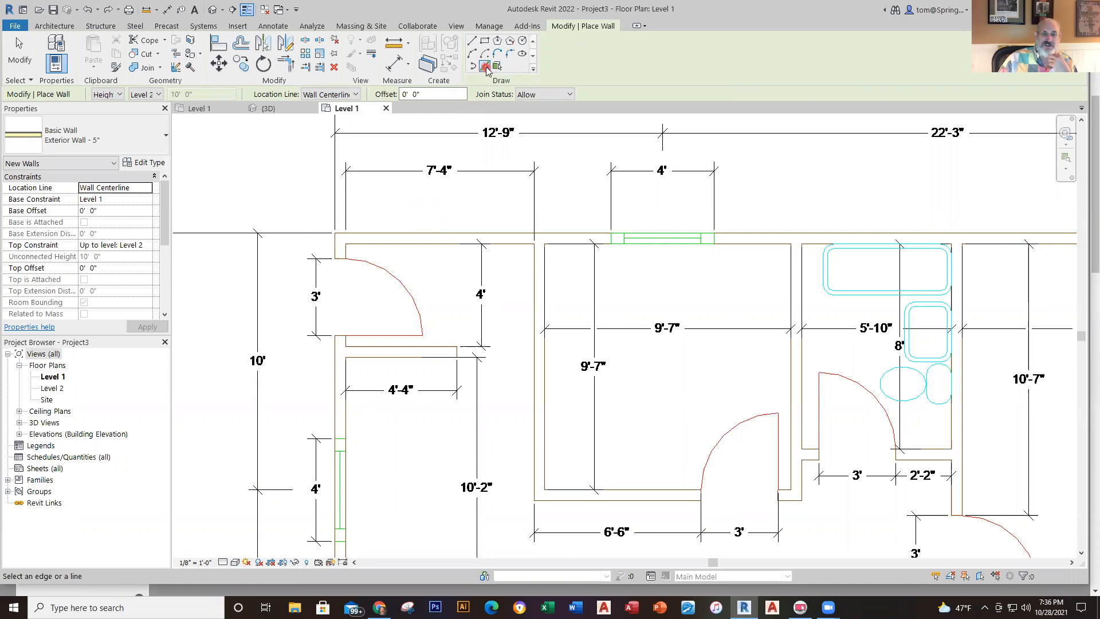
Step: Set the location line to Finish Face: Exterior and place the north exterior wall with Pick Lines on the linked plan's outer line
{"action": "left_click", "coordinate": [485, 68]}
{"action": "left_click", "coordinate": [422, 224]}
{"action": "left_click", "coordinate": [422, 232]}
{"action": "left_click", "coordinate": [424, 239]}
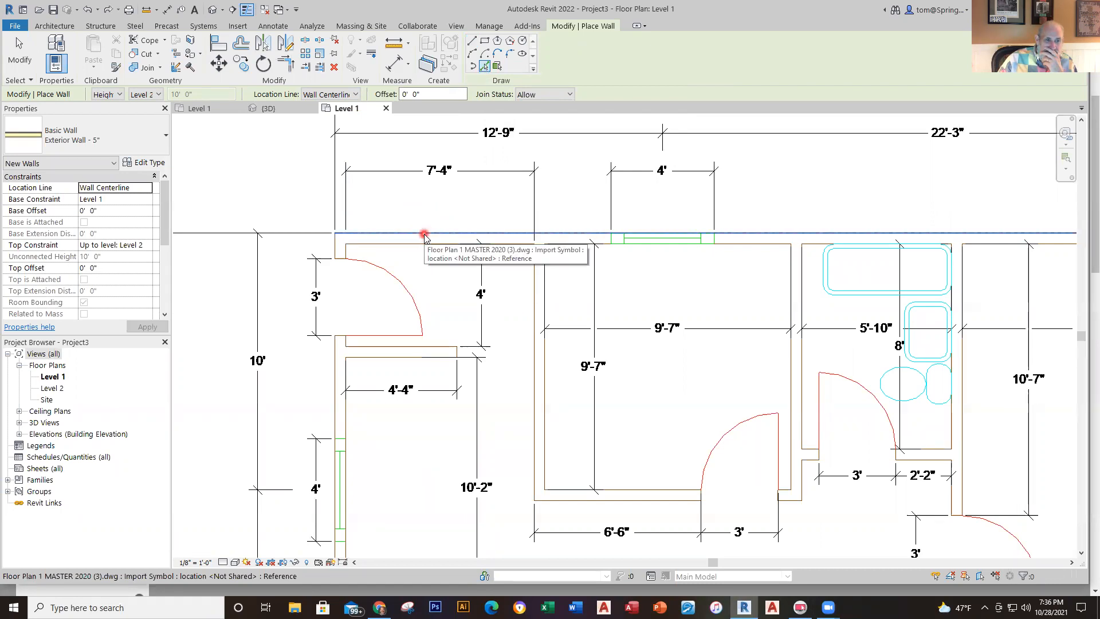
{"action": "left_click", "coordinate": [356, 95]}
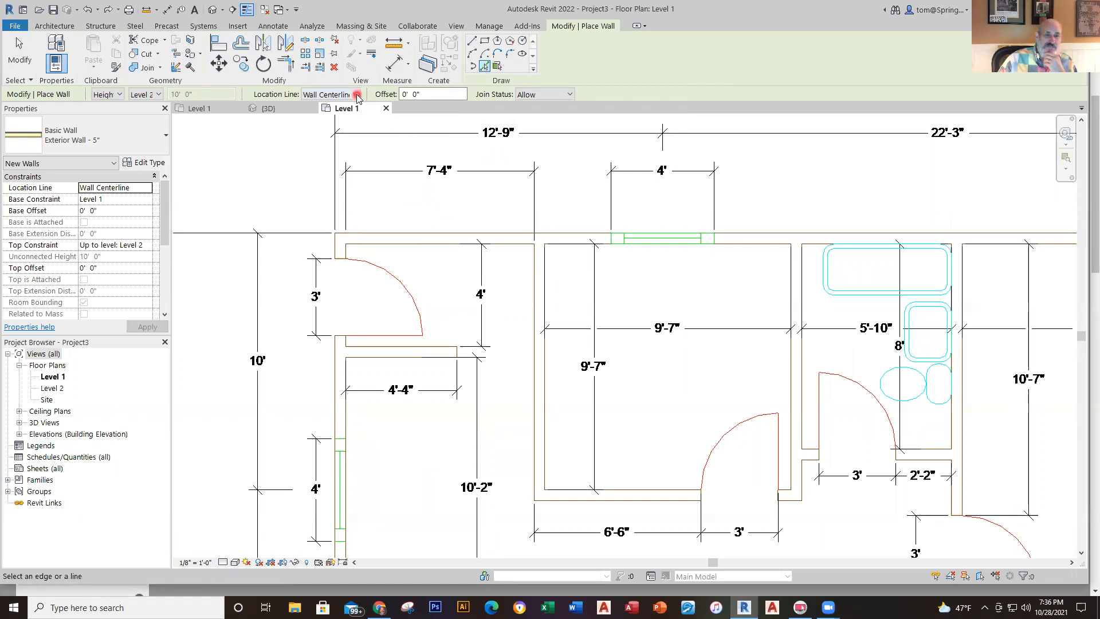
{"action": "left_click", "coordinate": [356, 94]}
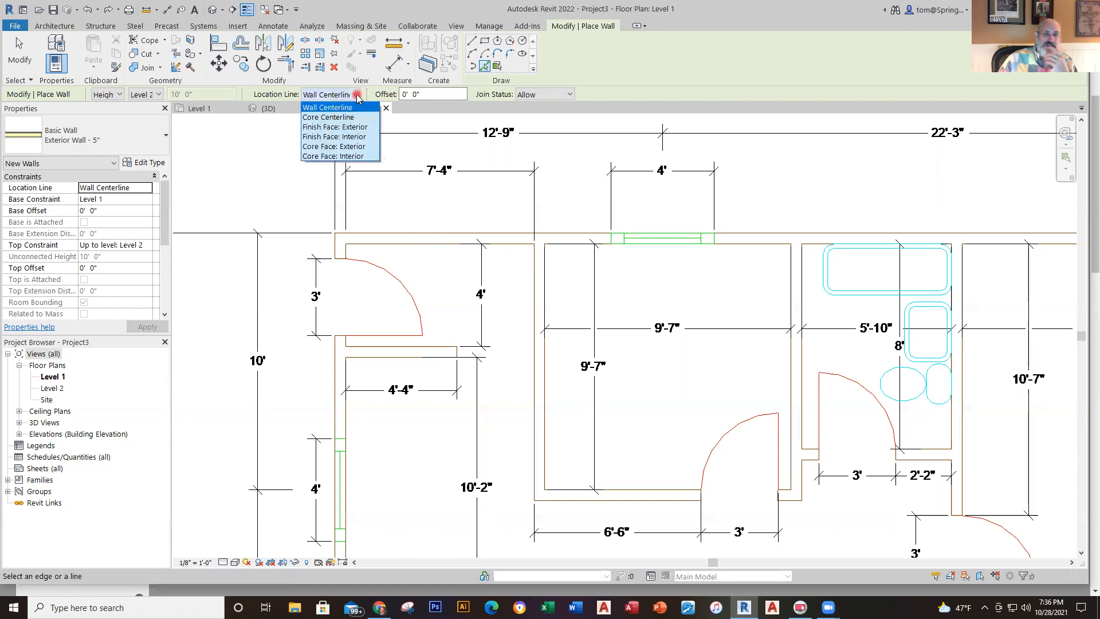
{"action": "left_click", "coordinate": [335, 126]}
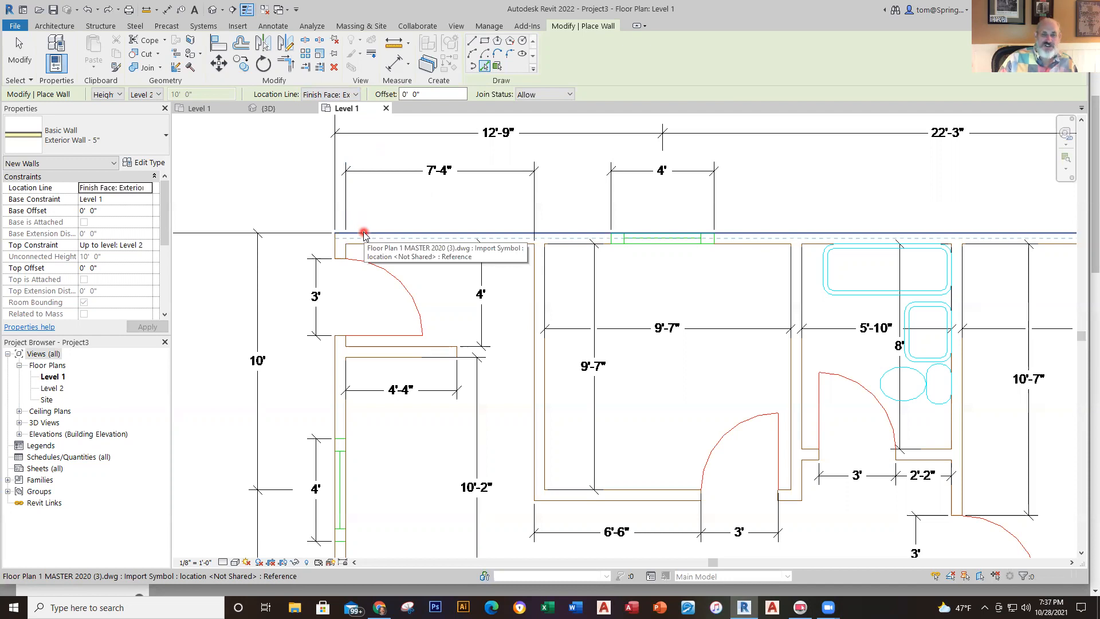
{"action": "left_click", "coordinate": [364, 234]}
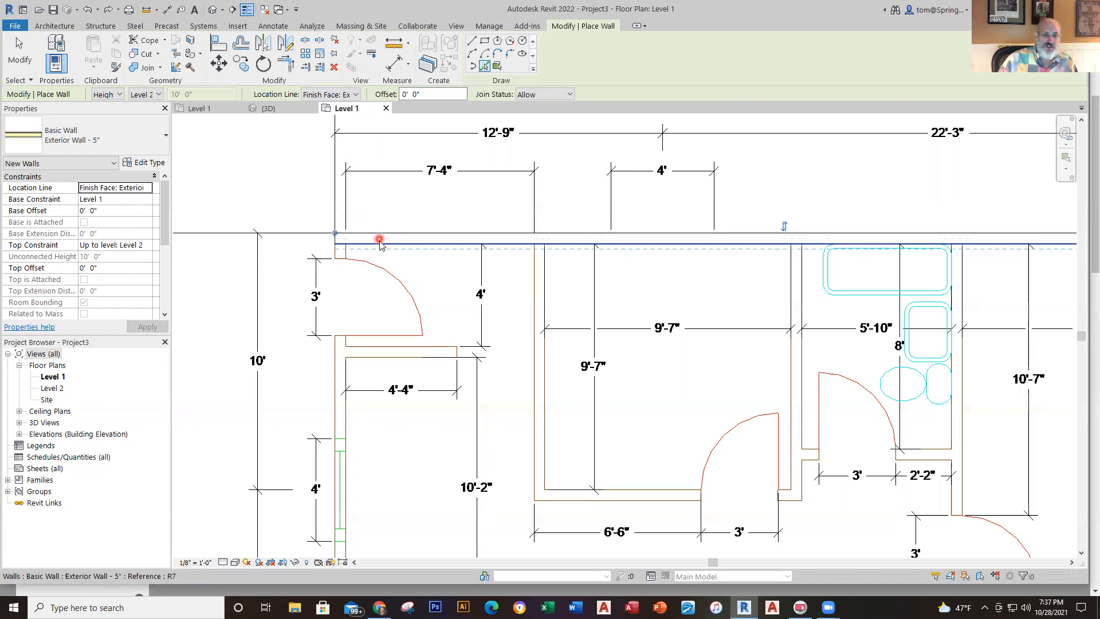
Step: Turn off Thin Lines to display the plan with its real line weights and inspect the north wall's east end
{"action": "scroll", "coordinate": [671, 335], "scroll_direction": "down", "scroll_amount": 2}
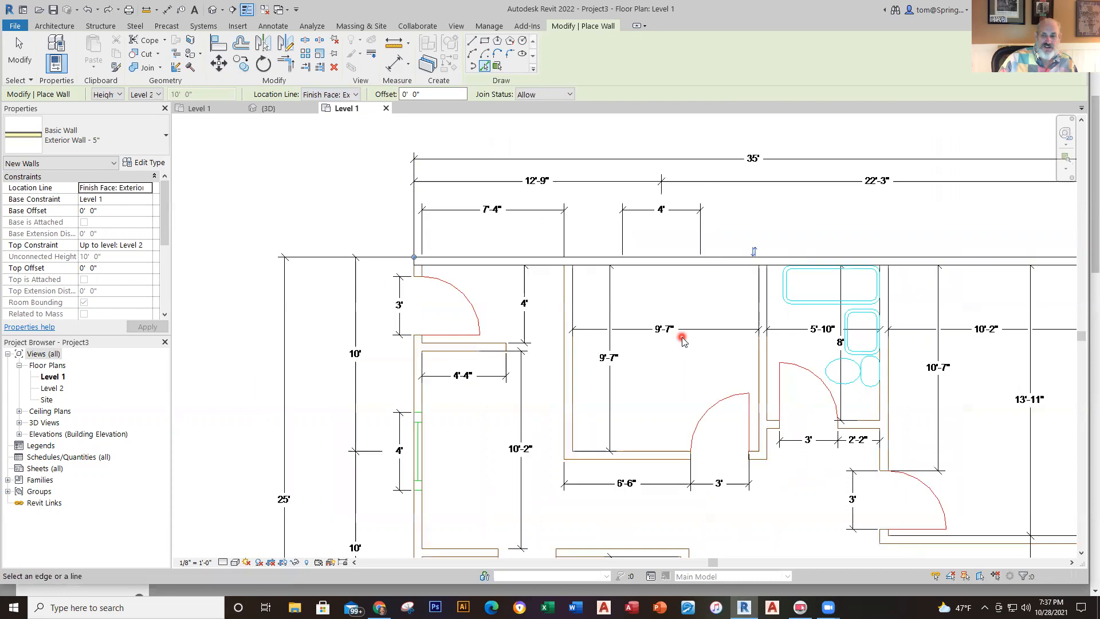
{"action": "left_click", "coordinate": [247, 10]}
{"action": "scroll", "coordinate": [693, 318], "scroll_direction": "up", "scroll_amount": 2}
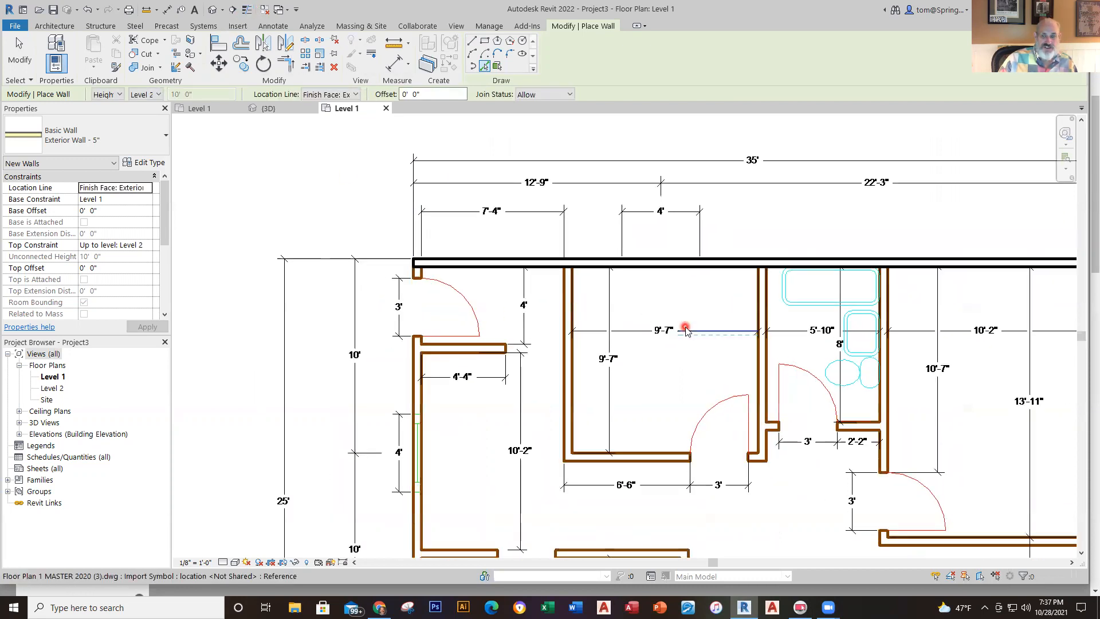
{"action": "scroll", "coordinate": [659, 289], "scroll_direction": "up", "scroll_amount": 1}
{"action": "scroll", "coordinate": [658, 286], "scroll_direction": "down", "scroll_amount": 2}
{"action": "middle_click_drag", "start_coordinate": [659, 294], "coordinate": [273, 308]}
{"action": "scroll", "coordinate": [821, 308], "scroll_direction": "up", "scroll_amount": 2}
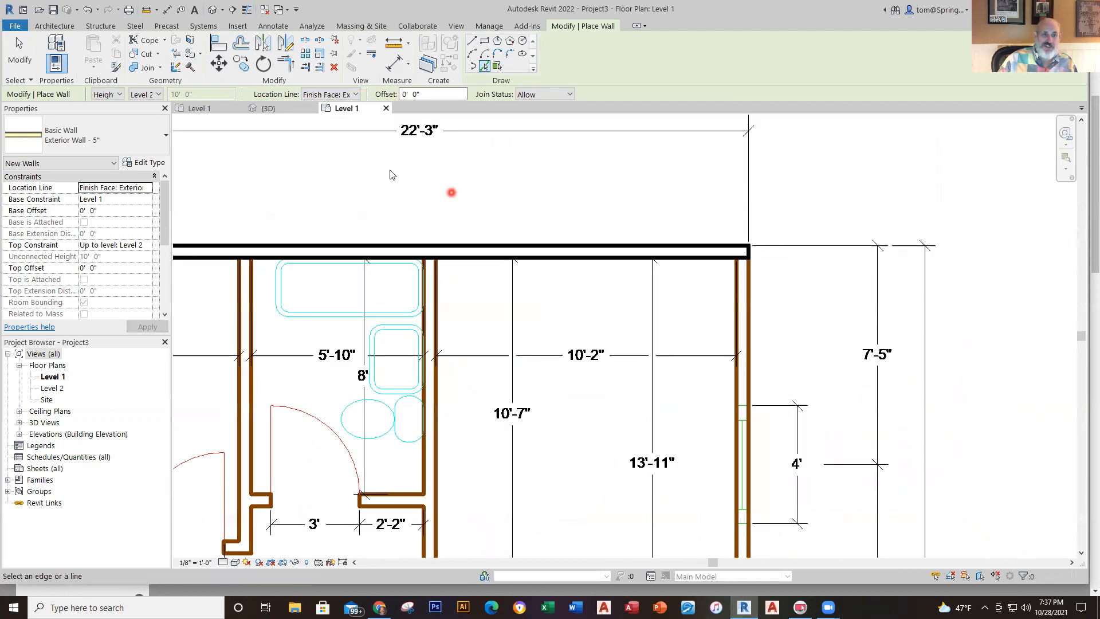
Step: Compare the plan's appearance with Thin Lines on and off, leaving Thin Lines off
{"action": "left_click", "coordinate": [250, 13]}
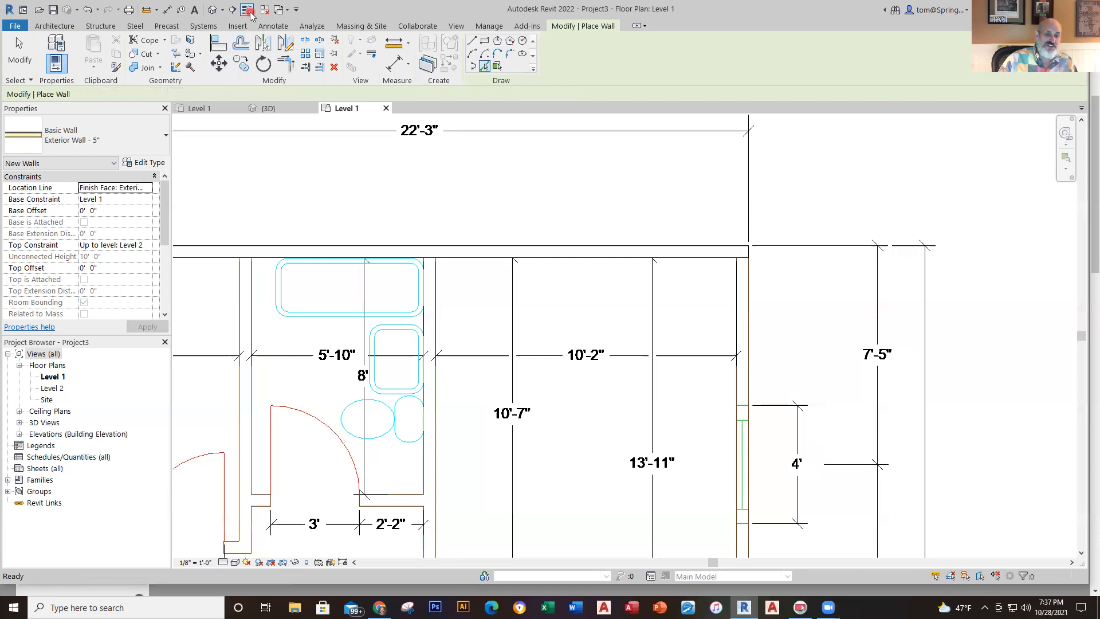
{"action": "left_click", "coordinate": [250, 13]}
{"action": "left_click", "coordinate": [249, 12]}
{"action": "left_click", "coordinate": [250, 13]}
{"action": "left_click", "coordinate": [250, 12]}
{"action": "left_click", "coordinate": [250, 12]}
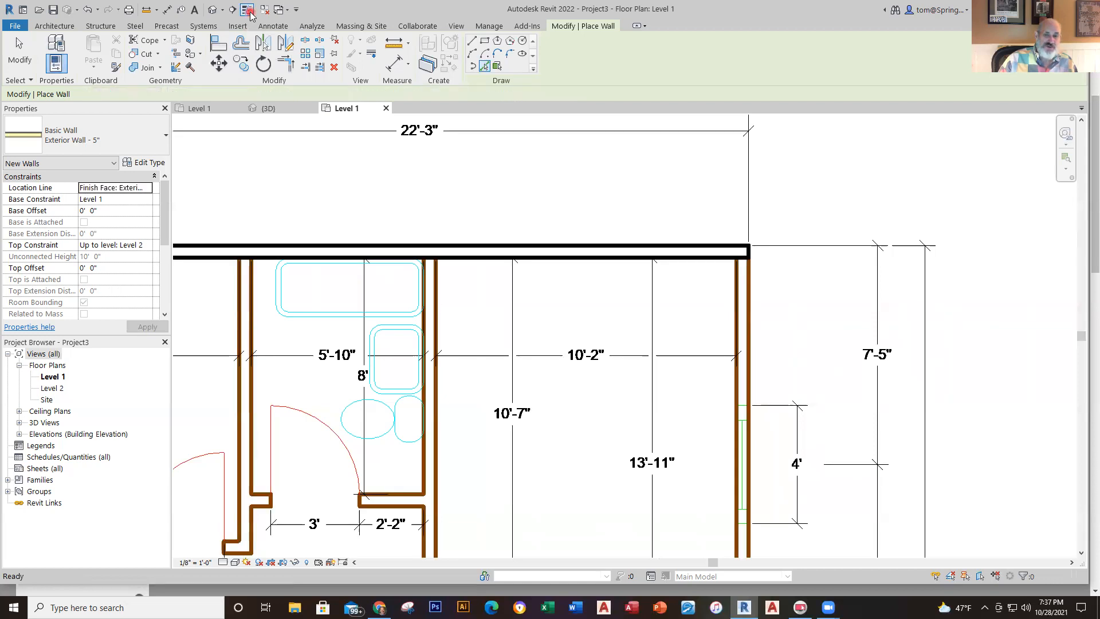
Step: Place the east exterior wall by picking the linked plan's outer east line
{"action": "left_click", "coordinate": [750, 270]}
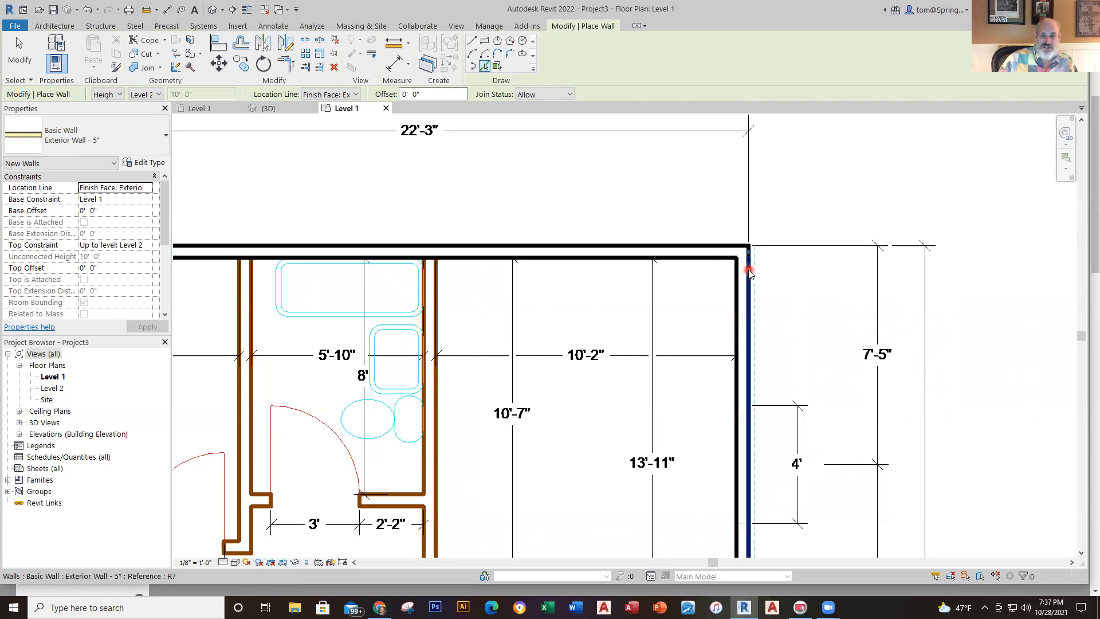
{"action": "scroll", "coordinate": [834, 381], "scroll_direction": "down", "scroll_amount": 2}
{"action": "middle_click_drag", "start_coordinate": [823, 459], "coordinate": [820, 442]}
{"action": "middle_click_drag", "start_coordinate": [823, 550], "coordinate": [862, 282]}
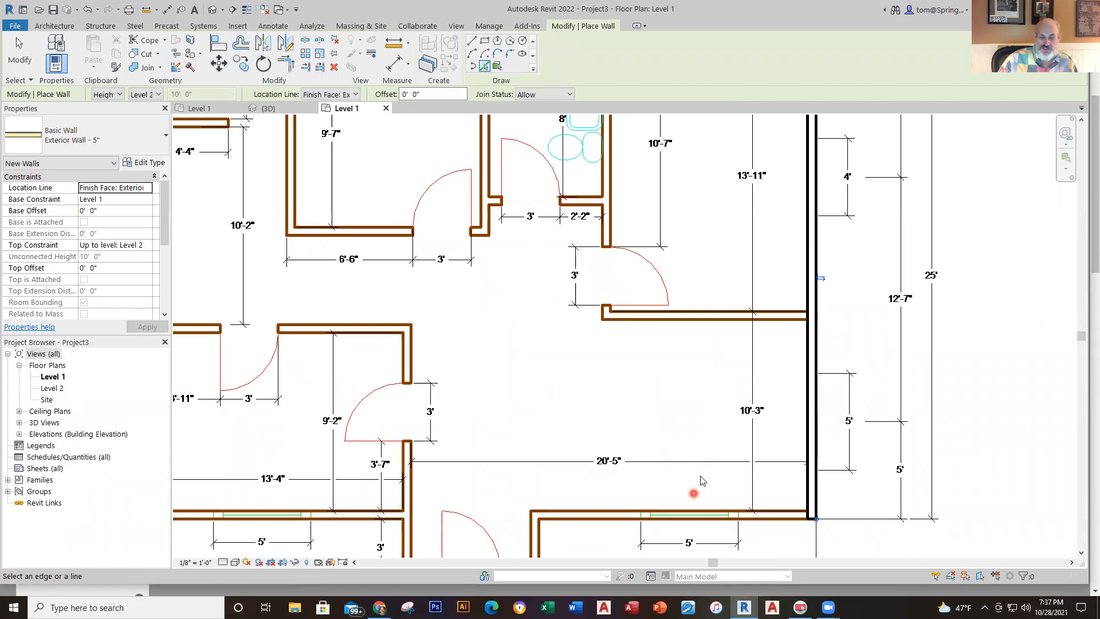
Step: Place the southeast exterior wall, the entry's east return and the 2' segment east of the entry door by picking the linked plan's outer lines
{"action": "middle_click_drag", "start_coordinate": [695, 483], "coordinate": [707, 253]}
{"action": "scroll", "coordinate": [783, 339], "scroll_direction": "up", "scroll_amount": 2}
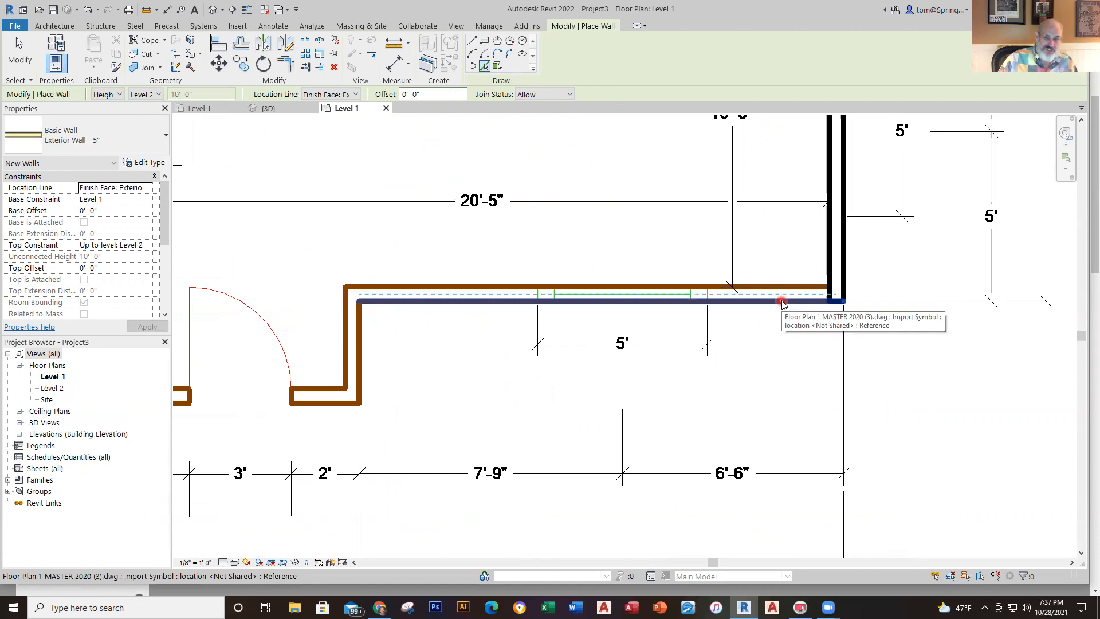
{"action": "left_click", "coordinate": [783, 302]}
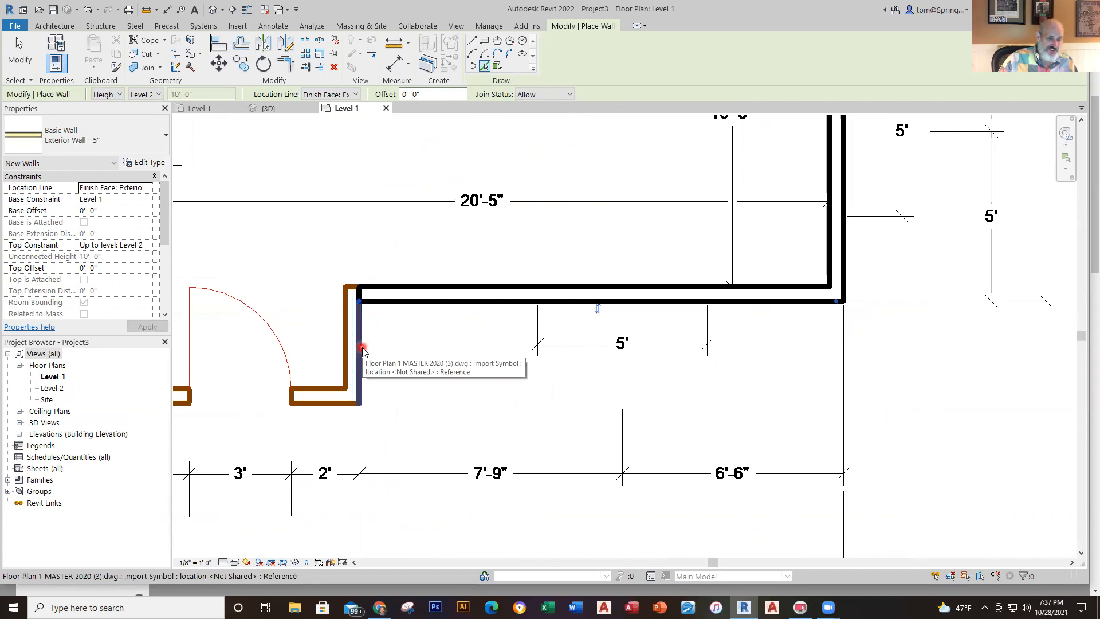
{"action": "scroll", "coordinate": [362, 351], "scroll_direction": "up", "scroll_amount": 2}
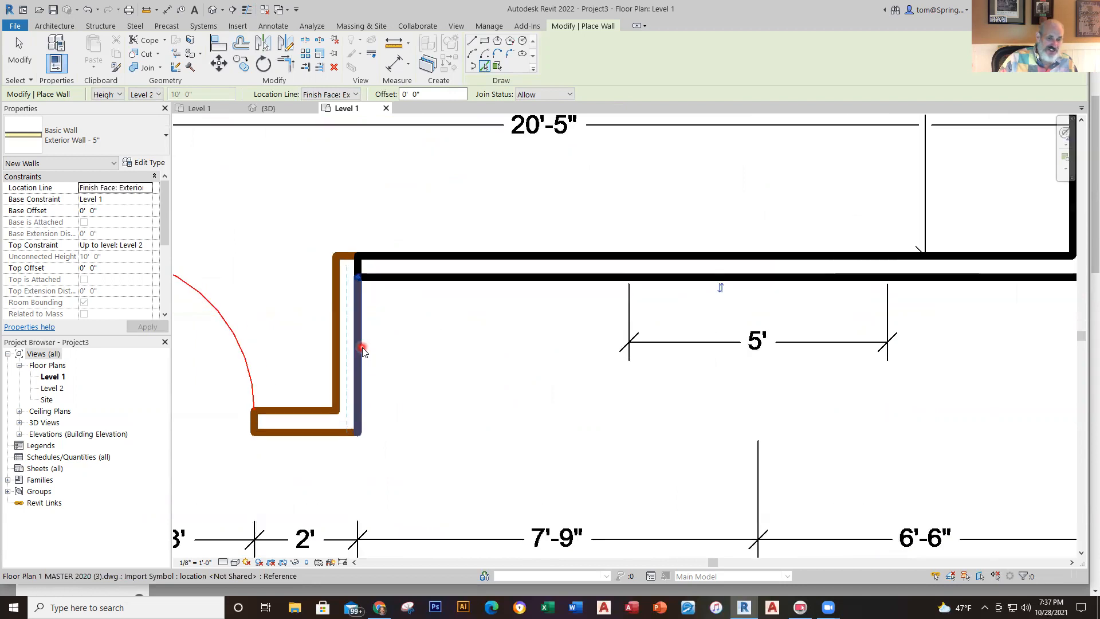
{"action": "left_click", "coordinate": [363, 350]}
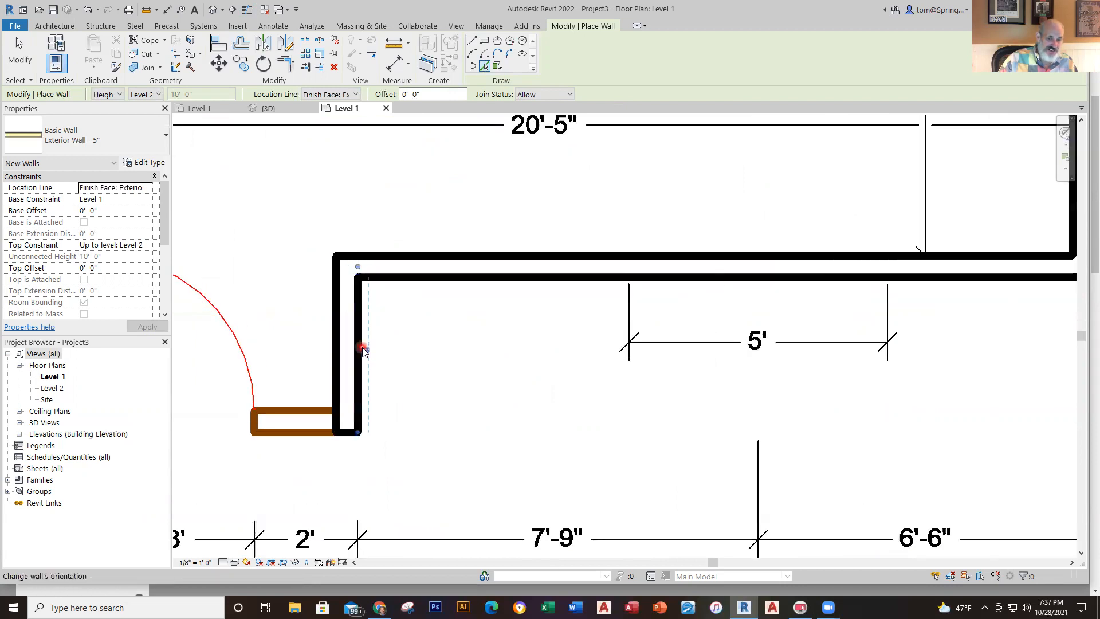
{"action": "left_click", "coordinate": [308, 434]}
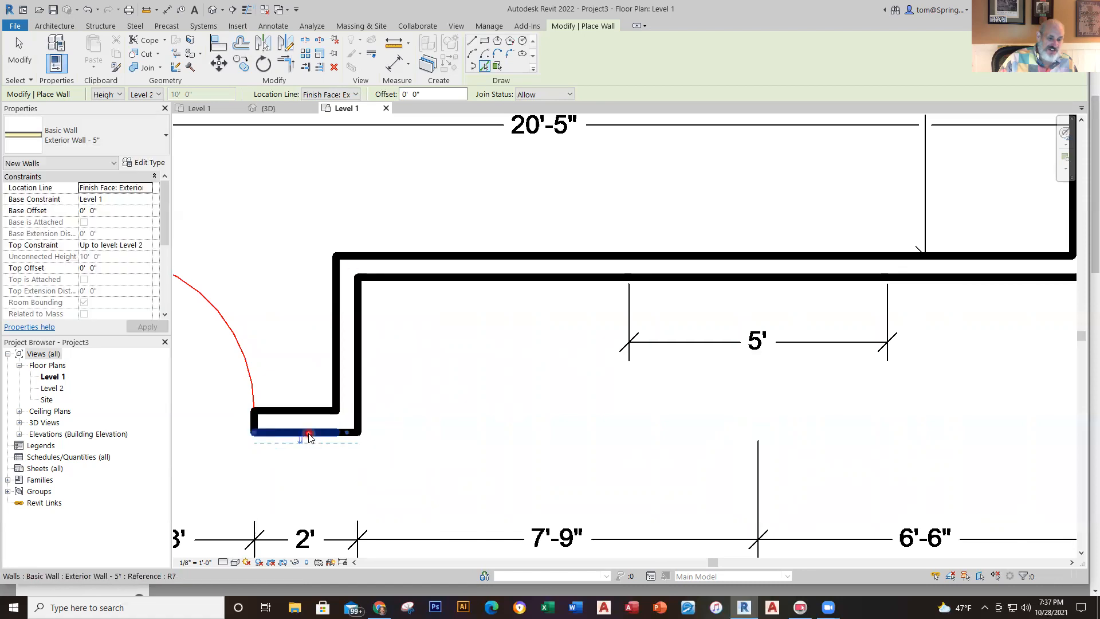
Step: Place the 2' segment west of the entry door, the entry's west return and the southwest exterior wall from the linked outer lines
{"action": "scroll", "coordinate": [485, 484], "scroll_direction": "down", "scroll_amount": 2}
{"action": "middle_click_drag", "start_coordinate": [484, 485], "coordinate": [962, 486]}
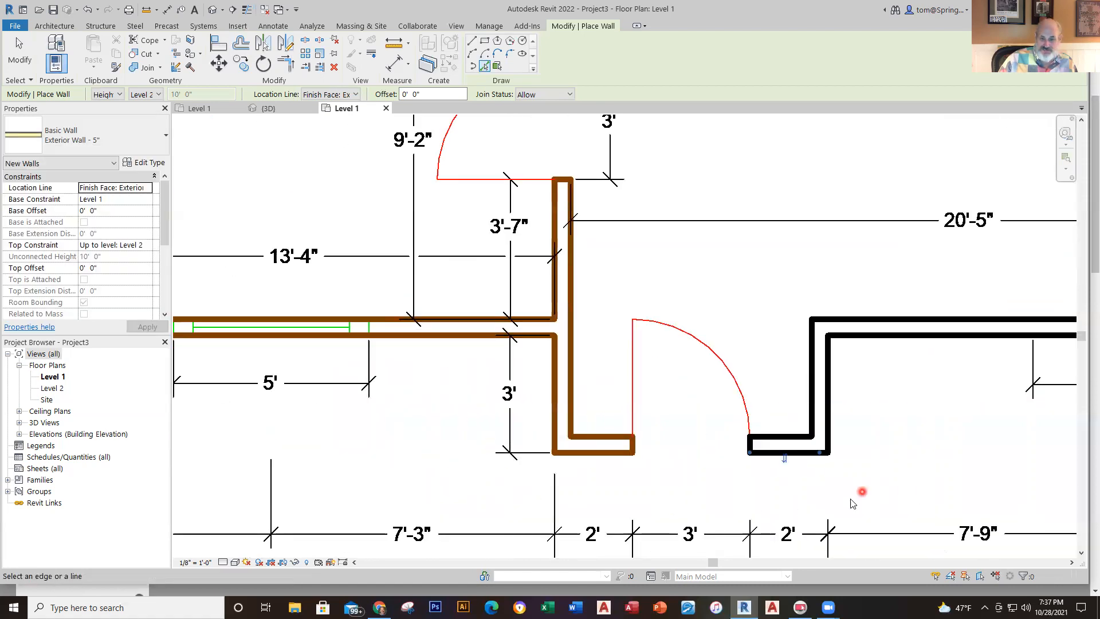
{"action": "left_click", "coordinate": [605, 454]}
{"action": "left_click", "coordinate": [556, 419]}
{"action": "left_click", "coordinate": [430, 336]}
Step: Place the west exterior wall by picking the linked plan's outer west line, and end wall placement
{"action": "scroll", "coordinate": [438, 444], "scroll_direction": "down", "scroll_amount": 1}
{"action": "scroll", "coordinate": [438, 444], "scroll_direction": "down", "scroll_amount": 2}
{"action": "middle_click_drag", "start_coordinate": [446, 463], "coordinate": [728, 546]}
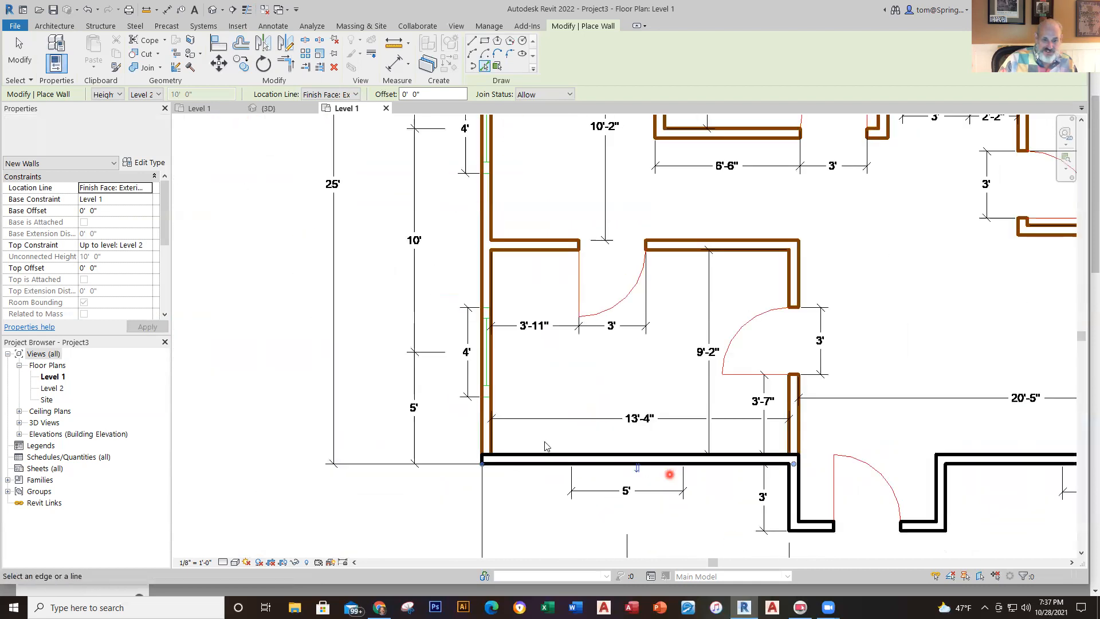
{"action": "left_click", "coordinate": [478, 425]}
{"action": "scroll", "coordinate": [565, 381], "scroll_direction": "down", "scroll_amount": 1}
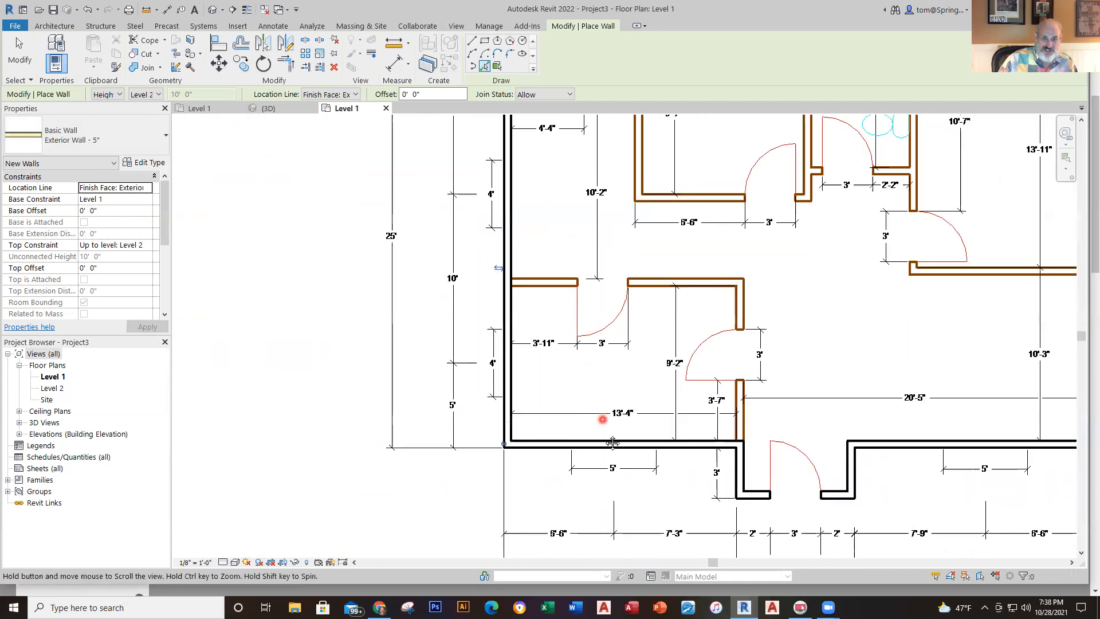
{"action": "middle_click_drag", "start_coordinate": [612, 442], "coordinate": [536, 424]}
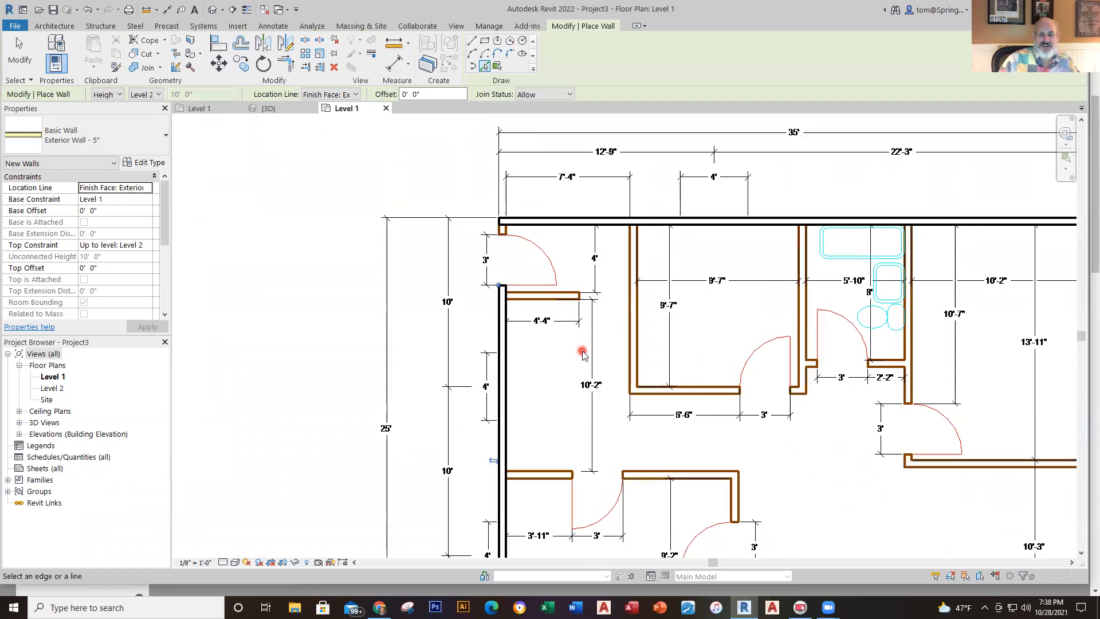
{"action": "key", "text": "Escape"}
{"action": "key", "text": "Escape"}
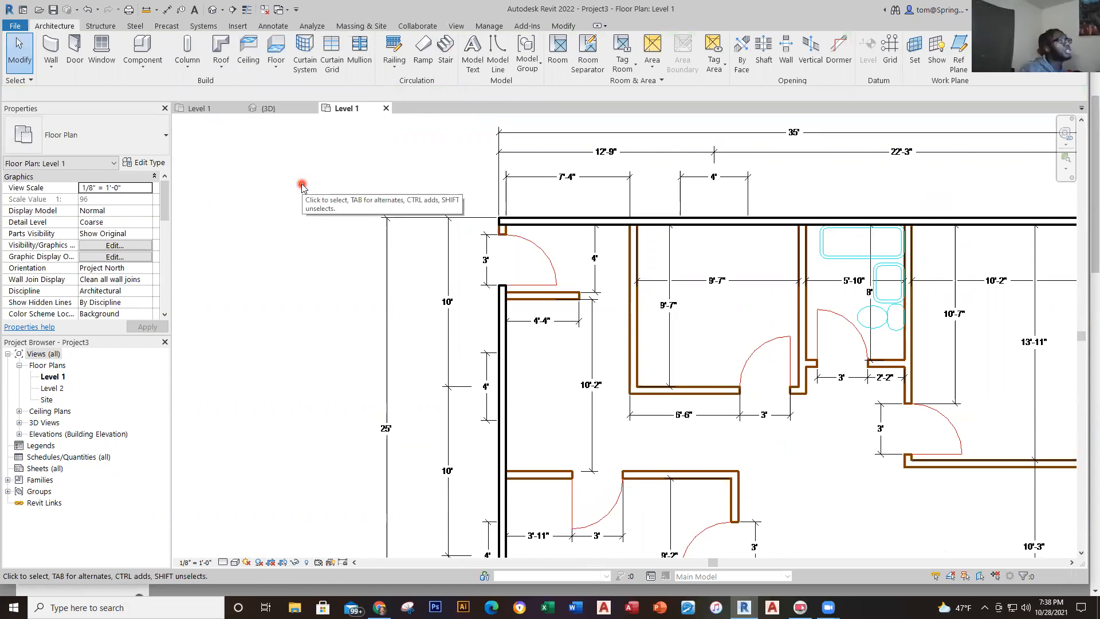
Step: Inspect the northwest corner in plan and view the traced exterior walls in 3D to find the gaps at the doors
{"action": "scroll", "coordinate": [596, 255], "scroll_direction": "up", "scroll_amount": 3}
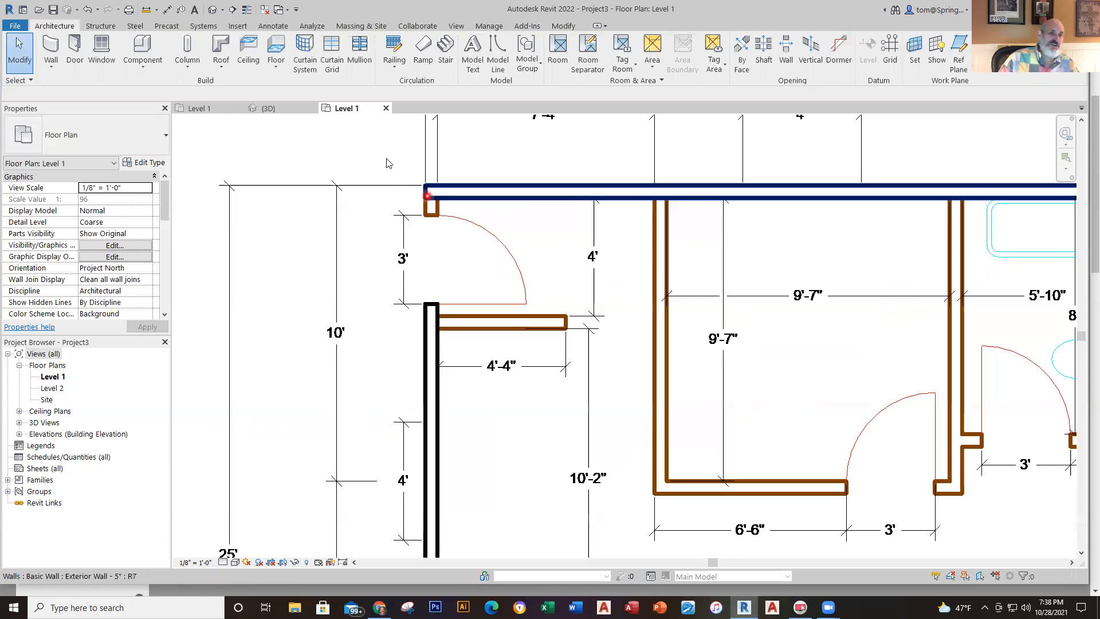
{"action": "left_click", "coordinate": [212, 9]}
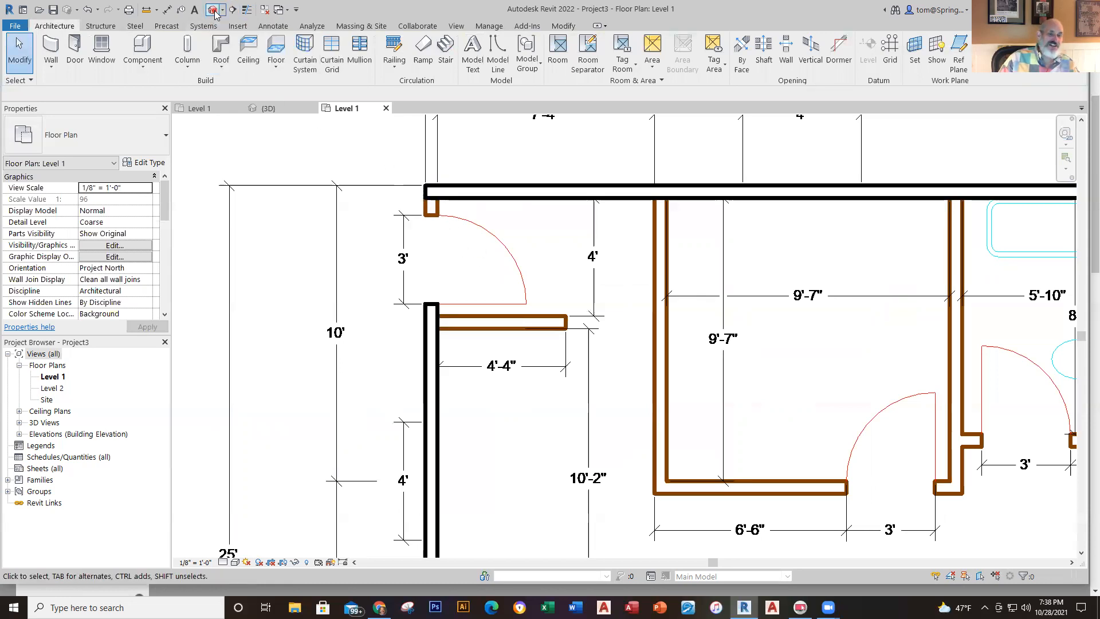
{"action": "middle_click_drag", "start_coordinate": [829, 384], "coordinate": [571, 263], "text": "shift"}
{"action": "scroll", "coordinate": [572, 263], "scroll_direction": "up", "scroll_amount": 2}
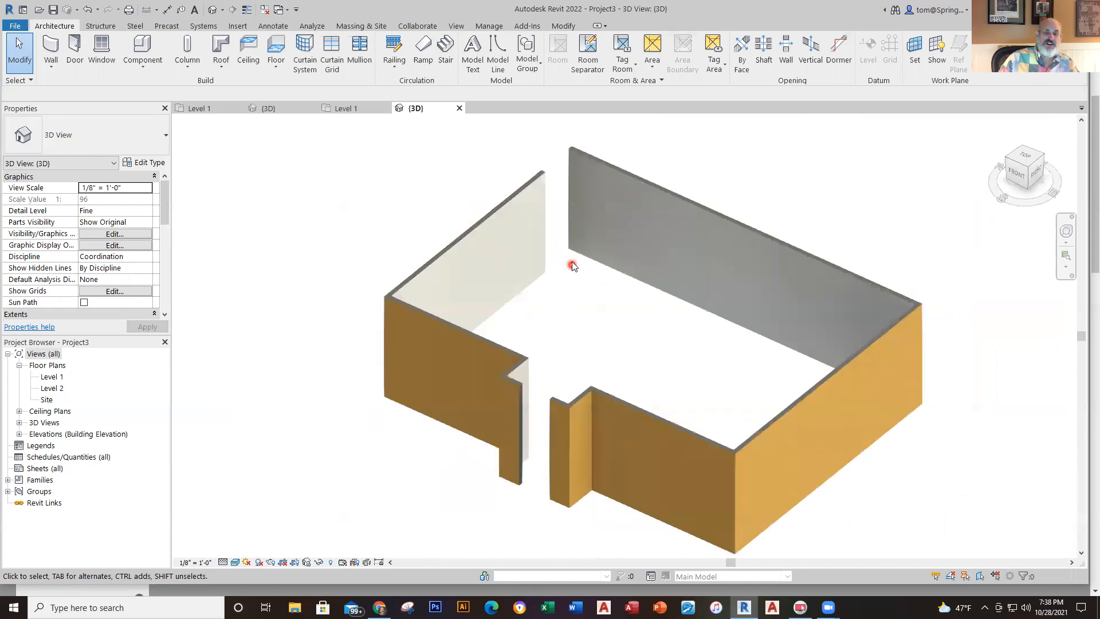
{"action": "scroll", "coordinate": [573, 264], "scroll_direction": "up", "scroll_amount": 1}
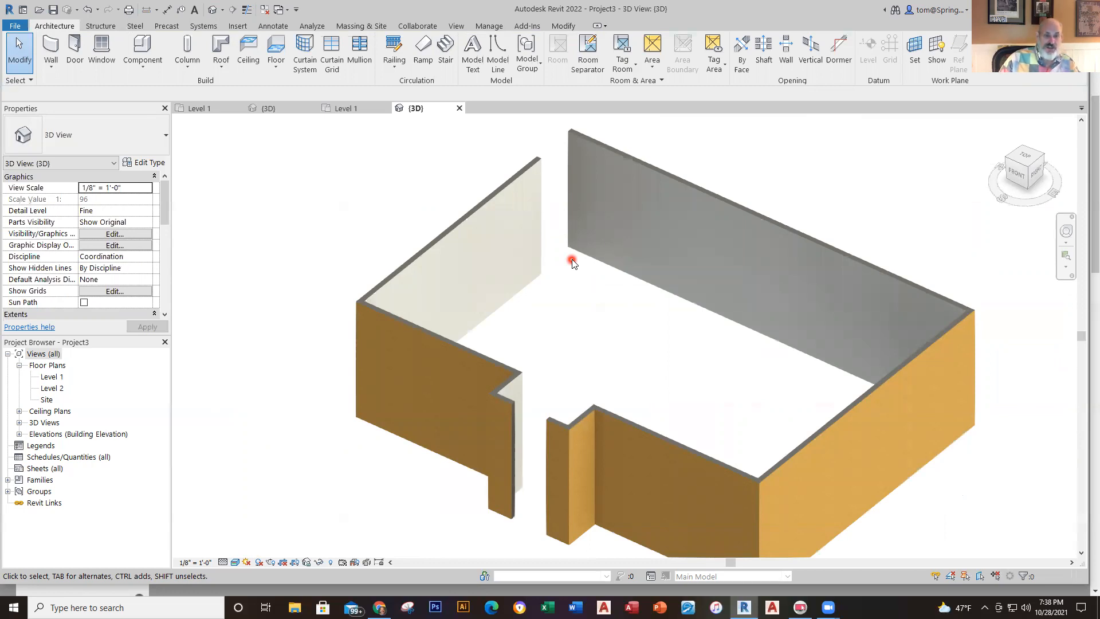
Step: On the Level 1 plan, extend the west exterior wall north across the door opening to meet the north wall
{"action": "left_click", "coordinate": [347, 108]}
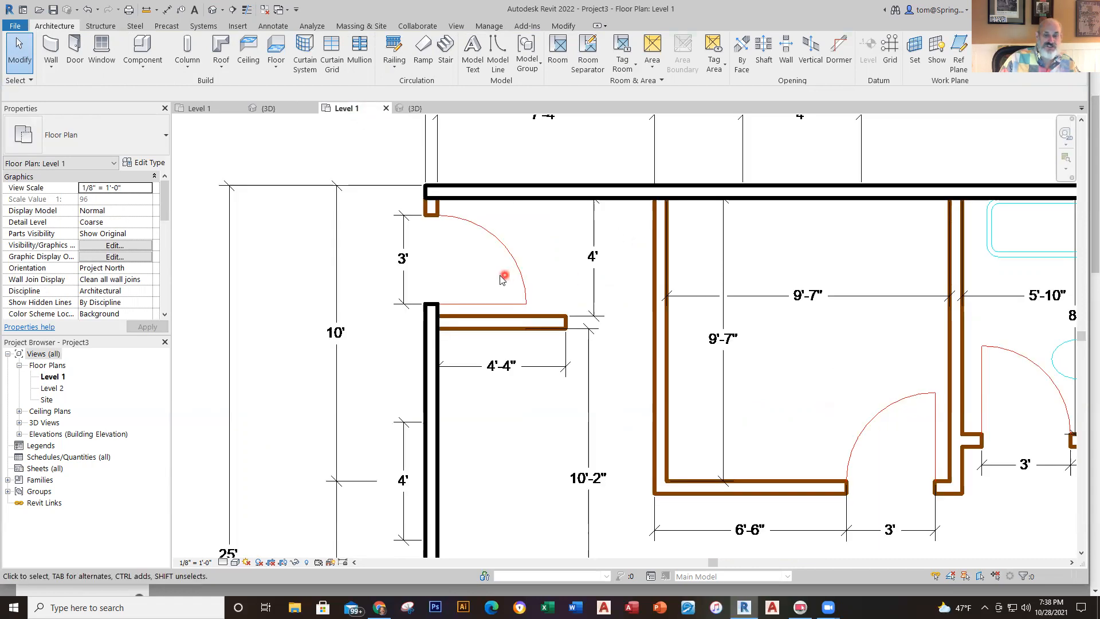
{"action": "scroll", "coordinate": [441, 290], "scroll_direction": "up", "scroll_amount": 3}
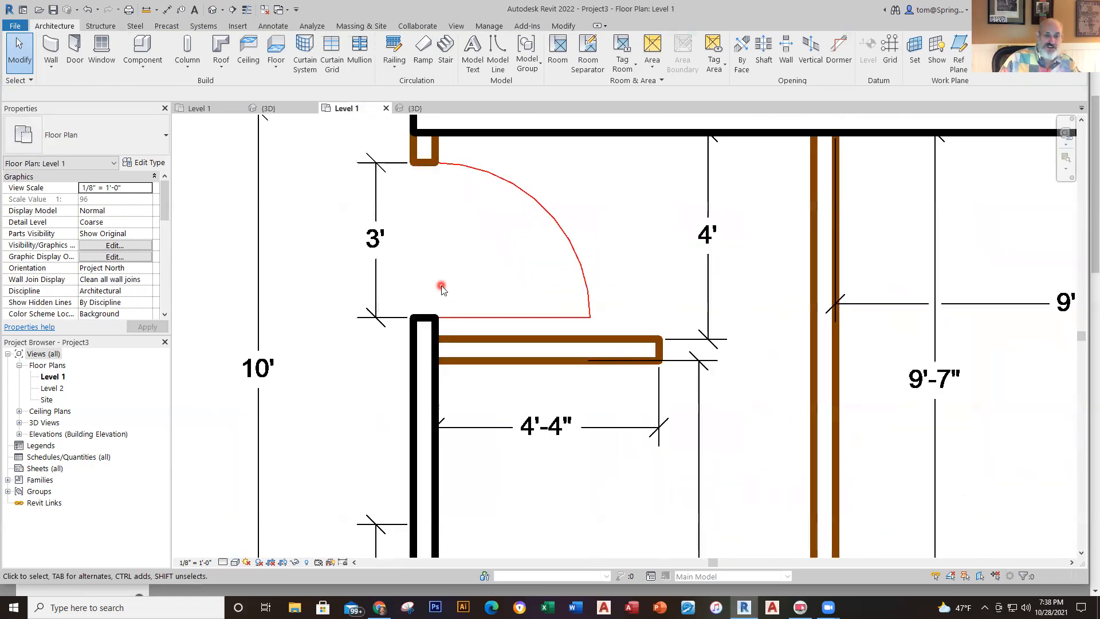
{"action": "middle_click_drag", "start_coordinate": [458, 326], "coordinate": [458, 409]}
{"action": "left_click", "coordinate": [443, 428]}
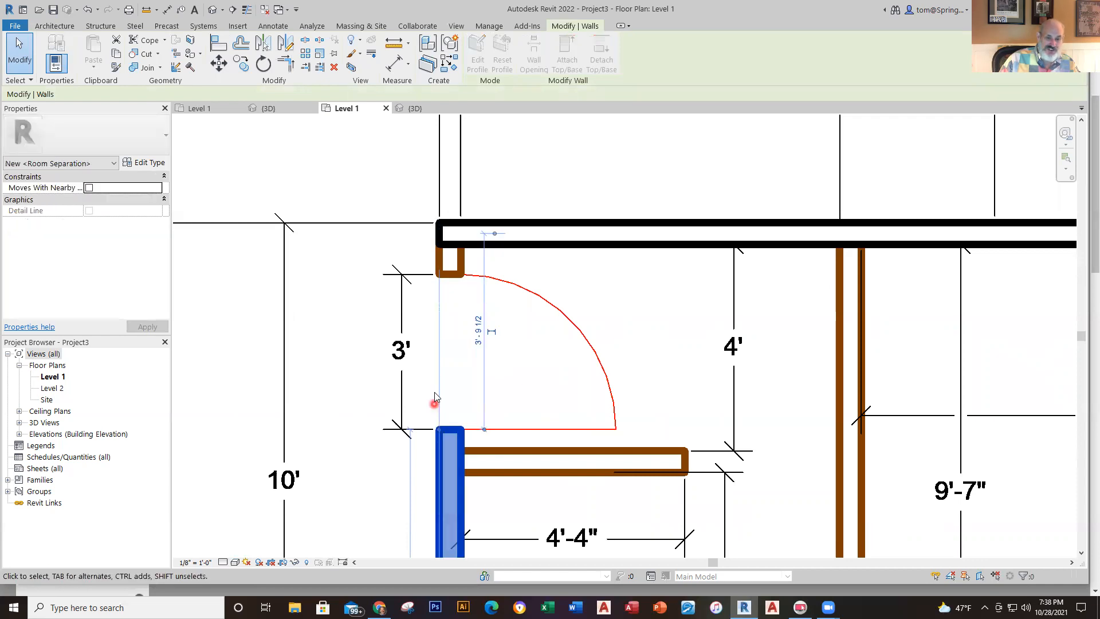
{"action": "key", "text": "r"}
{"action": "key", "text": "s"}
{"action": "left_click", "coordinate": [440, 429]}
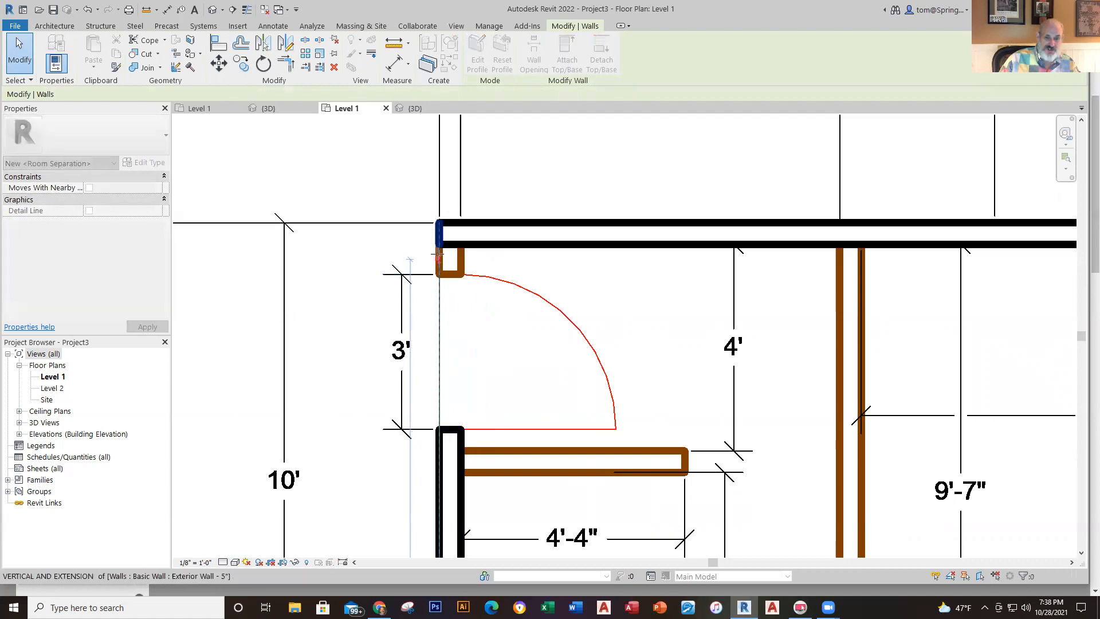
{"action": "left_click", "coordinate": [439, 247]}
{"action": "left_click", "coordinate": [550, 367]}
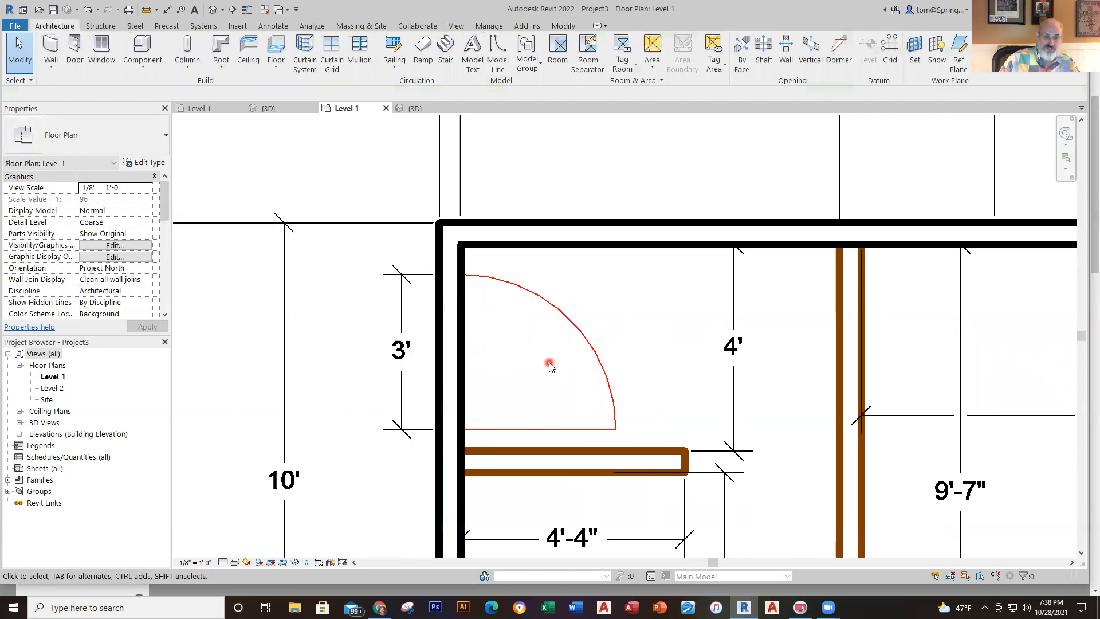
Step: Delete the short wall west of the entry door and stretch the east segment across the opening to the entry's west return
{"action": "scroll", "coordinate": [550, 366], "scroll_direction": "down", "scroll_amount": 6}
{"action": "middle_click_drag", "start_coordinate": [603, 437], "coordinate": [573, 275]}
{"action": "scroll", "coordinate": [717, 437], "scroll_direction": "up", "scroll_amount": 5}
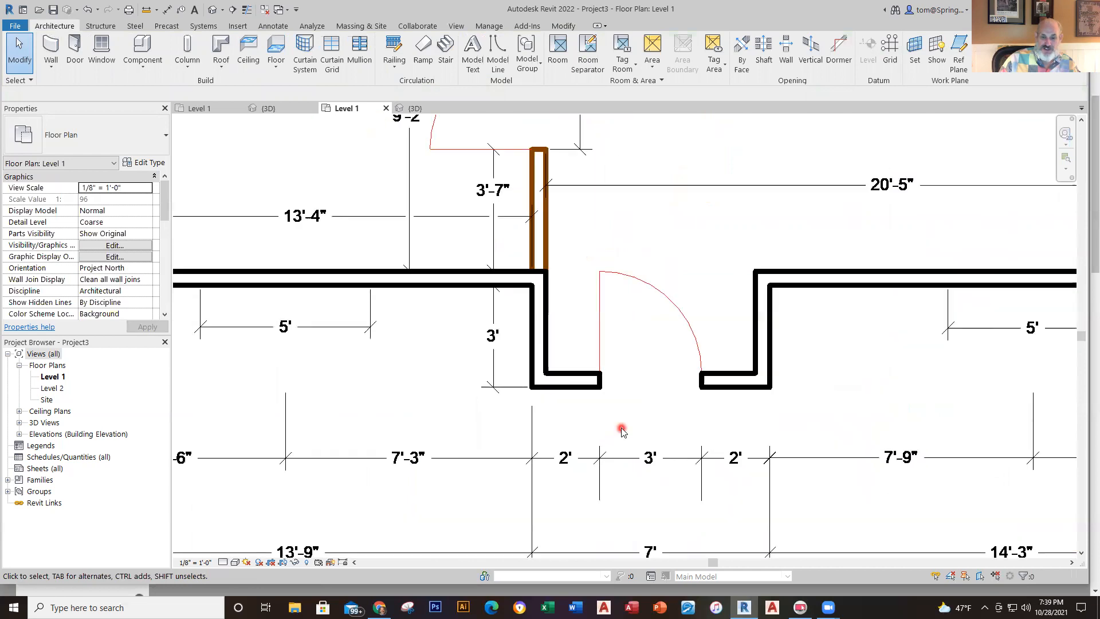
{"action": "left_click", "coordinate": [572, 385]}
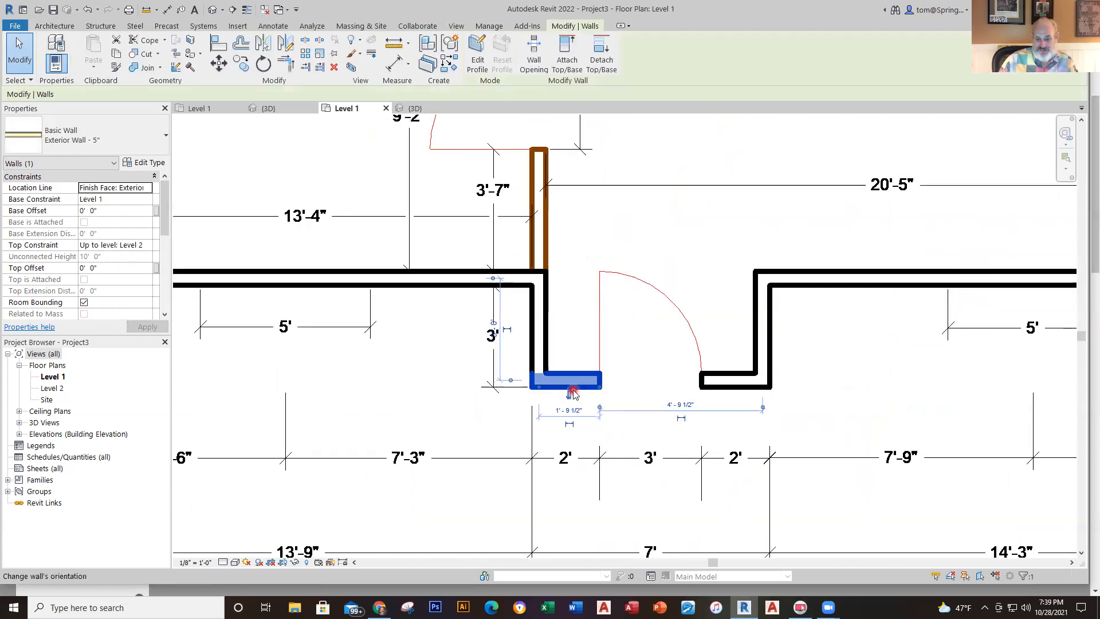
{"action": "key", "text": "Escape"}
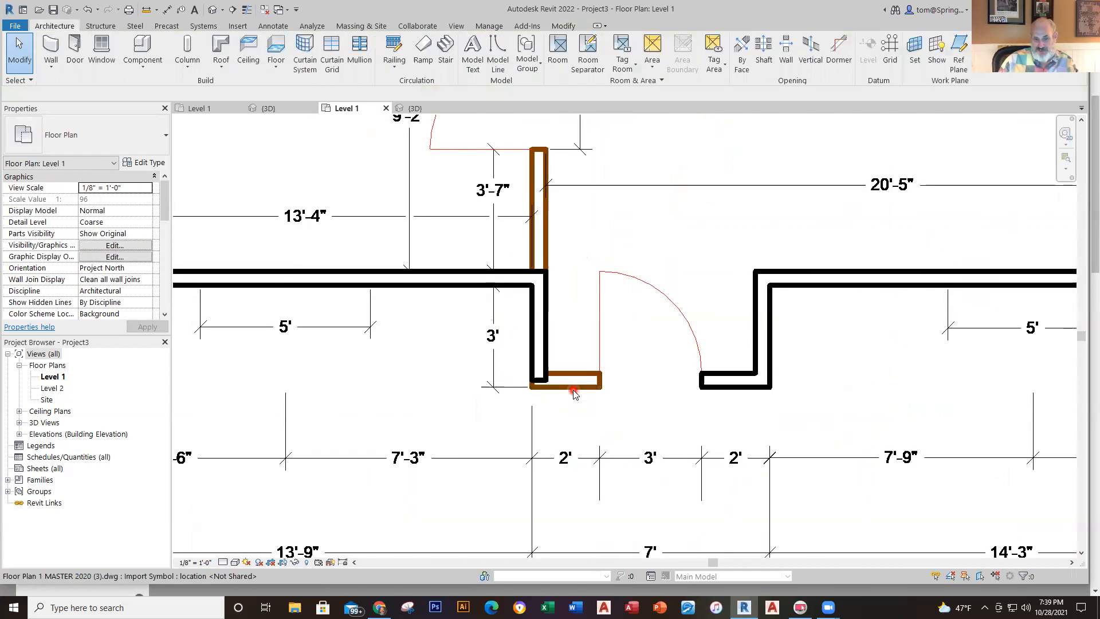
{"action": "left_click", "coordinate": [707, 390]}
{"action": "left_click_drag", "start_coordinate": [703, 386], "coordinate": [534, 385]}
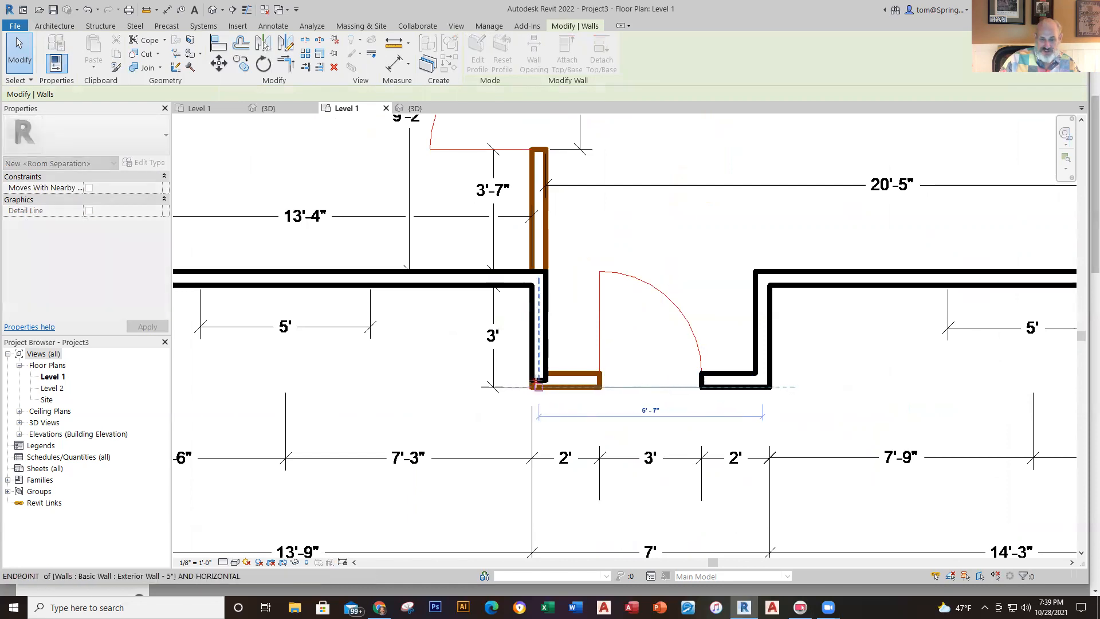
{"action": "left_click", "coordinate": [748, 420]}
Step: Check the complete exterior wall outline in the Level 1 plan and in the 3D view
{"action": "scroll", "coordinate": [864, 411], "scroll_direction": "down", "scroll_amount": 5}
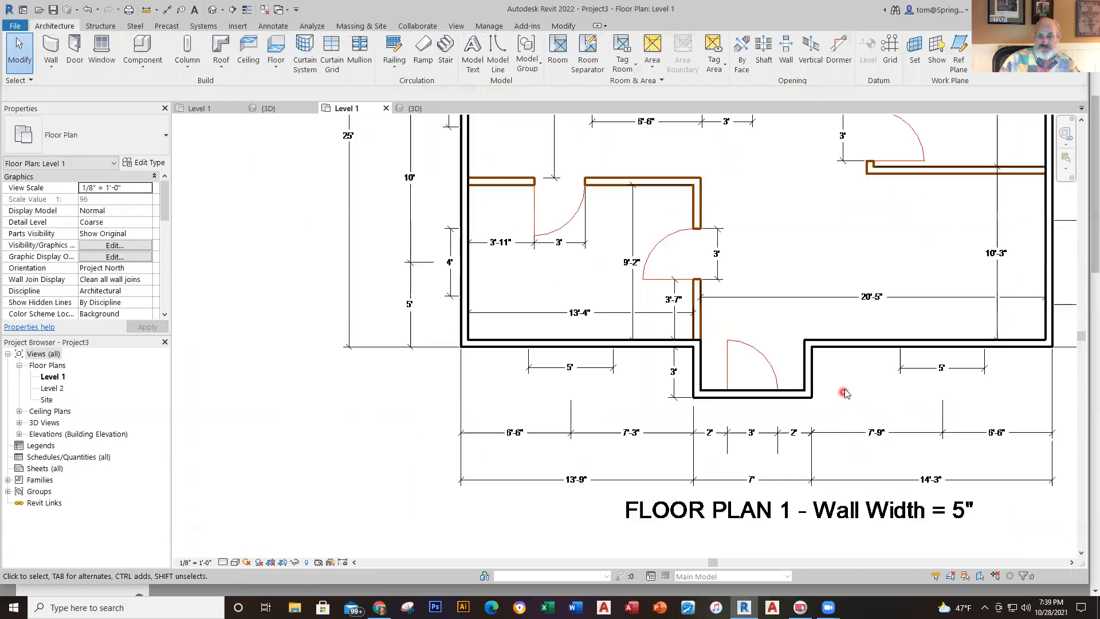
{"action": "scroll", "coordinate": [590, 373], "scroll_direction": "up", "scroll_amount": 3}
{"action": "scroll", "coordinate": [580, 374], "scroll_direction": "down", "scroll_amount": 2}
{"action": "scroll", "coordinate": [594, 346], "scroll_direction": "up", "scroll_amount": 2}
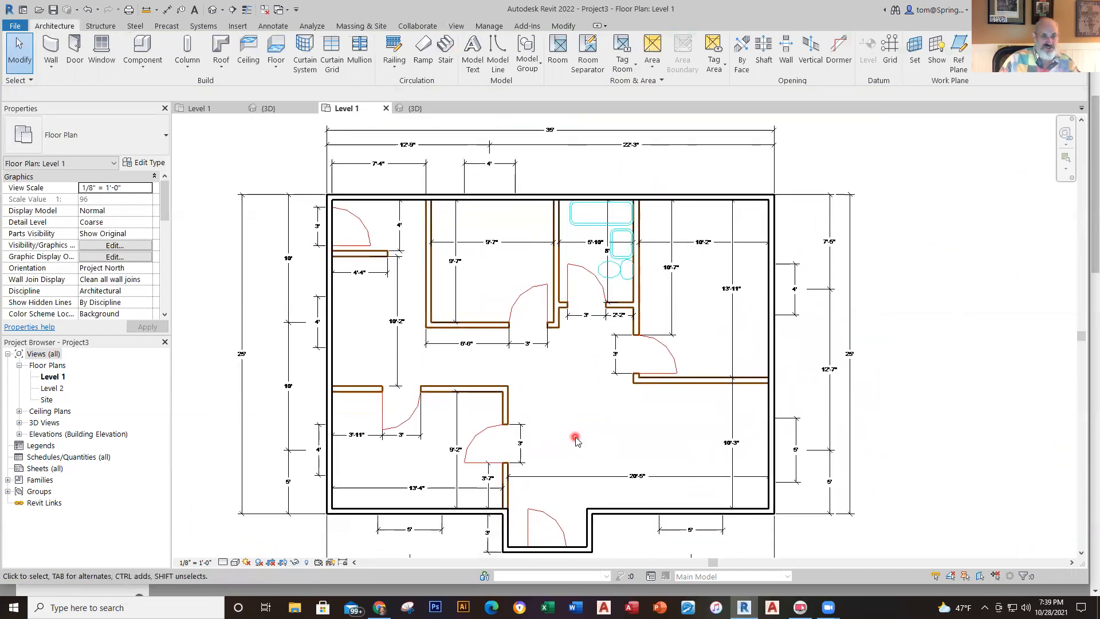
{"action": "left_click", "coordinate": [427, 114]}
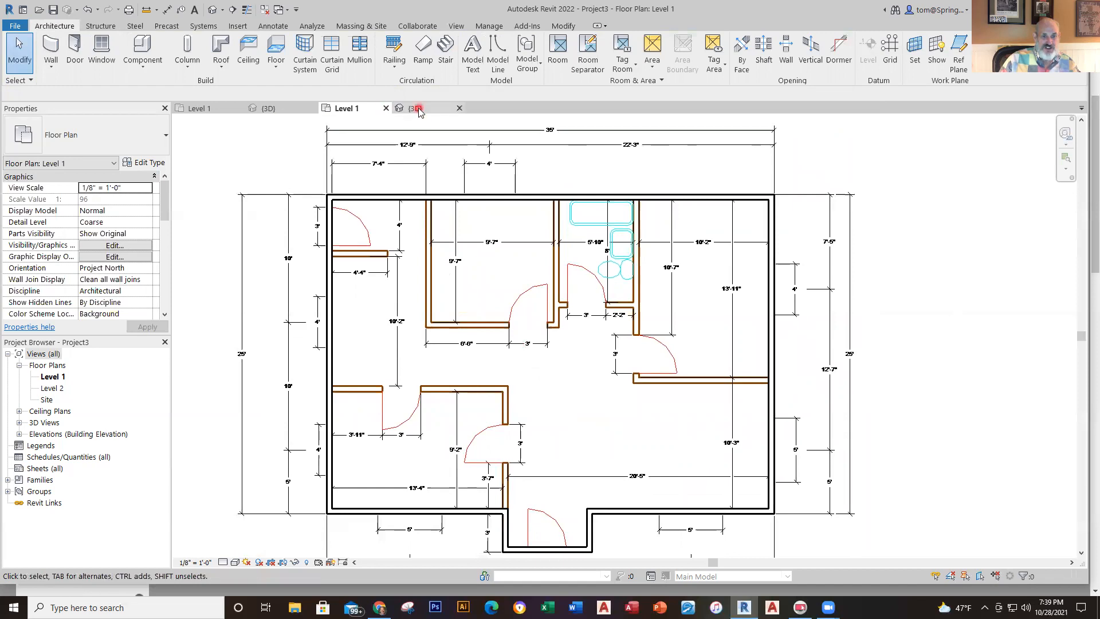
{"action": "middle_click_drag", "start_coordinate": [669, 346], "coordinate": [560, 316]}
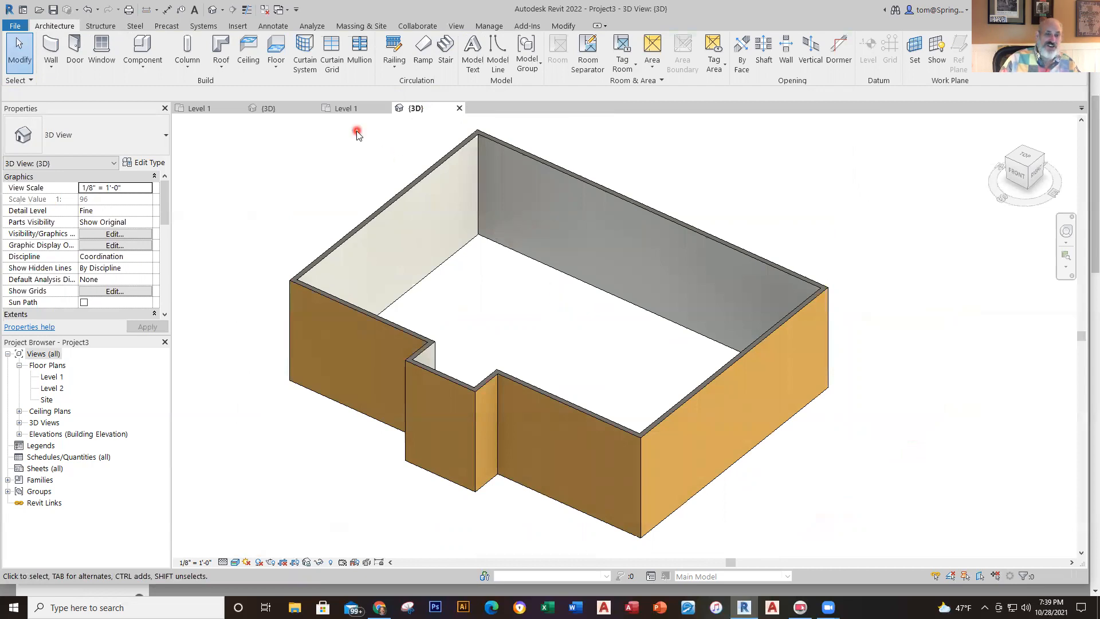
Step: Return to the Level 1 plan and compare the walls with Thin Lines on and off, leaving Thin Lines off
{"action": "left_click", "coordinate": [350, 108]}
{"action": "scroll", "coordinate": [452, 279], "scroll_direction": "up", "scroll_amount": 2}
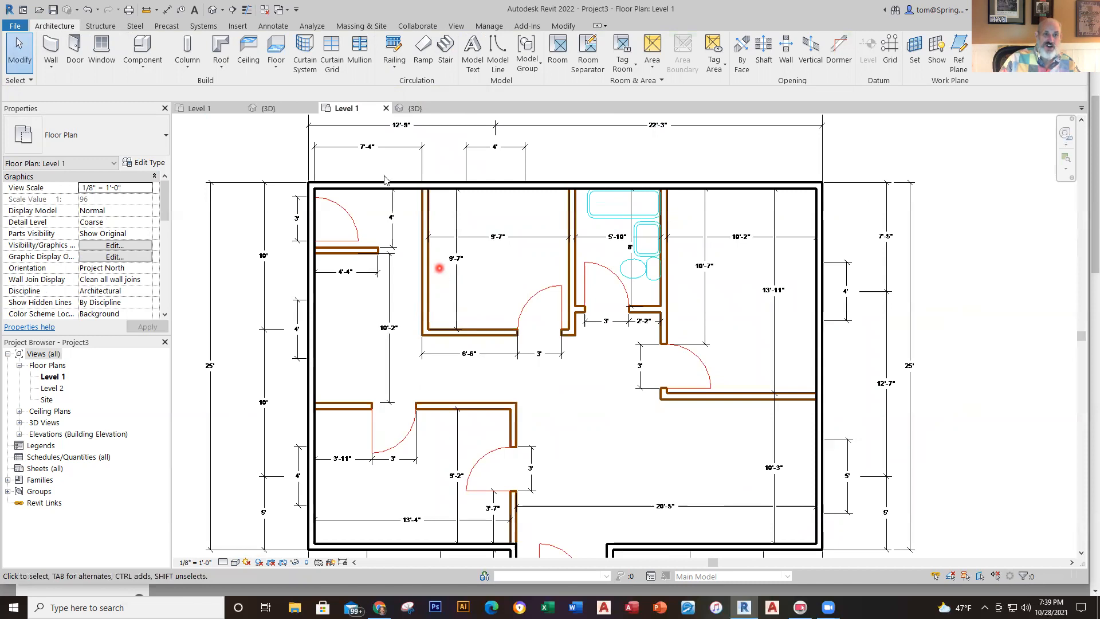
{"action": "left_click", "coordinate": [250, 13]}
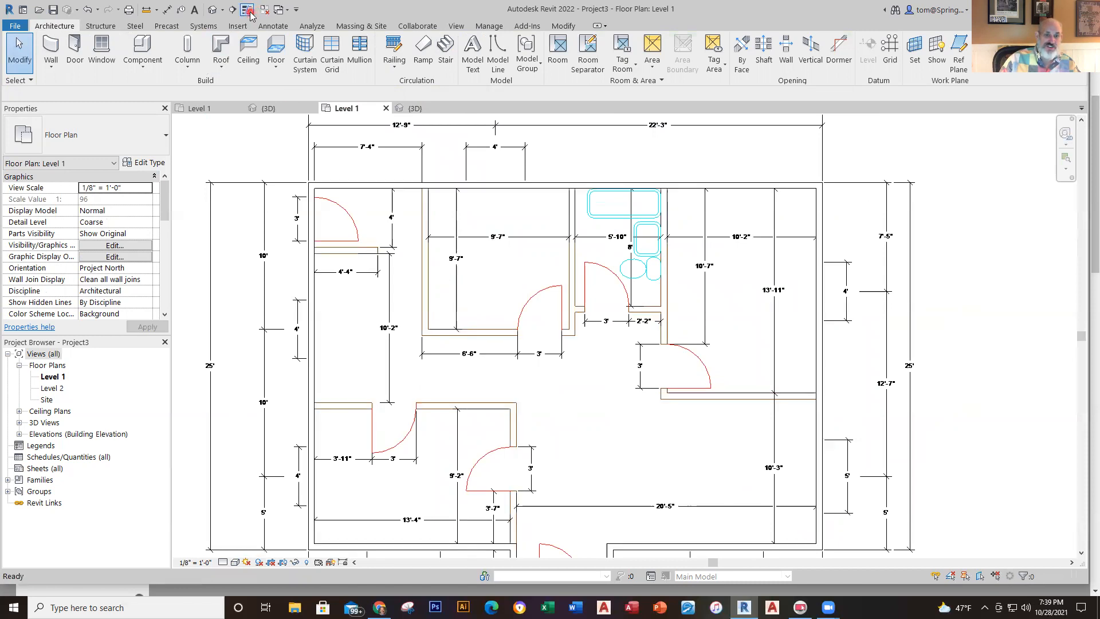
{"action": "left_click", "coordinate": [250, 12]}
{"action": "left_click", "coordinate": [250, 12]}
{"action": "left_click", "coordinate": [250, 13]}
{"action": "scroll", "coordinate": [435, 211], "scroll_direction": "up", "scroll_amount": 1}
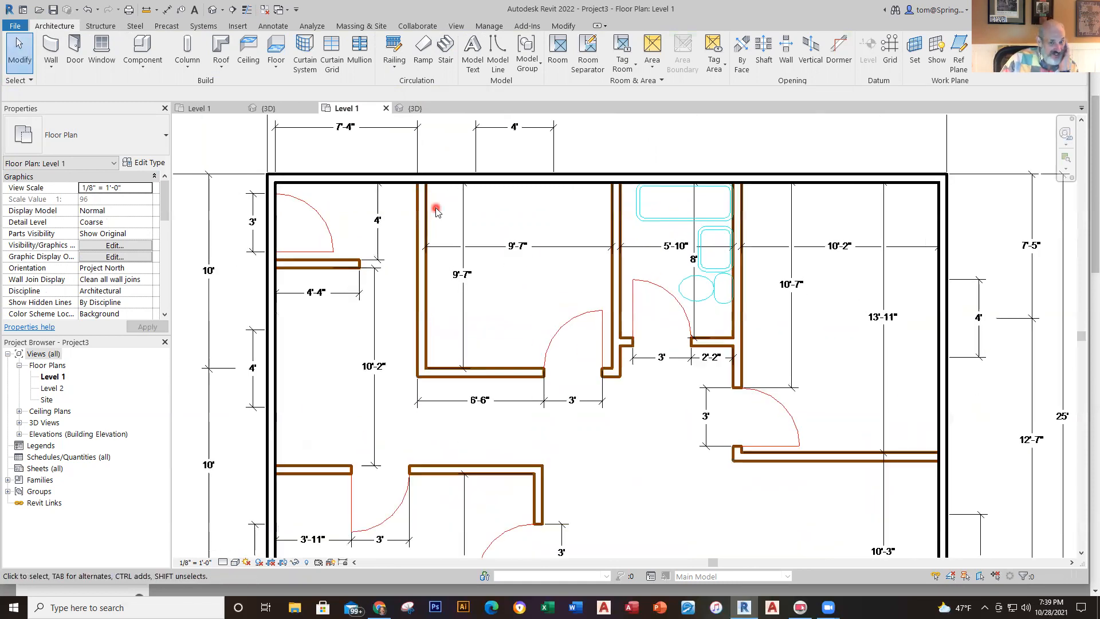
{"action": "scroll", "coordinate": [436, 211], "scroll_direction": "up", "scroll_amount": 1}
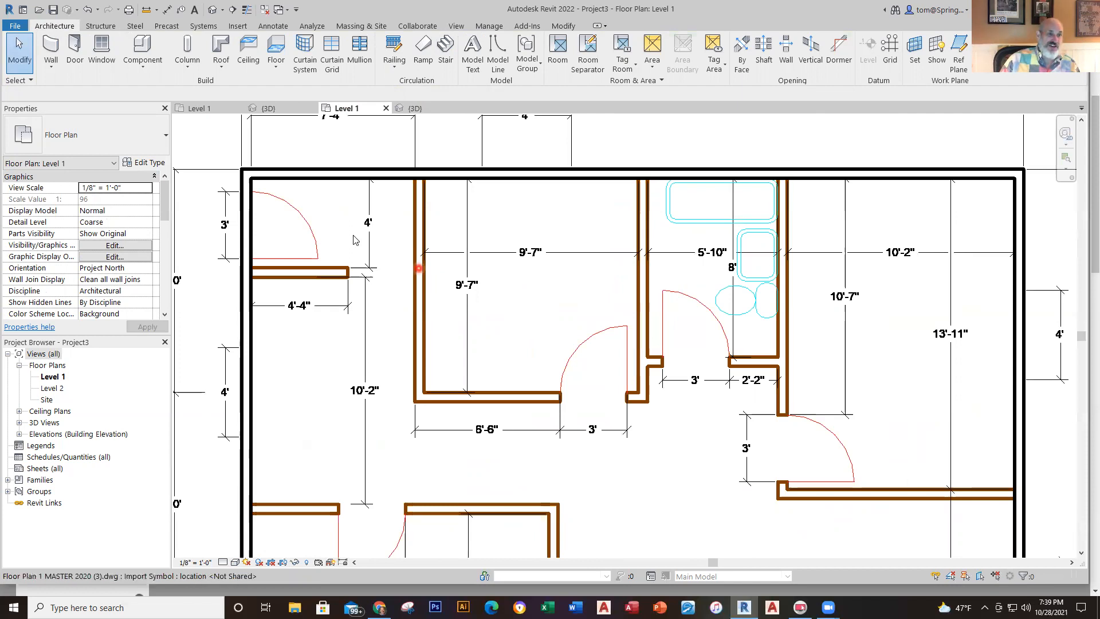
Step: Trace the 4'-4" partition south of the northwest door with an architectural Interior Wall - 5", using Wall Centerline as the location line
{"action": "left_click", "coordinate": [52, 67]}
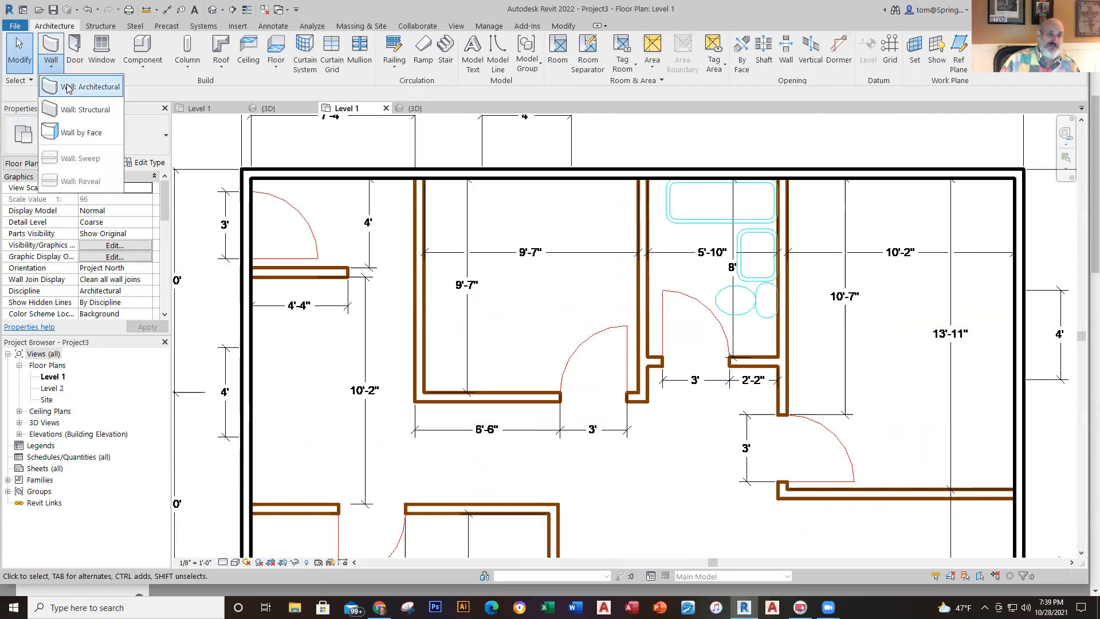
{"action": "left_click", "coordinate": [86, 86]}
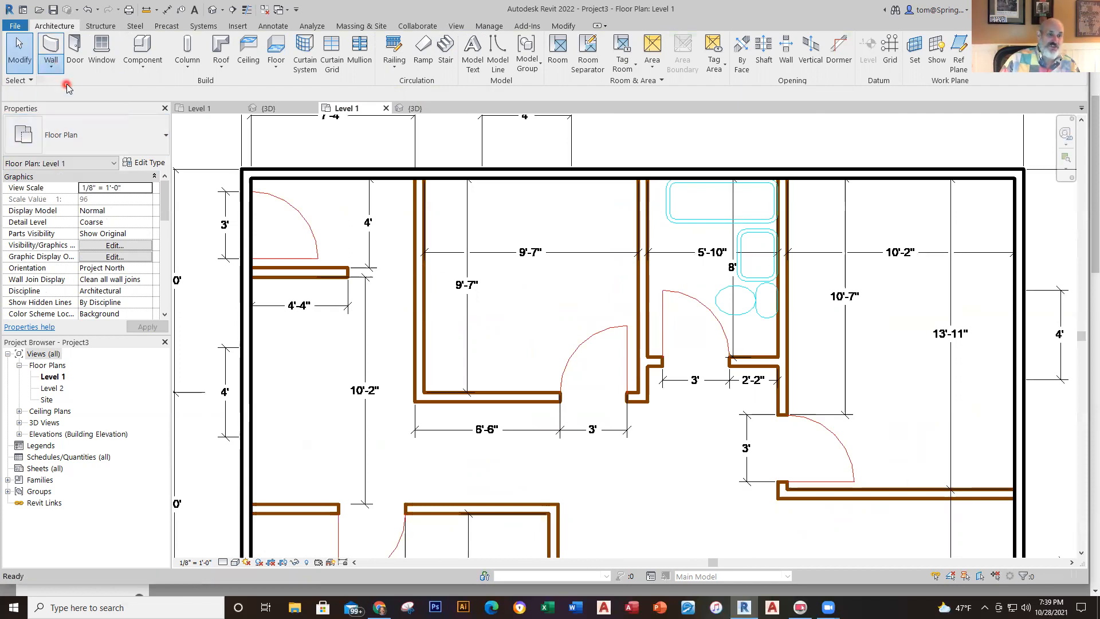
{"action": "left_click", "coordinate": [161, 134]}
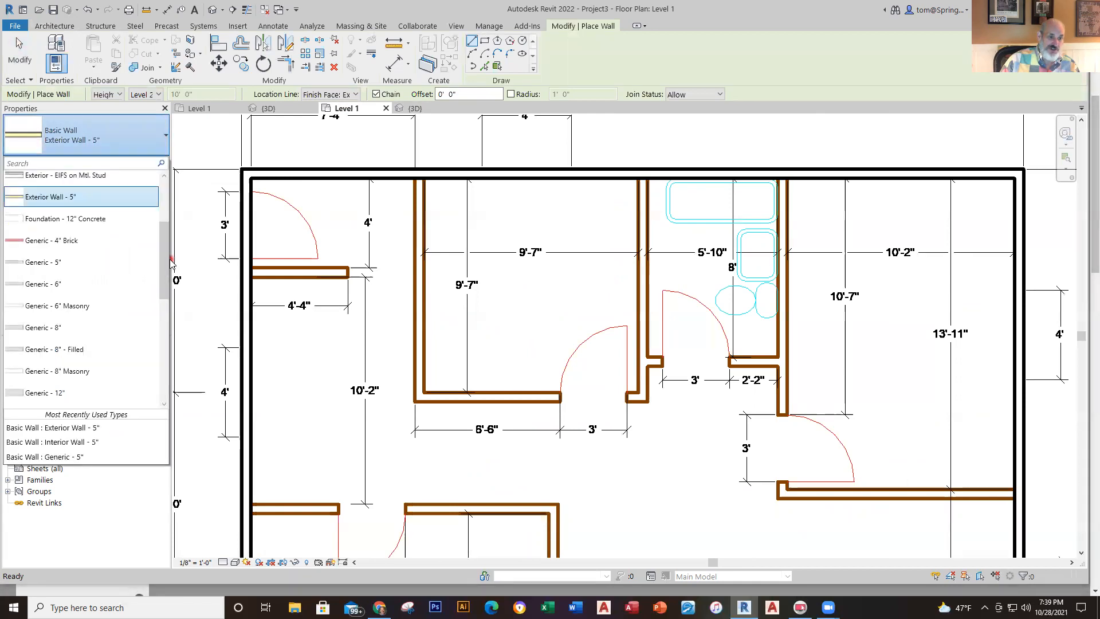
{"action": "left_click_drag", "start_coordinate": [164, 263], "coordinate": [160, 364]}
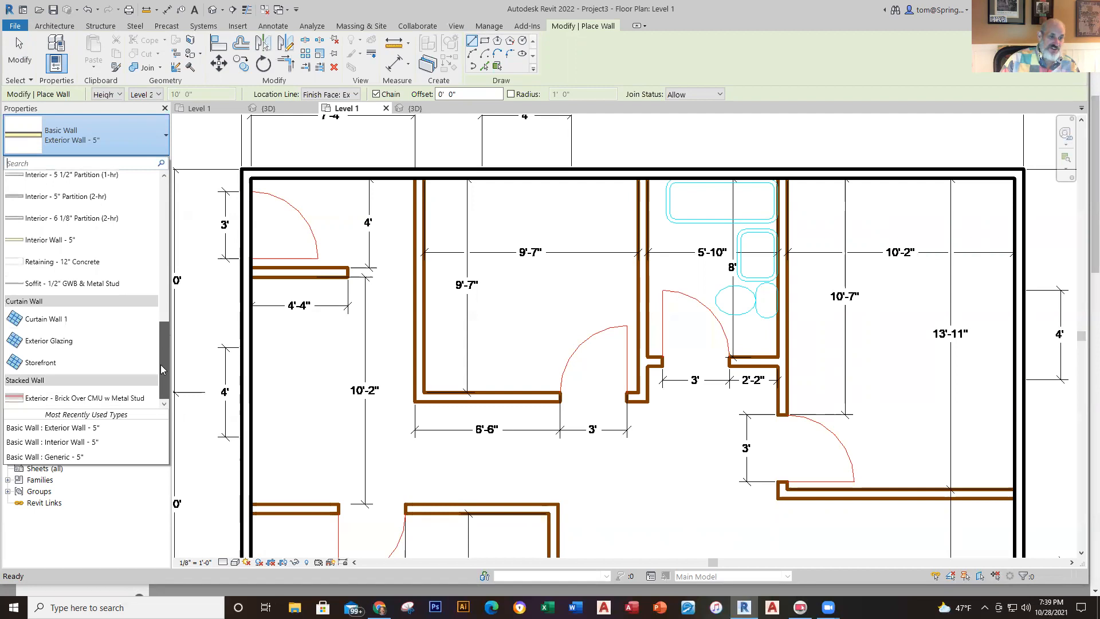
{"action": "left_click", "coordinate": [57, 240]}
{"action": "scroll", "coordinate": [292, 283], "scroll_direction": "up", "scroll_amount": 2}
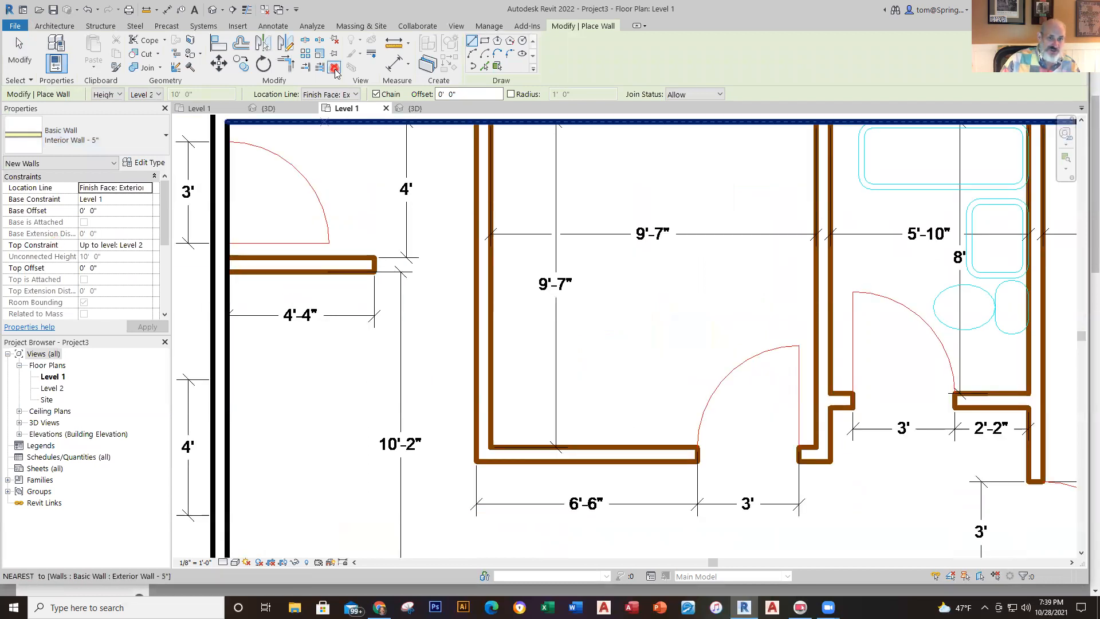
{"action": "left_click", "coordinate": [359, 94]}
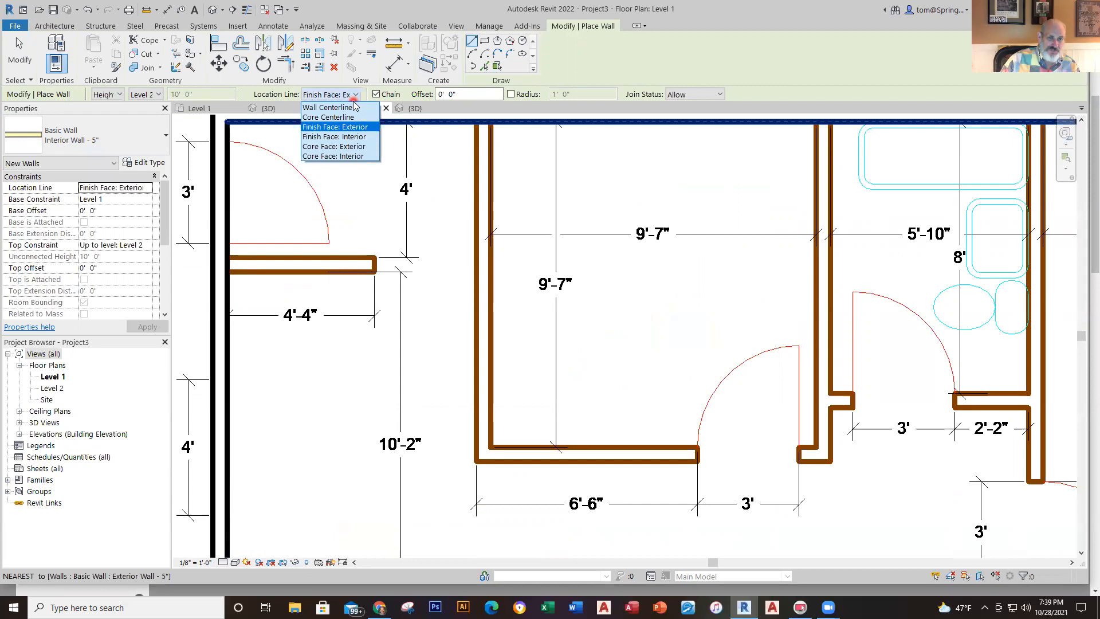
{"action": "left_click", "coordinate": [327, 107]}
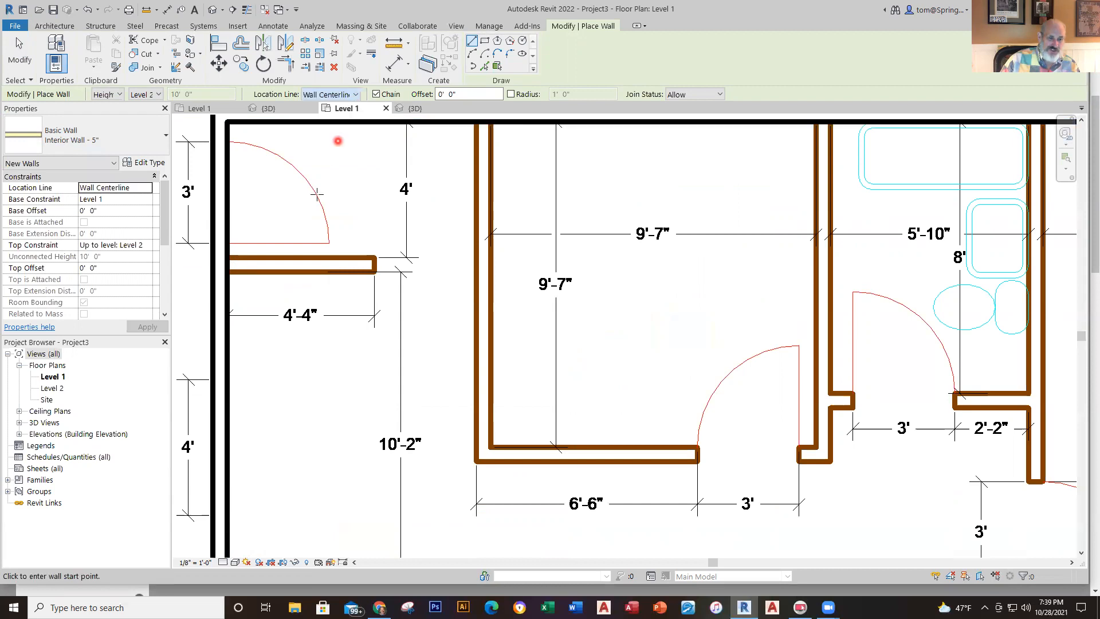
{"action": "left_click", "coordinate": [227, 264]}
{"action": "left_click", "coordinate": [373, 264]}
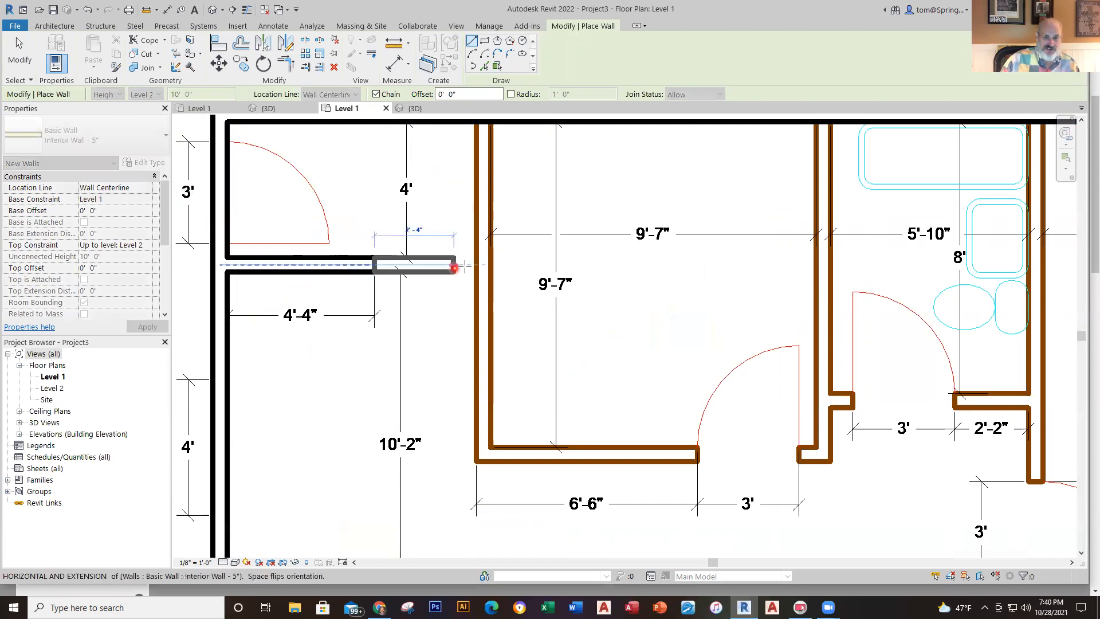
{"action": "key", "text": "Escape"}
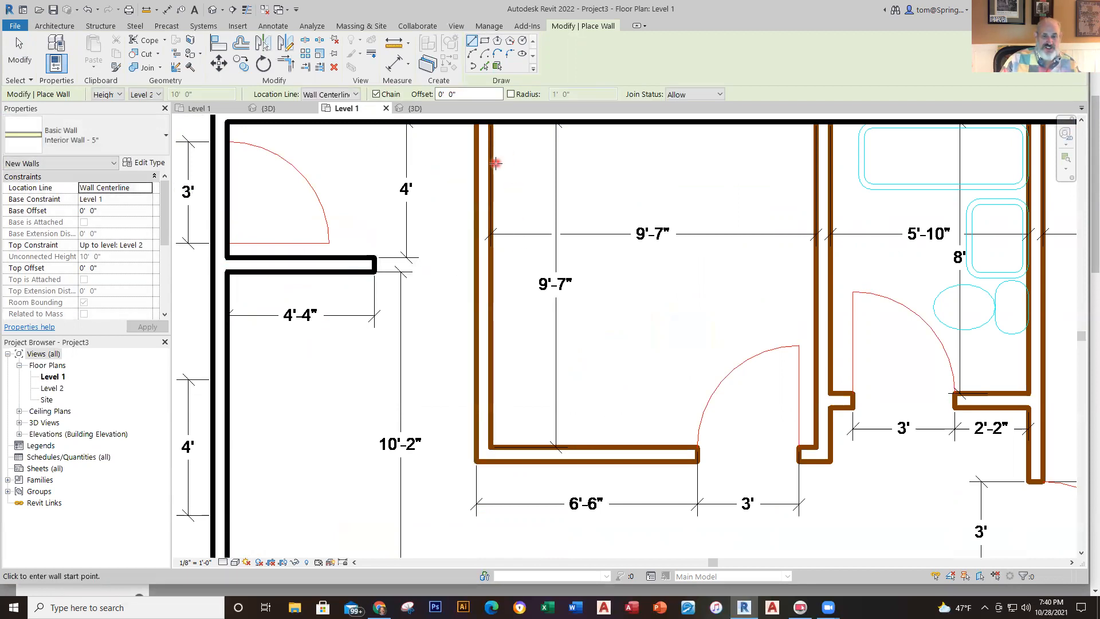
Step: Trace the west, south and east walls of the 9'-7" square room as one chain from the north exterior wall, running across its door opening
{"action": "middle_click_drag", "start_coordinate": [511, 173], "coordinate": [507, 210]}
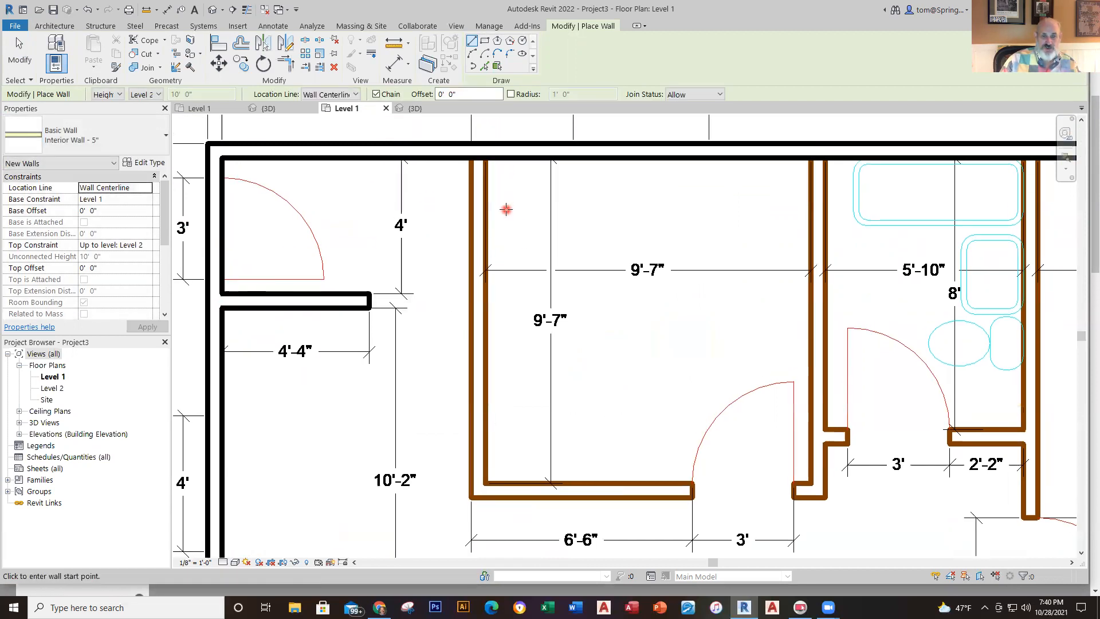
{"action": "left_click", "coordinate": [478, 156]}
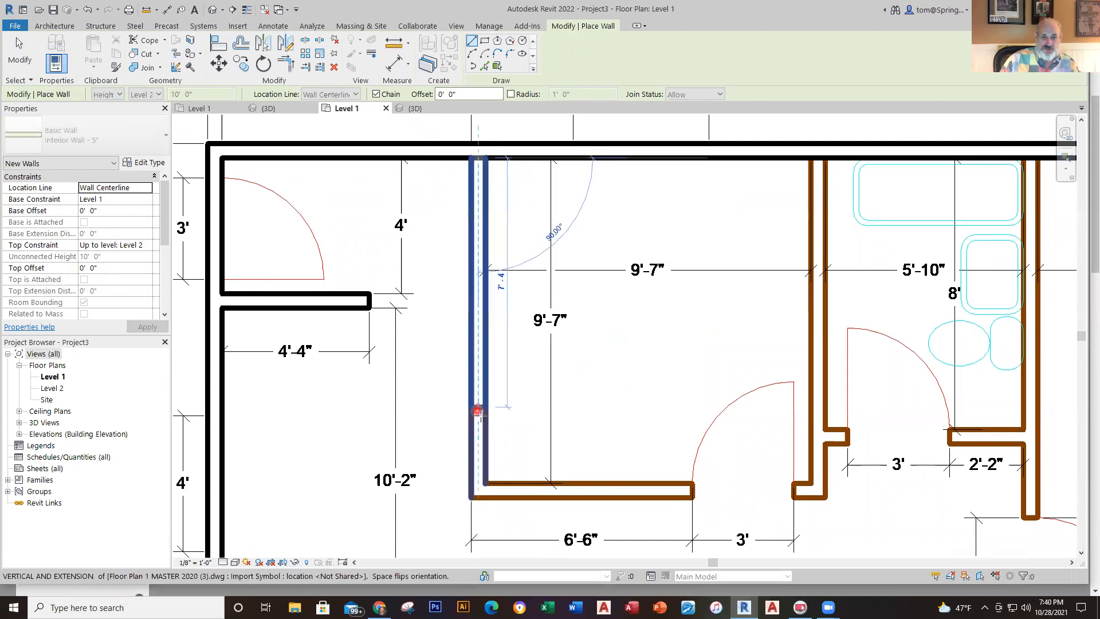
{"action": "left_click", "coordinate": [480, 488]}
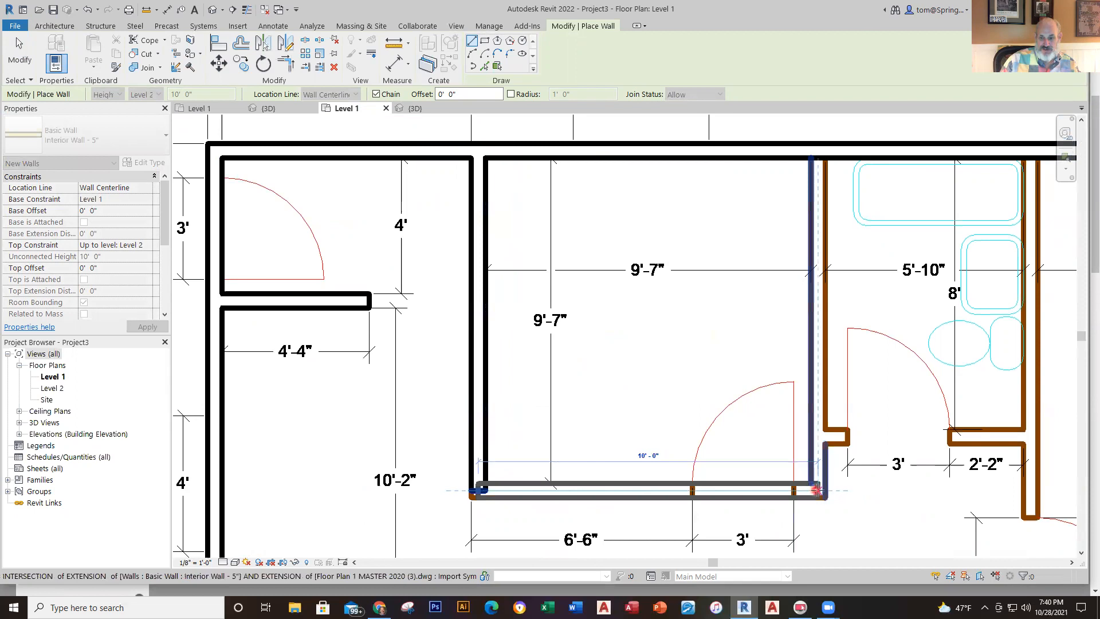
{"action": "left_click", "coordinate": [816, 490]}
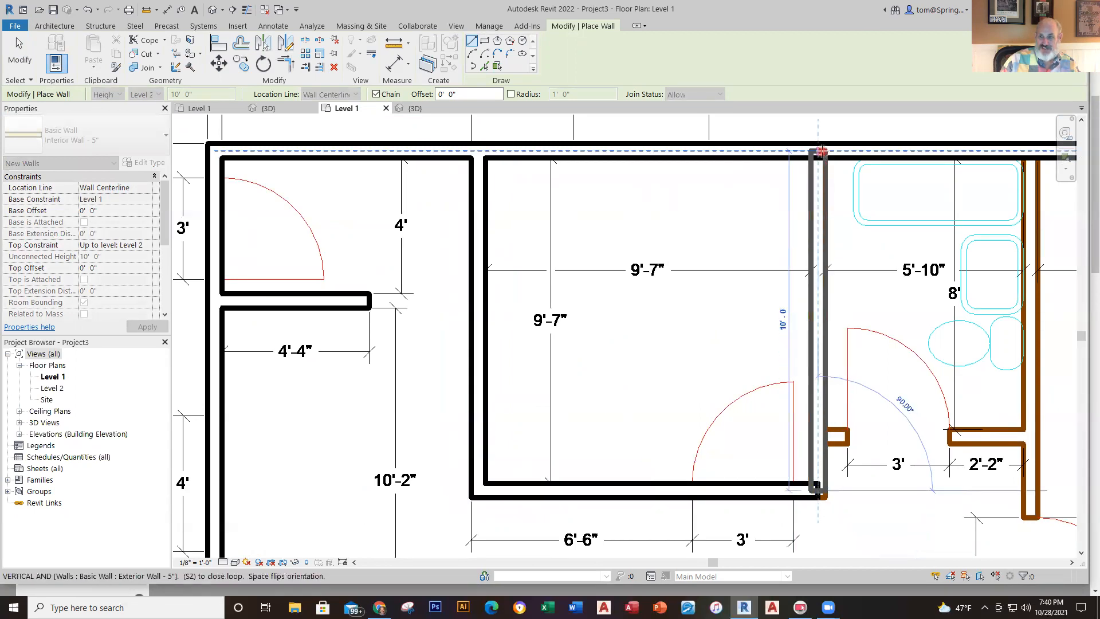
{"action": "left_click", "coordinate": [822, 151]}
{"action": "key", "text": "Escape"}
Step: Trace the northeast room's west wall south across its door opening, continuing with its south wall east to the exterior wall
{"action": "scroll", "coordinate": [1059, 360], "scroll_direction": "down", "scroll_amount": 1}
{"action": "middle_click_drag", "start_coordinate": [1060, 359], "coordinate": [814, 339]}
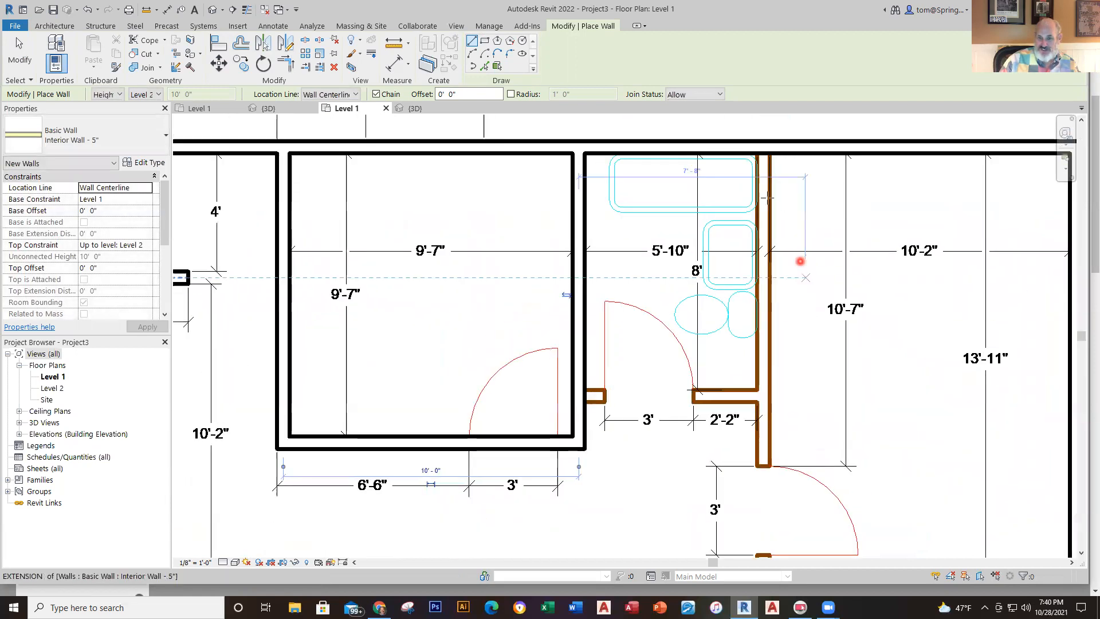
{"action": "left_click", "coordinate": [764, 155]}
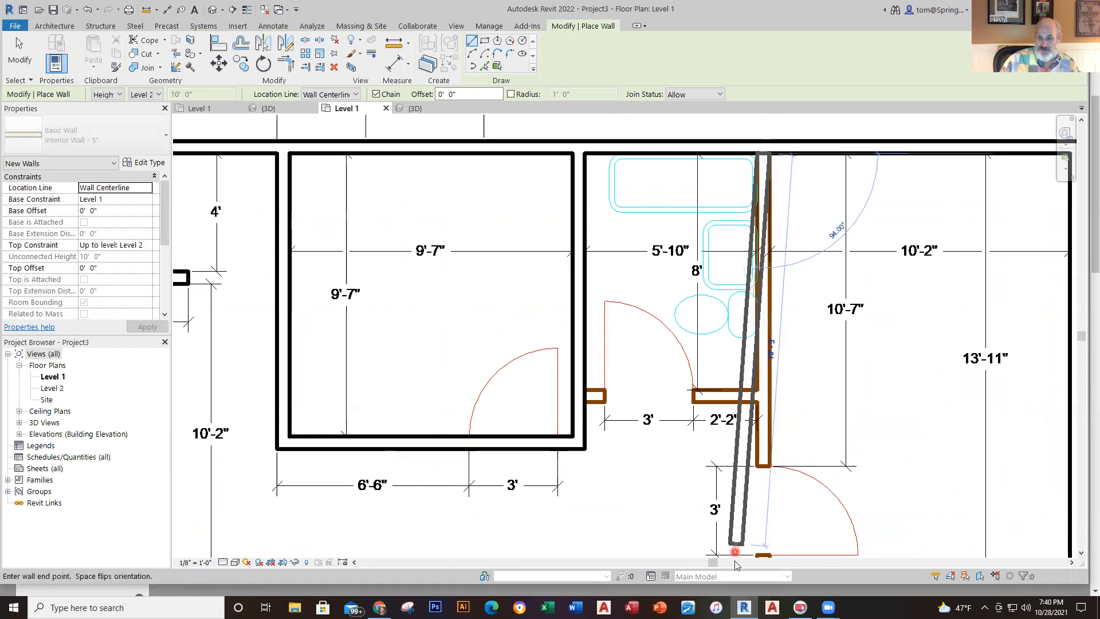
{"action": "scroll", "coordinate": [808, 522], "scroll_direction": "down", "scroll_amount": 1}
{"action": "middle_click_drag", "start_coordinate": [808, 523], "coordinate": [765, 326]}
{"action": "left_click", "coordinate": [731, 376]}
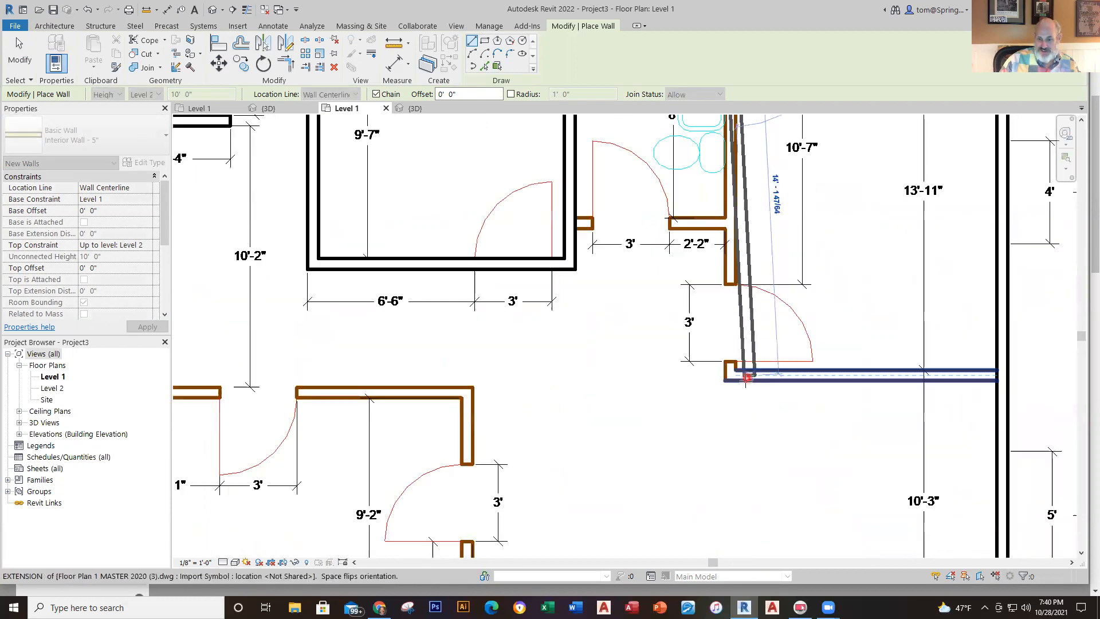
{"action": "left_click", "coordinate": [732, 377]}
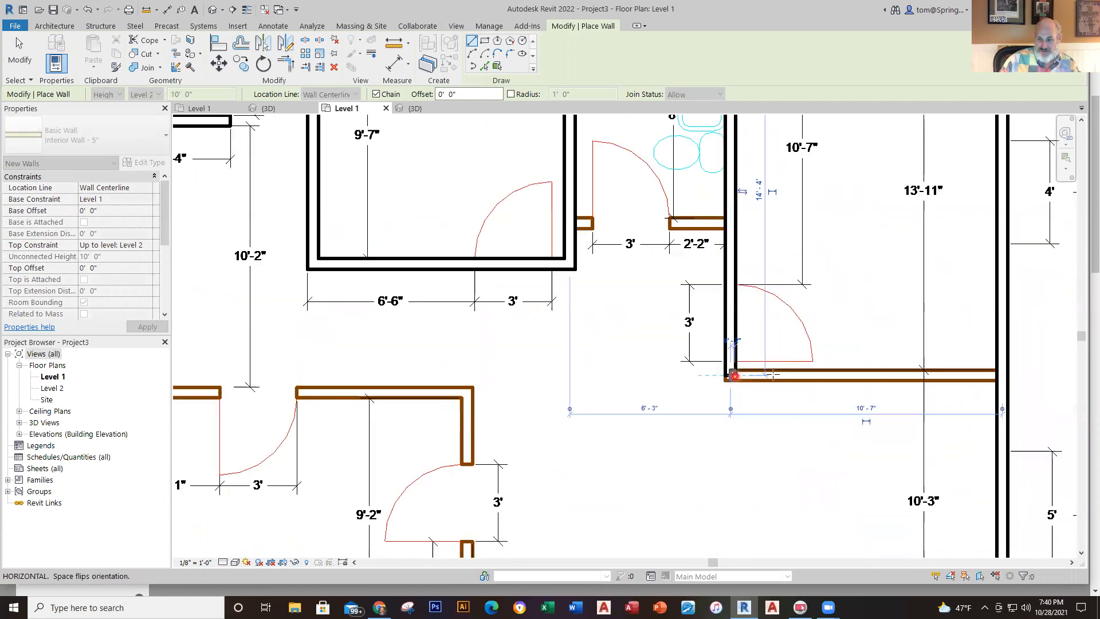
{"action": "left_click", "coordinate": [998, 380]}
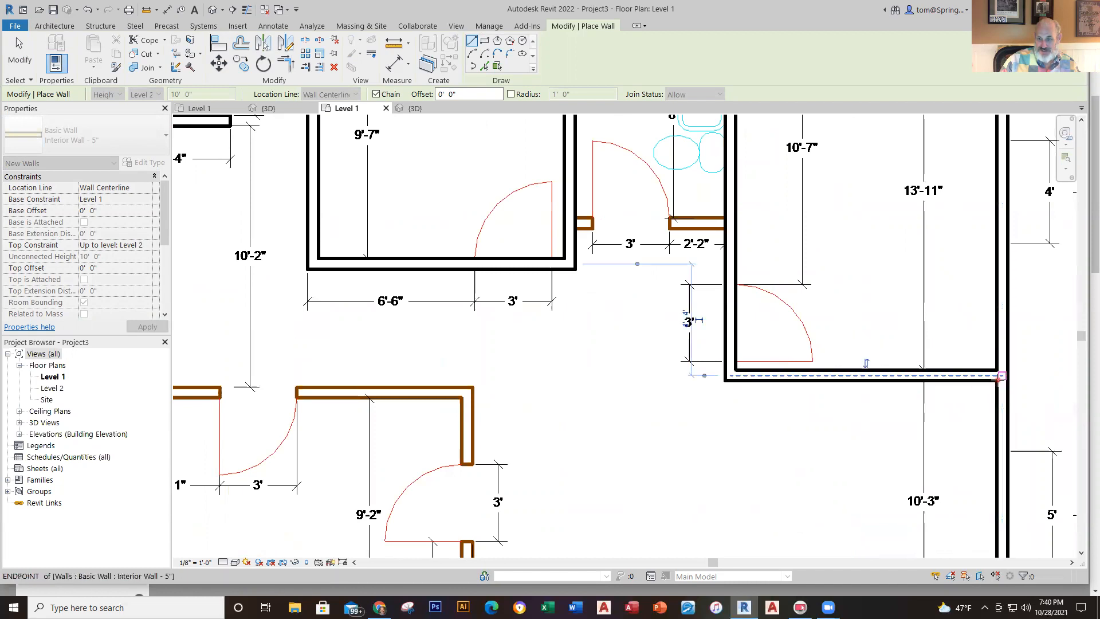
{"action": "key", "text": "Escape"}
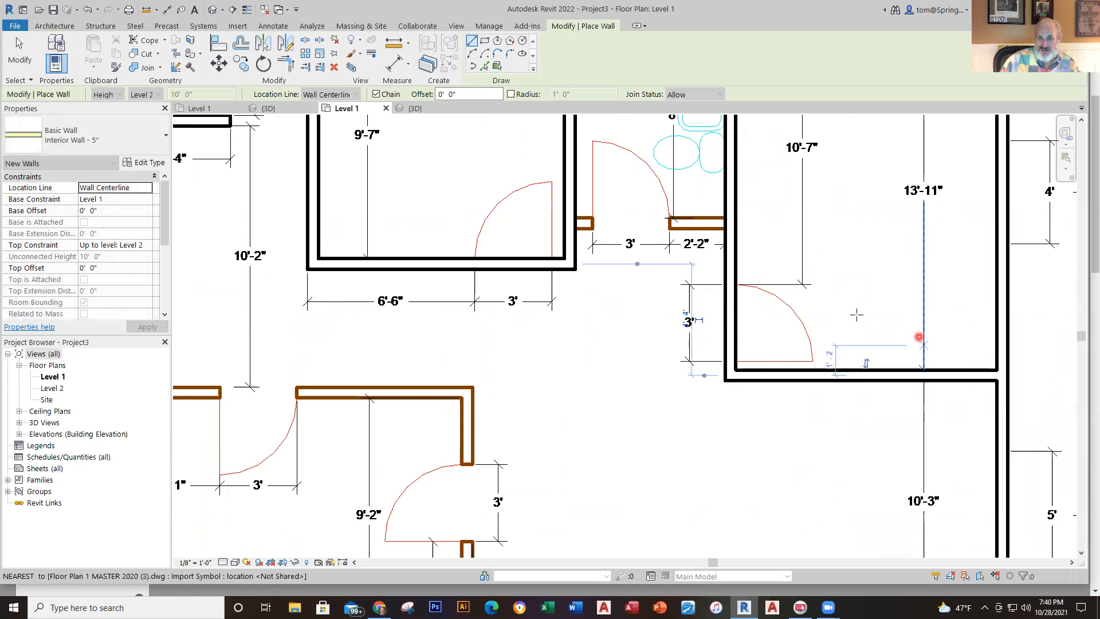
Step: Trace the bathroom's south wall across its door opening, between the walls of the two neighbouring rooms
{"action": "left_click", "coordinate": [577, 224]}
{"action": "left_click", "coordinate": [724, 225]}
{"action": "key", "text": "Escape"}
Step: Trace the southwest room's east wall north from the south exterior wall, continuing with its north wall to the west exterior wall, across both door openings
{"action": "scroll", "coordinate": [668, 516], "scroll_direction": "down", "scroll_amount": 2}
{"action": "middle_click_drag", "start_coordinate": [692, 486], "coordinate": [741, 287]}
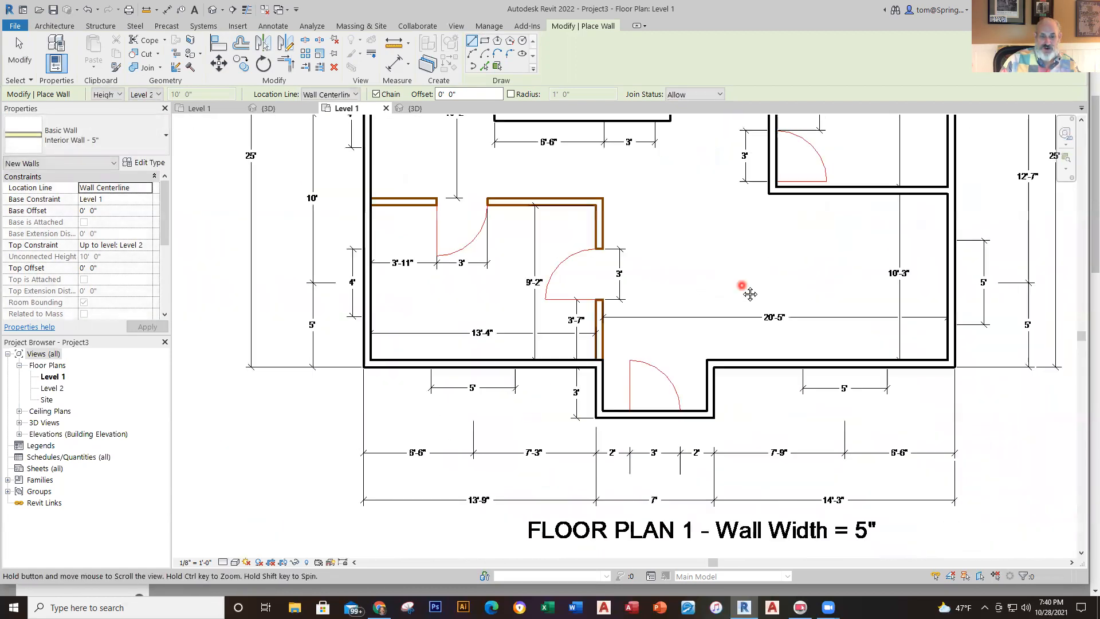
{"action": "scroll", "coordinate": [600, 364], "scroll_direction": "up", "scroll_amount": 2}
{"action": "scroll", "coordinate": [638, 454], "scroll_direction": "down", "scroll_amount": 2}
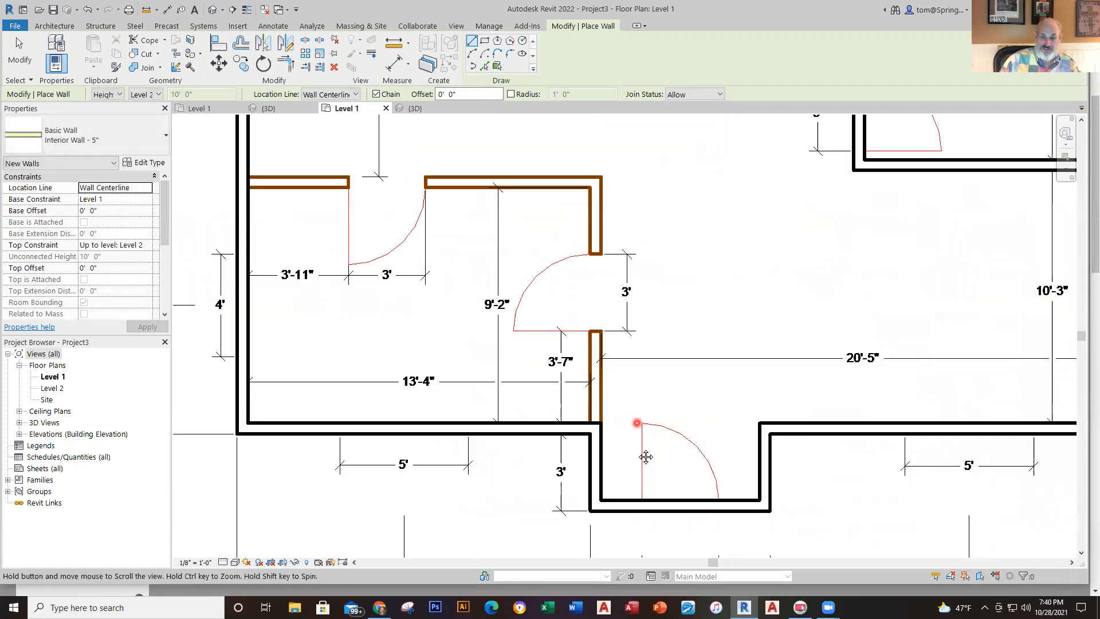
{"action": "scroll", "coordinate": [616, 432], "scroll_direction": "up", "scroll_amount": 3}
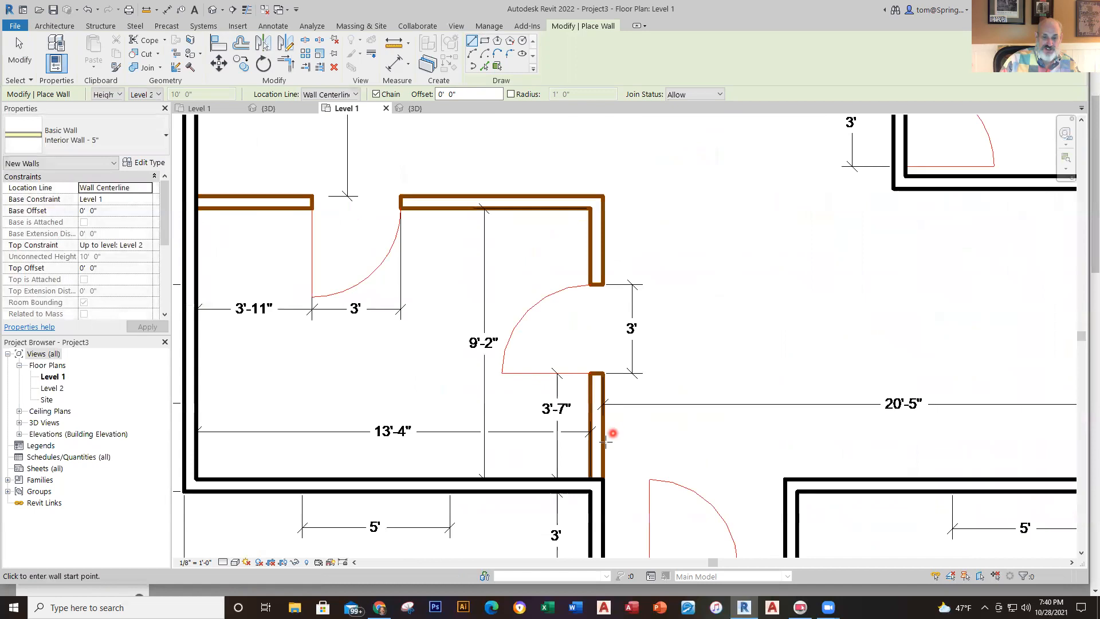
{"action": "left_click", "coordinate": [597, 475]}
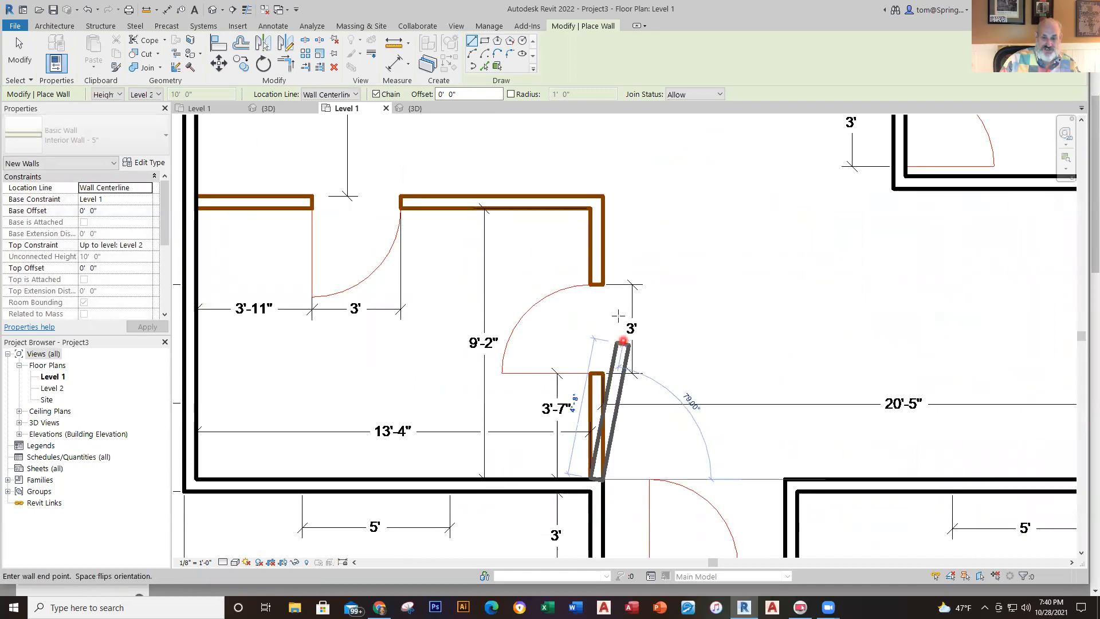
{"action": "left_click", "coordinate": [594, 203]}
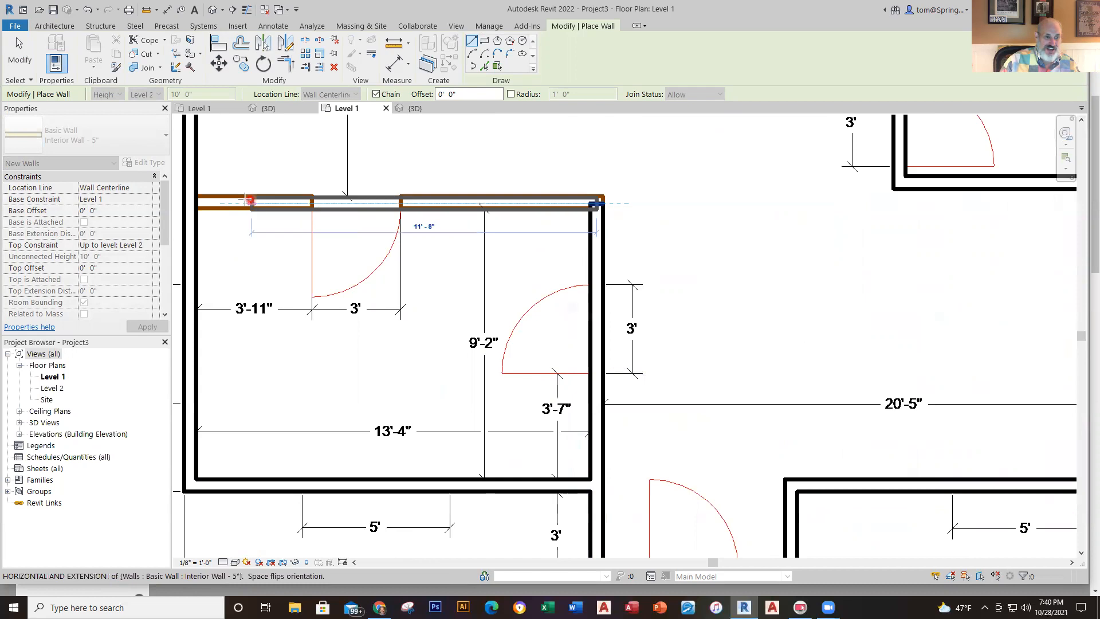
{"action": "left_click", "coordinate": [177, 202]}
{"action": "key", "text": "Escape"}
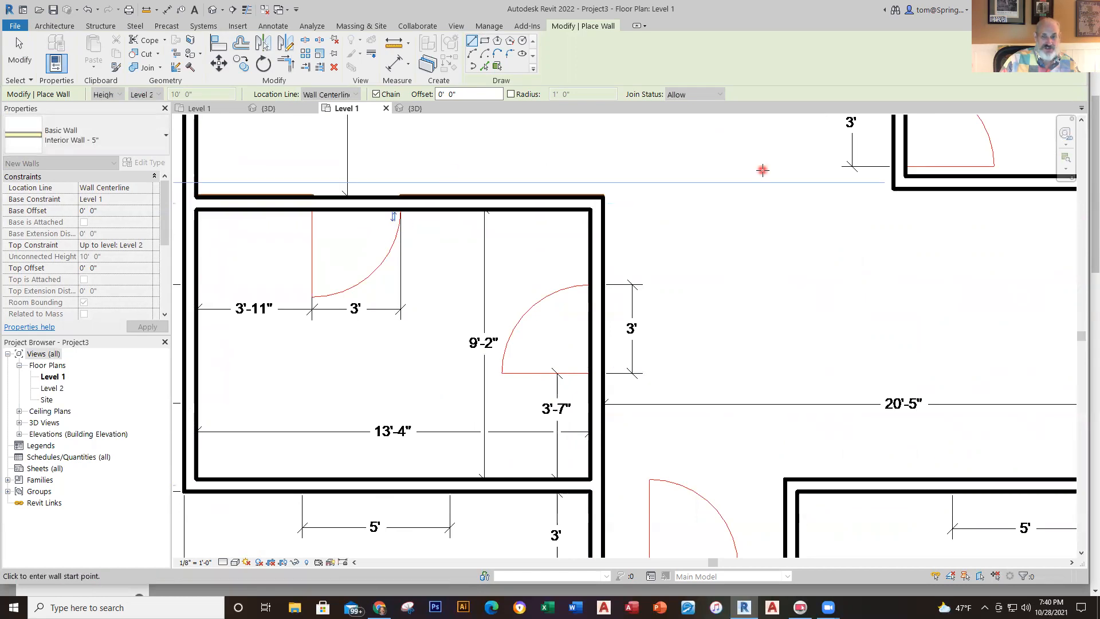
{"action": "key", "text": "Escape"}
Step: Examine how the southwest room's north wall lines up with the linked drawing near its northeast corner
{"action": "scroll", "coordinate": [546, 220], "scroll_direction": "up", "scroll_amount": 2}
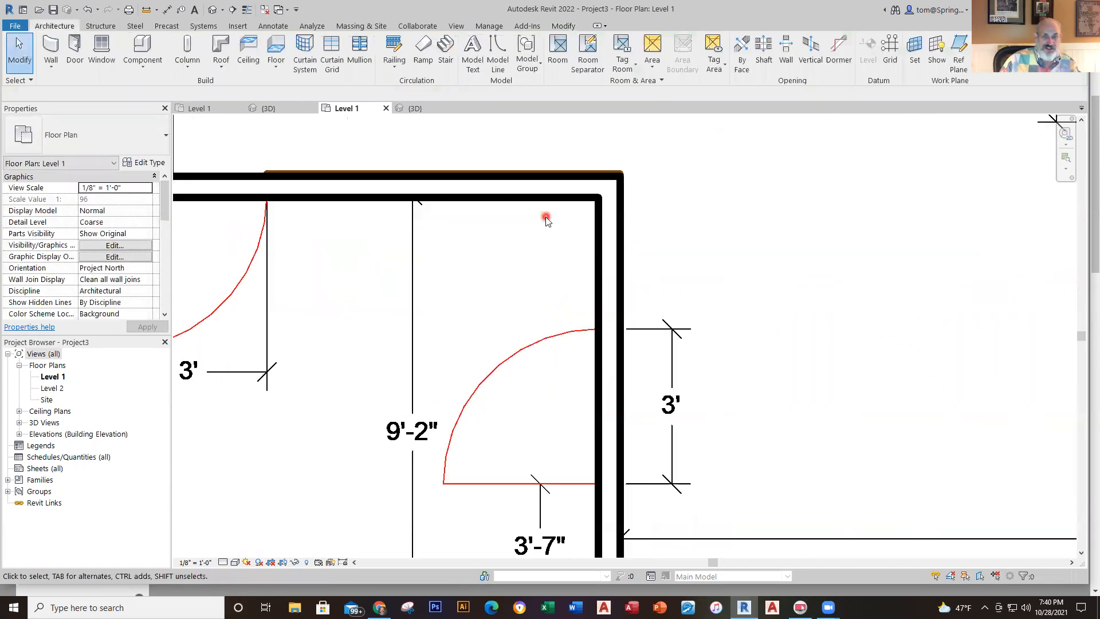
{"action": "scroll", "coordinate": [546, 220], "scroll_direction": "down", "scroll_amount": 2}
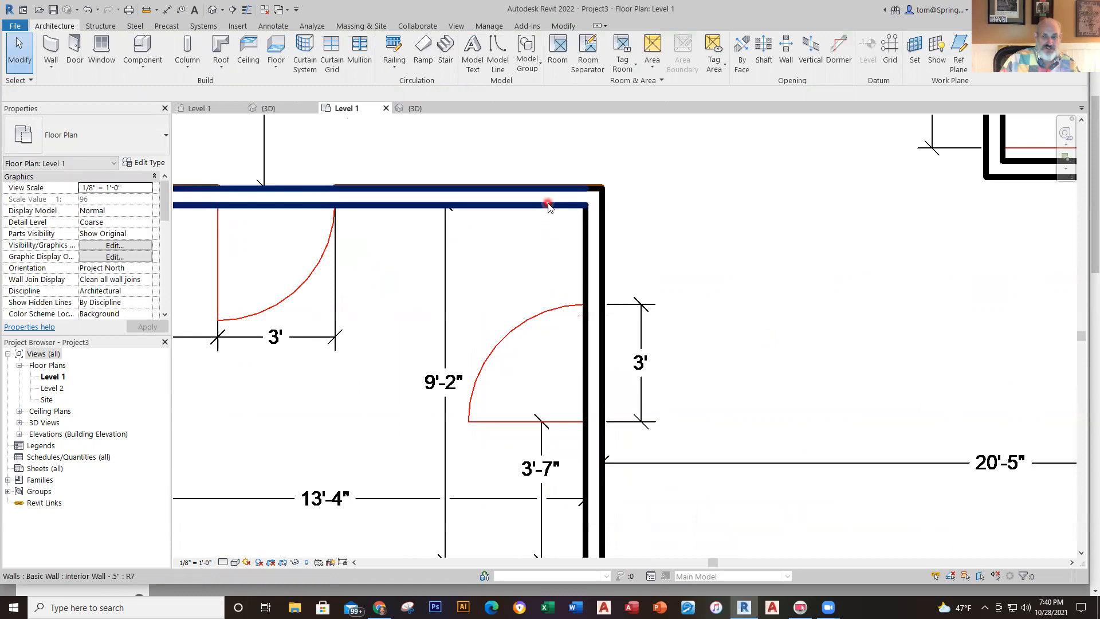
{"action": "left_click", "coordinate": [549, 207]}
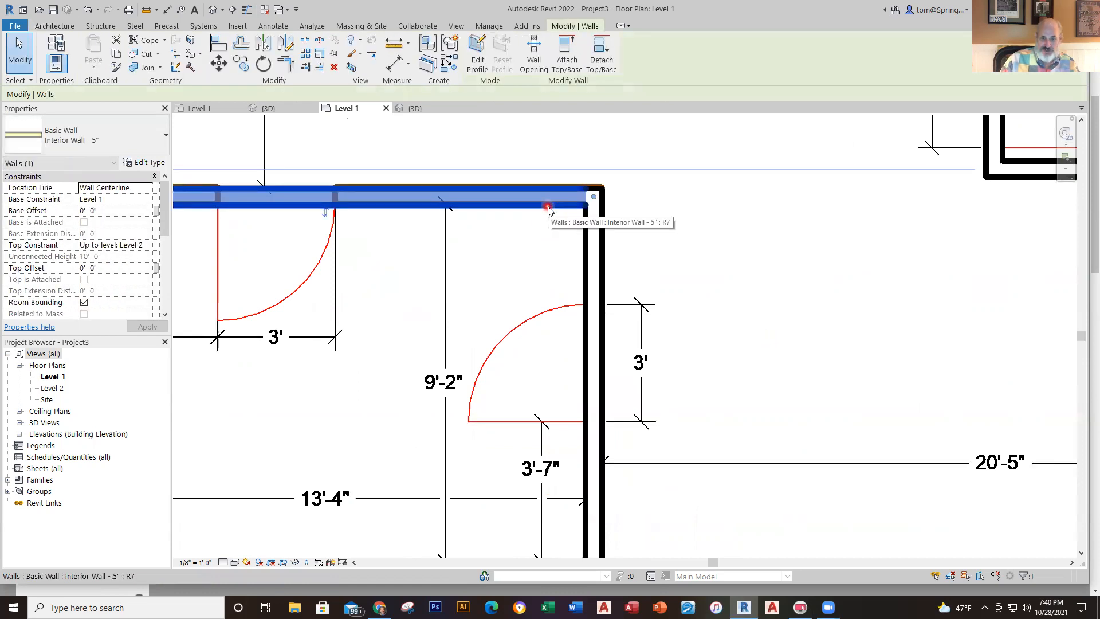
{"action": "key", "text": "Escape"}
{"action": "scroll", "coordinate": [674, 285], "scroll_direction": "down", "scroll_amount": 6}
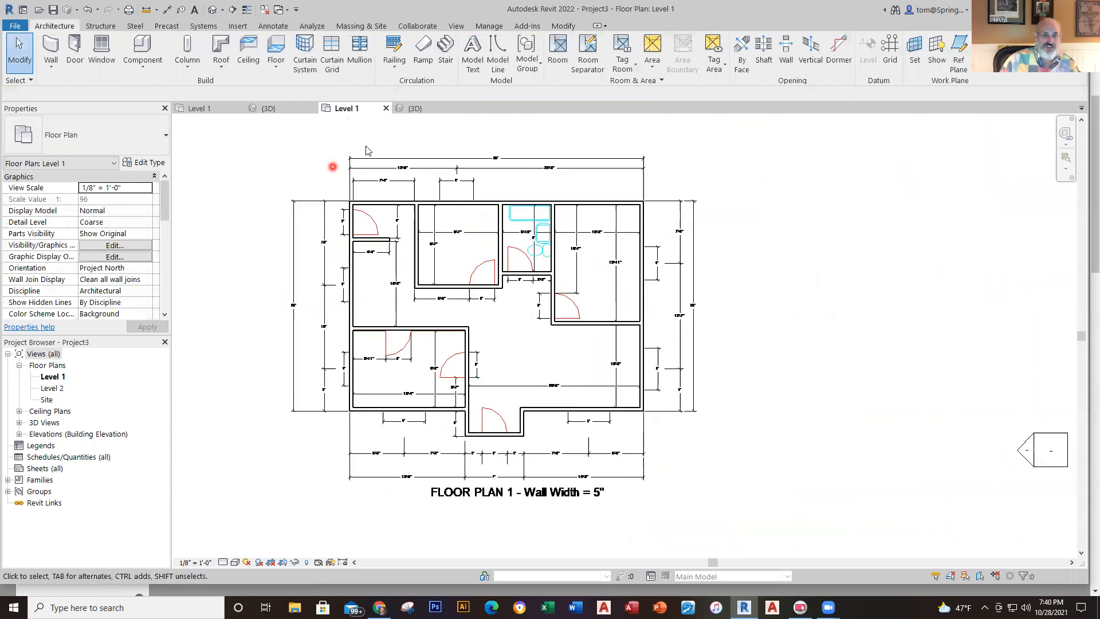
Step: Inspect the interior walls from several angles in the 3D view, ending back on the Level 1 plan
{"action": "left_click", "coordinate": [409, 109]}
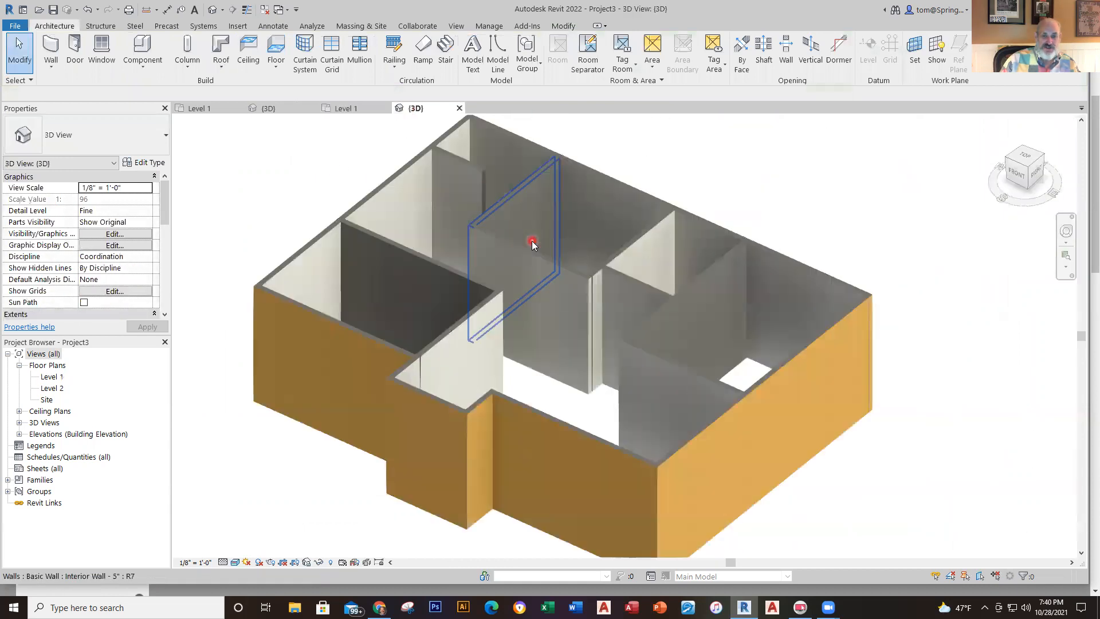
{"action": "scroll", "coordinate": [533, 243], "scroll_direction": "up", "scroll_amount": 4}
{"action": "scroll", "coordinate": [831, 278], "scroll_direction": "down", "scroll_amount": 3}
{"action": "scroll", "coordinate": [954, 237], "scroll_direction": "down", "scroll_amount": 2}
{"action": "middle_click_drag", "start_coordinate": [996, 278], "coordinate": [836, 398], "text": "shift"}
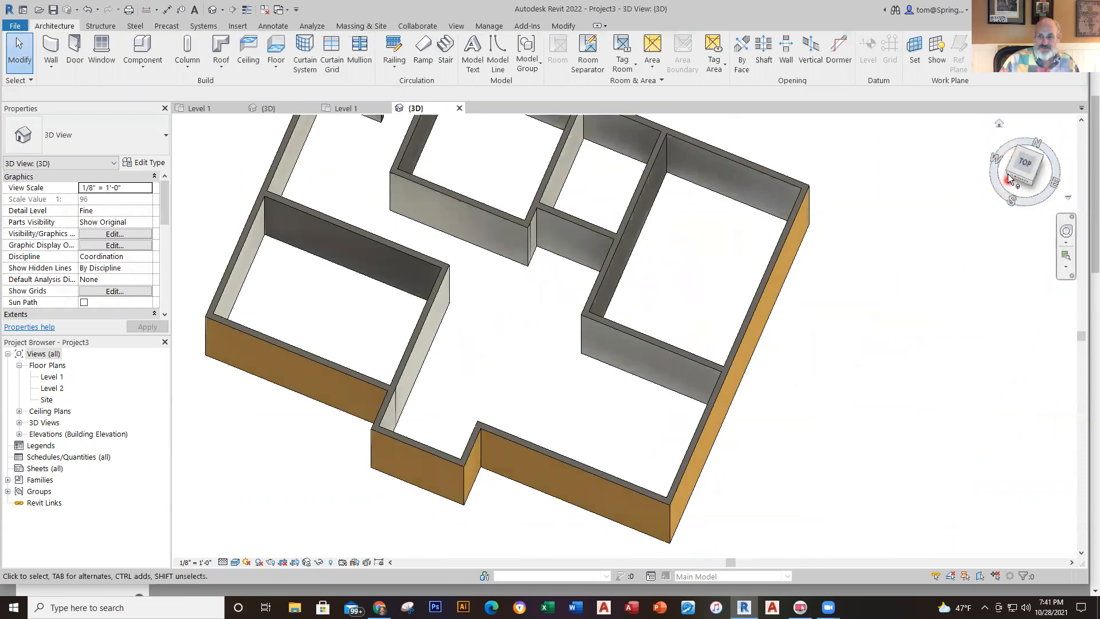
{"action": "left_click", "coordinate": [1008, 170]}
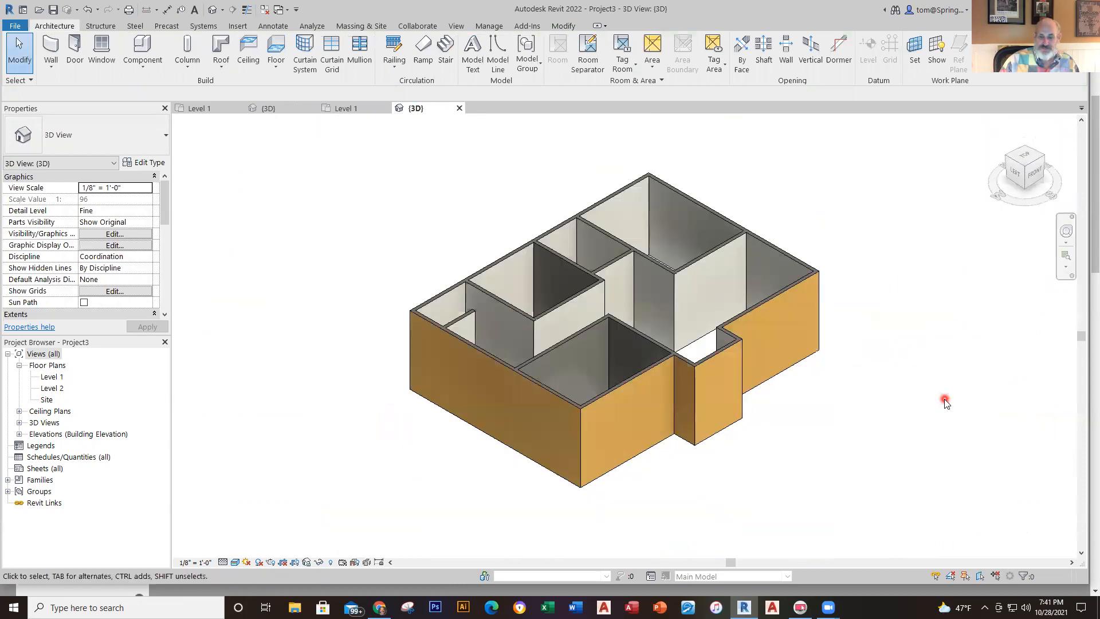
{"action": "scroll", "coordinate": [596, 369], "scroll_direction": "up", "scroll_amount": 3}
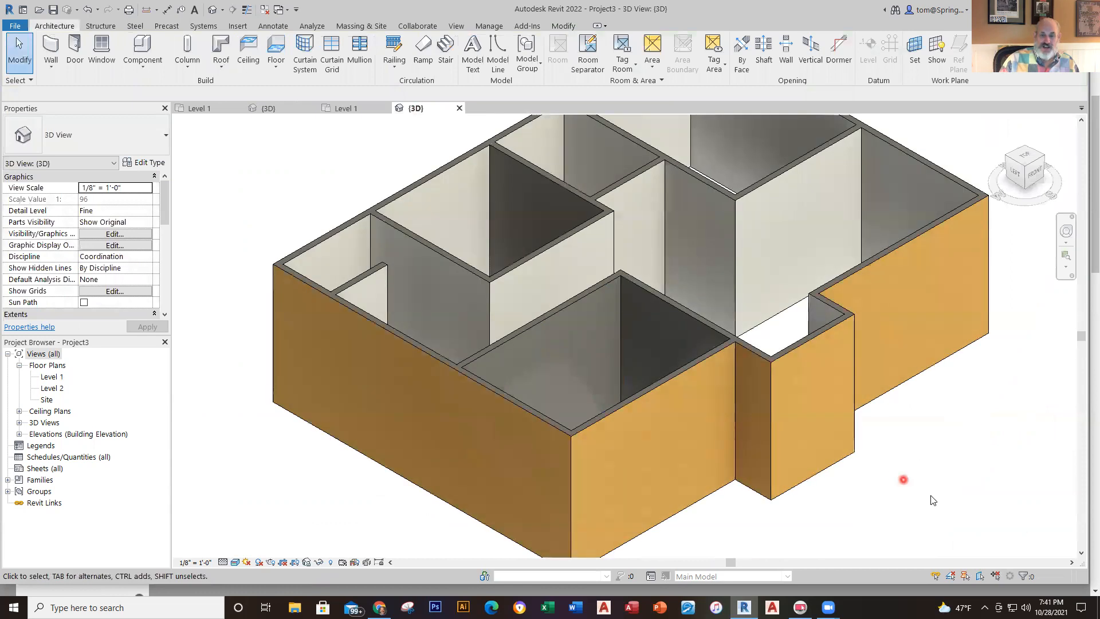
{"action": "middle_click_drag", "start_coordinate": [949, 520], "coordinate": [872, 560], "text": "shift"}
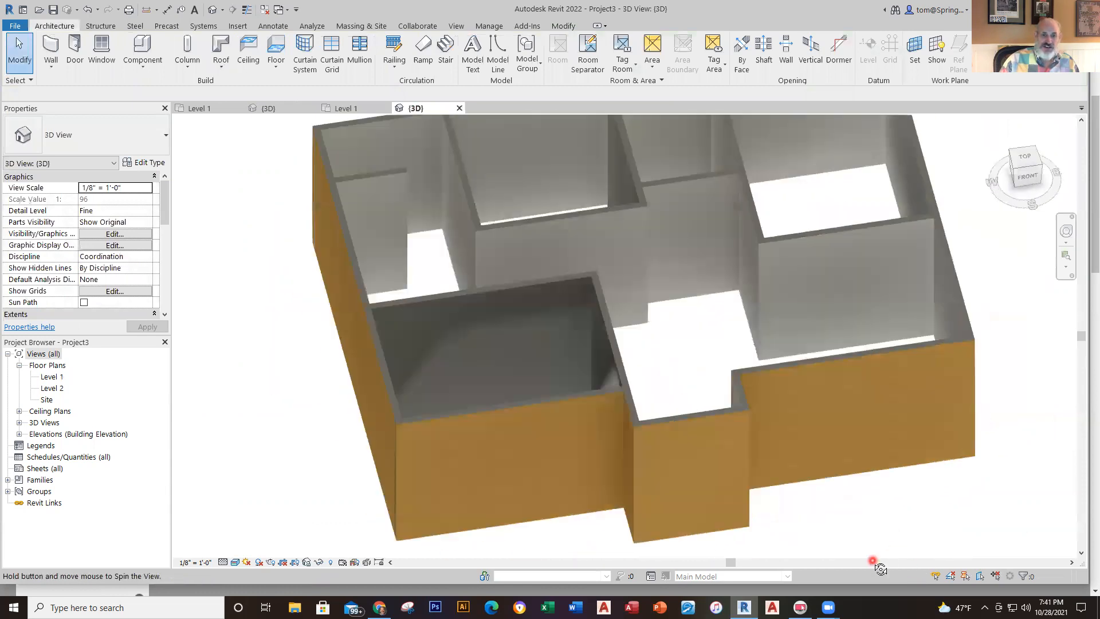
{"action": "left_click", "coordinate": [346, 109]}
{"action": "scroll", "coordinate": [416, 230], "scroll_direction": "up", "scroll_amount": 3}
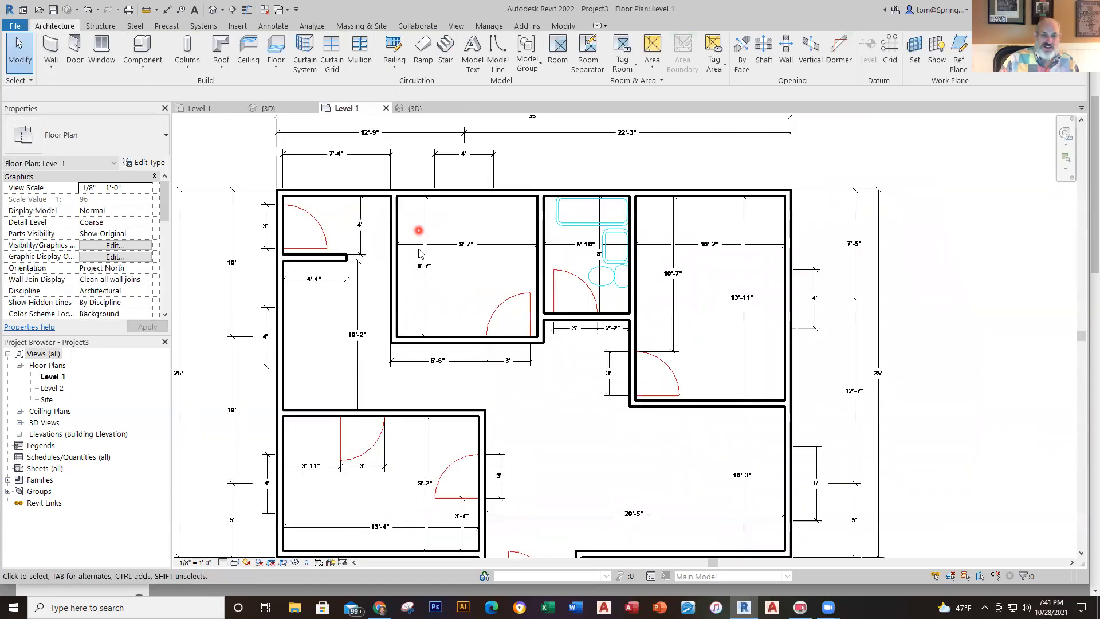
Step: Place a Single-Flush 36" x 80" door in the west exterior wall at the linked drawing's northwest door opening
{"action": "scroll", "coordinate": [348, 282], "scroll_direction": "up", "scroll_amount": 2}
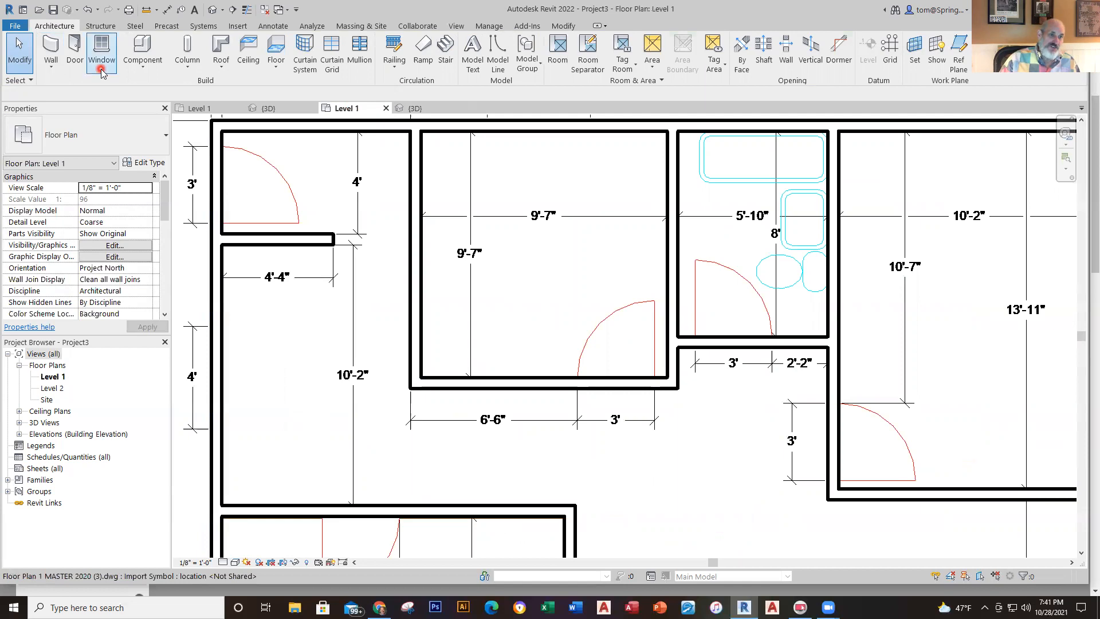
{"action": "left_click", "coordinate": [76, 50]}
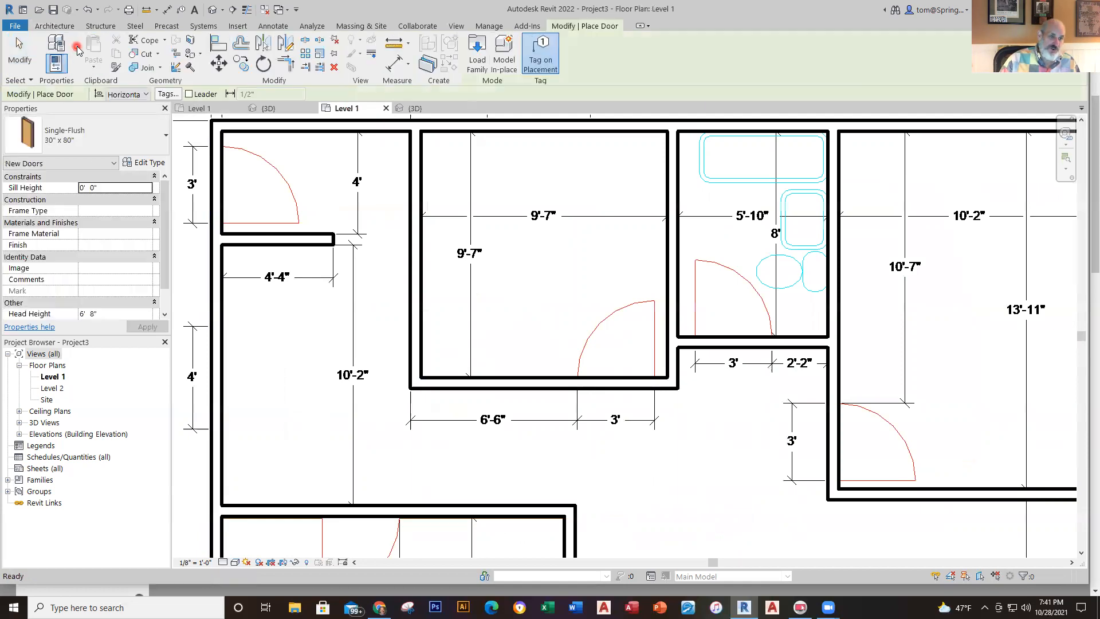
{"action": "left_click", "coordinate": [165, 143]}
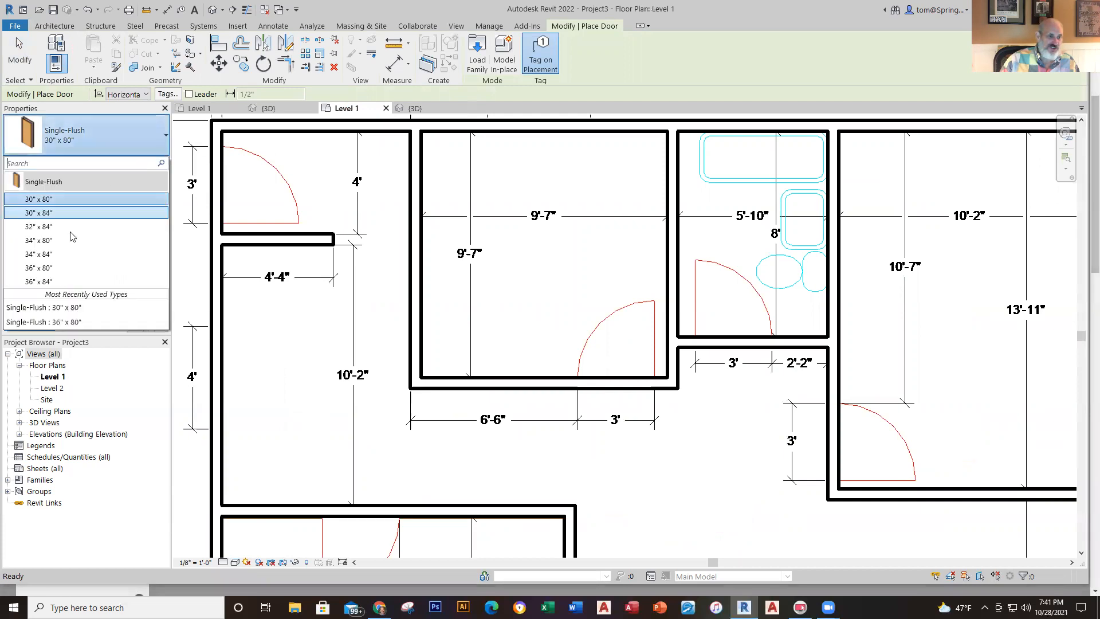
{"action": "left_click", "coordinate": [49, 268]}
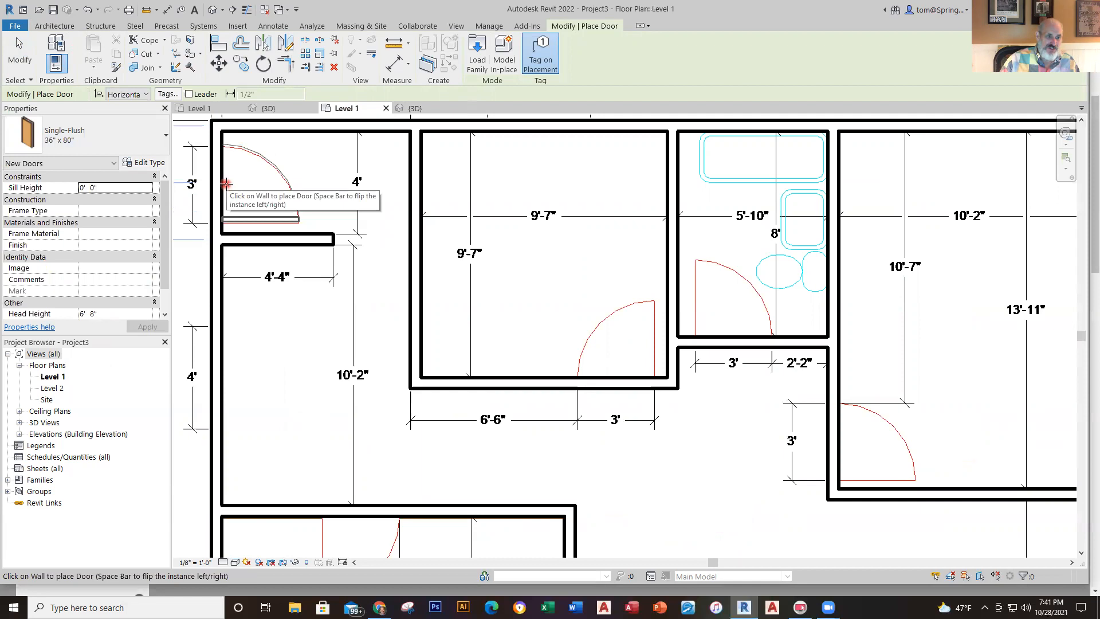
{"action": "left_click", "coordinate": [226, 185]}
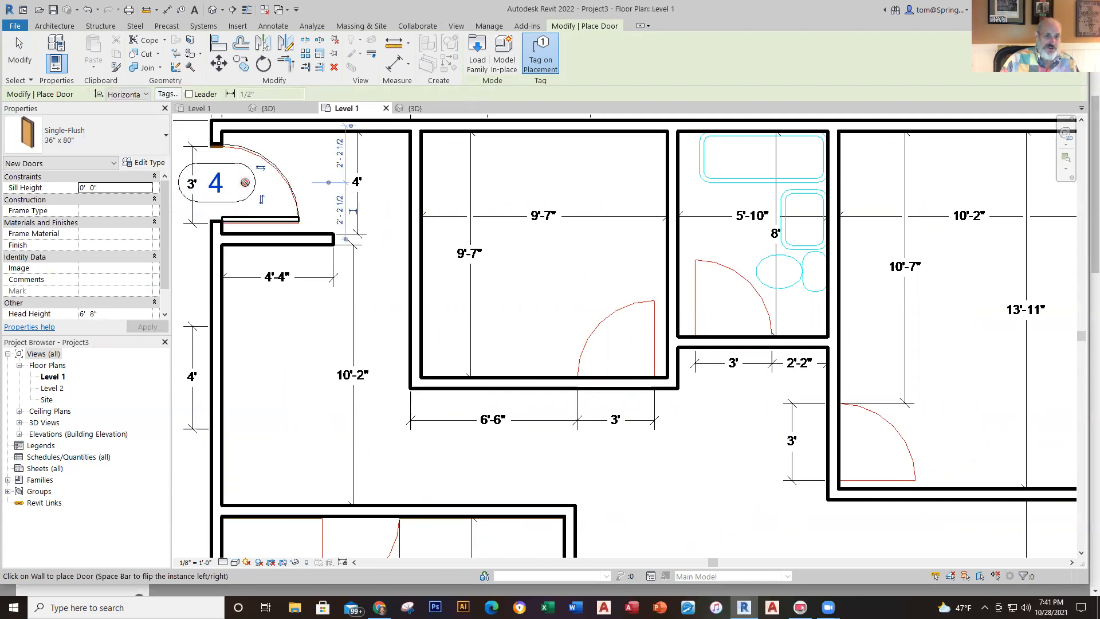
Step: Renumber the northwest exterior door's tag to 1 and finish placing doors
{"action": "scroll", "coordinate": [247, 175], "scroll_direction": "up", "scroll_amount": 2}
{"action": "middle_click_drag", "start_coordinate": [373, 163], "coordinate": [514, 180]}
{"action": "double_click", "coordinate": [351, 212]}
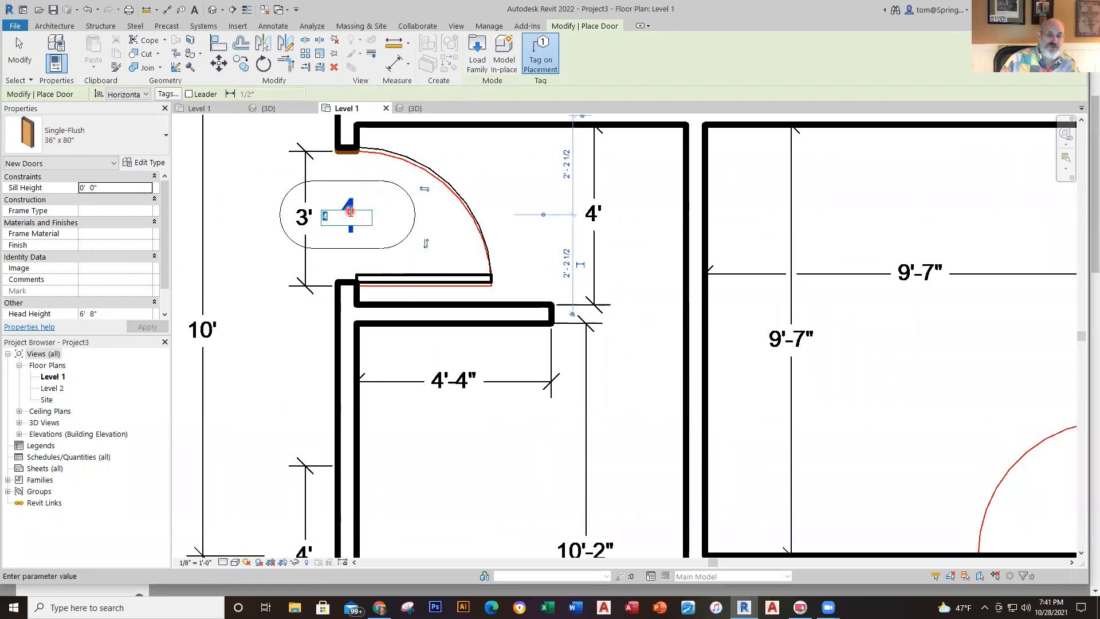
{"action": "type", "text": "1"}
{"action": "key", "text": "Return"}
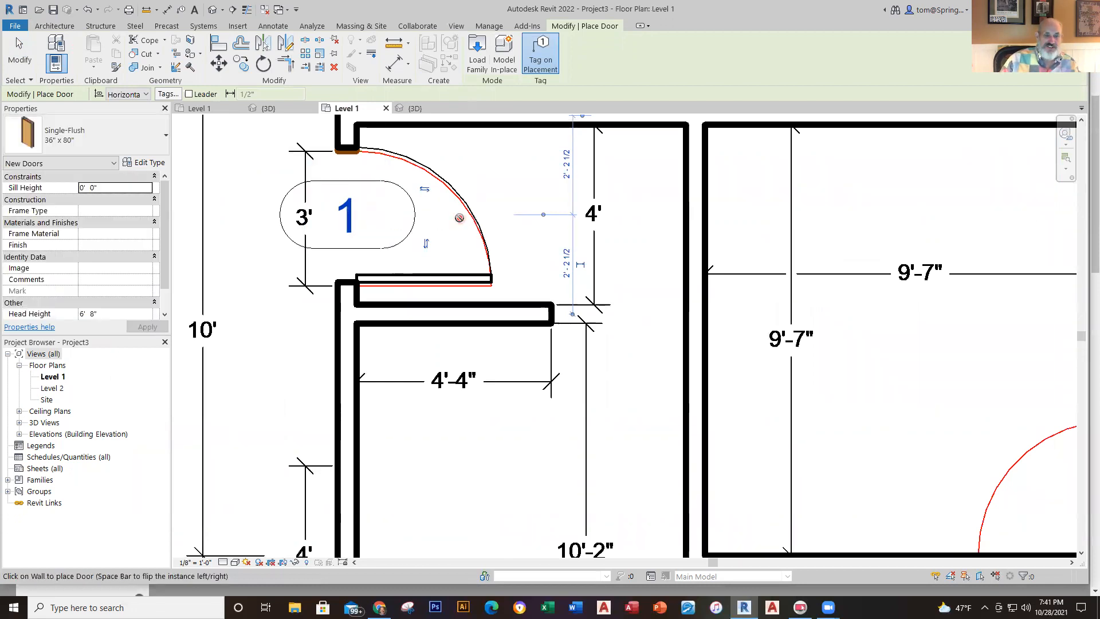
{"action": "key", "text": "Escape"}
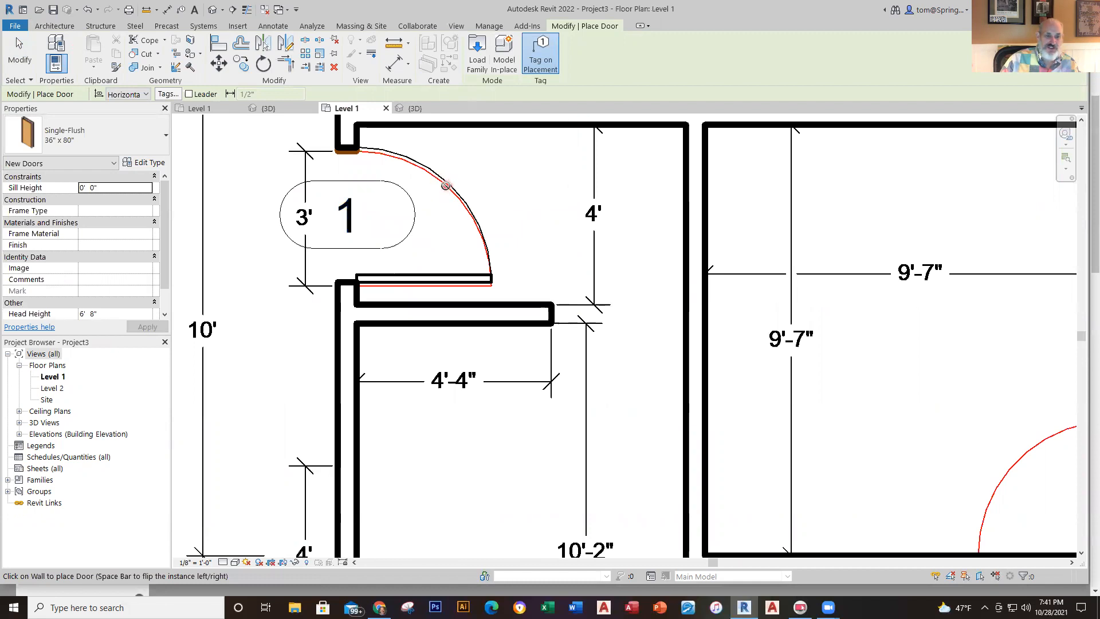
{"action": "key", "text": "Escape"}
Step: Nudge door 1 south along its wall to line up with the door in the linked drawing
{"action": "left_click", "coordinate": [418, 281]}
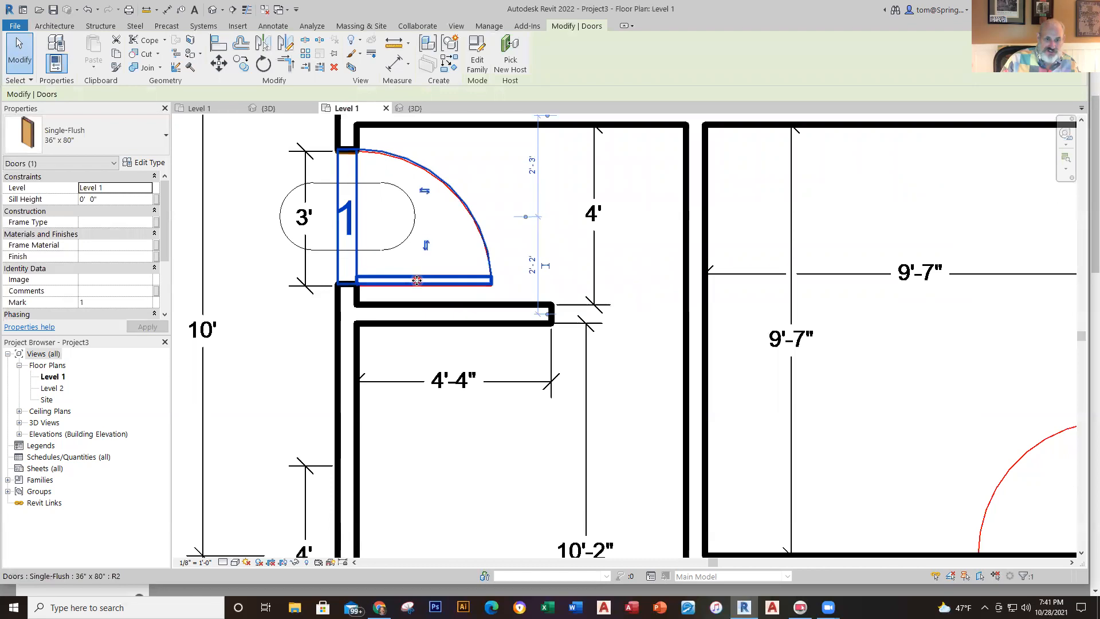
{"action": "key", "text": "Escape"}
{"action": "scroll", "coordinate": [418, 280], "scroll_direction": "down", "scroll_amount": 5}
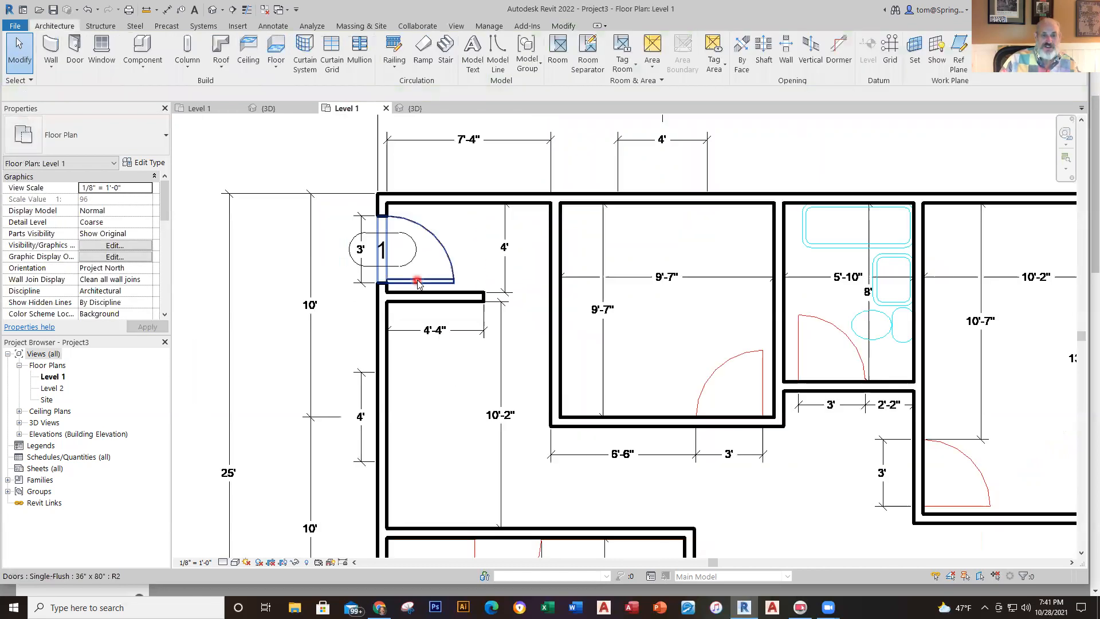
Step: Place a 36" x 80" door in the south wall of the 9'-7" square north room, over the linked door
{"action": "left_click", "coordinate": [53, 49]}
{"action": "key", "text": "Escape"}
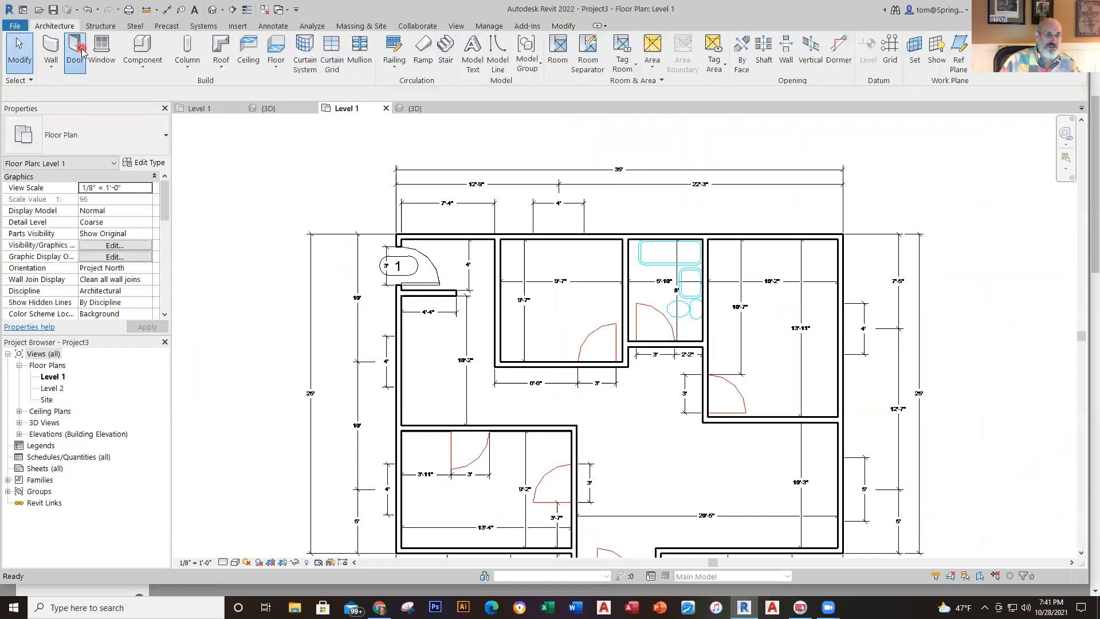
{"action": "left_click", "coordinate": [76, 47]}
{"action": "scroll", "coordinate": [599, 362], "scroll_direction": "up", "scroll_amount": 3}
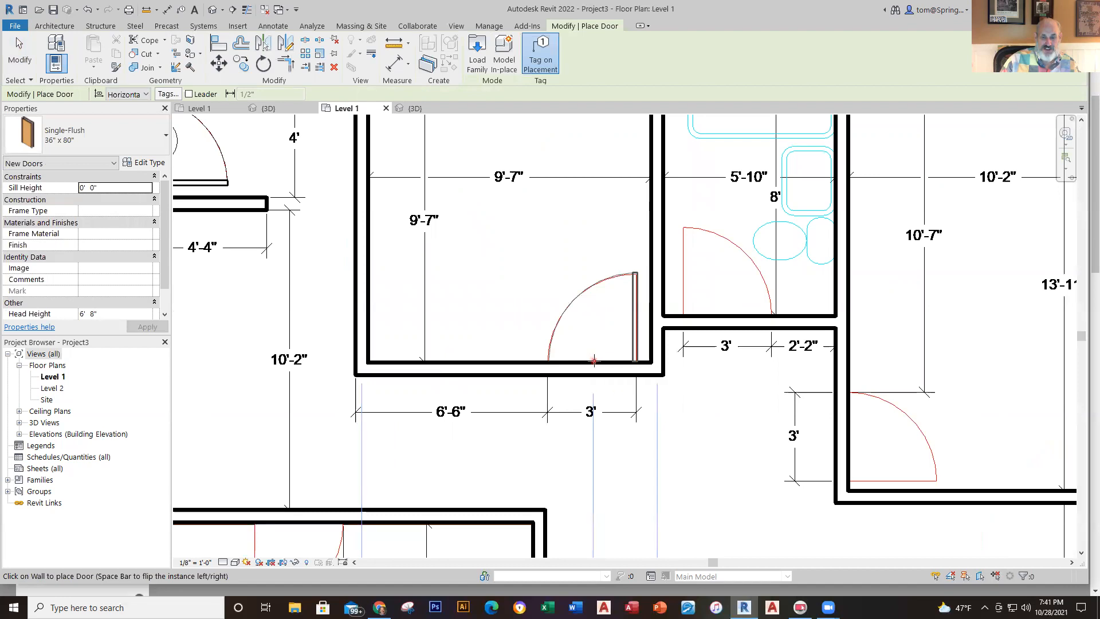
{"action": "left_click", "coordinate": [595, 361]}
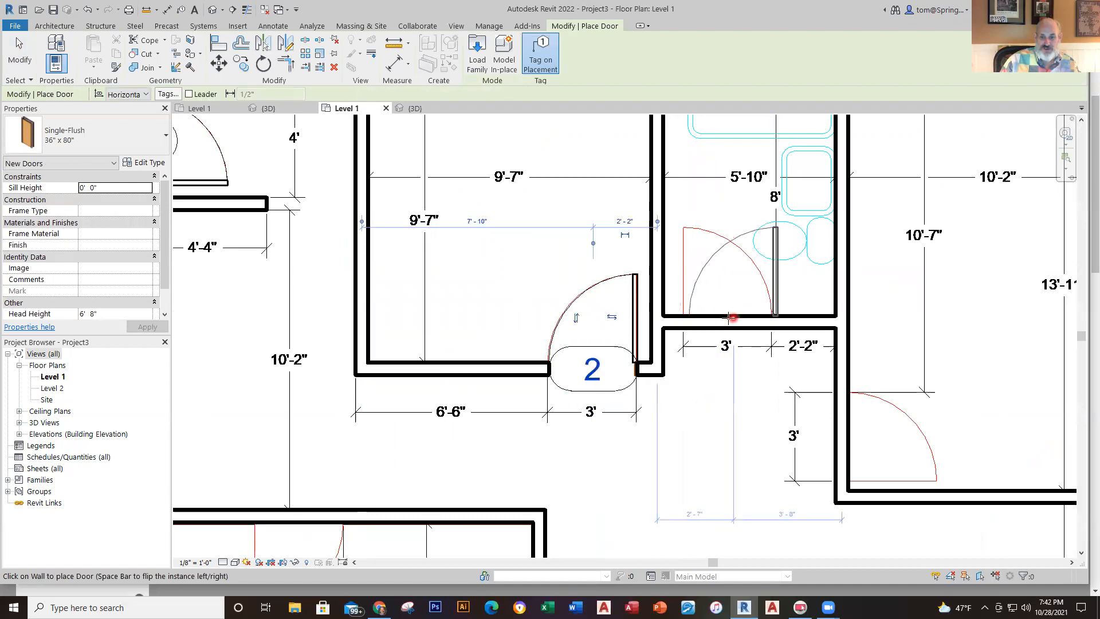
Step: Place 36" x 80" doors in the bathroom's south wall, flipped to hinge on the west, and in the northeast room's west wall
{"action": "left_click", "coordinate": [727, 318]}
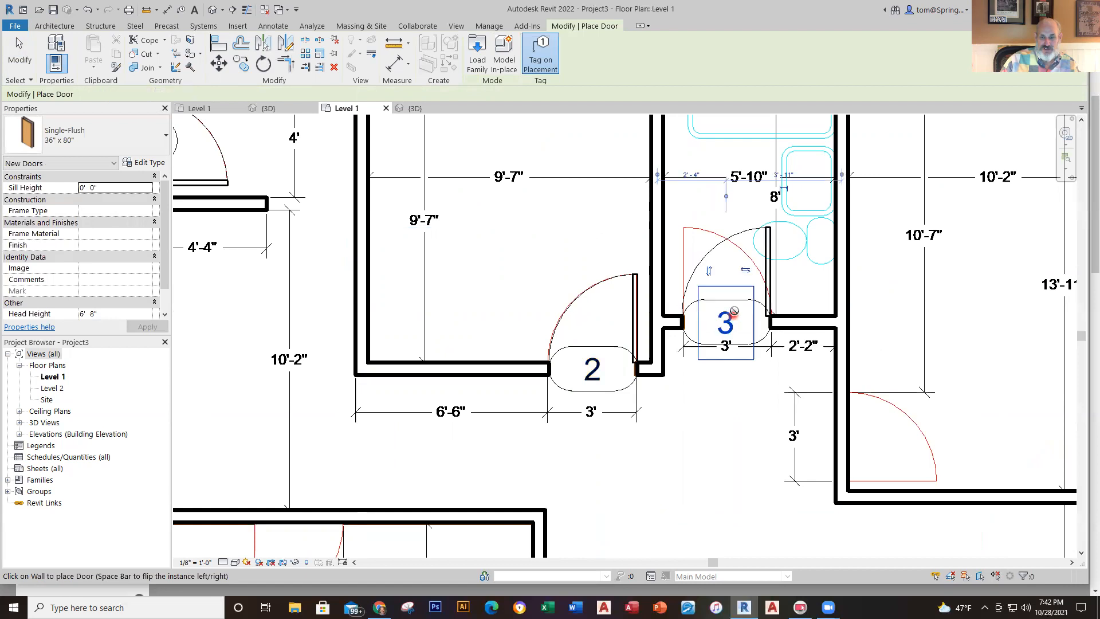
{"action": "left_click", "coordinate": [742, 271]}
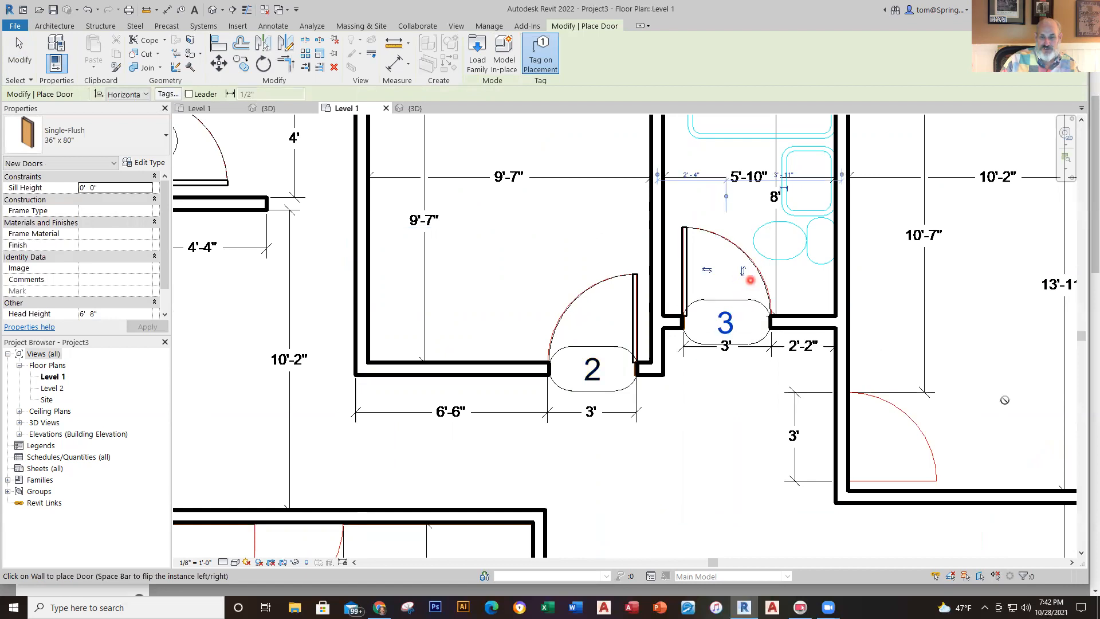
{"action": "left_click", "coordinate": [851, 440]}
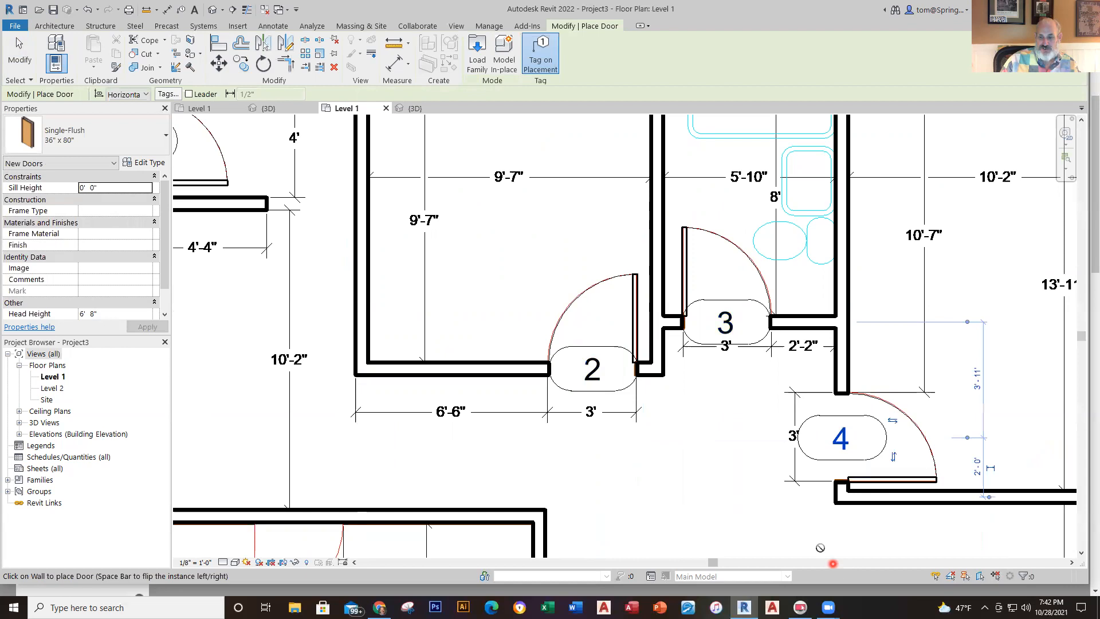
Step: Place 36" x 80" doors in the southwest room's east and north walls, both swinging into the room
{"action": "scroll", "coordinate": [821, 548], "scroll_direction": "down", "scroll_amount": 3}
{"action": "middle_click_drag", "start_coordinate": [762, 509], "coordinate": [771, 289]}
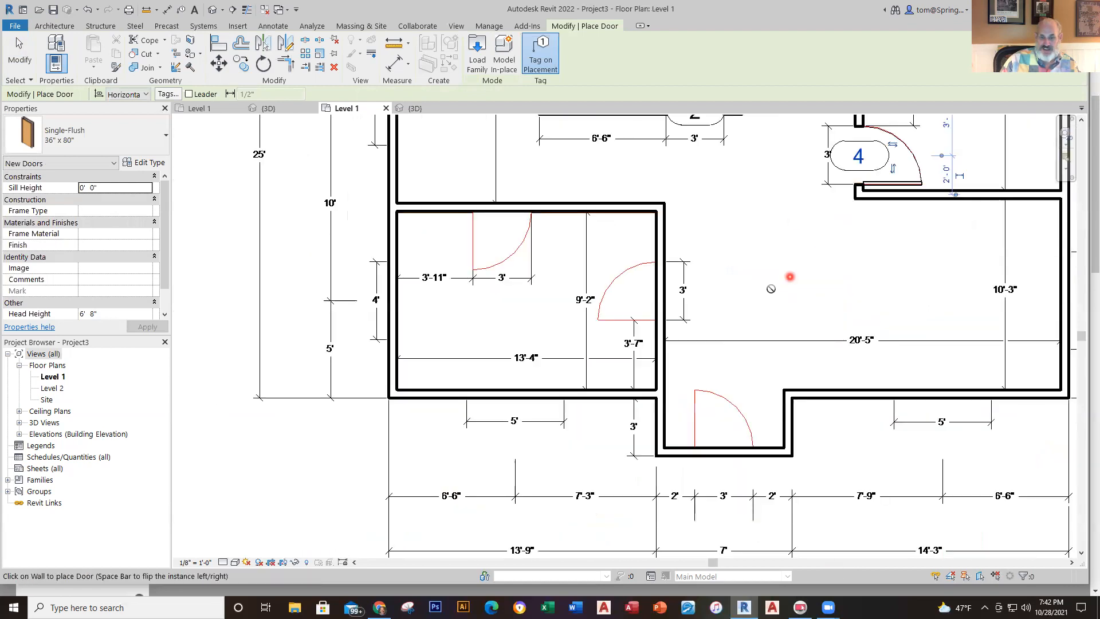
{"action": "left_click", "coordinate": [653, 292]}
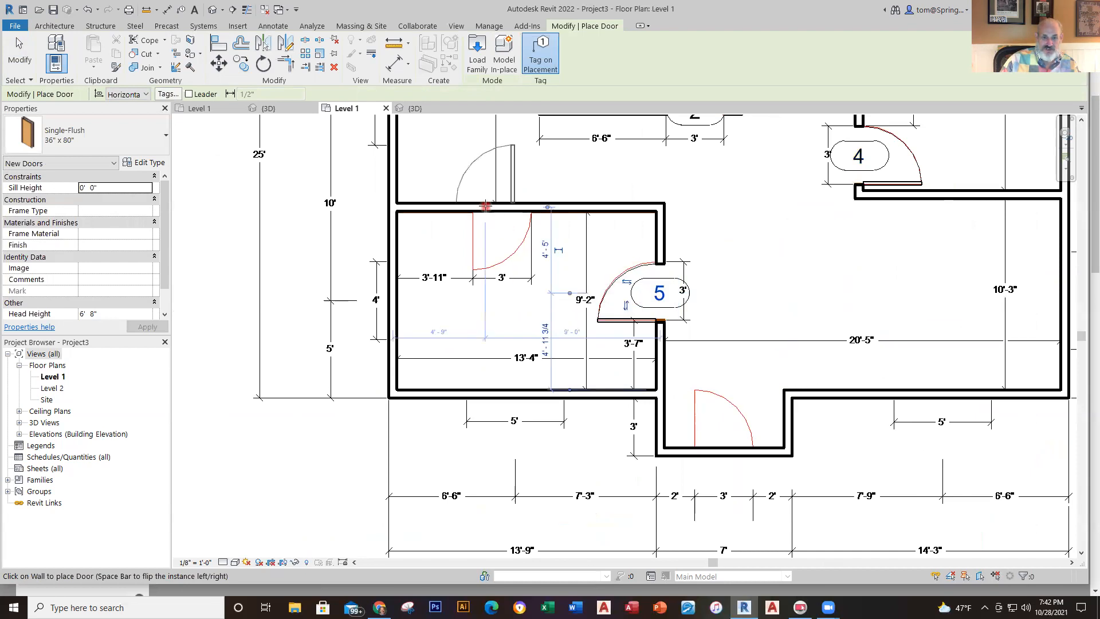
{"action": "left_click", "coordinate": [501, 213]}
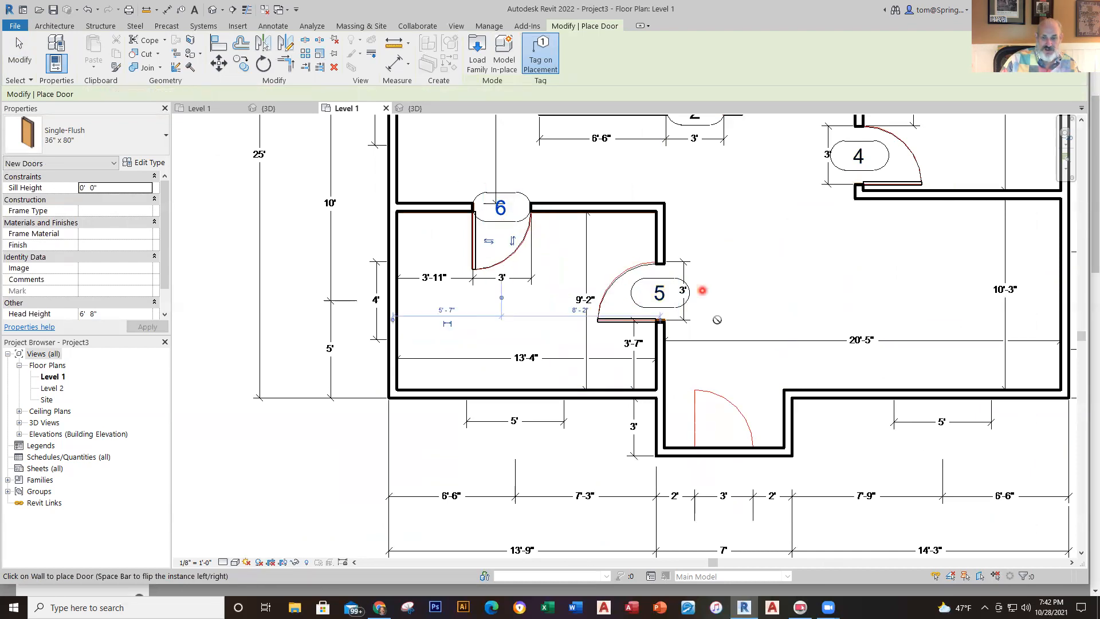
Step: Place the 36" x 80" front entry door in the south wall of the projecting entry, flipping its hinge to the west side
{"action": "left_click", "coordinate": [722, 443]}
{"action": "left_click", "coordinate": [738, 418]}
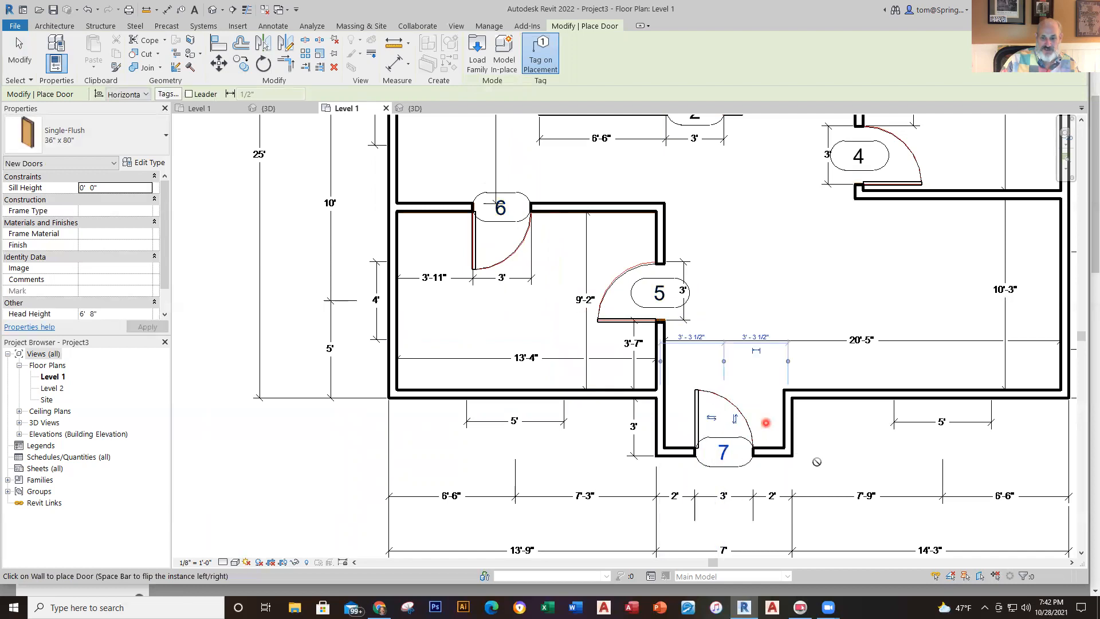
{"action": "key", "text": "Escape"}
{"action": "key", "text": "Escape"}
Step: Nudge door 5 north along the southwest room's east wall to match the linked drawing's door
{"action": "scroll", "coordinate": [706, 293], "scroll_direction": "up", "scroll_amount": 3}
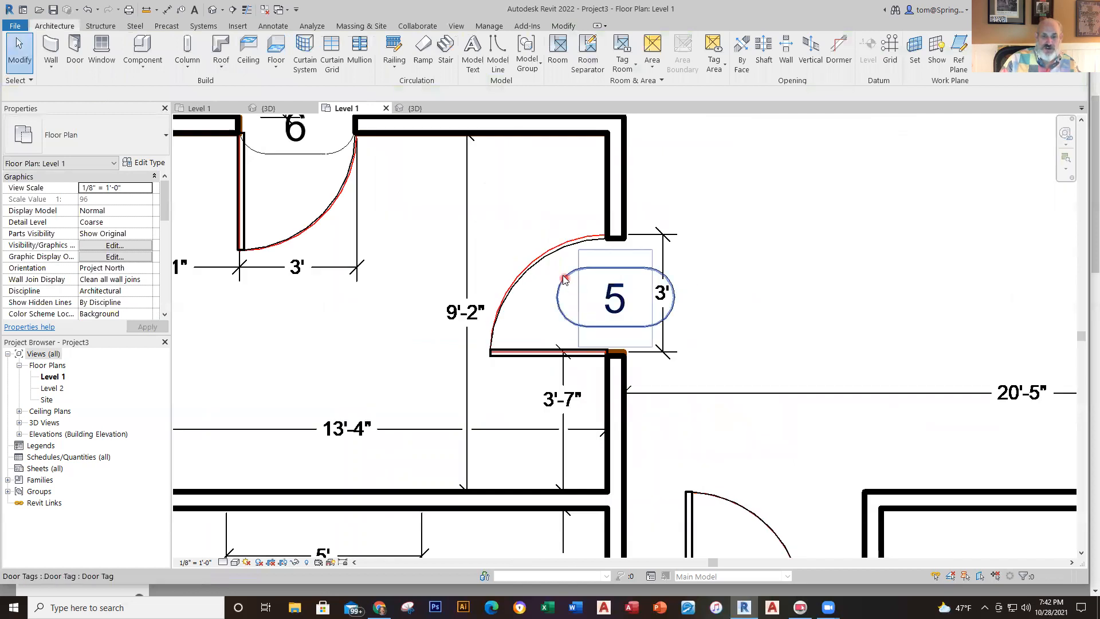
{"action": "left_click", "coordinate": [565, 253]}
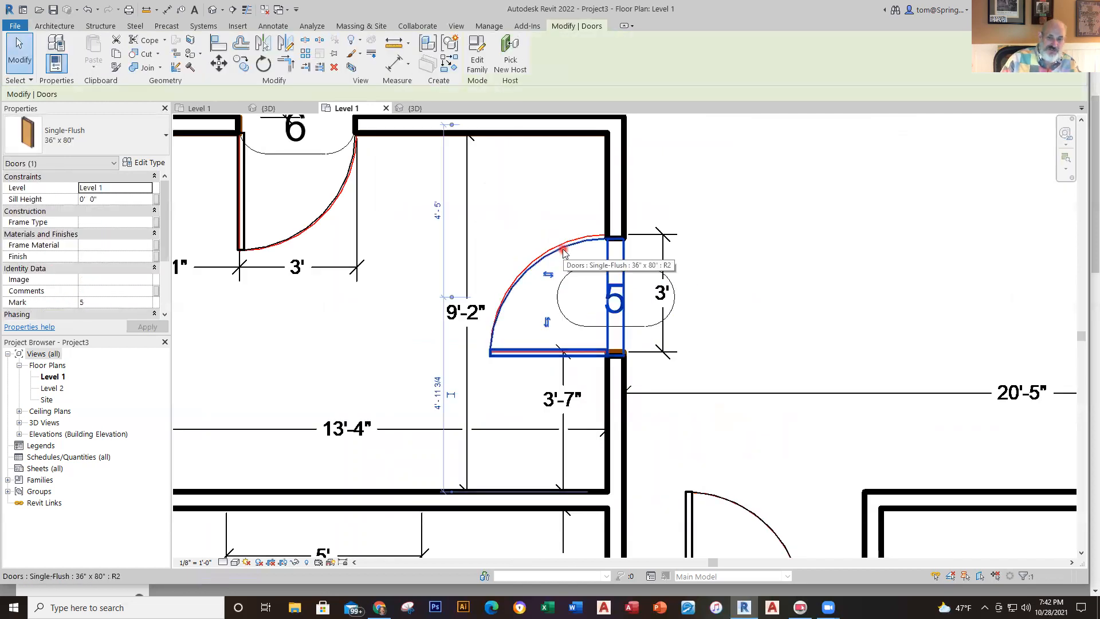
{"action": "key", "text": "Up"}
{"action": "key", "text": "Up"}
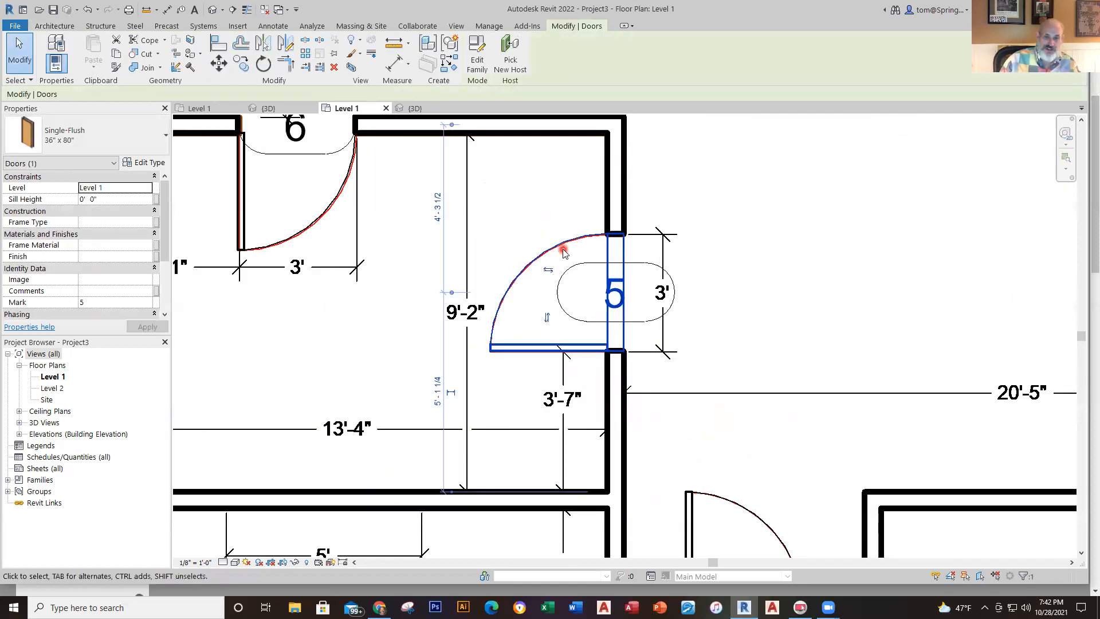
{"action": "scroll", "coordinate": [564, 253], "scroll_direction": "up", "scroll_amount": 5}
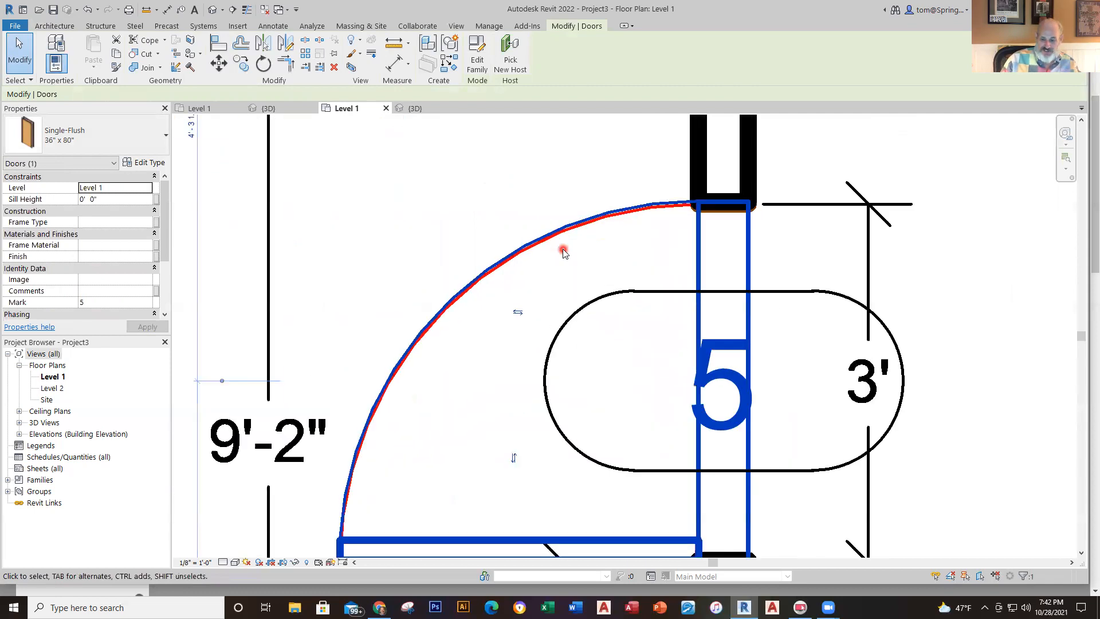
{"action": "key", "text": "Escape"}
Step: Nudge door 6 east along the southwest room's north wall to match the linked drawing's door
{"action": "scroll", "coordinate": [563, 249], "scroll_direction": "down", "scroll_amount": 3}
{"action": "scroll", "coordinate": [421, 234], "scroll_direction": "down", "scroll_amount": 2}
{"action": "middle_click_drag", "start_coordinate": [417, 235], "coordinate": [560, 505]}
{"action": "scroll", "coordinate": [404, 470], "scroll_direction": "up", "scroll_amount": 4}
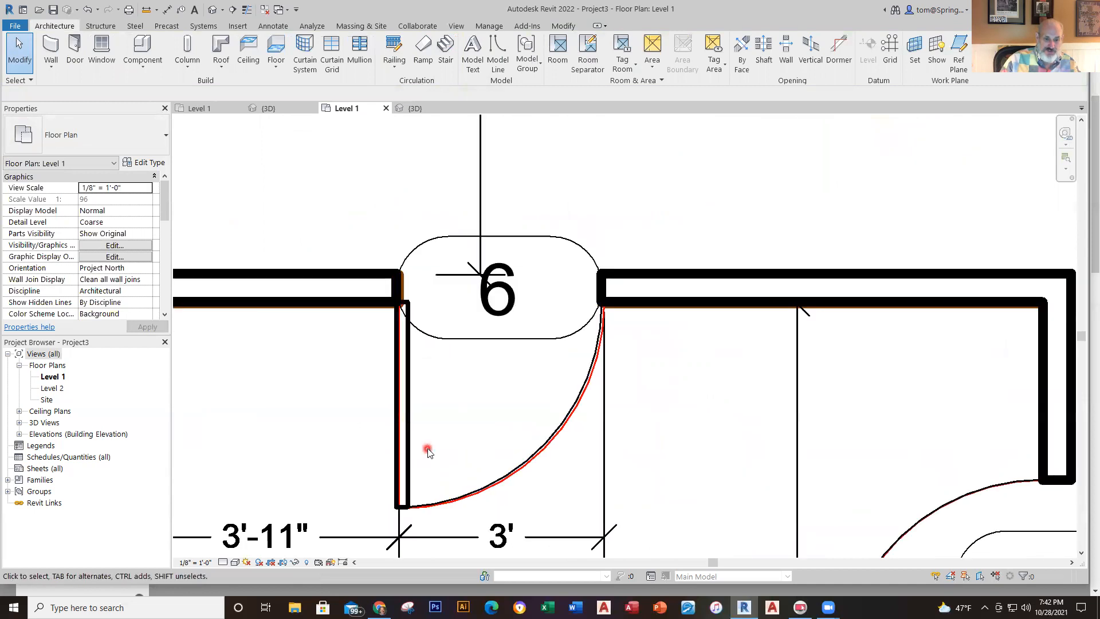
{"action": "left_click", "coordinate": [399, 402]}
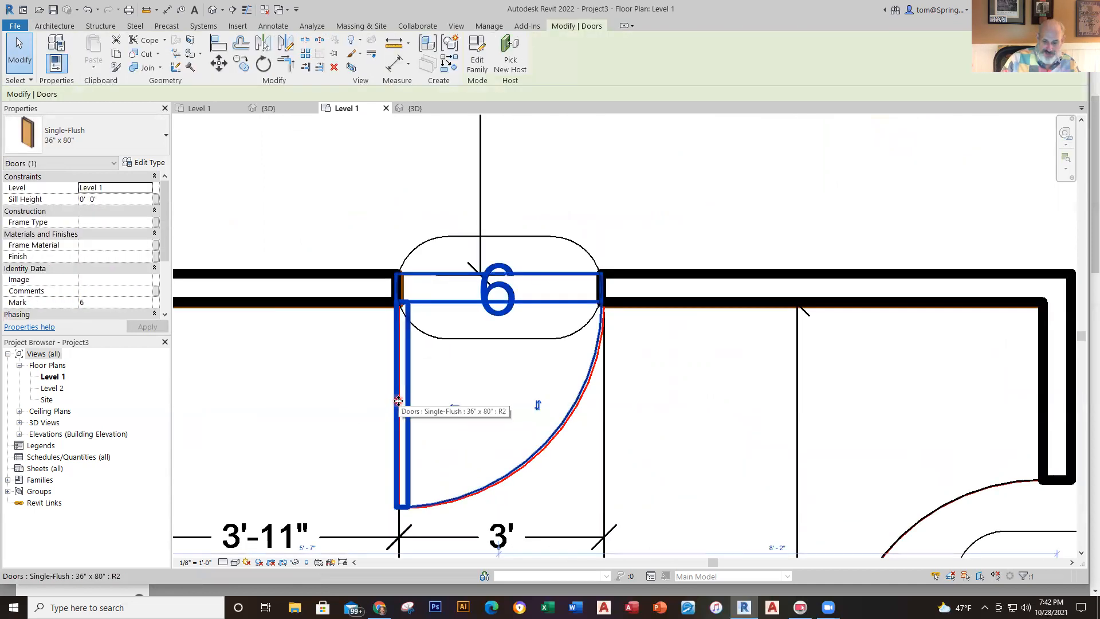
{"action": "key", "text": "Escape"}
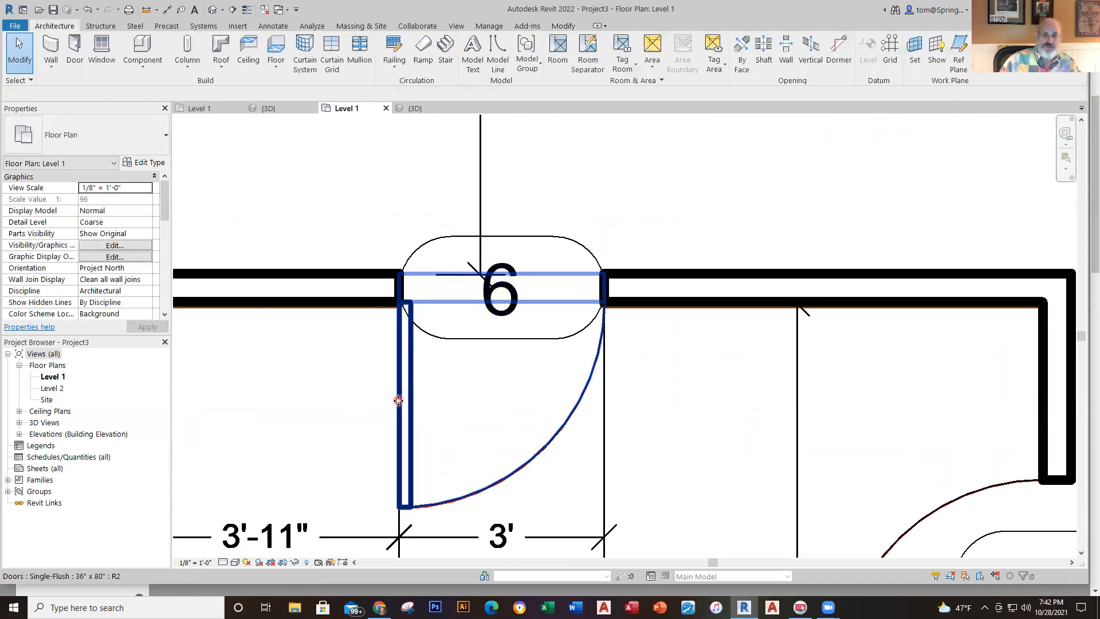
{"action": "scroll", "coordinate": [496, 338], "scroll_direction": "down", "scroll_amount": 4}
{"action": "scroll", "coordinate": [884, 366], "scroll_direction": "down", "scroll_amount": 3}
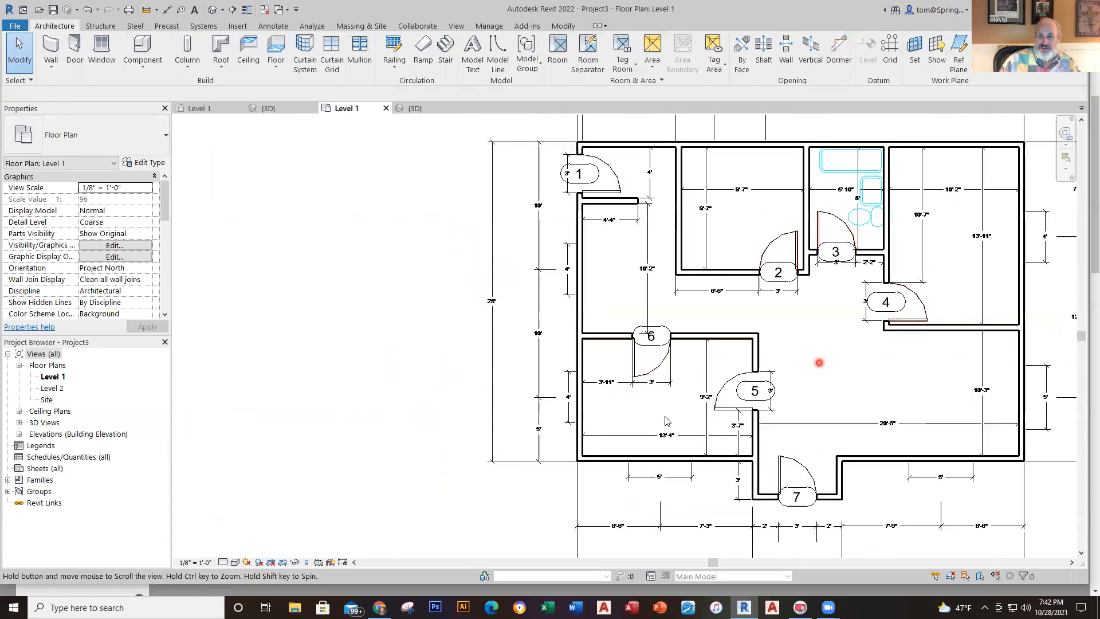
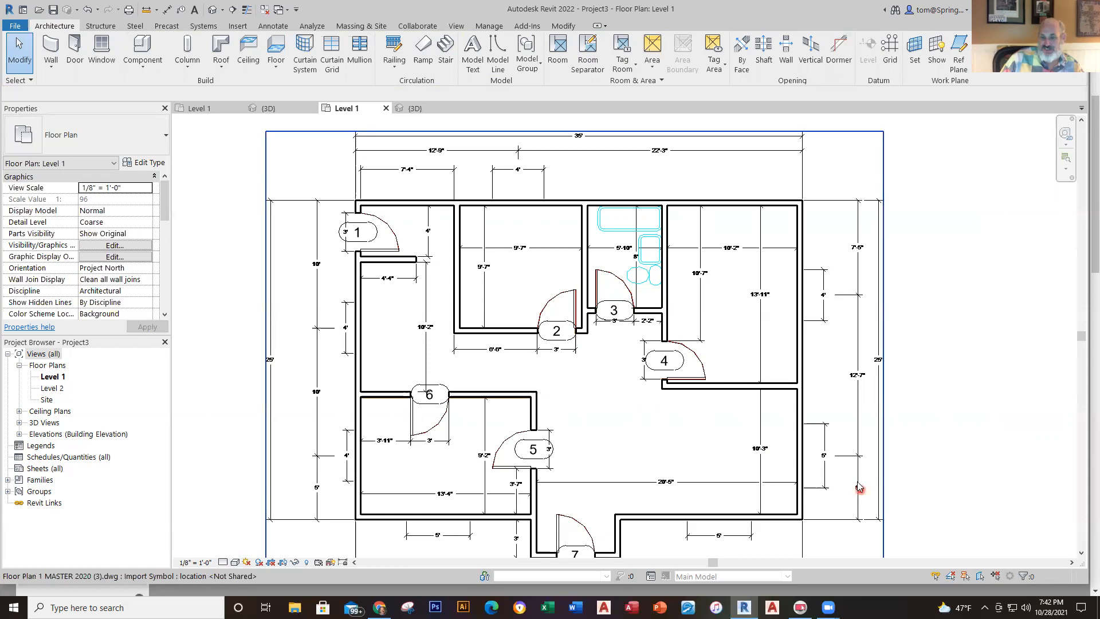
Step: Place a Slider with Trim 60" x 36" window in the southwest room's south wall, centred on the linked 5' opening
{"action": "scroll", "coordinate": [802, 456], "scroll_direction": "up", "scroll_amount": 4}
{"action": "scroll", "coordinate": [791, 438], "scroll_direction": "down", "scroll_amount": 3}
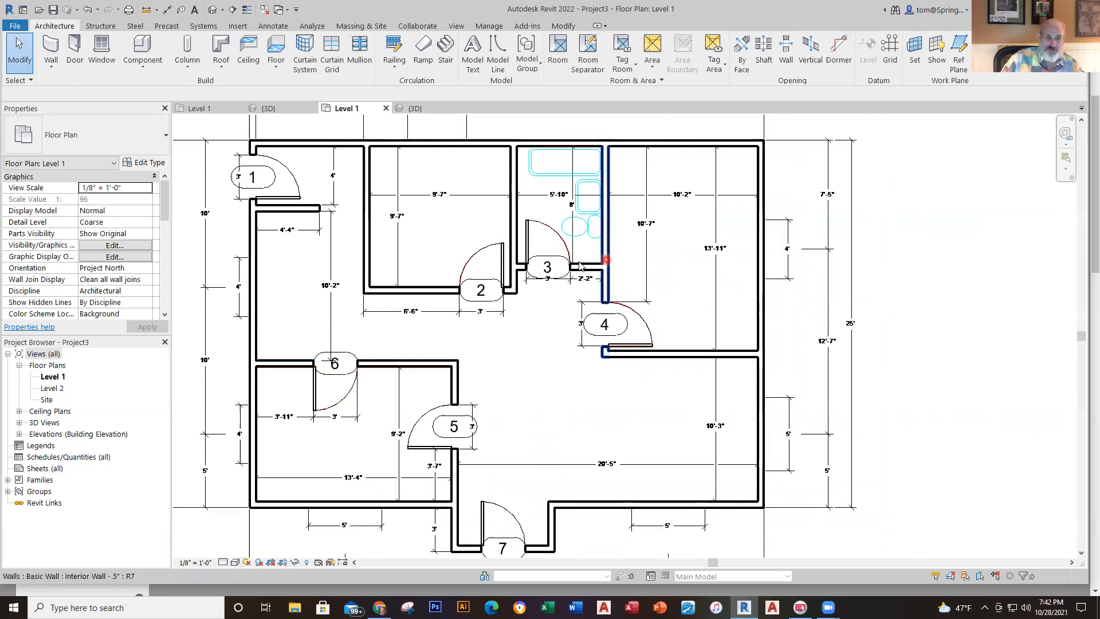
{"action": "left_click", "coordinate": [102, 55]}
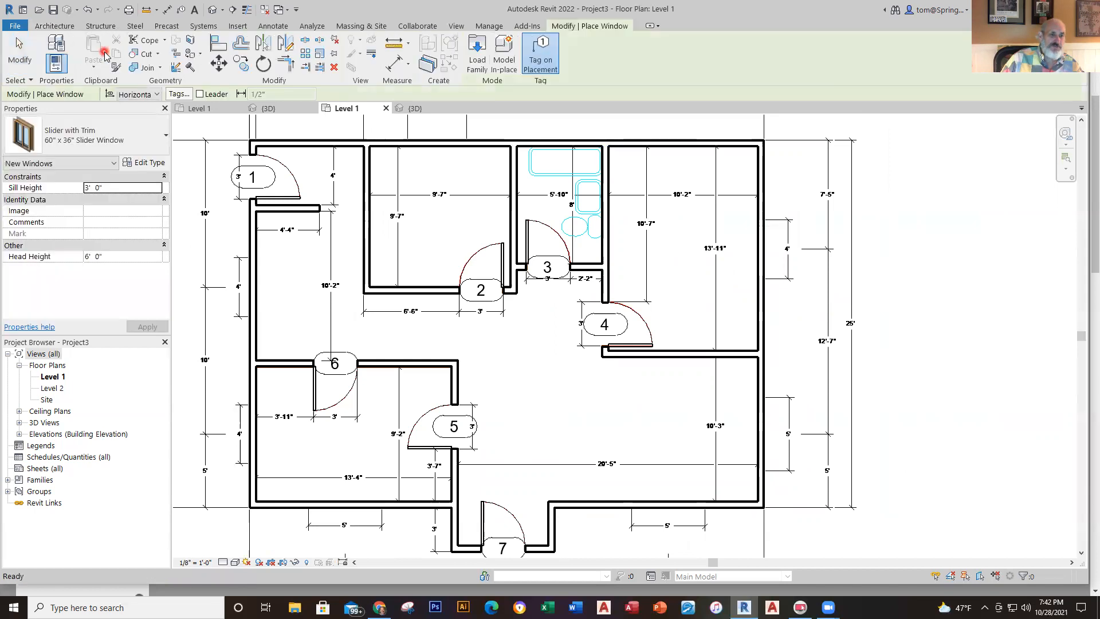
{"action": "left_click", "coordinate": [74, 143]}
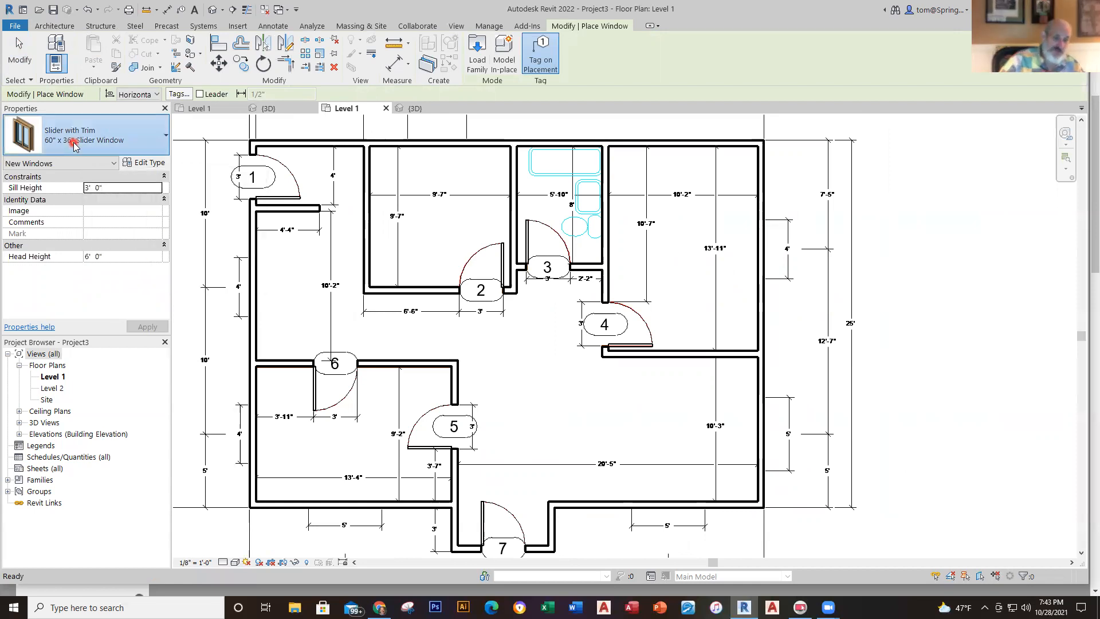
{"action": "scroll", "coordinate": [353, 554], "scroll_direction": "up", "scroll_amount": 4}
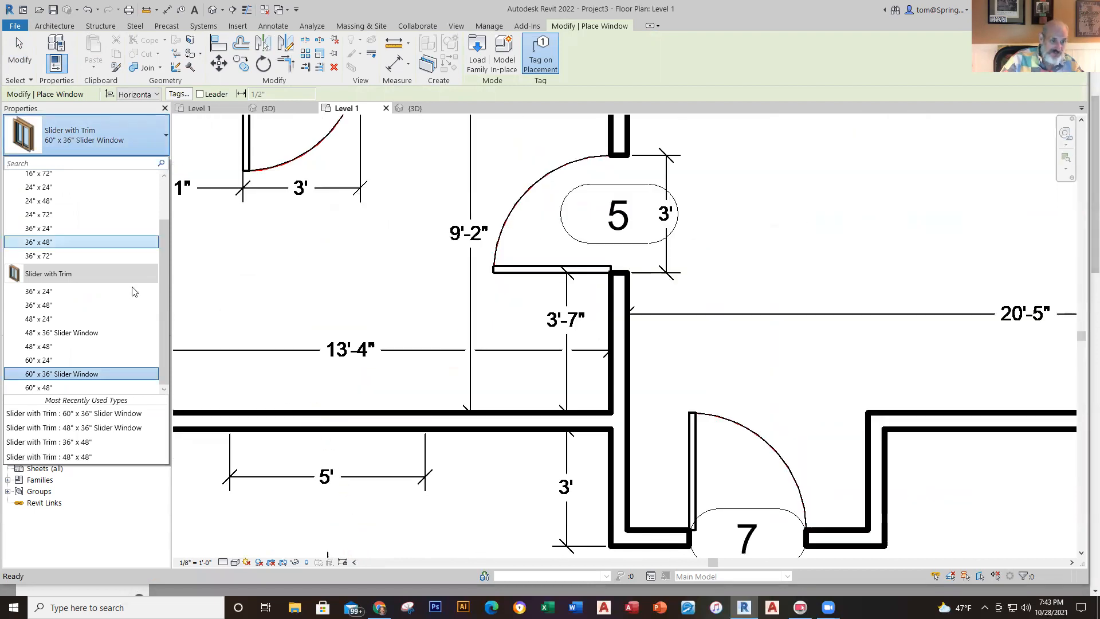
{"action": "left_click", "coordinate": [46, 374]}
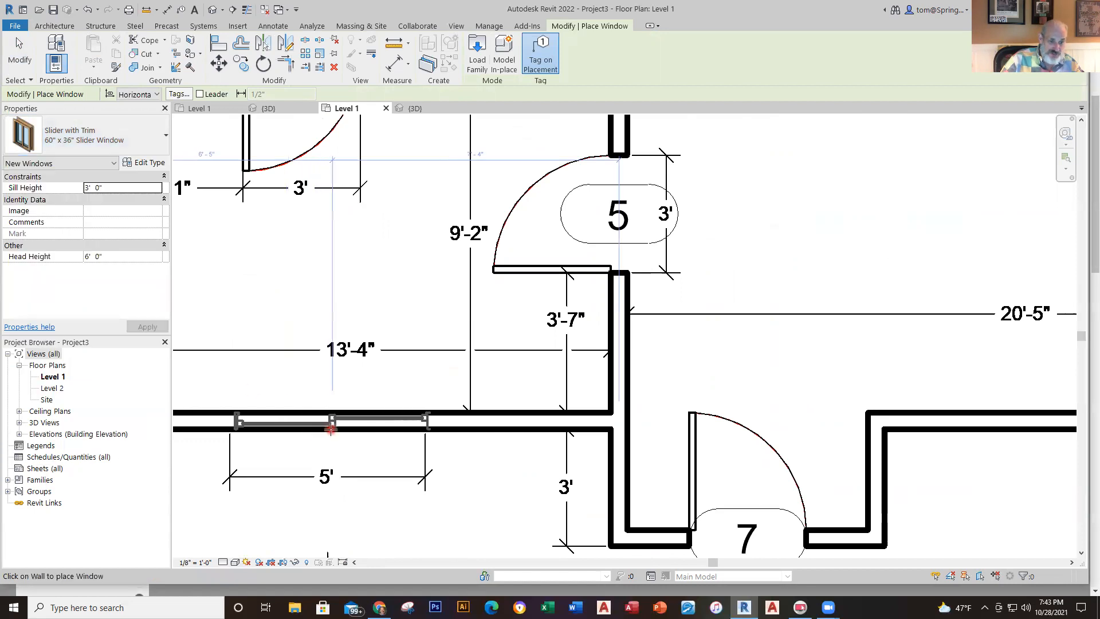
{"action": "left_click", "coordinate": [330, 428]}
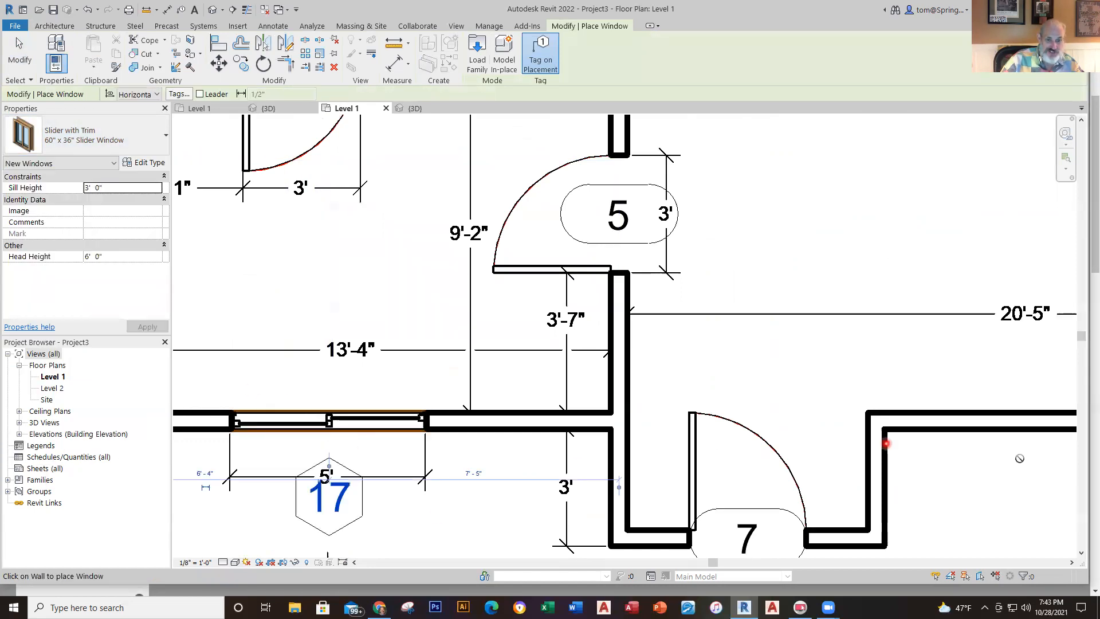
Step: Place a matching 60" x 36" slider window in the south wall east of the entry, centred on the linked 5' opening
{"action": "scroll", "coordinate": [1014, 499], "scroll_direction": "down", "scroll_amount": 2}
{"action": "middle_click_drag", "start_coordinate": [1011, 499], "coordinate": [619, 375]}
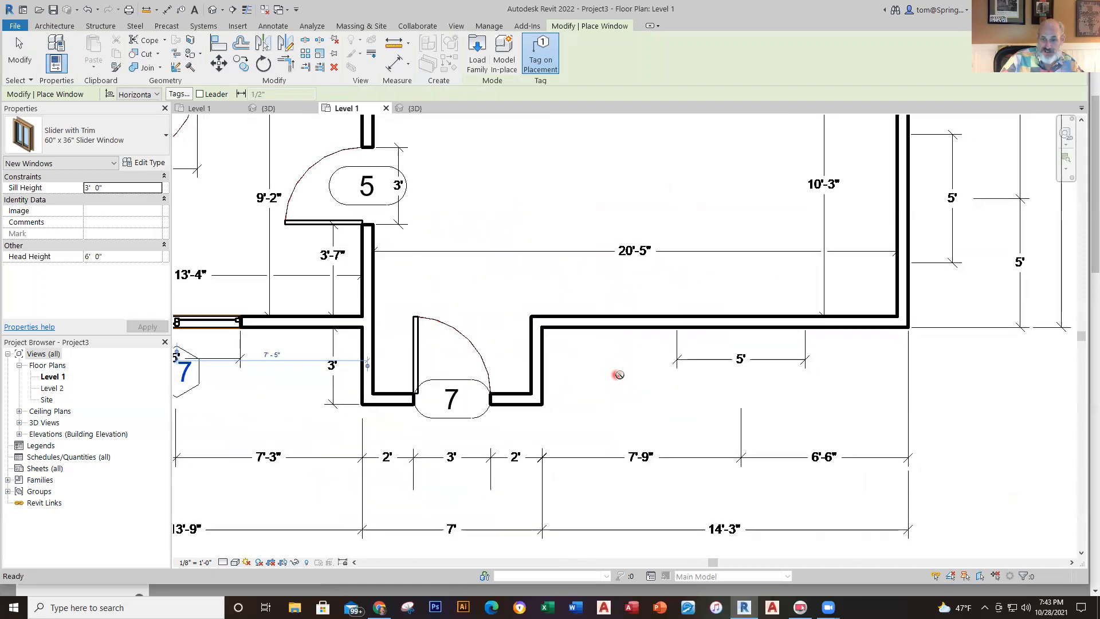
{"action": "left_click", "coordinate": [742, 323]}
{"action": "scroll", "coordinate": [882, 387], "scroll_direction": "down", "scroll_amount": 3}
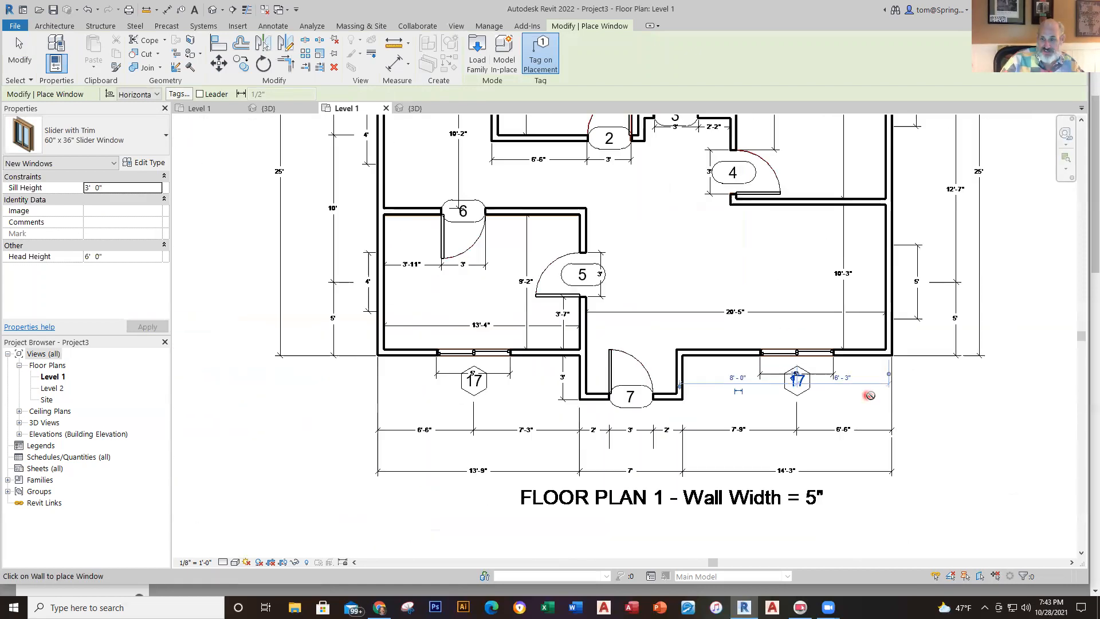
Step: Place a 60" x 36" Slider with Trim window in the east exterior wall, centred on the 5' opening dimension below room door 4
{"action": "scroll", "coordinate": [886, 318], "scroll_direction": "up", "scroll_amount": 4}
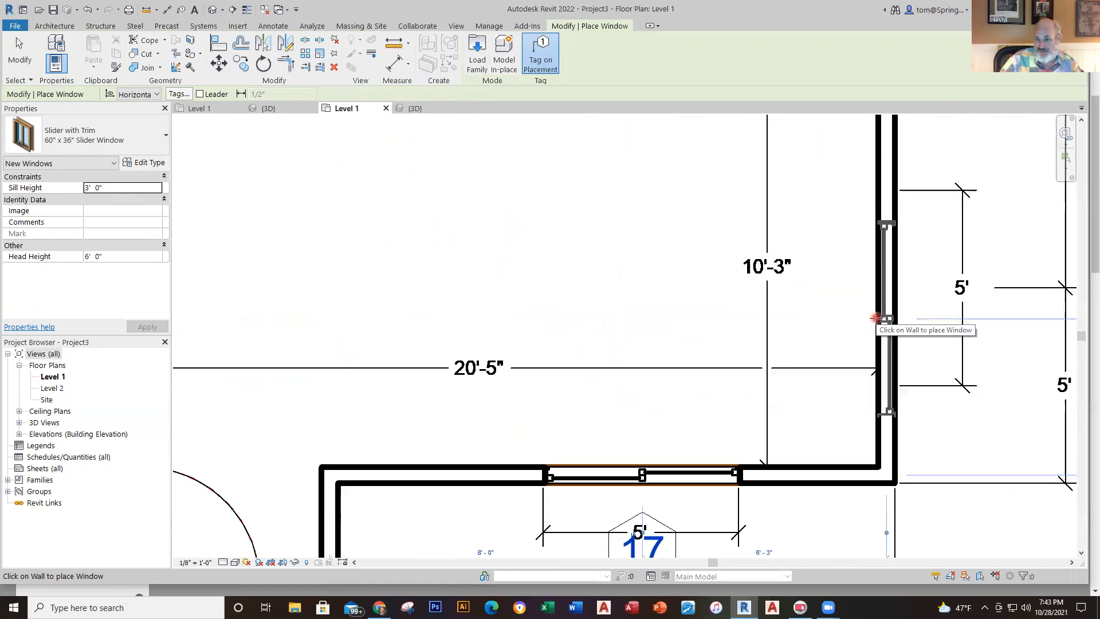
{"action": "left_click", "coordinate": [886, 290]}
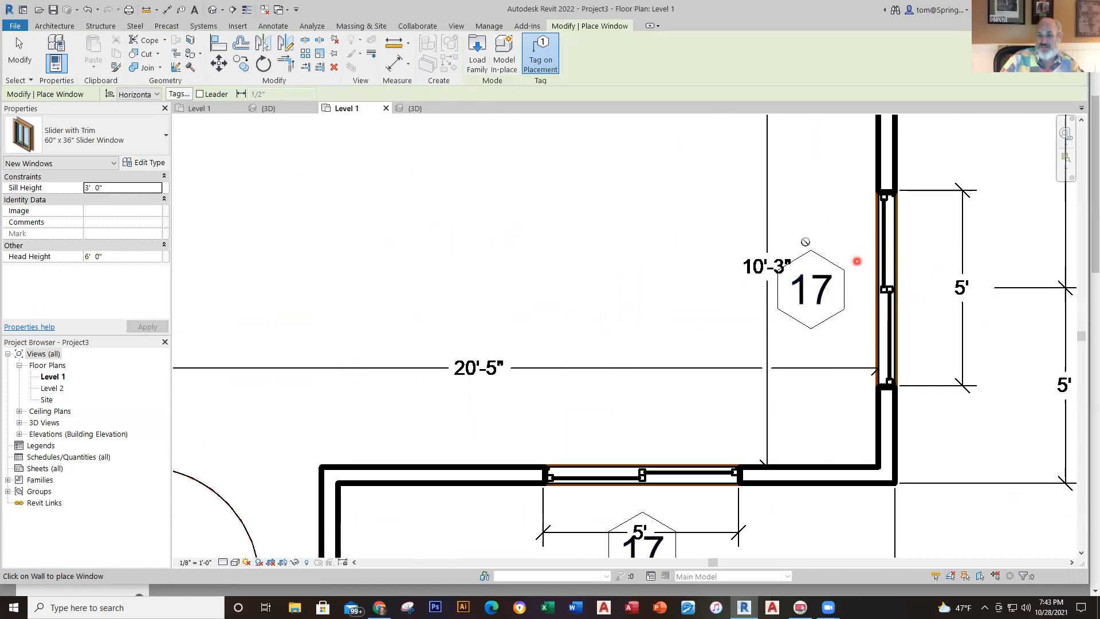
{"action": "key", "text": "Escape"}
{"action": "key", "text": "Escape"}
Step: Place a 48" x 36" Slider with Trim window in the west exterior wall at the 4' opening between doors 1 and 6
{"action": "scroll", "coordinate": [802, 252], "scroll_direction": "down", "scroll_amount": 4}
{"action": "middle_click_drag", "start_coordinate": [717, 367], "coordinate": [716, 417]}
{"action": "middle_click_drag", "start_coordinate": [775, 285], "coordinate": [633, 508]}
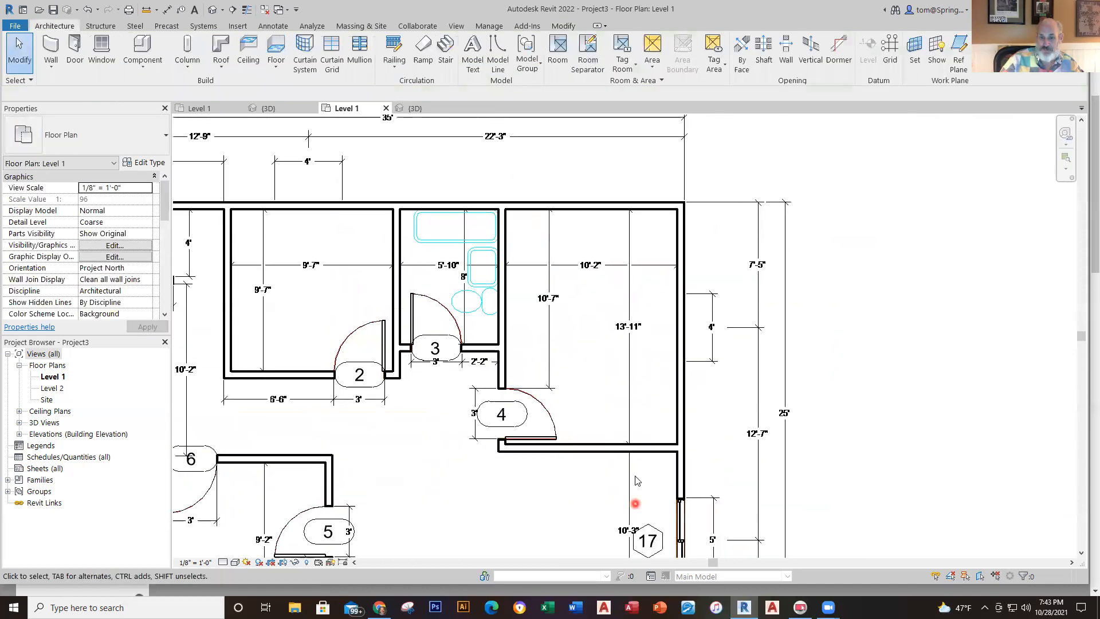
{"action": "middle_click_drag", "start_coordinate": [615, 372], "coordinate": [843, 364]}
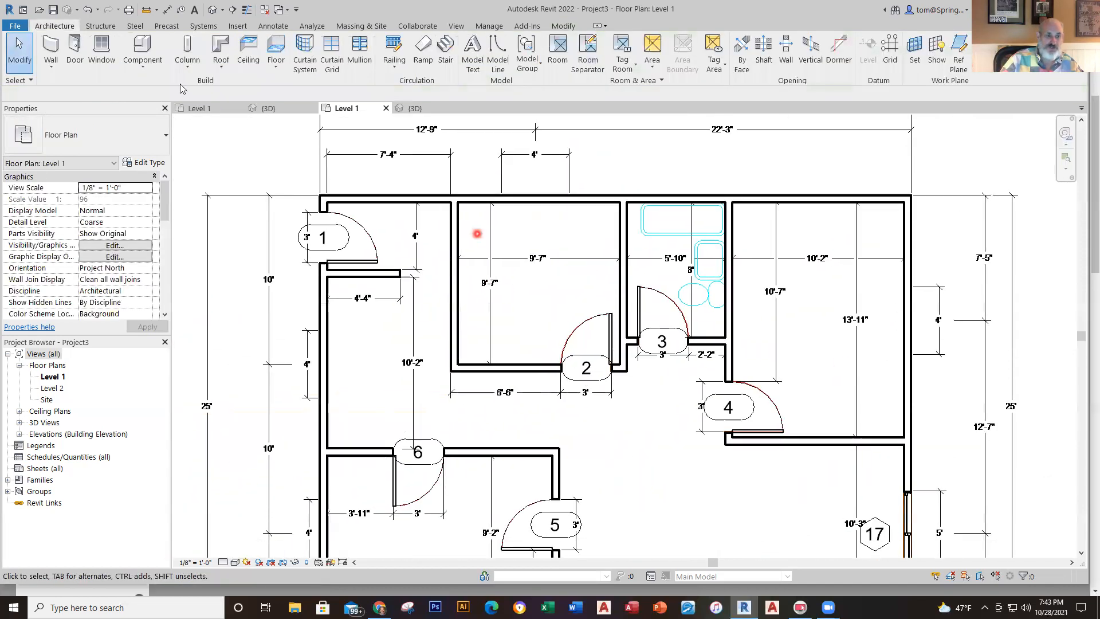
{"action": "left_click", "coordinate": [99, 57]}
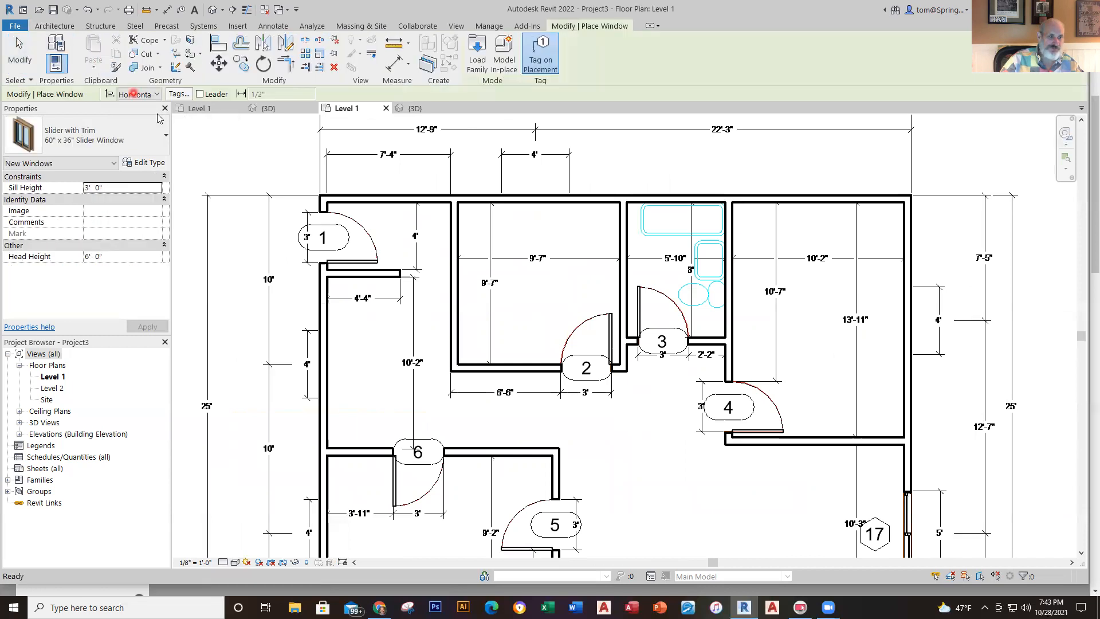
{"action": "left_click", "coordinate": [166, 139]}
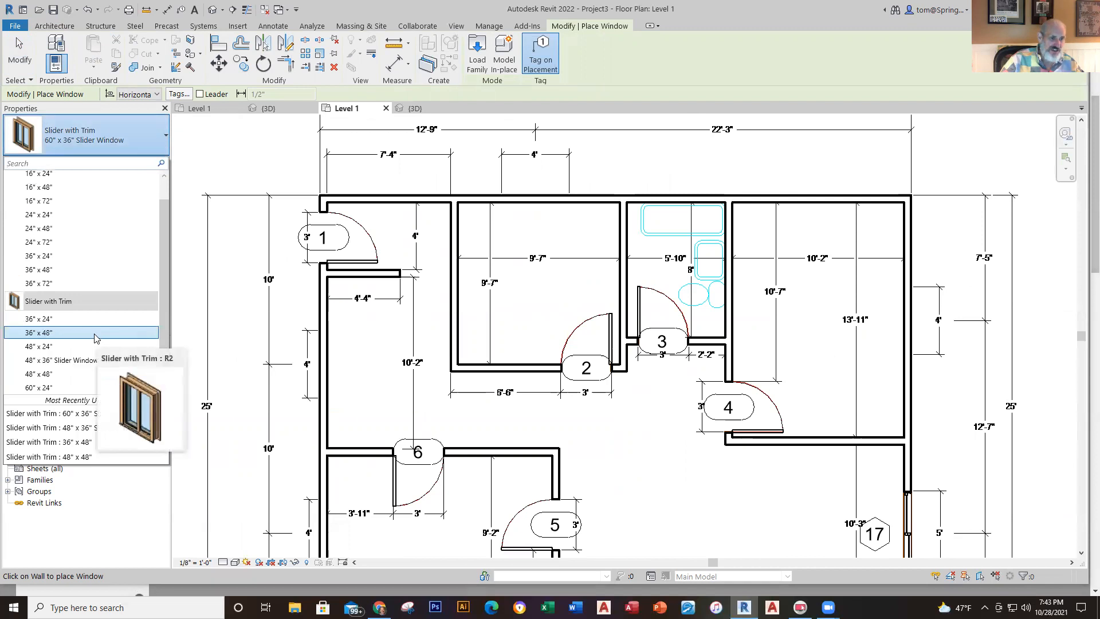
{"action": "left_click", "coordinate": [95, 334]}
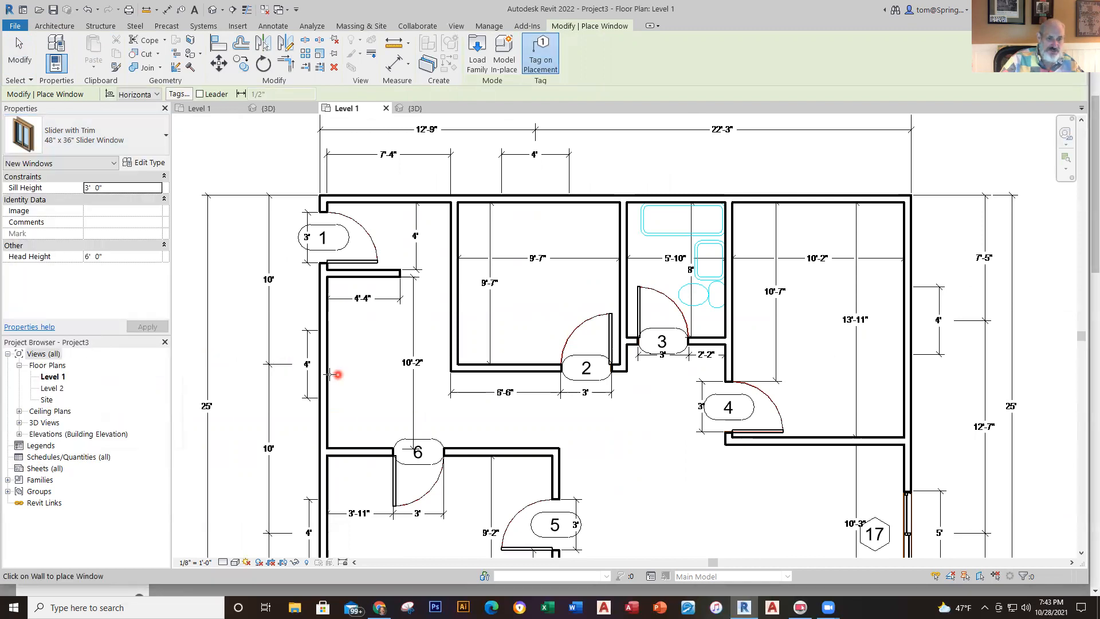
{"action": "scroll", "coordinate": [330, 376], "scroll_direction": "up", "scroll_amount": 3}
{"action": "scroll", "coordinate": [325, 376], "scroll_direction": "up", "scroll_amount": 2}
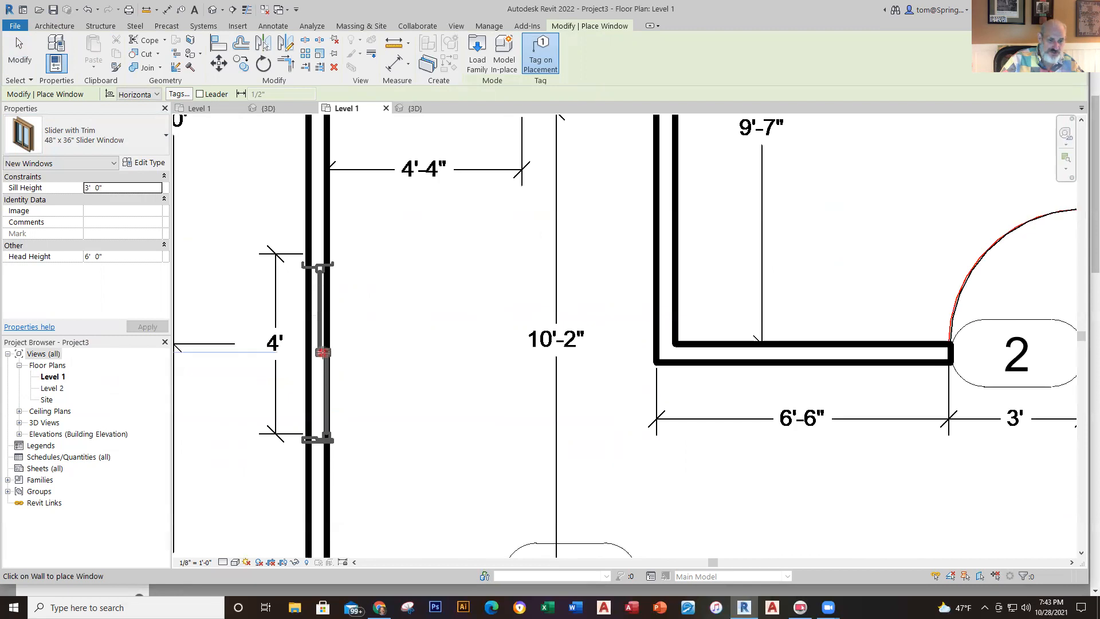
{"action": "left_click", "coordinate": [319, 345]}
Step: Place another 48" x 36" slider window in the north exterior wall, centred on the 4' opening of the 9'-7" wide room
{"action": "scroll", "coordinate": [570, 253], "scroll_direction": "down", "scroll_amount": 4}
{"action": "middle_click_drag", "start_coordinate": [579, 273], "coordinate": [486, 561]}
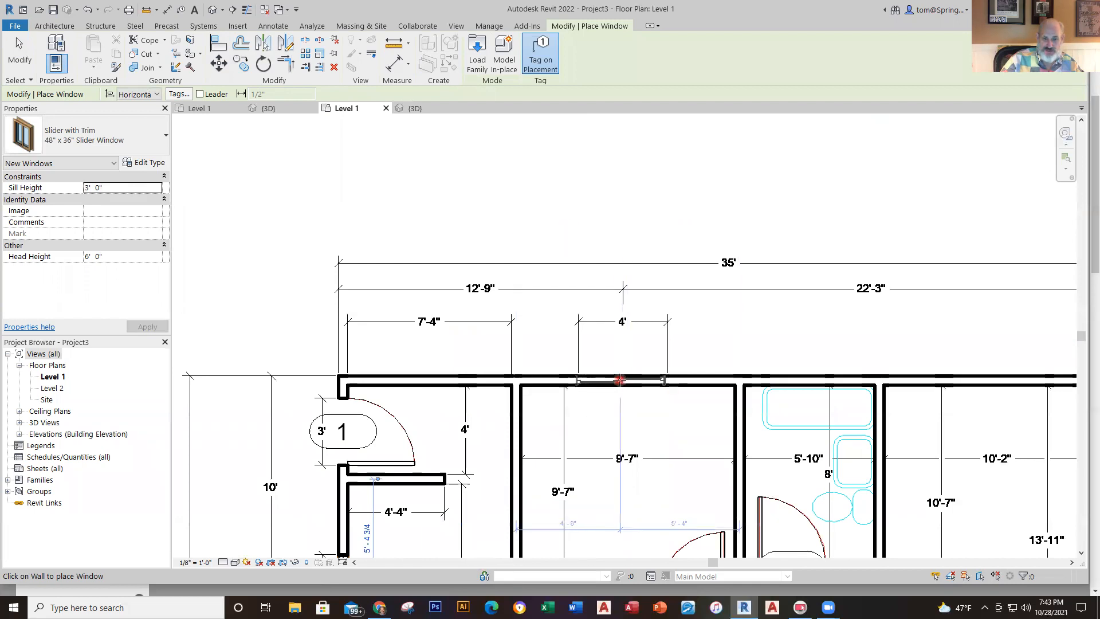
{"action": "left_click", "coordinate": [620, 380]}
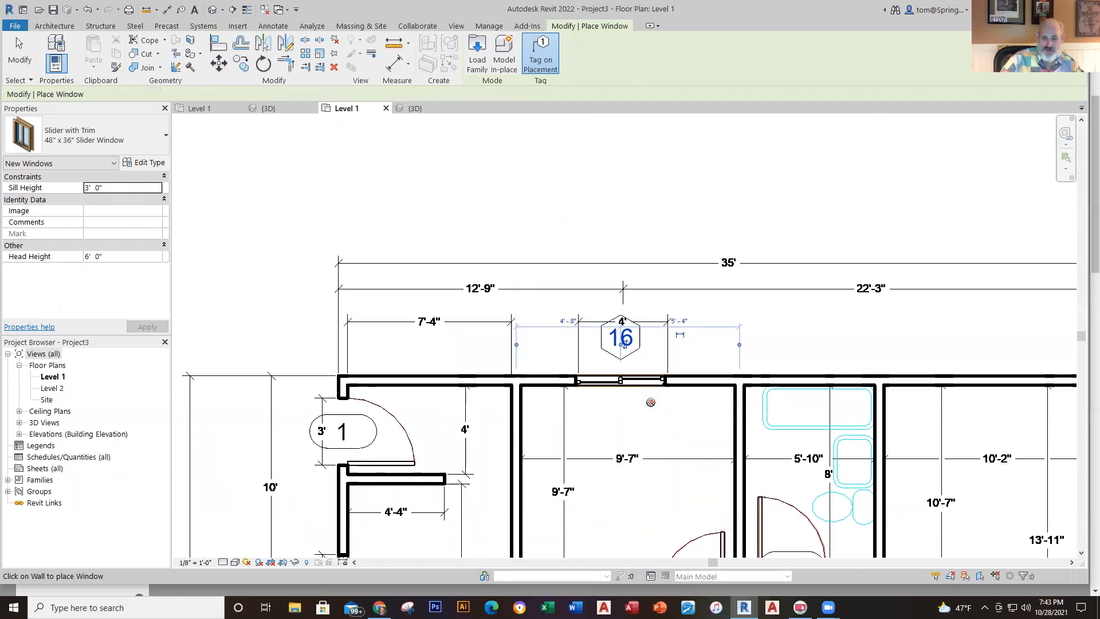
Step: Place a 48" x 36" slider window in the west wall of the southwest room at its 4' opening and finish window placement
{"action": "scroll", "coordinate": [807, 451], "scroll_direction": "down", "scroll_amount": 3}
{"action": "middle_click_drag", "start_coordinate": [664, 424], "coordinate": [680, 201]}
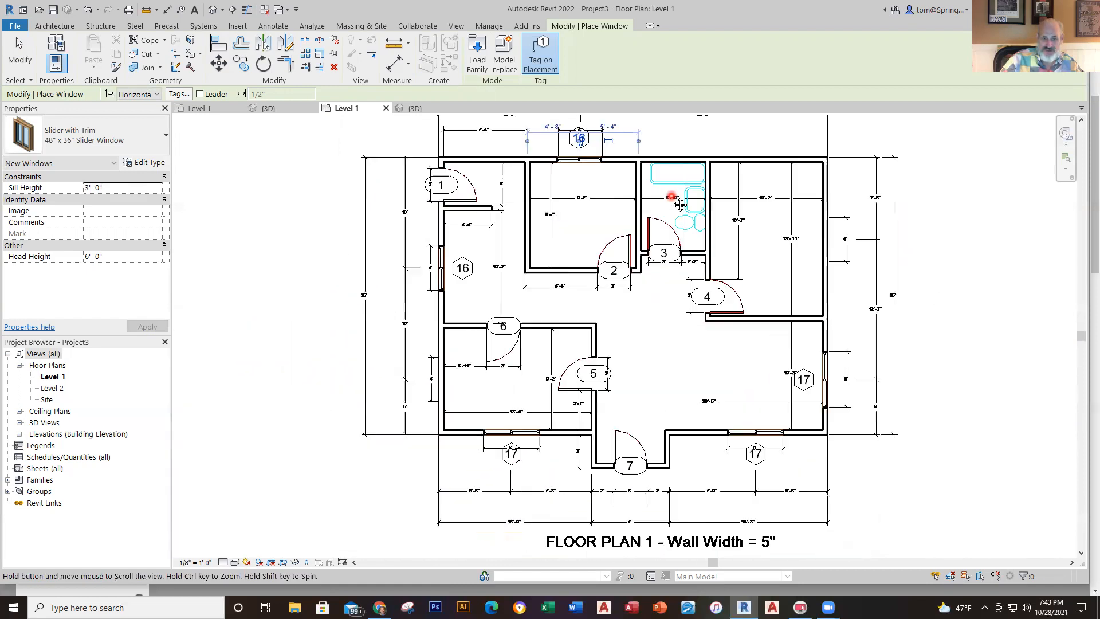
{"action": "scroll", "coordinate": [434, 389], "scroll_direction": "up", "scroll_amount": 3}
{"action": "scroll", "coordinate": [434, 388], "scroll_direction": "up", "scroll_amount": 2}
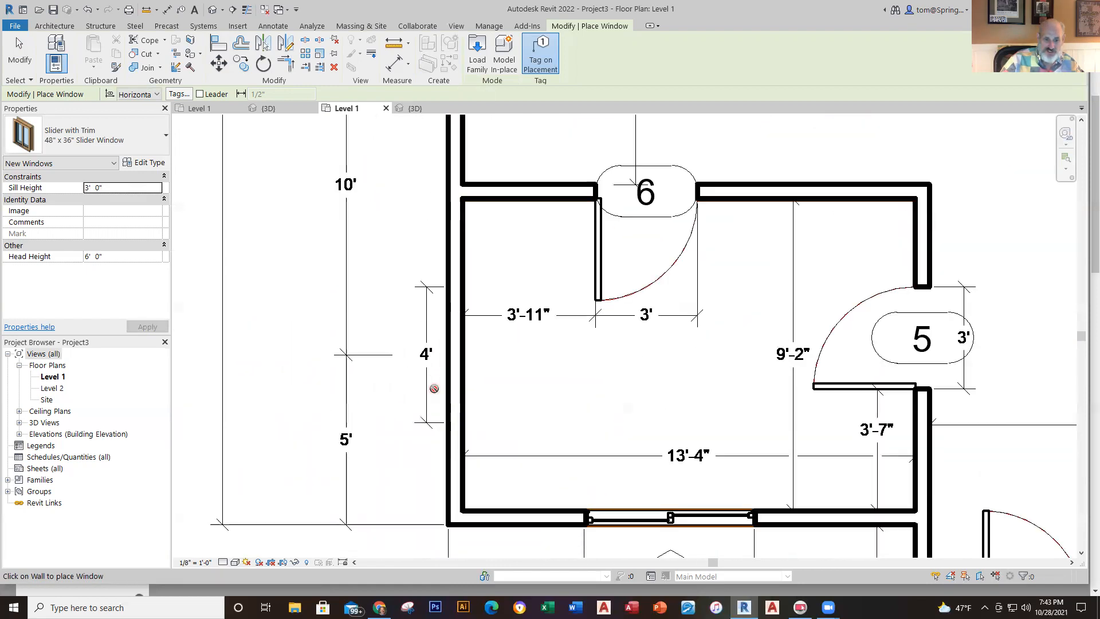
{"action": "left_click", "coordinate": [448, 355]}
{"action": "key", "text": "Escape"}
{"action": "key", "text": "Escape"}
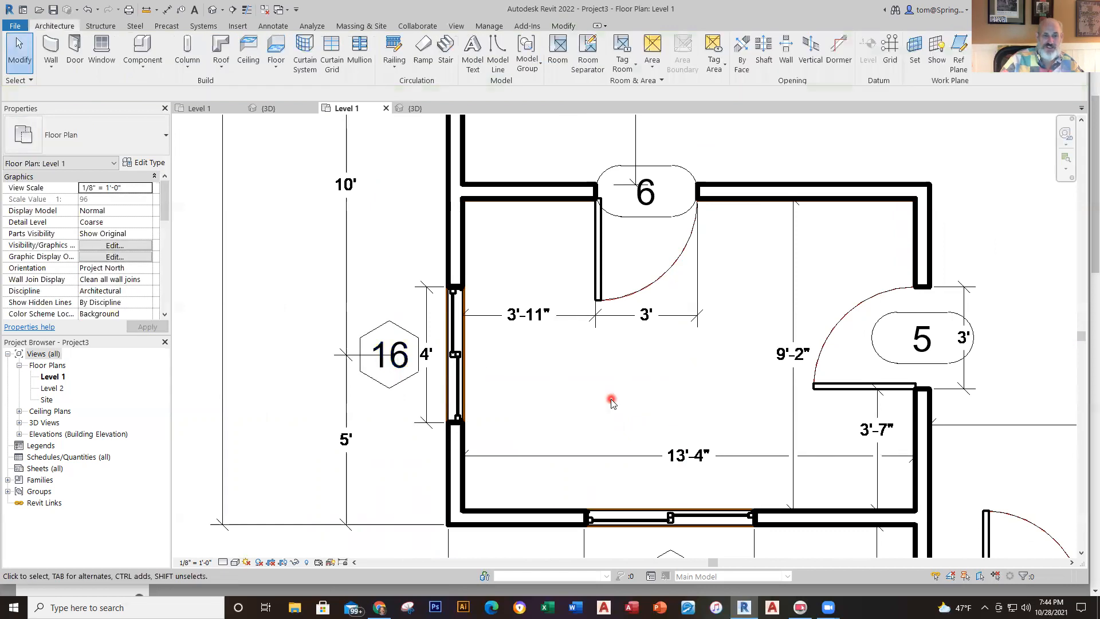
Step: Inspect the placed windows and doors from several sides in the 3D view
{"action": "scroll", "coordinate": [609, 395], "scroll_direction": "down", "scroll_amount": 2}
{"action": "left_click", "coordinate": [414, 108]}
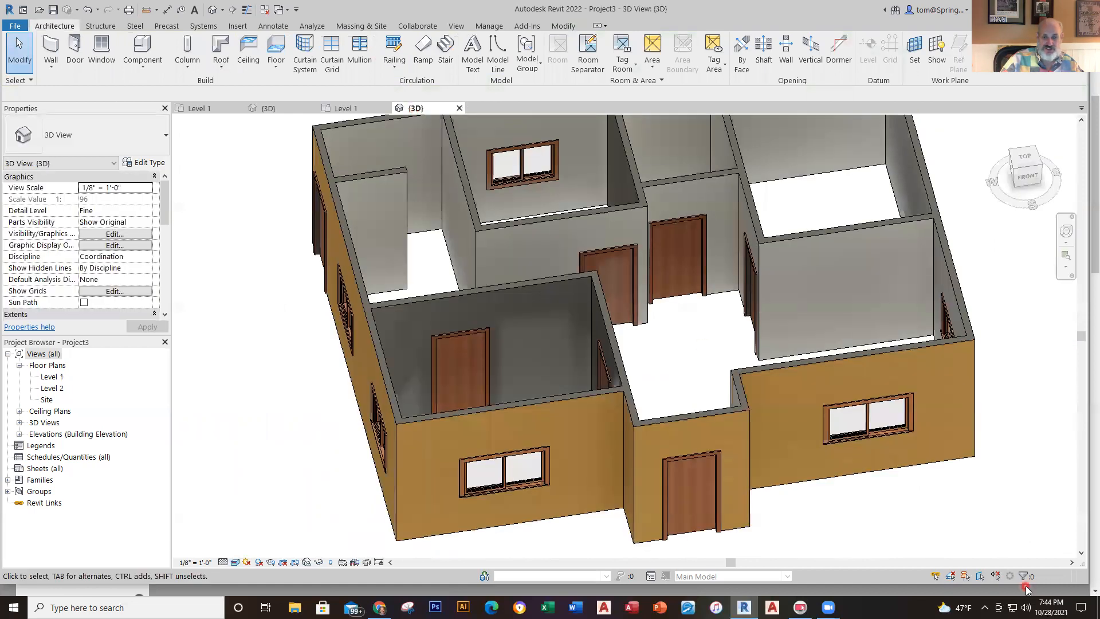
{"action": "left_click", "coordinate": [1065, 506]}
{"action": "scroll", "coordinate": [1022, 500], "scroll_direction": "down", "scroll_amount": 1}
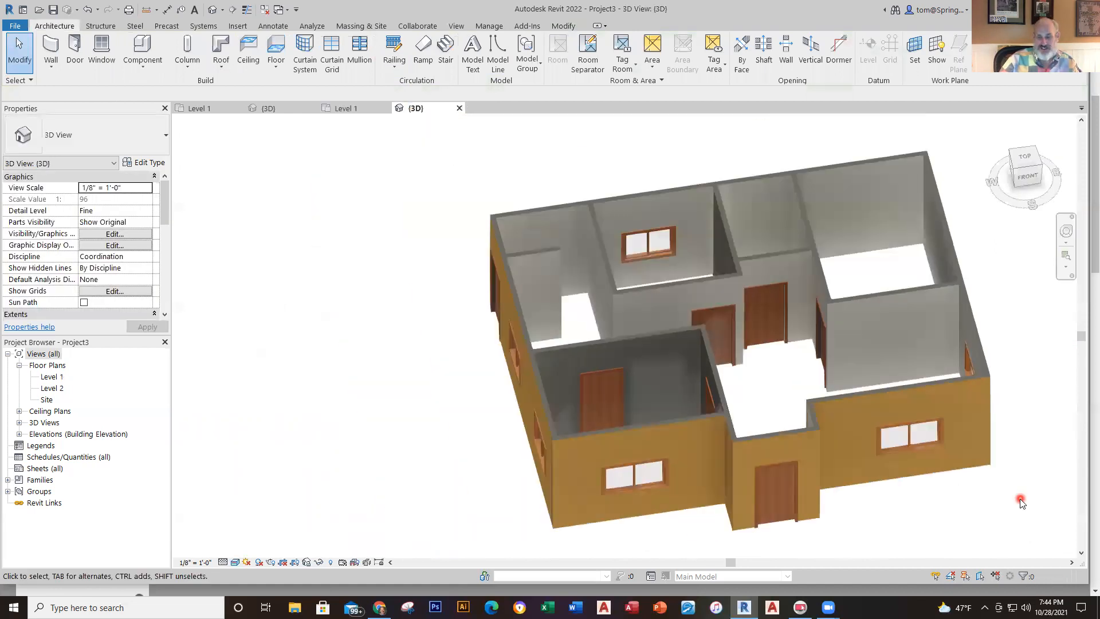
{"action": "middle_click_drag", "start_coordinate": [1024, 506], "coordinate": [807, 467]}
{"action": "middle_click_drag", "start_coordinate": [864, 384], "coordinate": [871, 450], "text": "shift"}
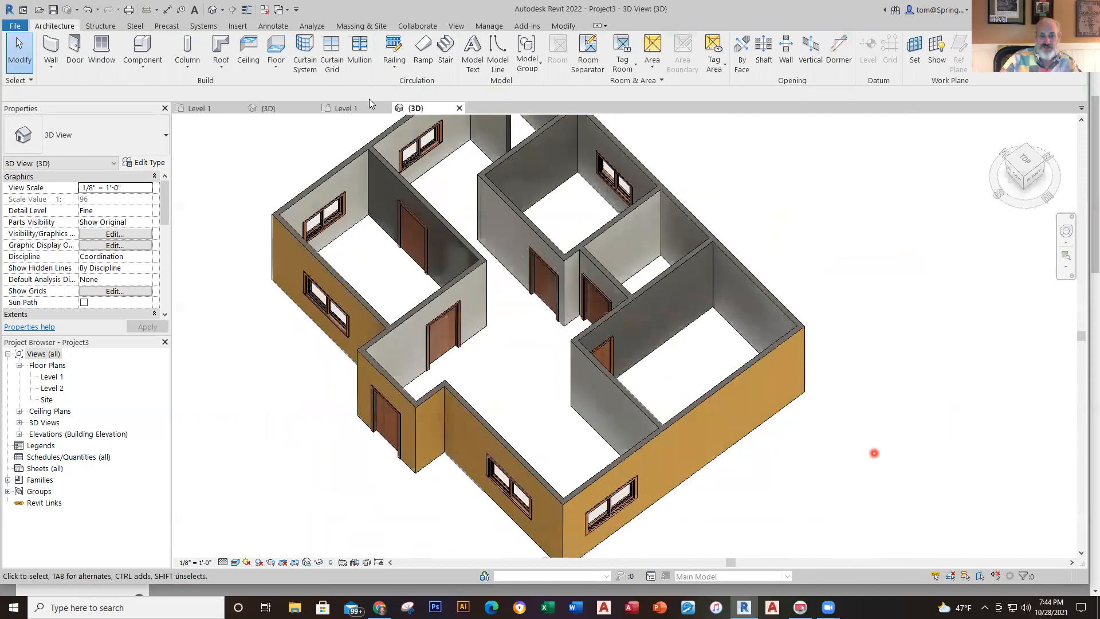
Step: Return to the Level 1 floor plan and place the Tub-Rectangular-3D family against the bathroom's north wall, over the imported tub outline
{"action": "left_click", "coordinate": [346, 108]}
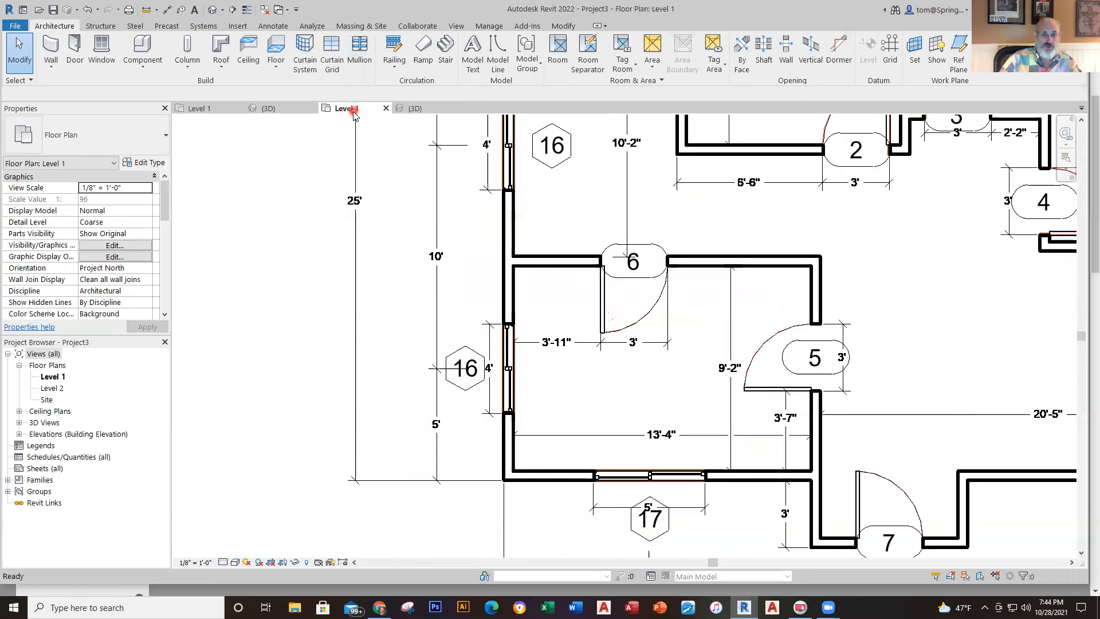
{"action": "scroll", "coordinate": [862, 256], "scroll_direction": "down", "scroll_amount": 5}
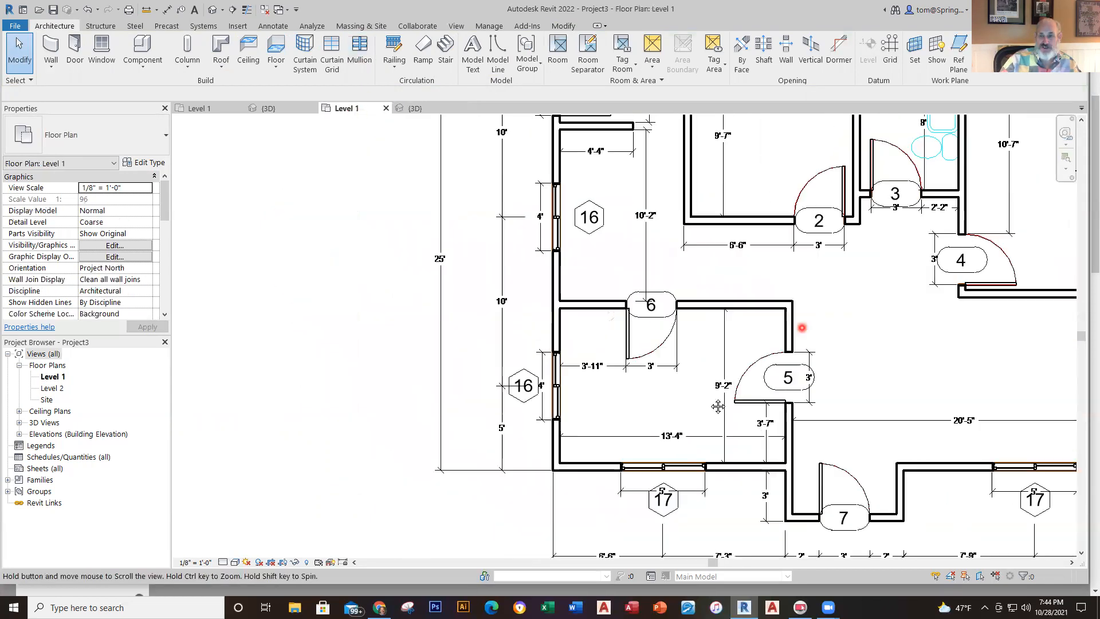
{"action": "scroll", "coordinate": [744, 181], "scroll_direction": "up", "scroll_amount": 3}
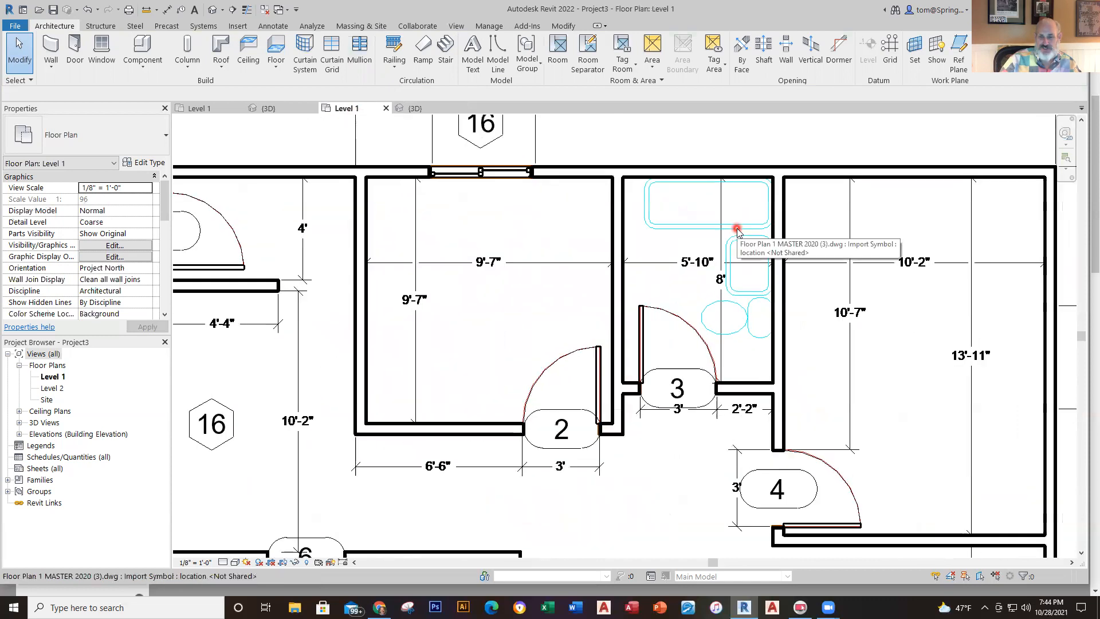
{"action": "left_click", "coordinate": [8, 480]}
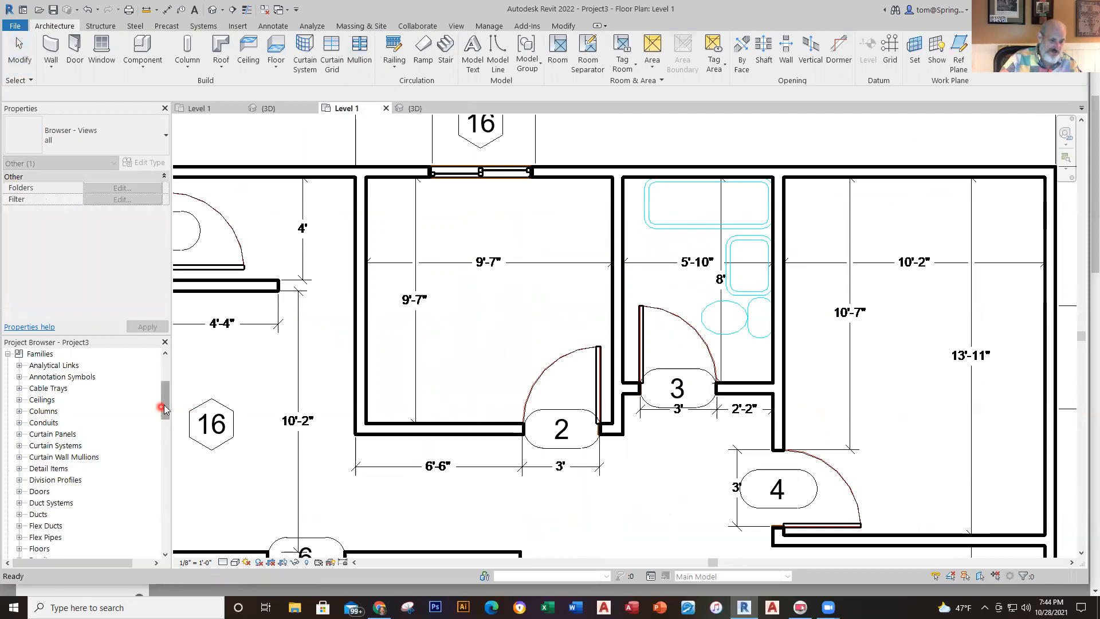
{"action": "scroll", "coordinate": [168, 439], "scroll_direction": "down", "scroll_amount": 5}
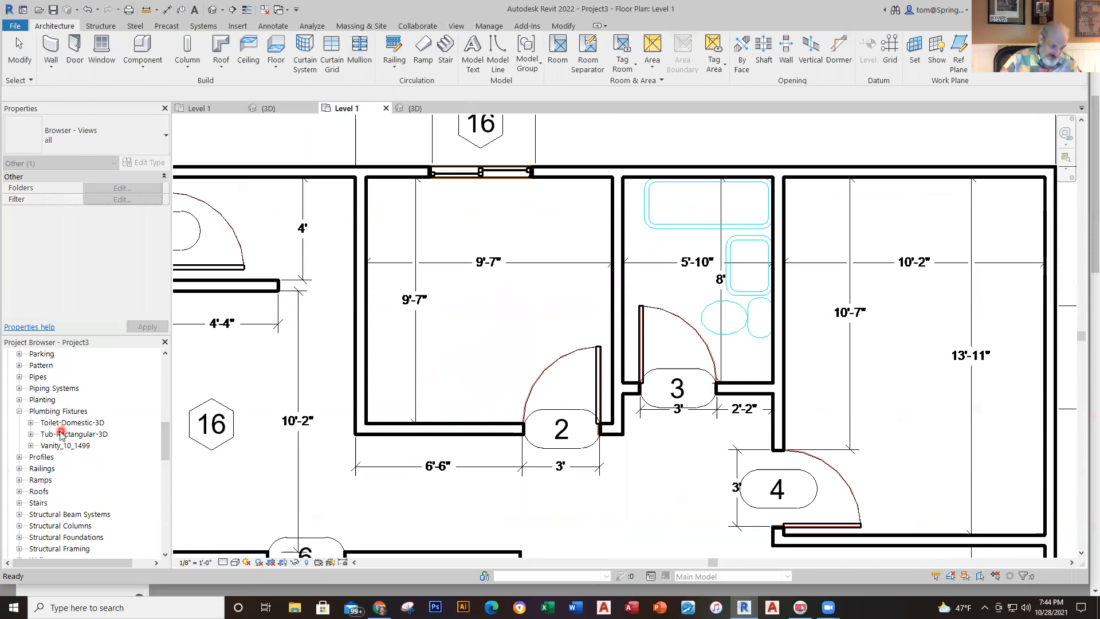
{"action": "left_click", "coordinate": [30, 435]}
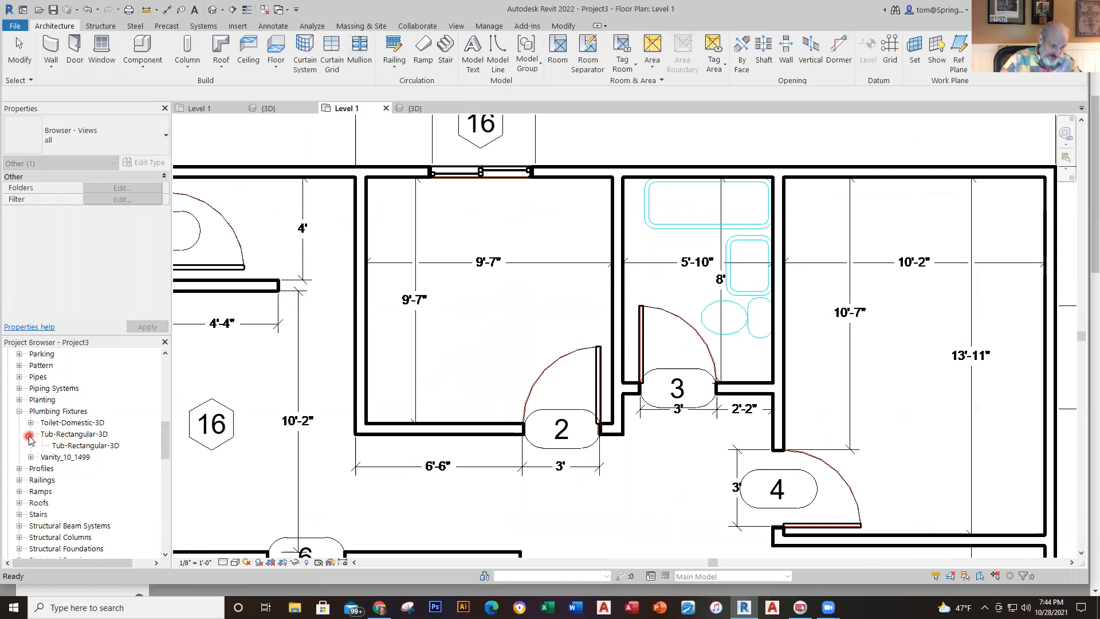
{"action": "left_click", "coordinate": [86, 446]}
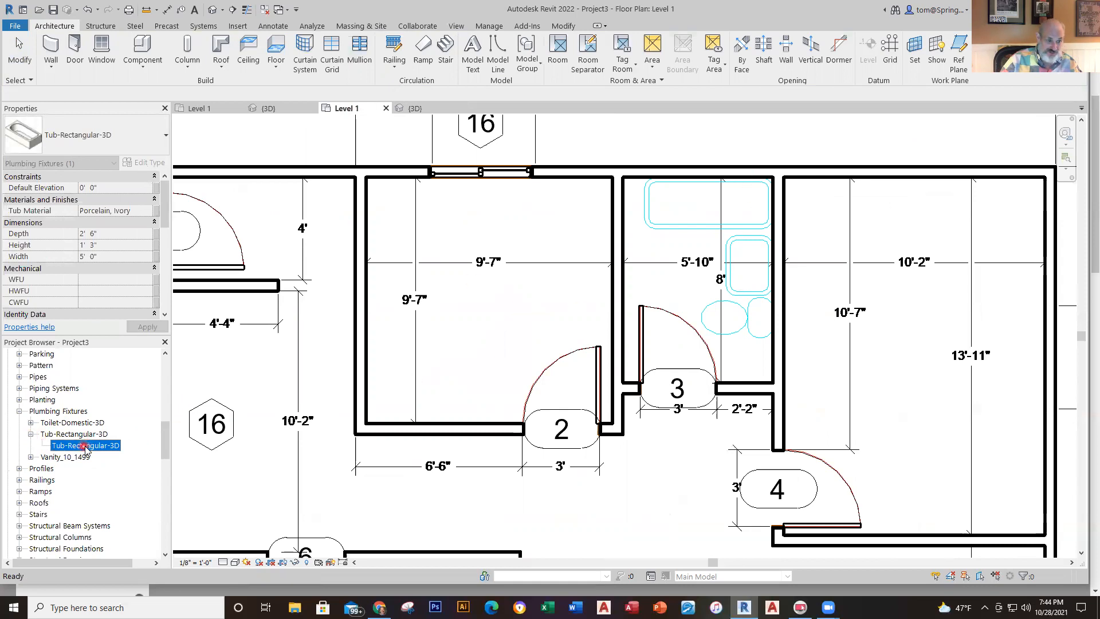
{"action": "left_click_drag", "start_coordinate": [703, 181], "coordinate": [704, 187]}
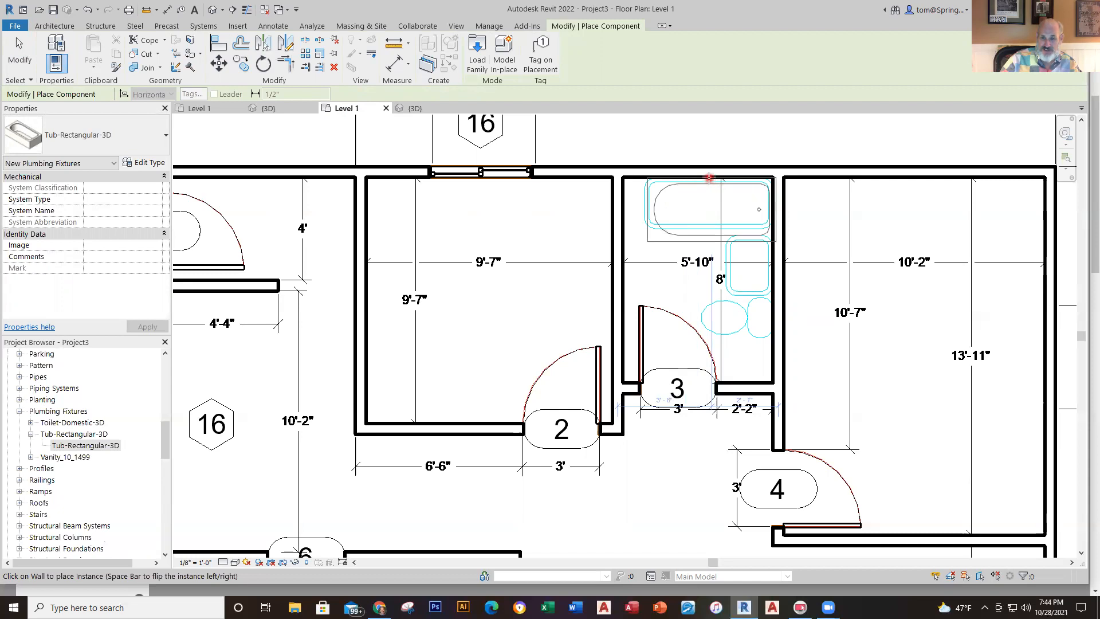
{"action": "left_click", "coordinate": [709, 178]}
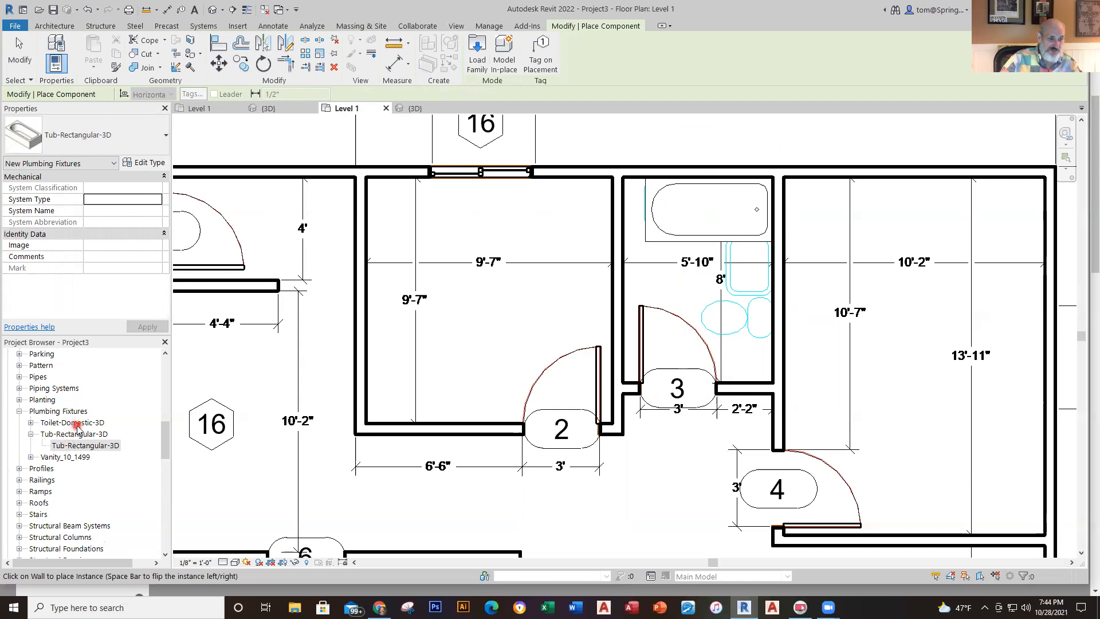
Step: Place Toilet-Domestic-3D over the imported toilet outline, rotated so its tank backs onto the bathroom's east wall
{"action": "left_click", "coordinate": [30, 423]}
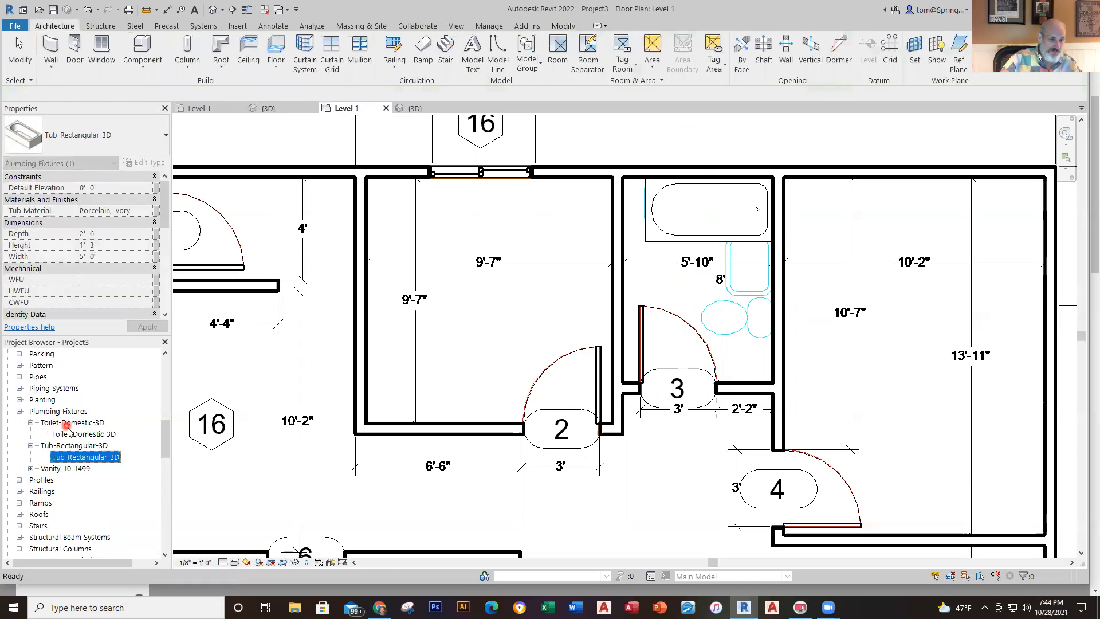
{"action": "left_click", "coordinate": [75, 434]}
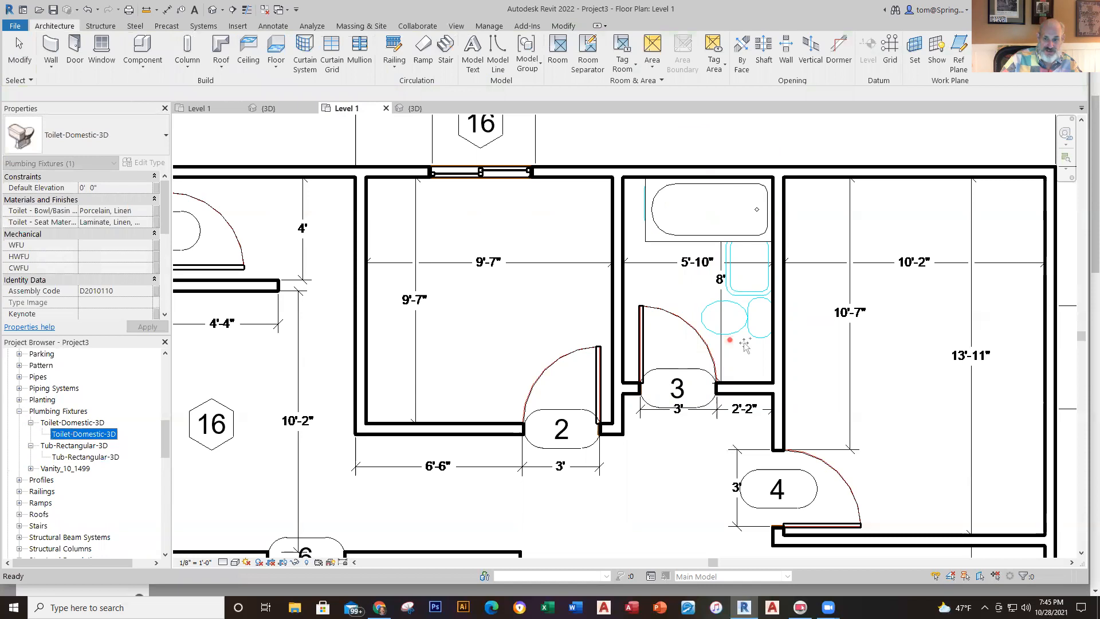
{"action": "left_click_drag", "start_coordinate": [765, 326], "coordinate": [762, 341]}
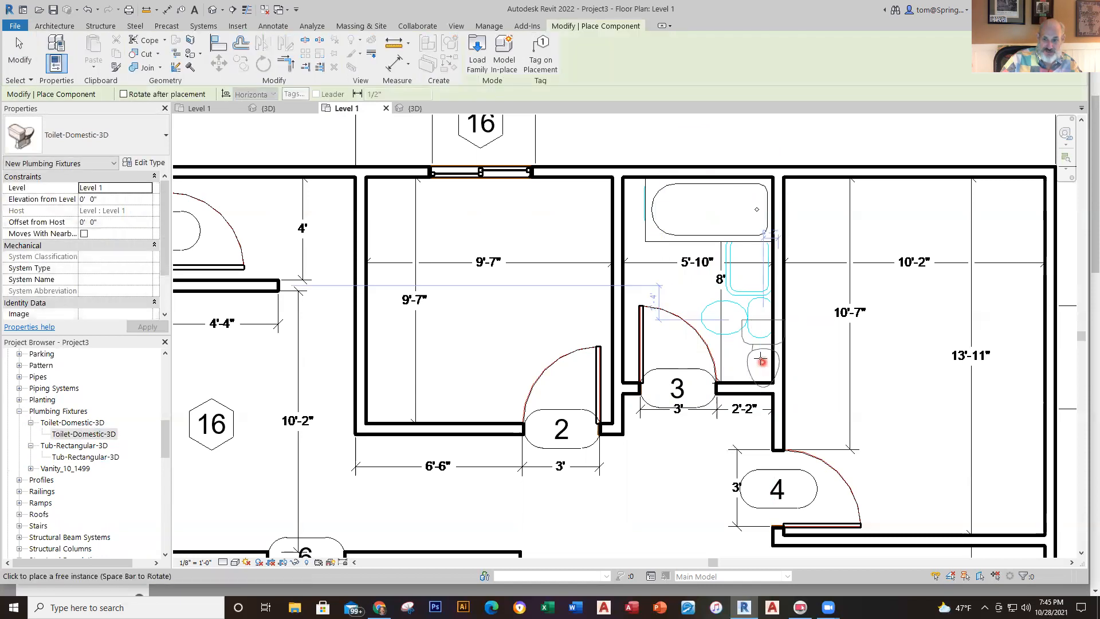
{"action": "key", "text": "space"}
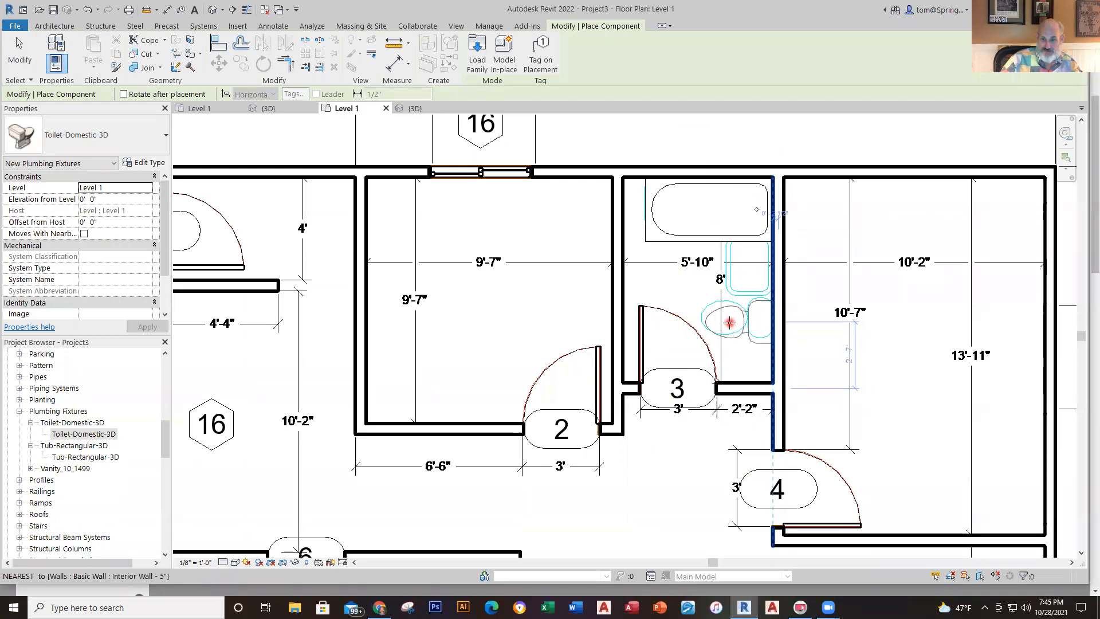
{"action": "left_click", "coordinate": [730, 322]}
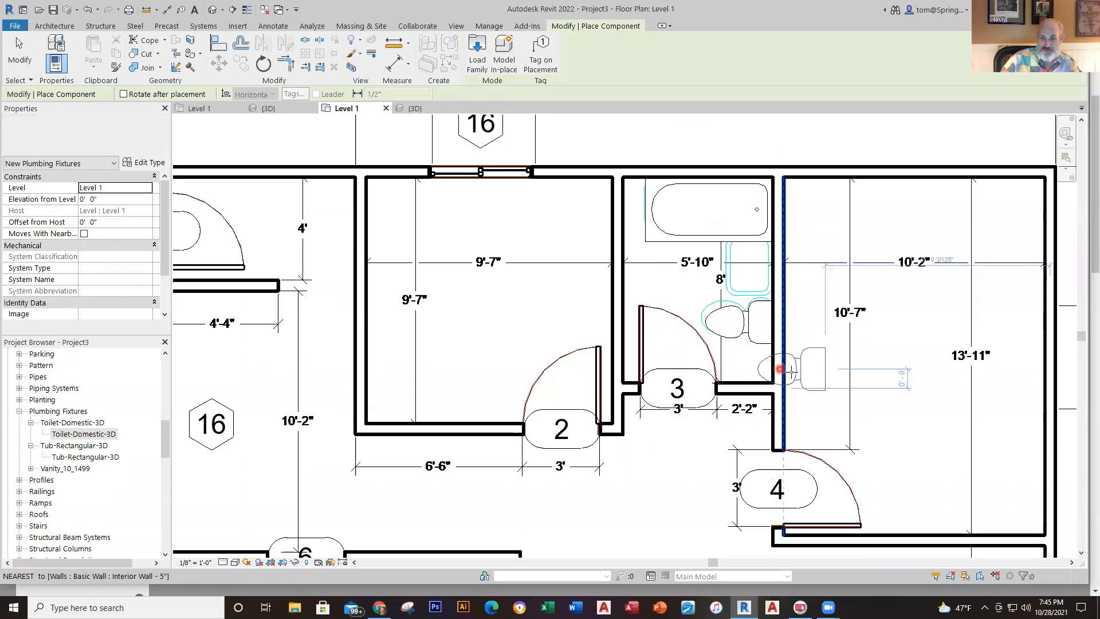
{"action": "key", "text": "Escape"}
{"action": "key", "text": "Escape"}
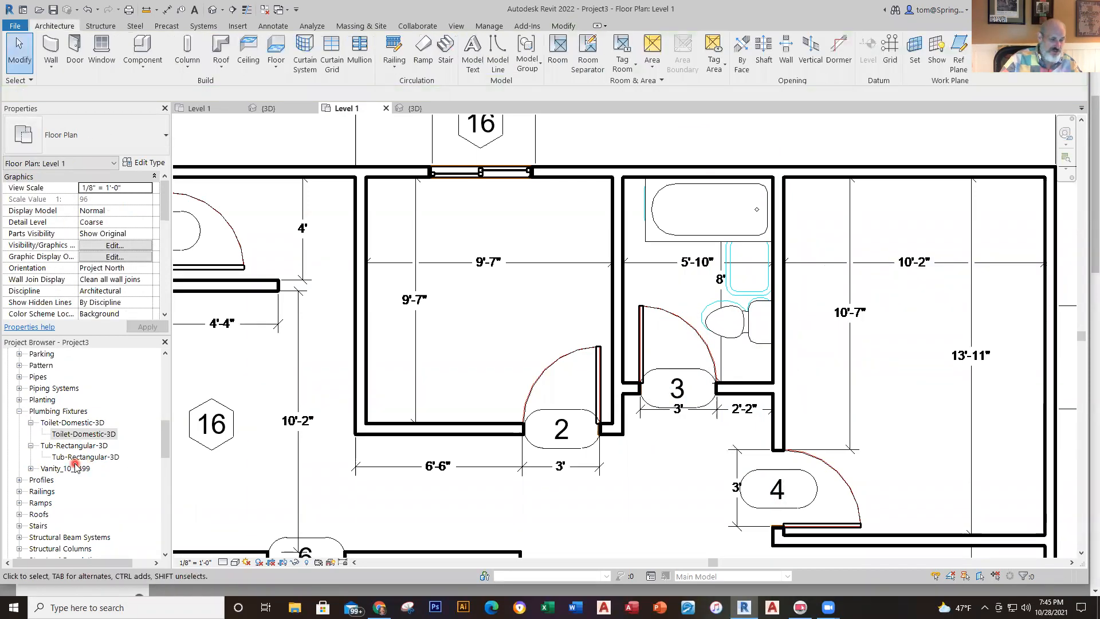
Step: Place Vanity_10_1499 against the bathroom's east wall between the tub and the toilet, over the imported sink outline
{"action": "left_click", "coordinate": [31, 468]}
{"action": "left_click_drag", "start_coordinate": [76, 480], "coordinate": [562, 343]}
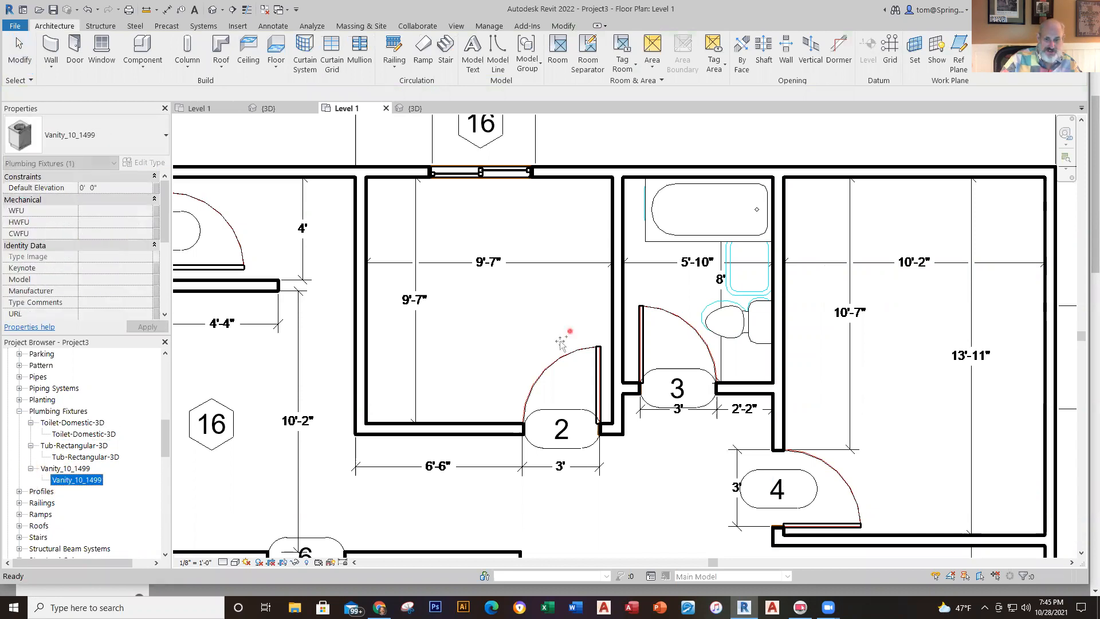
{"action": "left_click_drag", "start_coordinate": [699, 296], "coordinate": [709, 295]}
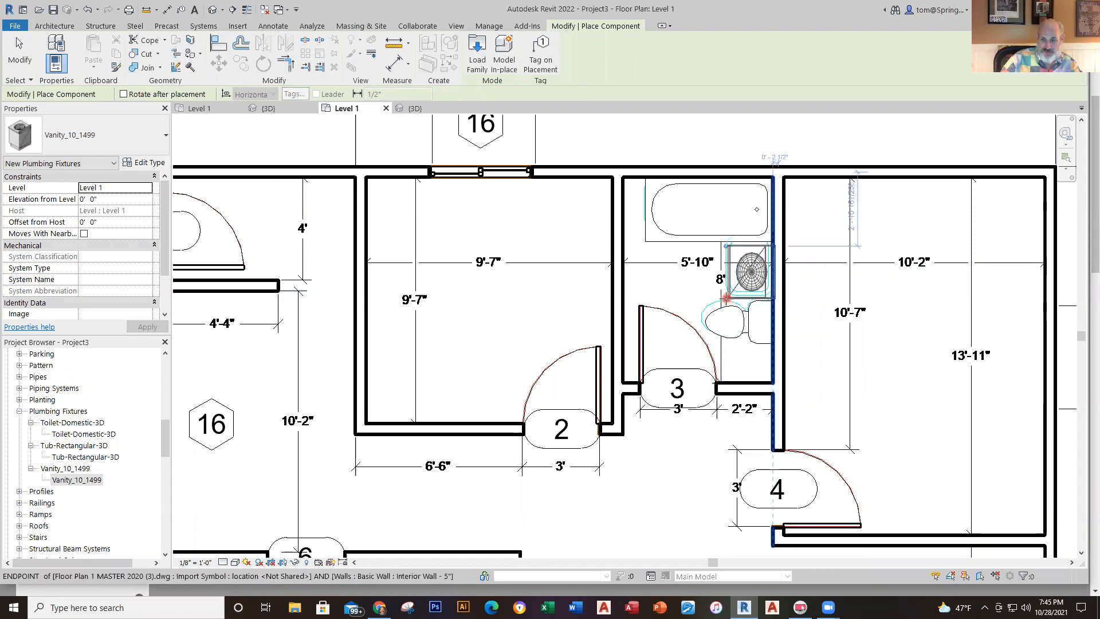
{"action": "left_click", "coordinate": [725, 306]}
{"action": "key", "text": "Escape"}
{"action": "key", "text": "Escape"}
{"action": "scroll", "coordinate": [754, 293], "scroll_direction": "up", "scroll_amount": 5}
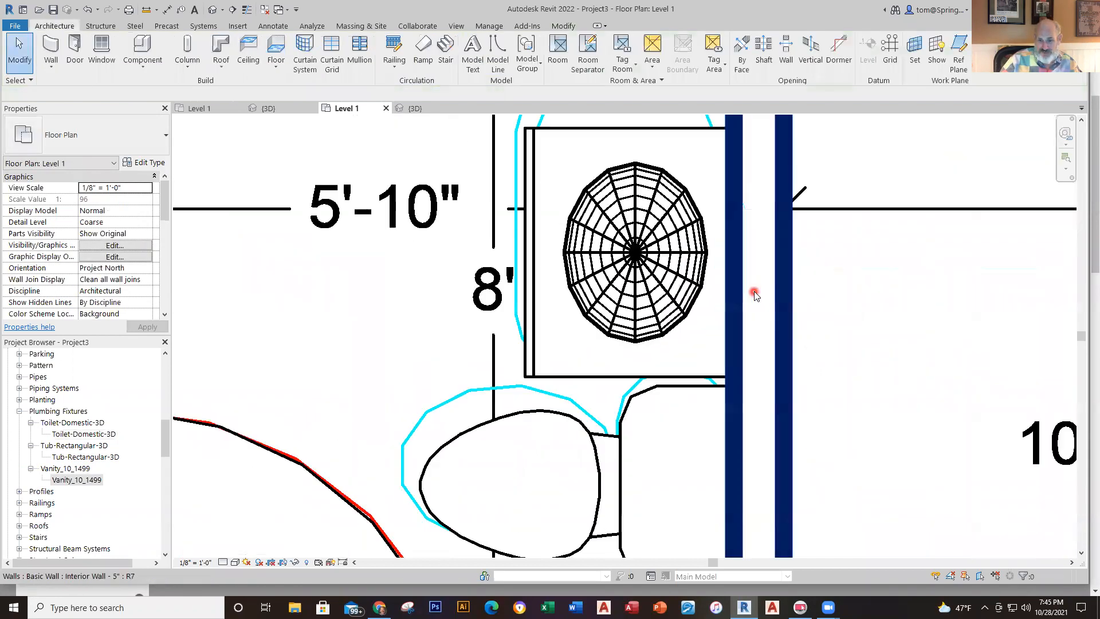
{"action": "scroll", "coordinate": [754, 293], "scroll_direction": "down", "scroll_amount": 5}
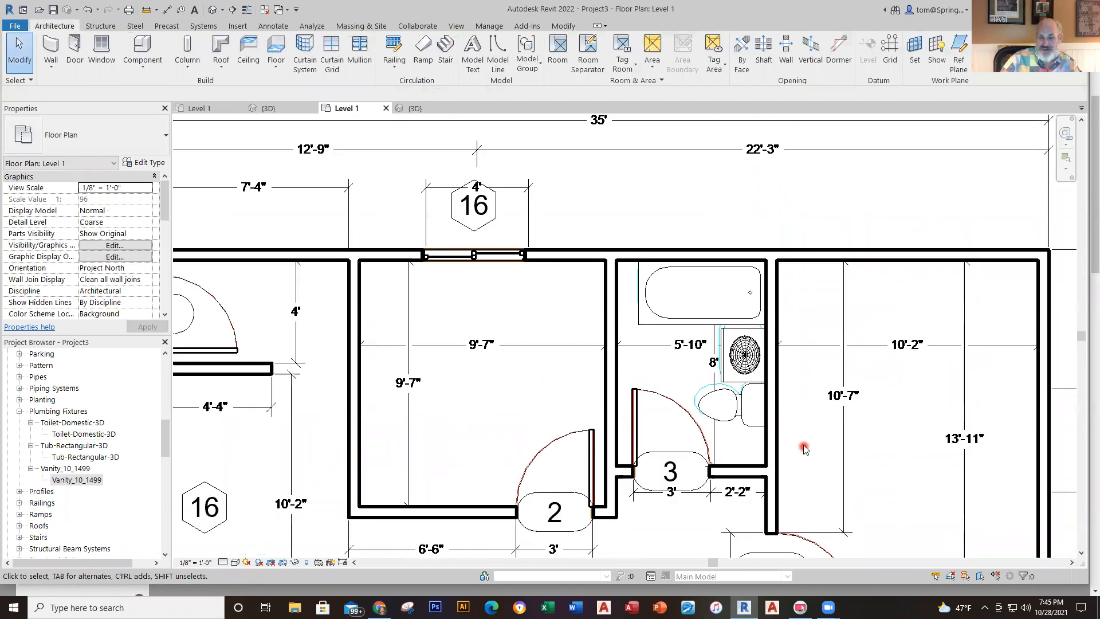
Step: Place a camera in the hallway just south of door 3, aimed through the doorway toward the bathroom tub
{"action": "middle_click_drag", "start_coordinate": [804, 449], "coordinate": [776, 427]}
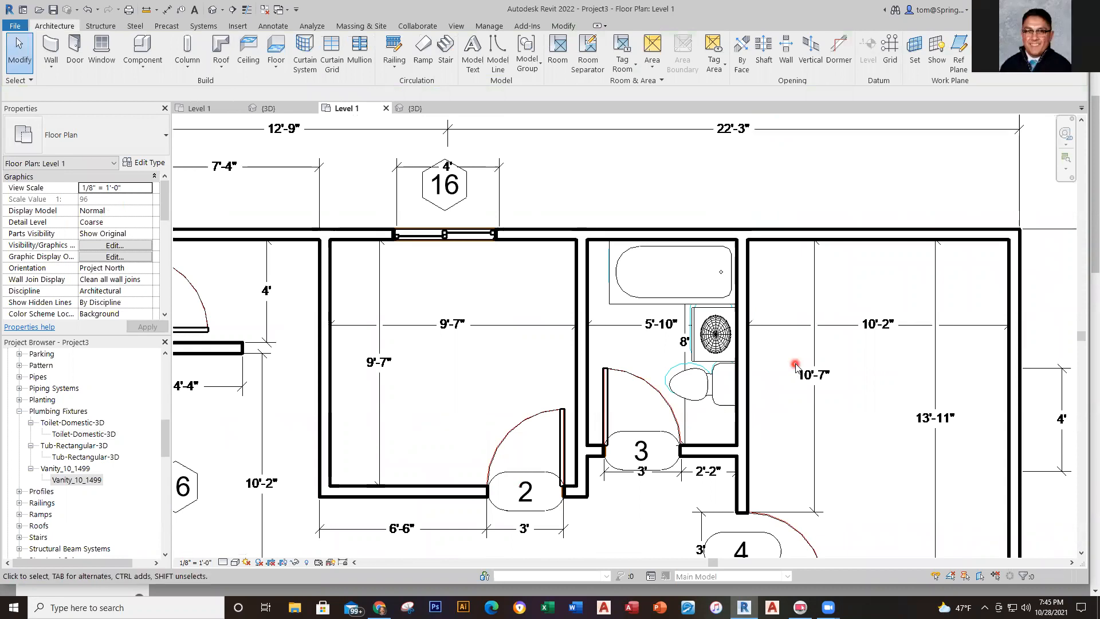
{"action": "left_click", "coordinate": [225, 12]}
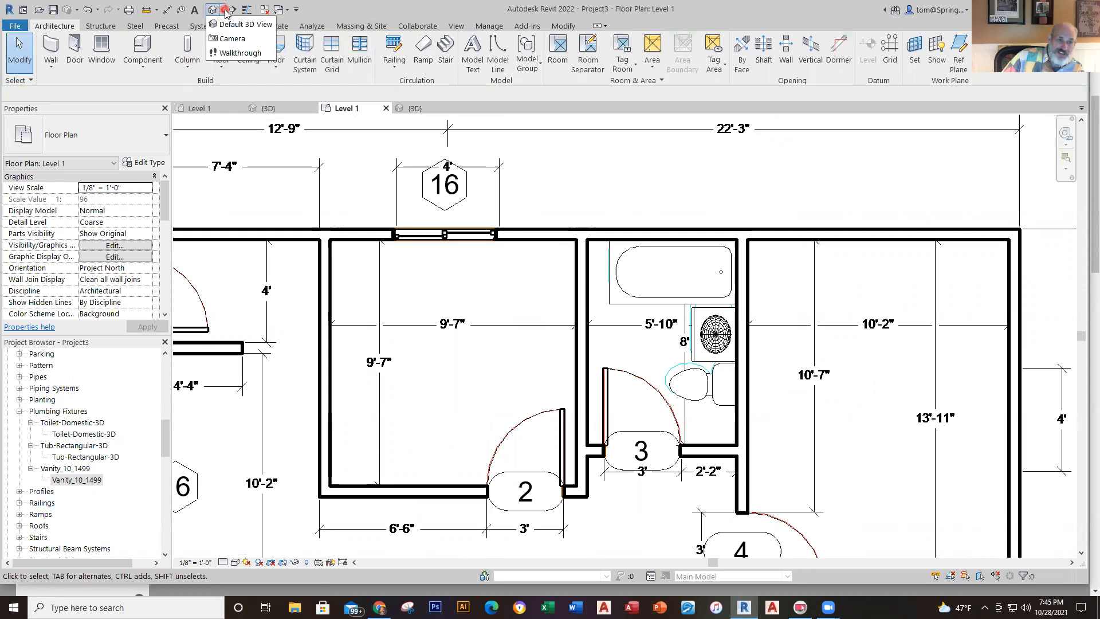
{"action": "left_click", "coordinate": [224, 39]}
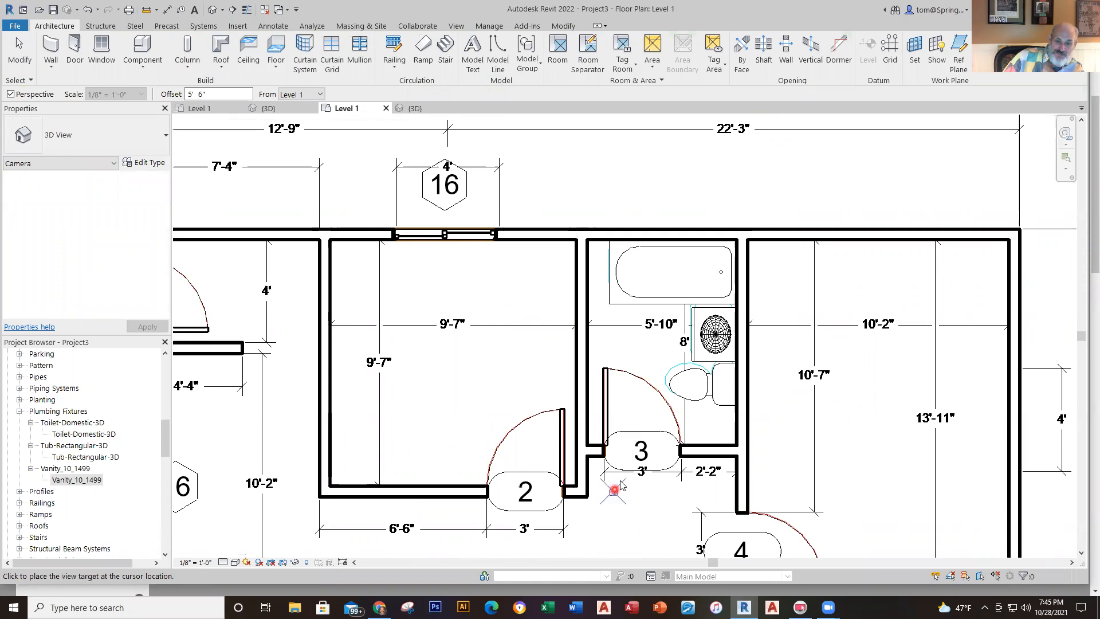
{"action": "left_click", "coordinate": [691, 304]}
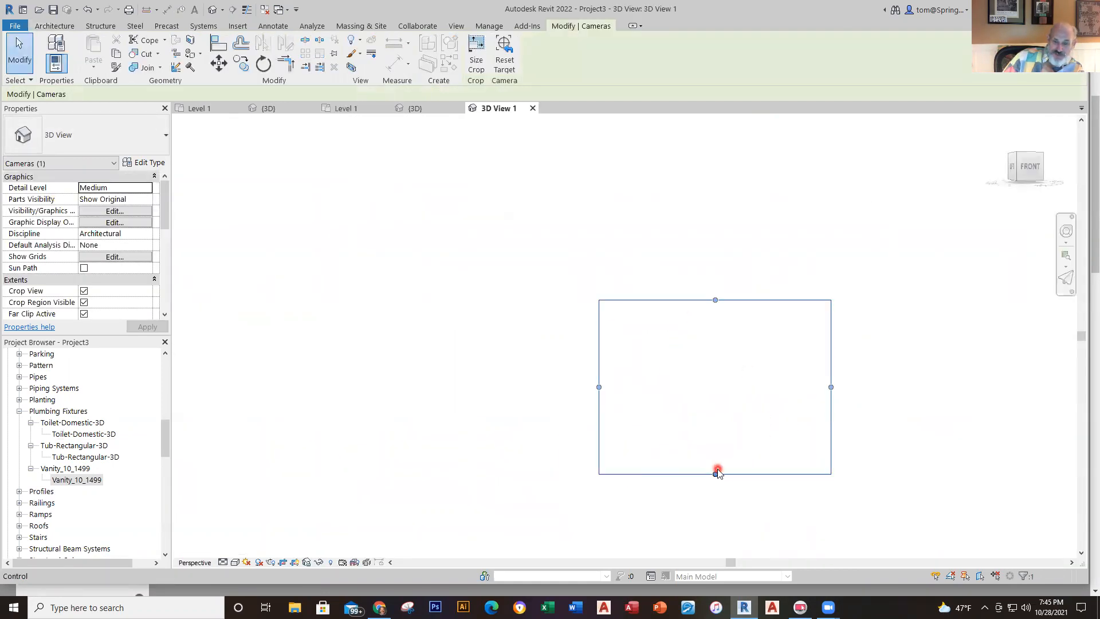
Step: Enlarge the camera view's crop region on all four sides to show more of the bathroom doorway
{"action": "left_click_drag", "start_coordinate": [714, 477], "coordinate": [724, 541]}
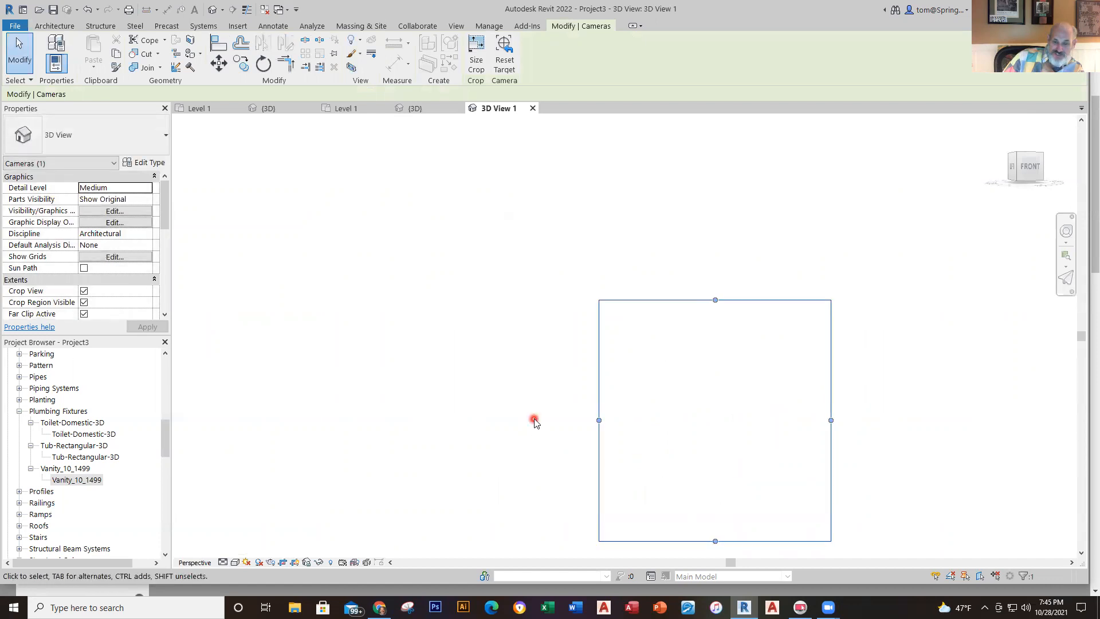
{"action": "left_click_drag", "start_coordinate": [599, 421], "coordinate": [321, 420]}
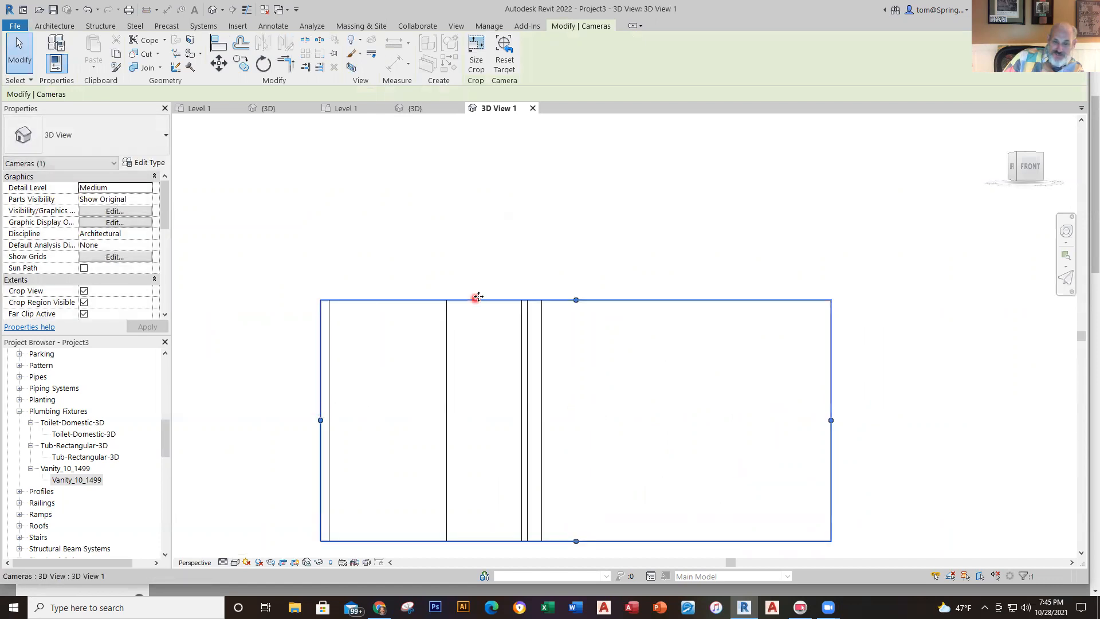
{"action": "left_click_drag", "start_coordinate": [575, 299], "coordinate": [579, 155]}
{"action": "scroll", "coordinate": [902, 452], "scroll_direction": "down", "scroll_amount": 3}
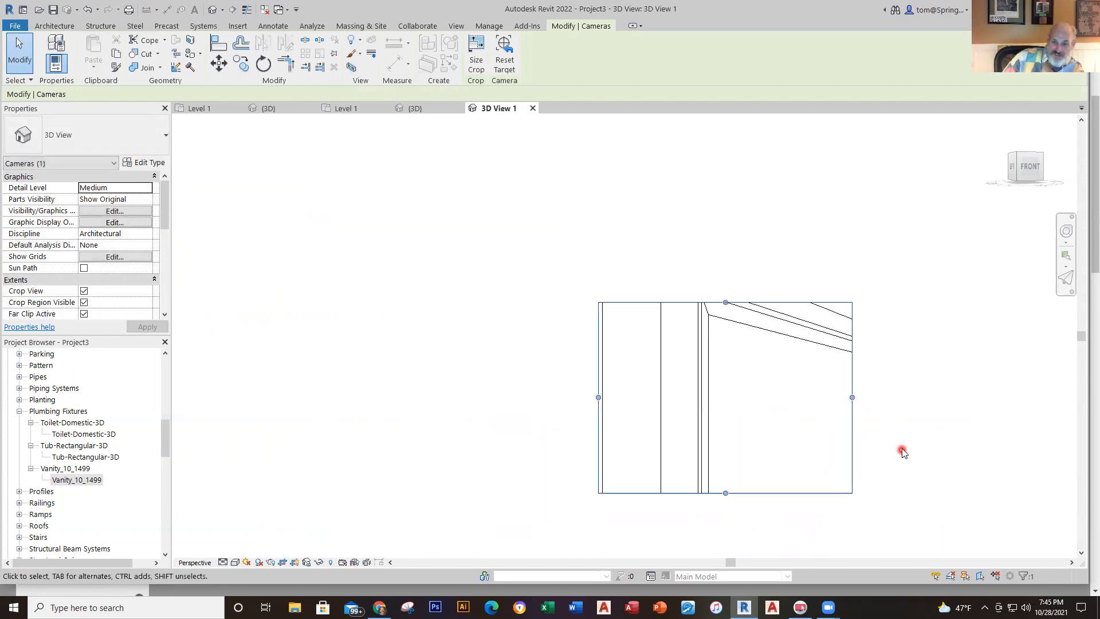
{"action": "left_click_drag", "start_coordinate": [853, 398], "coordinate": [1005, 401]}
{"action": "scroll", "coordinate": [948, 430], "scroll_direction": "down", "scroll_amount": 1}
{"action": "middle_click_drag", "start_coordinate": [932, 427], "coordinate": [718, 331]}
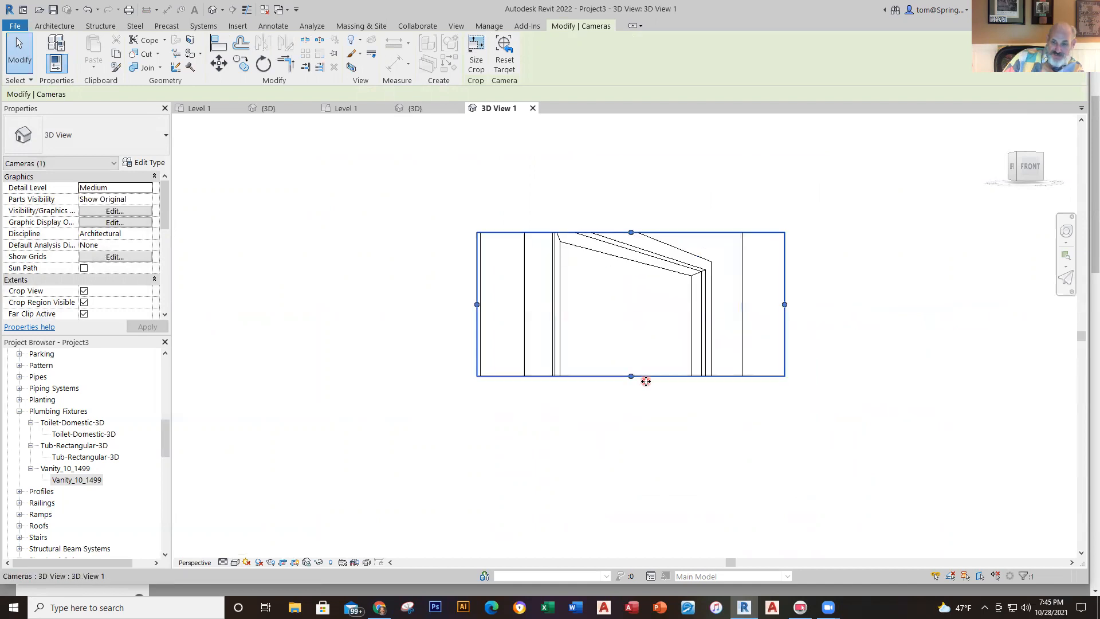
Step: Extend the camera view's crop region further in every direction to take in the floor, side walls and wall tops
{"action": "left_click_drag", "start_coordinate": [630, 383], "coordinate": [643, 533]}
{"action": "scroll", "coordinate": [669, 490], "scroll_direction": "down", "scroll_amount": 1}
{"action": "middle_click_drag", "start_coordinate": [680, 465], "coordinate": [600, 298]}
{"action": "left_click_drag", "start_coordinate": [679, 247], "coordinate": [919, 279]}
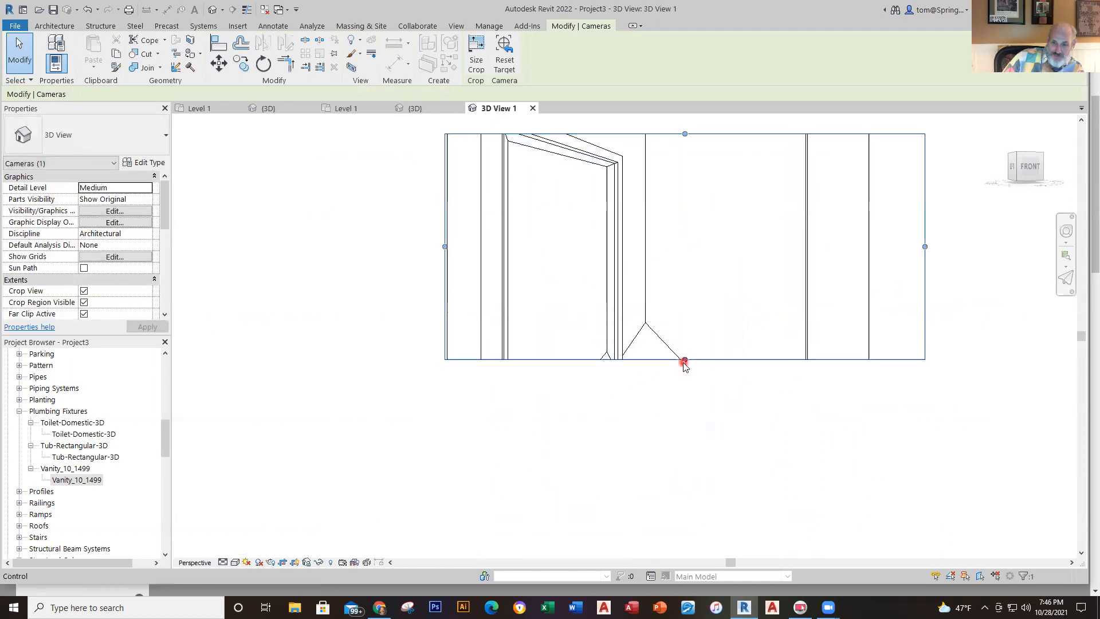
{"action": "left_click_drag", "start_coordinate": [685, 359], "coordinate": [682, 528]}
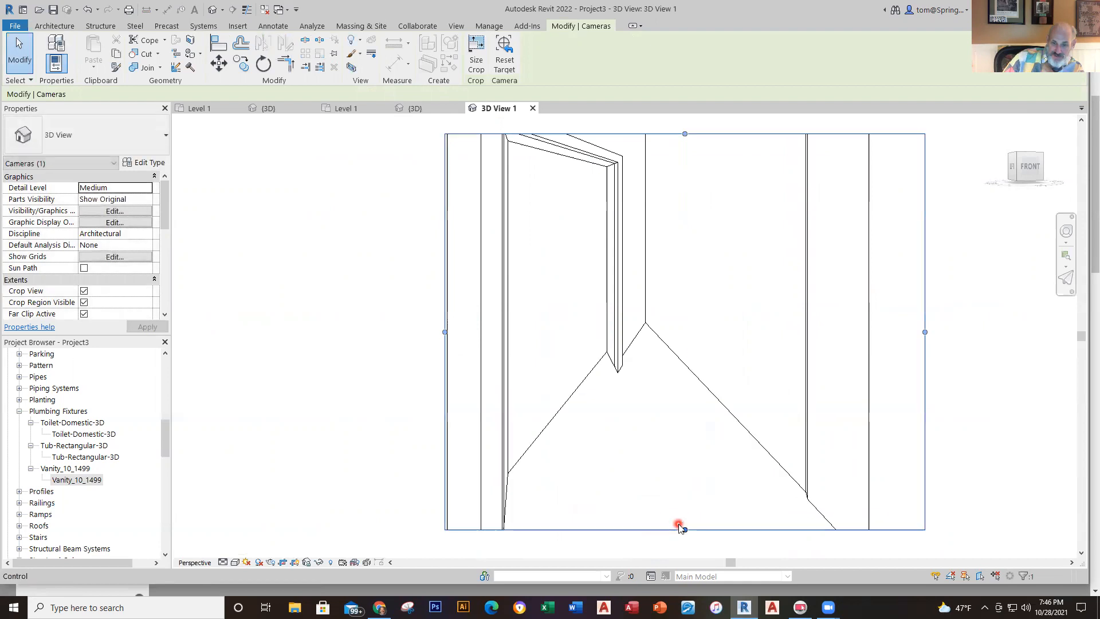
{"action": "left_click_drag", "start_coordinate": [445, 332], "coordinate": [297, 338]}
{"action": "scroll", "coordinate": [667, 432], "scroll_direction": "down", "scroll_amount": 4}
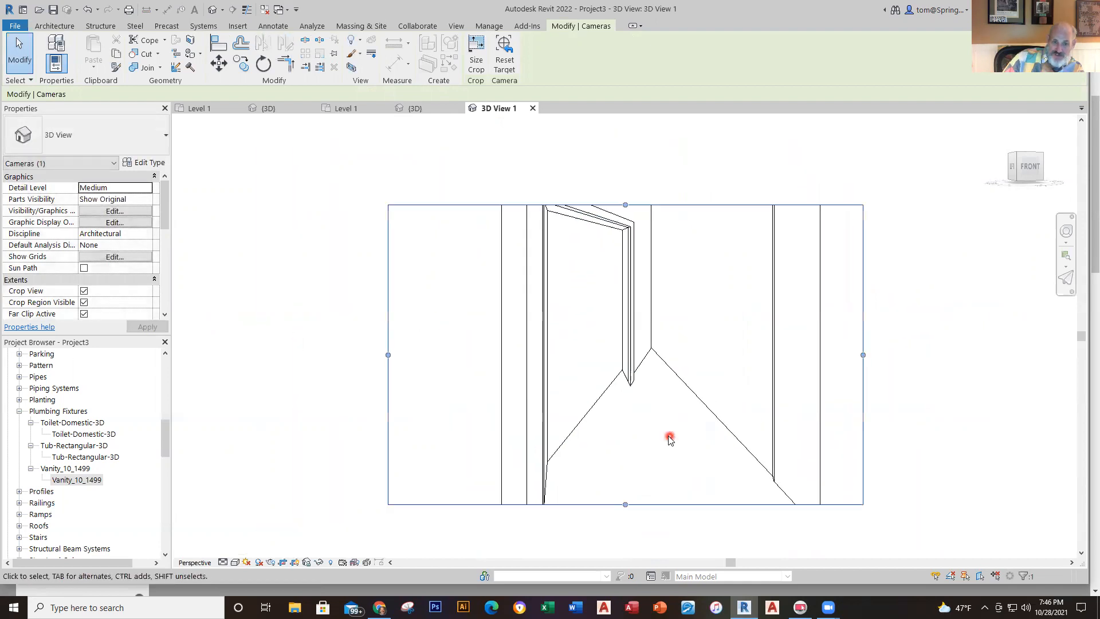
{"action": "middle_click_drag", "start_coordinate": [649, 290], "coordinate": [601, 395]}
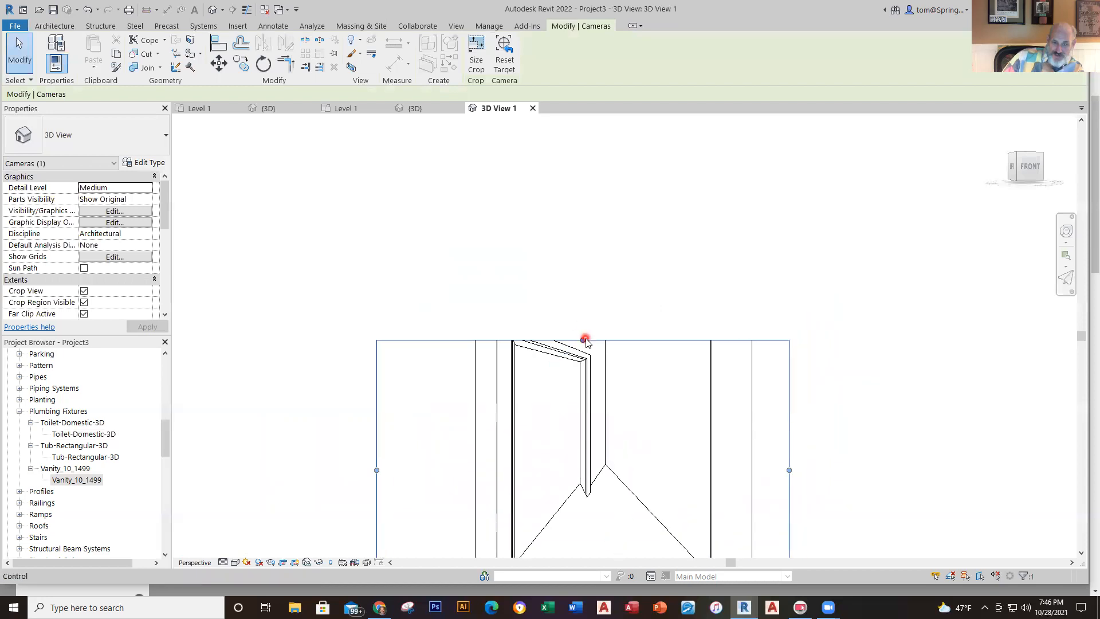
{"action": "left_click_drag", "start_coordinate": [583, 338], "coordinate": [589, 212]}
{"action": "scroll", "coordinate": [408, 309], "scroll_direction": "down", "scroll_amount": 3}
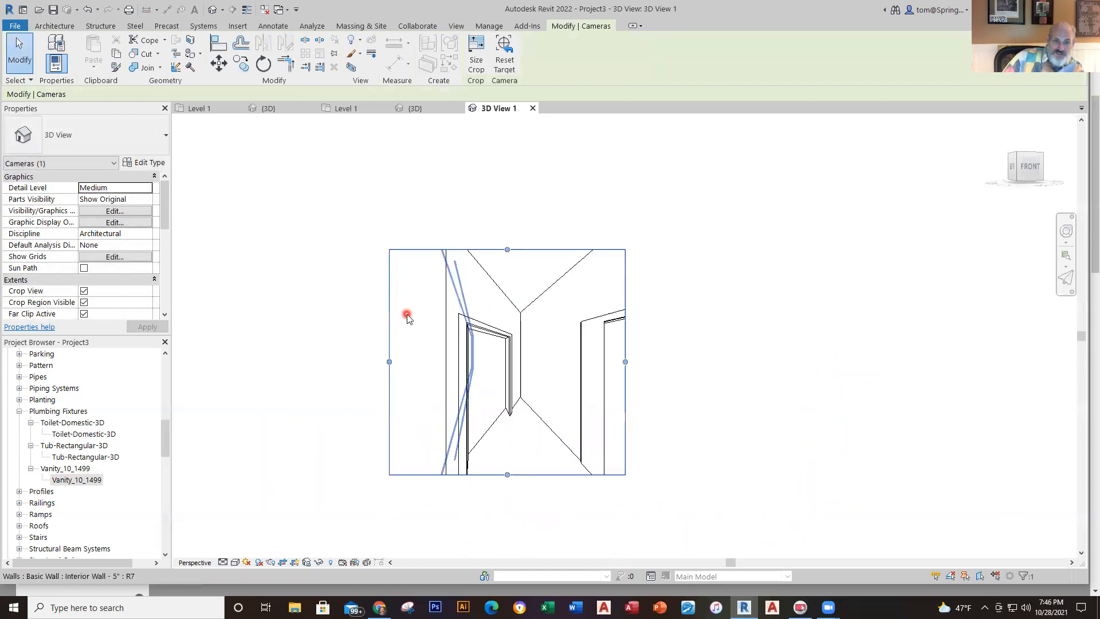
Step: Return to the Level 1 floor plan and delete the camera together with its 3D view
{"action": "left_click", "coordinate": [417, 109]}
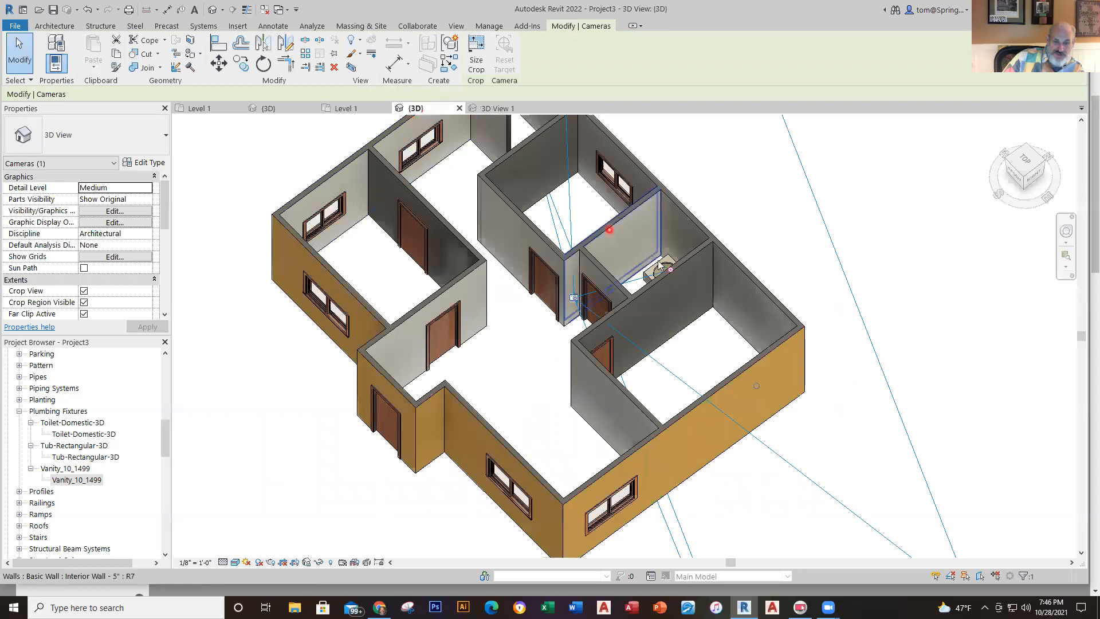
{"action": "left_click", "coordinate": [343, 109]}
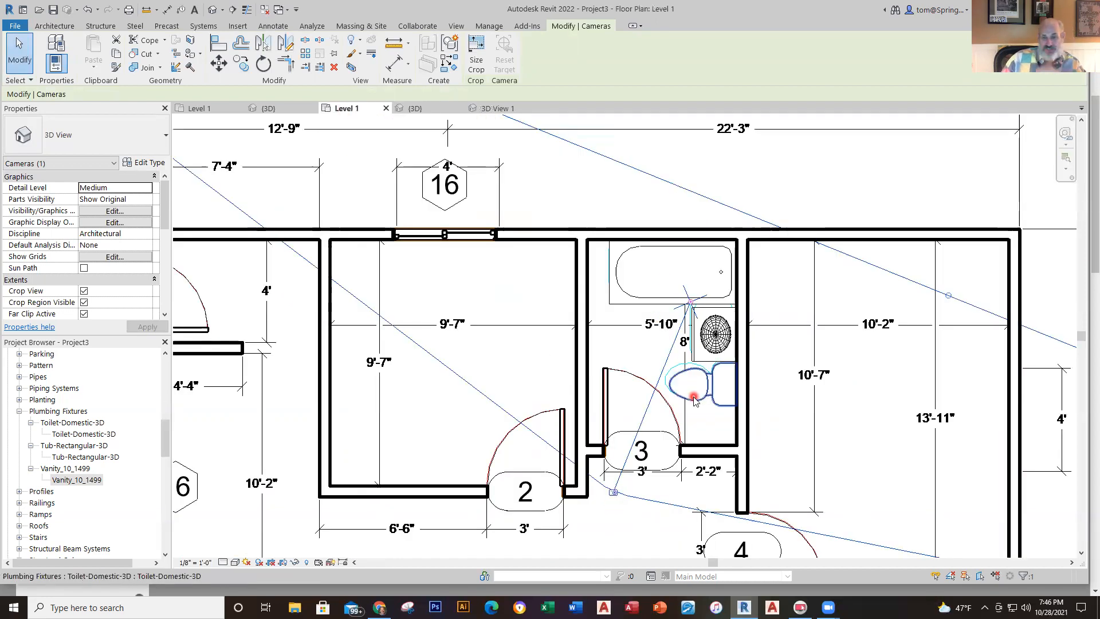
{"action": "scroll", "coordinate": [686, 324], "scroll_direction": "down", "scroll_amount": 8}
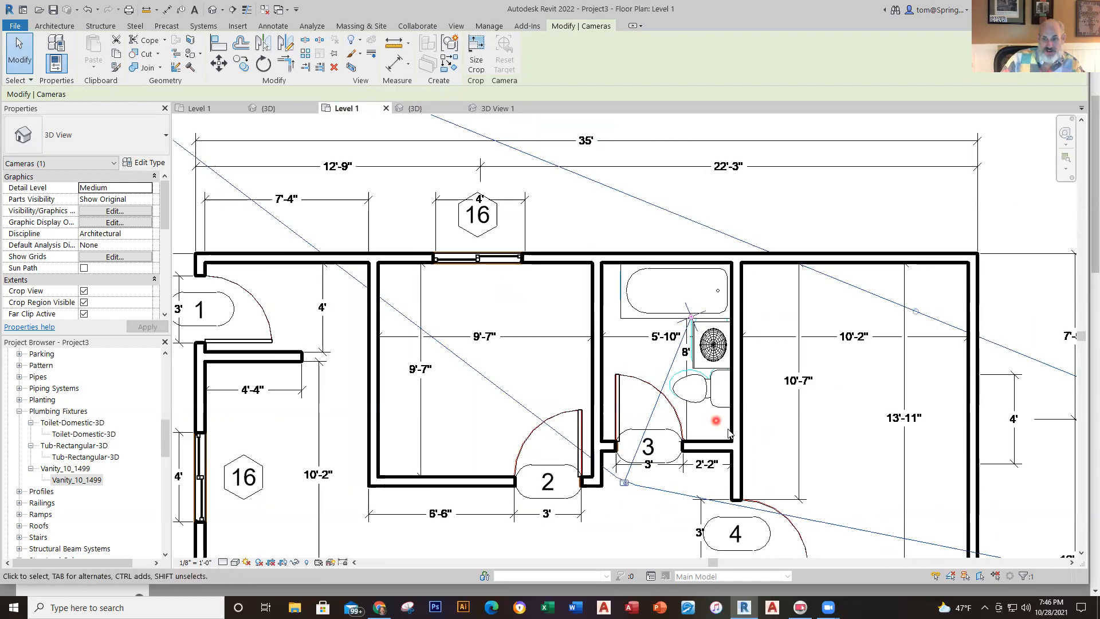
{"action": "middle_click_drag", "start_coordinate": [796, 345], "coordinate": [738, 312]}
{"action": "scroll", "coordinate": [788, 394], "scroll_direction": "up", "scroll_amount": 3}
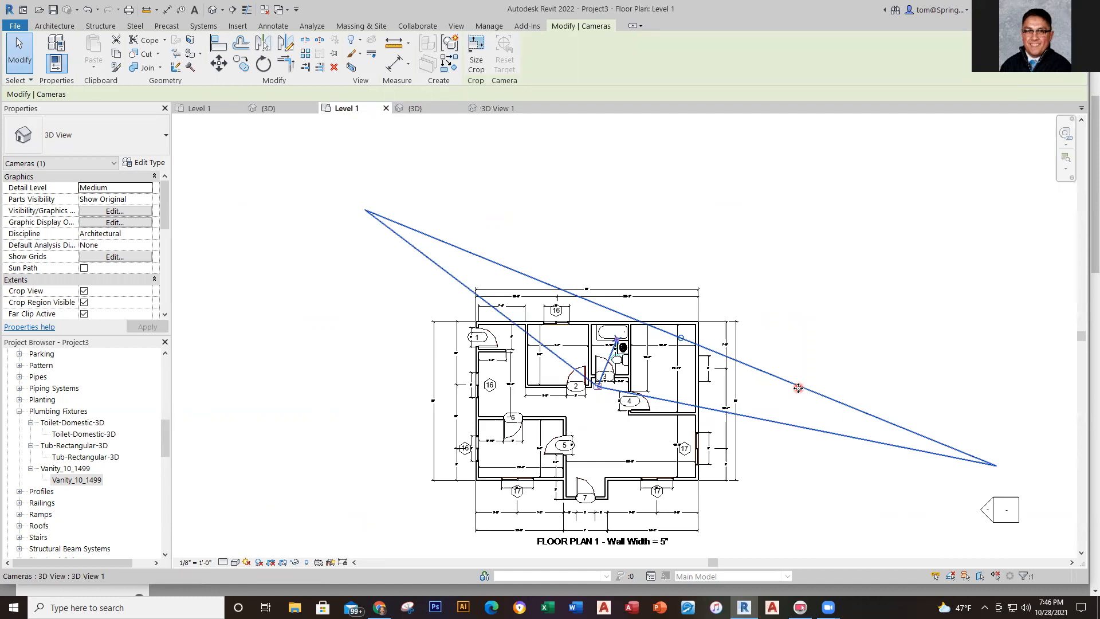
{"action": "key", "text": "Delete"}
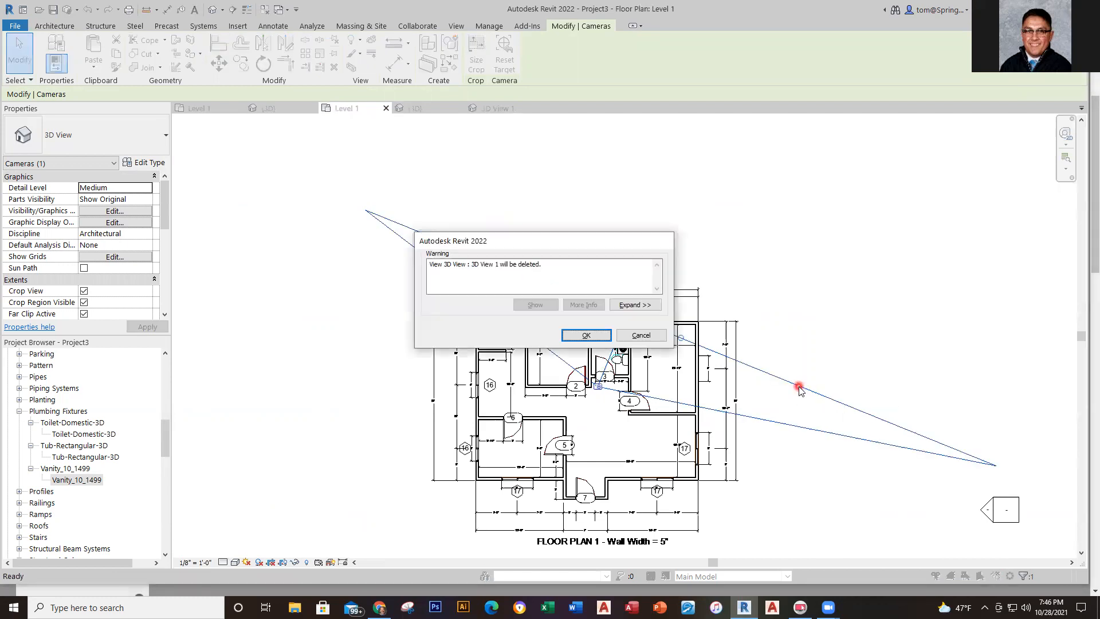
{"action": "left_click", "coordinate": [600, 337]}
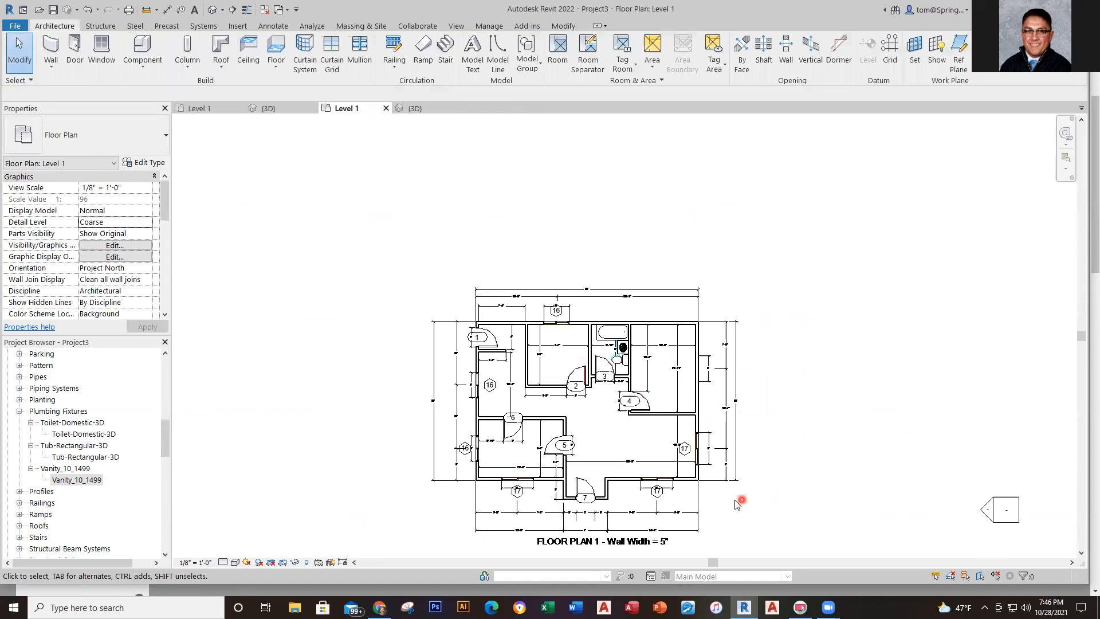
{"action": "scroll", "coordinate": [737, 504], "scroll_direction": "up", "scroll_amount": 2}
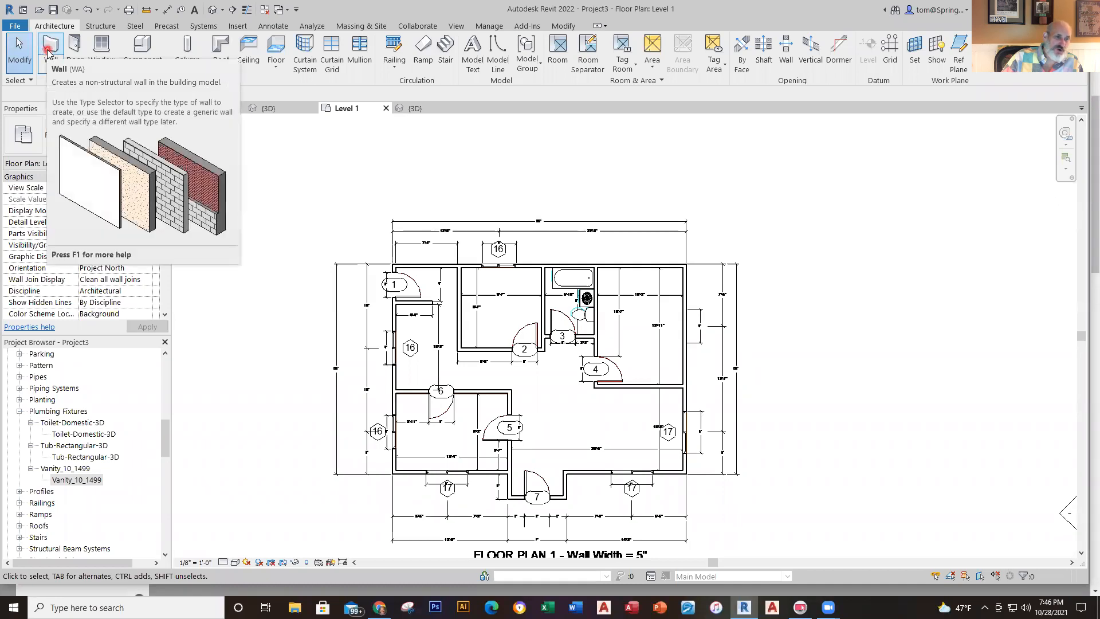
{"action": "left_click", "coordinate": [75, 51]}
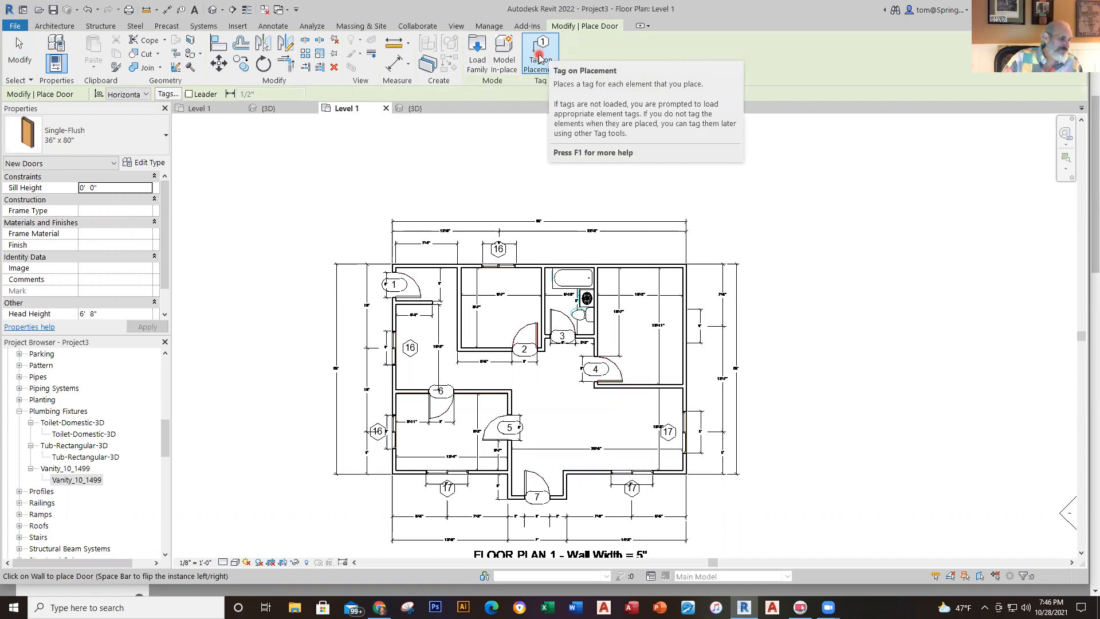
{"action": "key", "text": "Escape"}
{"action": "key", "text": "Escape"}
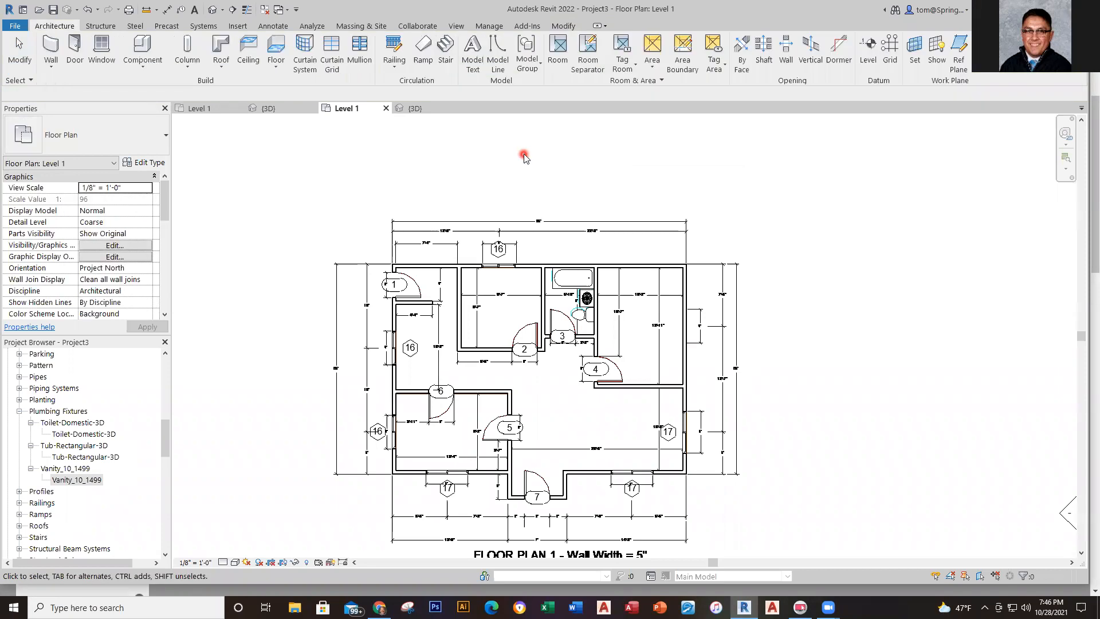
Step: Hide the imported Floor Plan 1 MASTER 2020 DWG as an element in the Level 1 floor plan
{"action": "scroll", "coordinate": [596, 321], "scroll_direction": "up", "scroll_amount": 5}
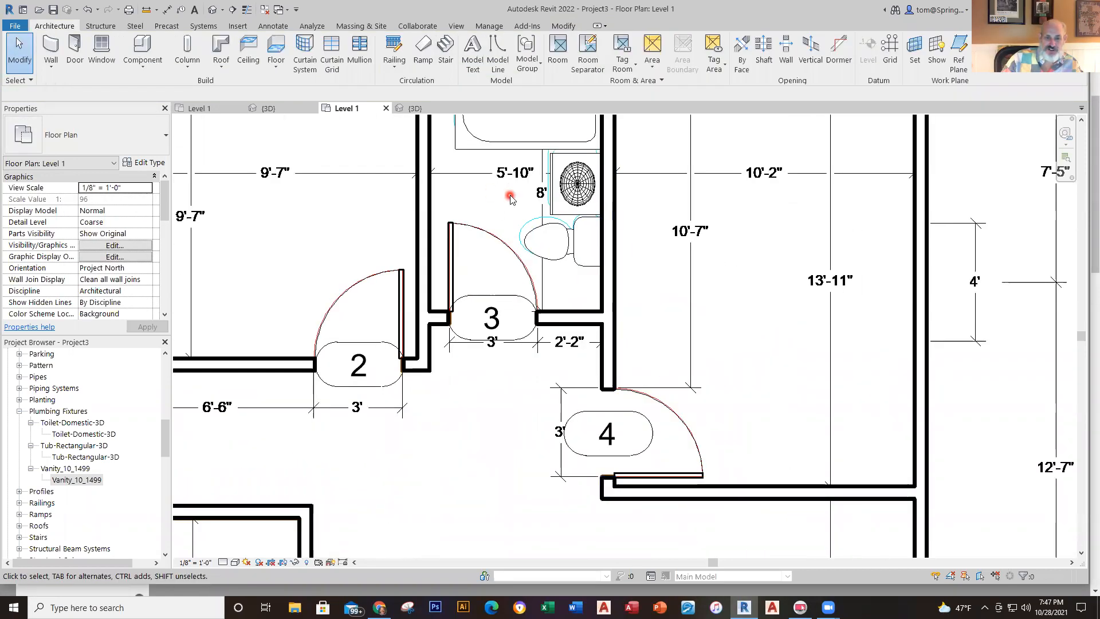
{"action": "scroll", "coordinate": [510, 198], "scroll_direction": "down", "scroll_amount": 3}
{"action": "middle_click_drag", "start_coordinate": [509, 215], "coordinate": [502, 289]}
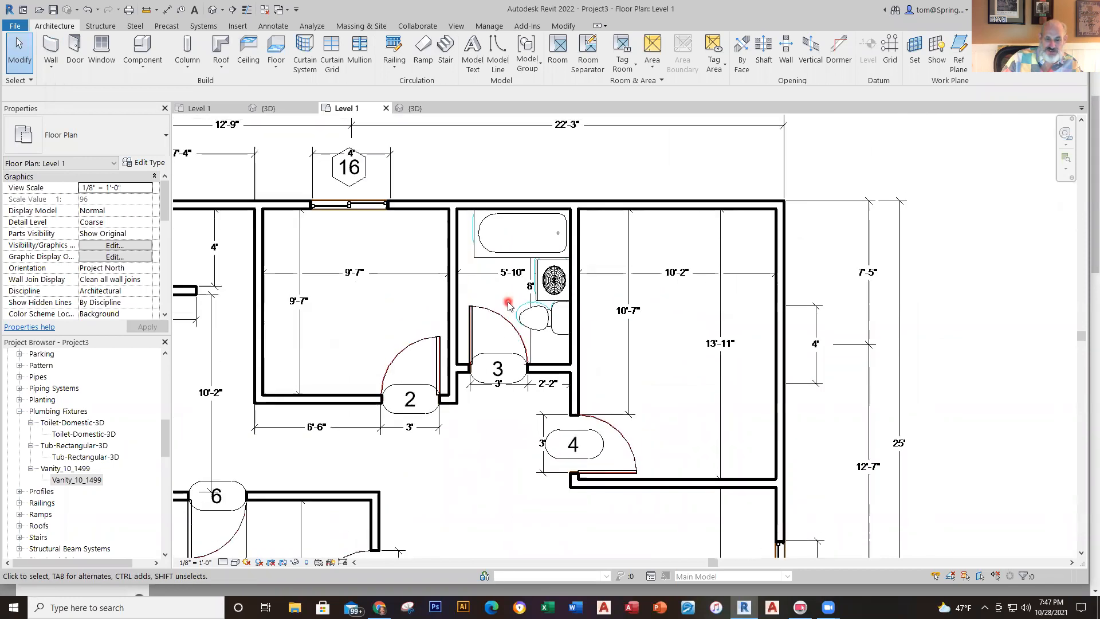
{"action": "scroll", "coordinate": [502, 285], "scroll_direction": "down", "scroll_amount": 5}
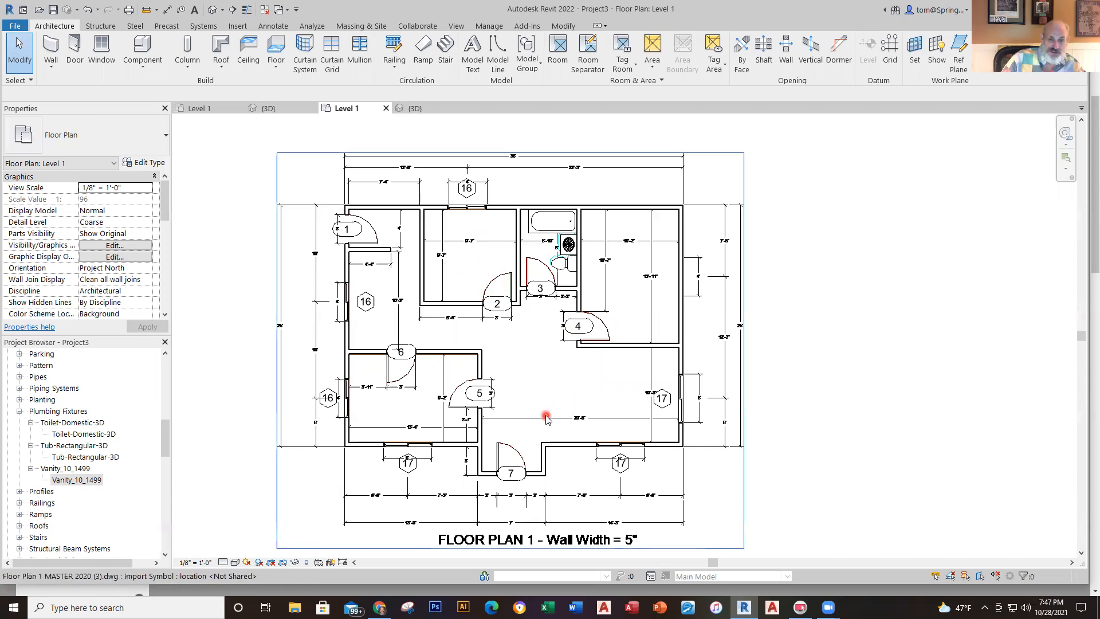
{"action": "left_click", "coordinate": [316, 277]}
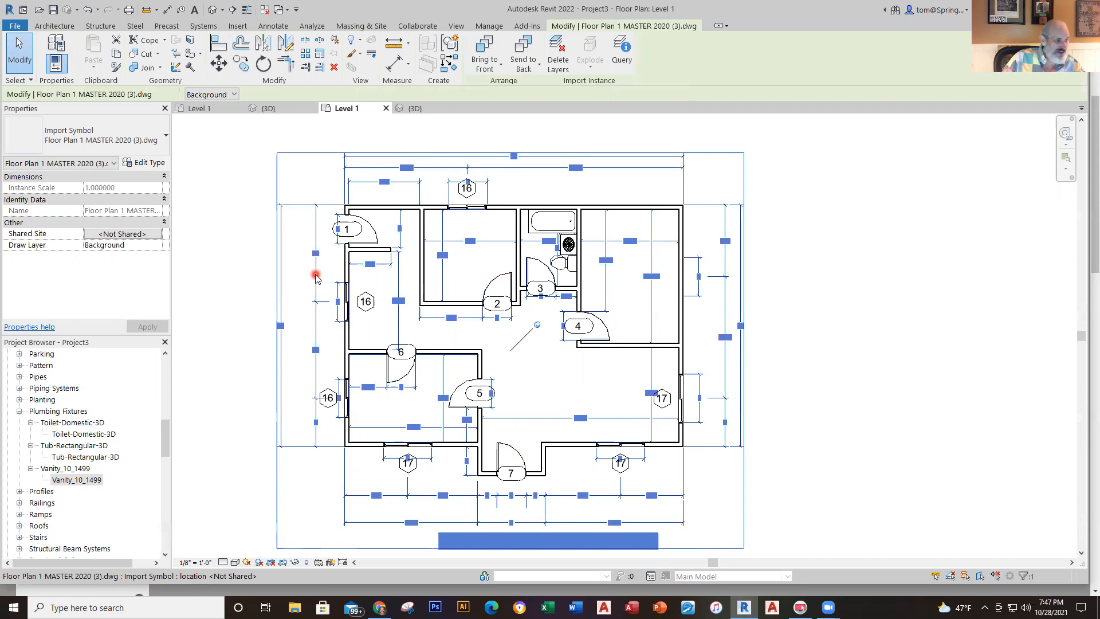
{"action": "right_click", "coordinate": [316, 274]}
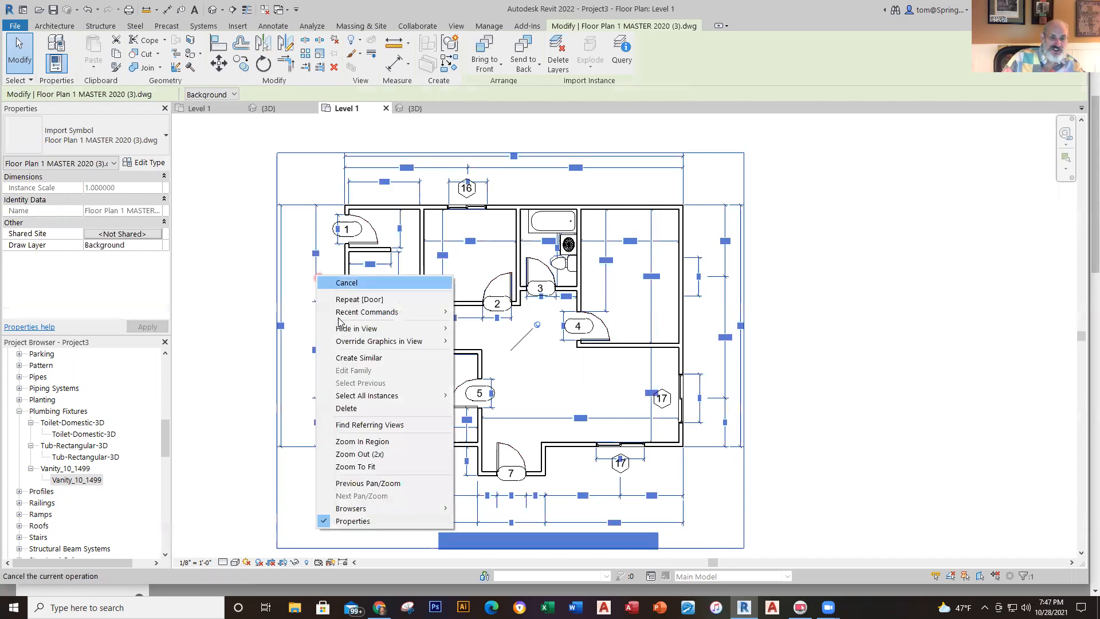
{"action": "mouse_move", "coordinate": [346, 331]}
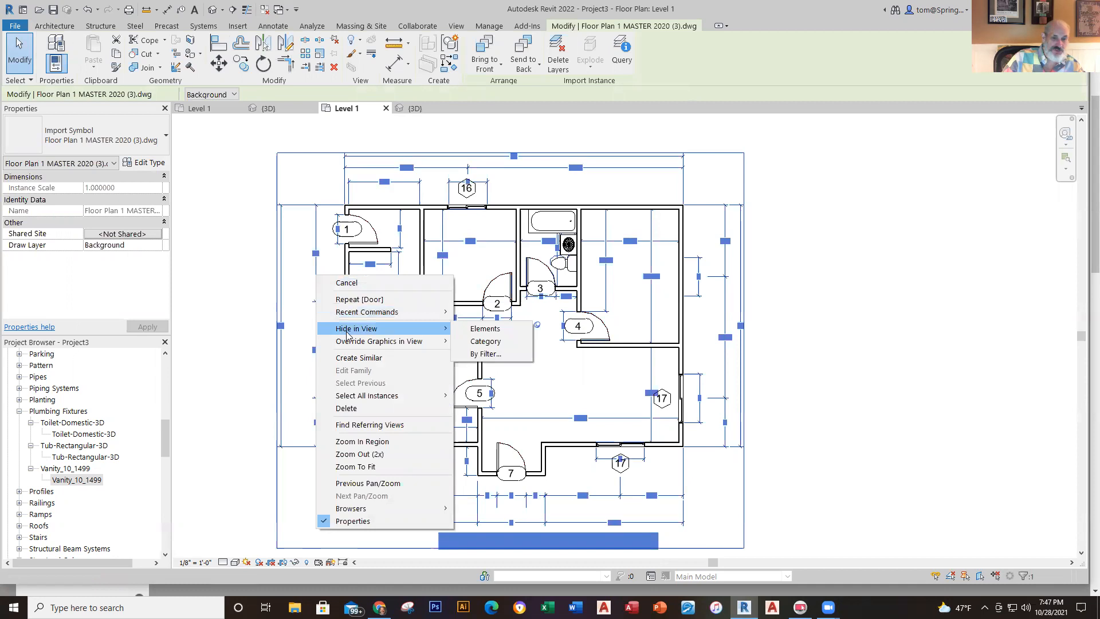
{"action": "left_click", "coordinate": [476, 330]}
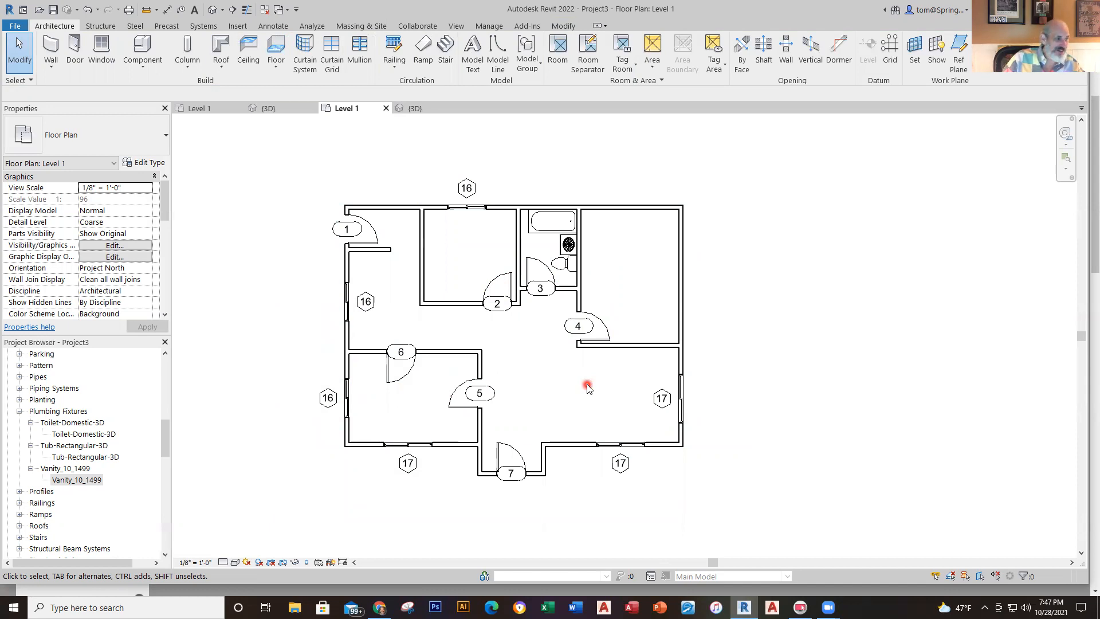
Step: Start a roof by footprint from the Level 1 plan, assign it to Level 2, and set the overhang to 1' 0"
{"action": "middle_click_drag", "start_coordinate": [587, 388], "coordinate": [654, 408]}
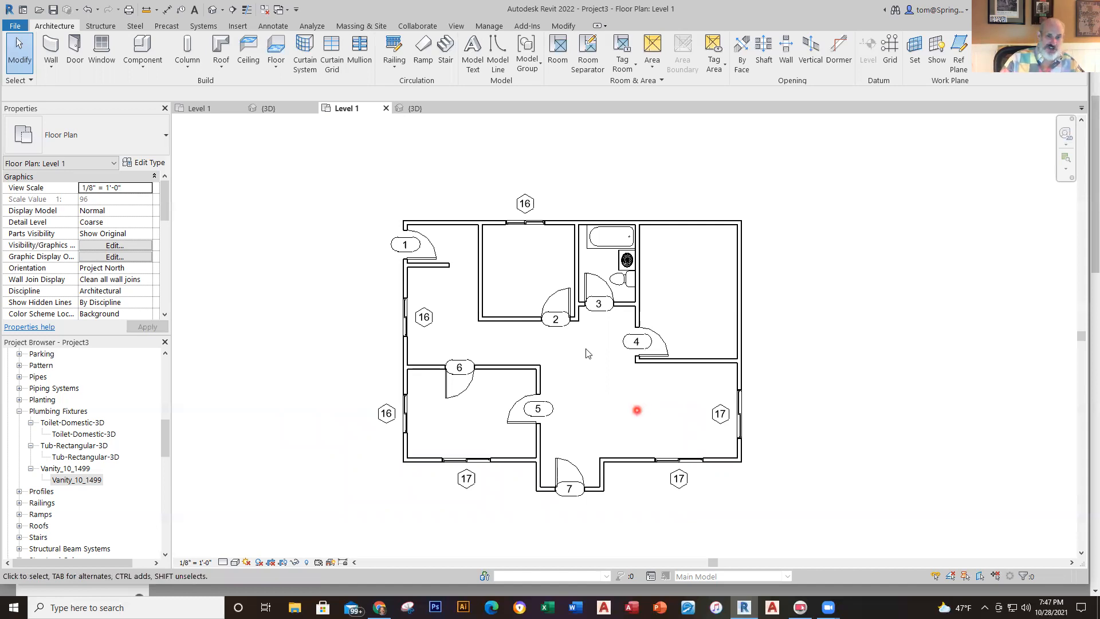
{"action": "left_click", "coordinate": [221, 69]}
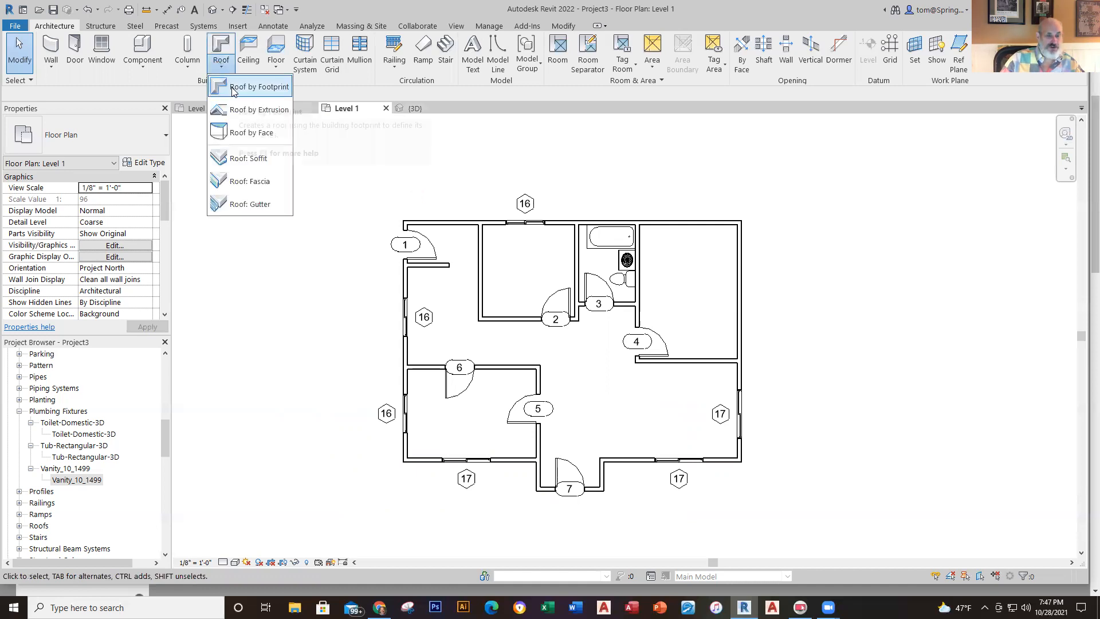
{"action": "left_click", "coordinate": [231, 86]}
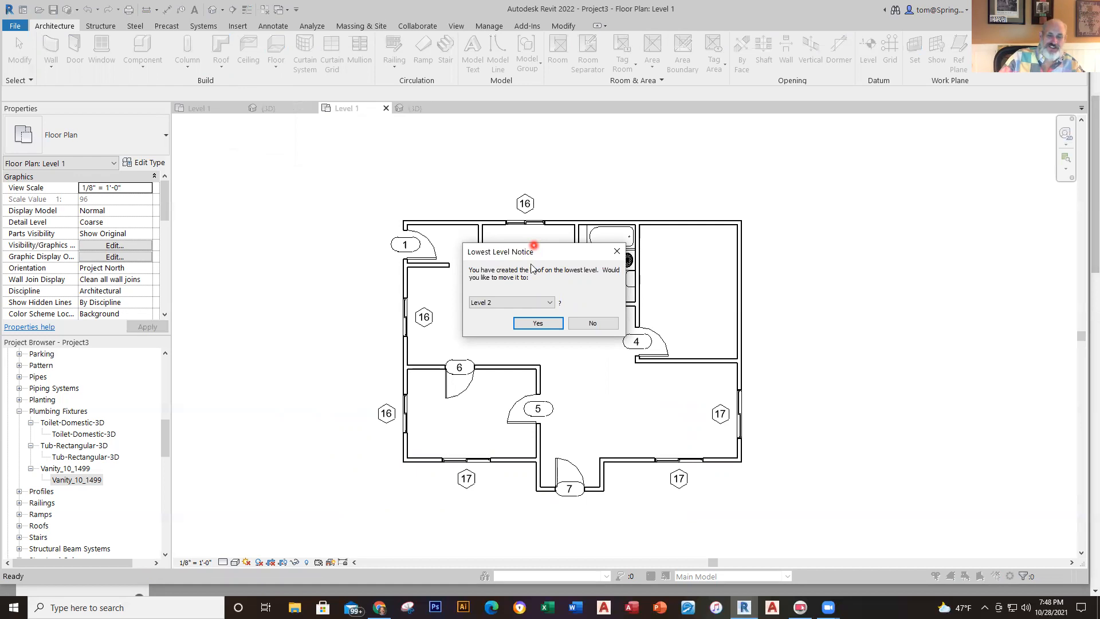
{"action": "left_click", "coordinate": [538, 322]}
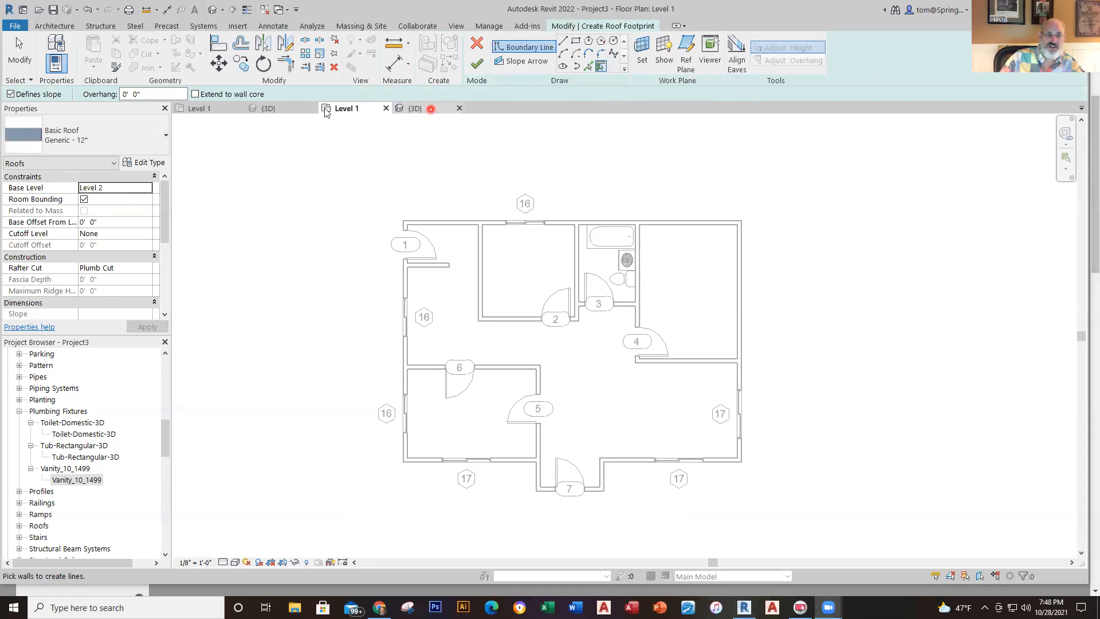
{"action": "left_click_drag", "start_coordinate": [165, 94], "coordinate": [104, 98]}
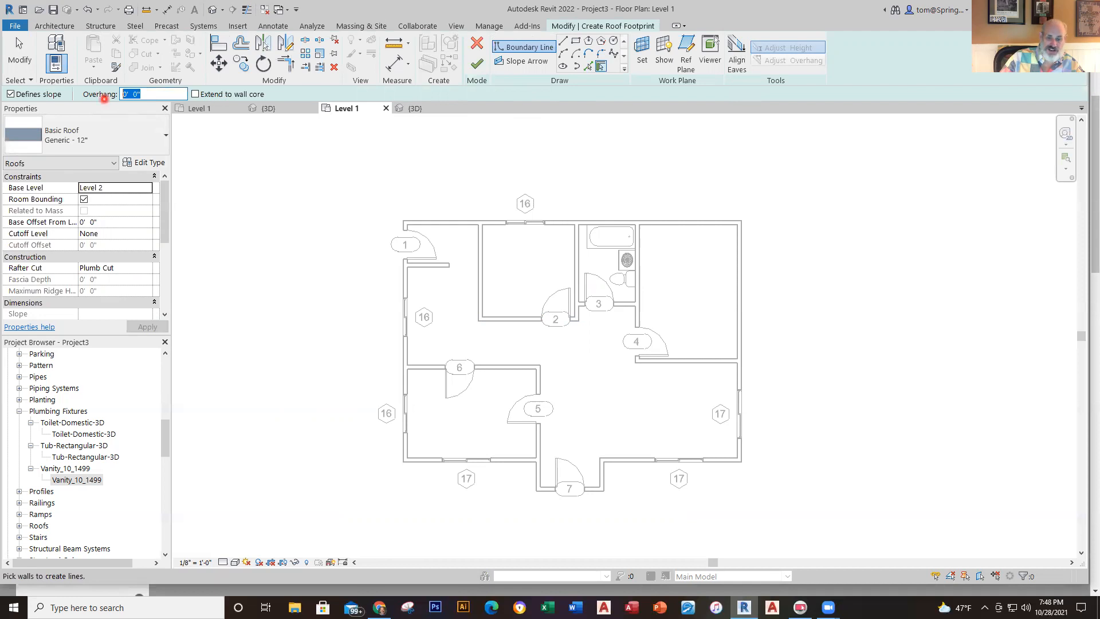
{"action": "type", "text": "1"}
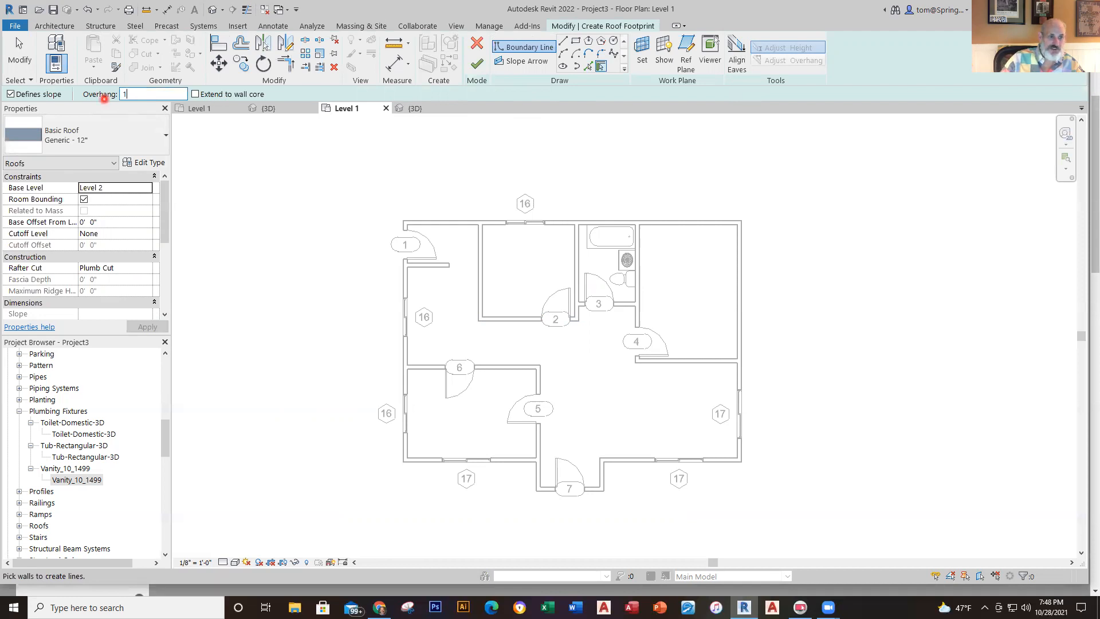
{"action": "key", "text": "Return"}
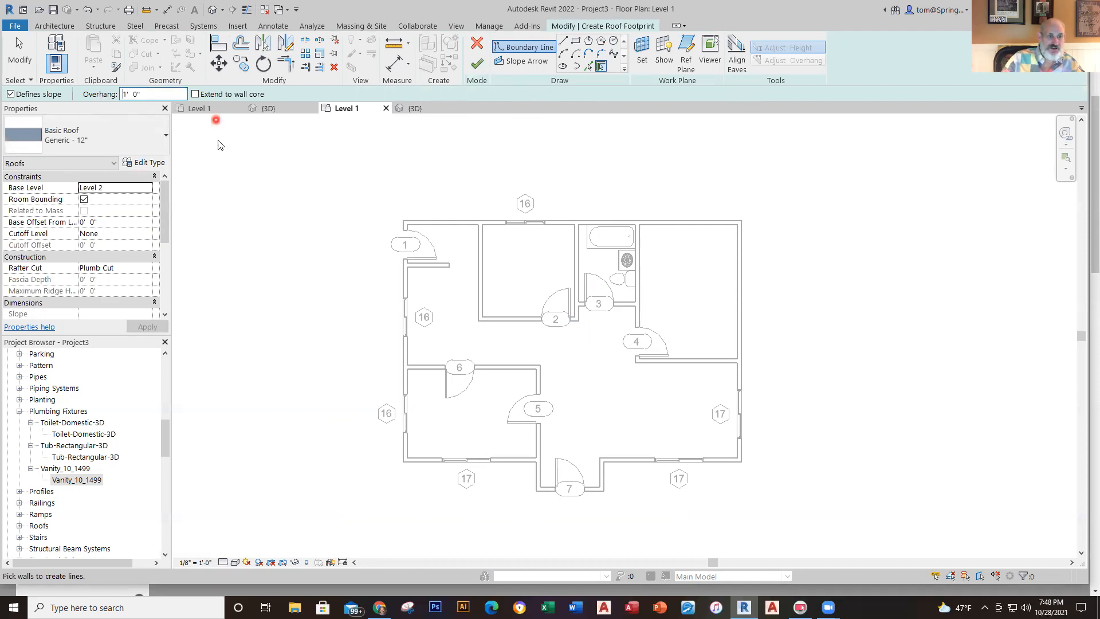
Step: Create the roof boundary from all exterior walls, including the three walls of the entry projection, and finish the footprint
{"action": "left_click", "coordinate": [442, 220]}
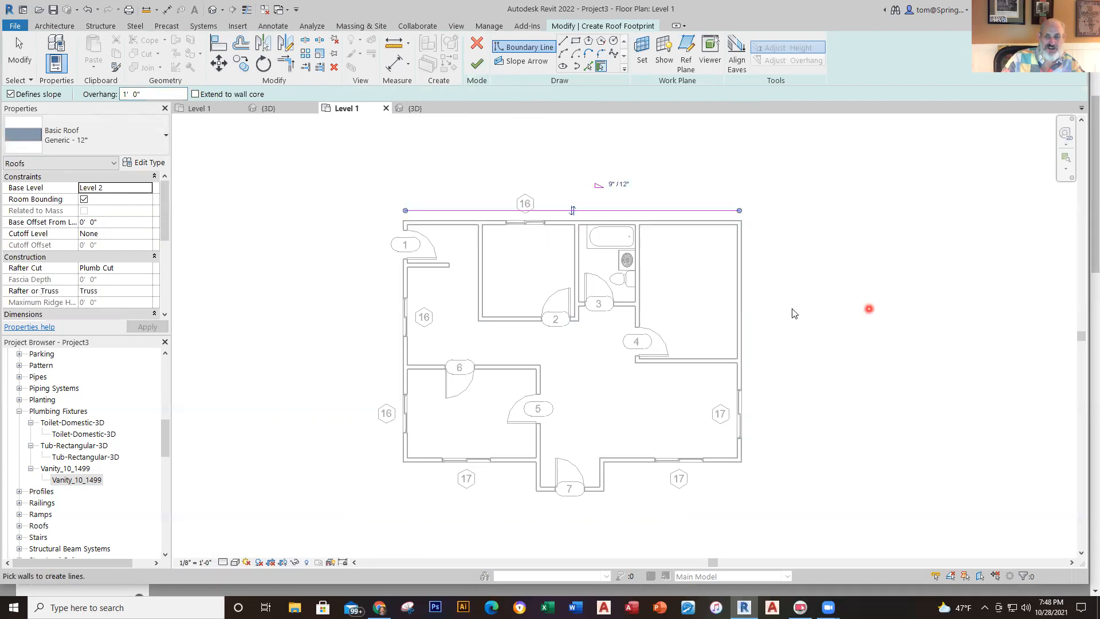
{"action": "left_click", "coordinate": [741, 329]}
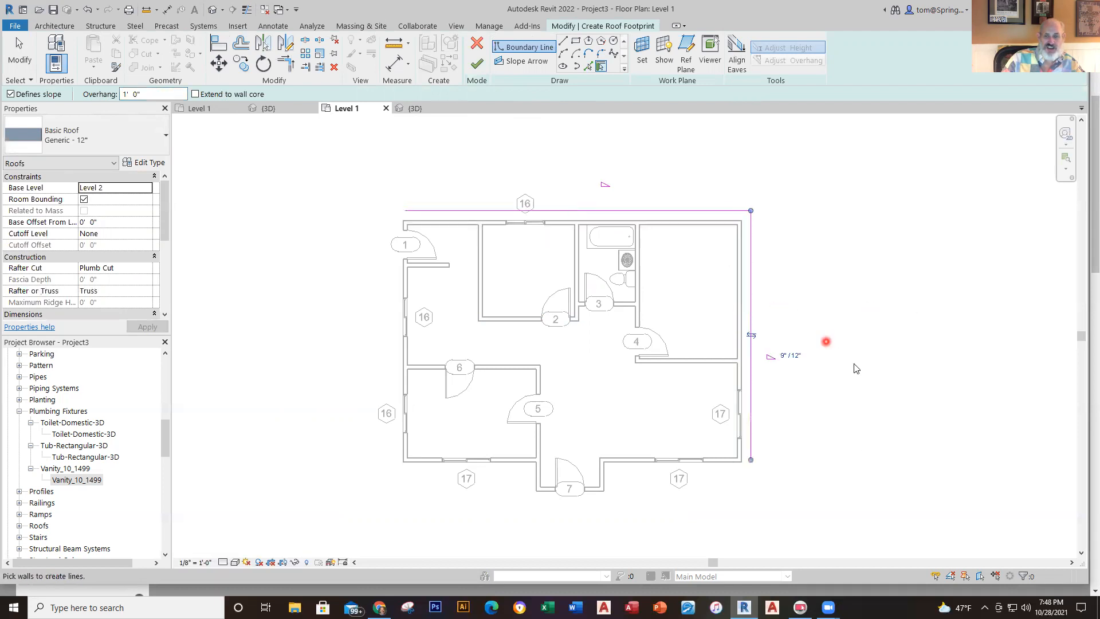
{"action": "left_click", "coordinate": [732, 458]}
{"action": "left_click", "coordinate": [606, 487]}
{"action": "left_click", "coordinate": [597, 495]}
{"action": "left_click", "coordinate": [533, 483]}
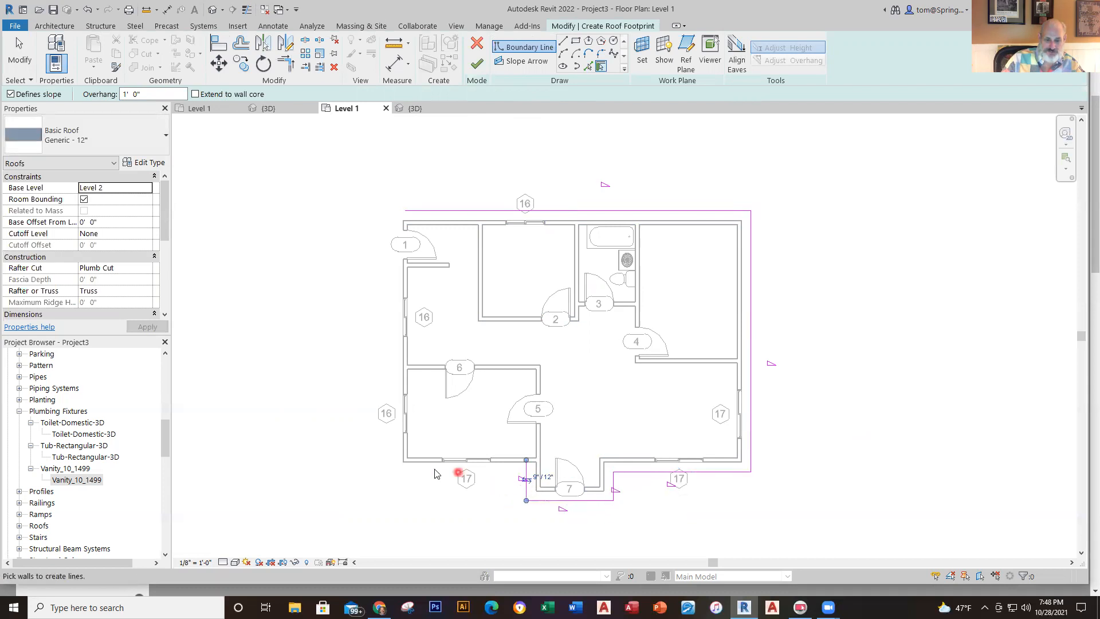
{"action": "left_click", "coordinate": [434, 462]}
{"action": "left_click", "coordinate": [404, 391]}
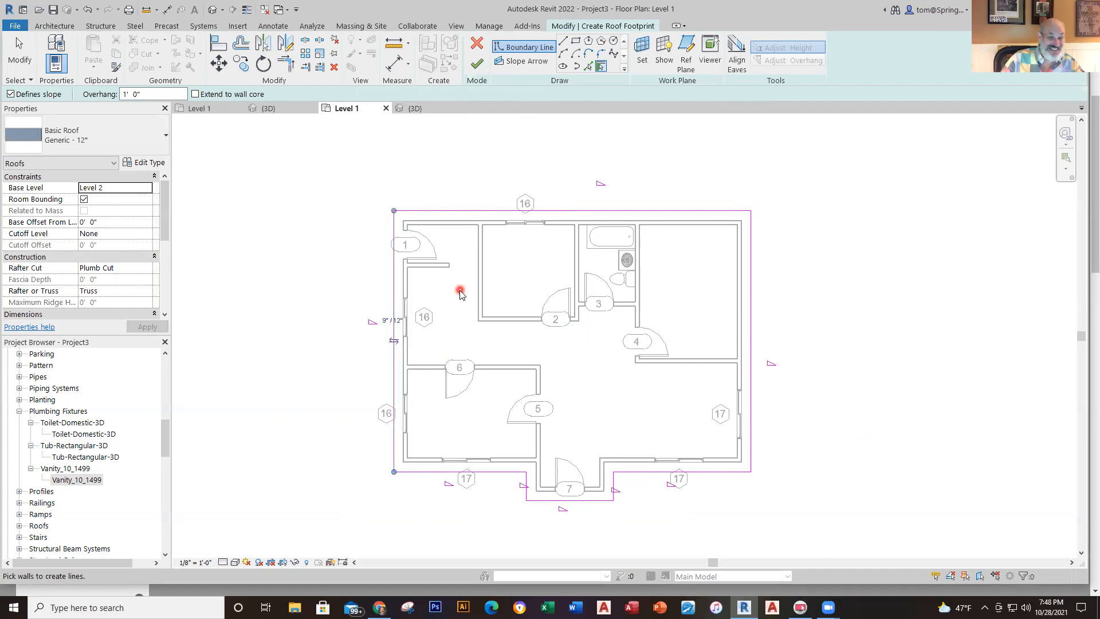
{"action": "left_click", "coordinate": [481, 74]}
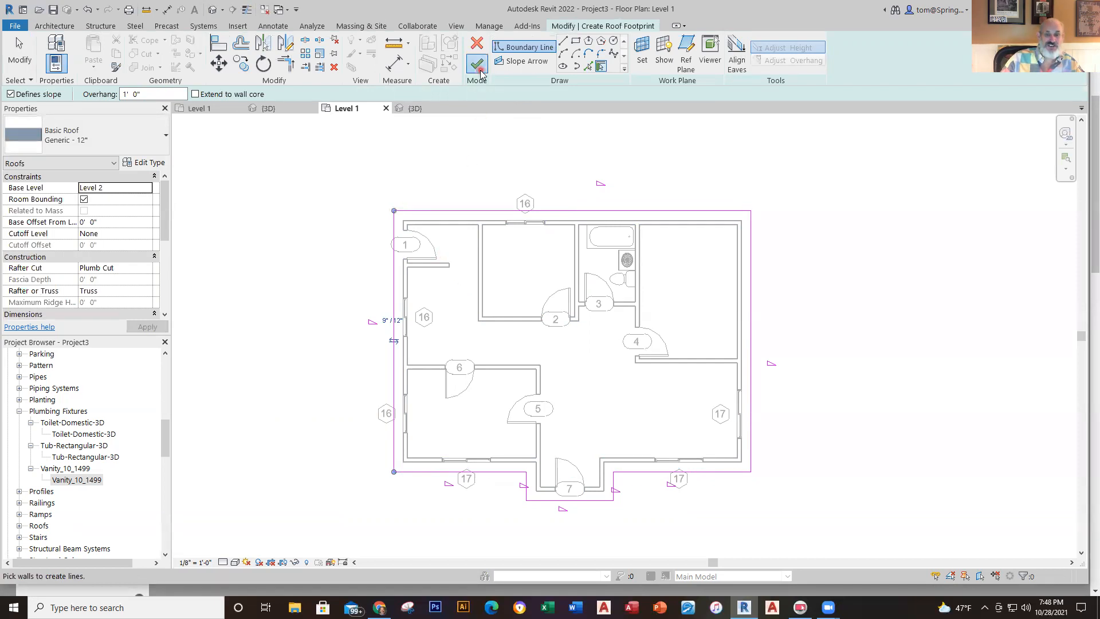
Step: Examine the new roof over the house in the 3D view, from above and from the front corner
{"action": "left_click", "coordinate": [415, 109]}
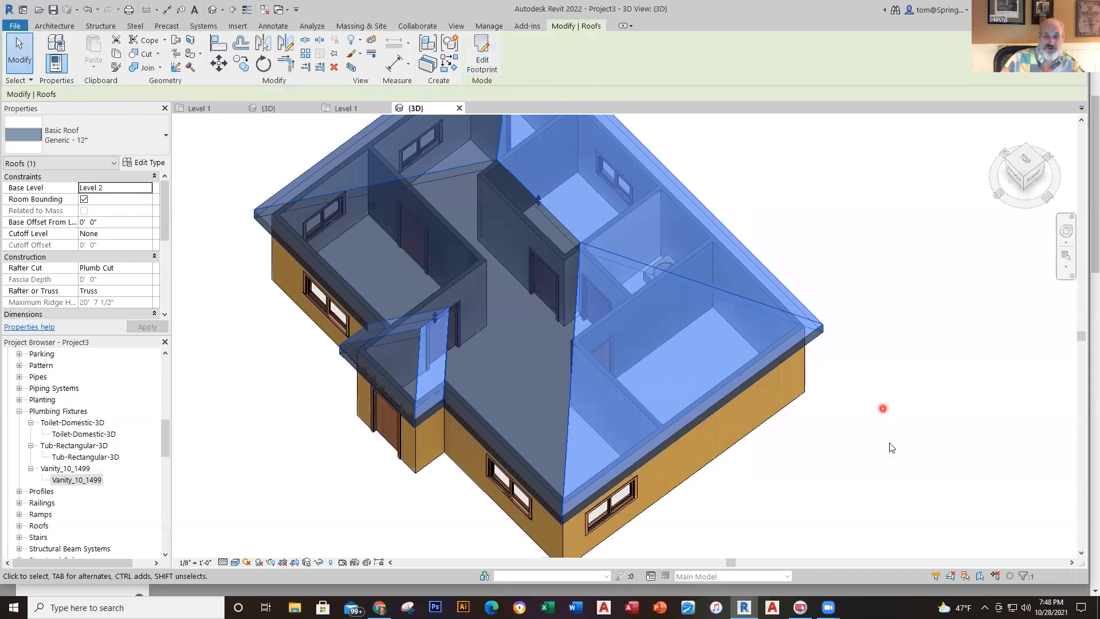
{"action": "left_click", "coordinate": [890, 451]}
{"action": "scroll", "coordinate": [890, 458], "scroll_direction": "down", "scroll_amount": 3}
{"action": "middle_click_drag", "start_coordinate": [871, 444], "coordinate": [765, 446]}
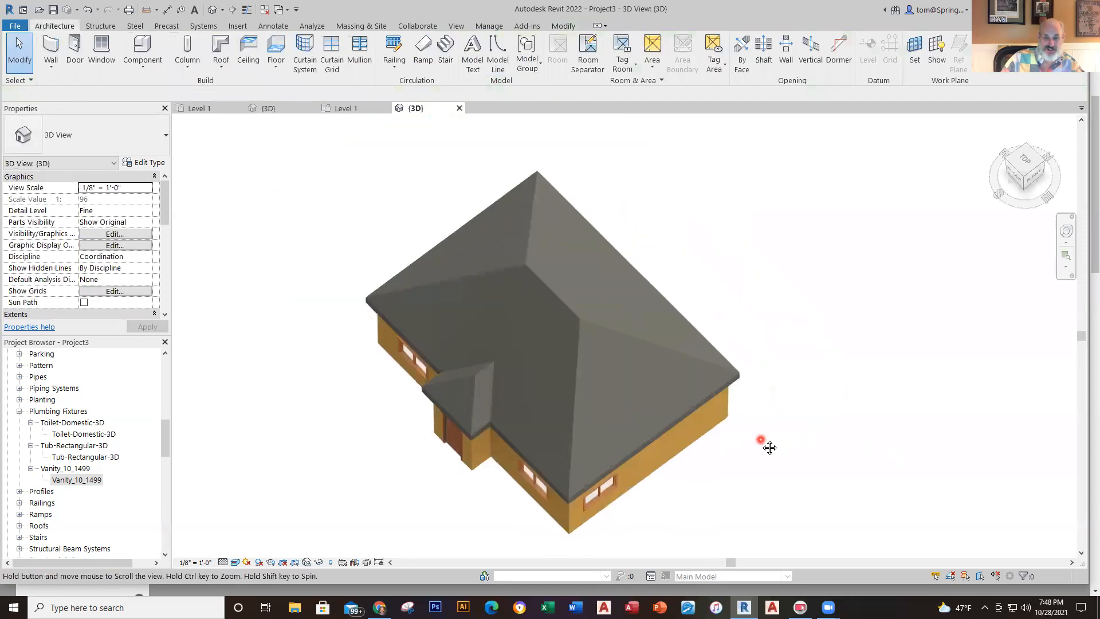
{"action": "middle_click_drag", "start_coordinate": [763, 519], "coordinate": [806, 315], "text": "shift"}
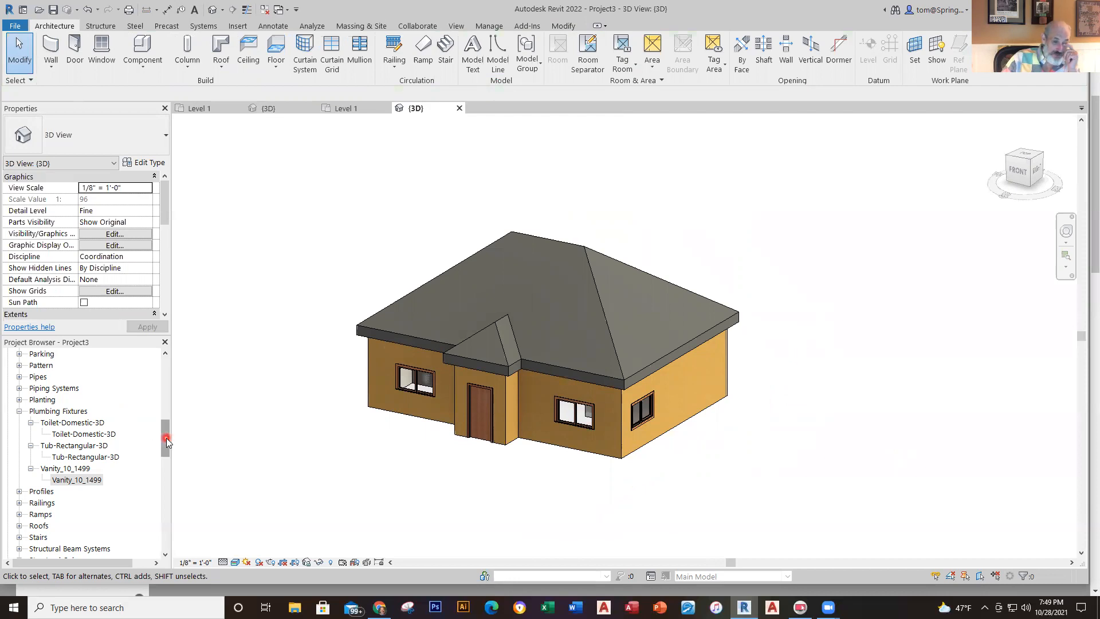
Step: Open the Level 2 floor plan and open the roof's footprint for editing
{"action": "left_click_drag", "start_coordinate": [166, 439], "coordinate": [166, 370]}
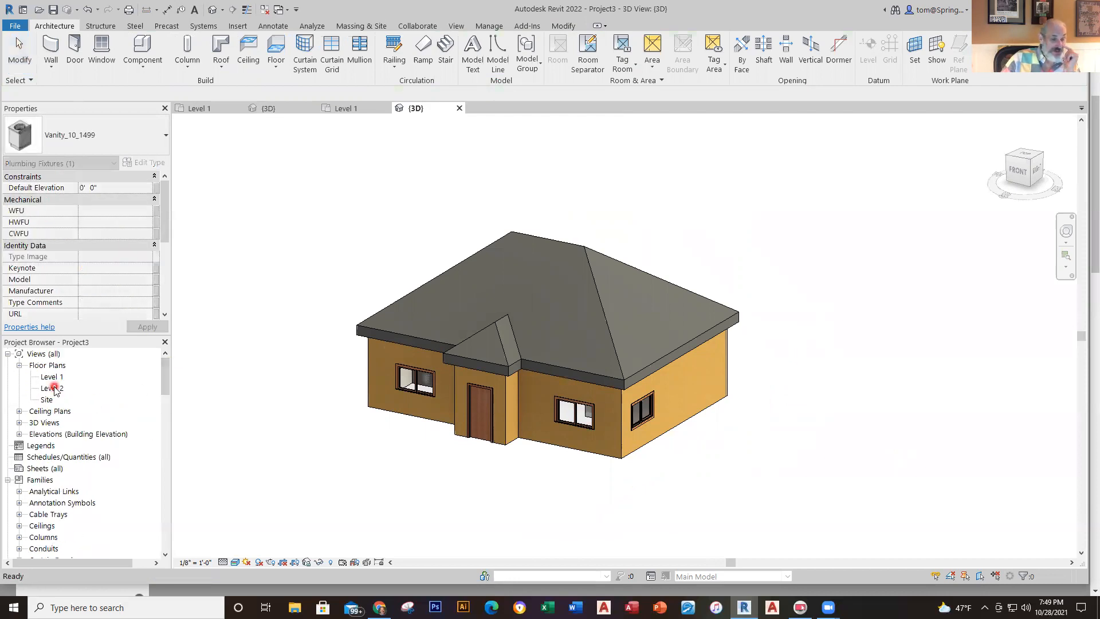
{"action": "double_click", "coordinate": [51, 388]}
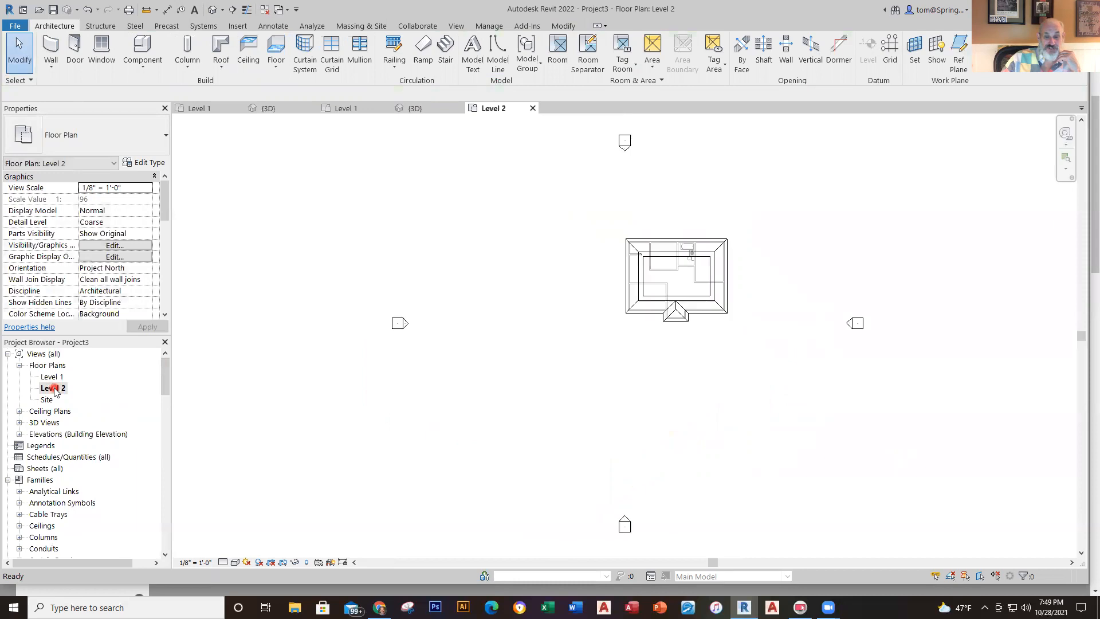
{"action": "scroll", "coordinate": [745, 309], "scroll_direction": "up", "scroll_amount": 4}
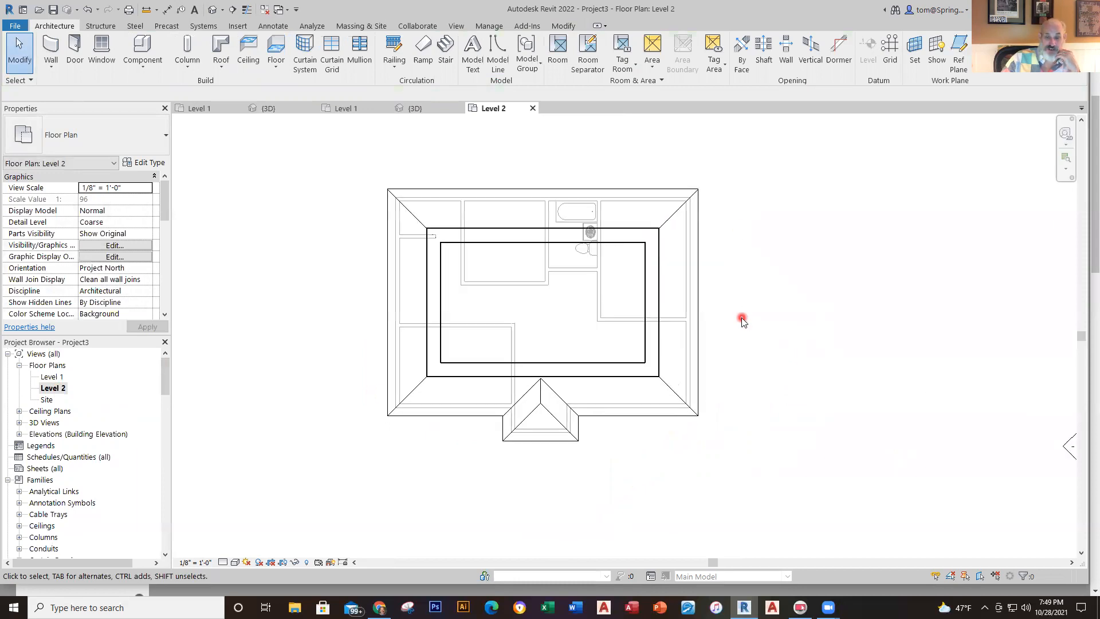
{"action": "left_click", "coordinate": [707, 377]}
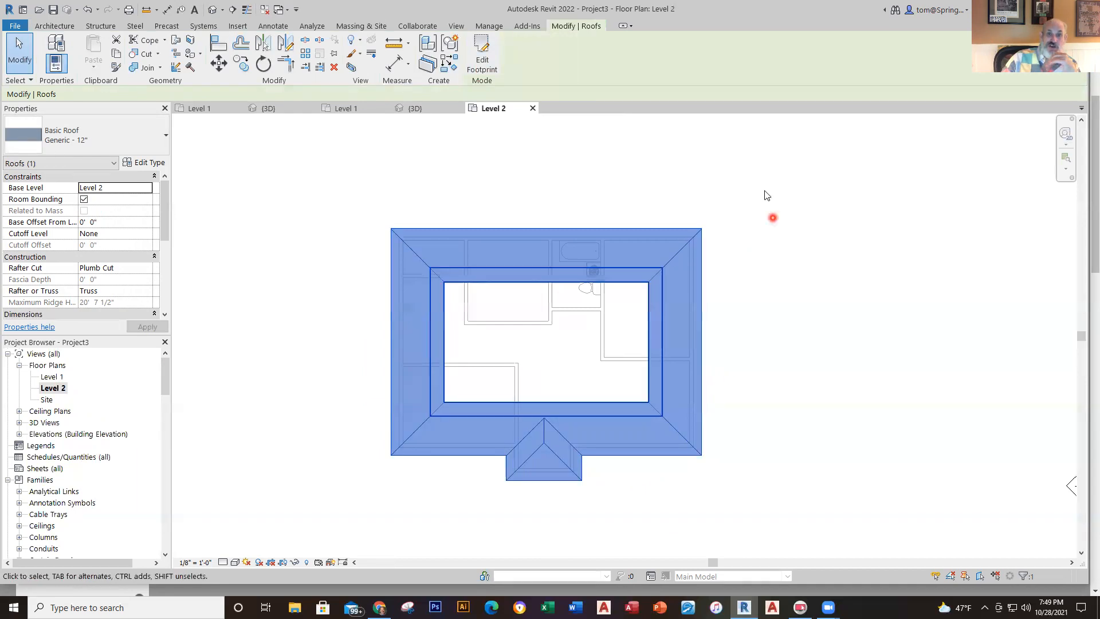
{"action": "left_click", "coordinate": [483, 50]}
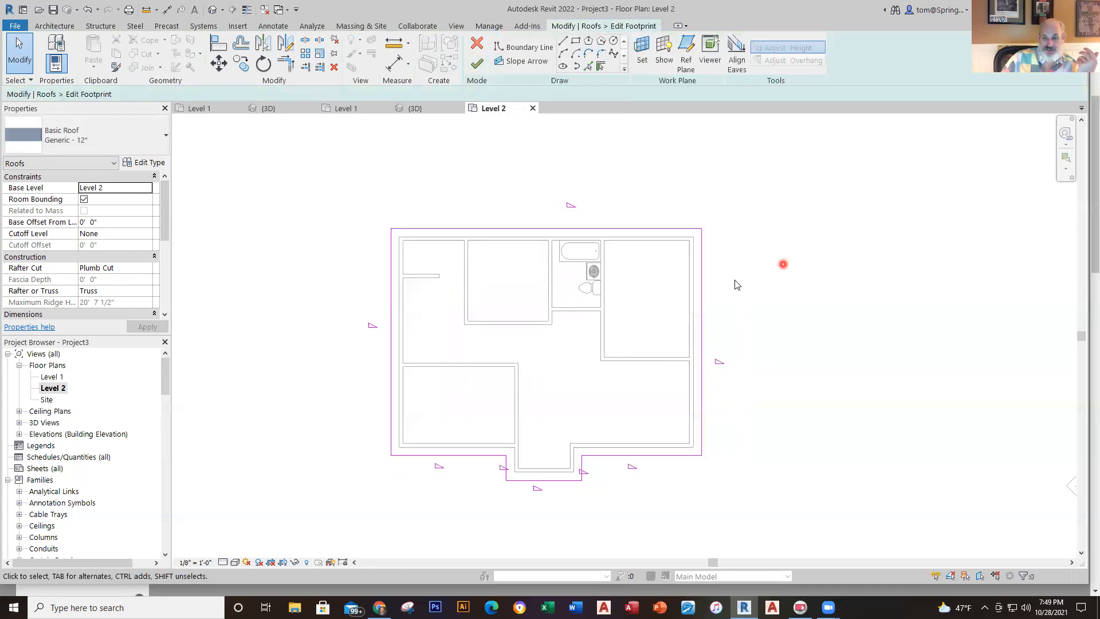
Step: Turn off Defines Slope for the roof's east edge and the entry projection's front edge, then finish the footprint edit
{"action": "left_click", "coordinate": [704, 299]}
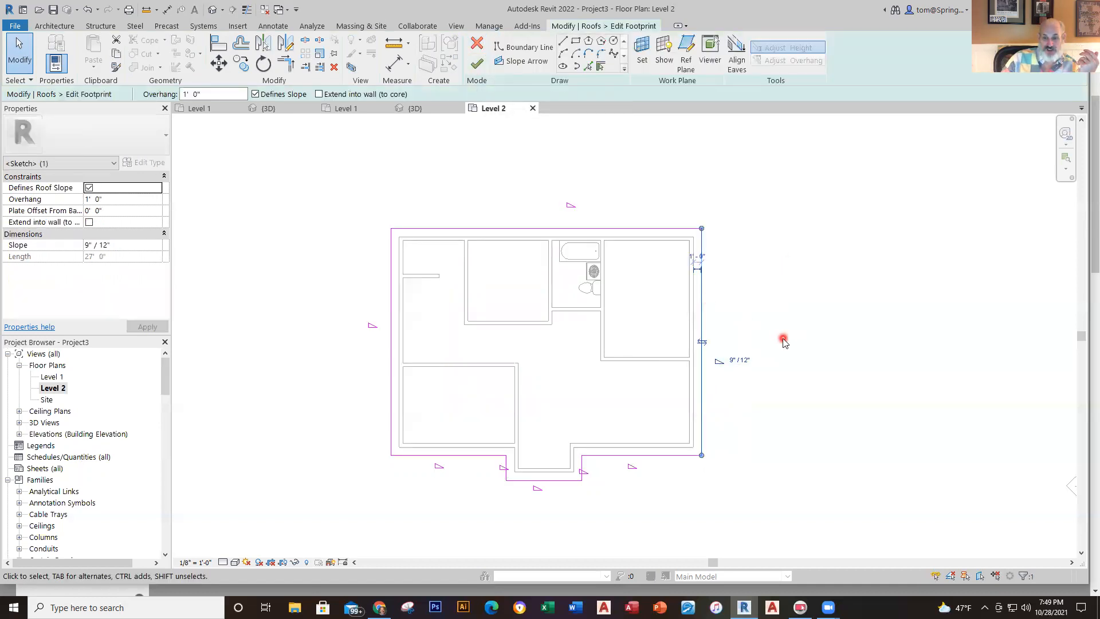
{"action": "left_click", "coordinate": [256, 95]}
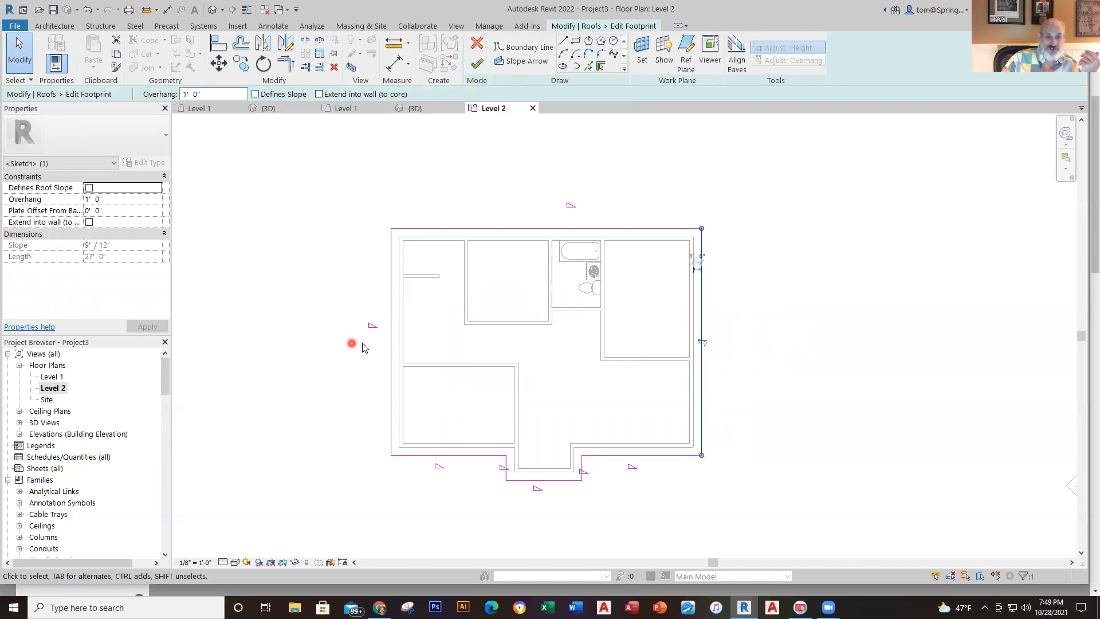
{"action": "left_click", "coordinate": [393, 363]}
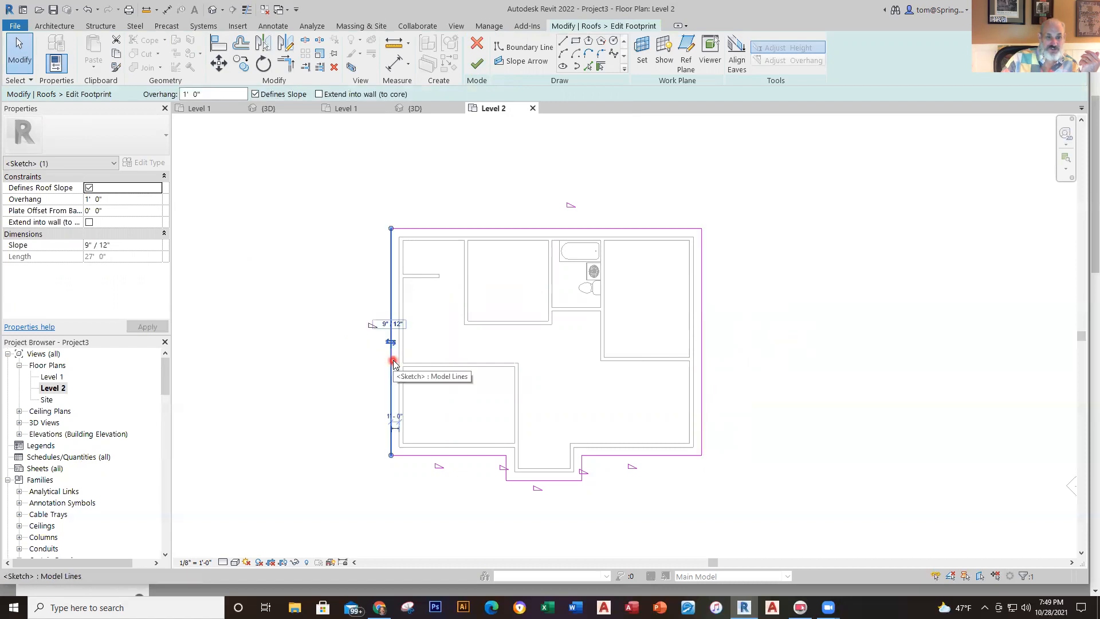
{"action": "left_click", "coordinate": [89, 187]}
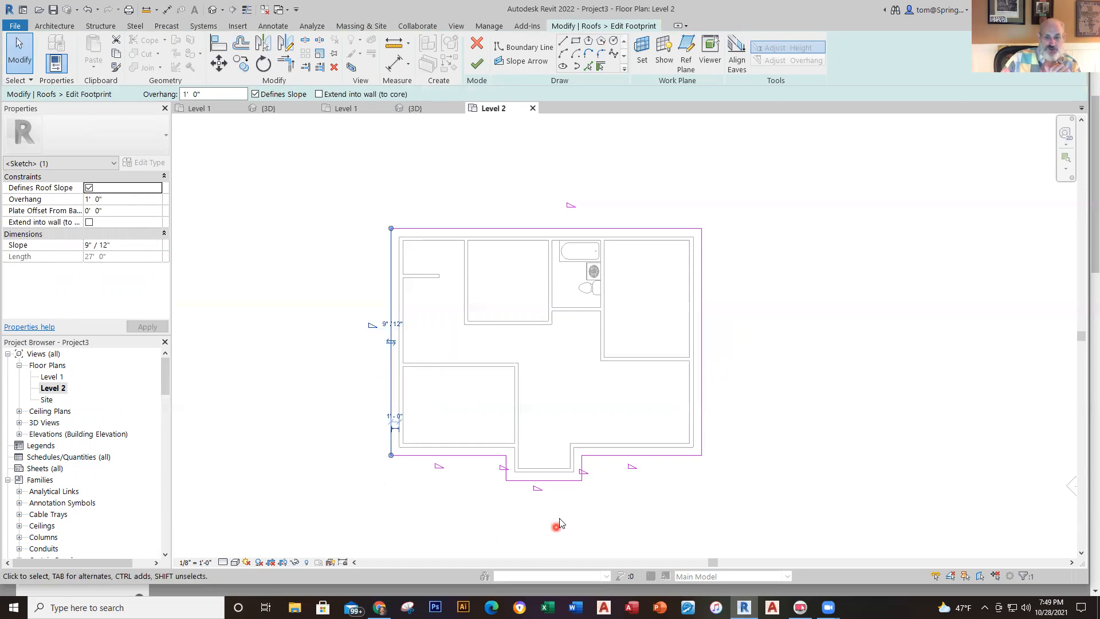
{"action": "left_click", "coordinate": [565, 482]}
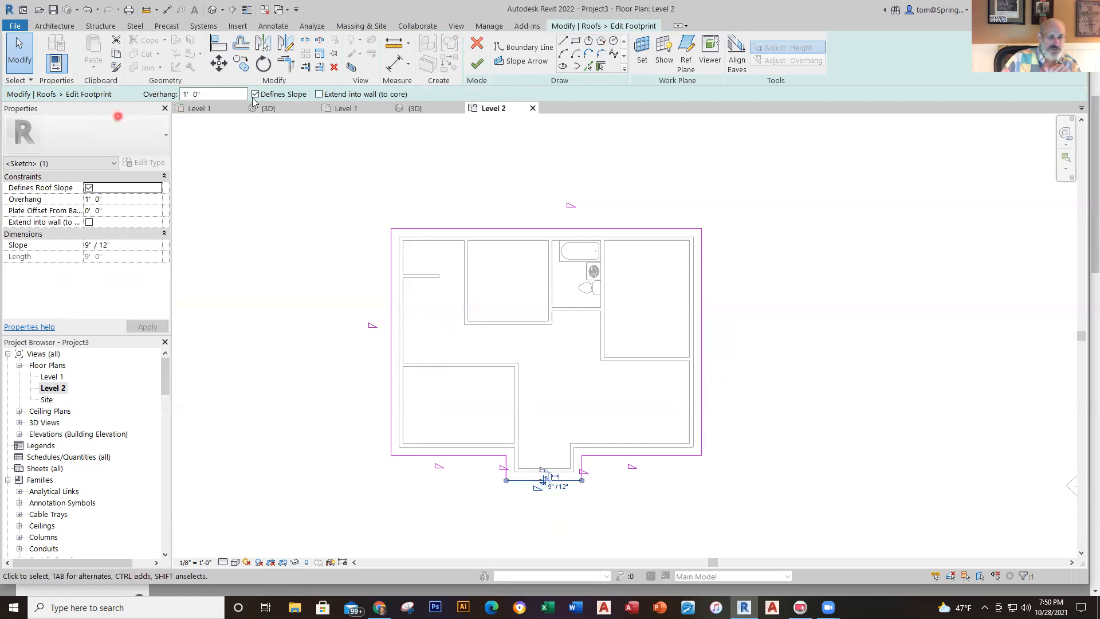
{"action": "left_click", "coordinate": [255, 94]}
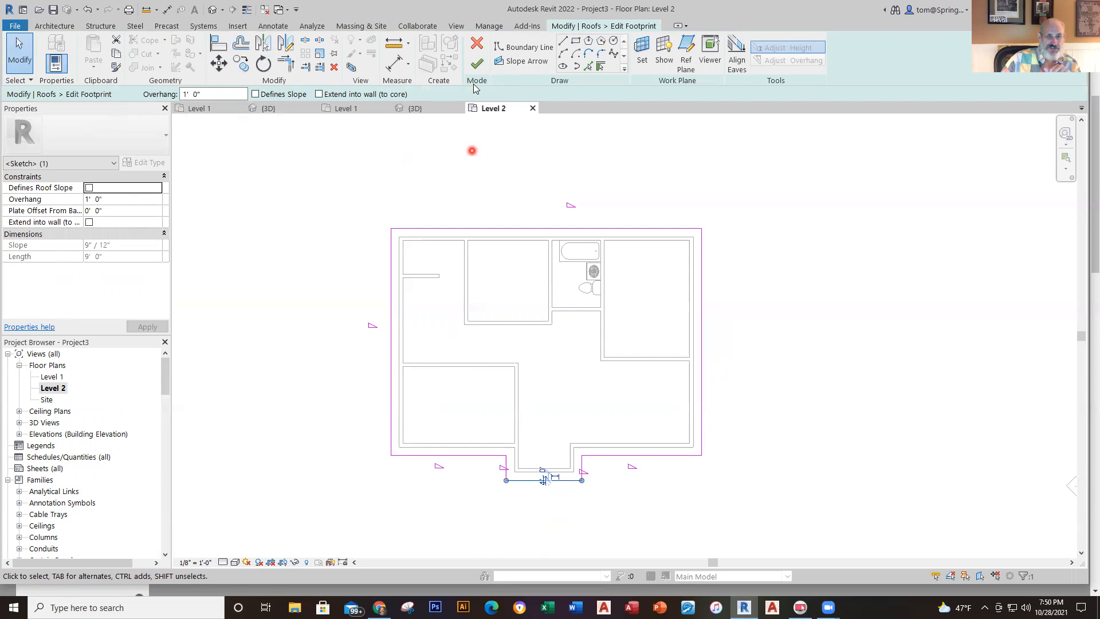
{"action": "left_click", "coordinate": [477, 63]}
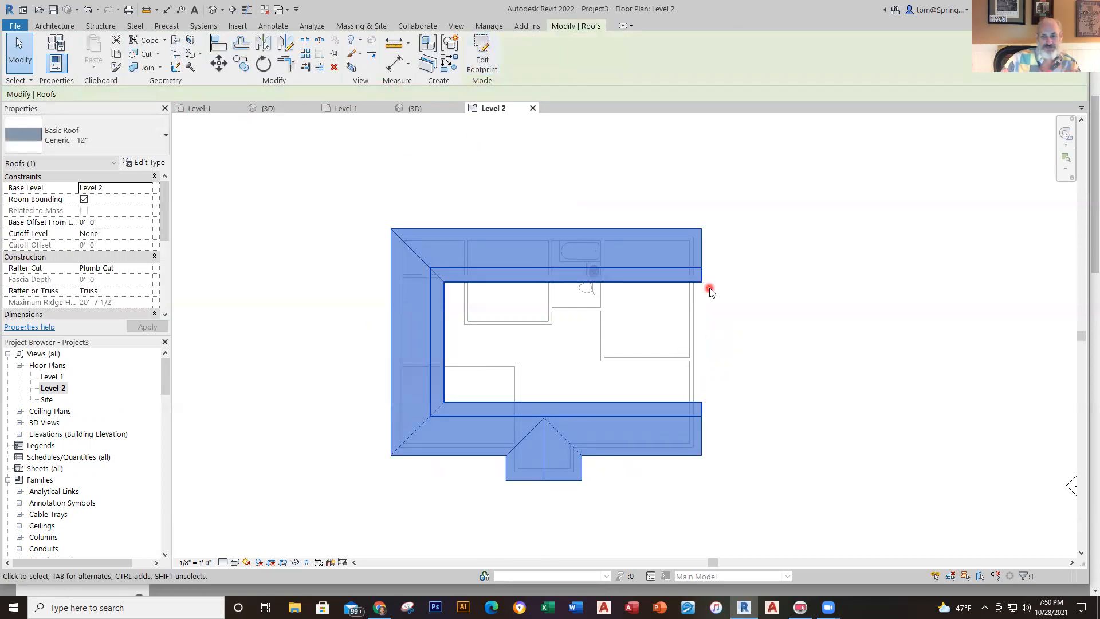
Step: In the 3D view, edit the roof footprint to turn off Defines Slope for the west edge and finish it
{"action": "left_click", "coordinate": [213, 11]}
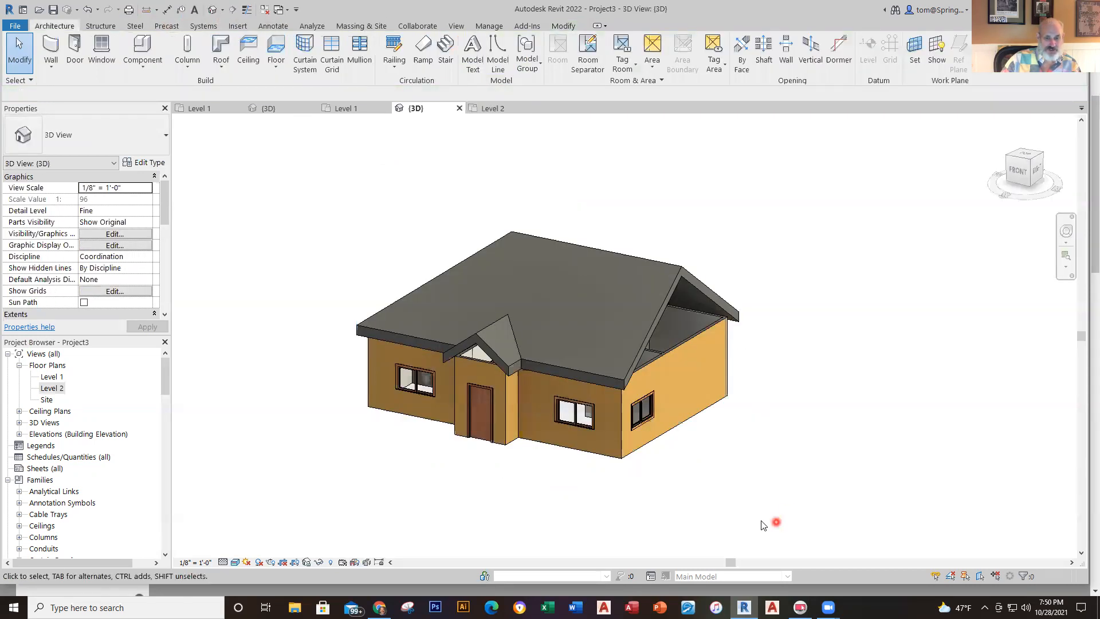
{"action": "mouse_move", "coordinate": [656, 499]}
{"action": "middle_mouse_down", "text": "shift"}
{"action": "mouse_move", "coordinate": [845, 490]}
{"action": "mouse_move", "coordinate": [658, 516]}
{"action": "middle_mouse_up", "text": "shift"}
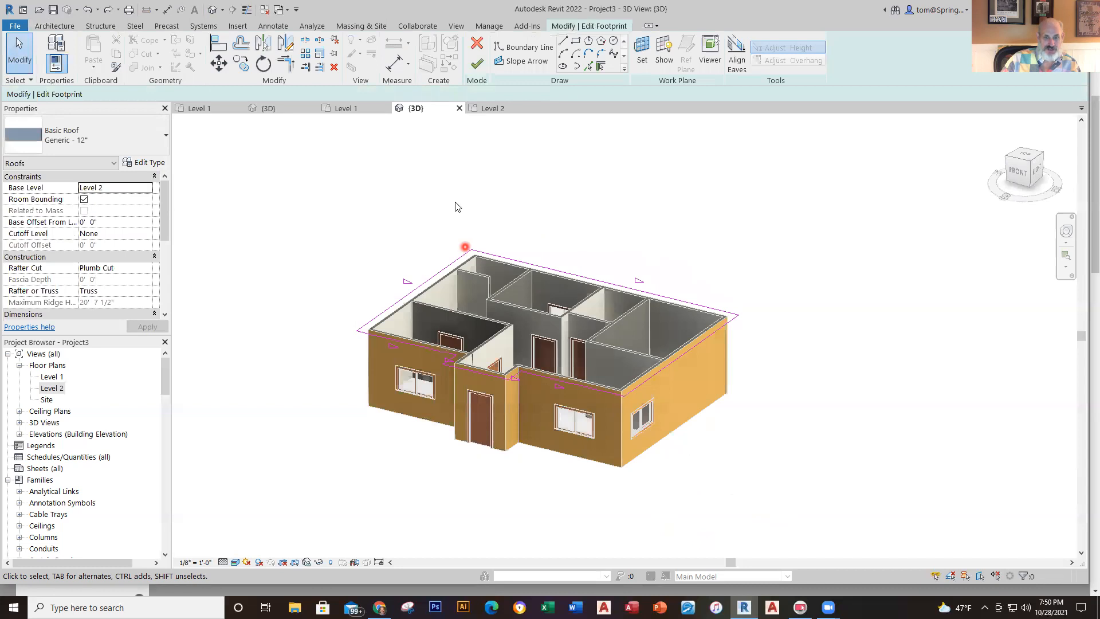
{"action": "left_click", "coordinate": [438, 273]}
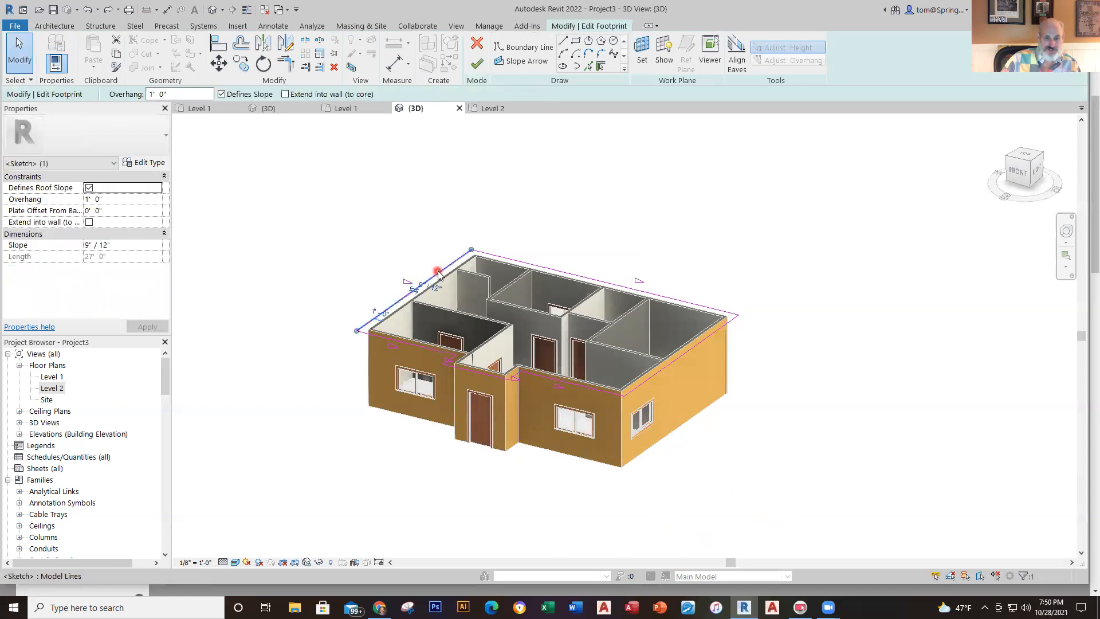
{"action": "left_click", "coordinate": [222, 94]}
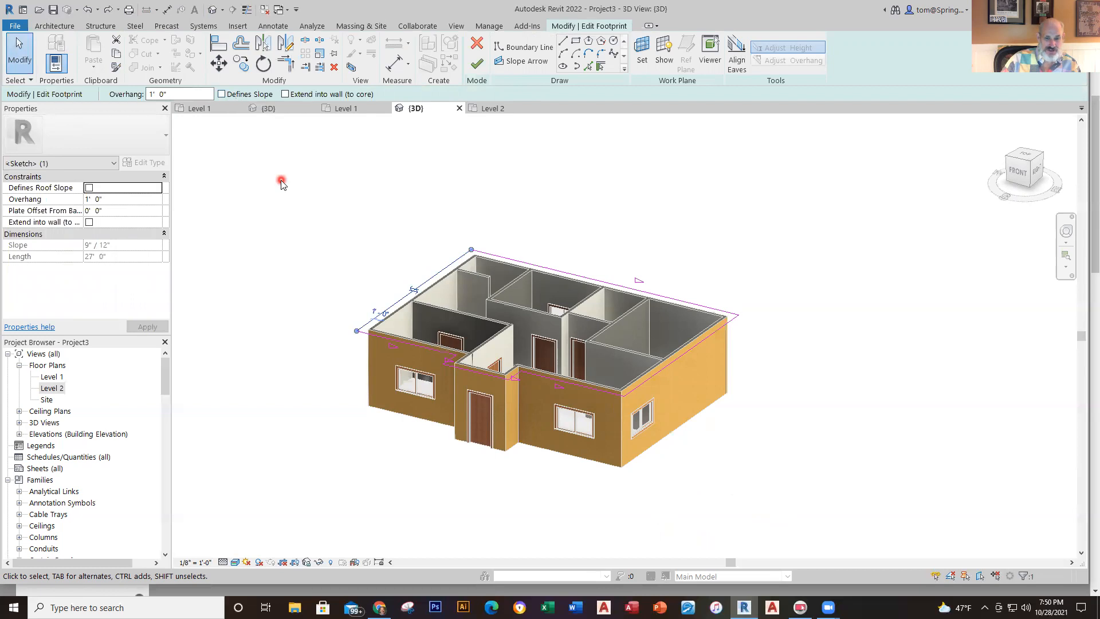
{"action": "left_click", "coordinate": [477, 64]}
{"action": "left_click", "coordinate": [810, 393]}
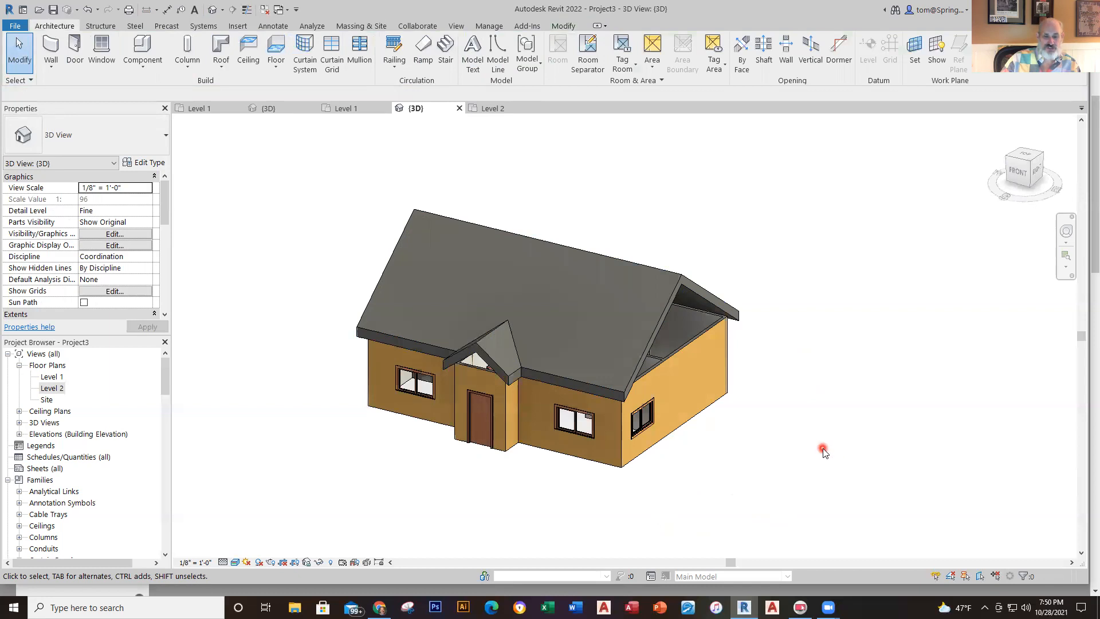
{"action": "mouse_move", "coordinate": [815, 444]}
{"action": "middle_mouse_down", "text": "shift"}
{"action": "mouse_move", "coordinate": [685, 484]}
{"action": "mouse_move", "coordinate": [860, 423]}
{"action": "mouse_move", "coordinate": [832, 430]}
{"action": "middle_mouse_up", "text": "shift"}
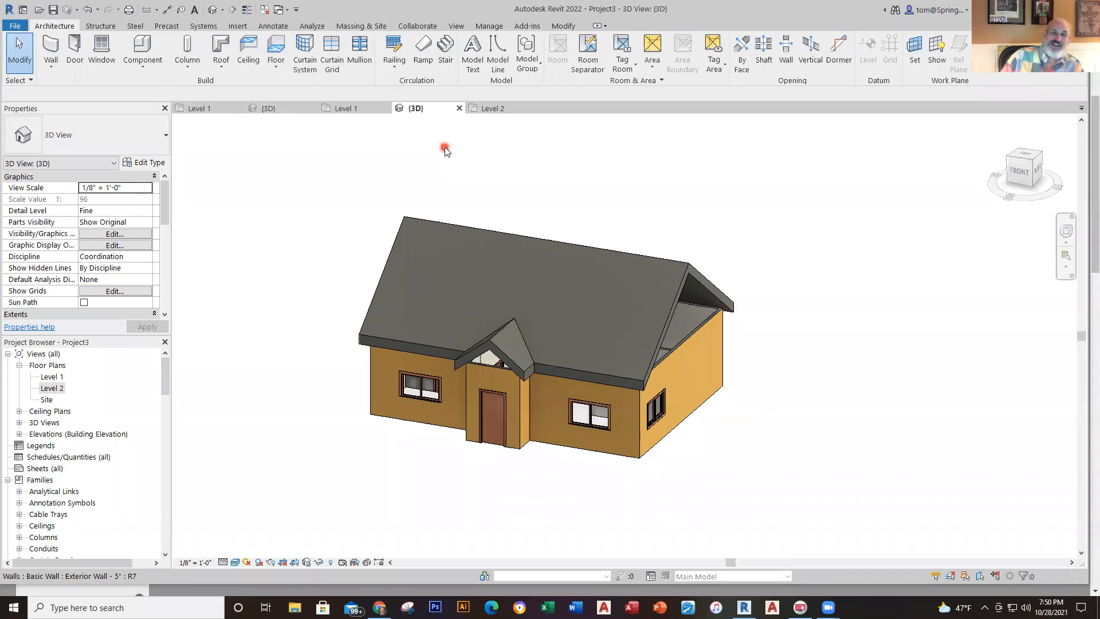
{"action": "left_click", "coordinate": [456, 25]}
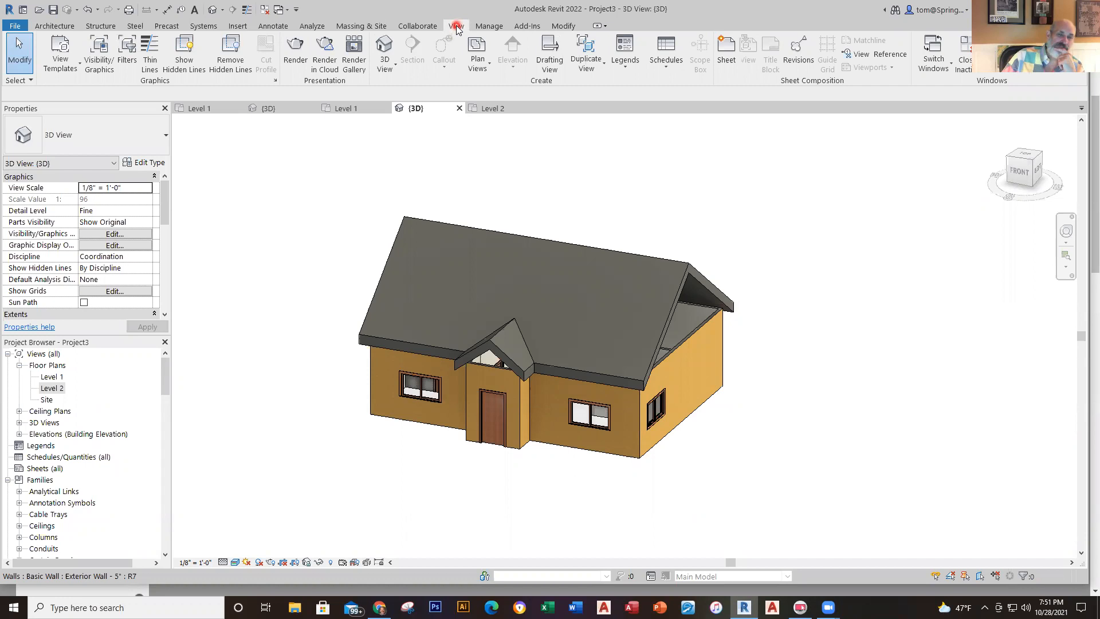
{"action": "left_click", "coordinate": [1073, 72]}
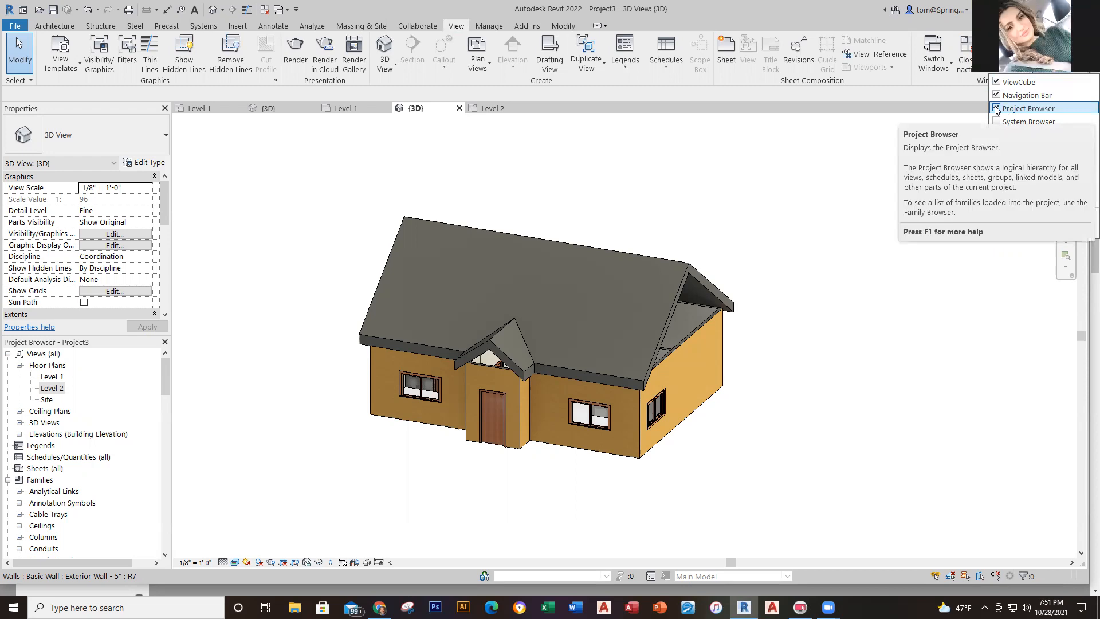
{"action": "left_click", "coordinate": [895, 293]}
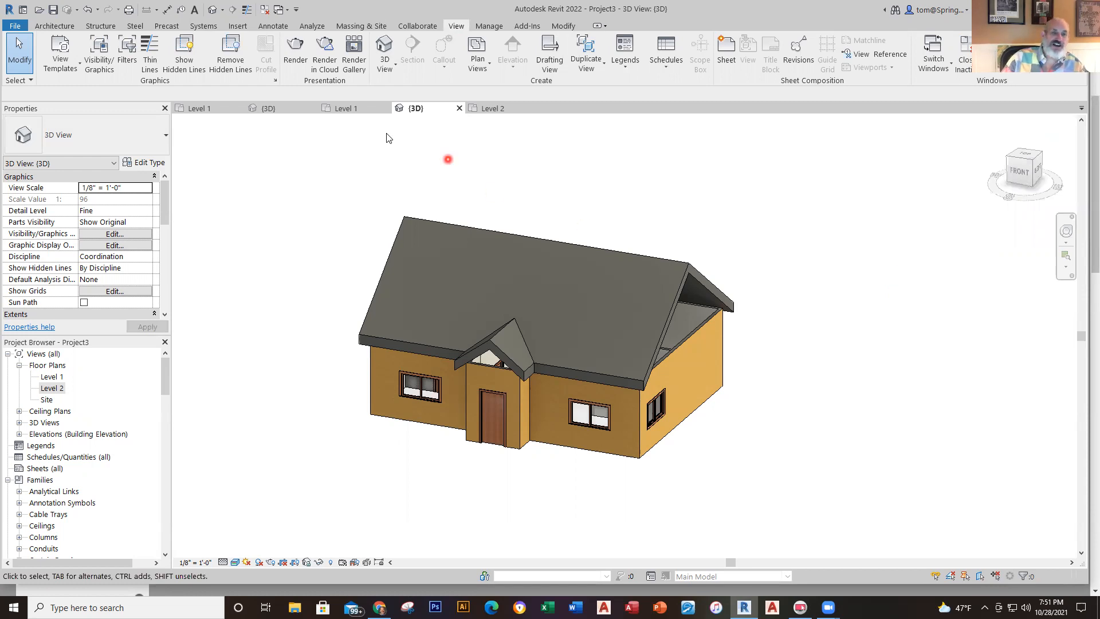
Step: In the Level 1 floor plan, place a camera in the room west of the bathroom, aimed east across the vanity and toilet
{"action": "left_click", "coordinate": [359, 108]}
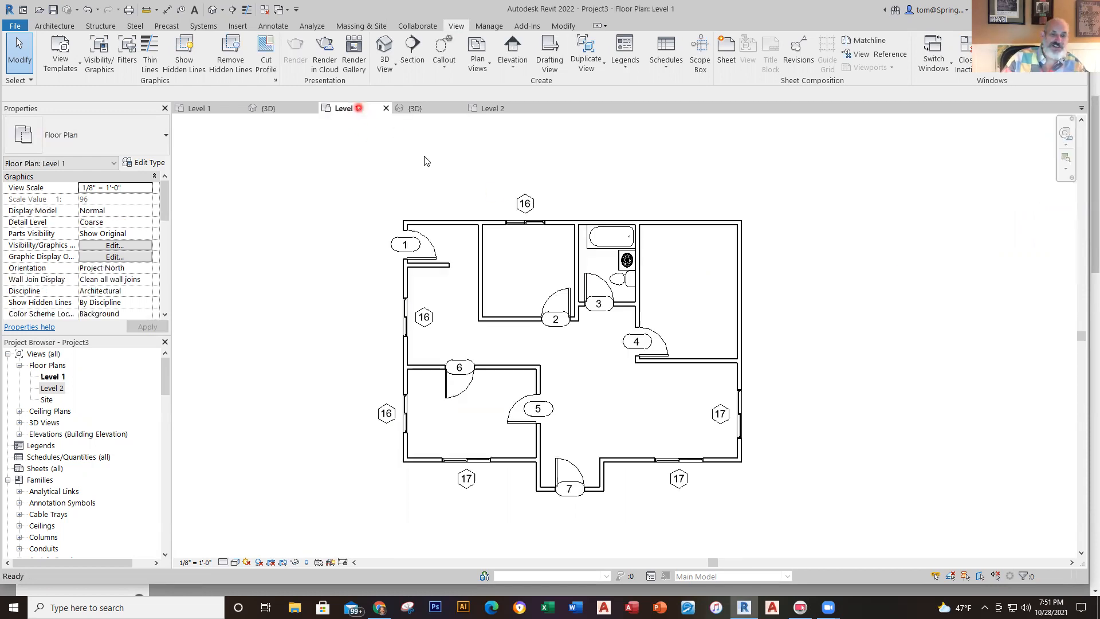
{"action": "scroll", "coordinate": [593, 289], "scroll_direction": "up", "scroll_amount": 4}
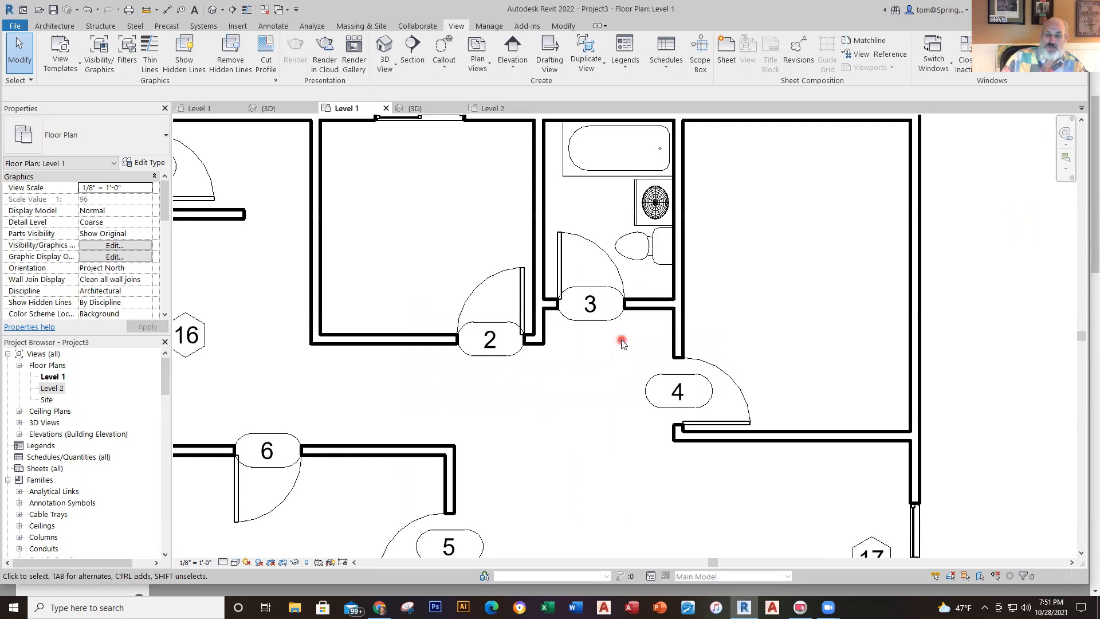
{"action": "middle_click_drag", "start_coordinate": [595, 366], "coordinate": [546, 424]}
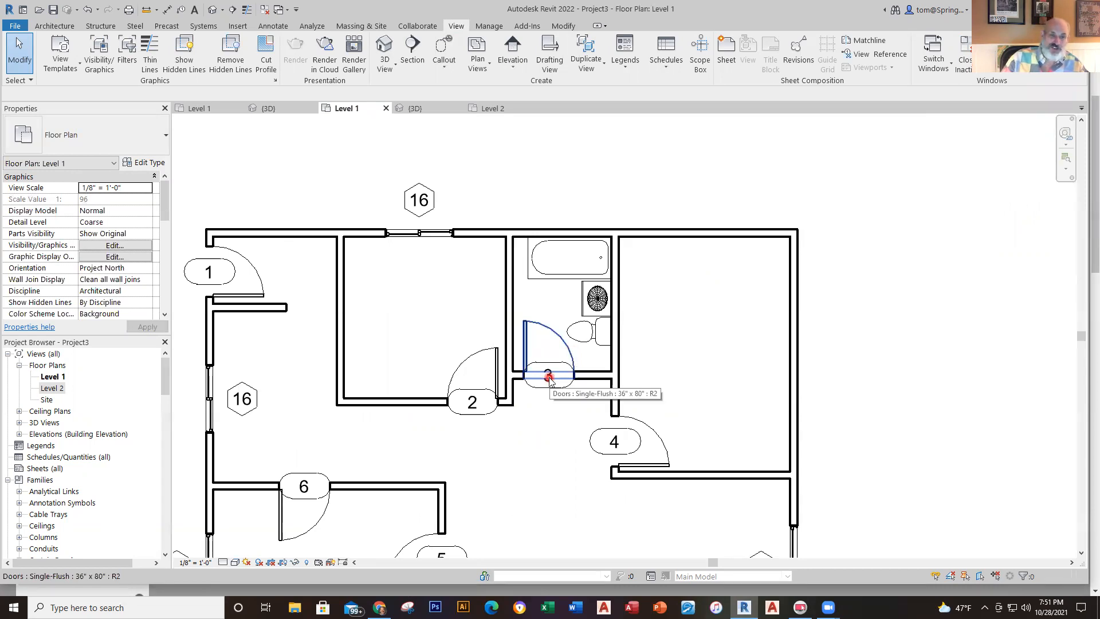
{"action": "left_click", "coordinate": [223, 16]}
{"action": "left_click", "coordinate": [240, 43]}
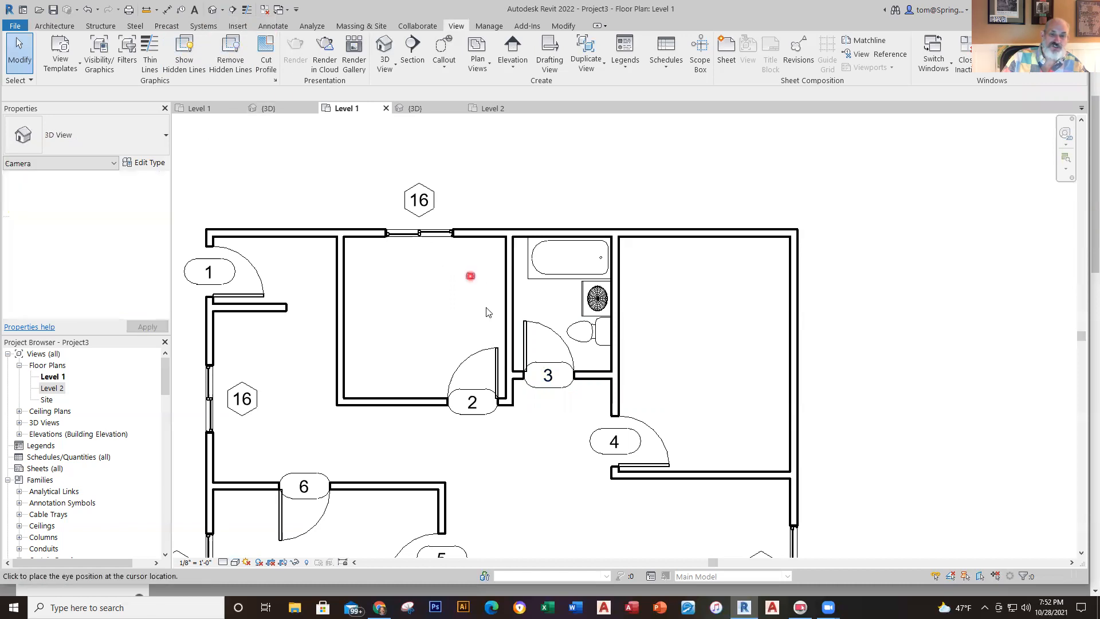
{"action": "left_click", "coordinate": [423, 291]}
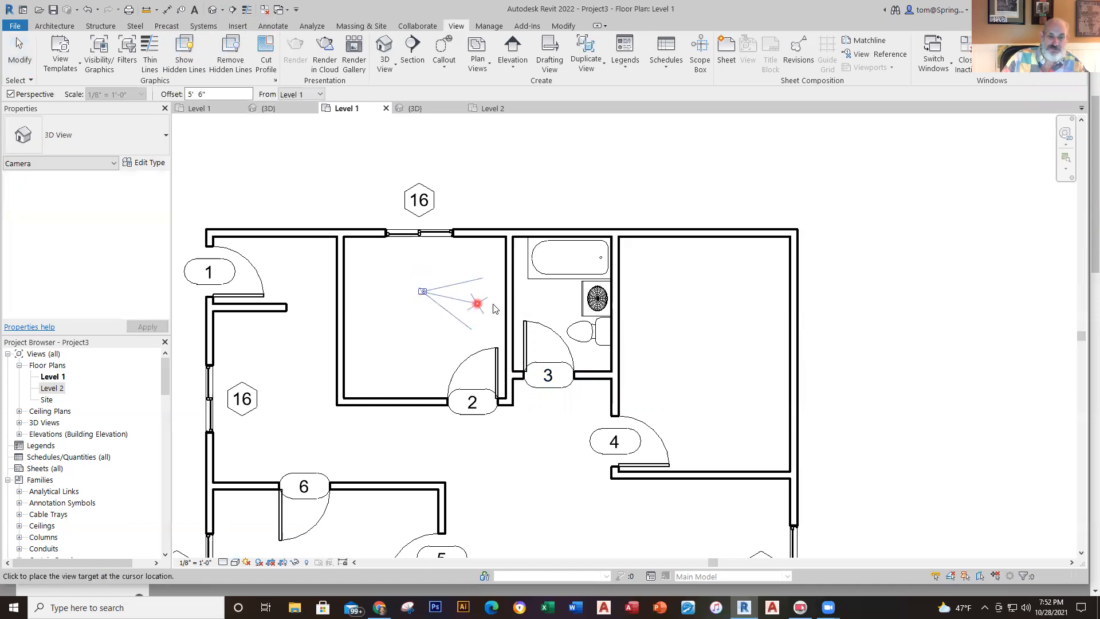
{"action": "left_click", "coordinate": [635, 322]}
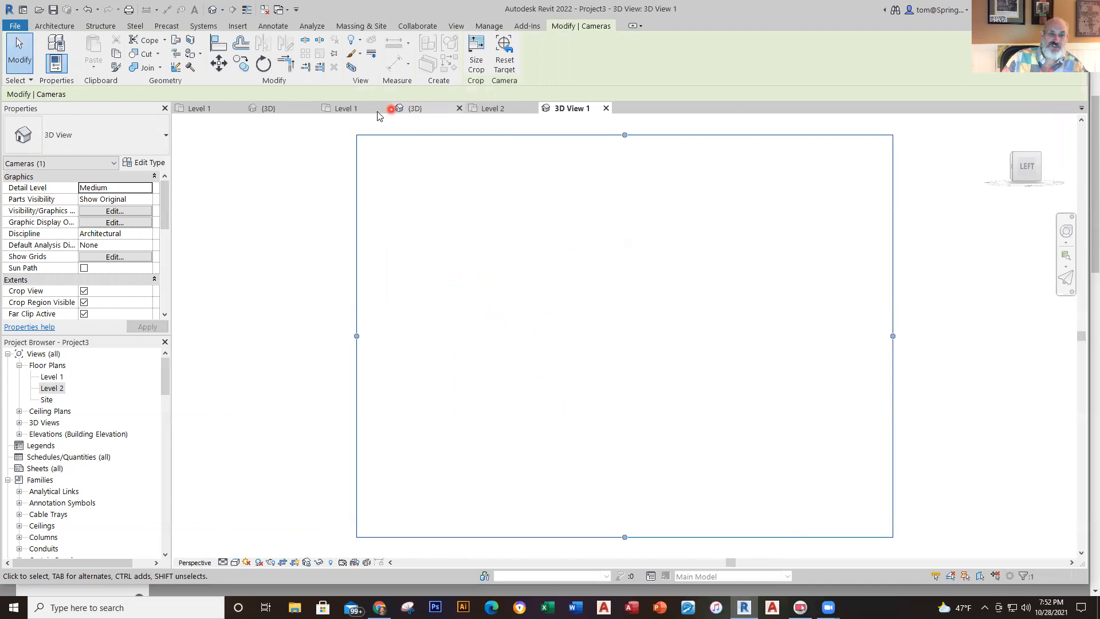
Step: Check the camera's placement in the Level 1 plan, then hide the interior wall blocking the bathroom in 3D View 1
{"action": "left_click", "coordinate": [347, 109]}
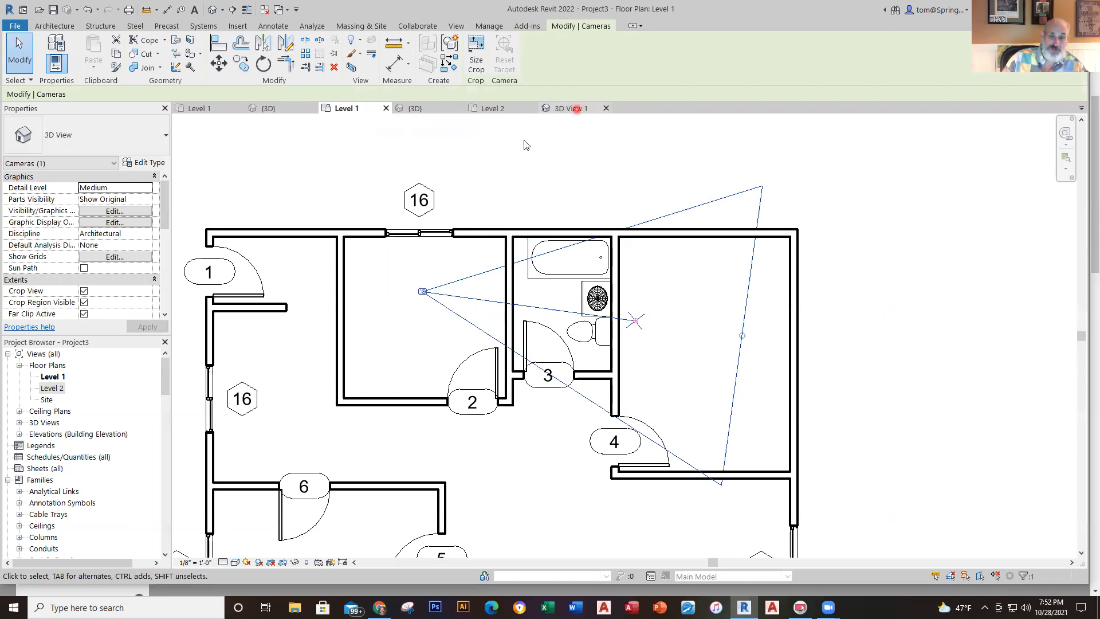
{"action": "left_click", "coordinate": [568, 108]}
{"action": "right_click", "coordinate": [580, 276]}
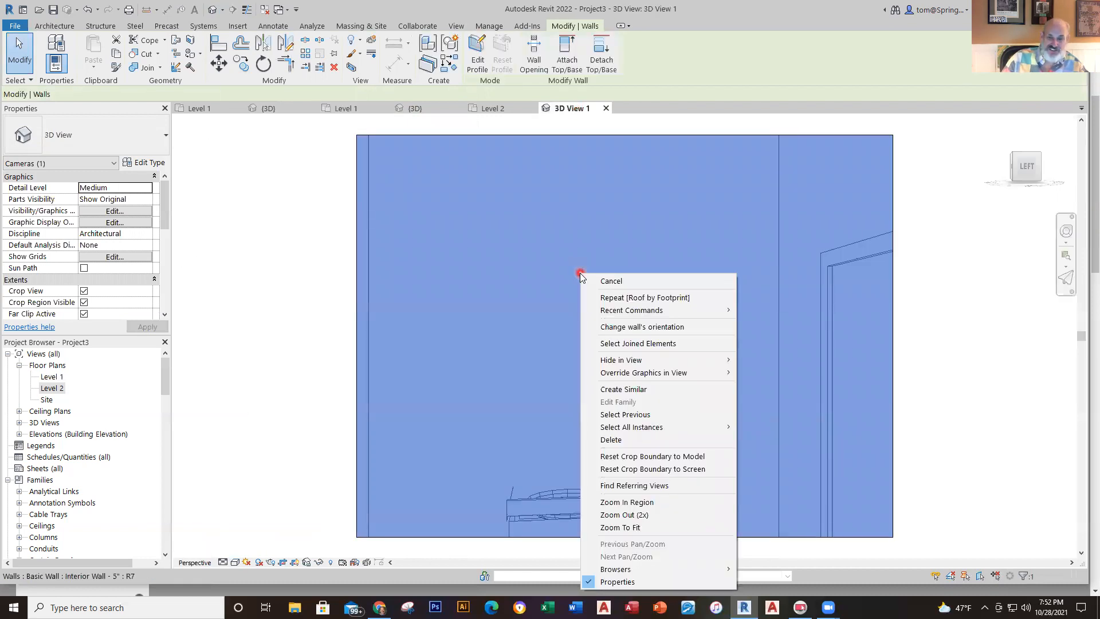
{"action": "mouse_move", "coordinate": [640, 360]}
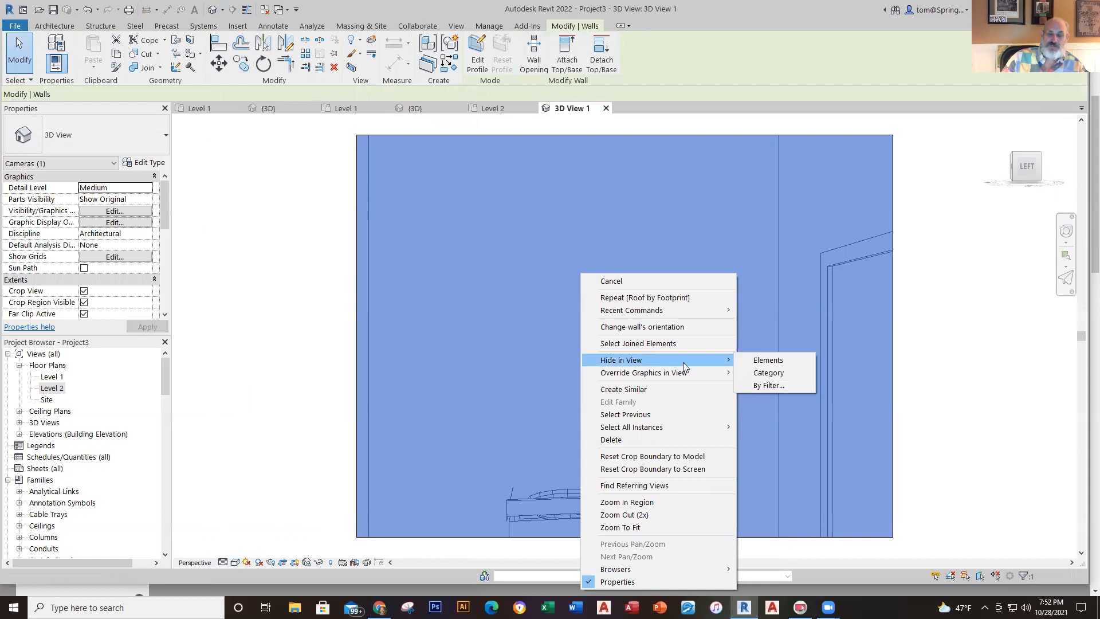
{"action": "left_click", "coordinate": [767, 361]}
Step: Enlarge the camera view's crop region on all four sides to take in the tub, vanity, toilet, door and wall tops
{"action": "scroll", "coordinate": [656, 415], "scroll_direction": "down", "scroll_amount": 2}
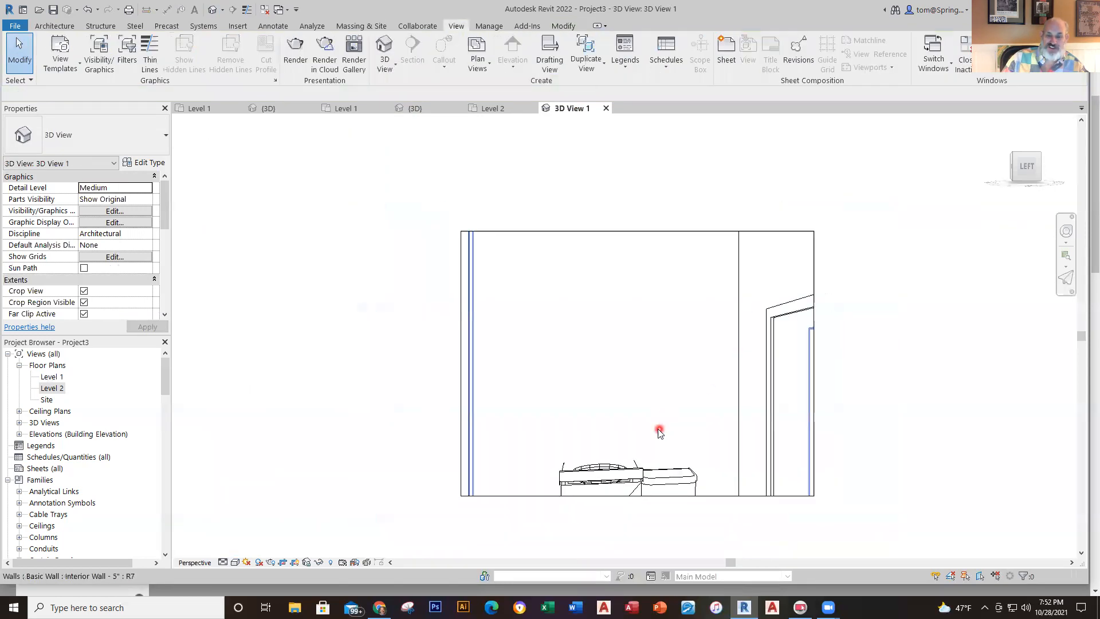
{"action": "middle_click_drag", "start_coordinate": [655, 410], "coordinate": [528, 318]}
{"action": "left_click", "coordinate": [595, 394]}
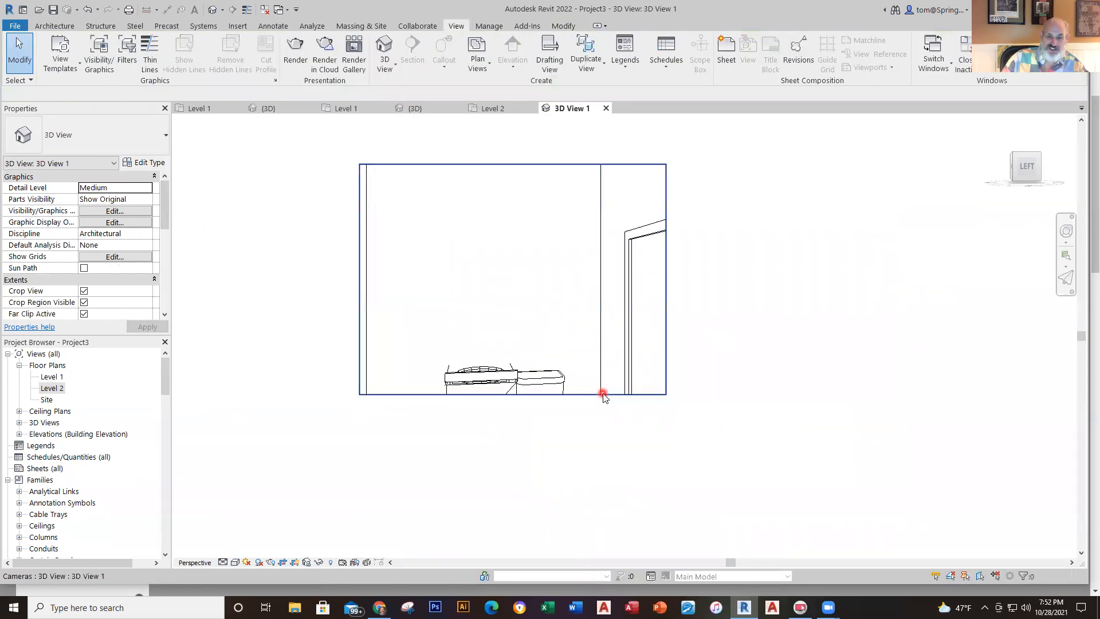
{"action": "left_click", "coordinate": [513, 394]}
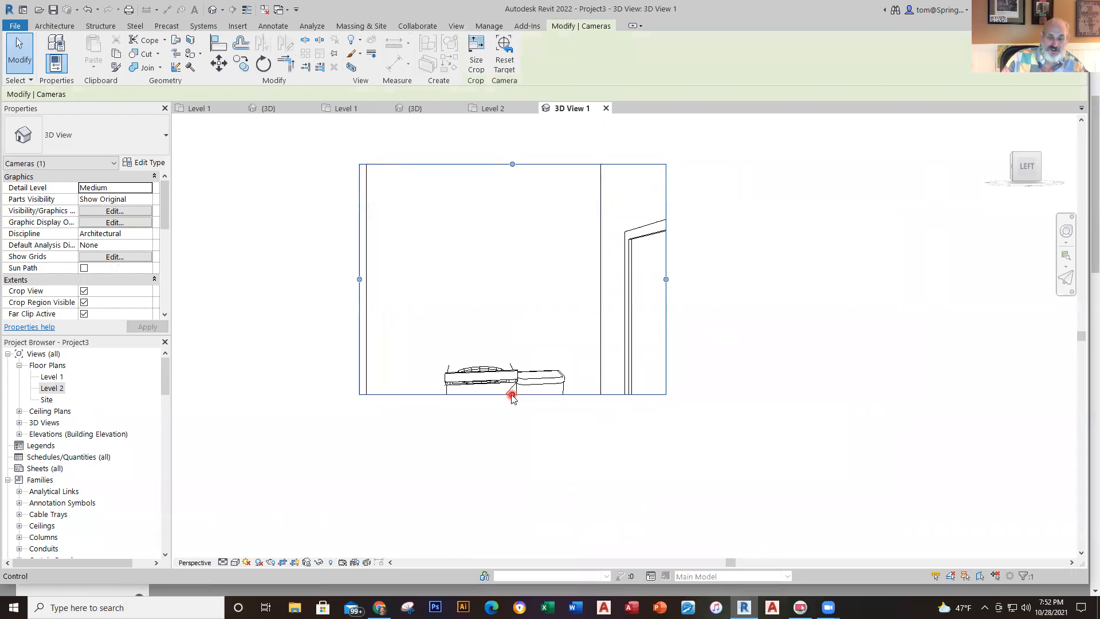
{"action": "left_click_drag", "start_coordinate": [512, 394], "coordinate": [513, 404]}
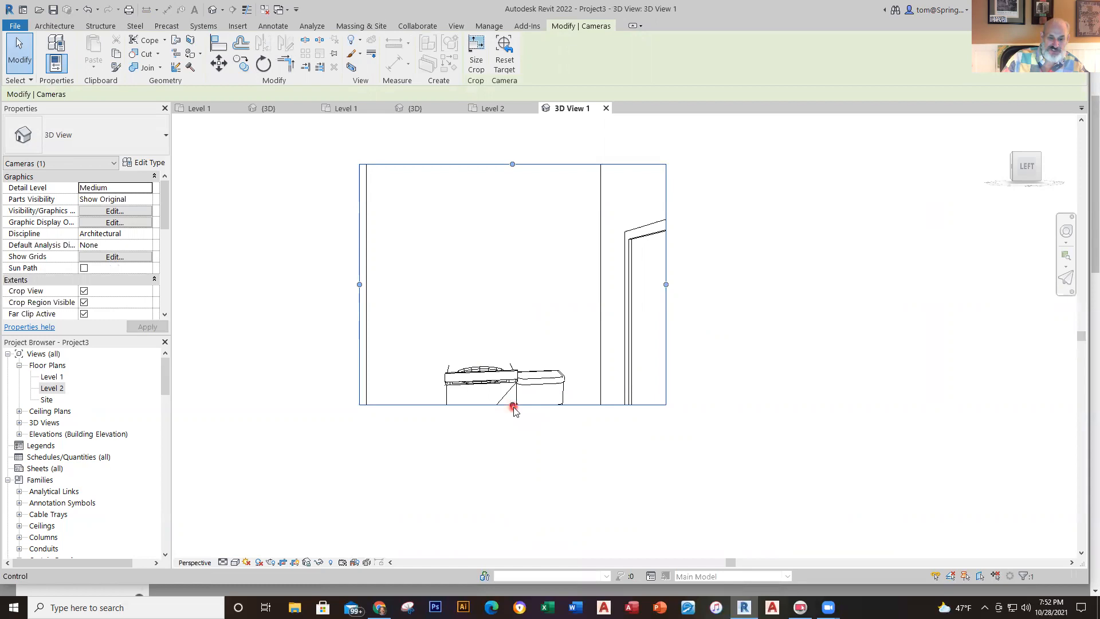
{"action": "left_click_drag", "start_coordinate": [512, 405], "coordinate": [511, 419]}
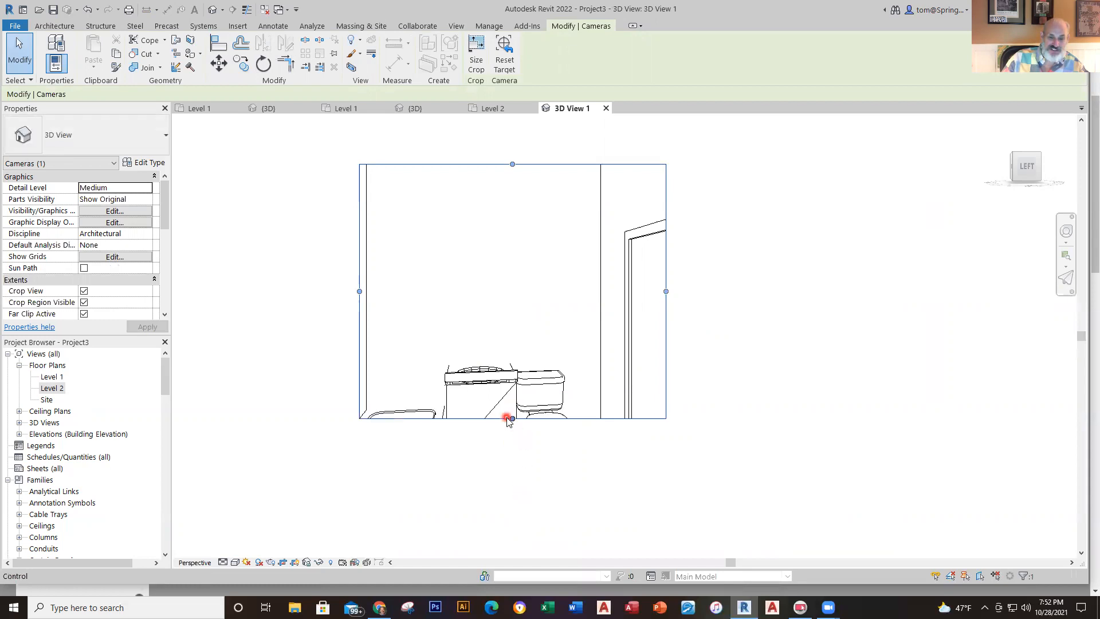
{"action": "left_click_drag", "start_coordinate": [513, 418], "coordinate": [504, 523]}
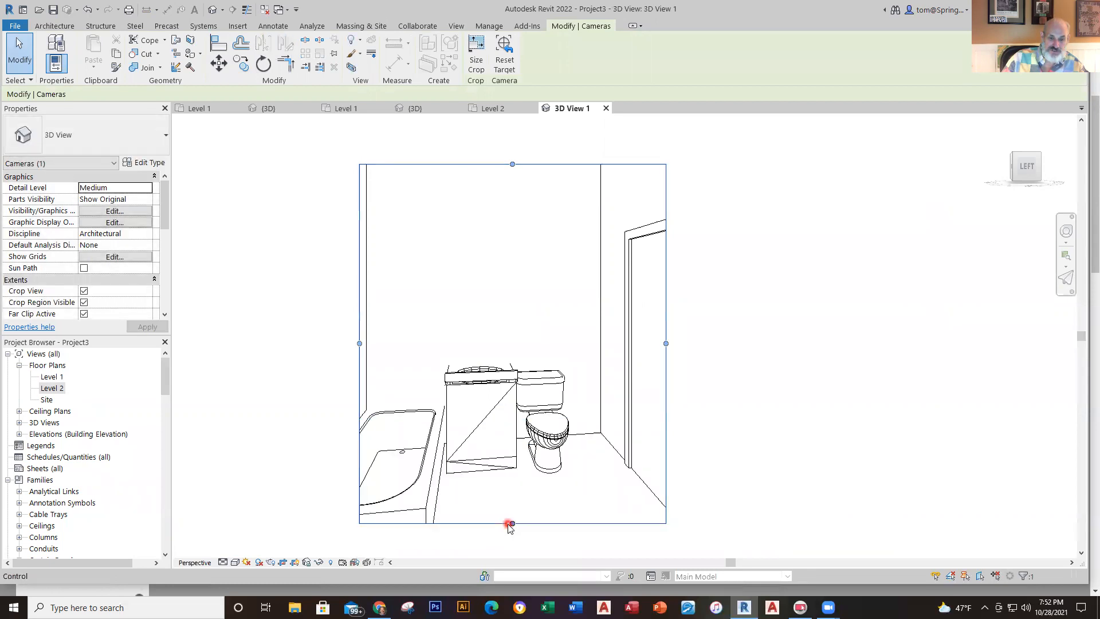
{"action": "left_click_drag", "start_coordinate": [512, 524], "coordinate": [510, 548]}
{"action": "left_click_drag", "start_coordinate": [666, 359], "coordinate": [862, 373]}
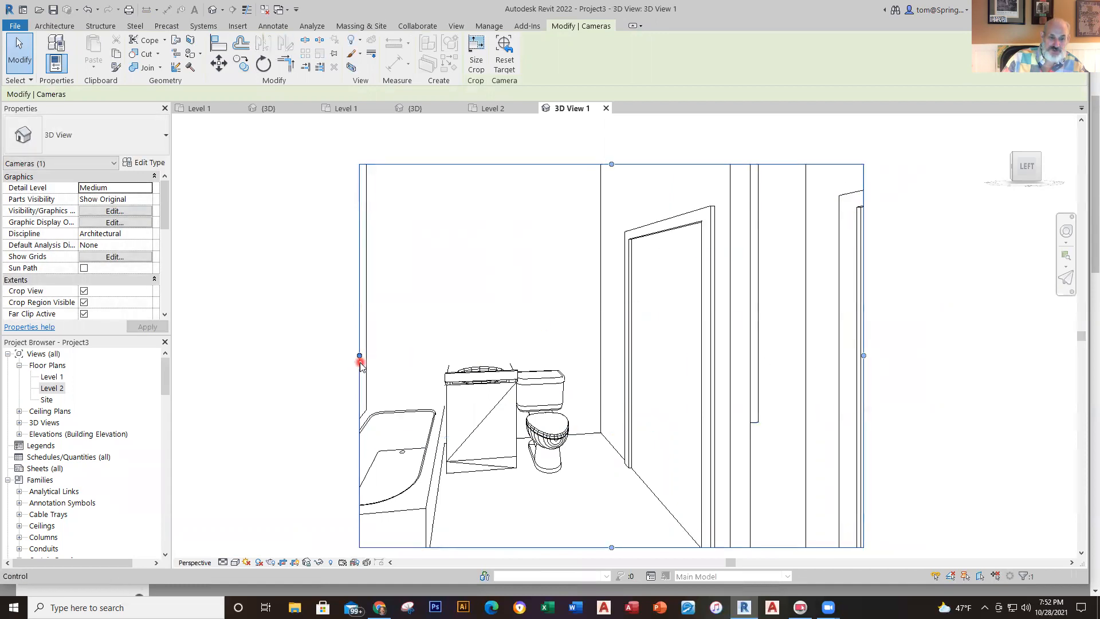
{"action": "left_click_drag", "start_coordinate": [360, 355], "coordinate": [240, 358]}
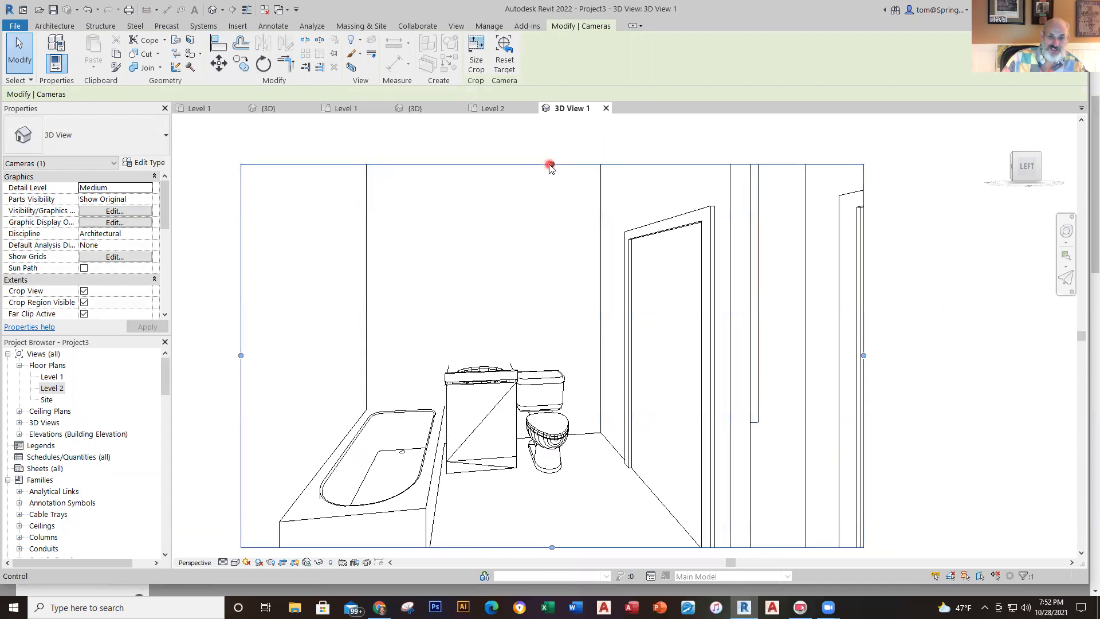
{"action": "left_click_drag", "start_coordinate": [552, 166], "coordinate": [552, 130]}
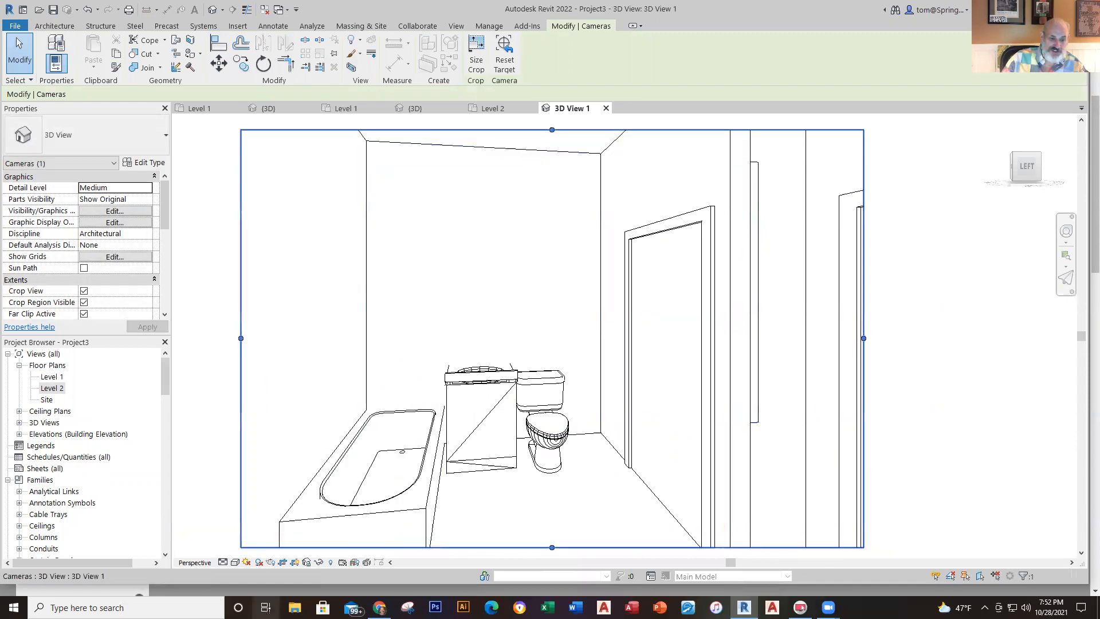
Step: Set the camera view's visual style to Realistic and inspect the vanity and toilet up close
{"action": "left_click", "coordinate": [236, 562]}
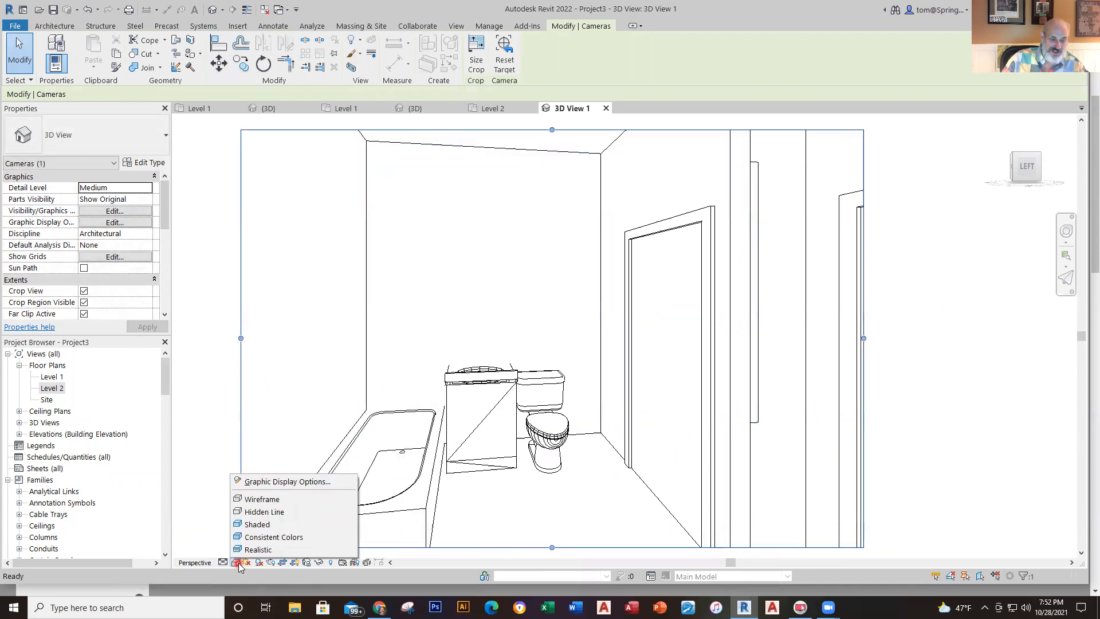
{"action": "left_click", "coordinate": [255, 550]}
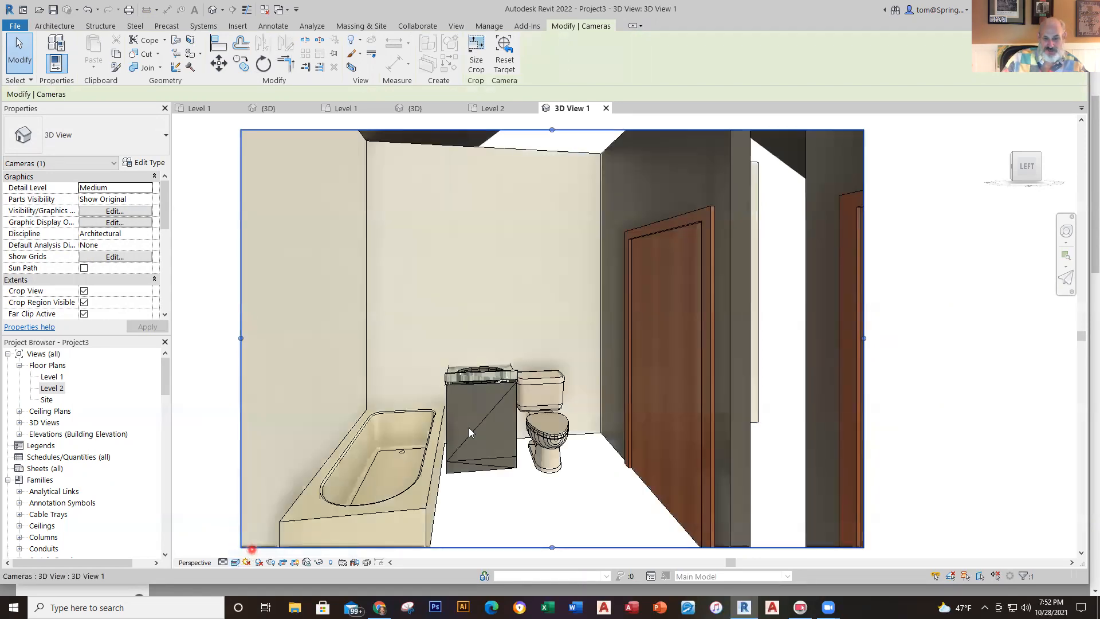
{"action": "scroll", "coordinate": [602, 487], "scroll_direction": "up", "scroll_amount": 5}
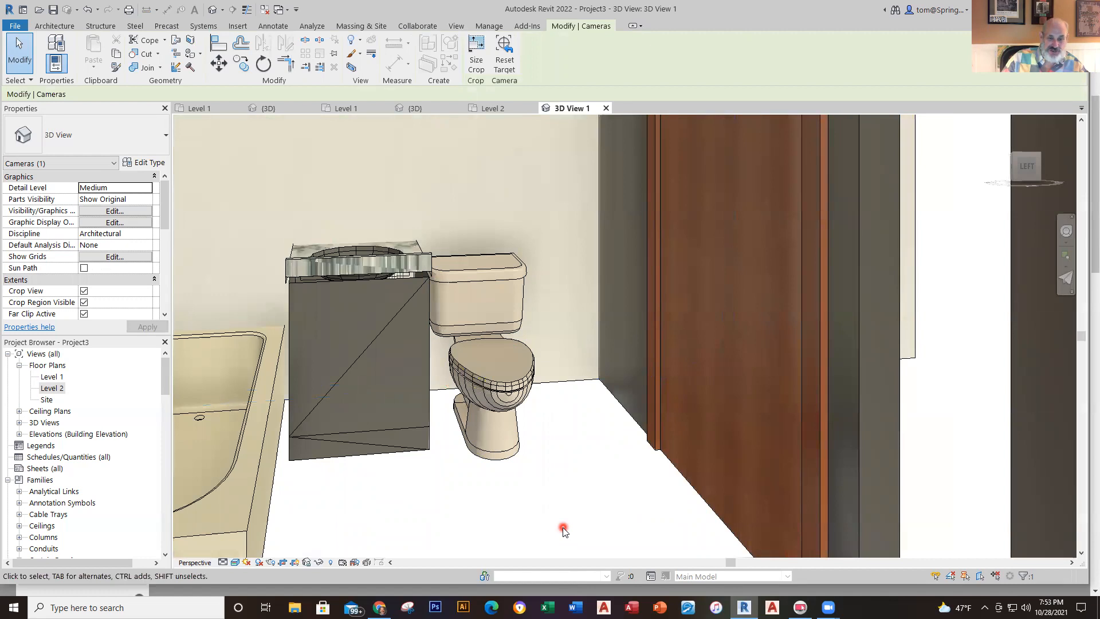
{"action": "scroll", "coordinate": [563, 530], "scroll_direction": "down", "scroll_amount": 6}
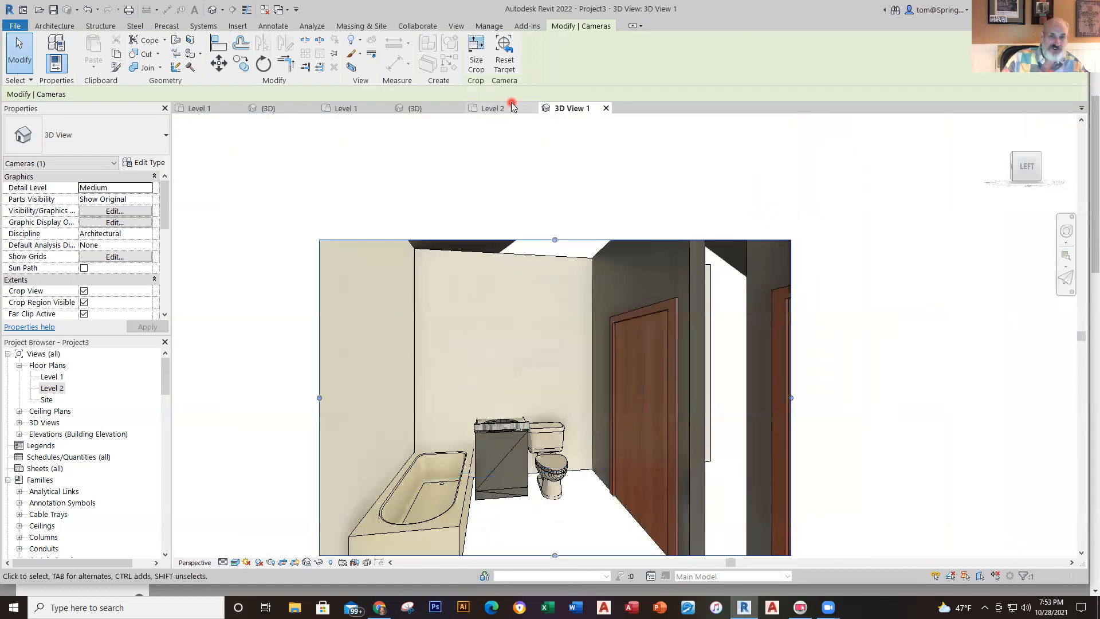
Step: In the Level 1 floor plan, rotate the bathroom vanity to face into the room and set it against the east wall between tub and toilet
{"action": "left_click", "coordinate": [361, 109]}
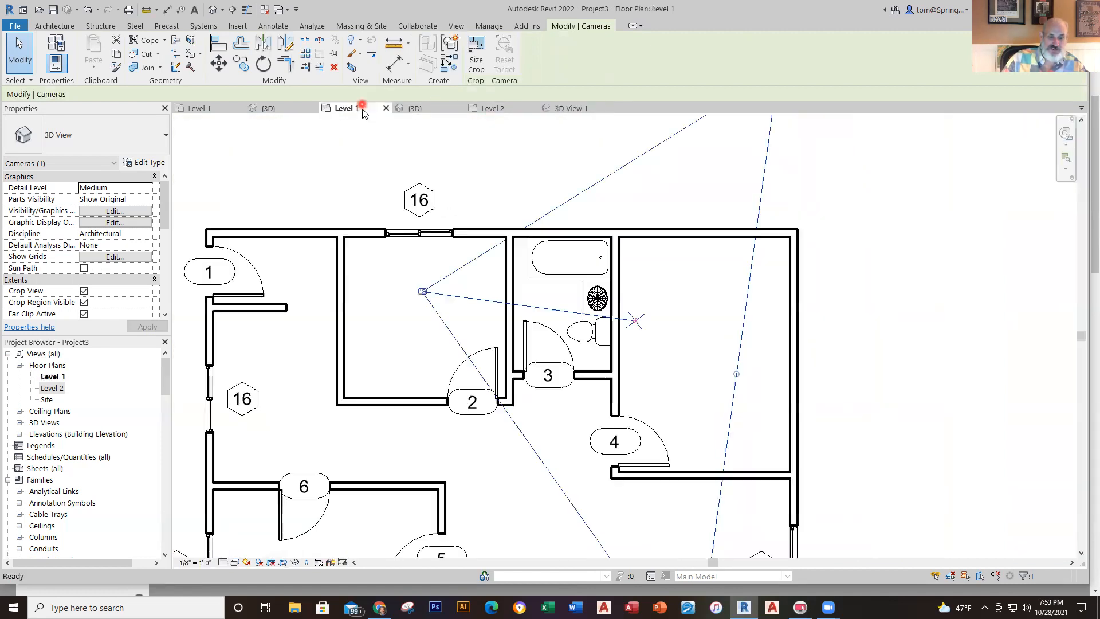
{"action": "left_click", "coordinate": [631, 298]}
{"action": "scroll", "coordinate": [621, 303], "scroll_direction": "up", "scroll_amount": 4}
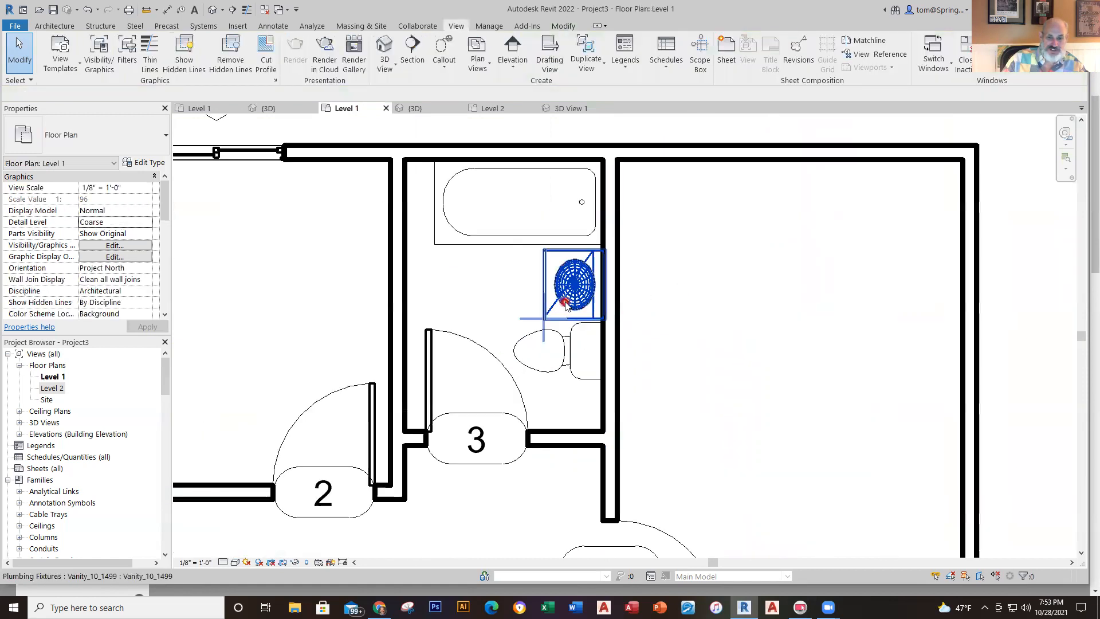
{"action": "left_click", "coordinate": [566, 304]}
{"action": "left_click_drag", "start_coordinate": [566, 304], "coordinate": [581, 363]}
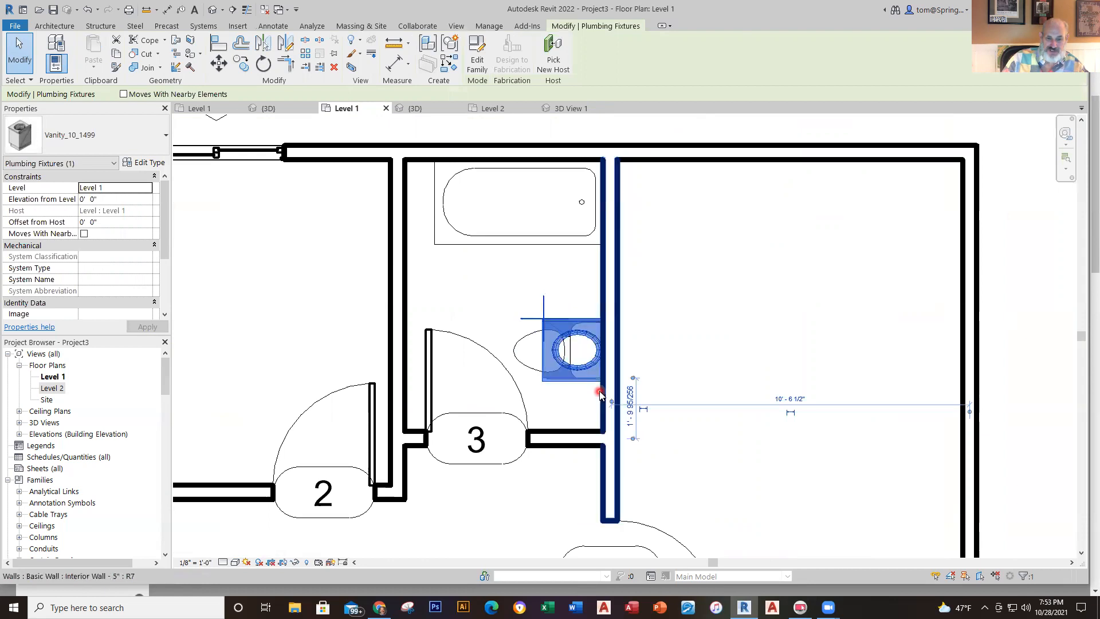
{"action": "key", "text": "space"}
{"action": "left_click", "coordinate": [694, 394]}
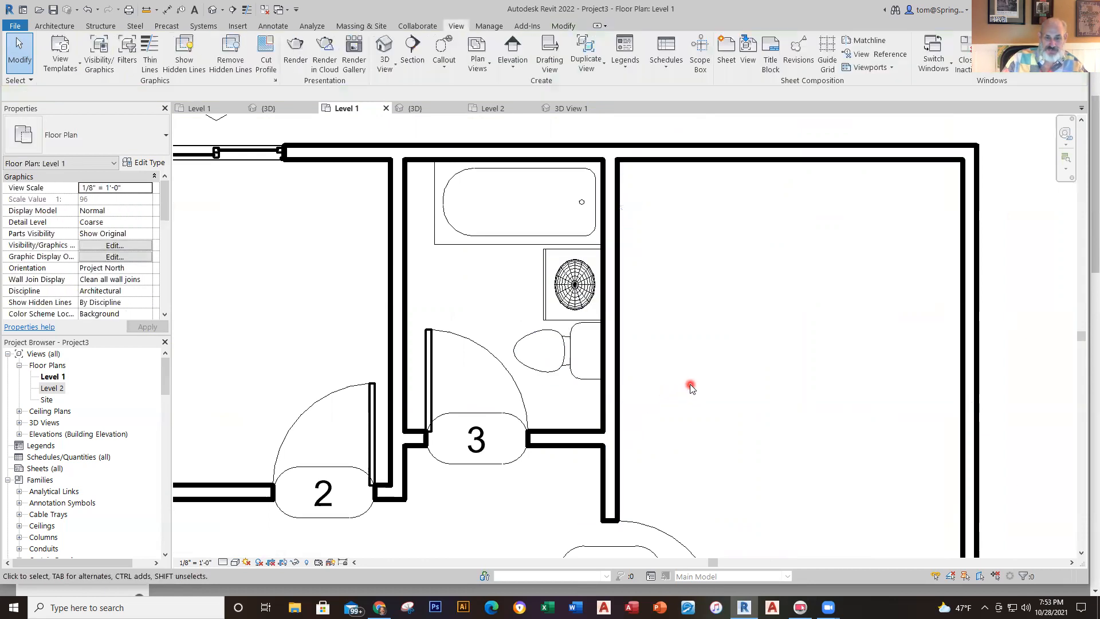
{"action": "left_click", "coordinate": [591, 323]}
{"action": "key", "text": "space"}
{"action": "key", "text": "space"}
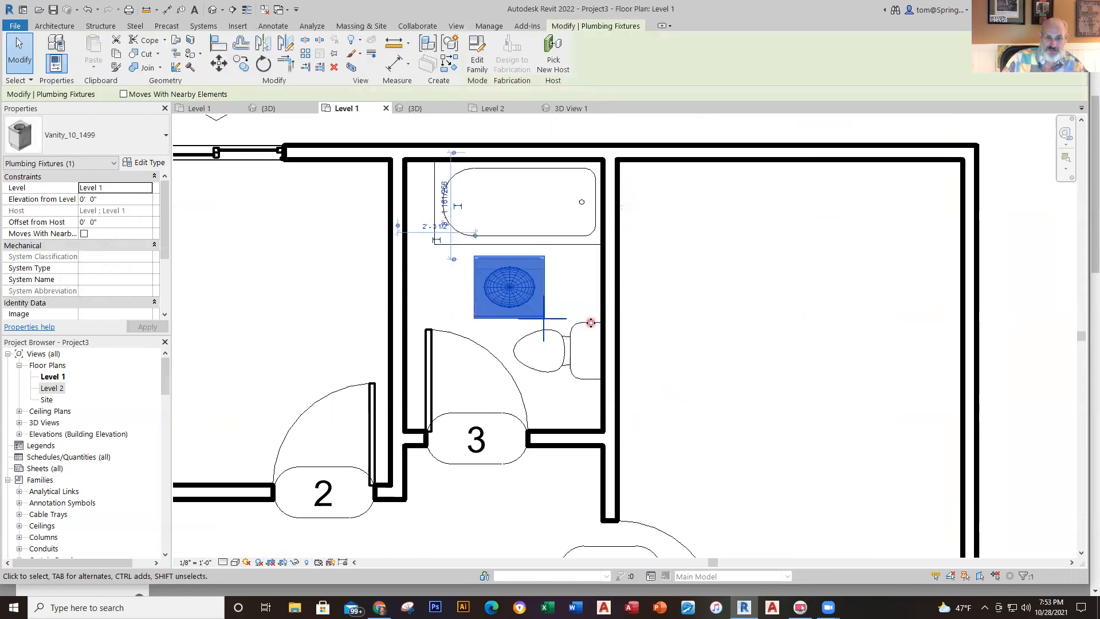
{"action": "left_click_drag", "start_coordinate": [481, 342], "coordinate": [541, 275]}
{"action": "left_click", "coordinate": [703, 312]}
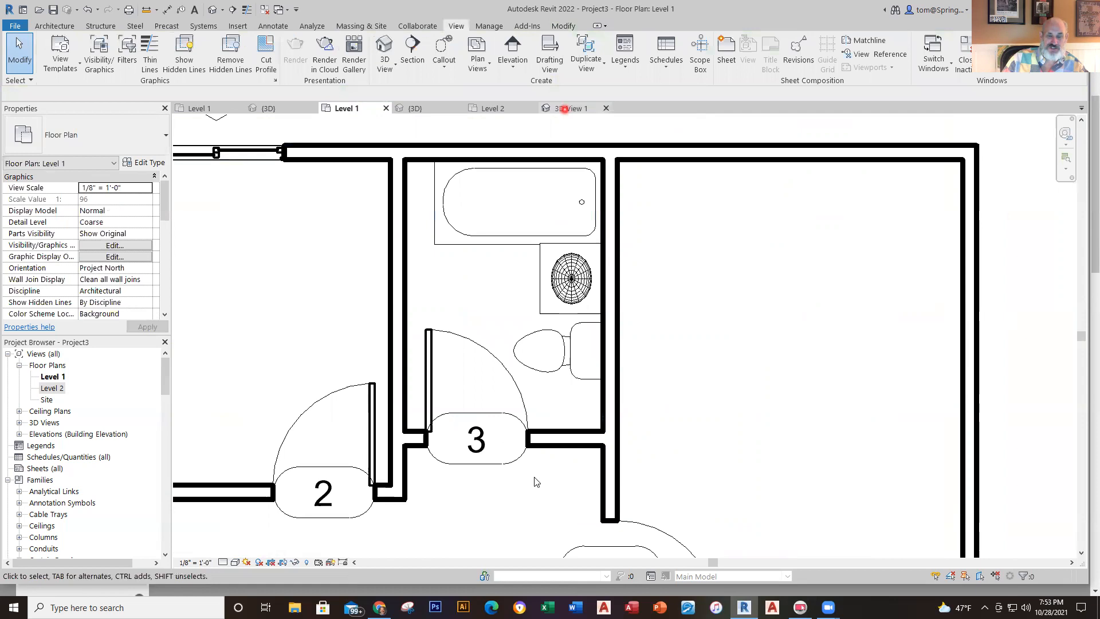
Step: Examine the reoriented vanity in 3D View 1, then return to the Level 1 floor plan
{"action": "left_click", "coordinate": [565, 109]}
{"action": "scroll", "coordinate": [502, 488], "scroll_direction": "up", "scroll_amount": 3}
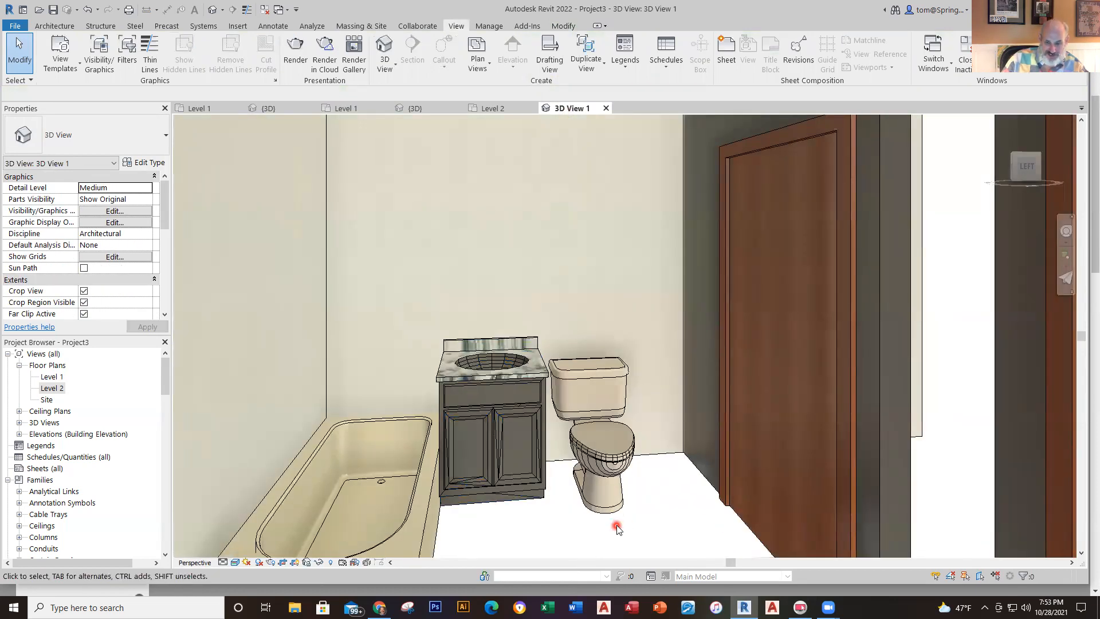
{"action": "scroll", "coordinate": [617, 528], "scroll_direction": "down", "scroll_amount": 4}
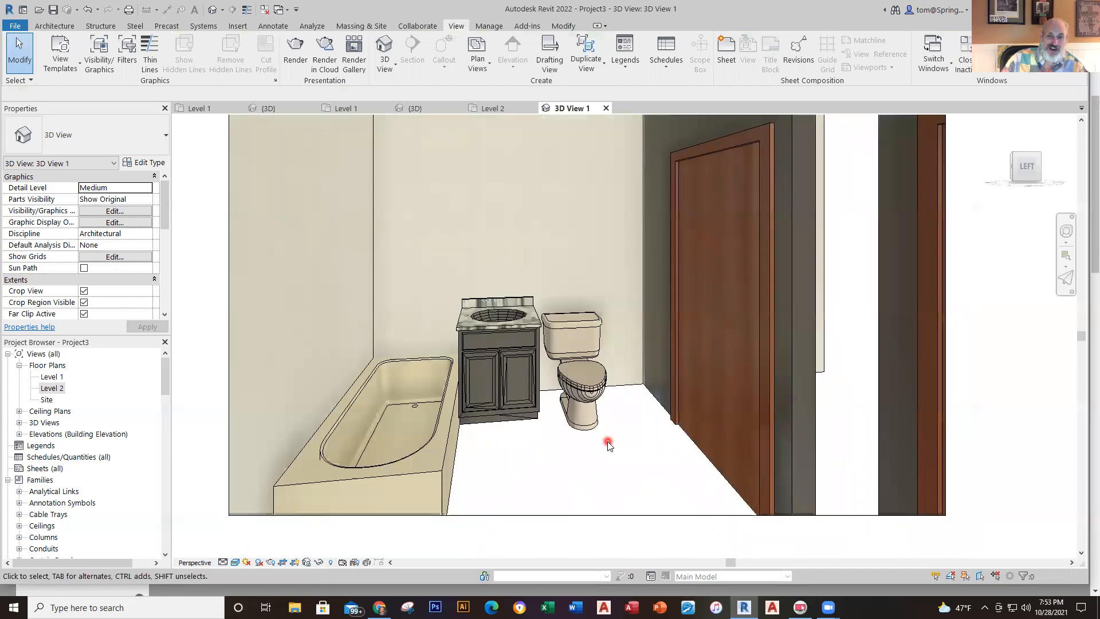
{"action": "scroll", "coordinate": [609, 446], "scroll_direction": "down", "scroll_amount": 2}
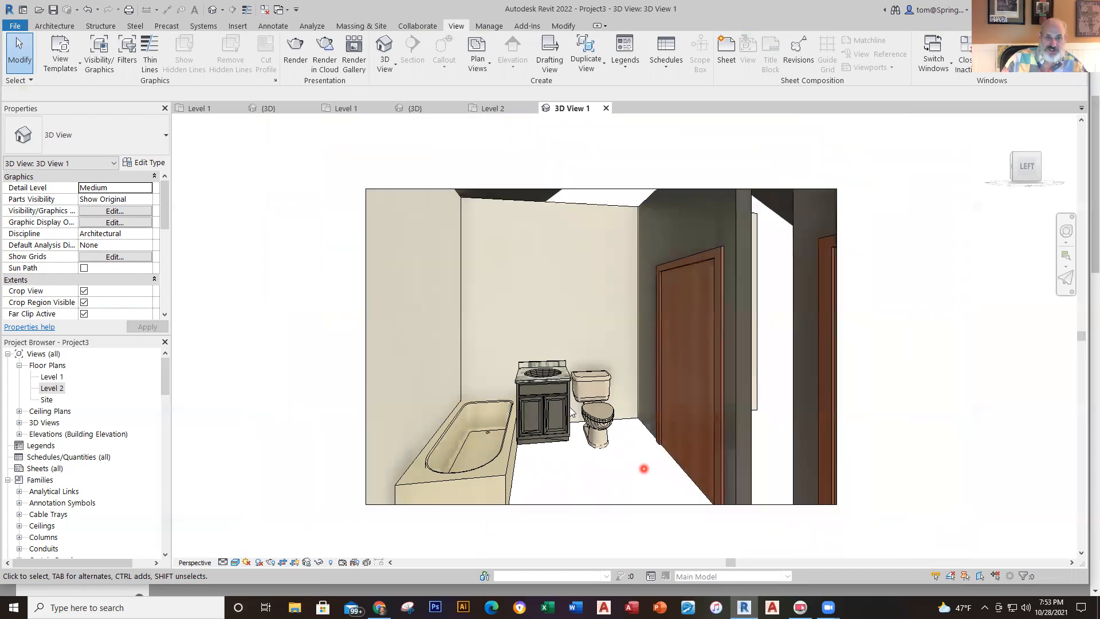
{"action": "left_click", "coordinate": [343, 108]}
{"action": "left_click", "coordinate": [695, 369]}
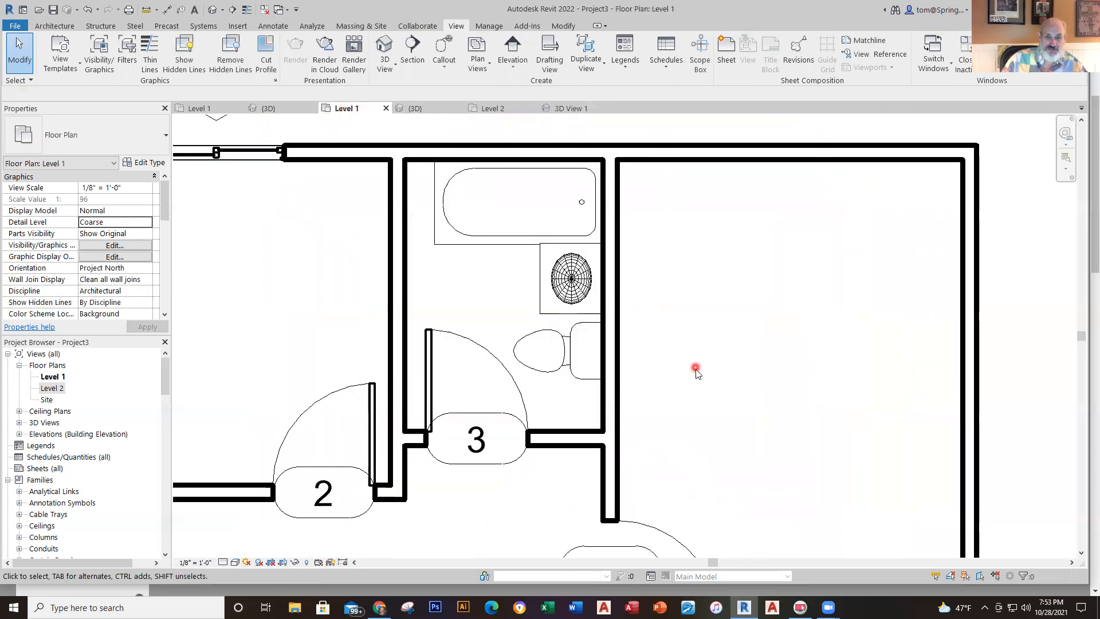
Step: In the Level 1 floor plan, place a second camera outside the bathroom door, aimed northeast through the doorway toward the fixtures
{"action": "scroll", "coordinate": [696, 371], "scroll_direction": "down", "scroll_amount": 2}
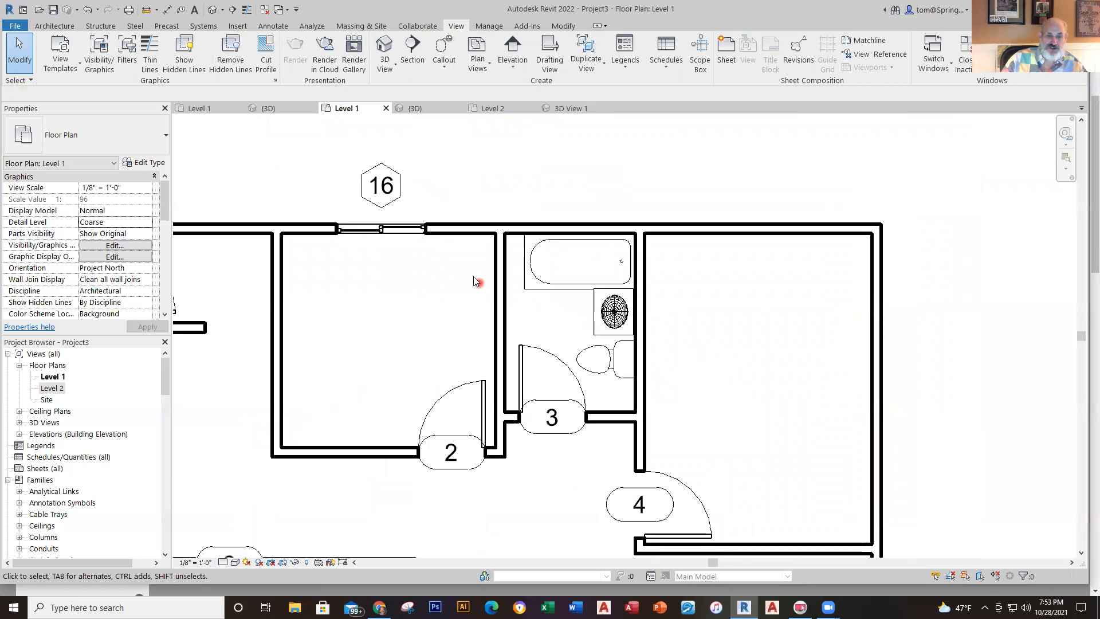
{"action": "left_click", "coordinate": [213, 19]}
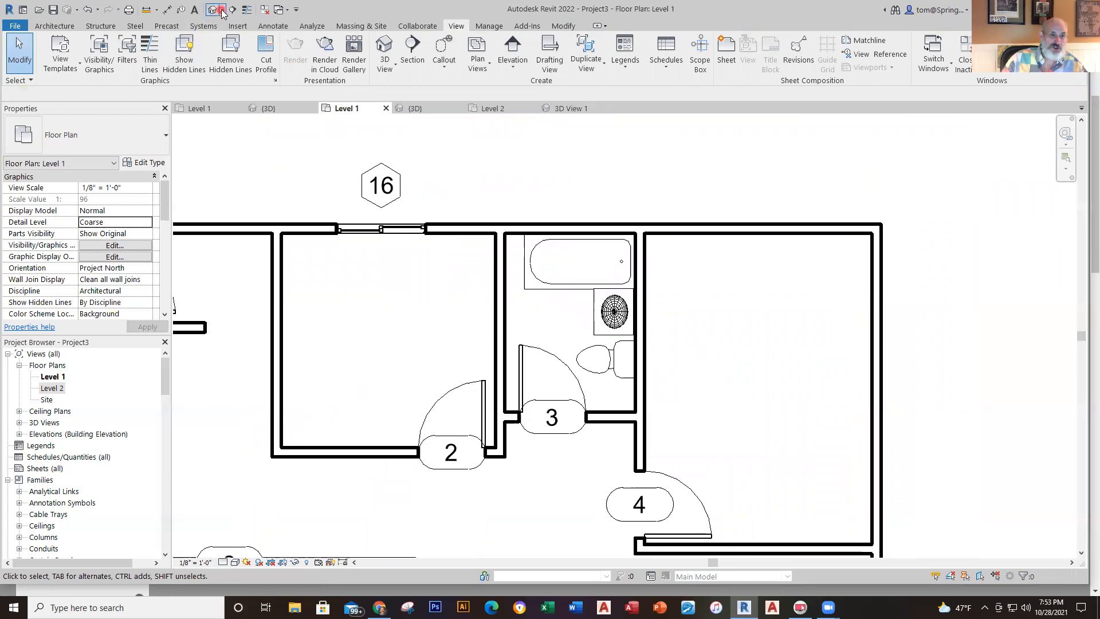
{"action": "left_click", "coordinate": [221, 10]}
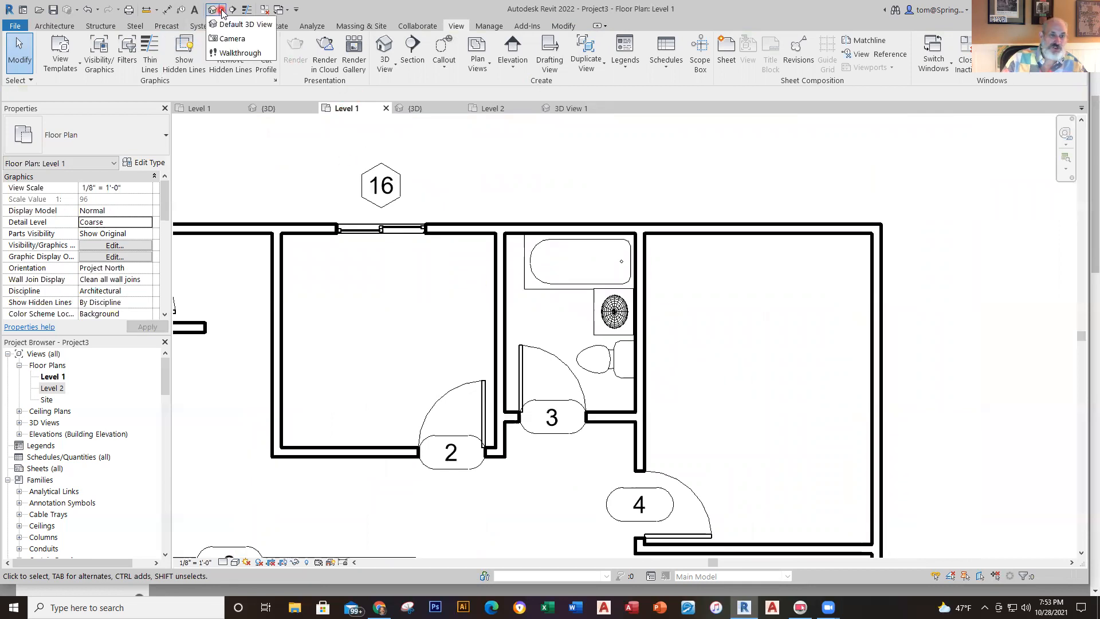
{"action": "left_click", "coordinate": [232, 39]}
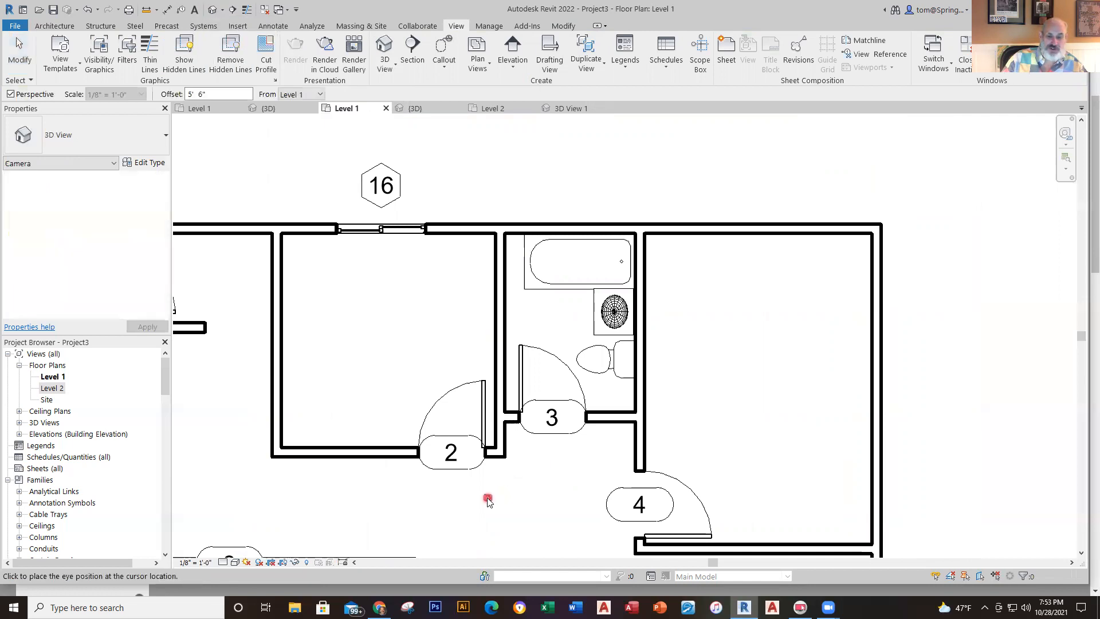
{"action": "left_click", "coordinate": [636, 281]}
{"action": "scroll", "coordinate": [649, 367], "scroll_direction": "down", "scroll_amount": 3}
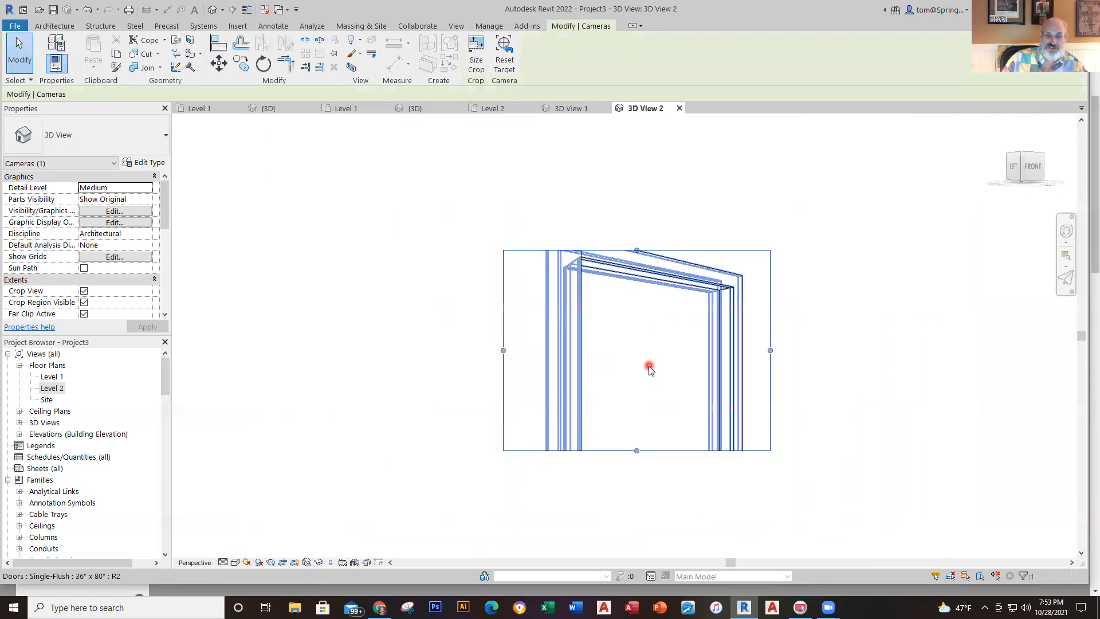
Step: Hide the bathroom's Single-Flush 36" x 80" door element in 3D View 2
{"action": "left_click", "coordinate": [649, 367]}
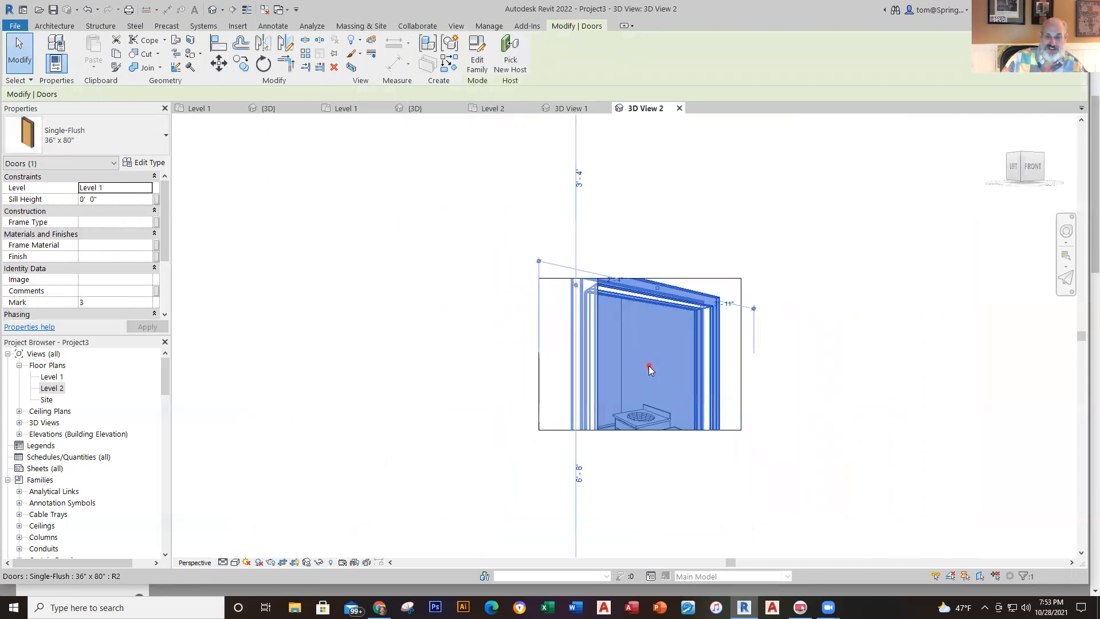
{"action": "right_click", "coordinate": [649, 365]}
{"action": "mouse_move", "coordinate": [791, 136]}
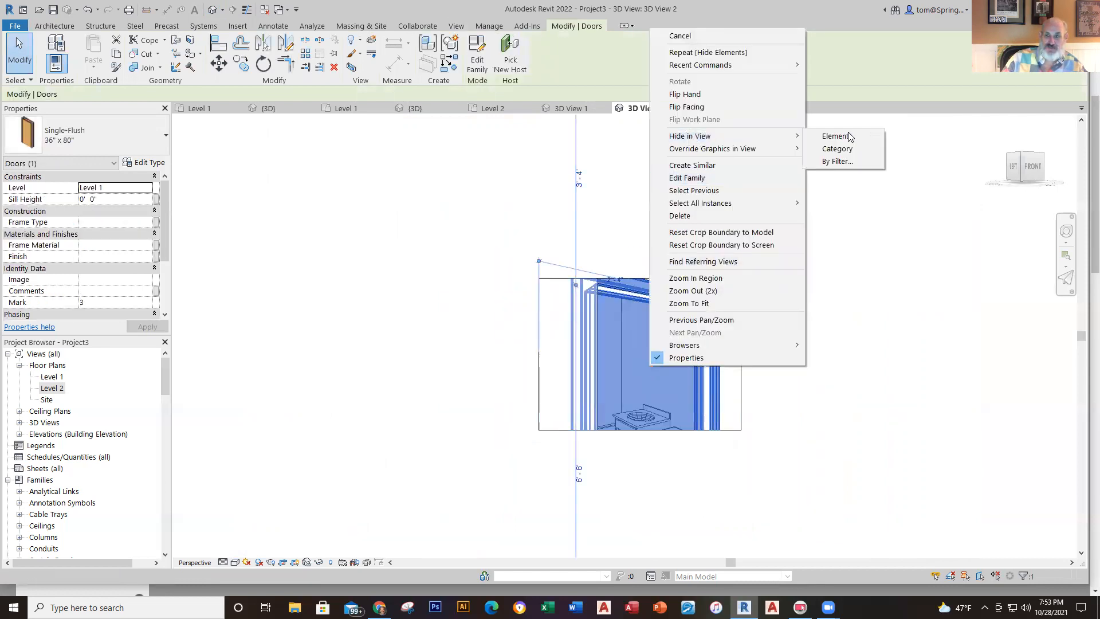
{"action": "left_click", "coordinate": [849, 137]}
{"action": "scroll", "coordinate": [789, 465], "scroll_direction": "down", "scroll_amount": 2}
{"action": "scroll", "coordinate": [705, 473], "scroll_direction": "up", "scroll_amount": 3}
Step: Extend the 3D View 2 crop region down past the toilet's base and well out to the left of the doorway
{"action": "left_click", "coordinate": [662, 418]}
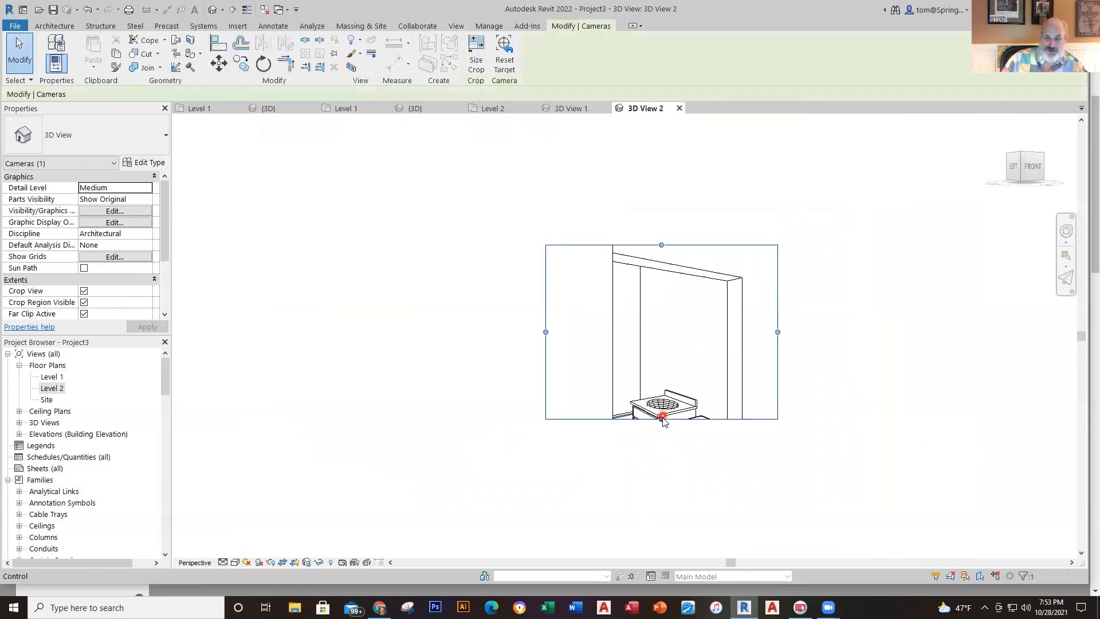
{"action": "left_click_drag", "start_coordinate": [660, 429], "coordinate": [662, 518]}
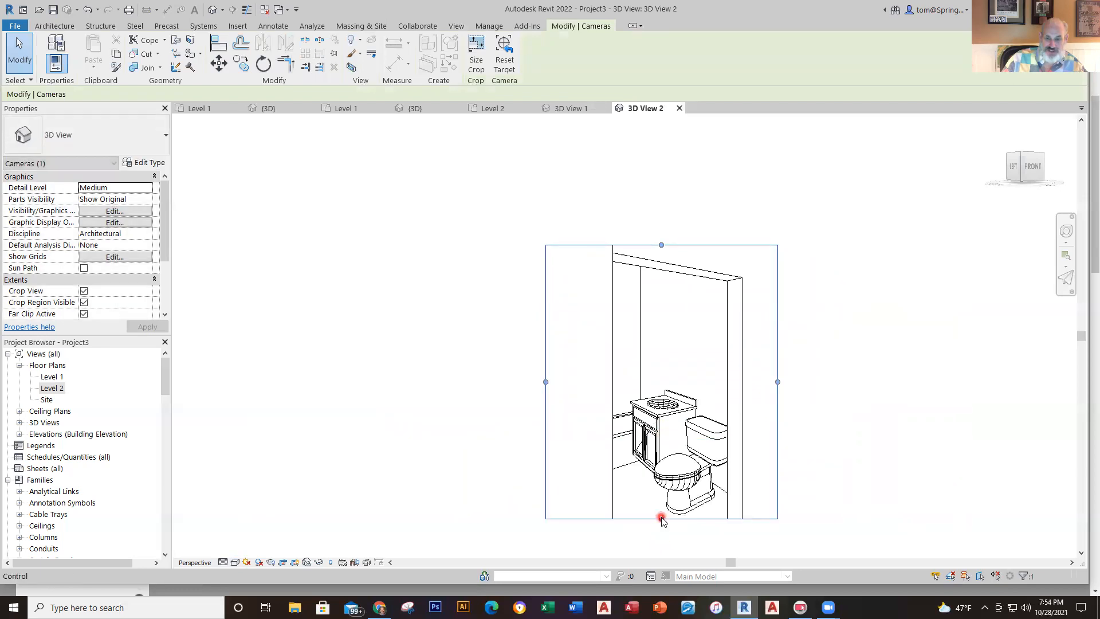
{"action": "left_click_drag", "start_coordinate": [546, 383], "coordinate": [320, 413]}
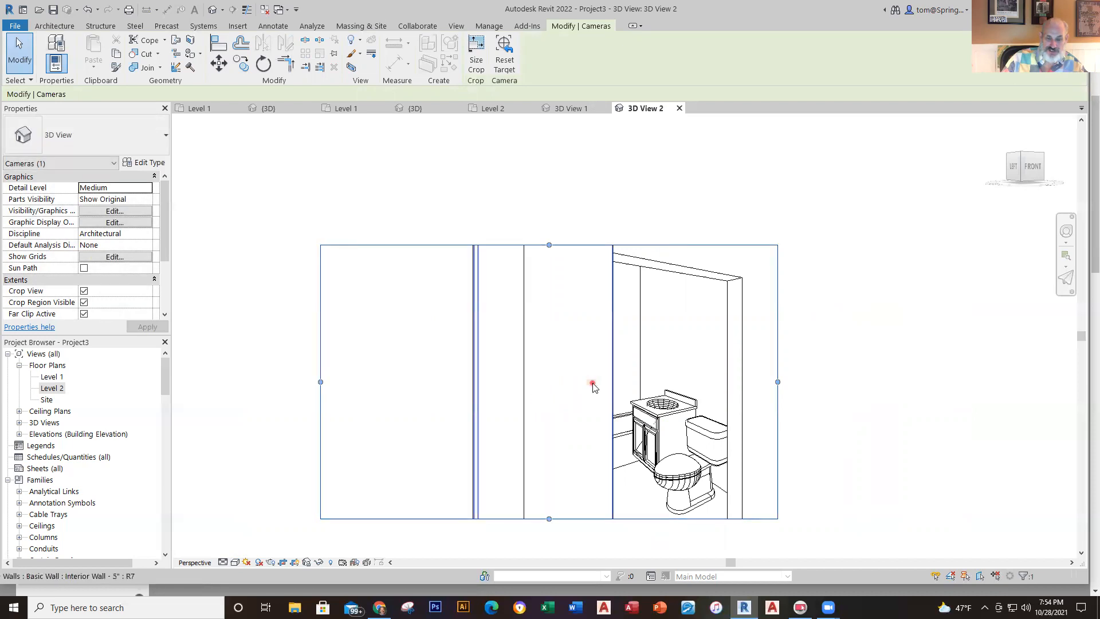
Step: Hide the two Interior Wall - 5" elements beside the bathroom doorway that block the tub in 3D View 2
{"action": "left_click", "coordinate": [592, 386]}
{"action": "right_click", "coordinate": [592, 385]}
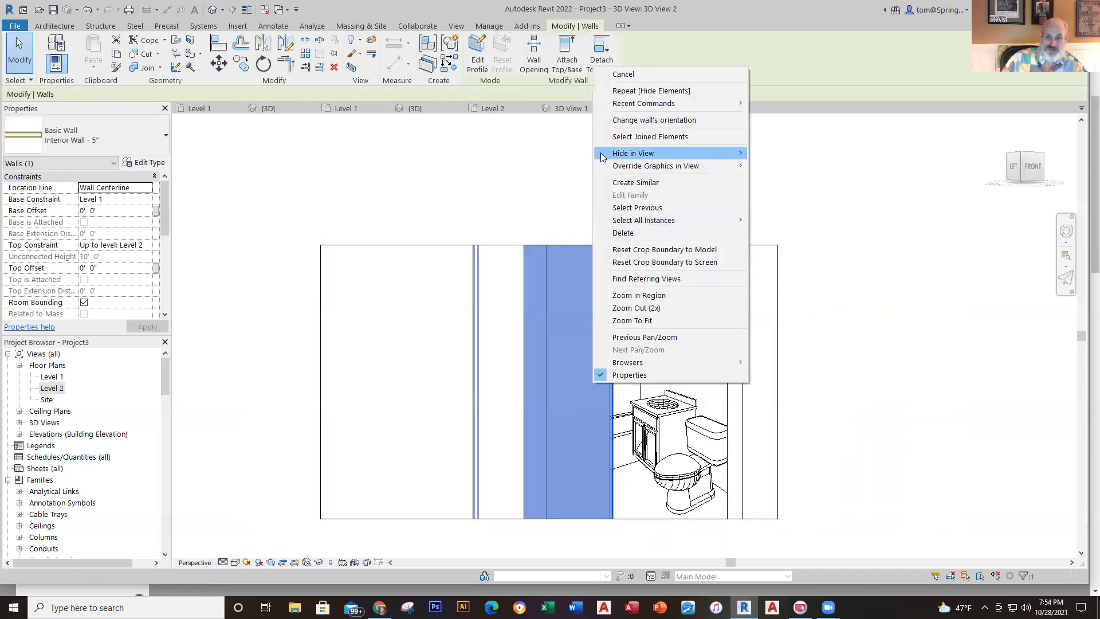
{"action": "mouse_move", "coordinate": [602, 155]}
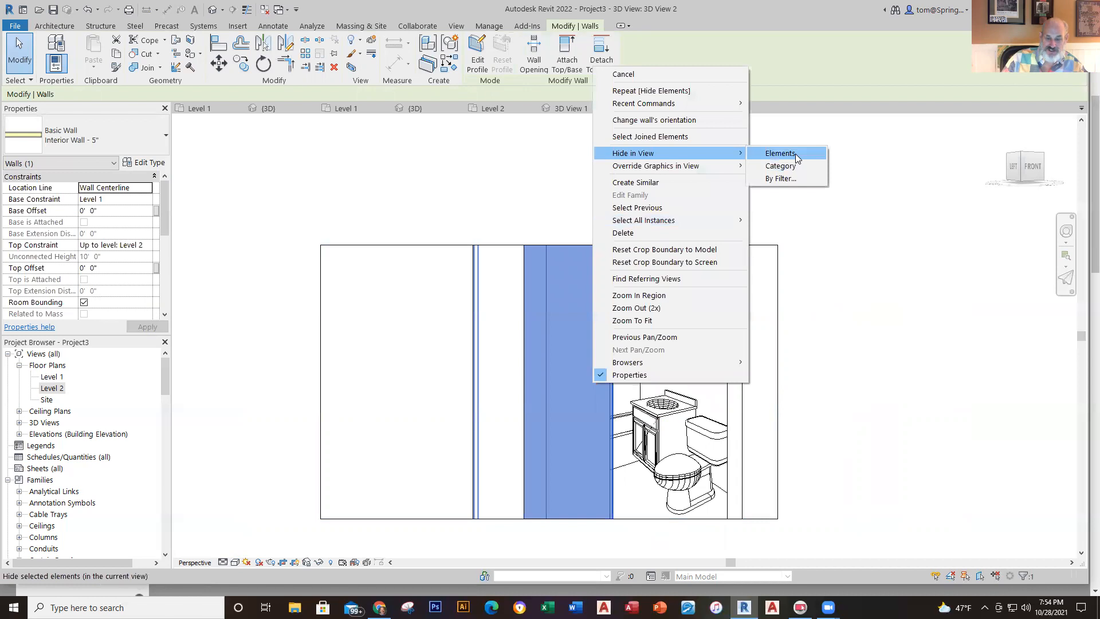
{"action": "left_click", "coordinate": [795, 153]}
{"action": "left_click", "coordinate": [633, 378]}
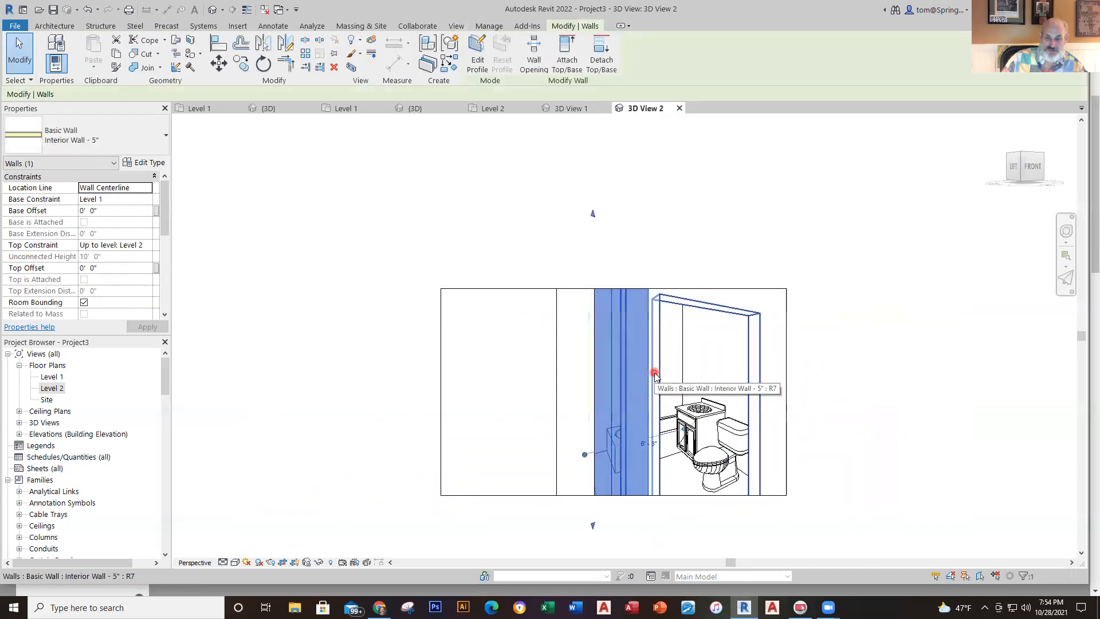
{"action": "left_click", "coordinate": [646, 375]}
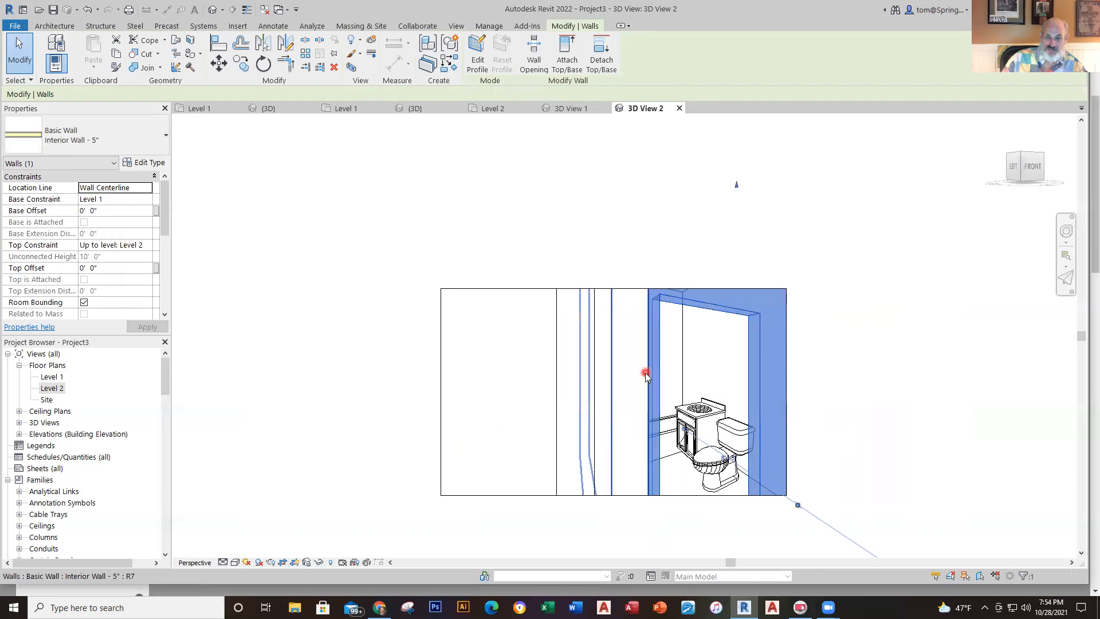
{"action": "left_click", "coordinate": [645, 374]}
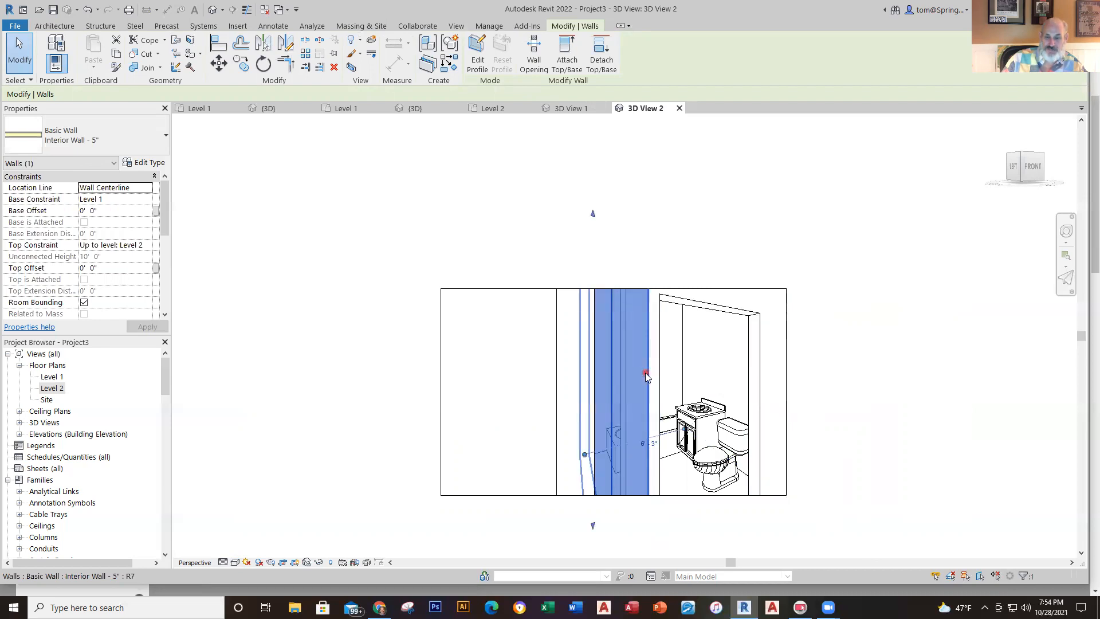
{"action": "right_click", "coordinate": [646, 374]}
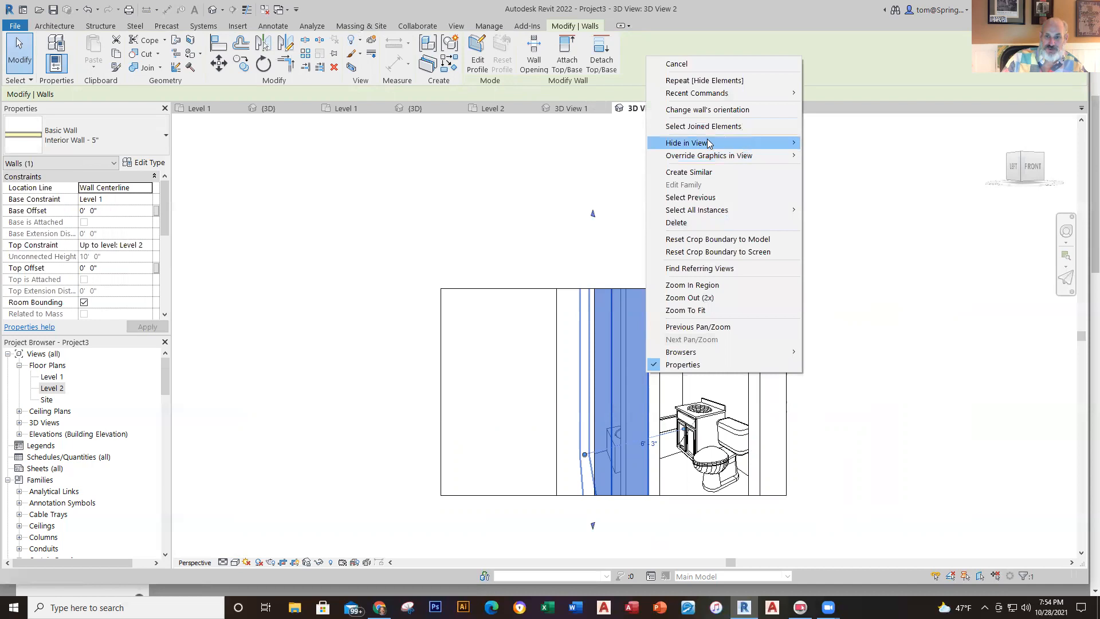
{"action": "mouse_move", "coordinate": [709, 143]}
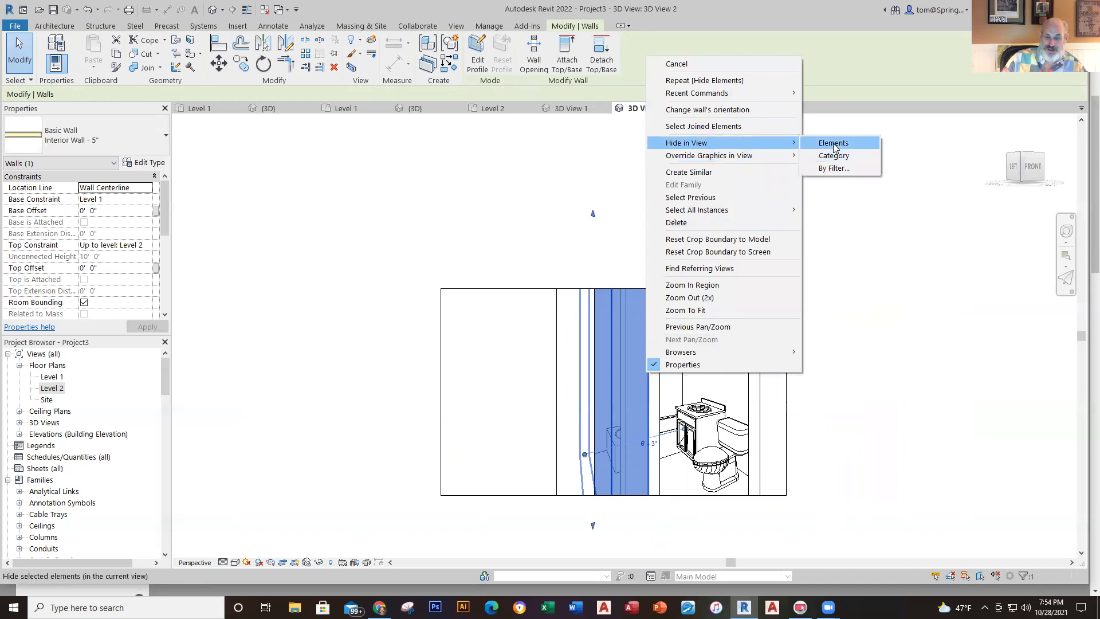
{"action": "left_click", "coordinate": [833, 143]}
Step: Hide the interior wall containing the bathroom door opening in 3D View 2
{"action": "left_click", "coordinate": [653, 407]}
{"action": "right_click", "coordinate": [655, 407]}
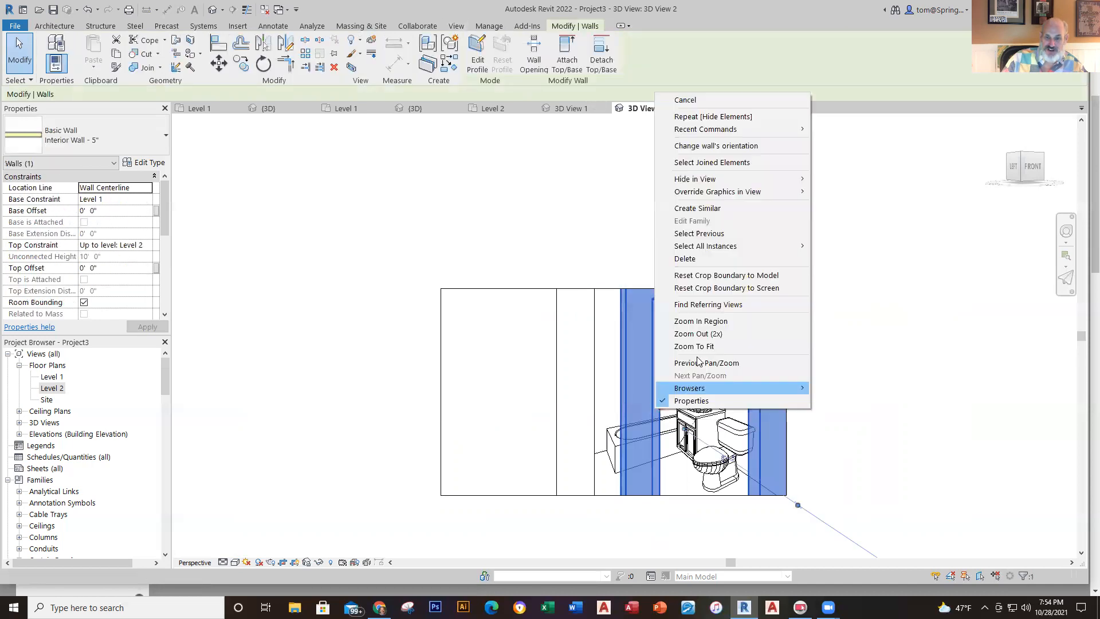
{"action": "mouse_move", "coordinate": [742, 180]}
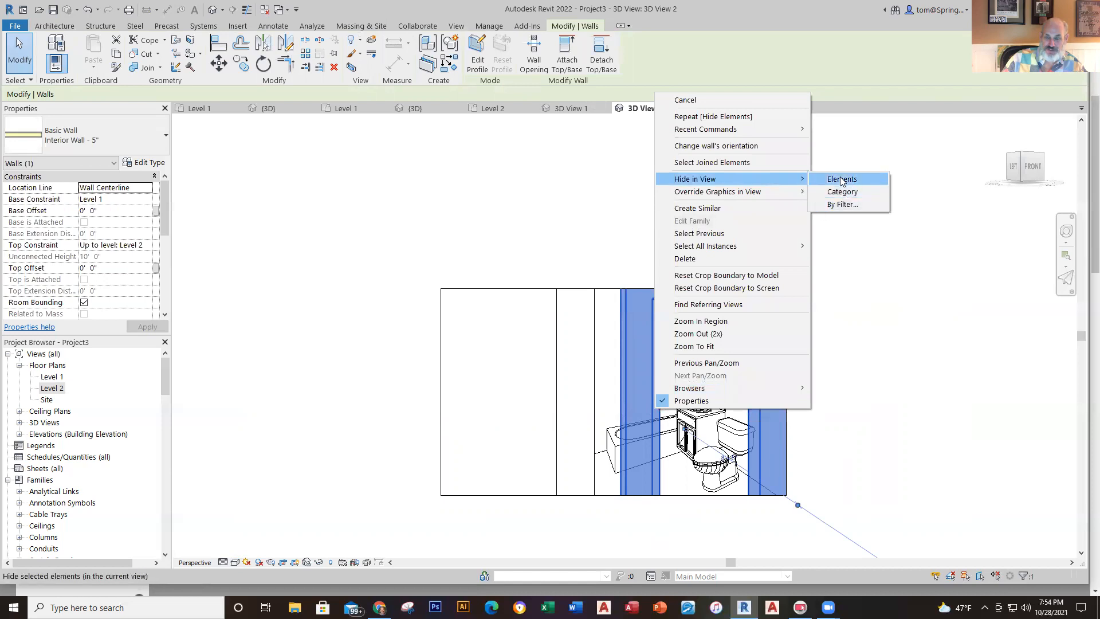
{"action": "left_click", "coordinate": [842, 179]}
{"action": "scroll", "coordinate": [728, 446], "scroll_direction": "up", "scroll_amount": 3}
{"action": "scroll", "coordinate": [872, 415], "scroll_direction": "down", "scroll_amount": 4}
{"action": "middle_click_drag", "start_coordinate": [902, 413], "coordinate": [777, 422]}
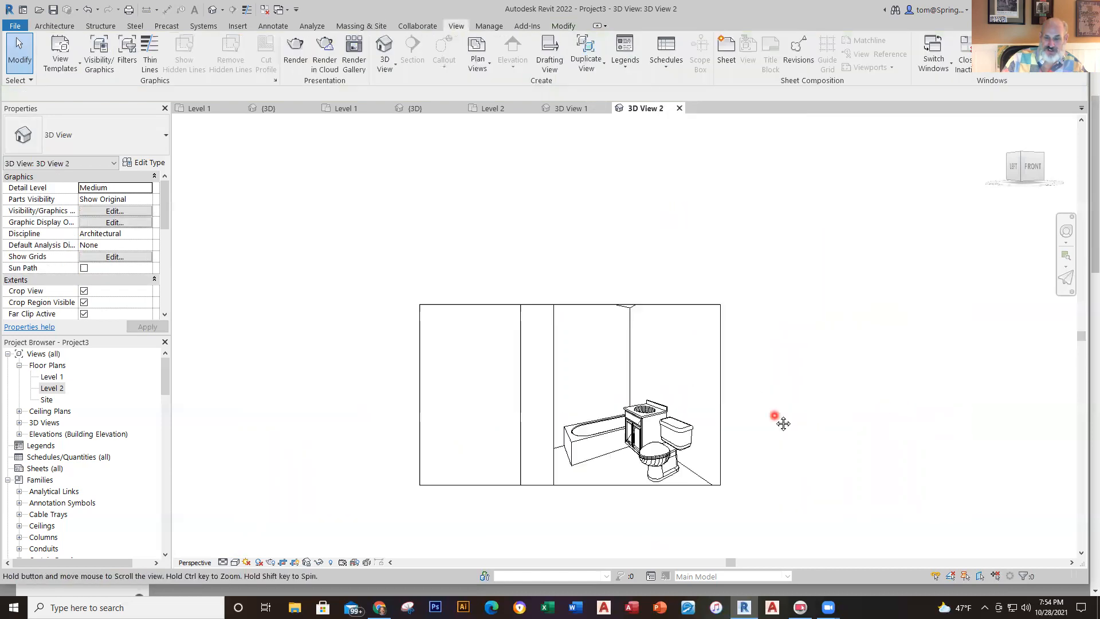
Step: Extend the 3D View 2 crop region upward, to the right and downward to take in the wall tops and more floor
{"action": "left_click", "coordinate": [571, 304]}
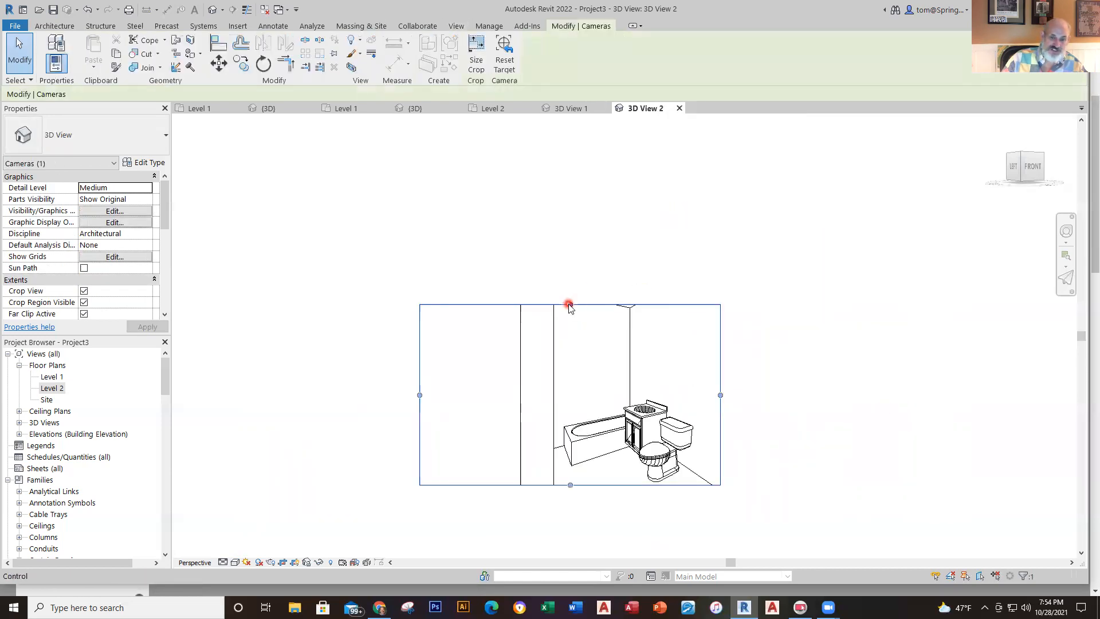
{"action": "left_click_drag", "start_coordinate": [572, 304], "coordinate": [571, 213]}
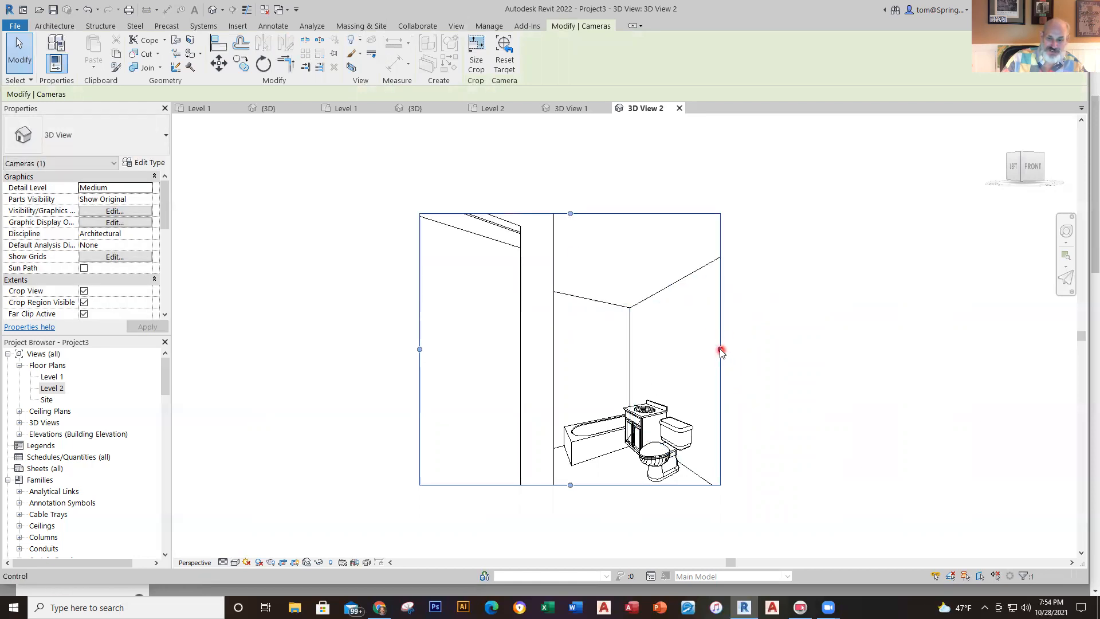
{"action": "left_click_drag", "start_coordinate": [721, 349], "coordinate": [806, 349]}
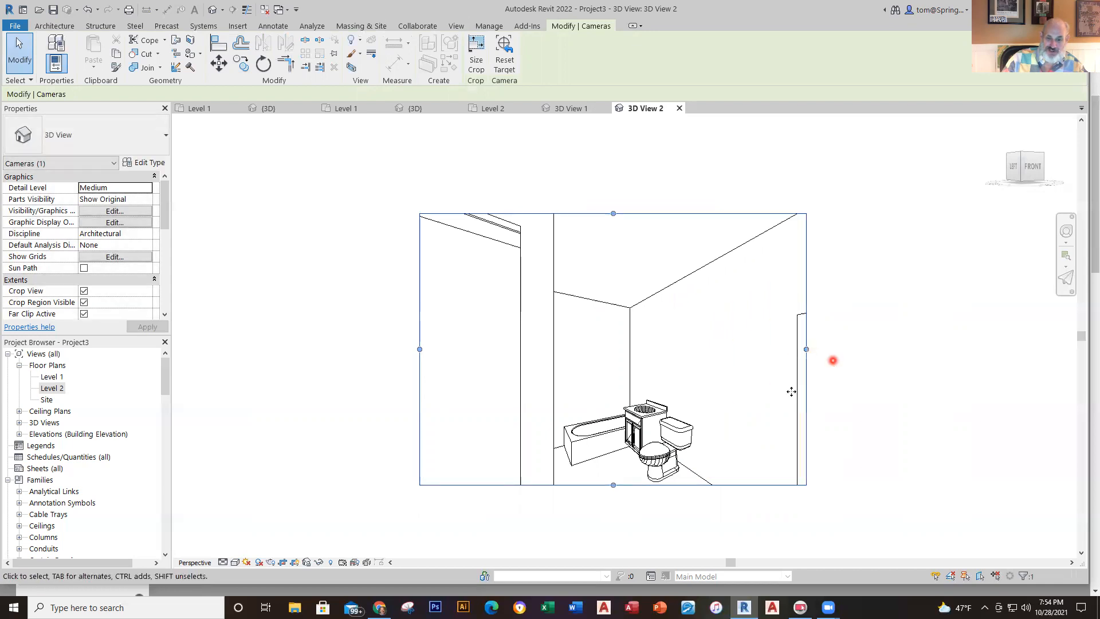
{"action": "left_click_drag", "start_coordinate": [614, 484], "coordinate": [619, 551]}
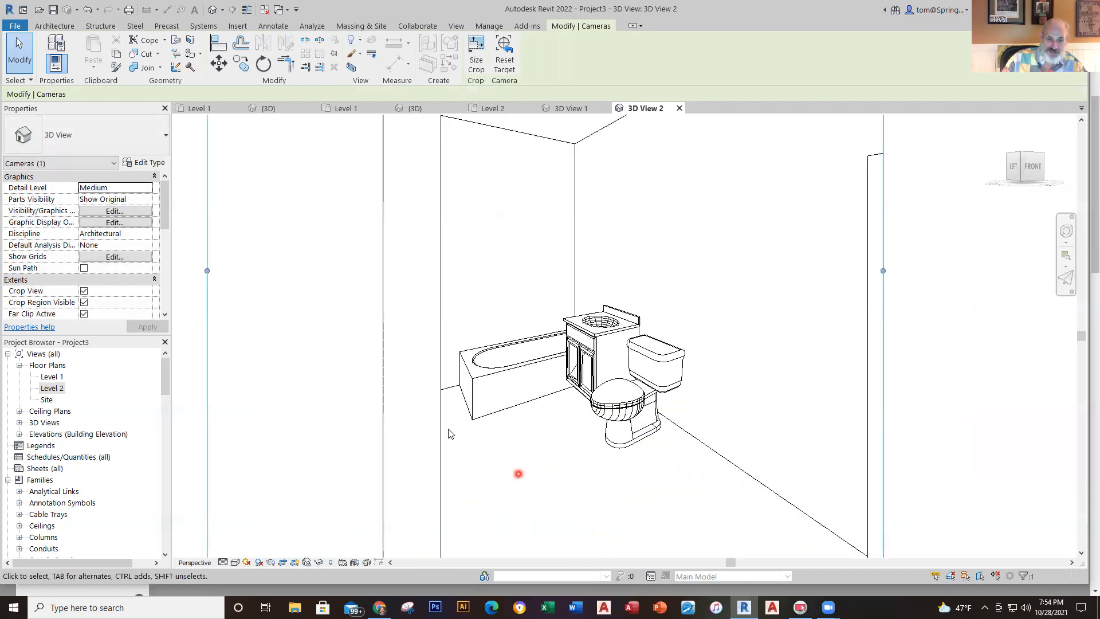
Step: Hide the Single-Flush door with mark 2 that stands beside the tub in 3D View 2
{"action": "left_click", "coordinate": [433, 412]}
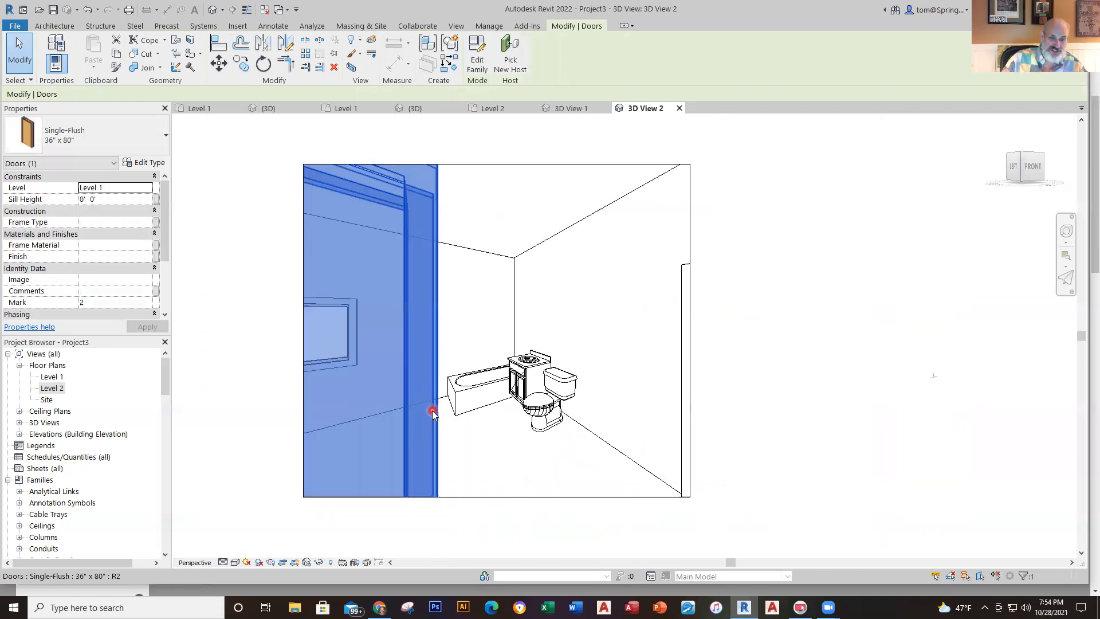
{"action": "right_click", "coordinate": [432, 412]}
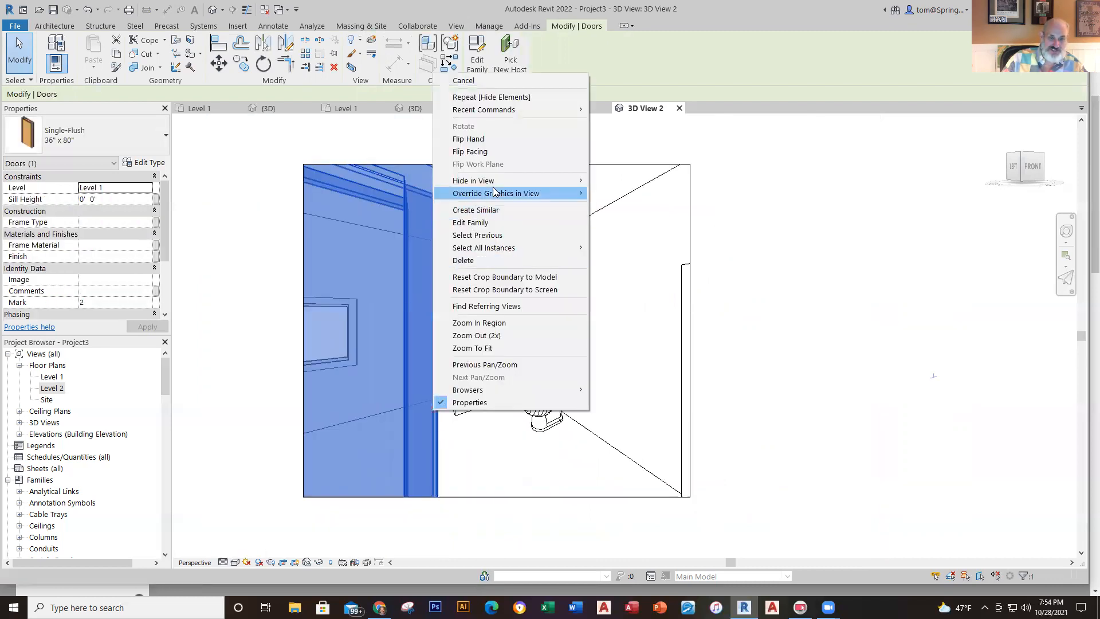
{"action": "mouse_move", "coordinate": [499, 180]}
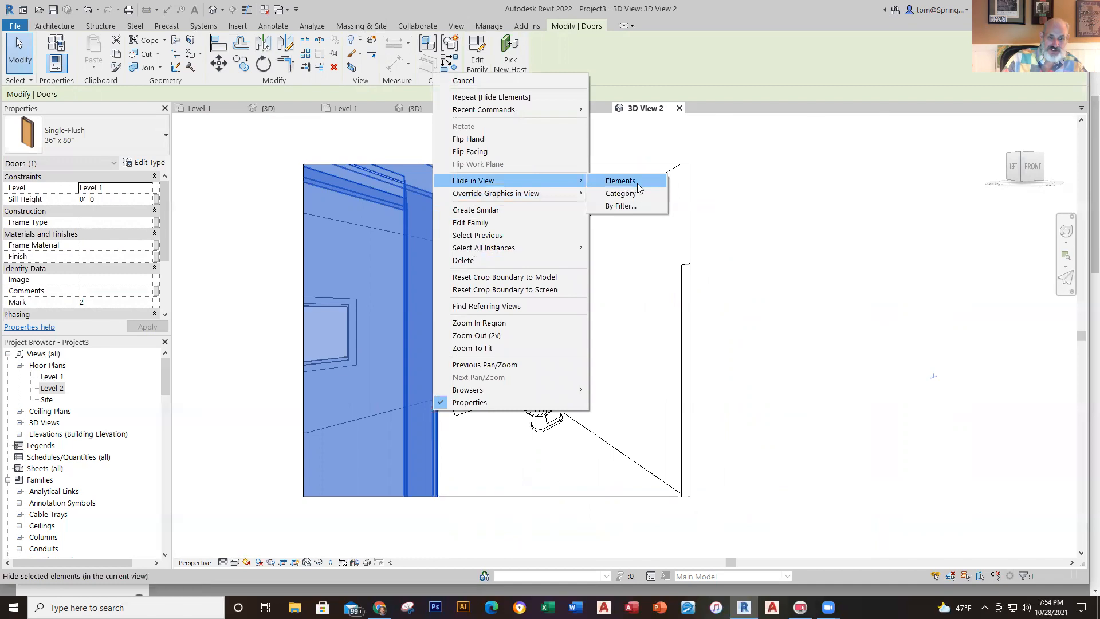
{"action": "left_click", "coordinate": [637, 182]}
Step: Frame the tub, vanity and toilet up close and set the visual style of 3D View 2 to Realistic
{"action": "scroll", "coordinate": [485, 453], "scroll_direction": "up", "scroll_amount": 8}
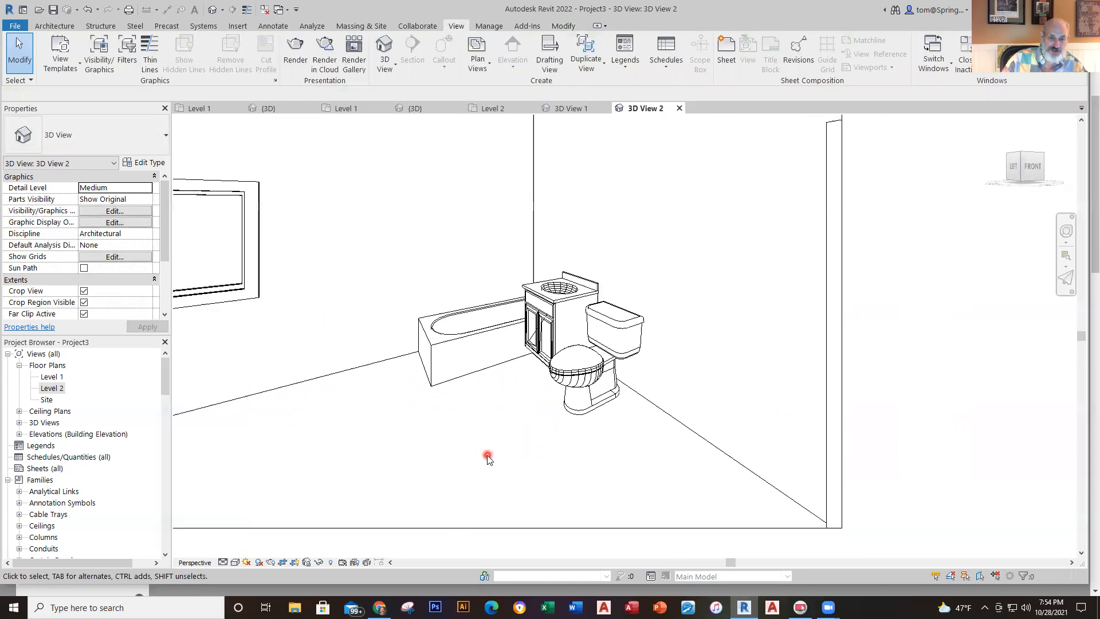
{"action": "mouse_move", "coordinate": [494, 512]}
{"action": "middle_mouse_down"}
{"action": "mouse_move", "coordinate": [498, 533]}
{"action": "mouse_move", "coordinate": [487, 516]}
{"action": "middle_mouse_up"}
{"action": "scroll", "coordinate": [487, 515], "scroll_direction": "up", "scroll_amount": 2}
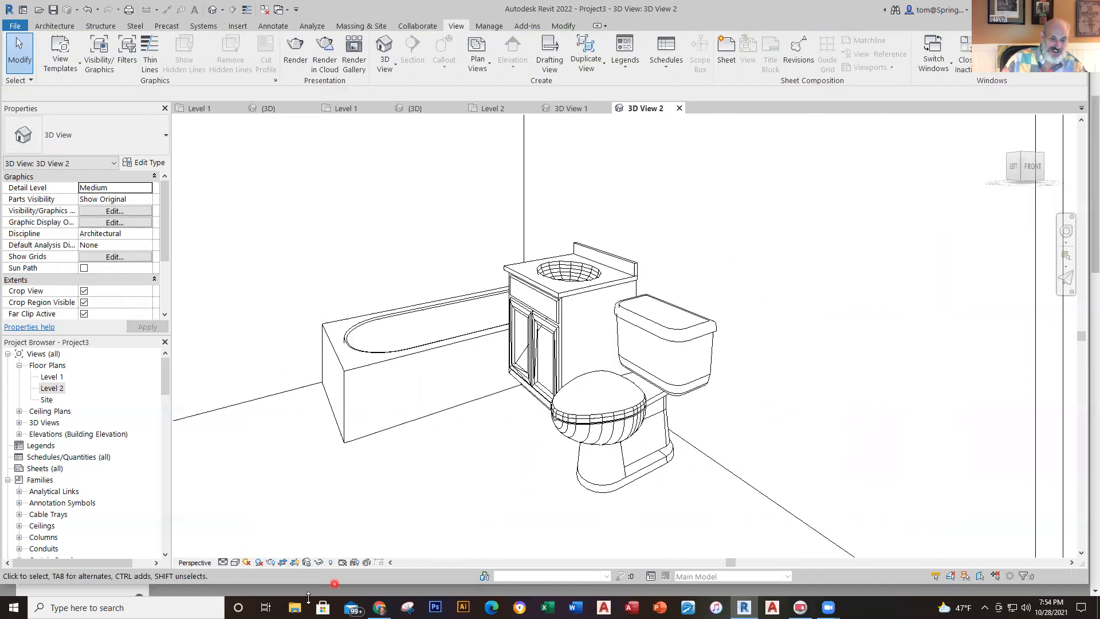
{"action": "left_click", "coordinate": [236, 563]}
{"action": "left_click", "coordinate": [253, 549]}
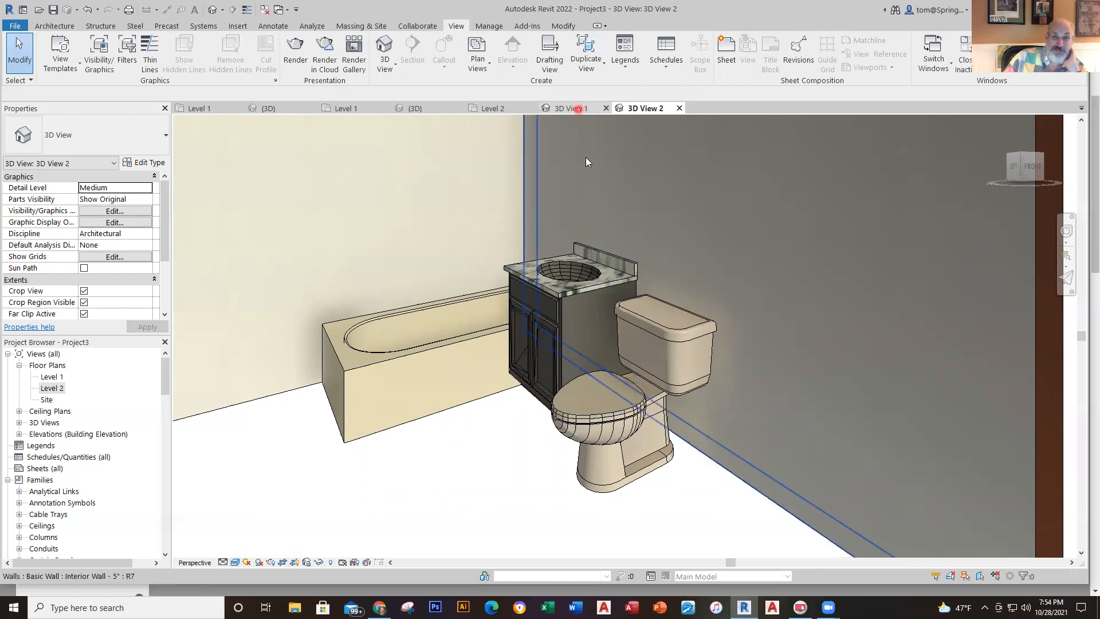
Step: Compare the bathroom in 3D View 1 and 3D View 2, then go through the Level 1 floor plan to the {3D} view
{"action": "left_click", "coordinate": [573, 108]}
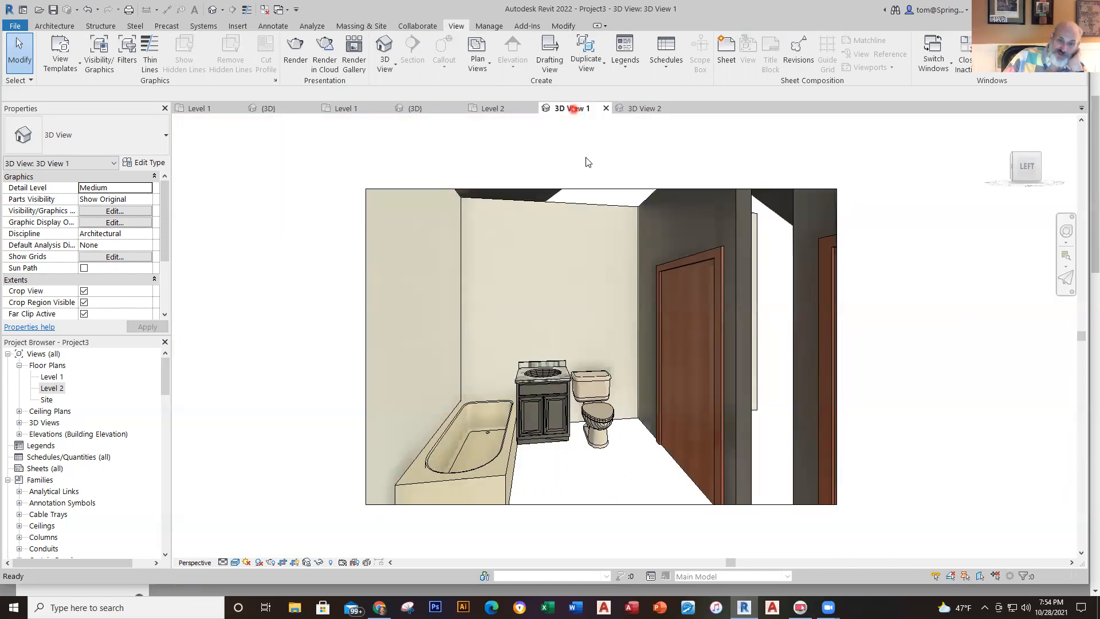
{"action": "left_click", "coordinate": [620, 109]}
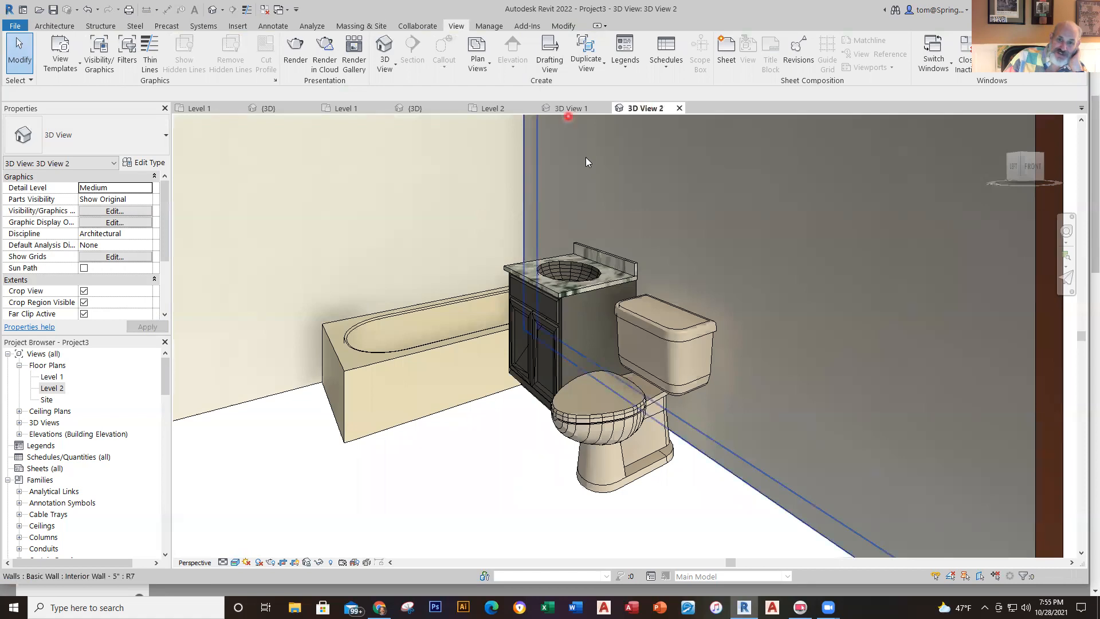
{"action": "left_click", "coordinate": [573, 108]}
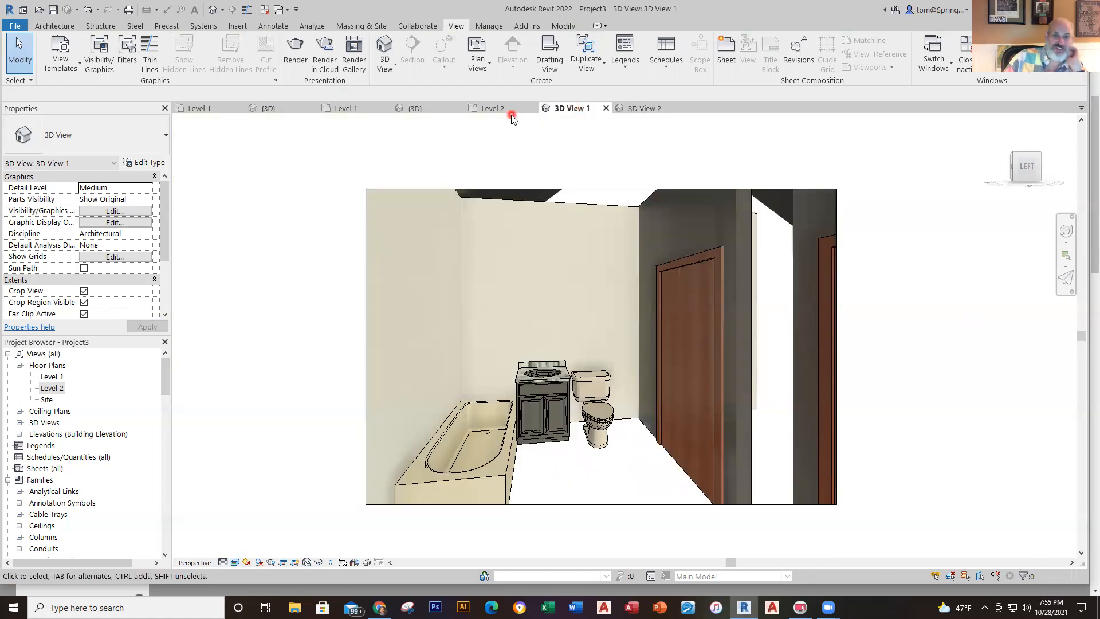
{"action": "left_click", "coordinate": [356, 108]}
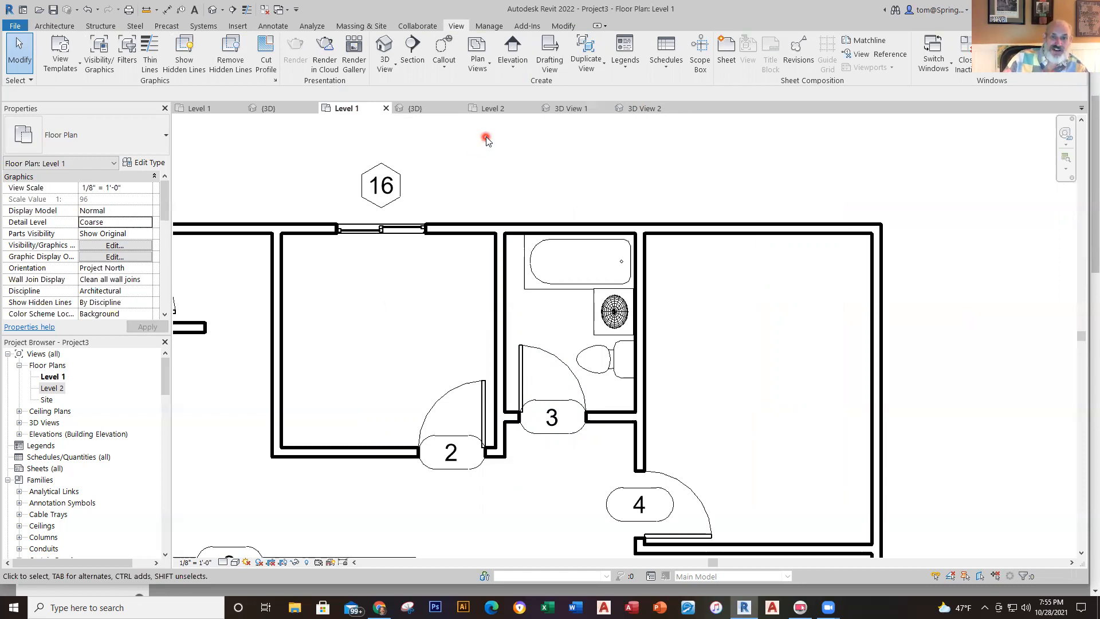
{"action": "left_click", "coordinate": [442, 109]}
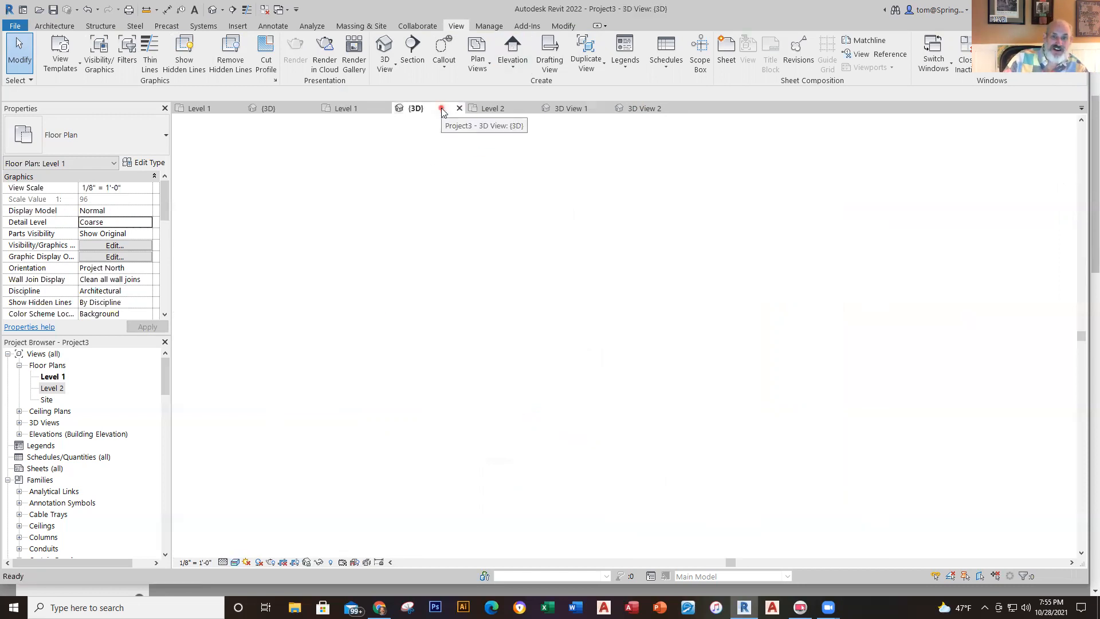
Step: Attach the top of the right gable-end exterior wall, the one with a single window, to the underside of the roof
{"action": "scroll", "coordinate": [675, 410], "scroll_direction": "down", "scroll_amount": 1}
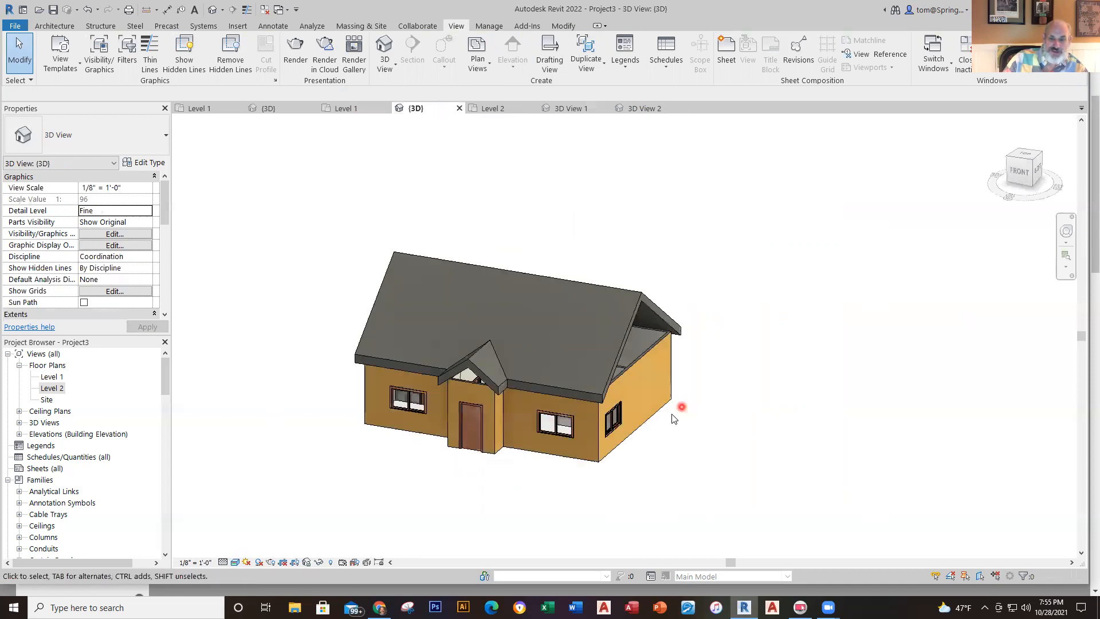
{"action": "scroll", "coordinate": [675, 410], "scroll_direction": "up", "scroll_amount": 3}
{"action": "middle_click_drag", "start_coordinate": [757, 393], "coordinate": [663, 376], "text": "shift"}
{"action": "scroll", "coordinate": [579, 427], "scroll_direction": "up", "scroll_amount": 3}
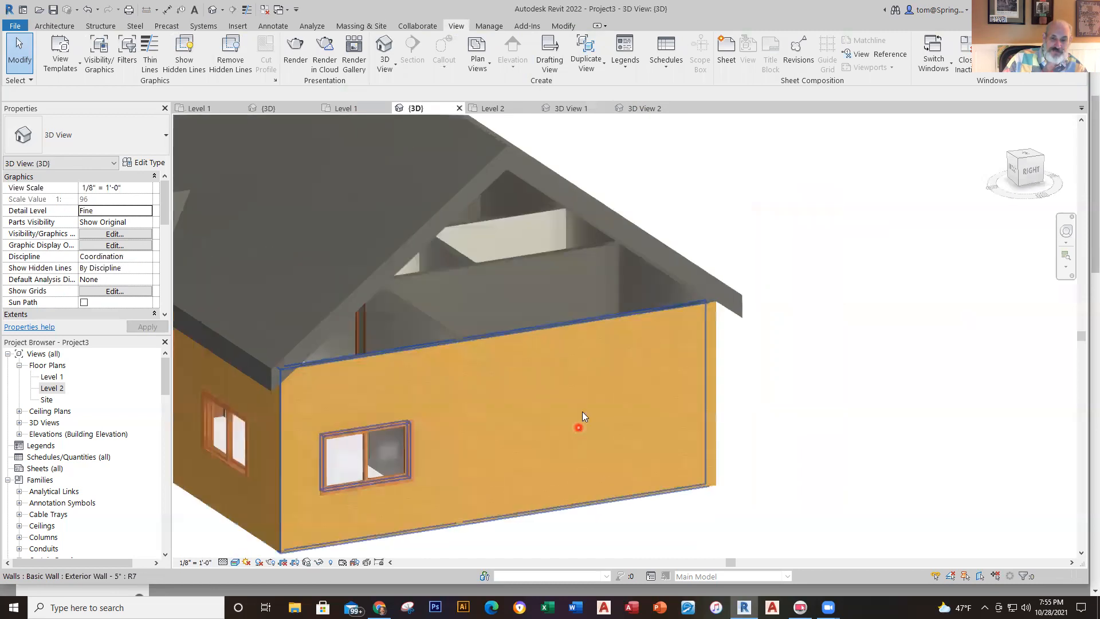
{"action": "left_click", "coordinate": [593, 318]}
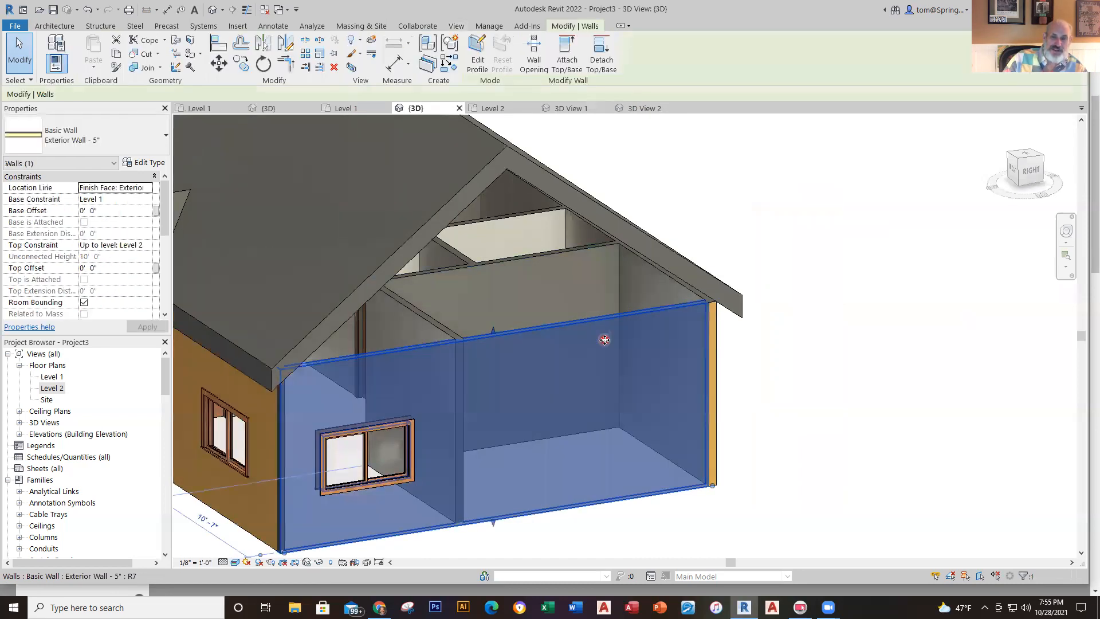
{"action": "left_click", "coordinate": [567, 54]}
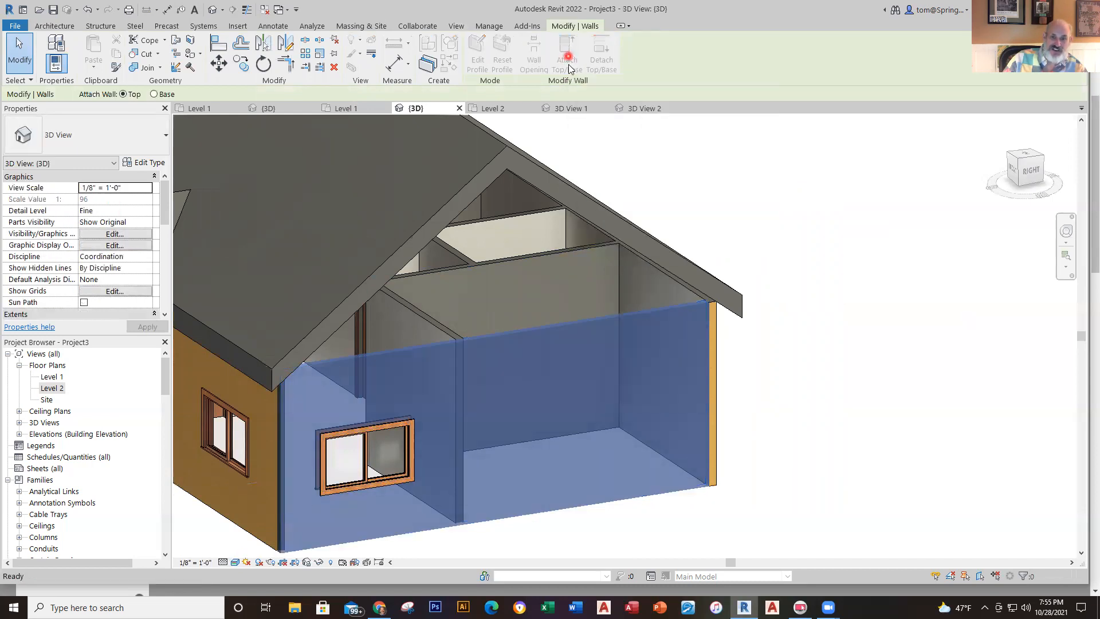
{"action": "left_click", "coordinate": [558, 194]}
{"action": "left_click", "coordinate": [797, 409]}
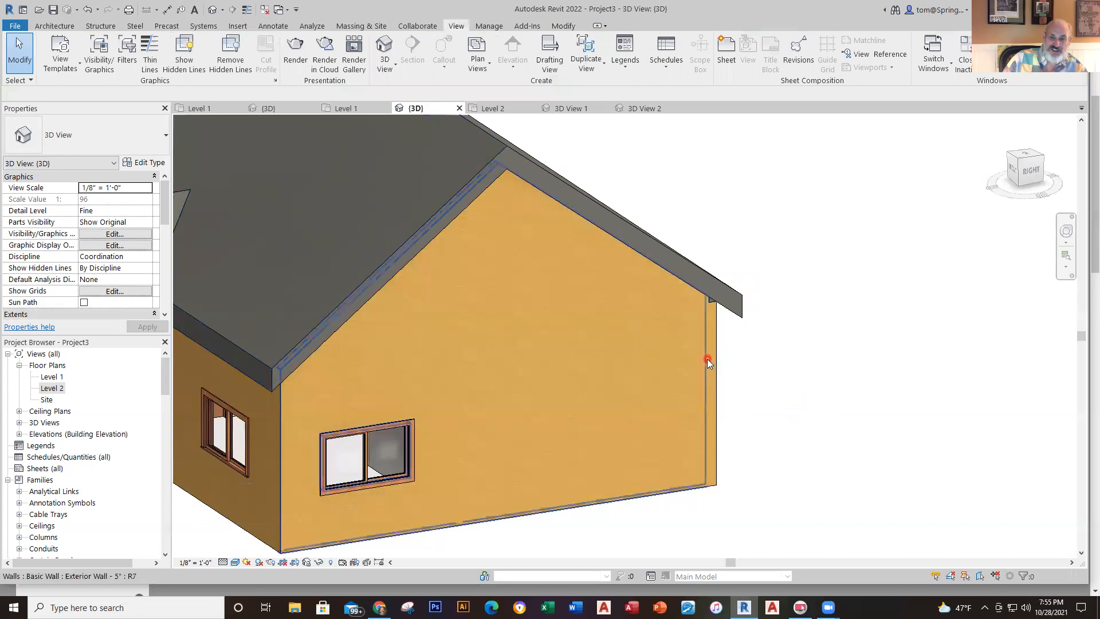
Step: Attach the top of the left gable-end exterior wall, with its door and two windows, to the main roof
{"action": "scroll", "coordinate": [739, 530], "scroll_direction": "down", "scroll_amount": 4}
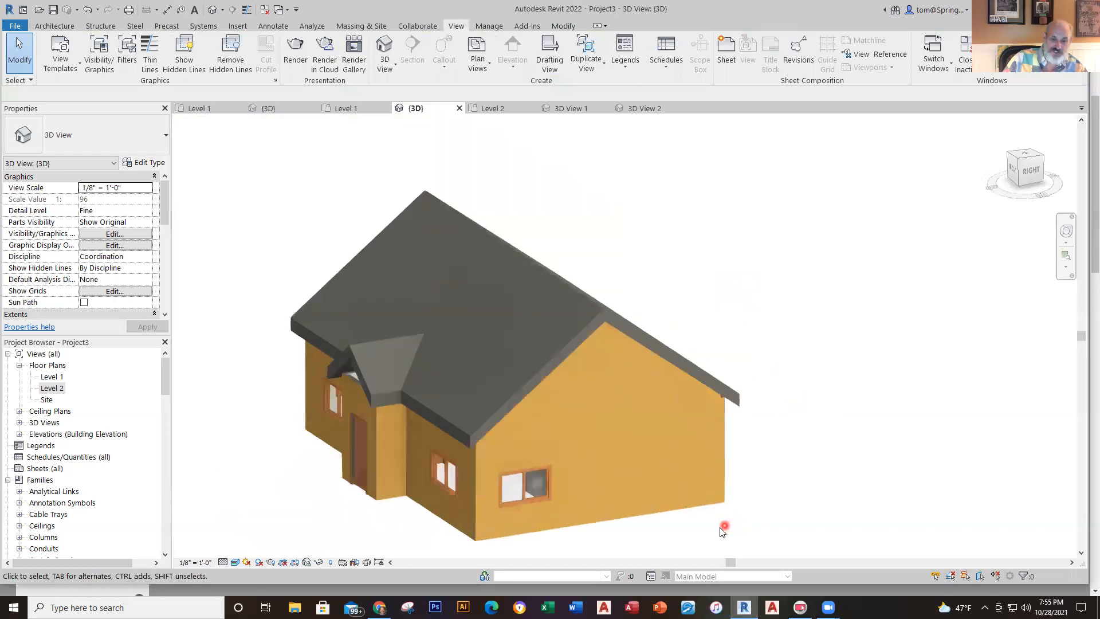
{"action": "mouse_move", "coordinate": [725, 527]}
{"action": "middle_mouse_down", "text": "shift"}
{"action": "mouse_move", "coordinate": [945, 454]}
{"action": "mouse_move", "coordinate": [853, 511]}
{"action": "mouse_move", "coordinate": [736, 528]}
{"action": "middle_mouse_up", "text": "shift"}
{"action": "left_click", "coordinate": [482, 374]}
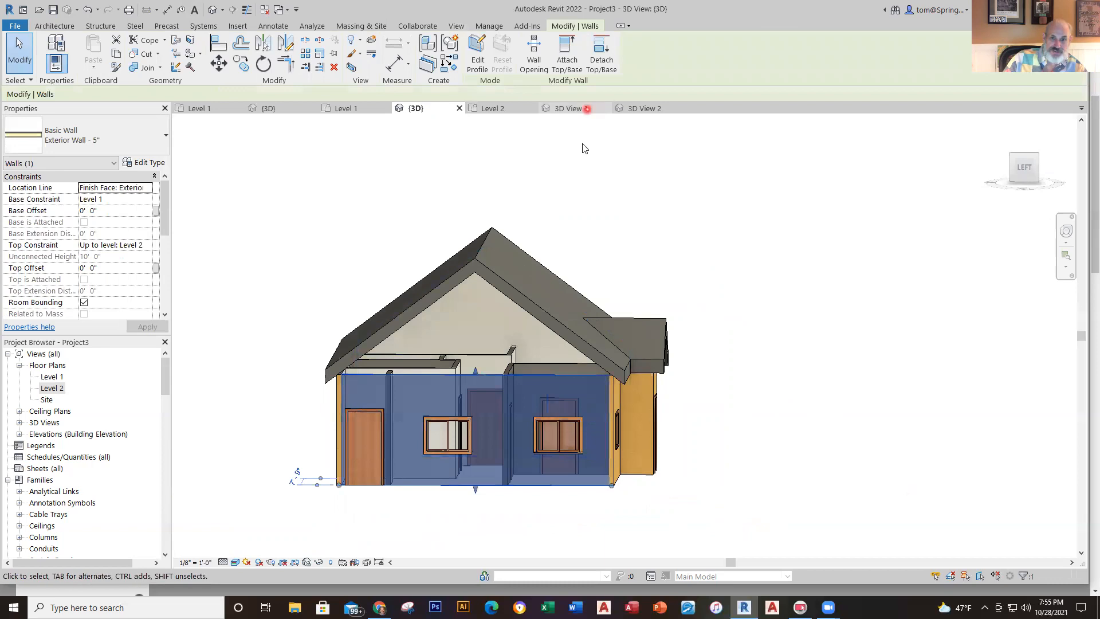
{"action": "left_click", "coordinate": [568, 56]}
{"action": "left_click", "coordinate": [541, 255]}
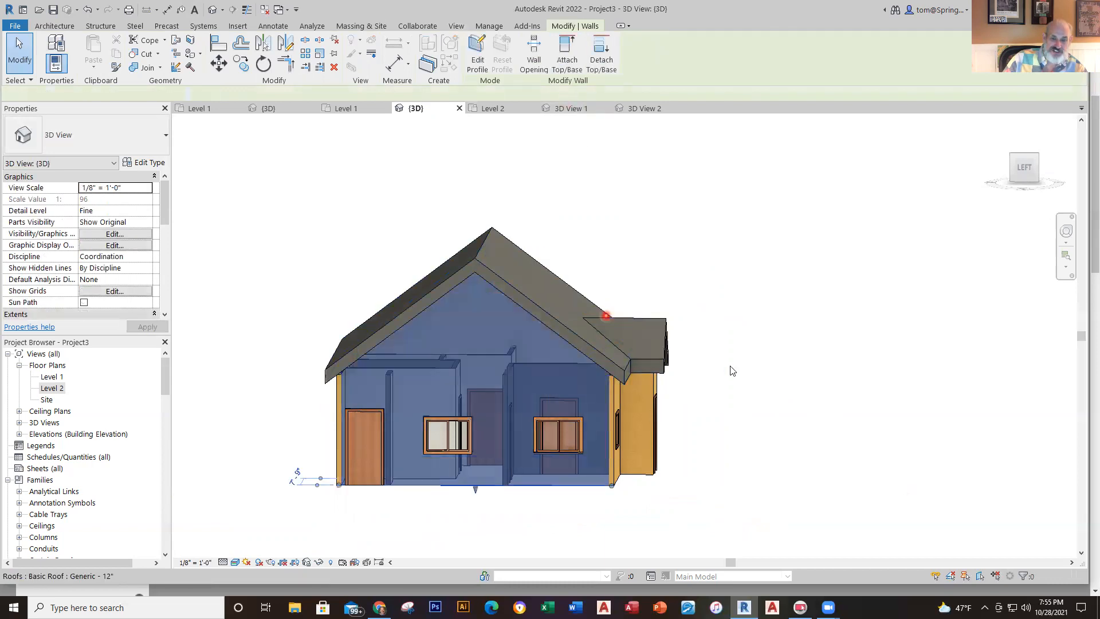
{"action": "left_click", "coordinate": [726, 449]}
Step: Attach the top of the front exterior wall between the left corner and the entry to the roof
{"action": "scroll", "coordinate": [726, 450], "scroll_direction": "up", "scroll_amount": 6}
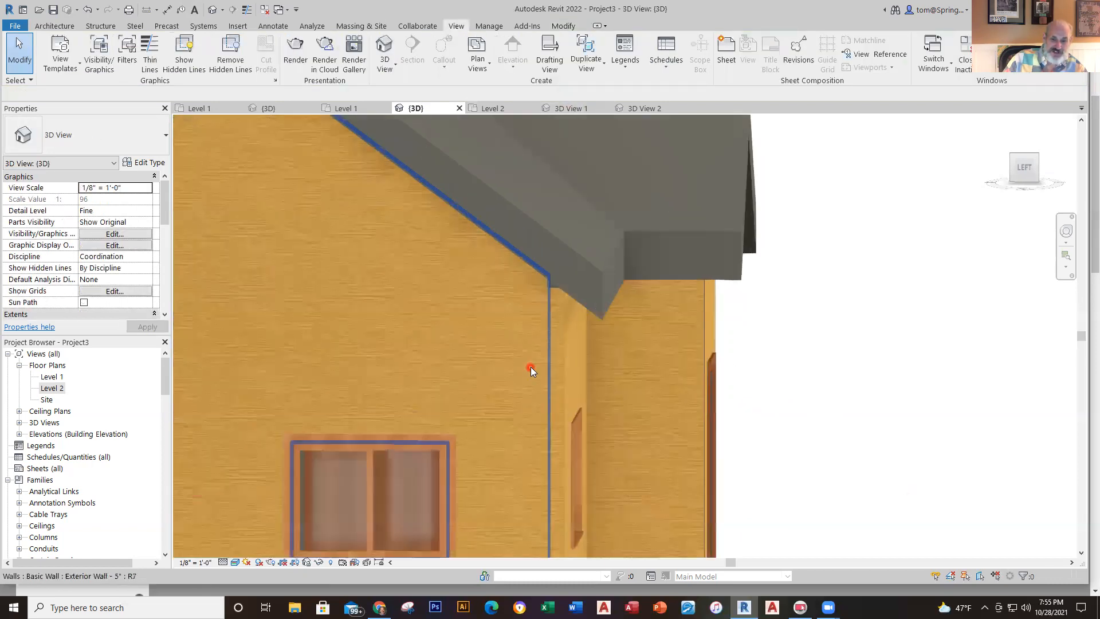
{"action": "middle_click_drag", "start_coordinate": [635, 368], "coordinate": [584, 188], "text": "shift"}
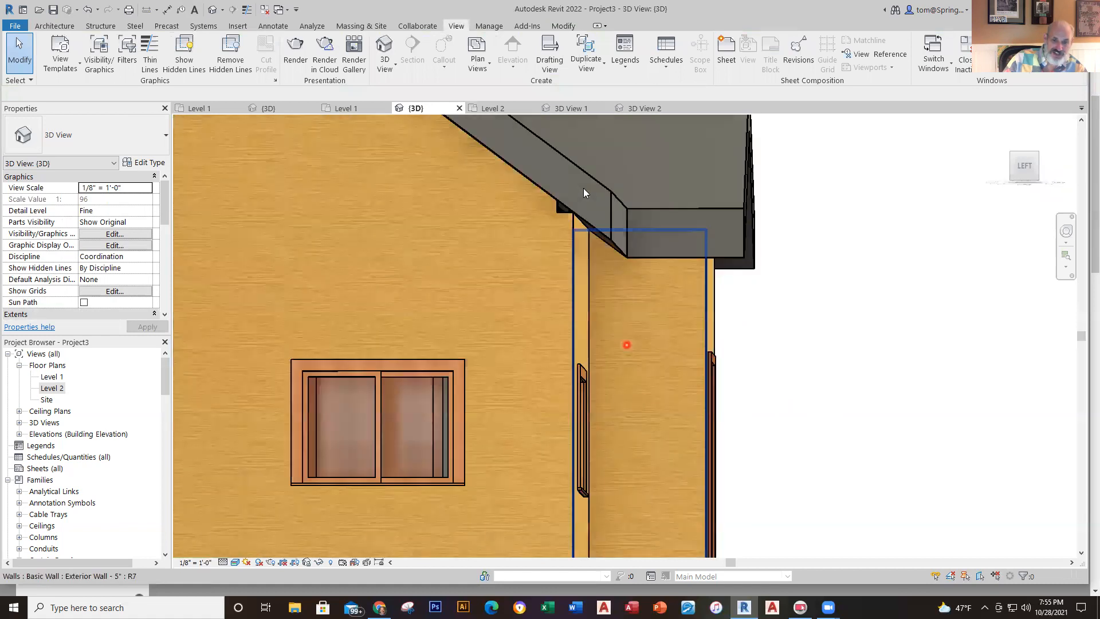
{"action": "left_click", "coordinate": [583, 188]}
{"action": "left_click", "coordinate": [564, 63]}
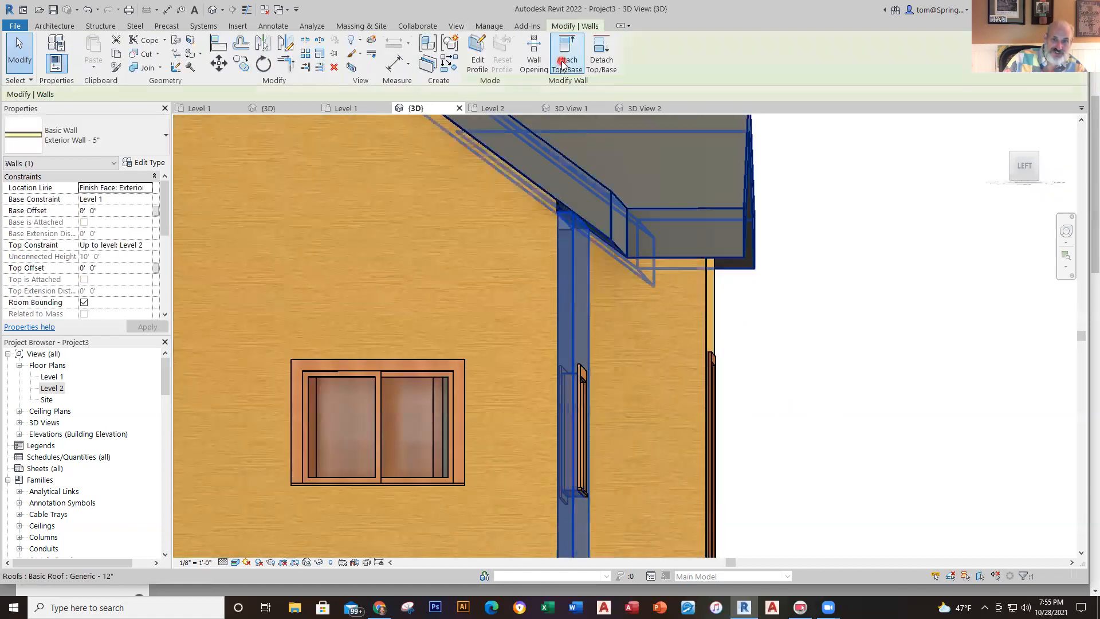
{"action": "left_click", "coordinate": [703, 204]}
{"action": "left_click", "coordinate": [865, 327]}
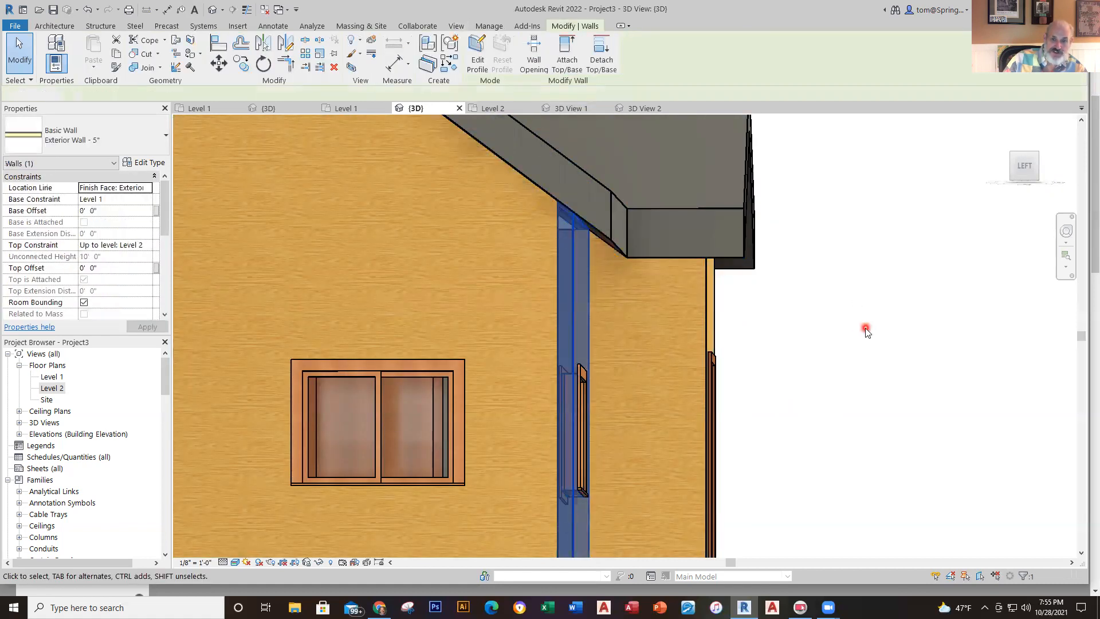
Step: Attach the top of the entry's front wall, which holds the door, to the small gabled roof above it
{"action": "scroll", "coordinate": [868, 388], "scroll_direction": "down", "scroll_amount": 2}
{"action": "middle_click_drag", "start_coordinate": [862, 398], "coordinate": [628, 389], "text": "shift"}
{"action": "left_click", "coordinate": [531, 304]}
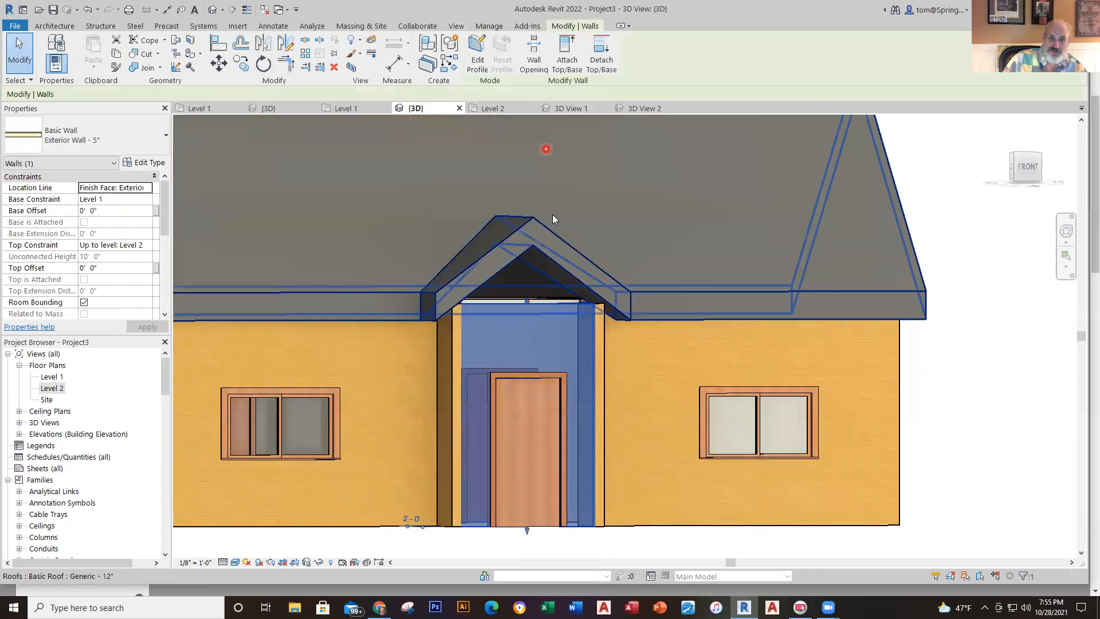
{"action": "left_click", "coordinate": [547, 244]}
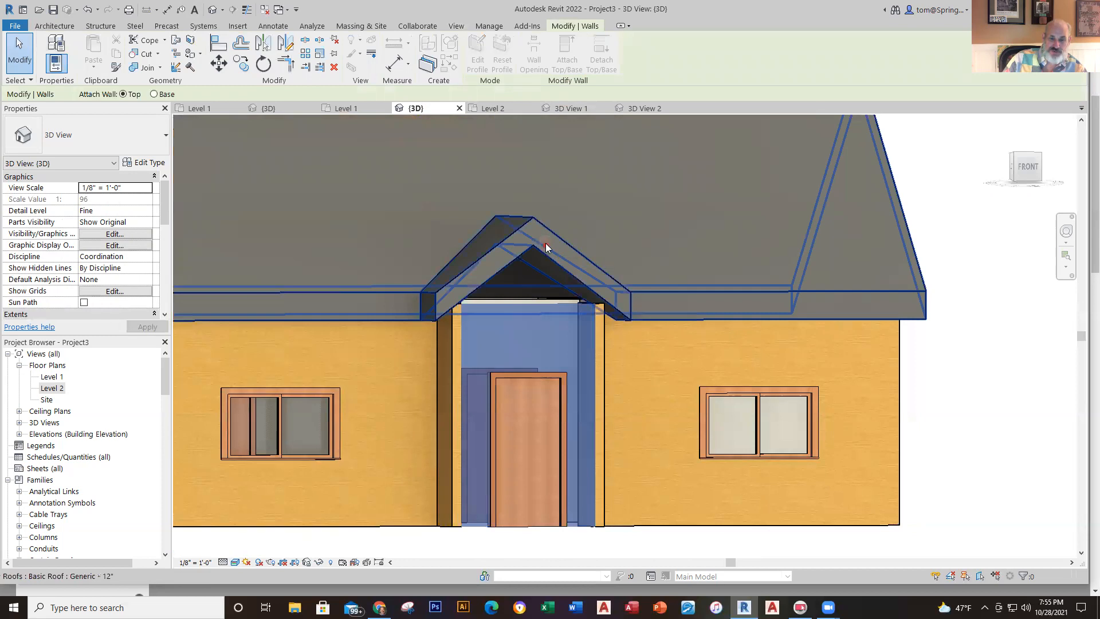
{"action": "left_click", "coordinate": [749, 359]}
Step: Attach the top of the entry's right side wall to the roof to close the gap under the eave
{"action": "scroll", "coordinate": [598, 338], "scroll_direction": "up", "scroll_amount": 5}
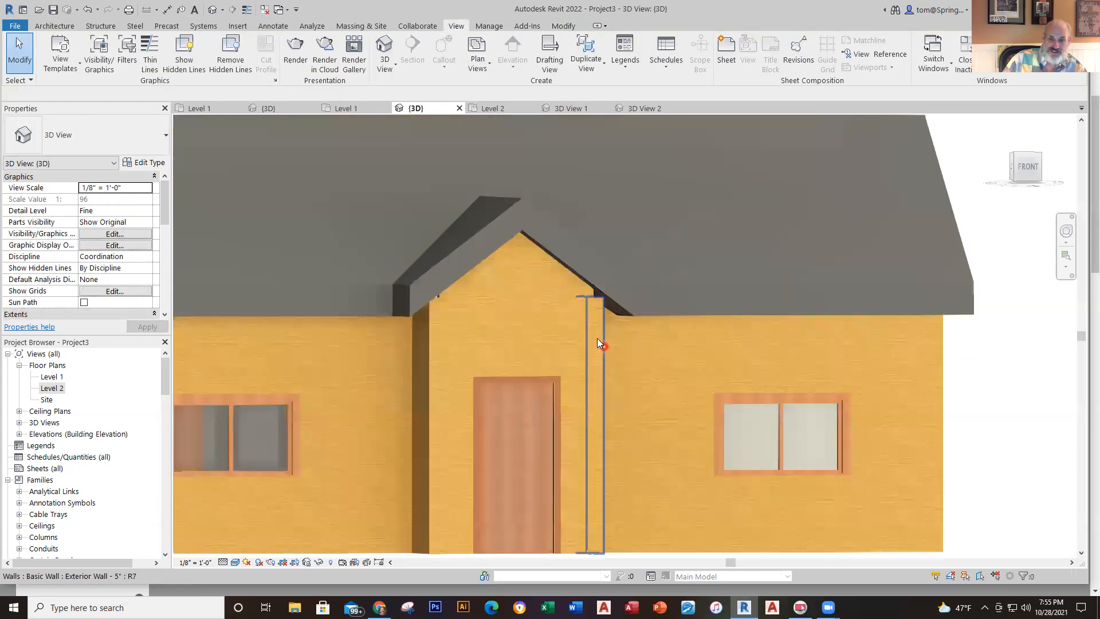
{"action": "left_click", "coordinate": [596, 242]}
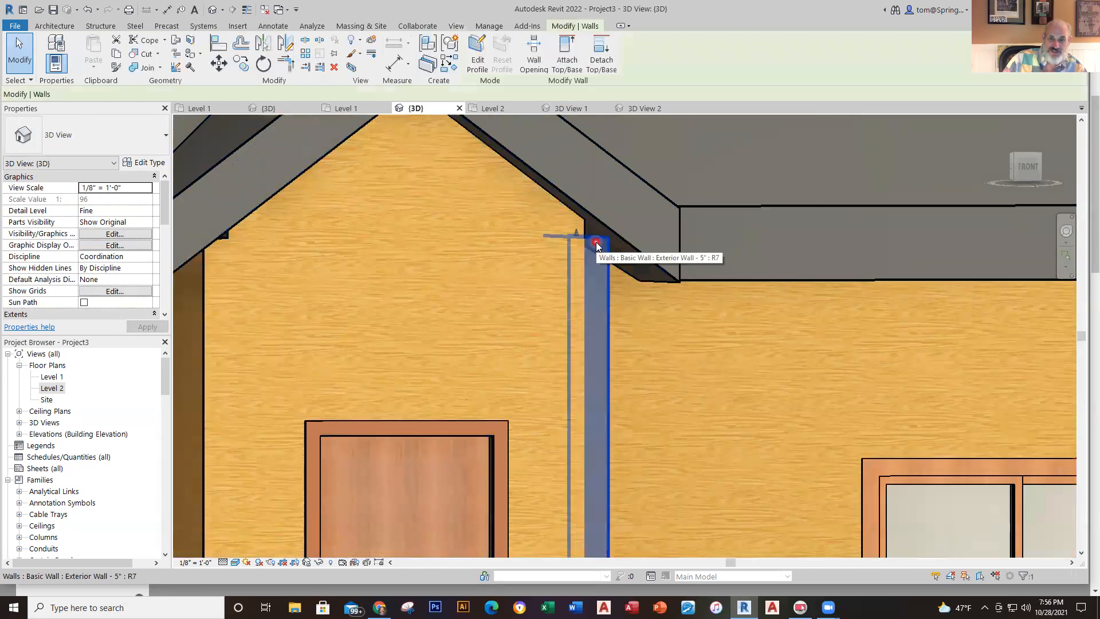
{"action": "left_click", "coordinate": [566, 58]}
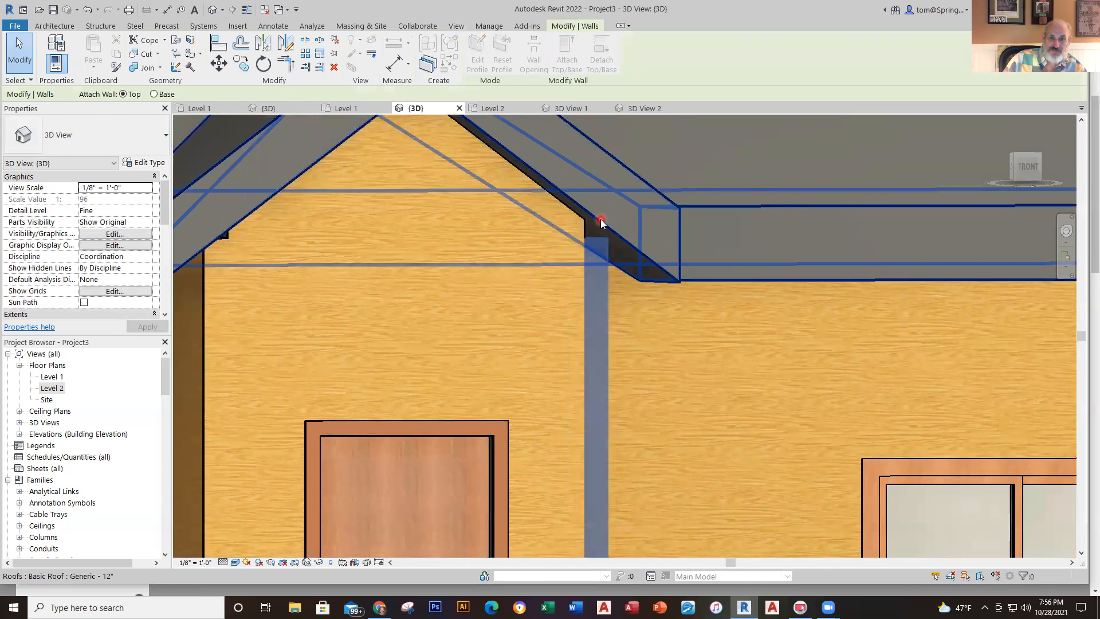
{"action": "left_click", "coordinate": [600, 219]}
{"action": "scroll", "coordinate": [524, 343], "scroll_direction": "down", "scroll_amount": 2}
Step: Attach the top of the entry's left side wall to the roof
{"action": "middle_click_drag", "start_coordinate": [501, 335], "coordinate": [270, 273], "text": "shift"}
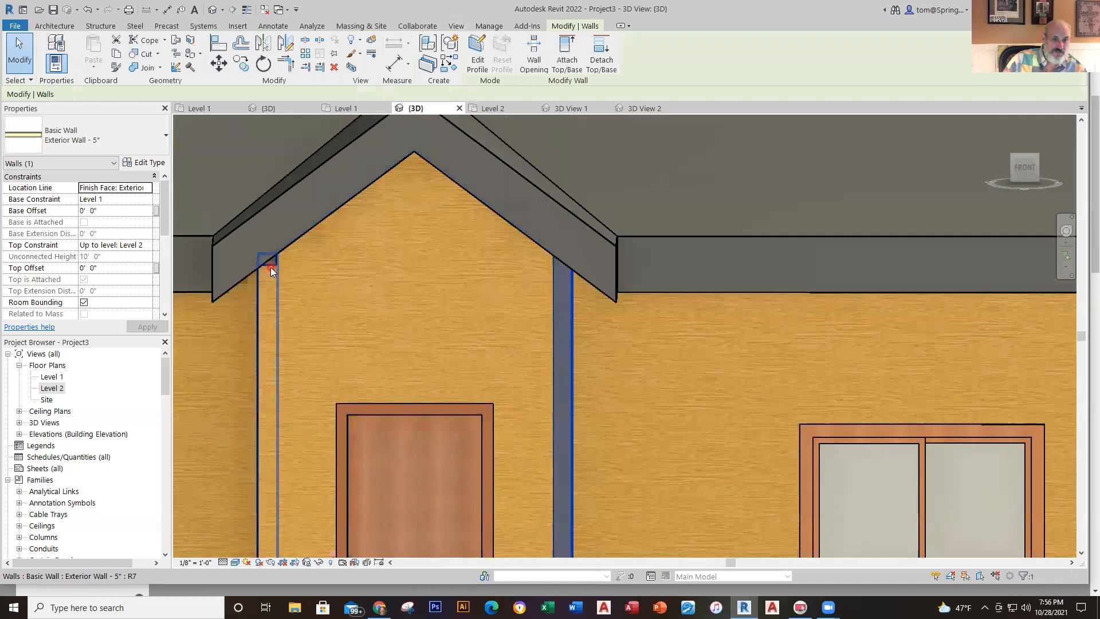
{"action": "left_click", "coordinate": [270, 267]}
{"action": "left_click", "coordinate": [566, 57]}
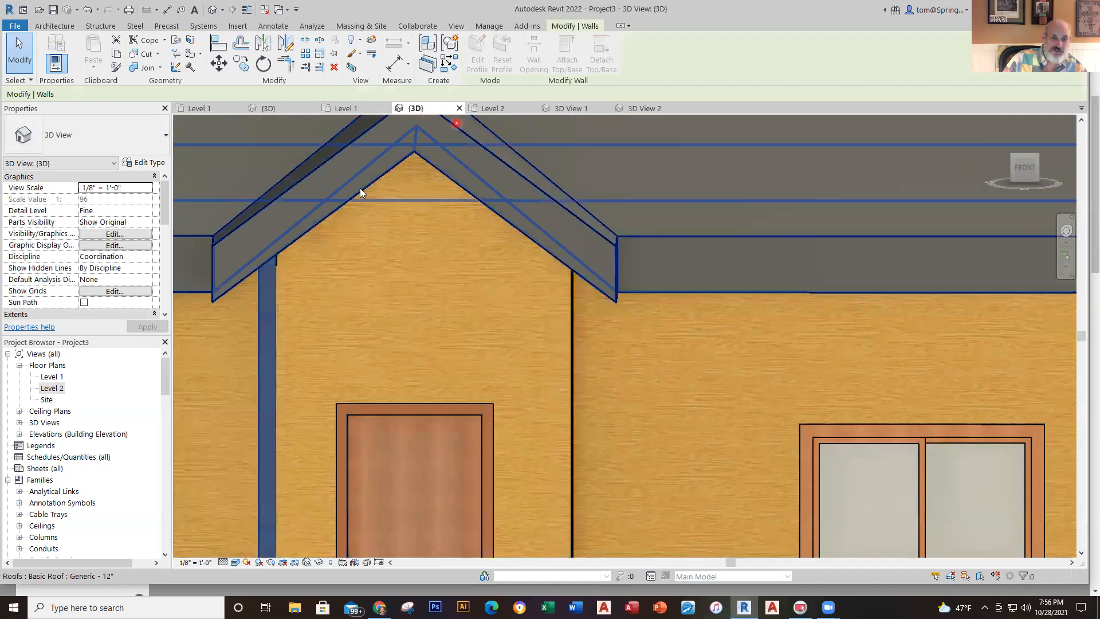
{"action": "left_click", "coordinate": [311, 219]}
{"action": "key", "text": "Escape"}
{"action": "scroll", "coordinate": [743, 363], "scroll_direction": "down", "scroll_amount": 4}
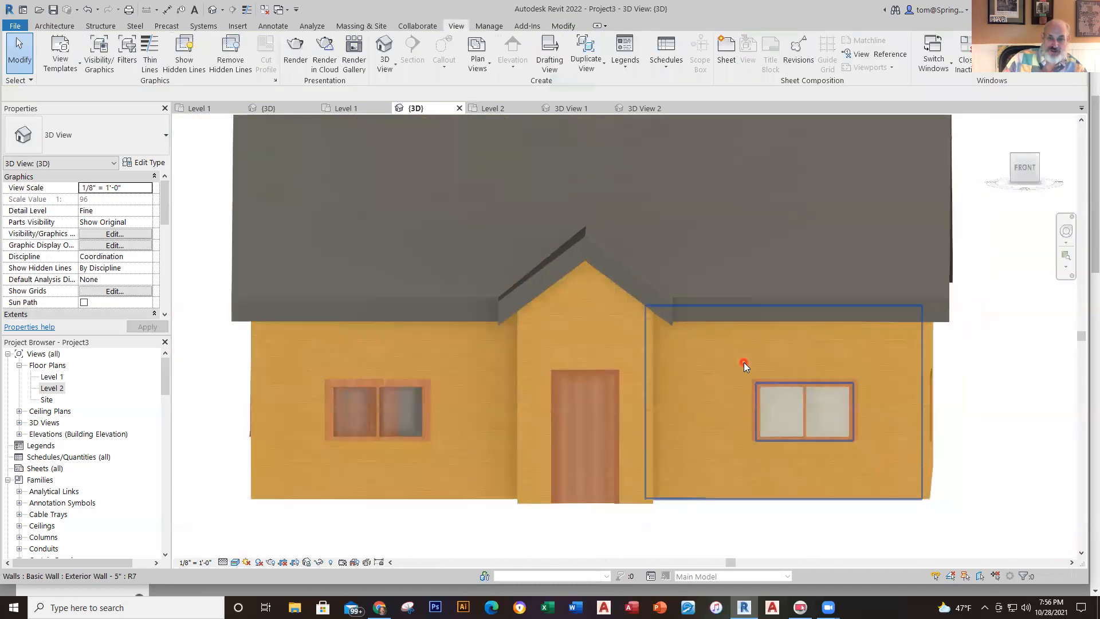
Step: Attach the top of the rear exterior wall, next to the right gable end, to the roof
{"action": "middle_click_drag", "start_coordinate": [695, 354], "coordinate": [787, 293], "text": "shift"}
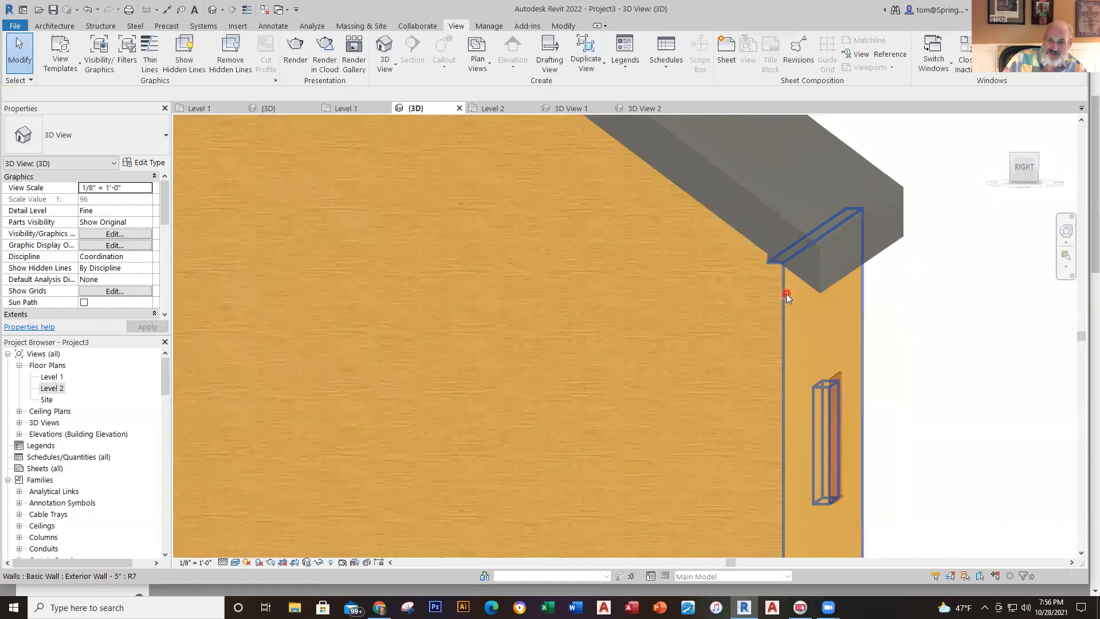
{"action": "left_click", "coordinate": [786, 293]}
{"action": "left_click", "coordinate": [572, 55]}
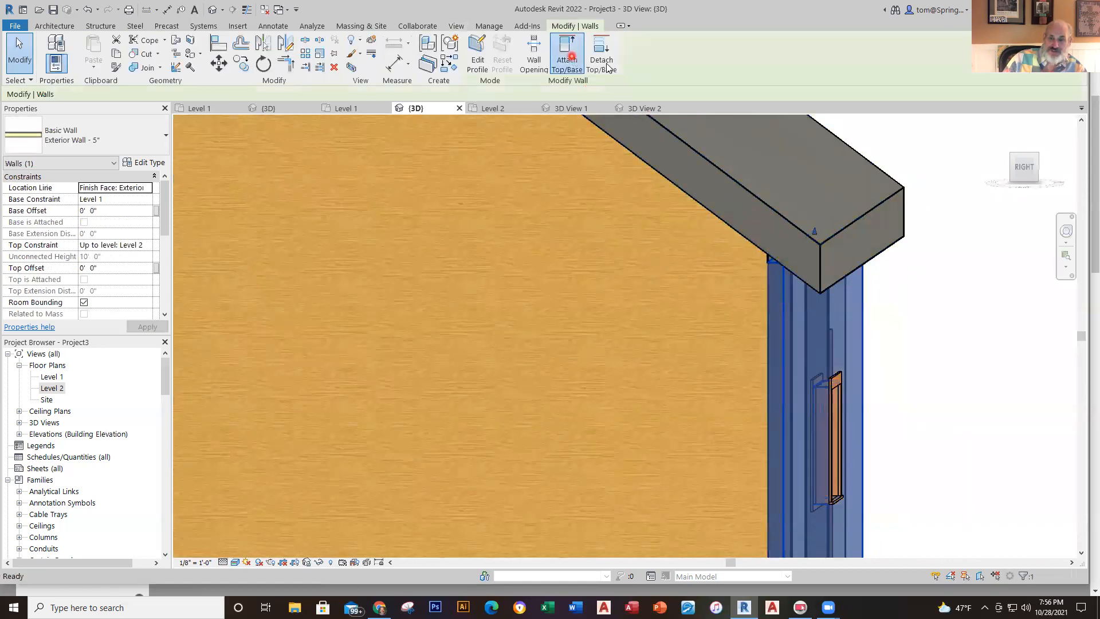
{"action": "left_click", "coordinate": [865, 253]}
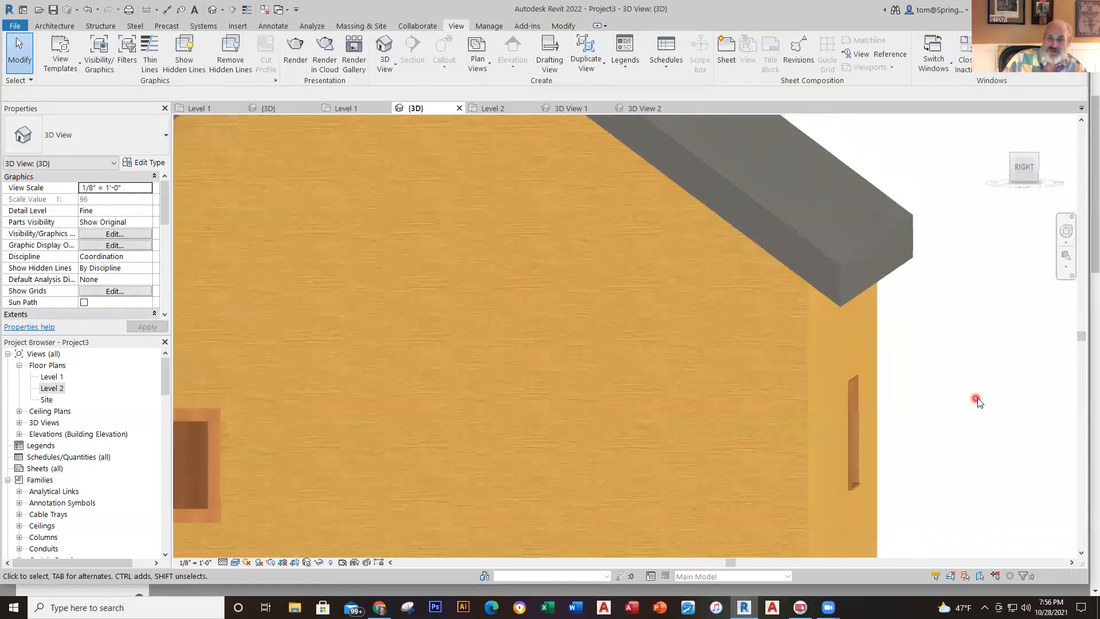
{"action": "scroll", "coordinate": [977, 394], "scroll_direction": "down", "scroll_amount": 3}
{"action": "middle_click_drag", "start_coordinate": [978, 395], "coordinate": [913, 437], "text": "shift"}
{"action": "scroll", "coordinate": [824, 438], "scroll_direction": "up", "scroll_amount": 2}
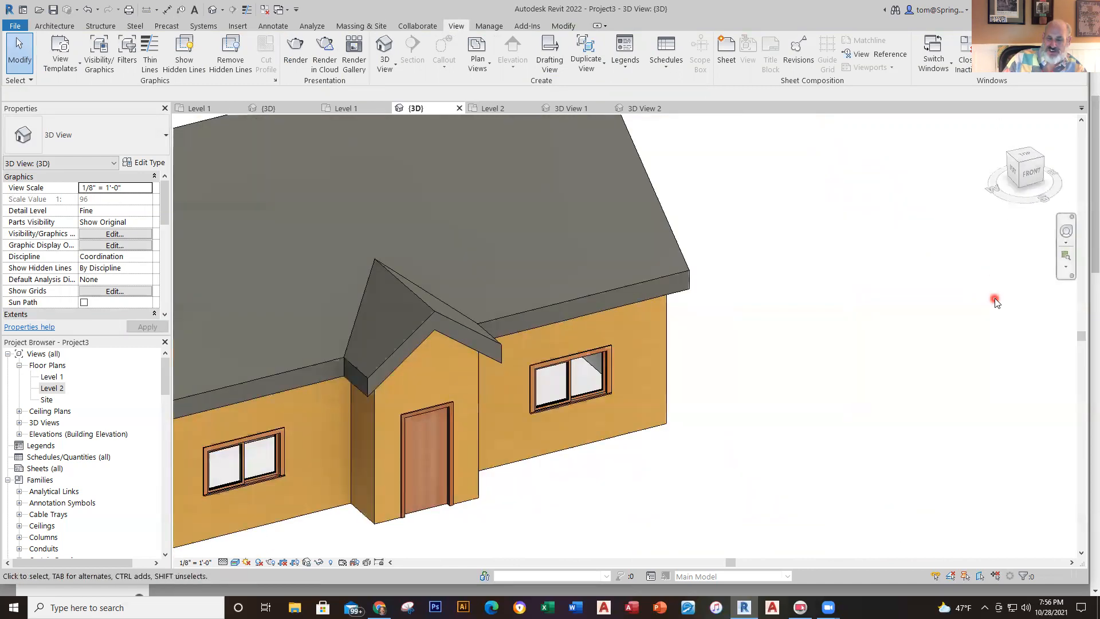
Step: Change the roof type to Wood Rafter 8" - Asphalt Shingle - Insulated
{"action": "scroll", "coordinate": [1008, 355], "scroll_direction": "down", "scroll_amount": 2}
{"action": "mouse_move", "coordinate": [884, 440]}
{"action": "middle_mouse_down"}
{"action": "mouse_move", "coordinate": [899, 432]}
{"action": "mouse_move", "coordinate": [901, 452]}
{"action": "mouse_move", "coordinate": [893, 449]}
{"action": "middle_mouse_up"}
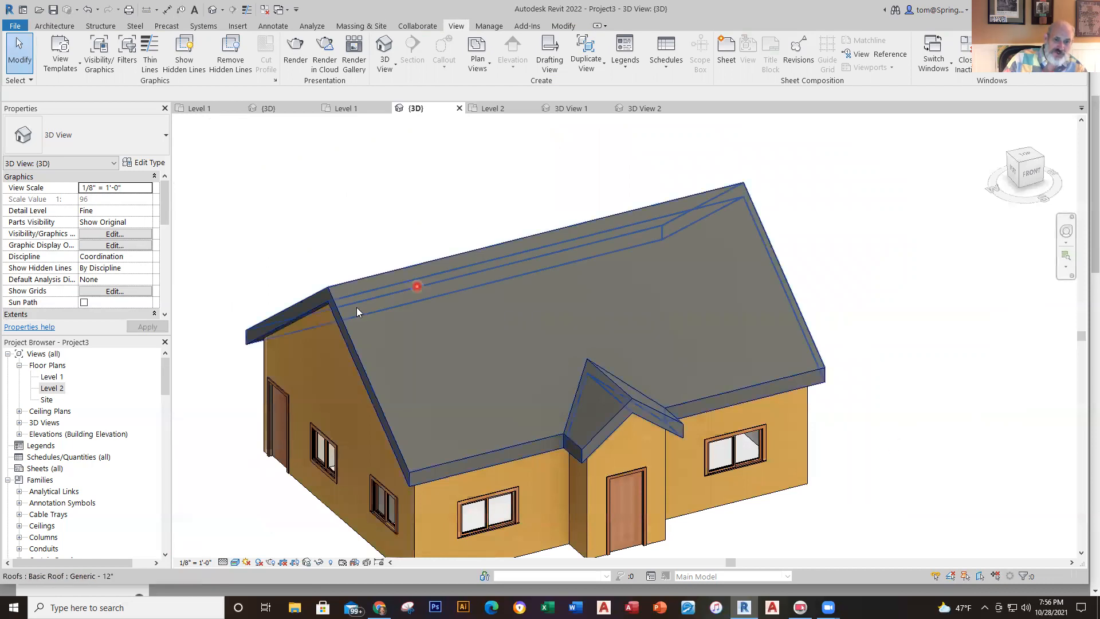
{"action": "scroll", "coordinate": [348, 332], "scroll_direction": "up", "scroll_amount": 5}
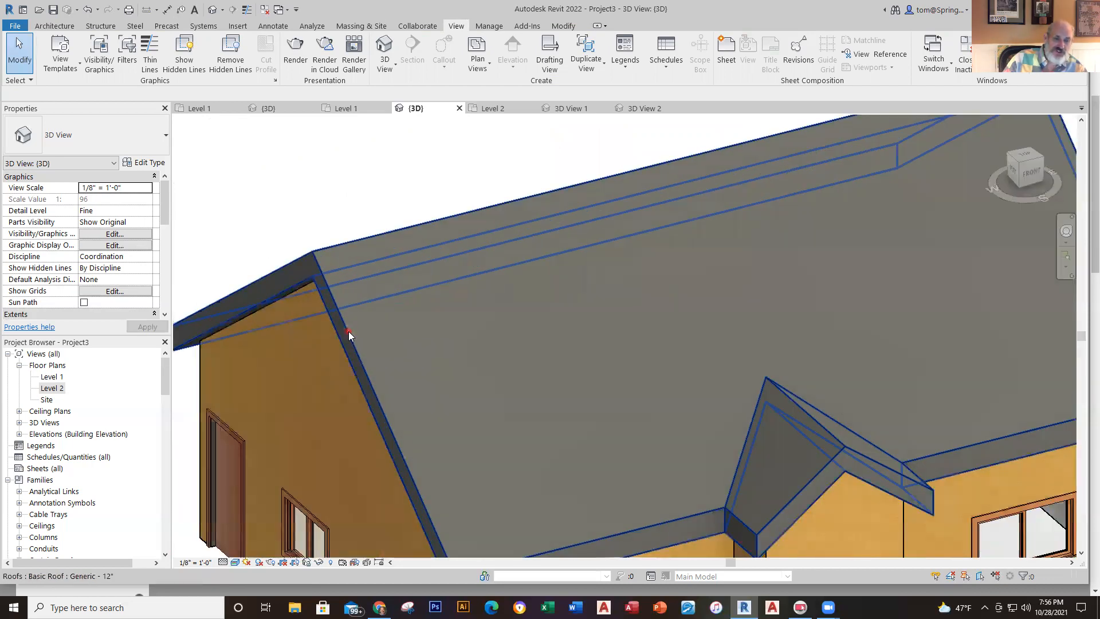
{"action": "left_click", "coordinate": [348, 332]}
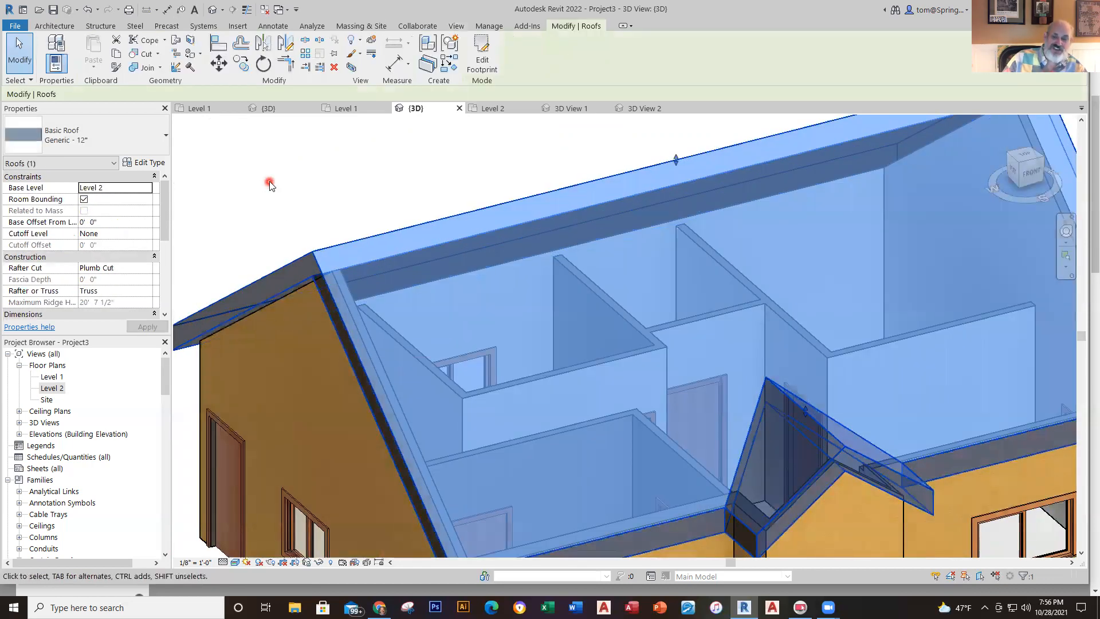
{"action": "left_click", "coordinate": [164, 140]}
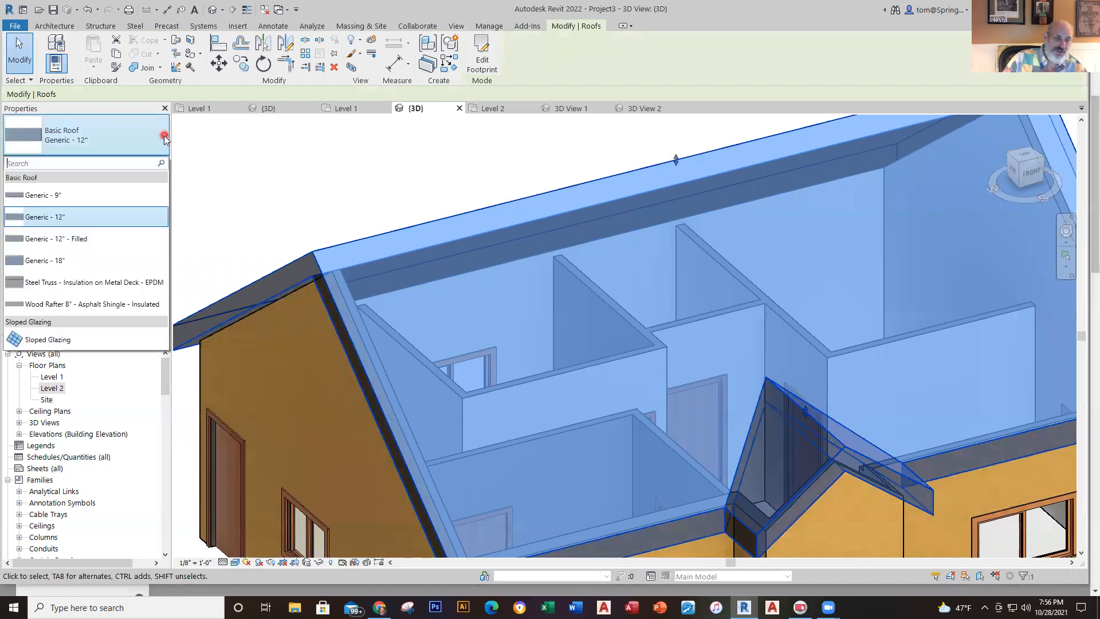
{"action": "left_click", "coordinate": [100, 305]}
{"action": "left_click", "coordinate": [329, 197]}
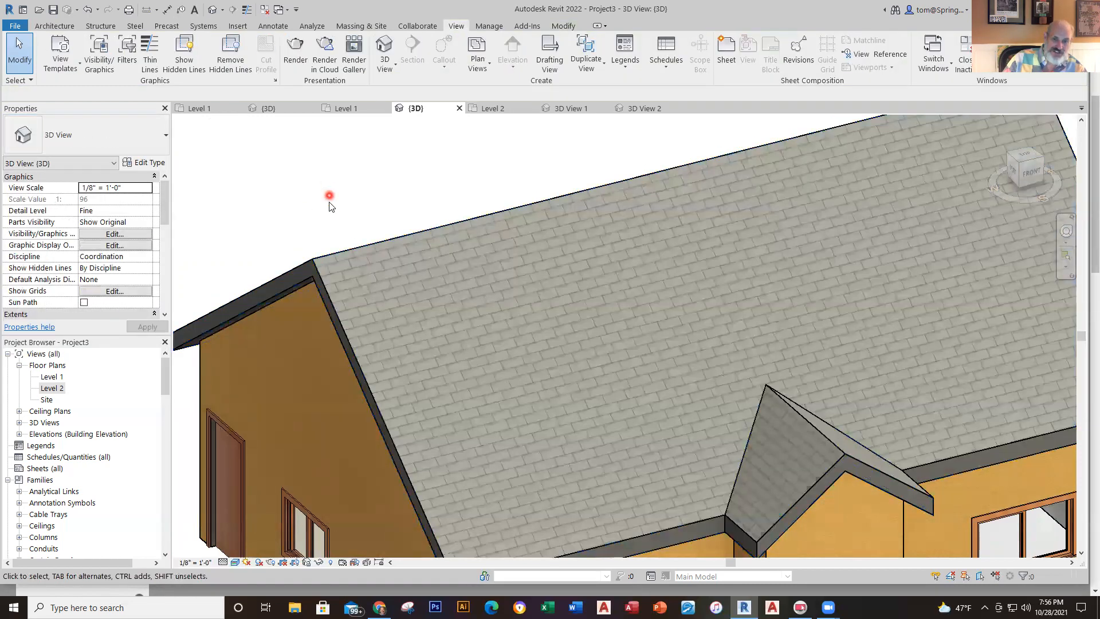
Step: Check the visual style of the {3D} view and examine the shingled roof, entry walls and door up close
{"action": "scroll", "coordinate": [354, 461], "scroll_direction": "down", "scroll_amount": 5}
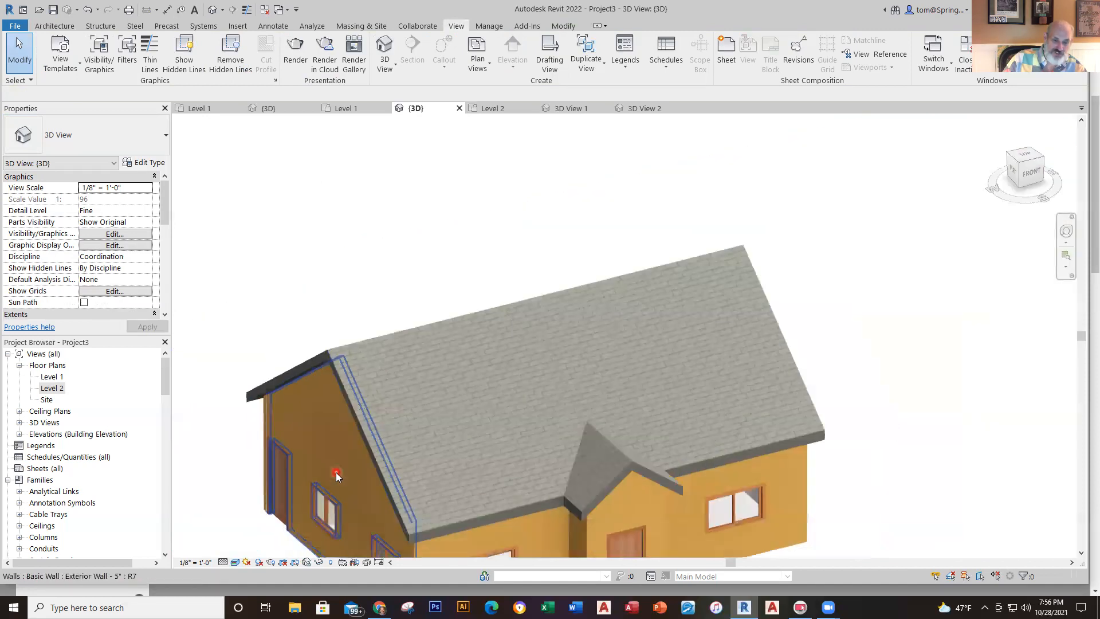
{"action": "middle_click_drag", "start_coordinate": [353, 467], "coordinate": [365, 361]}
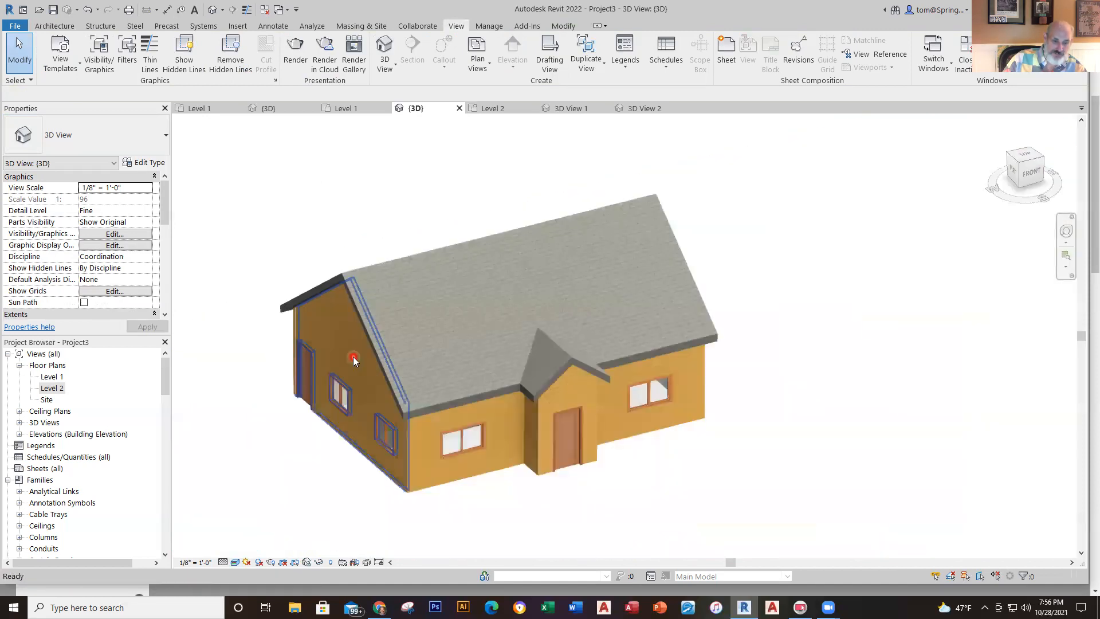
{"action": "left_click", "coordinate": [235, 563]}
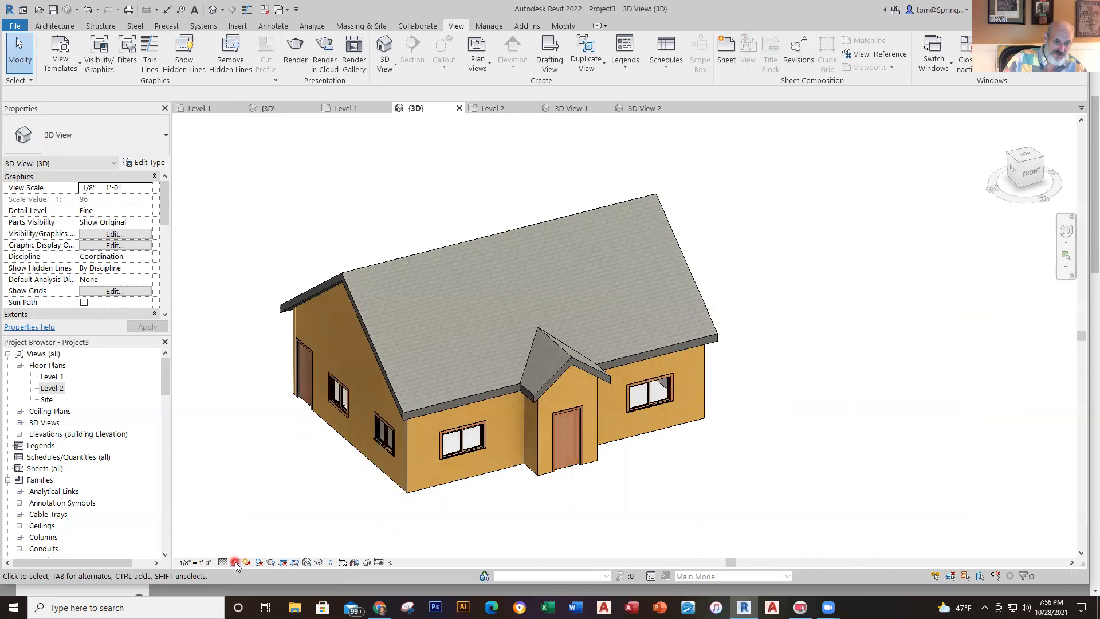
{"action": "left_click", "coordinate": [261, 546]}
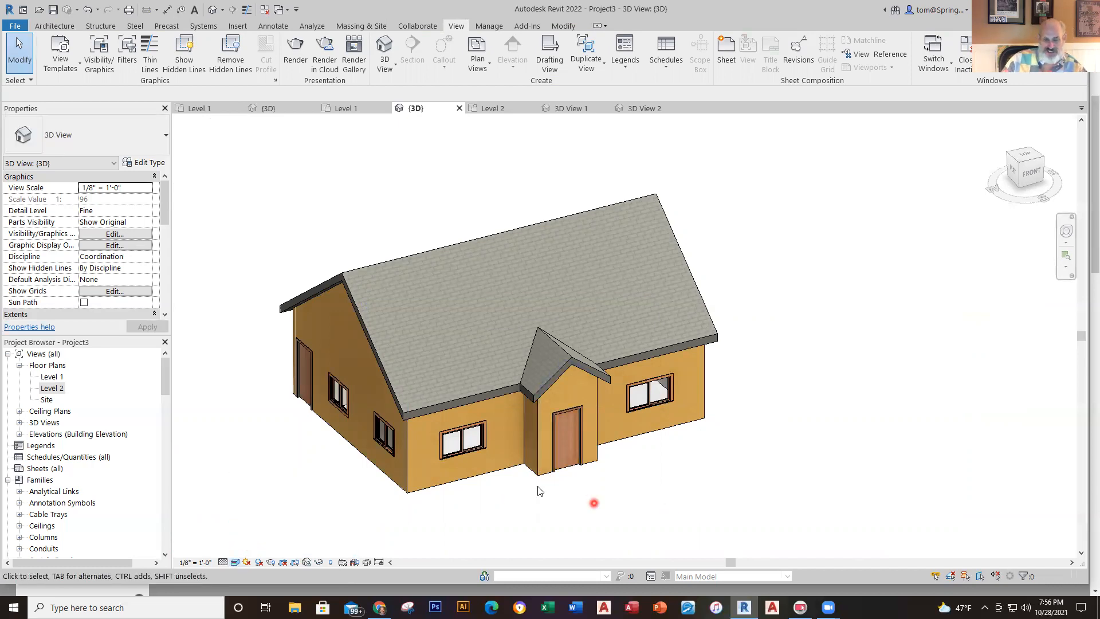
{"action": "scroll", "coordinate": [505, 435], "scroll_direction": "up", "scroll_amount": 6}
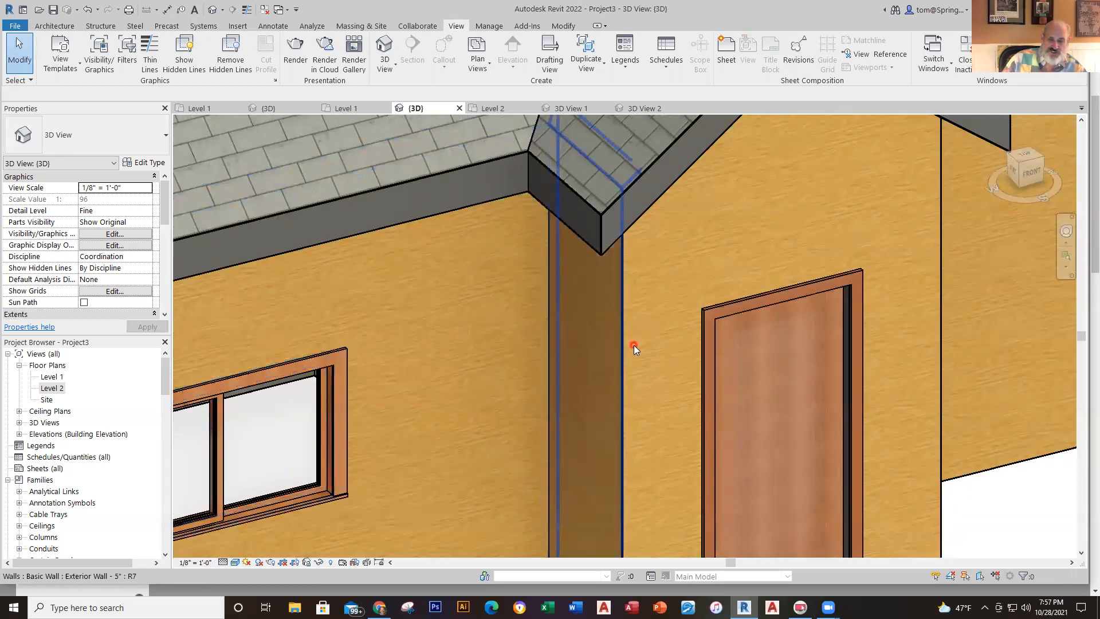
{"action": "scroll", "coordinate": [655, 352], "scroll_direction": "down", "scroll_amount": 8}
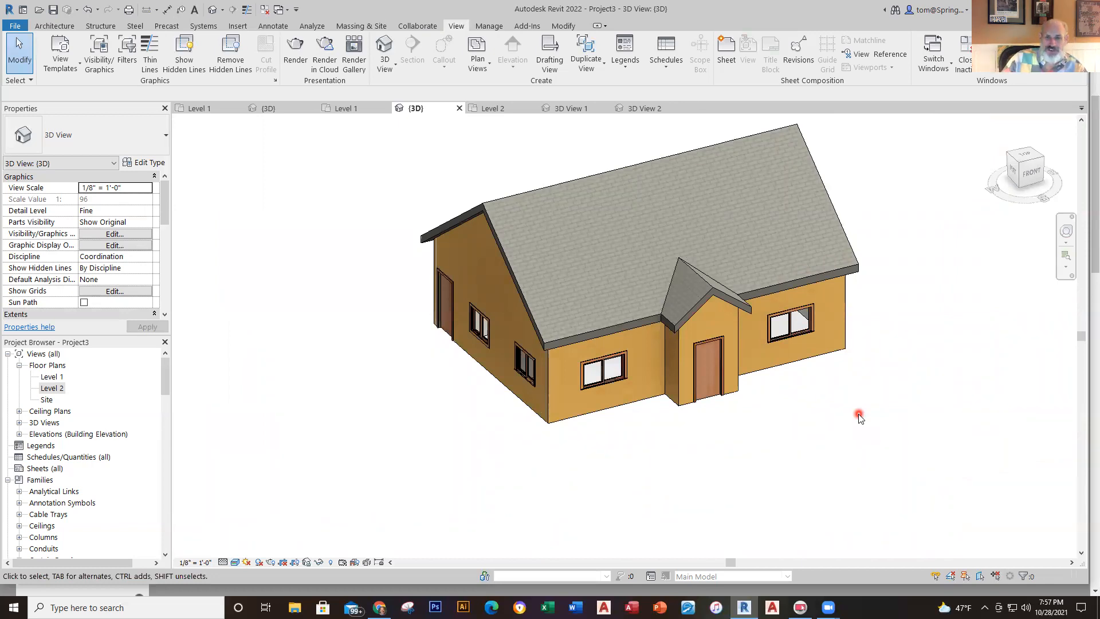
Step: Start an architectural floor on the Level 1 plan and pick the rear, right and front-right exterior walls as its boundary
{"action": "left_click", "coordinate": [338, 110]}
{"action": "scroll", "coordinate": [683, 374], "scroll_direction": "down", "scroll_amount": 3}
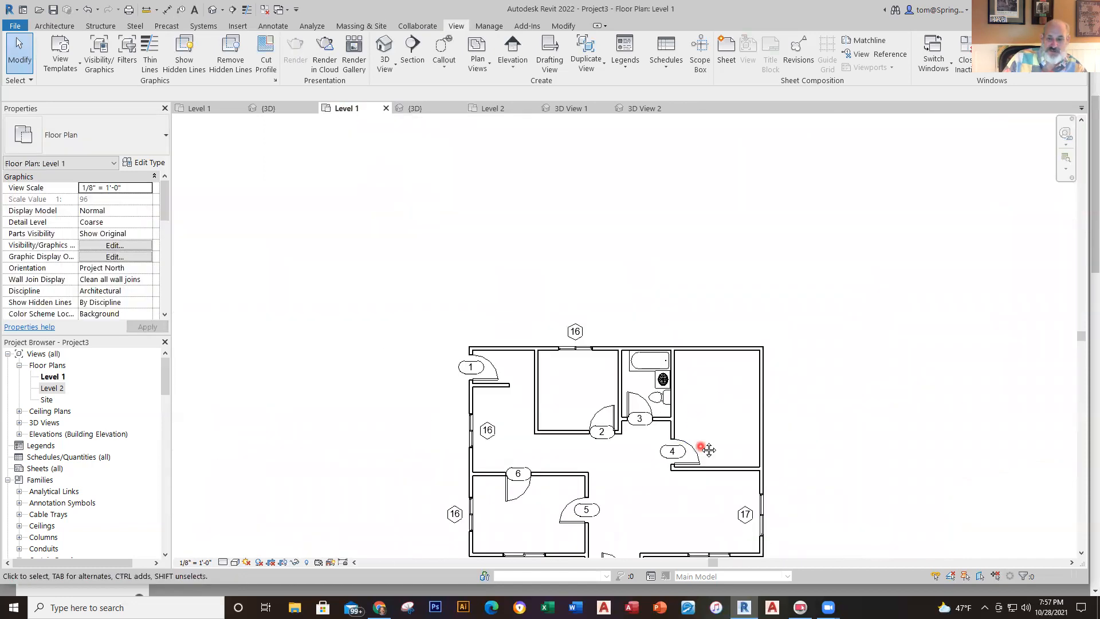
{"action": "middle_click_drag", "start_coordinate": [709, 450], "coordinate": [683, 355]}
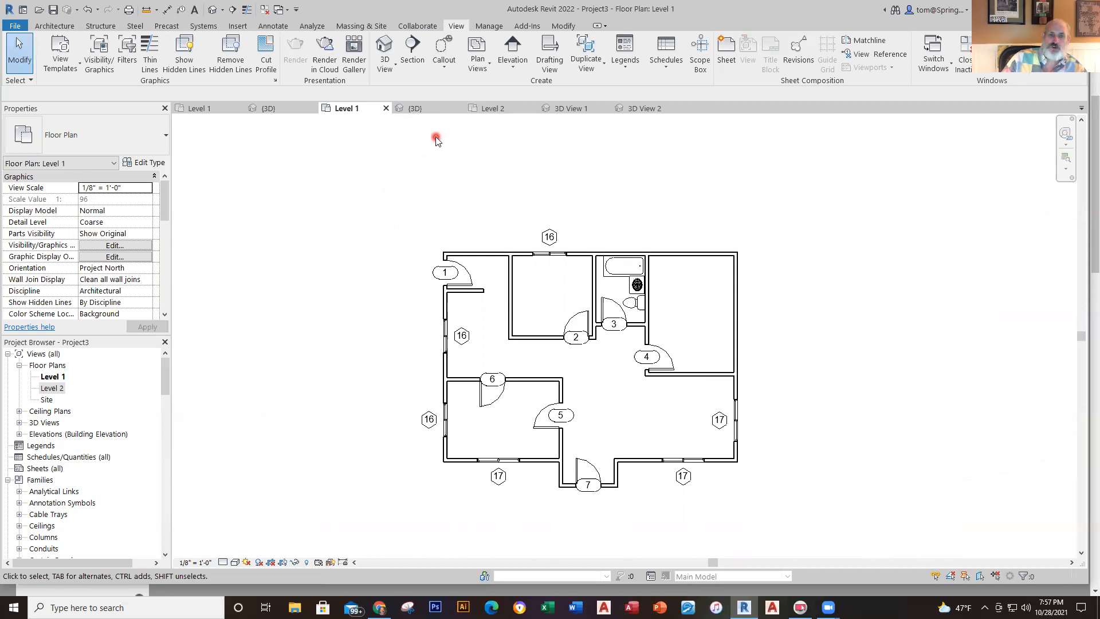
{"action": "middle_click_drag", "start_coordinate": [381, 180], "coordinate": [314, 184]}
{"action": "left_click", "coordinate": [57, 26]}
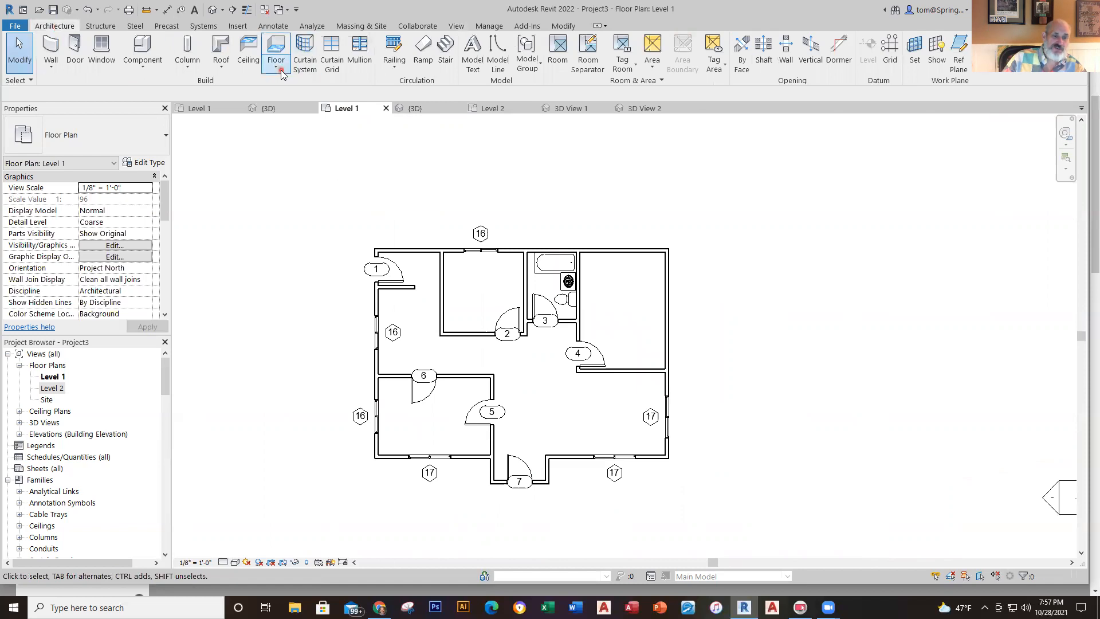
{"action": "left_click", "coordinate": [276, 67]}
{"action": "left_click", "coordinate": [288, 85]}
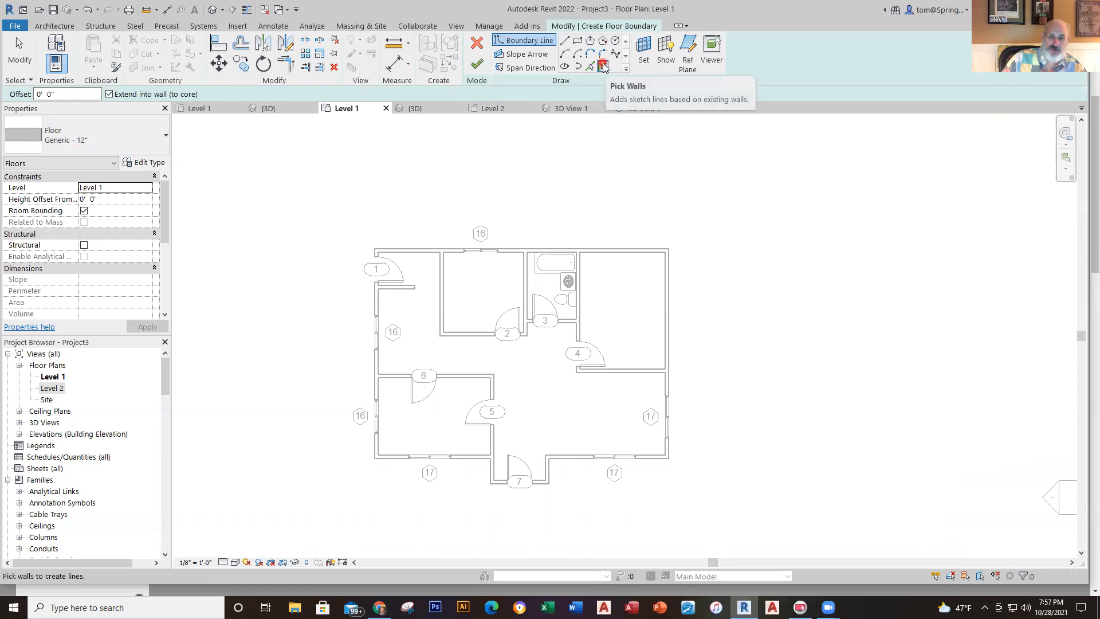
{"action": "left_click", "coordinate": [420, 248]}
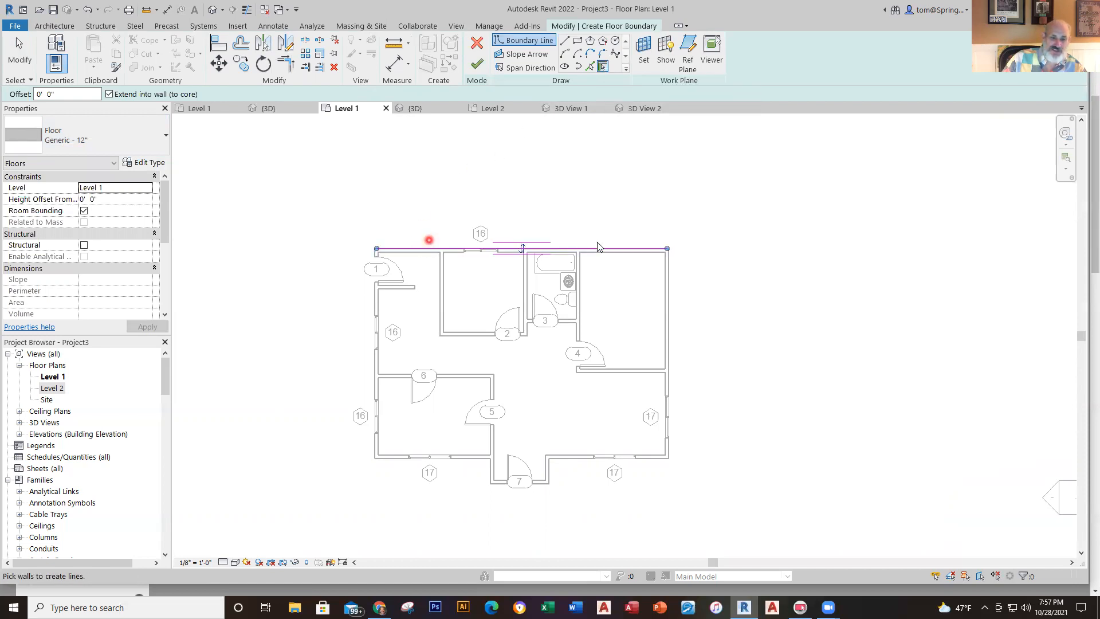
{"action": "left_click", "coordinate": [668, 297]}
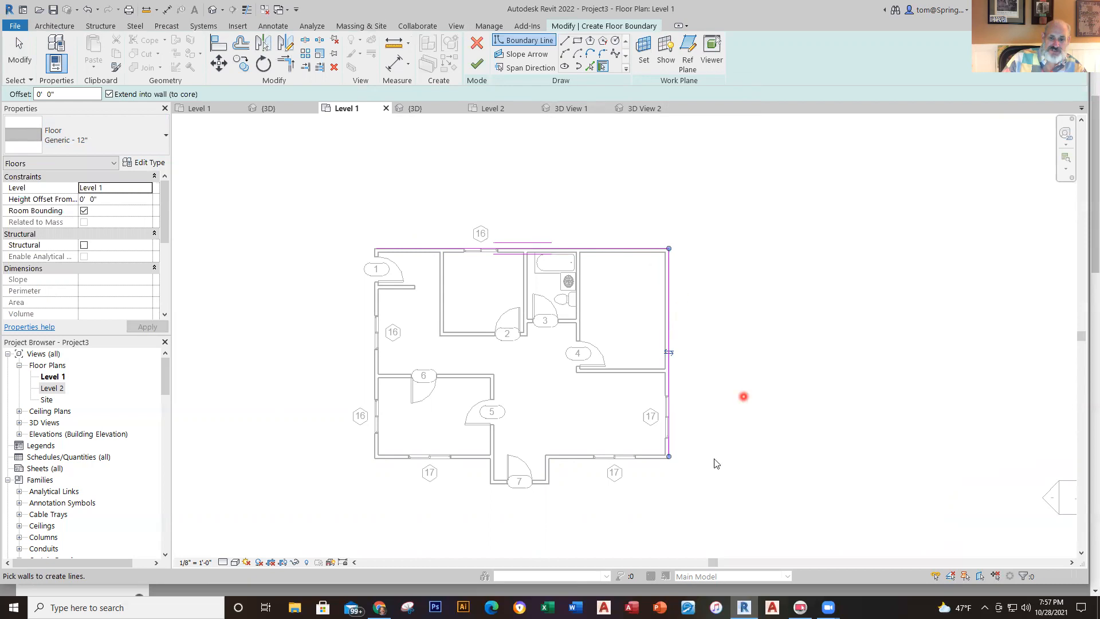
{"action": "left_click", "coordinate": [579, 459]}
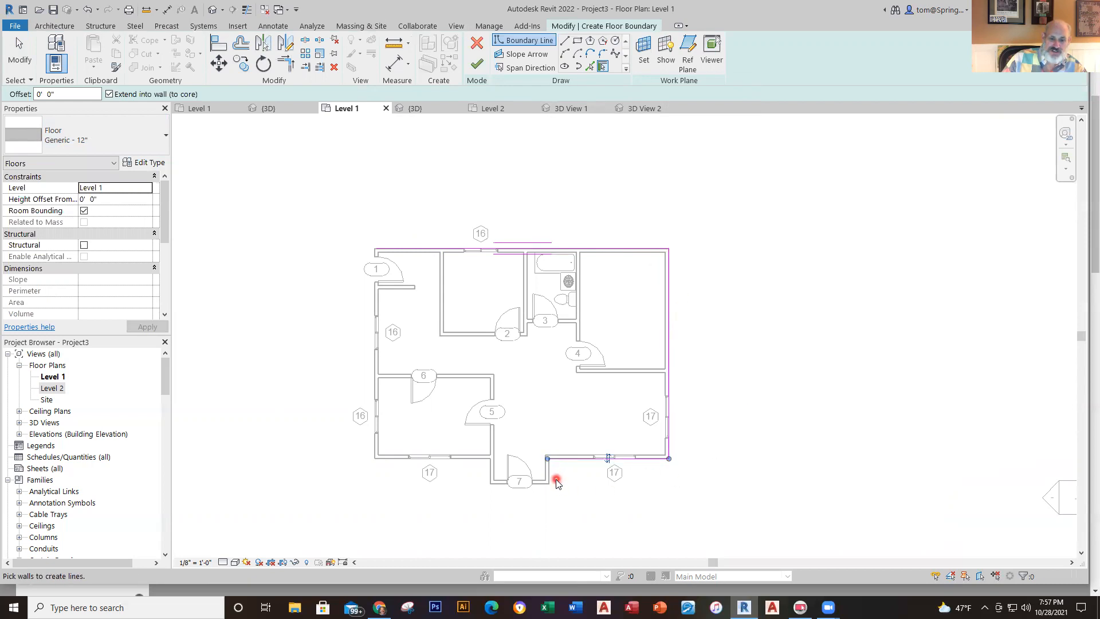
Step: Close the floor boundary along the three entry walls, the front-left wall and the left exterior wall, and finish the Generic - 12" floor
{"action": "left_click", "coordinate": [548, 471]}
{"action": "scroll", "coordinate": [550, 498], "scroll_direction": "up", "scroll_amount": 3}
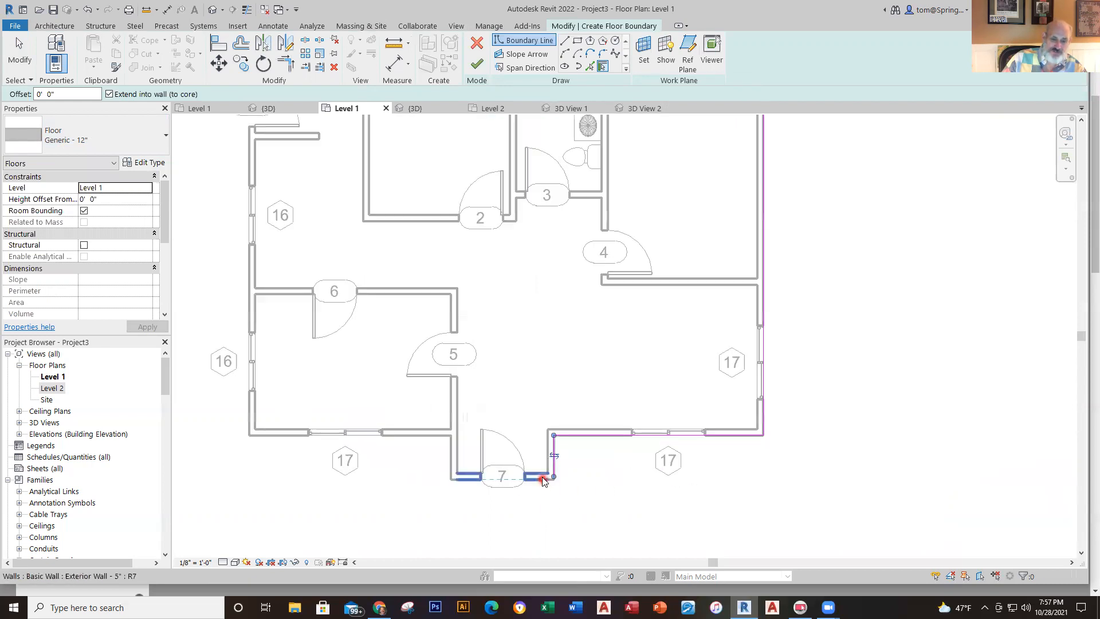
{"action": "left_click", "coordinate": [544, 479]}
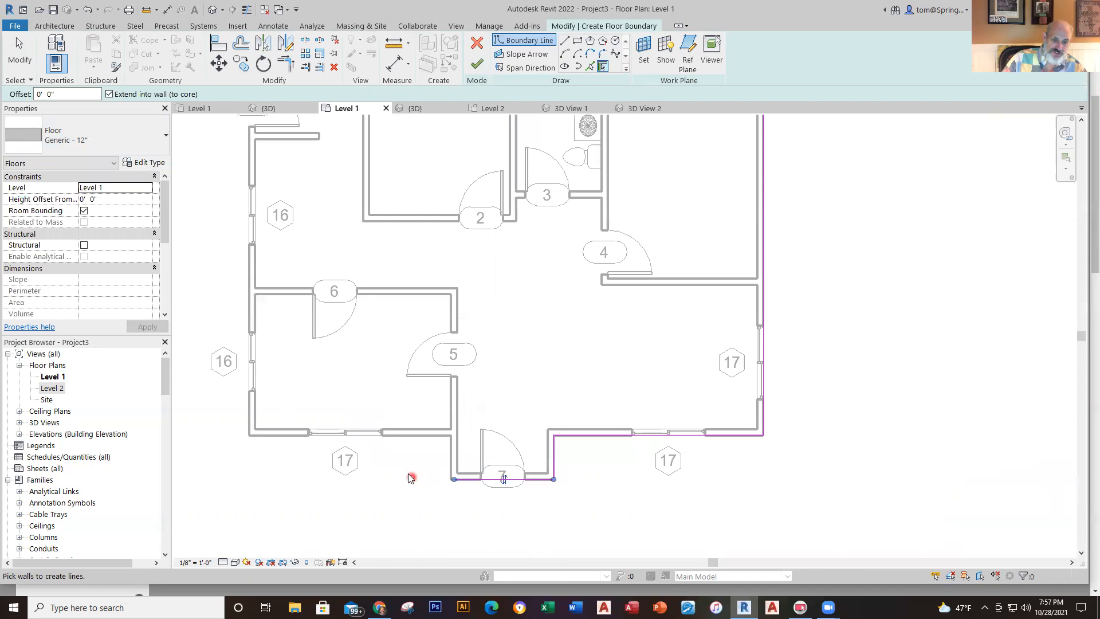
{"action": "left_click", "coordinate": [450, 451]}
{"action": "left_click", "coordinate": [434, 440]}
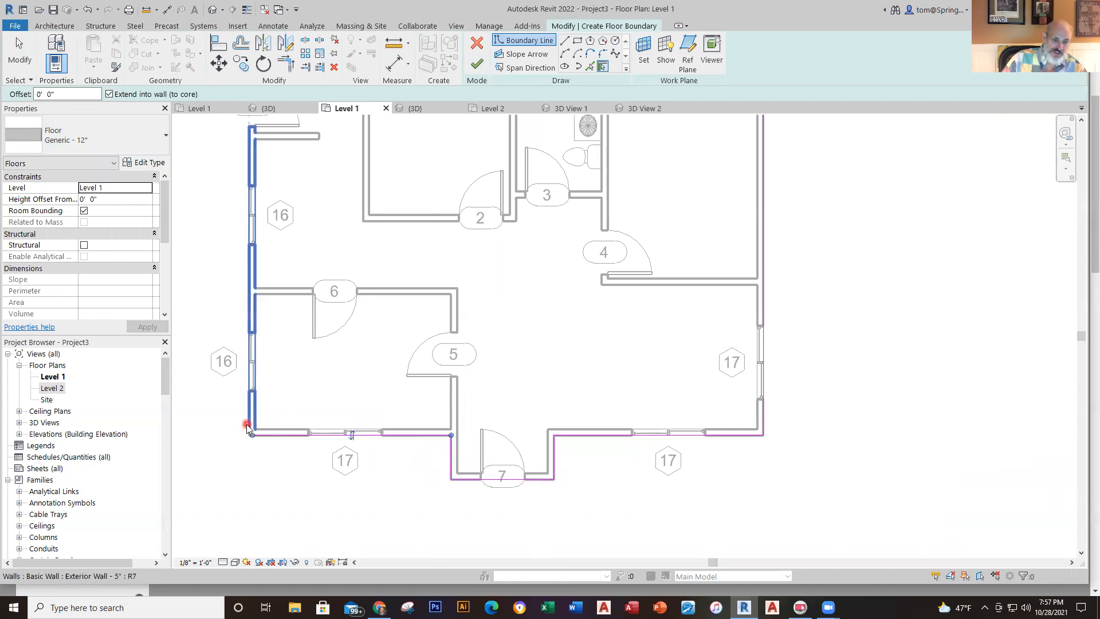
{"action": "left_click", "coordinate": [250, 427]}
{"action": "scroll", "coordinate": [384, 255], "scroll_direction": "down", "scroll_amount": 2}
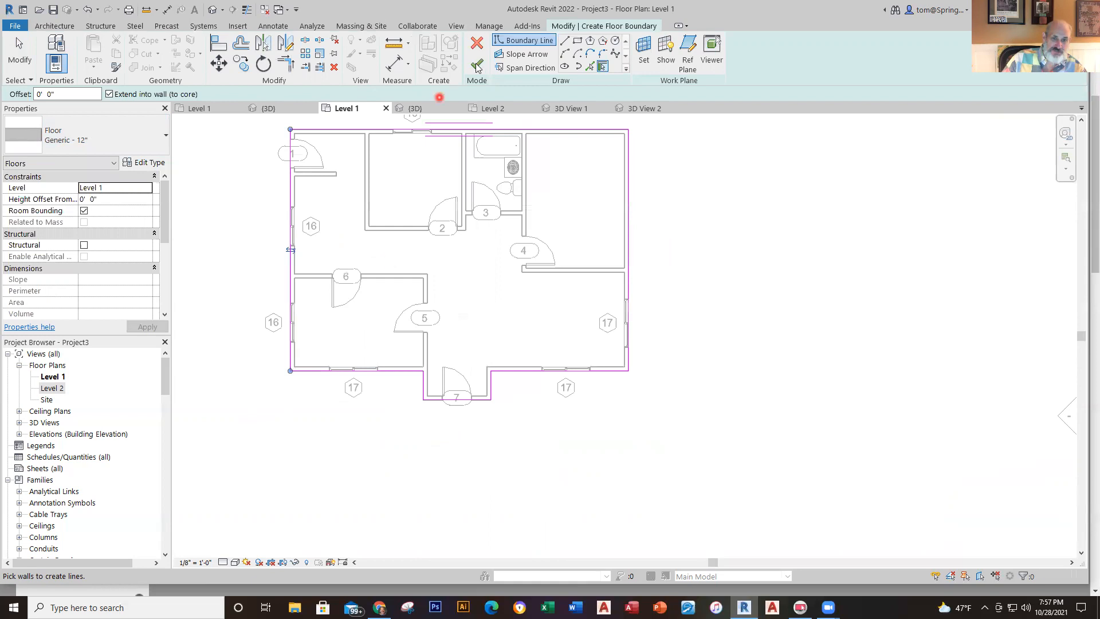
{"action": "left_click", "coordinate": [477, 65]}
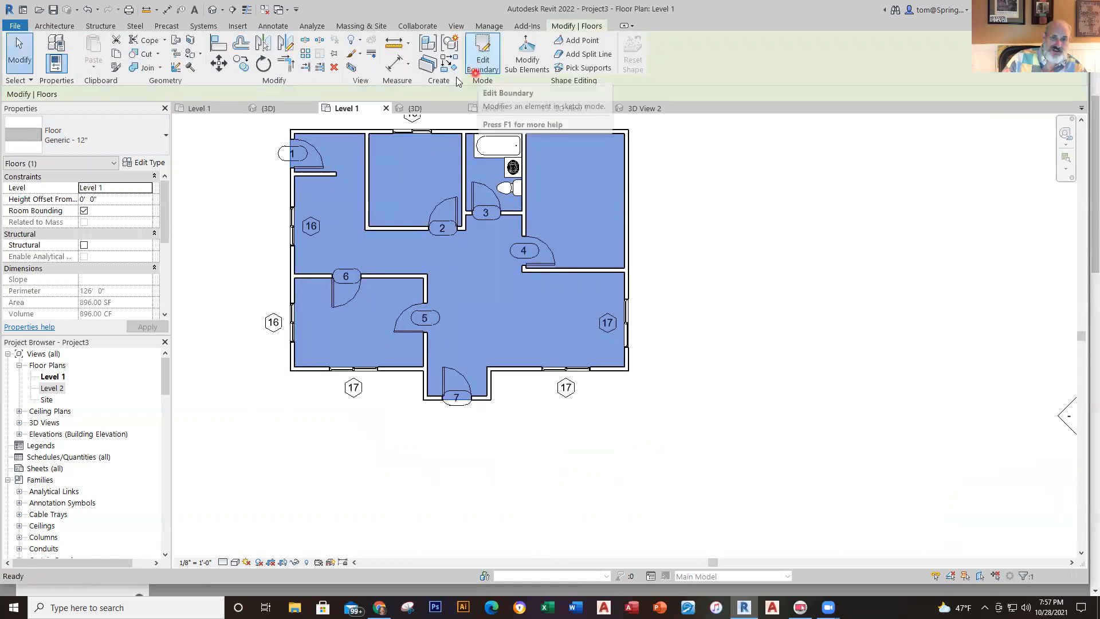
Step: Examine the new floor slab around the base of the house in the {3D} view, including the right gable end
{"action": "left_click", "coordinate": [422, 118]}
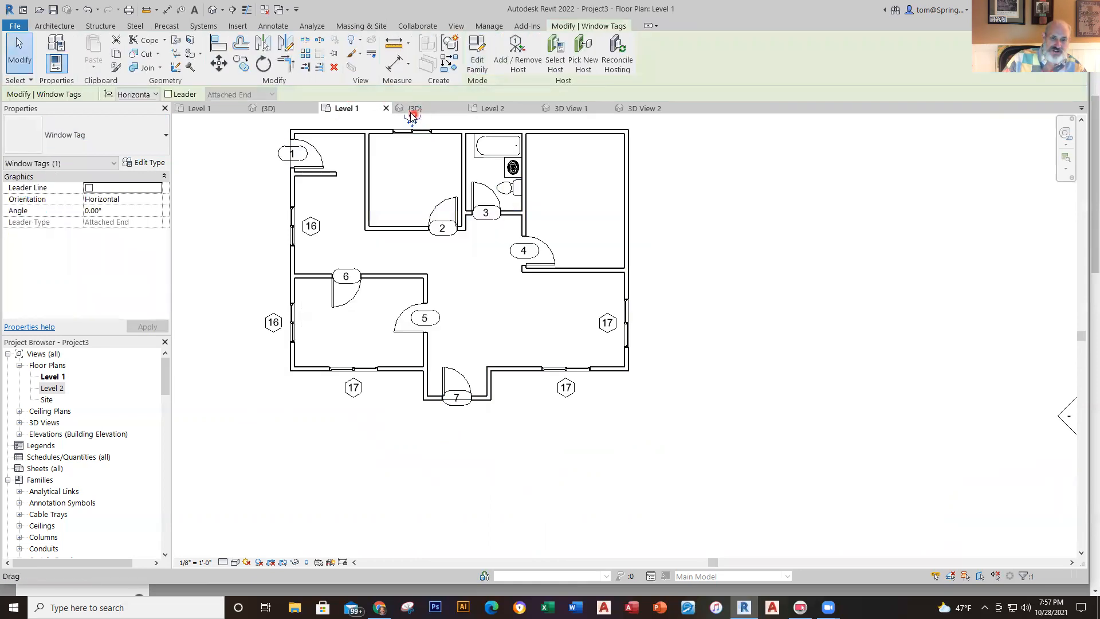
{"action": "left_click", "coordinate": [415, 108]}
{"action": "scroll", "coordinate": [715, 453], "scroll_direction": "up", "scroll_amount": 5}
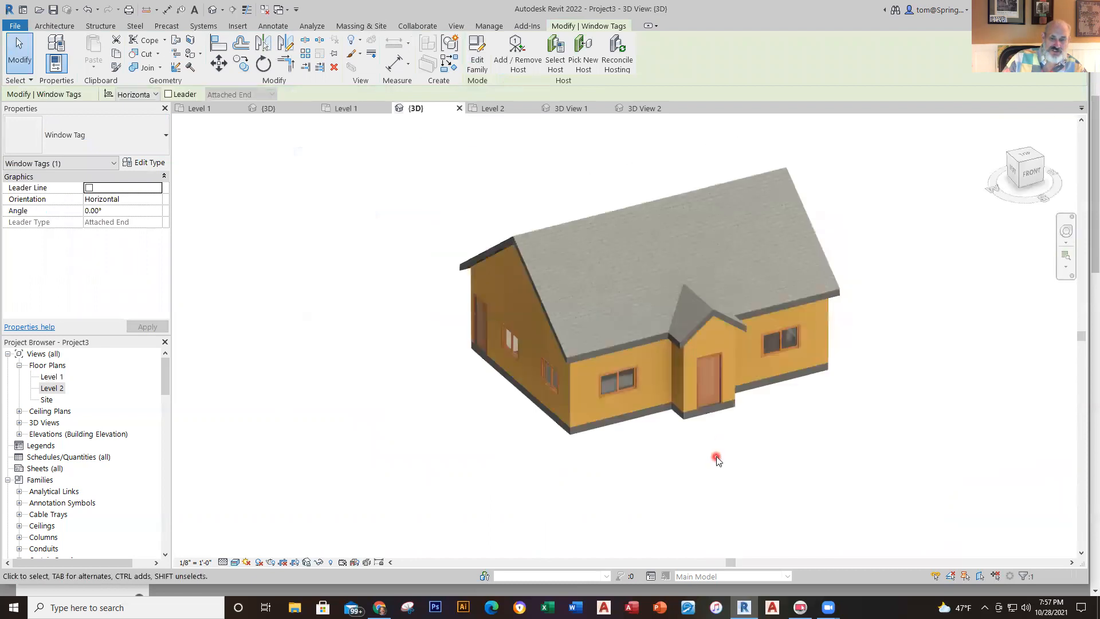
{"action": "middle_click_drag", "start_coordinate": [823, 419], "coordinate": [746, 457], "text": "shift"}
{"action": "scroll", "coordinate": [746, 457], "scroll_direction": "down", "scroll_amount": 5}
{"action": "middle_click_drag", "start_coordinate": [639, 503], "coordinate": [627, 484], "text": "shift"}
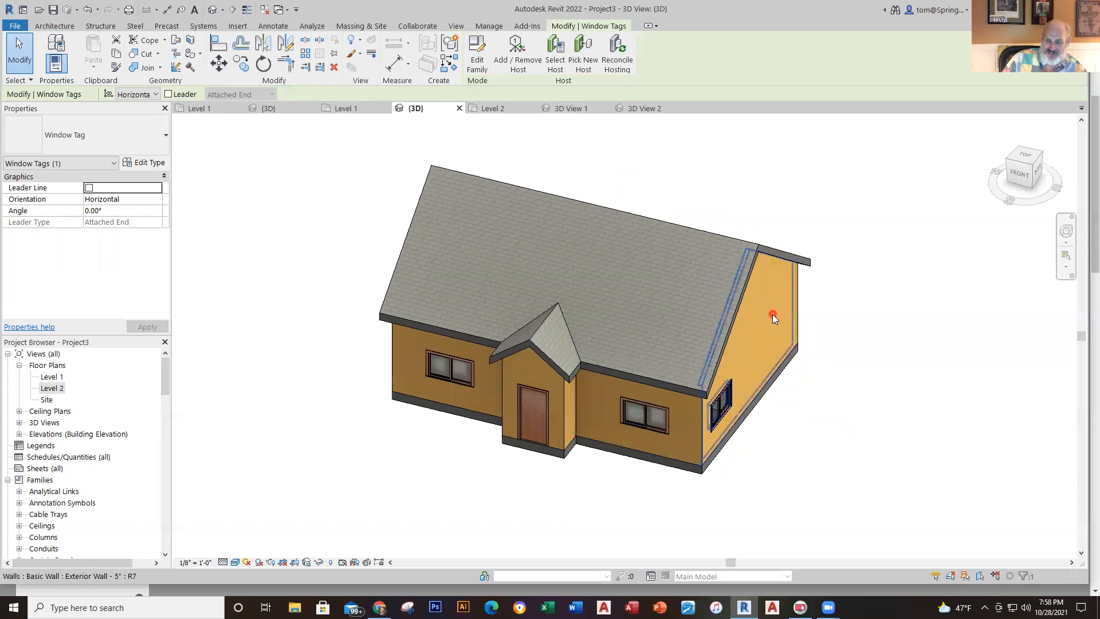
{"action": "middle_click_drag", "start_coordinate": [740, 494], "coordinate": [676, 499]}
{"action": "key", "text": "alt"}
{"action": "middle_click_drag", "start_coordinate": [629, 532], "coordinate": [344, 536], "text": "shift"}
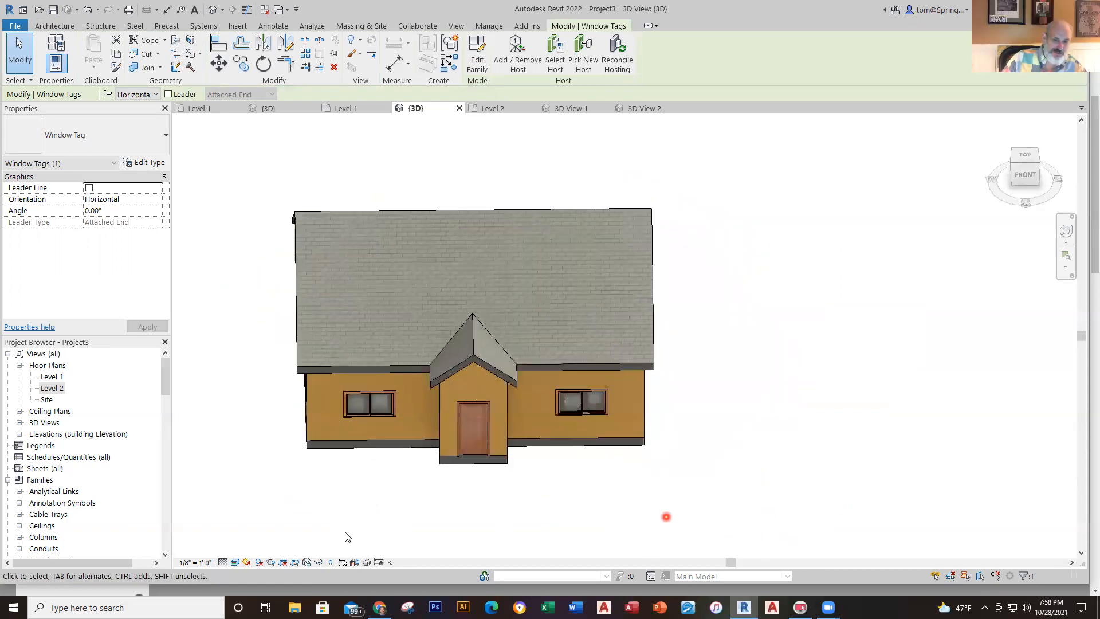
Step: Reveal the hidden elements on the Level 1 plan, unhide the imported Floor Plan 1 MASTER 2020 (3).dwg, and leave the reveal mode
{"action": "left_click", "coordinate": [363, 109]}
{"action": "middle_click_drag", "start_coordinate": [656, 237], "coordinate": [667, 335]}
{"action": "middle_click_drag", "start_coordinate": [599, 326], "coordinate": [634, 312]}
{"action": "left_click", "coordinate": [714, 322]}
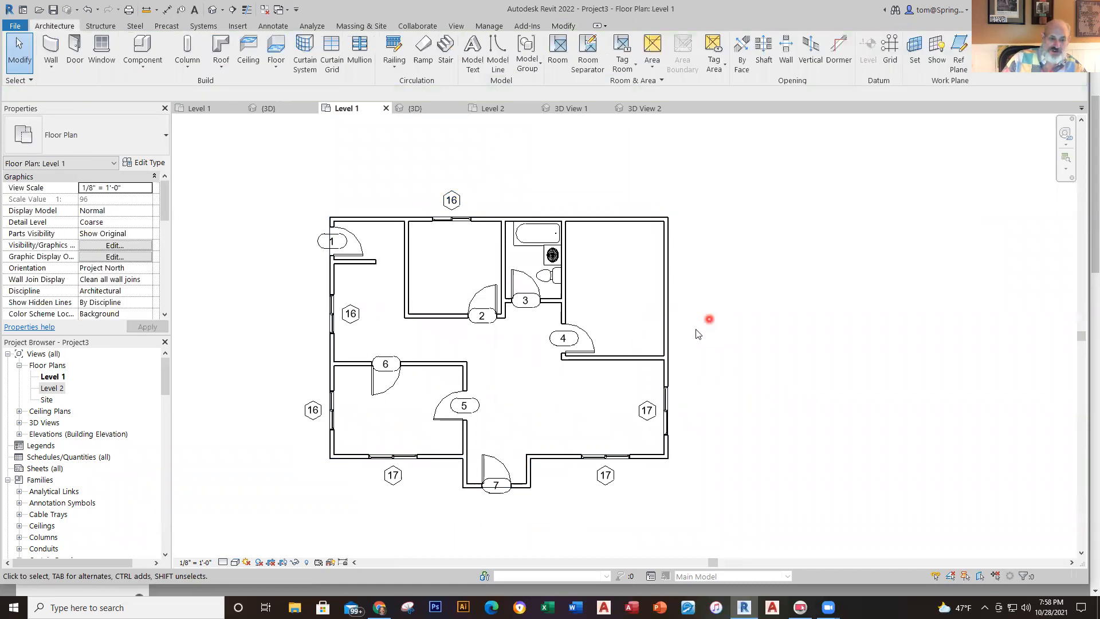
{"action": "left_click", "coordinate": [308, 563]}
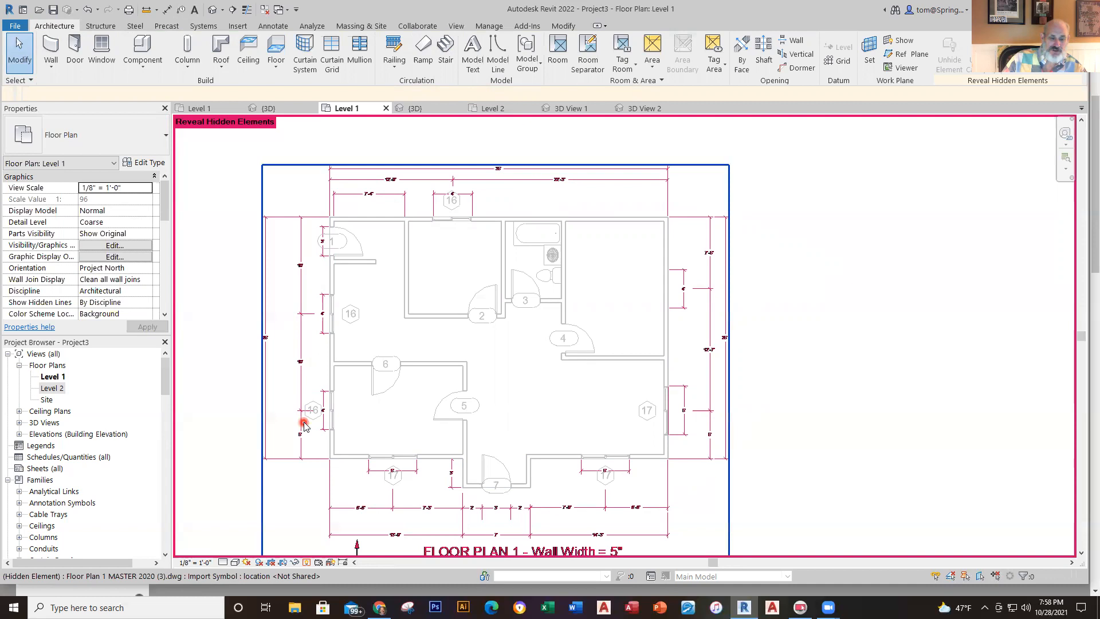
{"action": "left_click", "coordinate": [433, 508]}
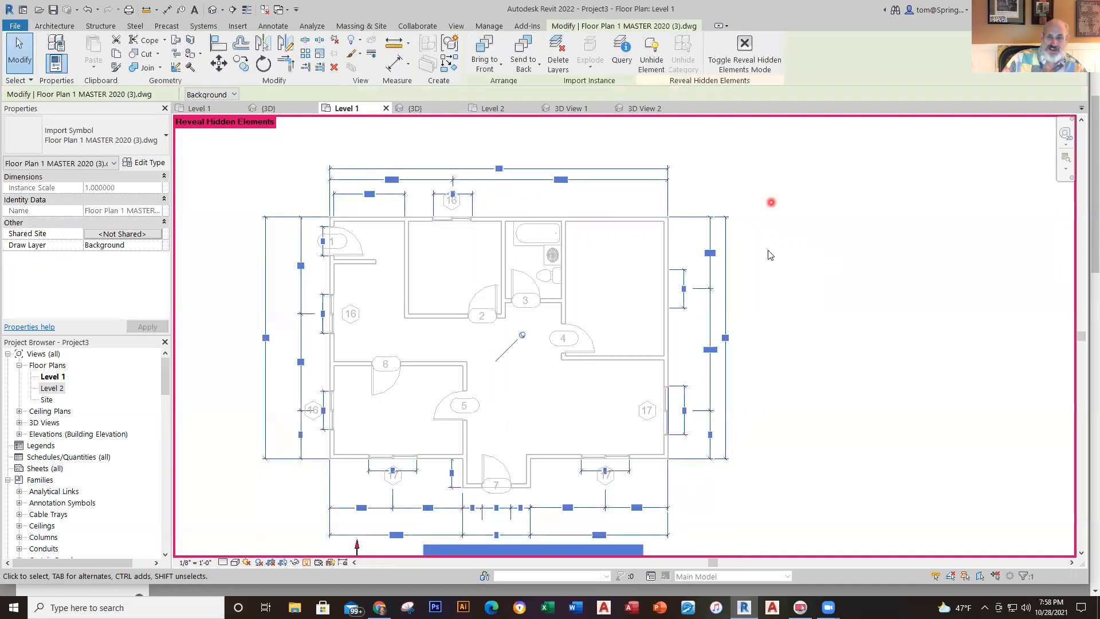
{"action": "left_click", "coordinate": [654, 59]}
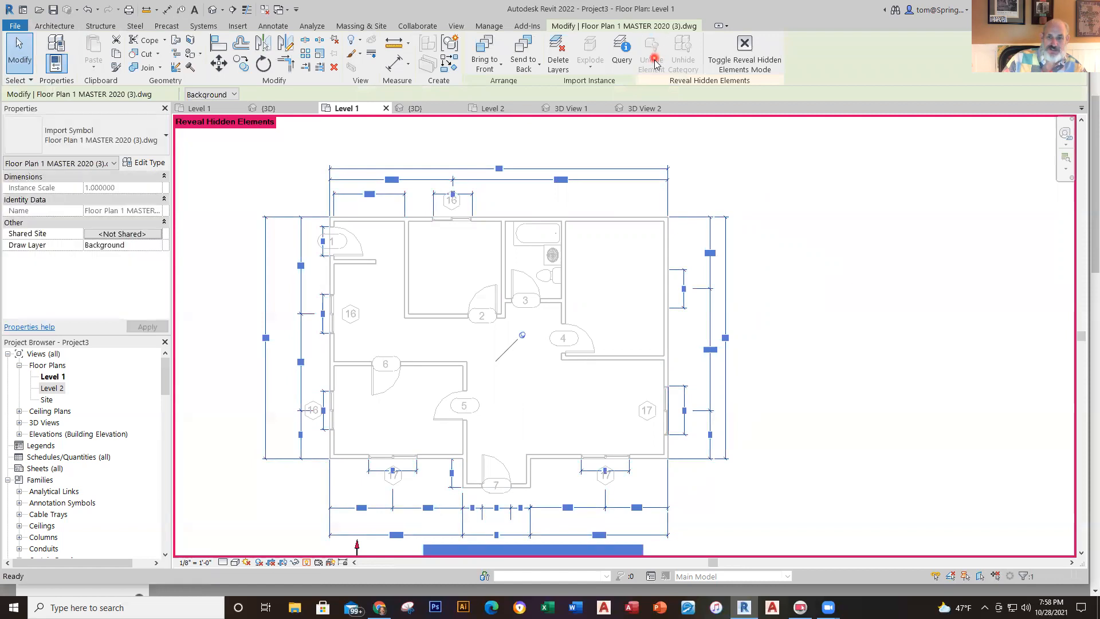
{"action": "left_click", "coordinate": [746, 43]}
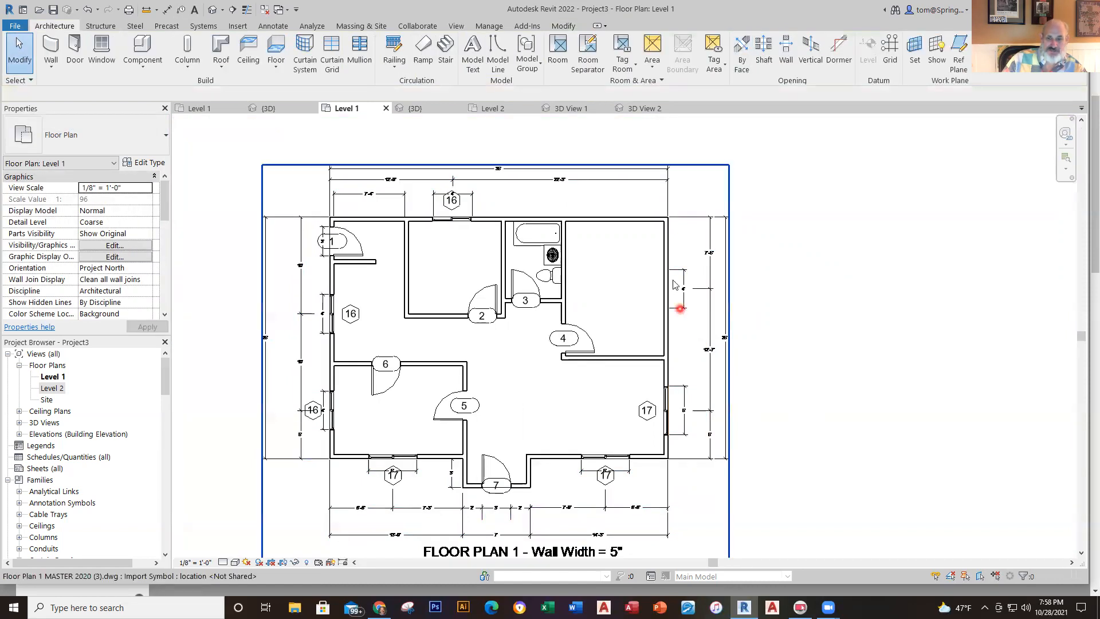
Step: Place a 48" x 36" Slider with Trim window in the rear-right room's exterior wall, centred on the plan's 4' opening
{"action": "scroll", "coordinate": [673, 283], "scroll_direction": "up", "scroll_amount": 3}
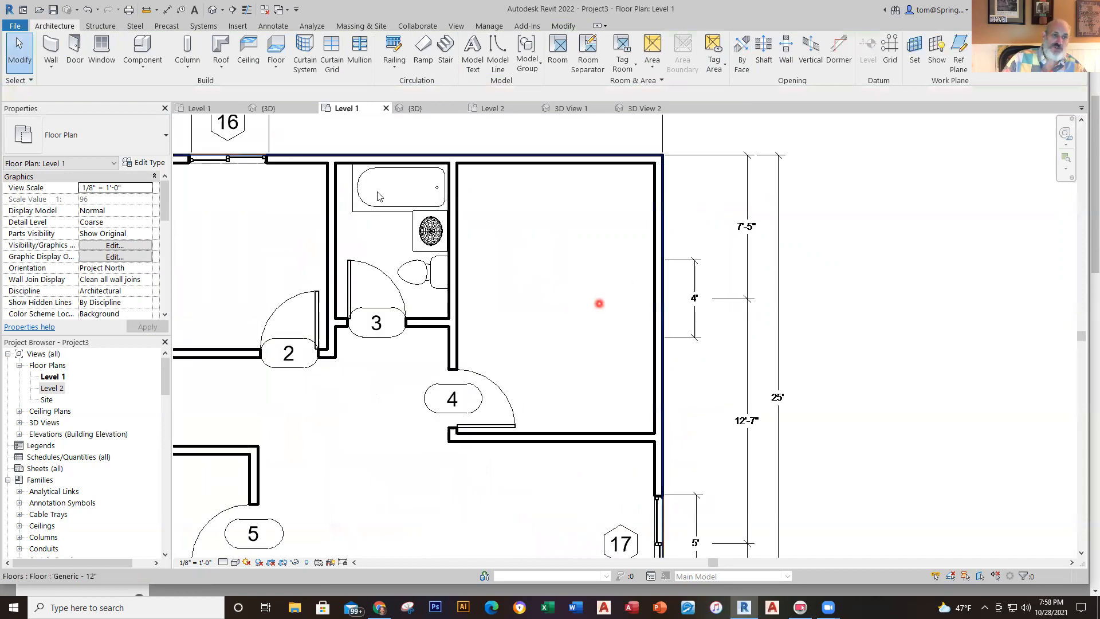
{"action": "left_click", "coordinate": [101, 52]}
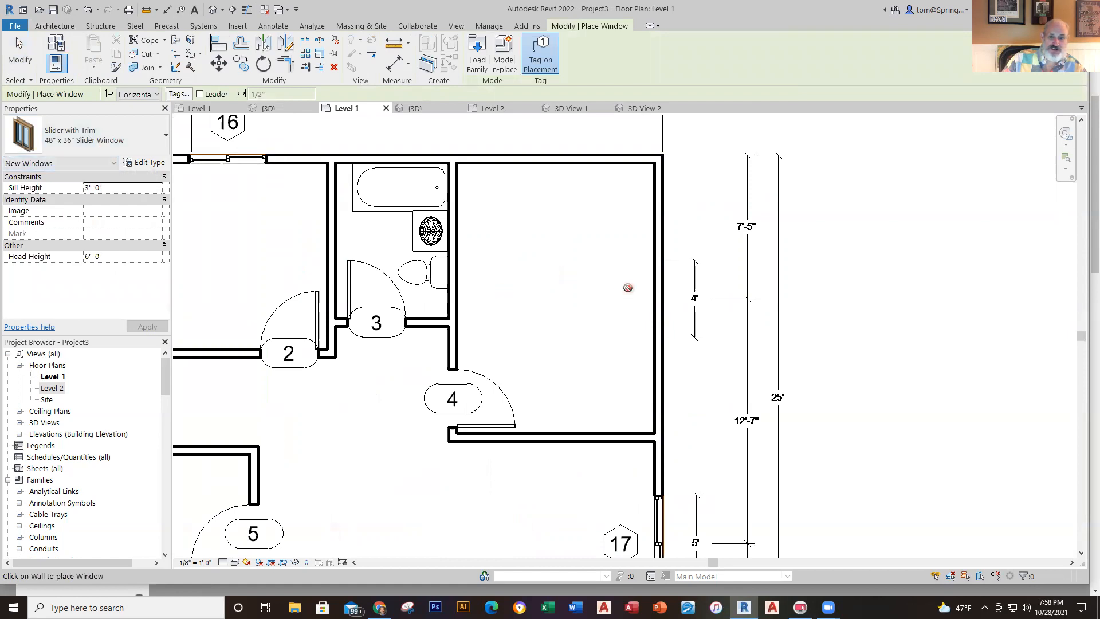
{"action": "left_click", "coordinate": [655, 297]}
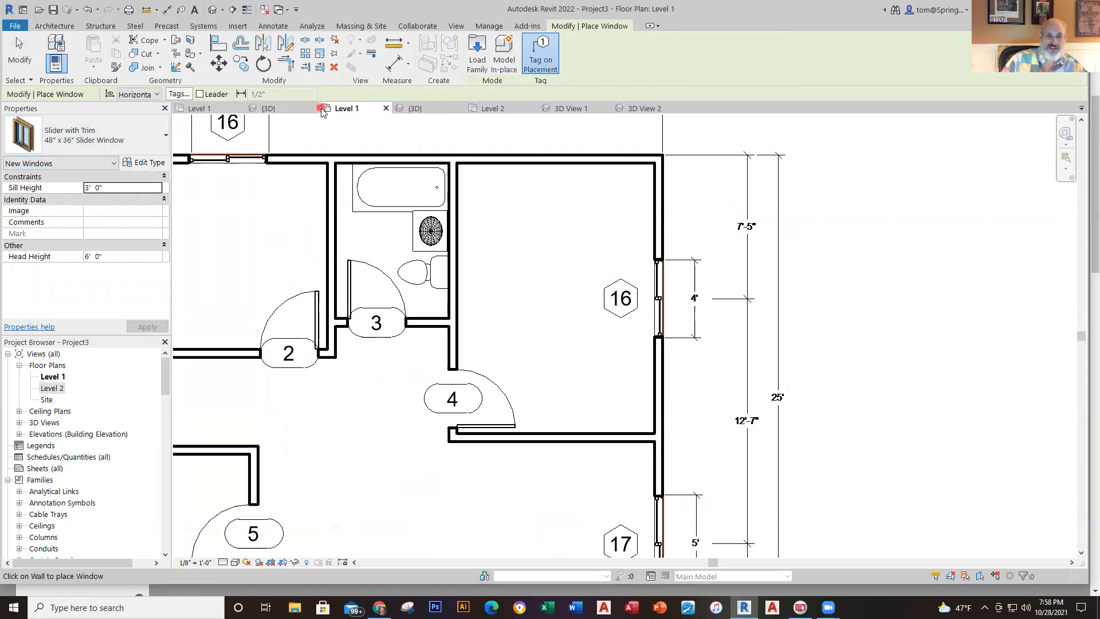
Step: Check the added window on the right gable wall in the {3D} view and review the whole Level 1 plan
{"action": "left_click", "coordinate": [410, 109]}
{"action": "middle_click_drag", "start_coordinate": [688, 478], "coordinate": [700, 499], "text": "shift"}
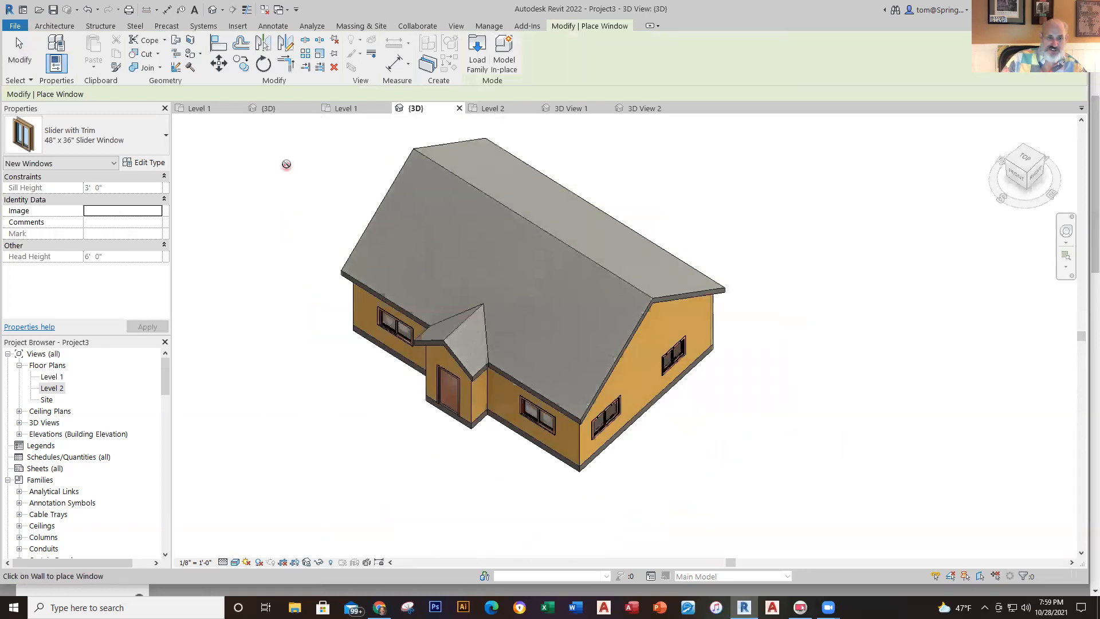
{"action": "left_click", "coordinate": [357, 110]}
{"action": "scroll", "coordinate": [583, 311], "scroll_direction": "down", "scroll_amount": 4}
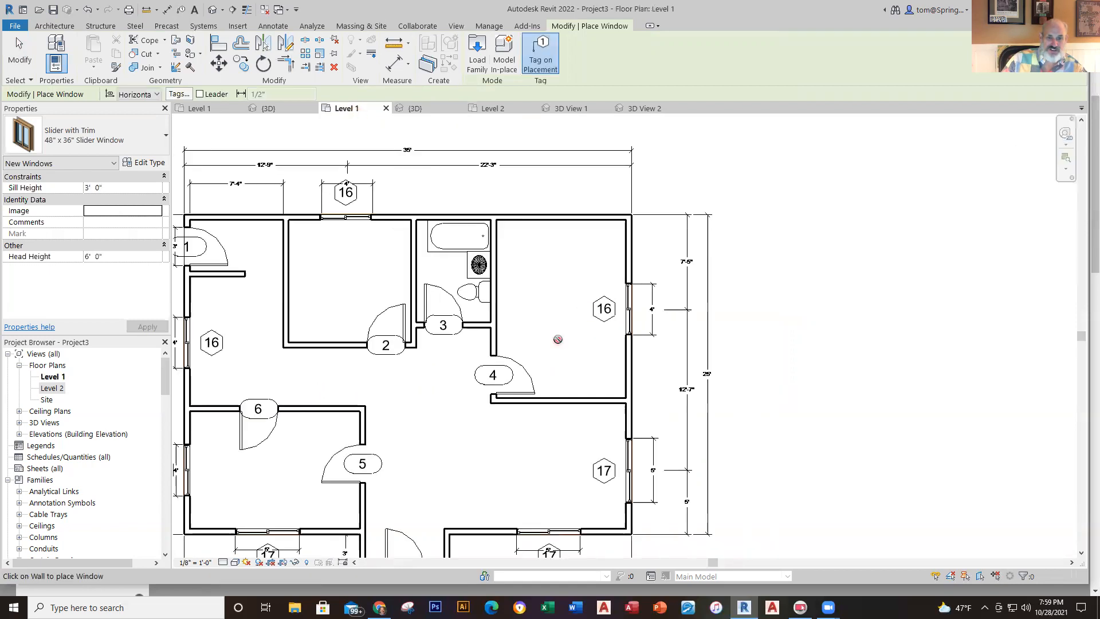
{"action": "middle_click_drag", "start_coordinate": [546, 335], "coordinate": [565, 290]}
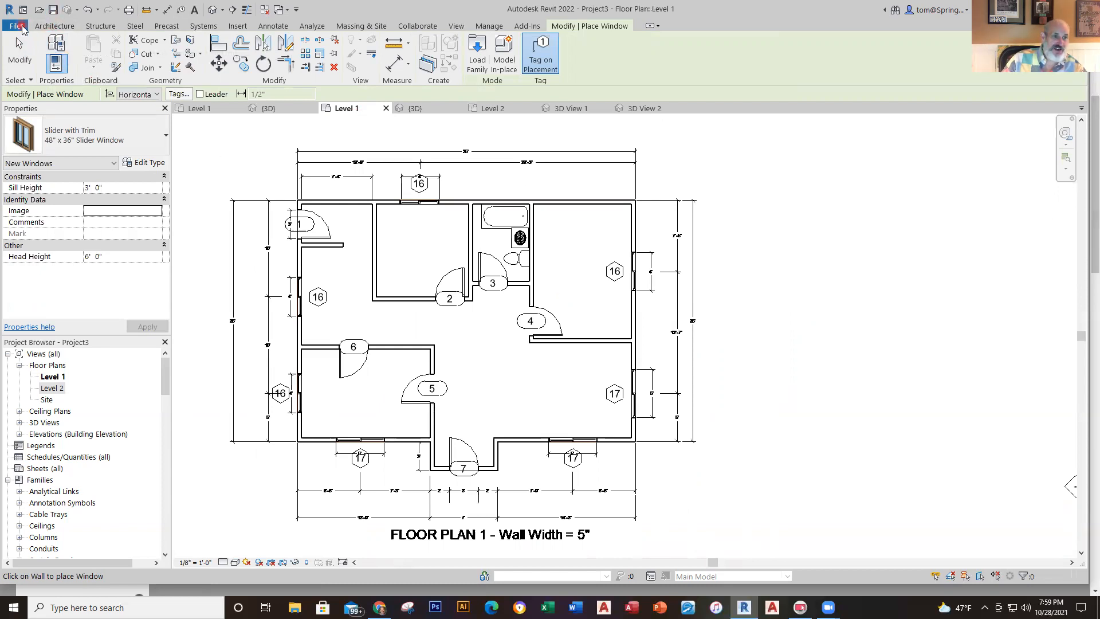
{"action": "left_click", "coordinate": [22, 27]}
{"action": "left_click", "coordinate": [61, 169]}
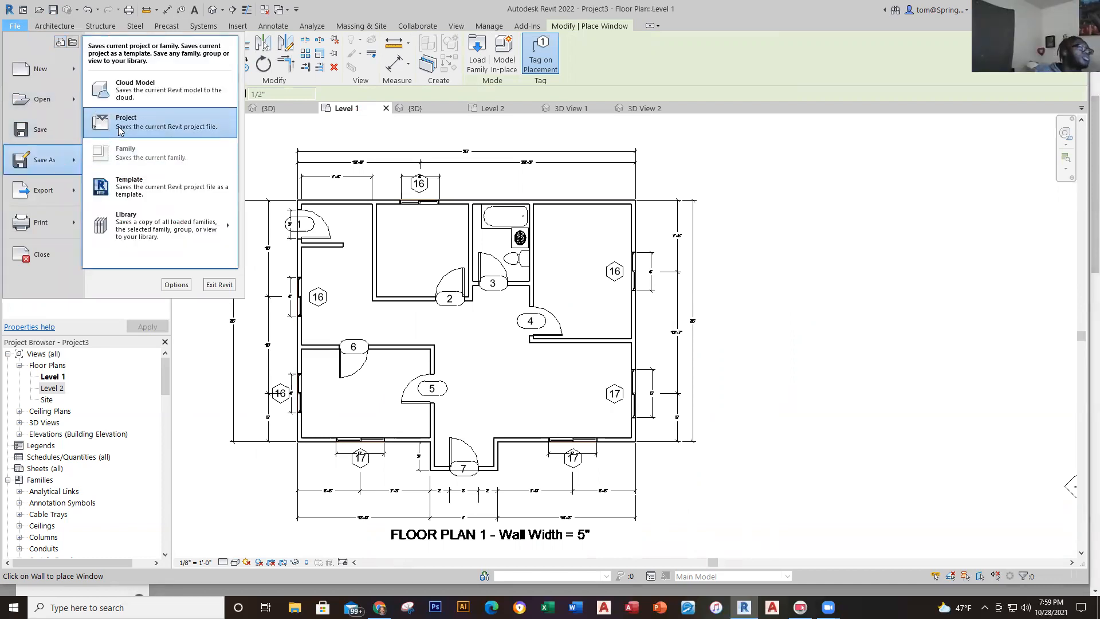
{"action": "left_click", "coordinate": [338, 226]}
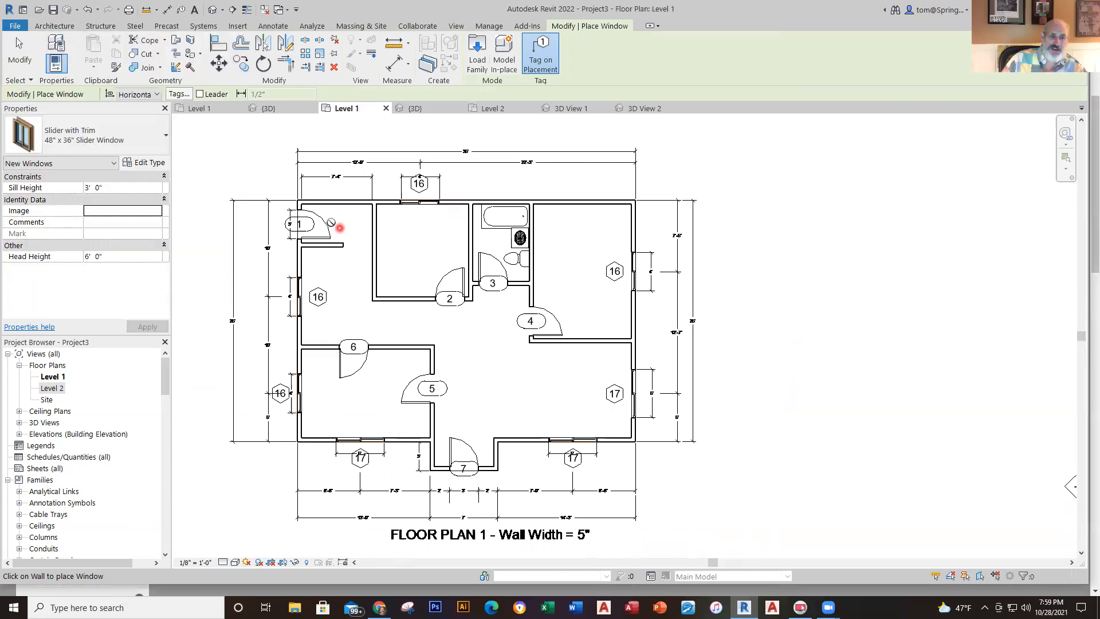
{"action": "scroll", "coordinate": [309, 184], "scroll_direction": "up", "scroll_amount": 5}
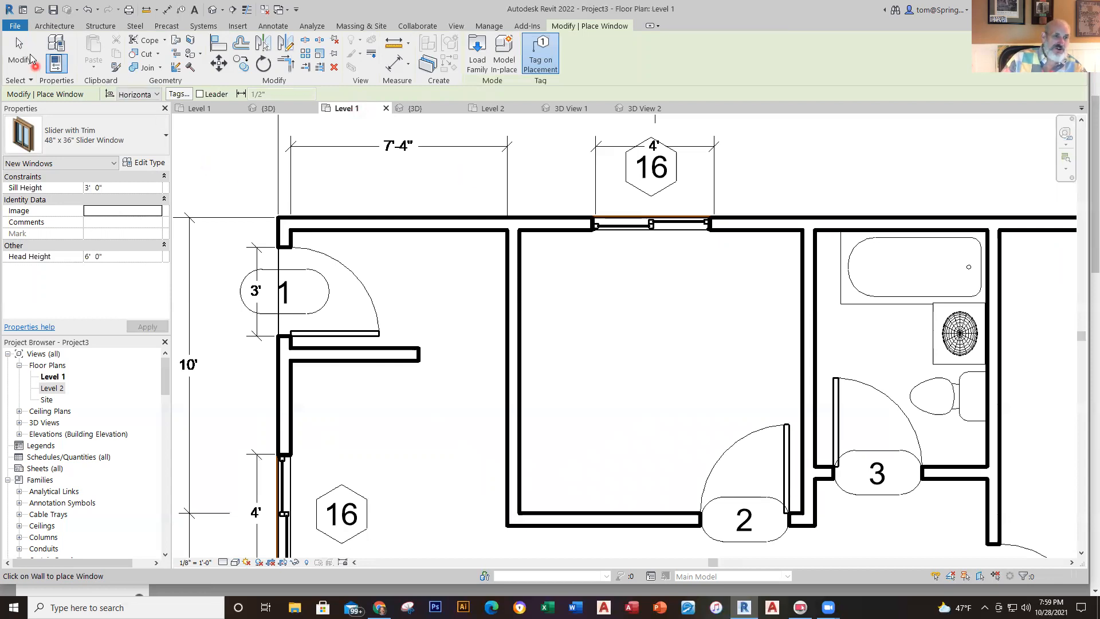
Step: Start saving the project as a new project file and check the assignment's title on the course page in Chrome
{"action": "left_click", "coordinate": [12, 27]}
{"action": "left_click", "coordinate": [48, 157]}
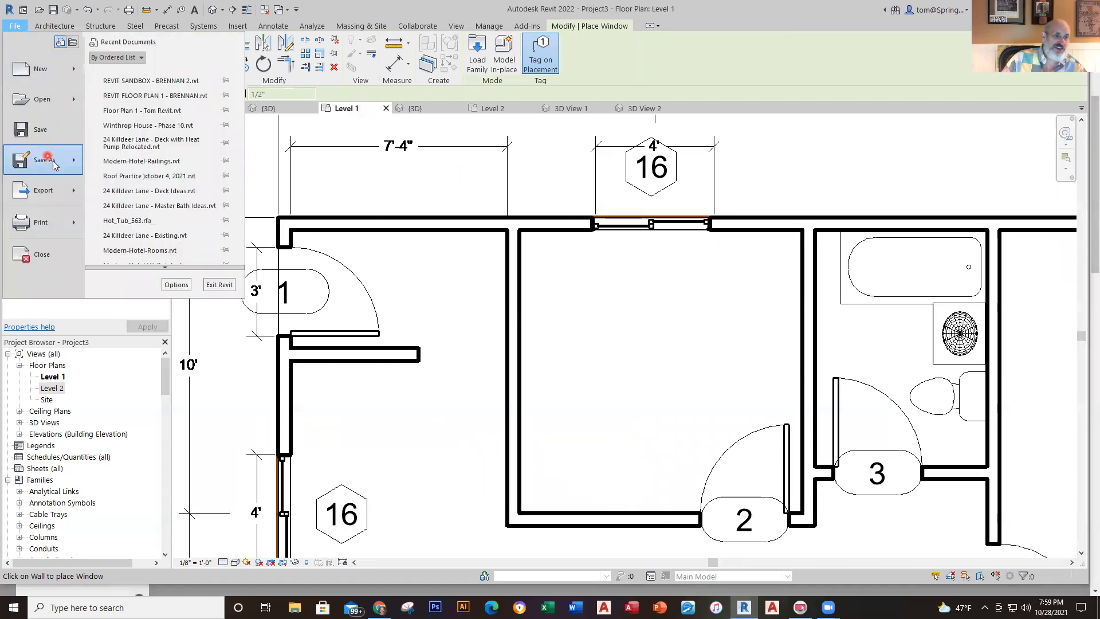
{"action": "left_click", "coordinate": [118, 122]}
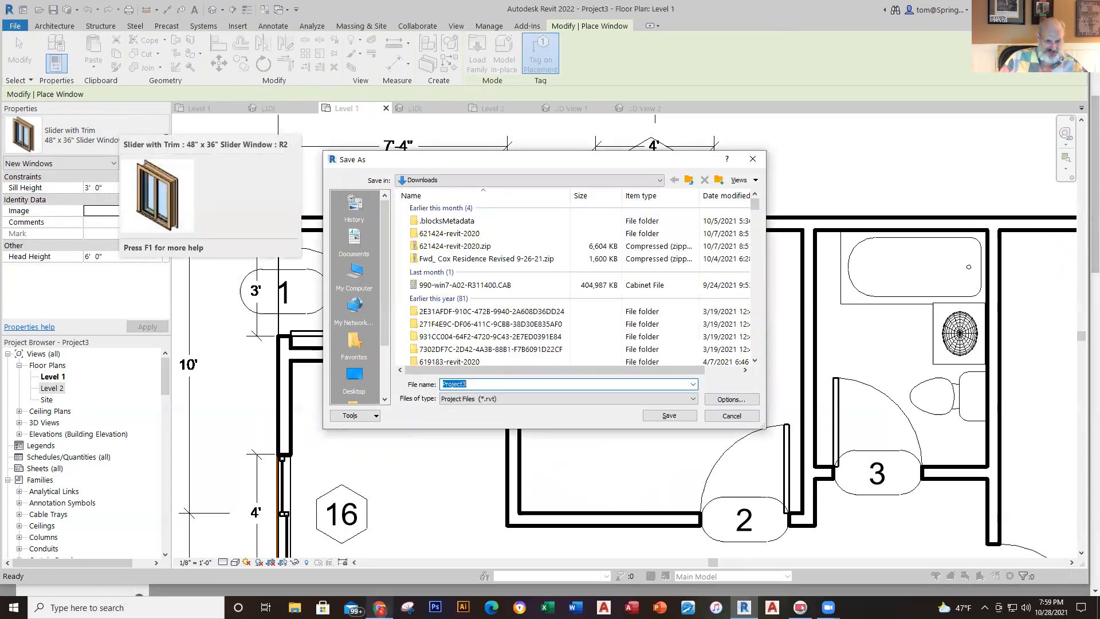
{"action": "left_click", "coordinate": [380, 607]}
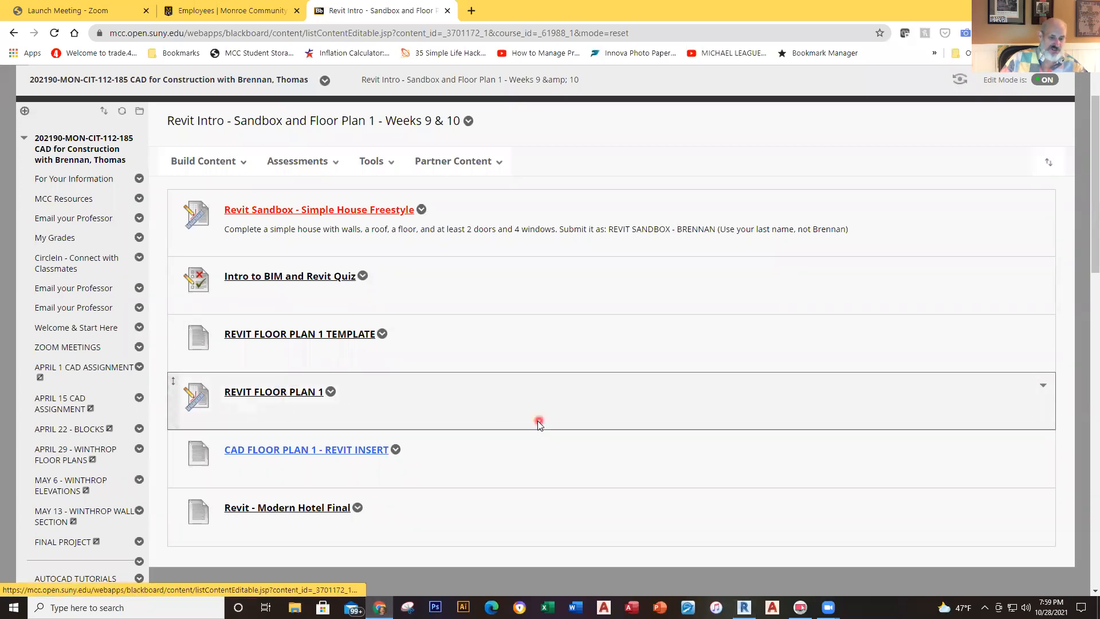
{"action": "key", "text": "alt+Tab"}
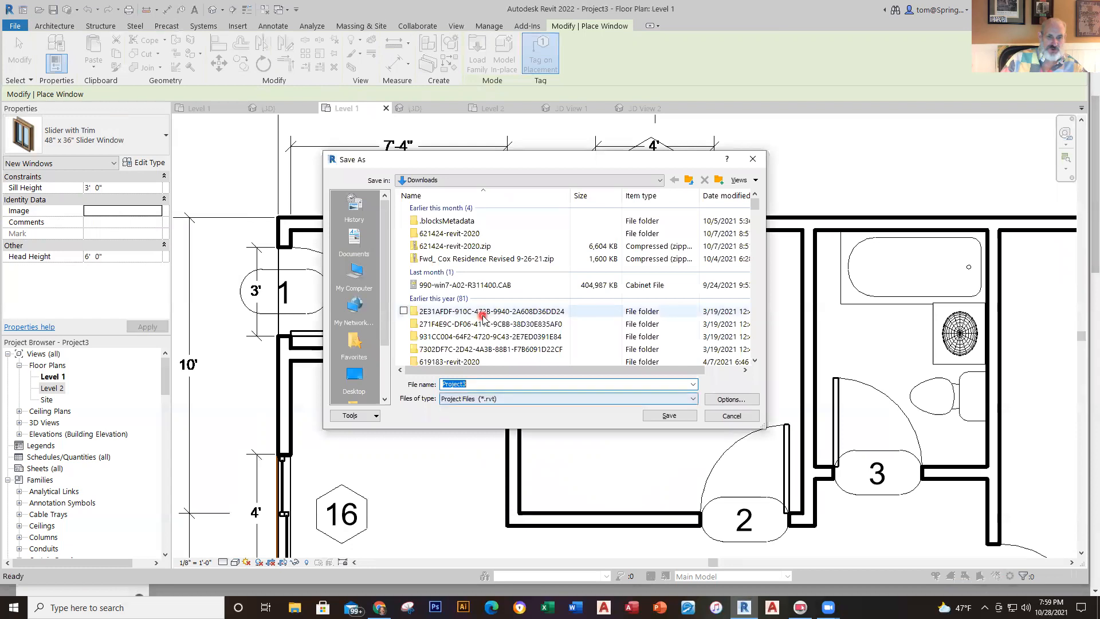
Step: Name the project file REVIT FLOOR PLAN 1 - followed by the author's last name in capitals, and save it on the Desktop
{"action": "type", "text": "re"}
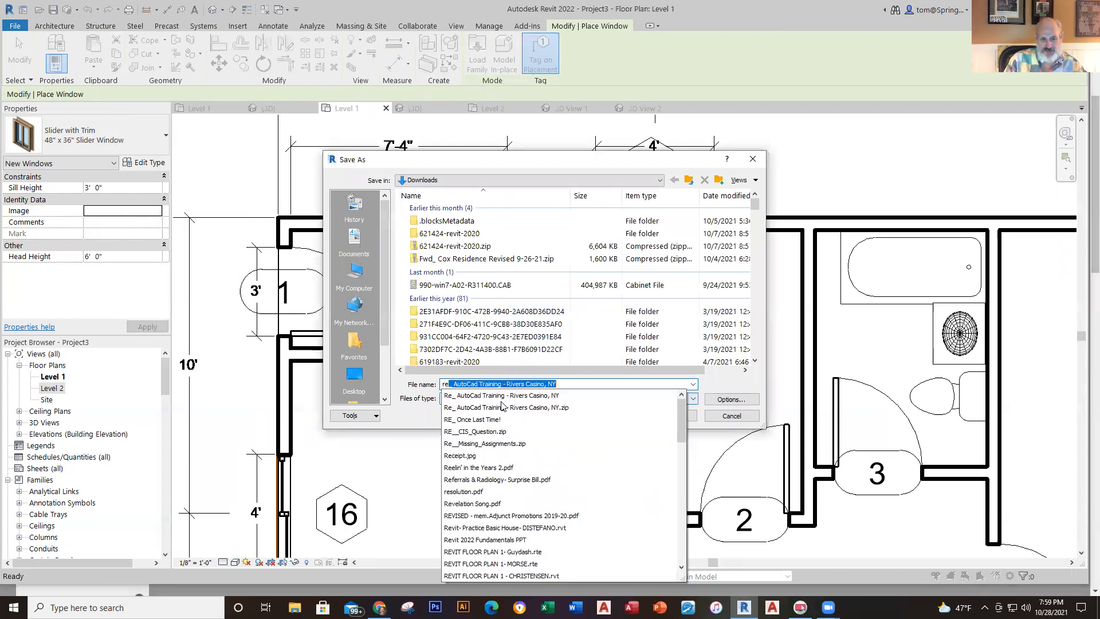
{"action": "key", "text": "BackSpace"}
{"action": "key", "text": "BackSpace"}
{"action": "key", "text": "BackSpace"}
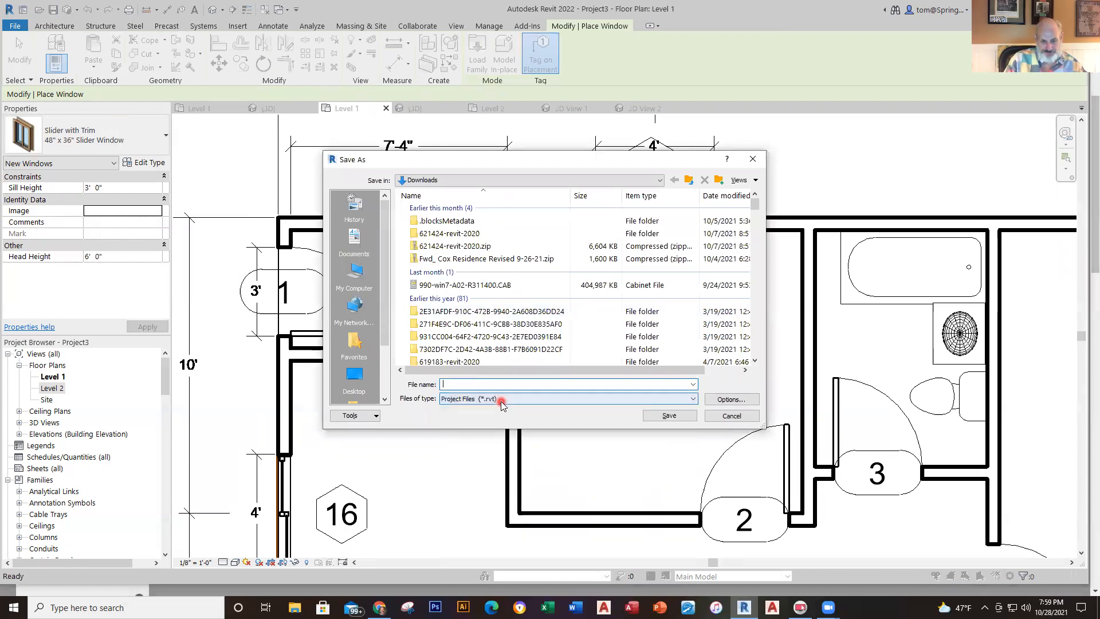
{"action": "type", "text": "REVIT F"}
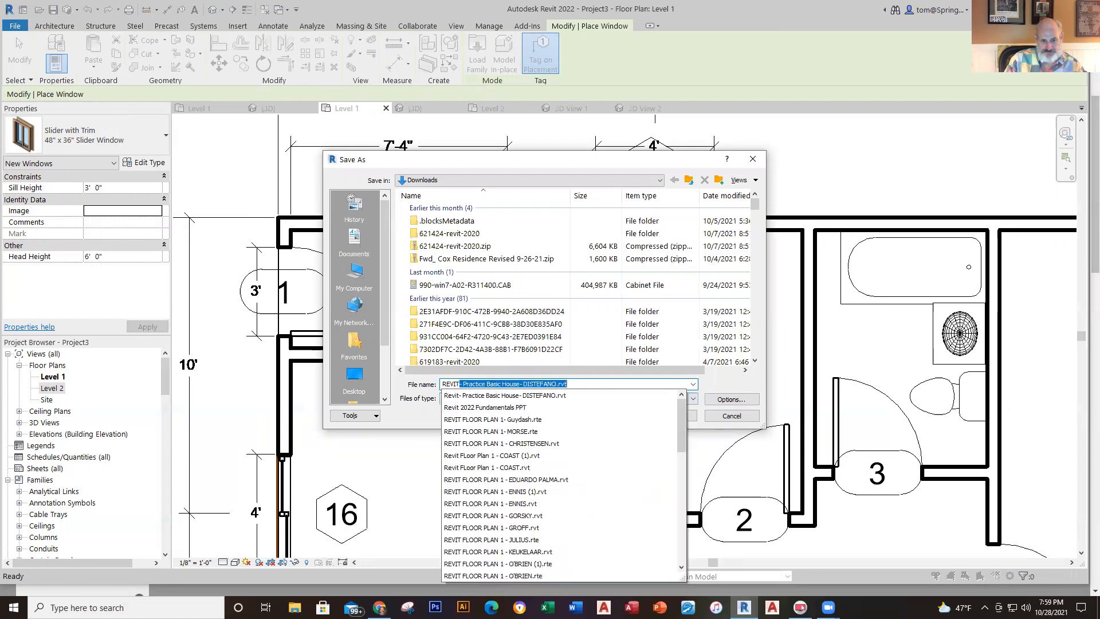
{"action": "type", "text": "LOOR PLAN"}
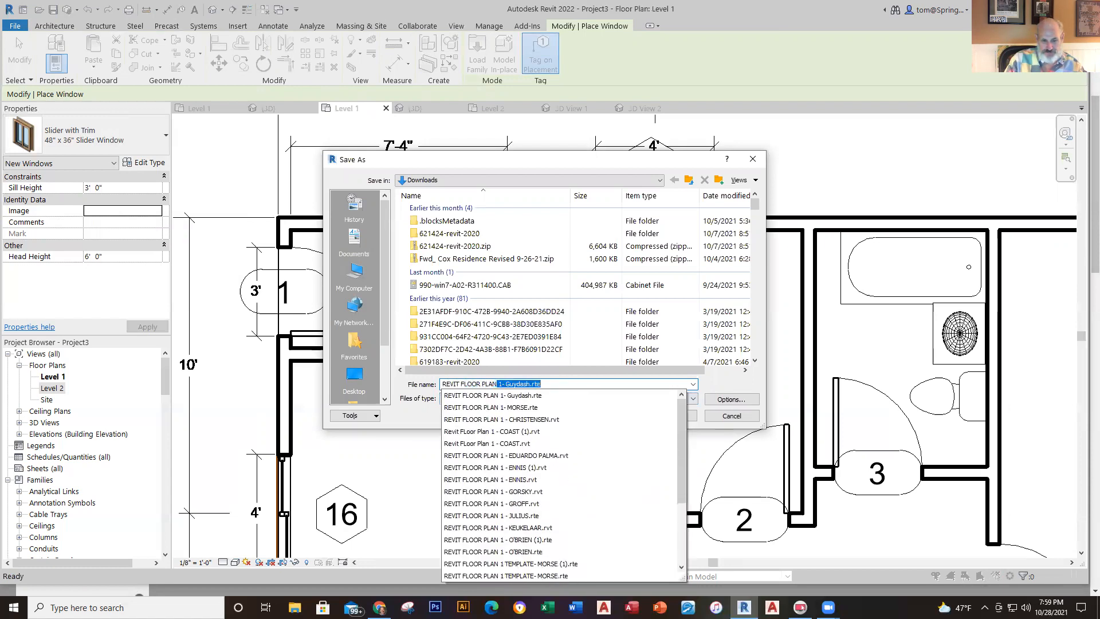
{"action": "type", "text": " 1 - "}
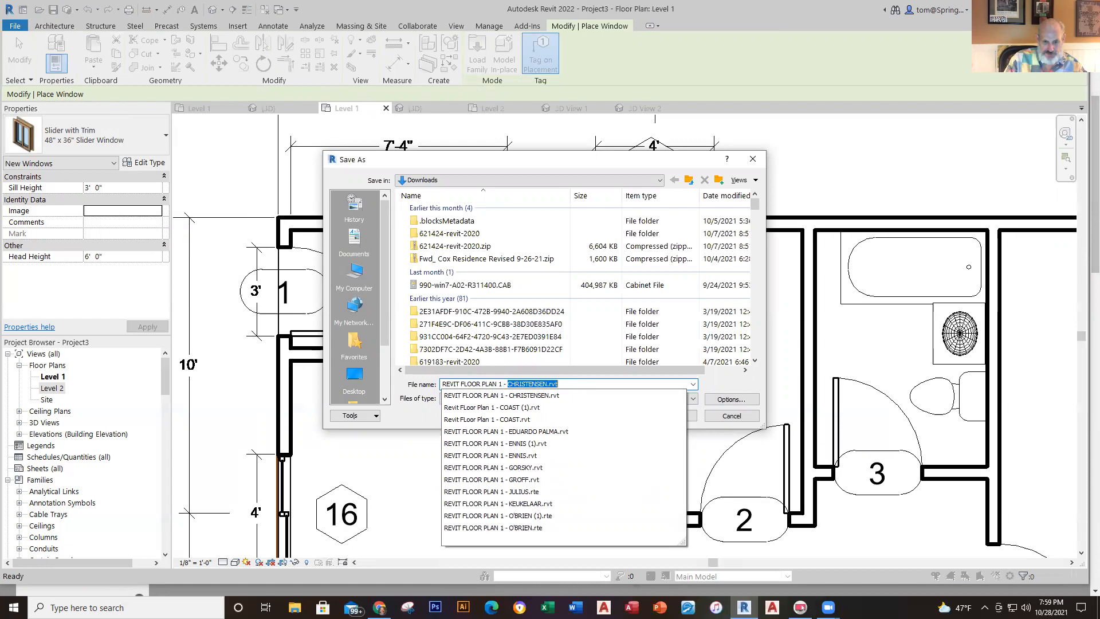
{"action": "type", "text": "BRENNAN"}
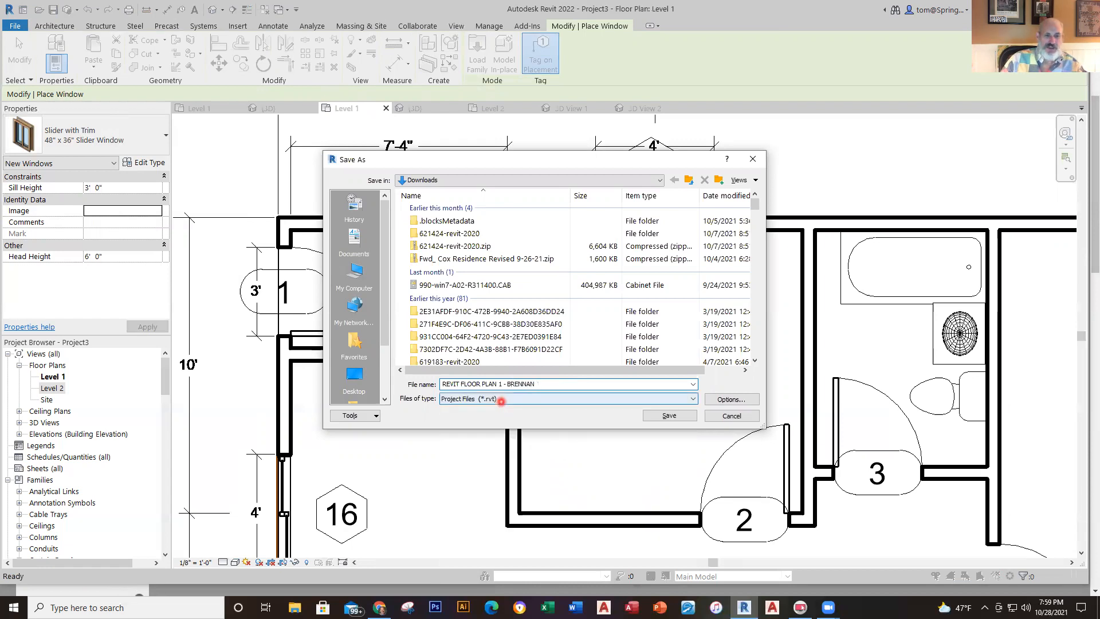
{"action": "left_click", "coordinate": [364, 383]}
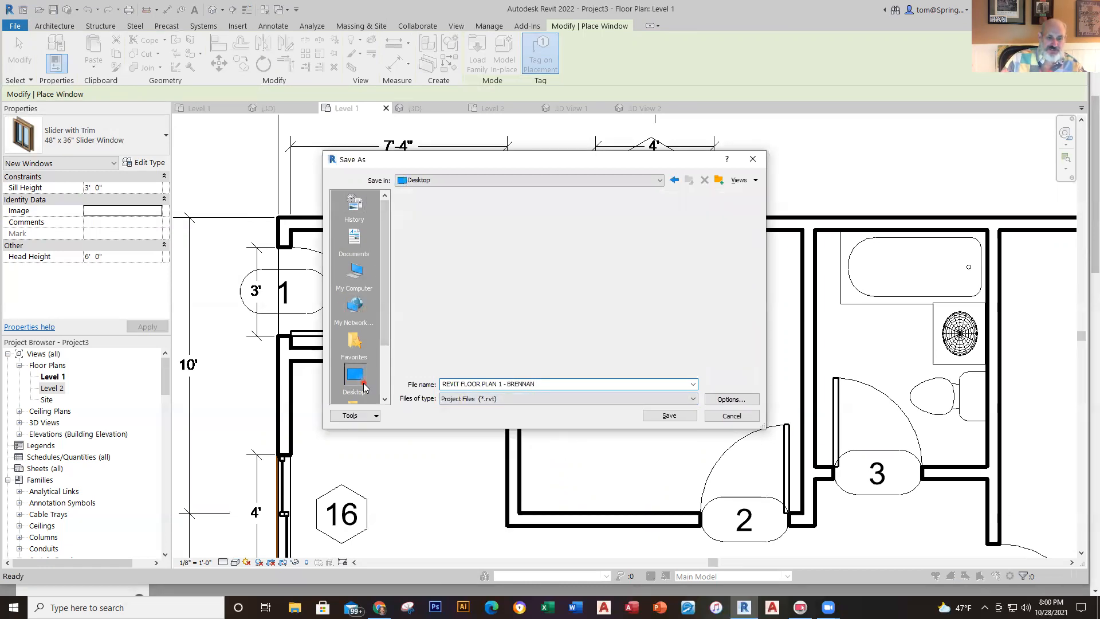
{"action": "left_click", "coordinate": [660, 417]}
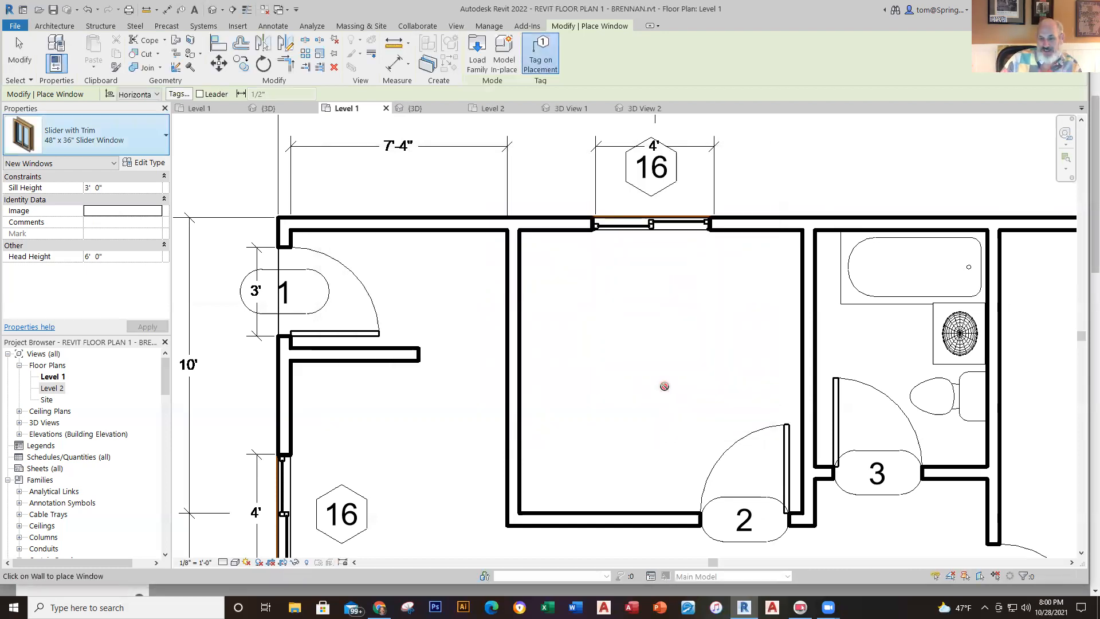
Step: End the window placement with the whole Level 1 plan in view
{"action": "scroll", "coordinate": [664, 385], "scroll_direction": "down", "scroll_amount": 5}
{"action": "middle_click_drag", "start_coordinate": [663, 356], "coordinate": [550, 302]}
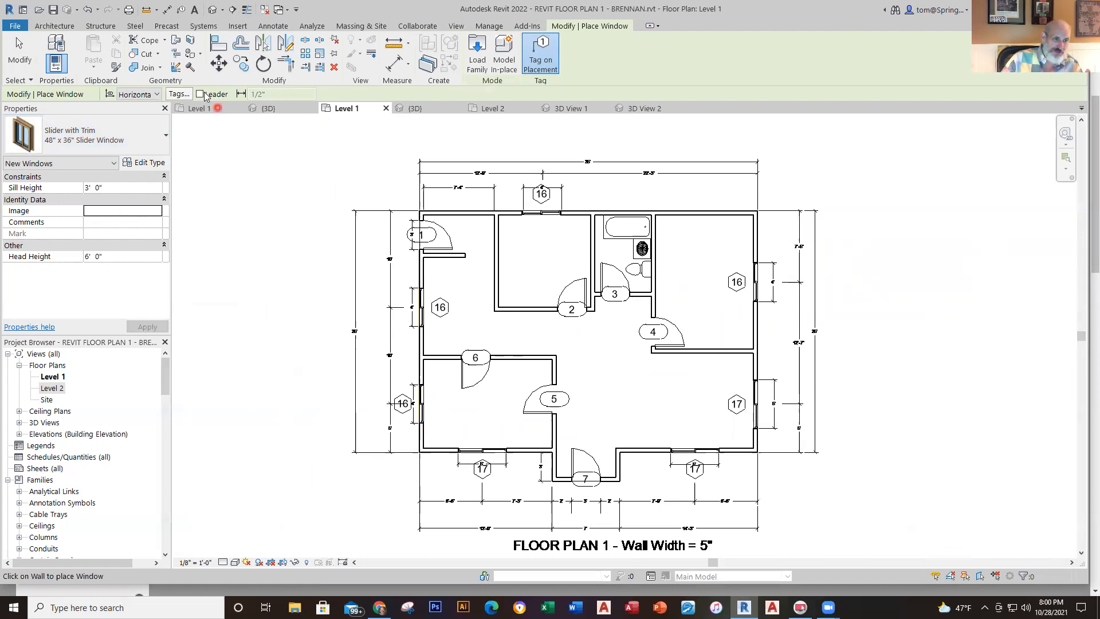
{"action": "left_click", "coordinate": [52, 27]}
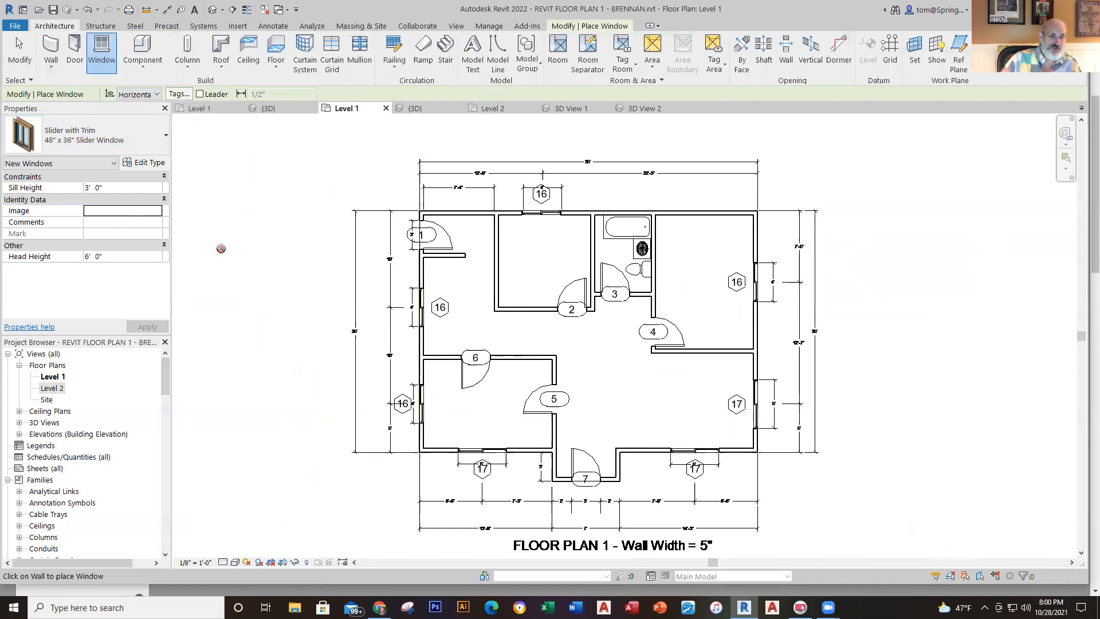
{"action": "key", "text": "Escape"}
{"action": "key", "text": "Escape"}
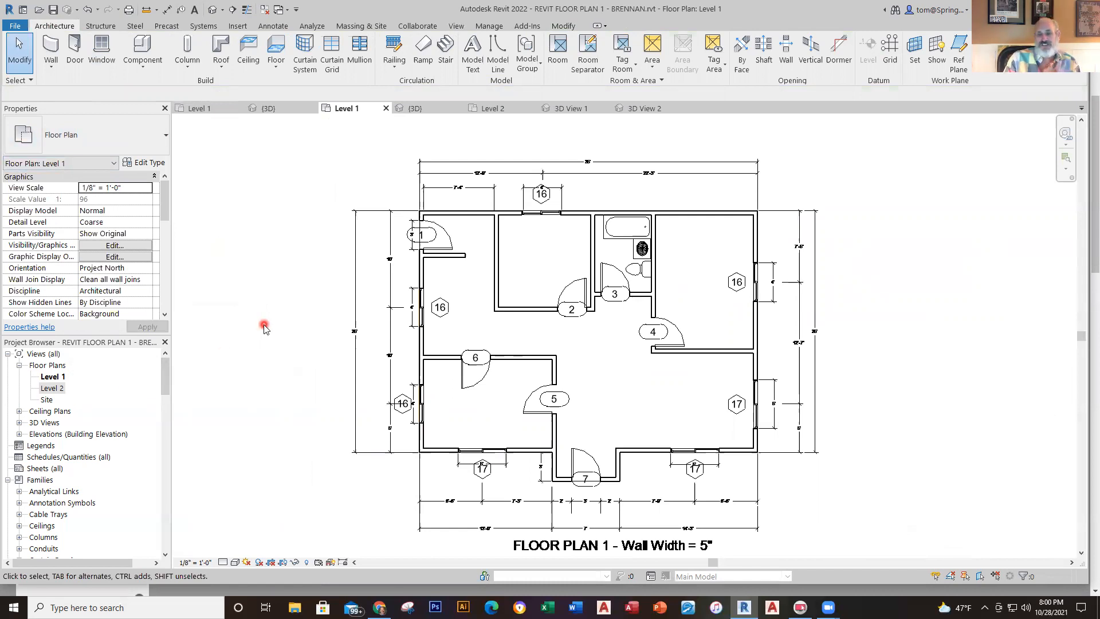
Step: Hide the imported Floor Plan 1 MASTER 2020 (3).dwg as an element in the Level 1 plan, and undo the hiding
{"action": "left_click", "coordinate": [604, 159]}
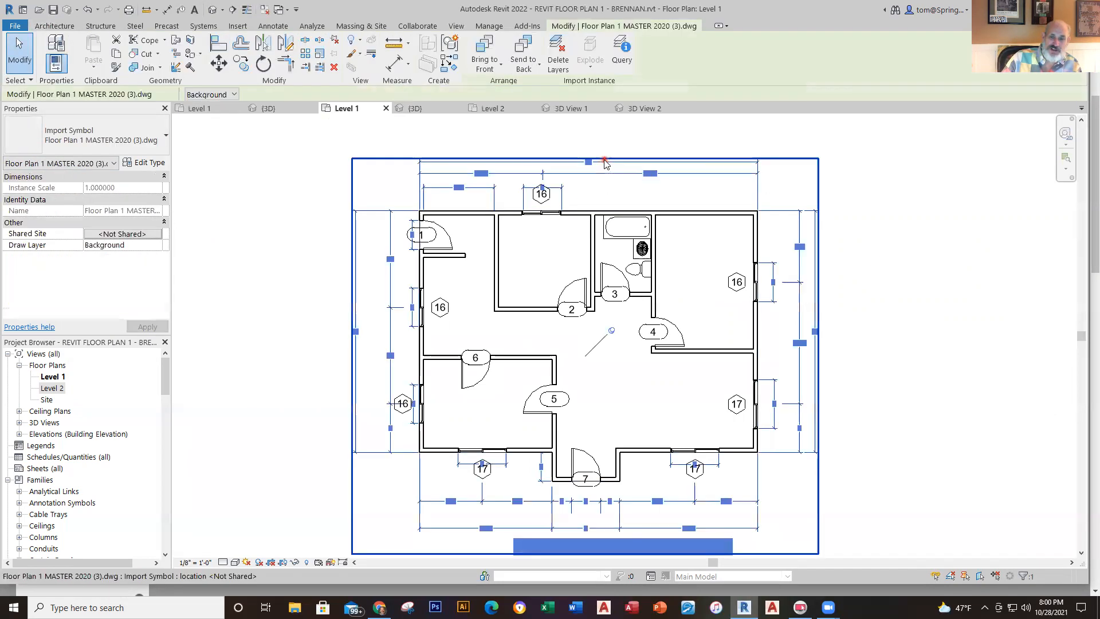
{"action": "right_click", "coordinate": [605, 160]}
{"action": "mouse_move", "coordinate": [705, 213]}
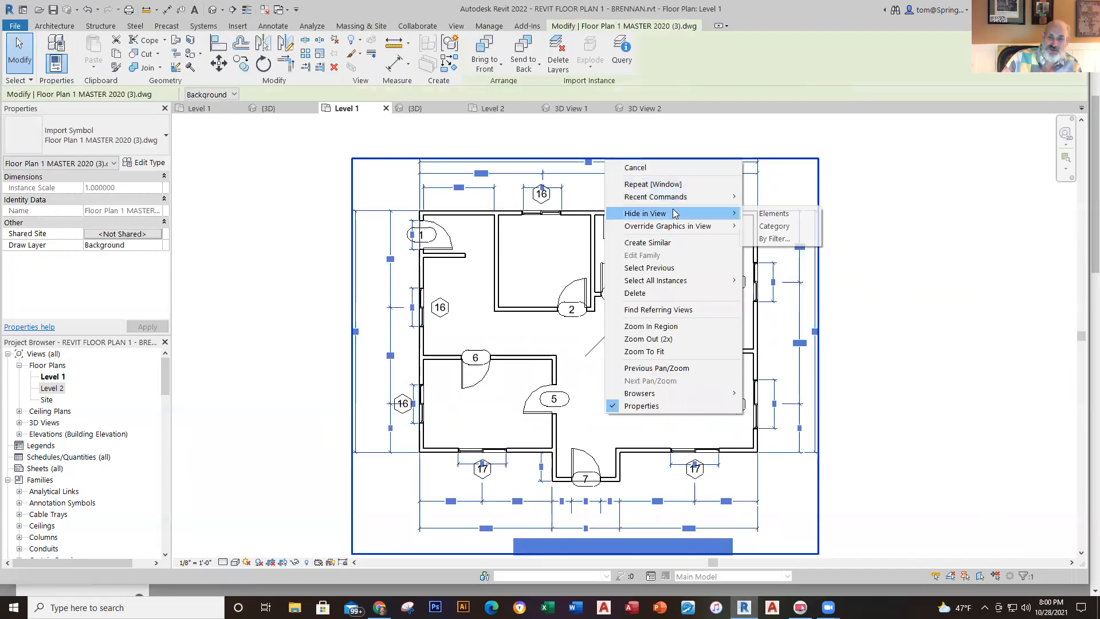
{"action": "left_click", "coordinate": [757, 218]}
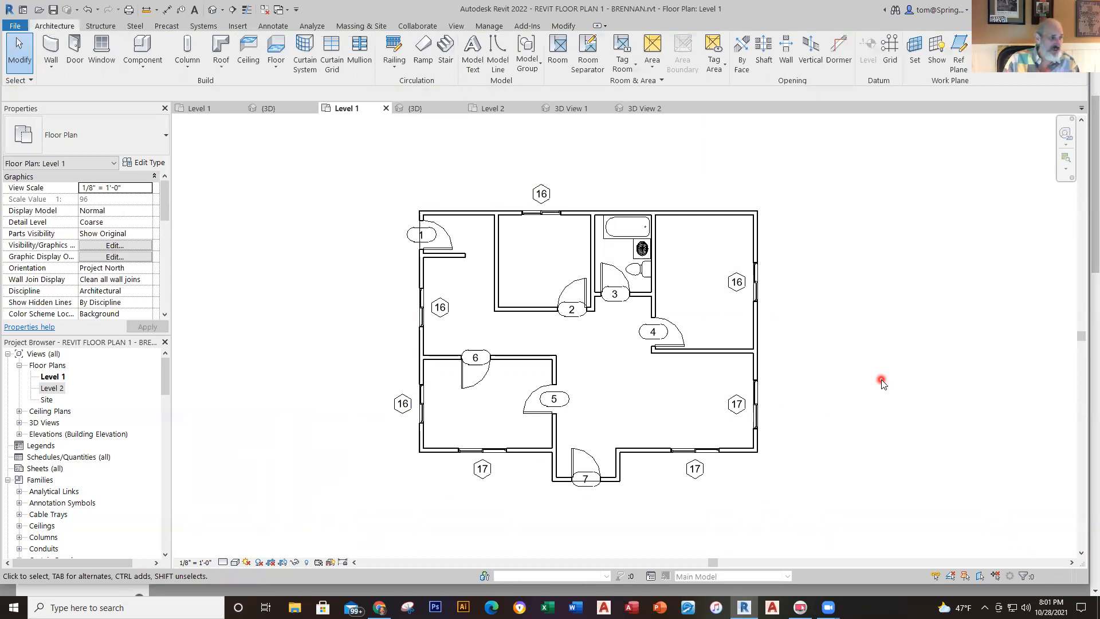
{"action": "key", "text": "ctrl+z"}
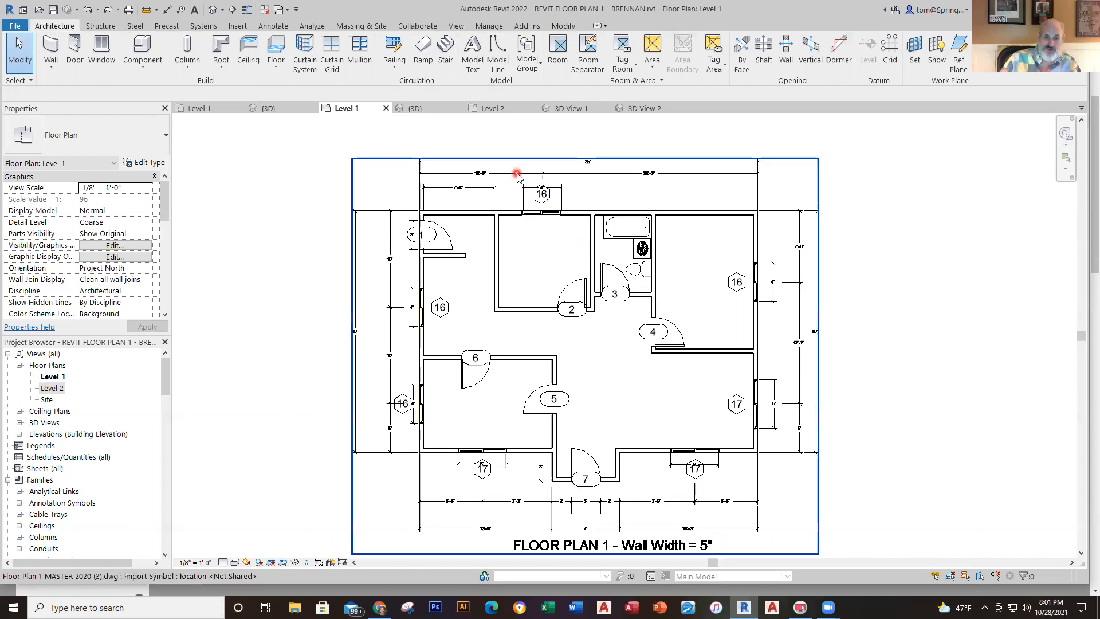
Step: Turn off the imported Floor Plan 1 MASTER 2020 category in the Level 1 plan's Visibility/Graphic Overrides
{"action": "left_click", "coordinate": [517, 175]}
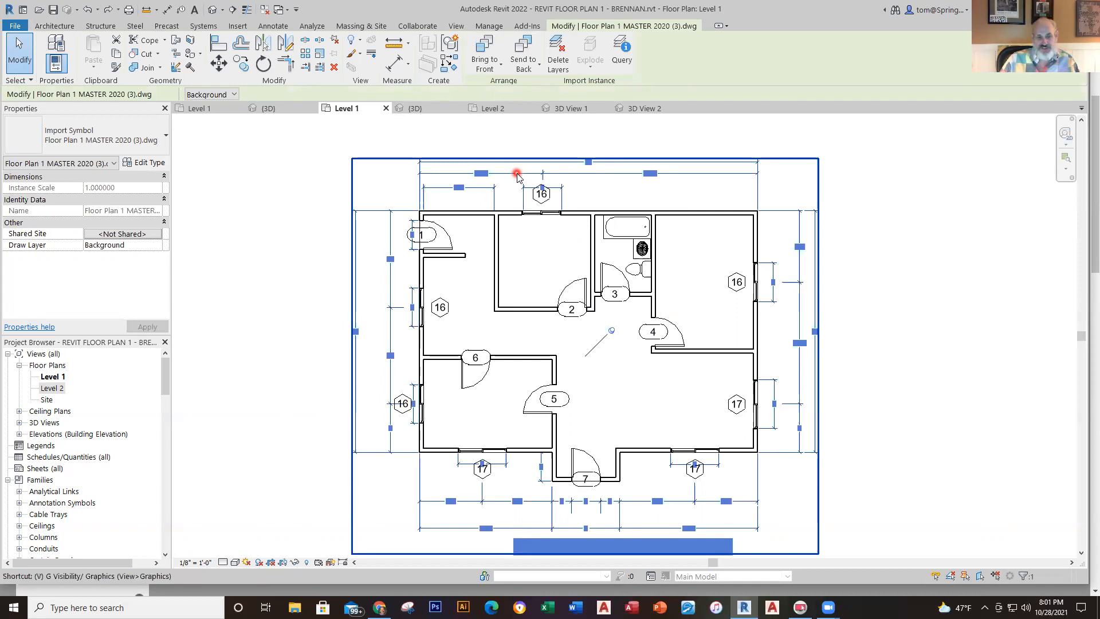
{"action": "key", "text": "v"}
{"action": "key", "text": "g"}
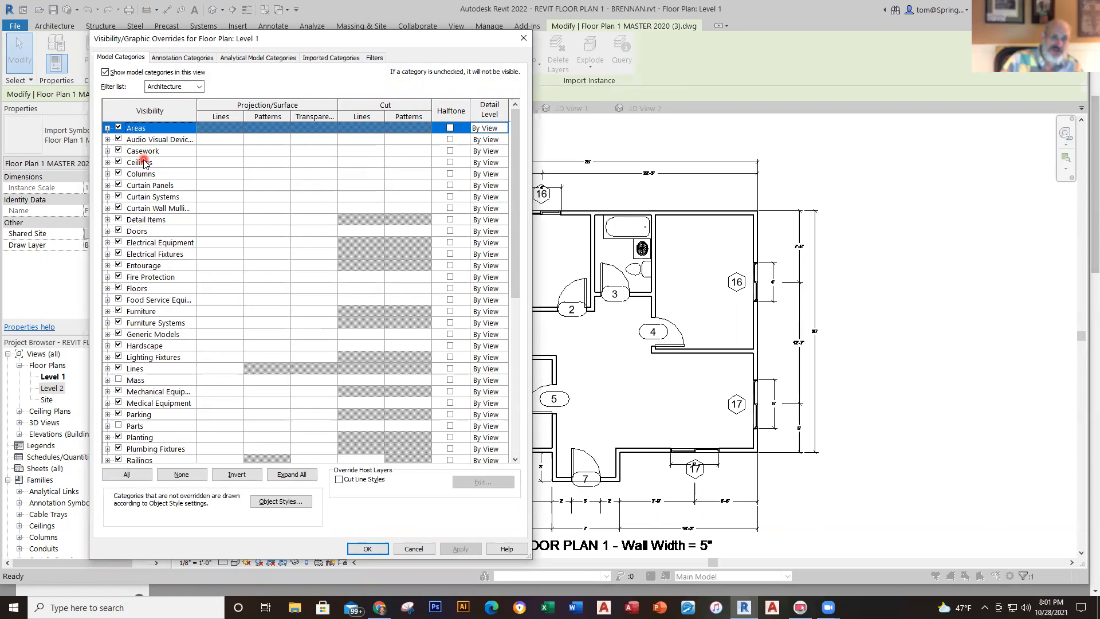
{"action": "left_click", "coordinate": [330, 58]}
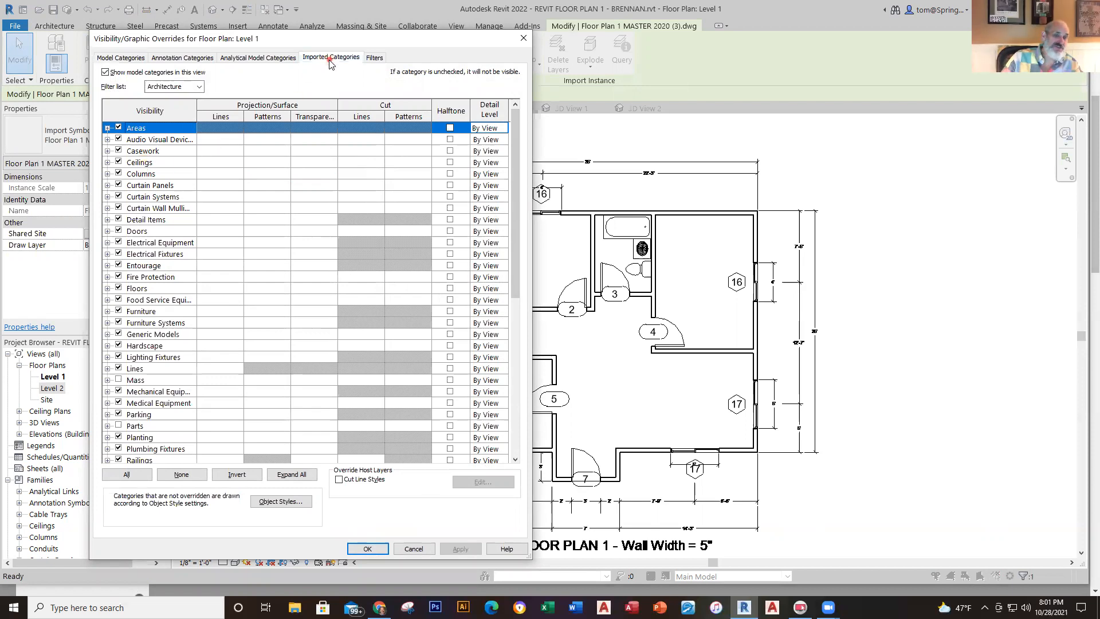
{"action": "left_click", "coordinate": [118, 109]}
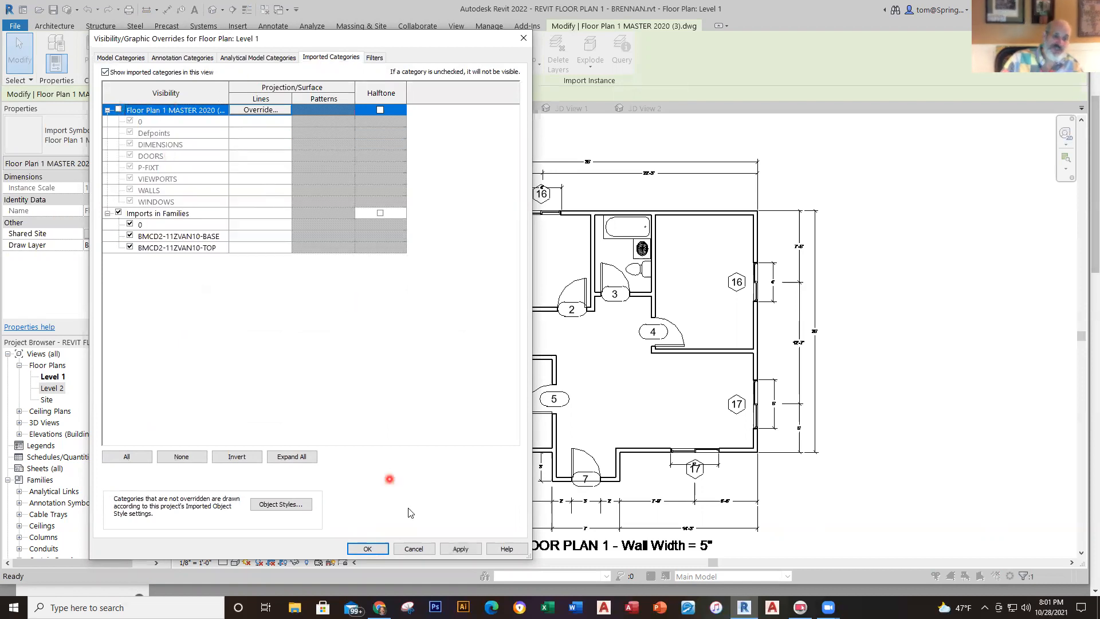
{"action": "left_click", "coordinate": [462, 549]}
{"action": "left_click", "coordinate": [370, 551]}
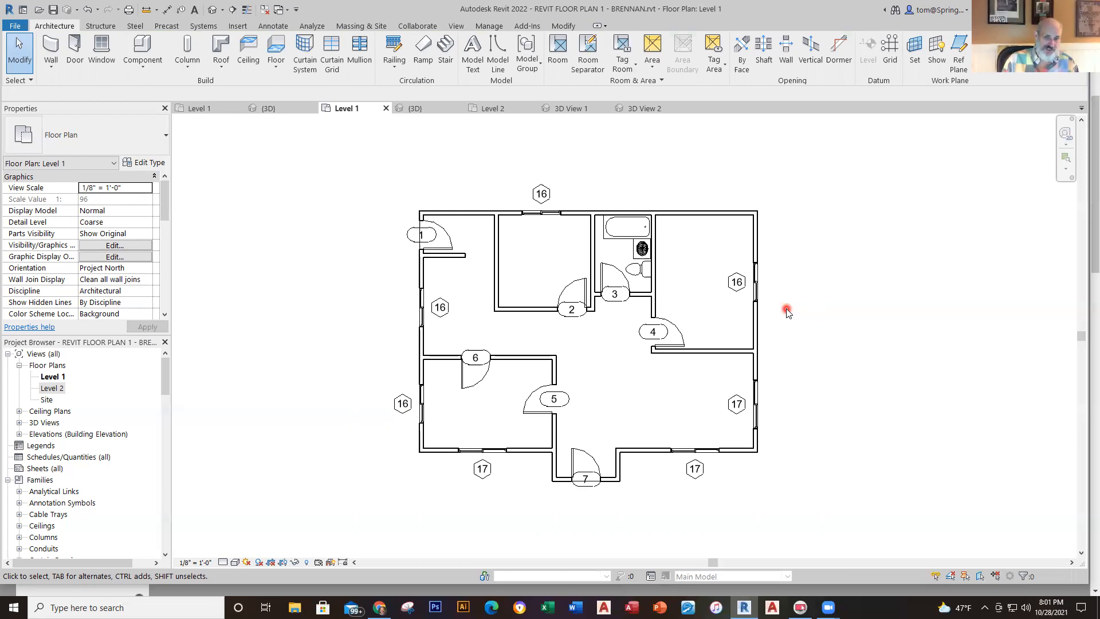
Step: Turn off the Doors model category in the Level 1 plan's Visibility/Graphic Overrides, apply it, and turn the category back on
{"action": "key", "text": "v"}
{"action": "key", "text": "g"}
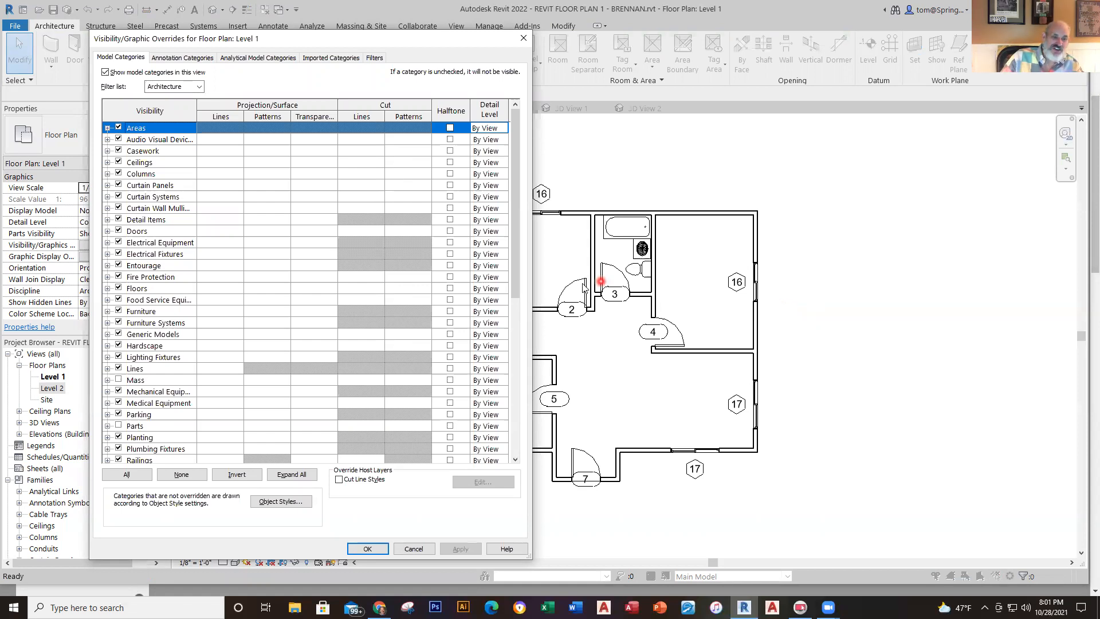
{"action": "left_click", "coordinate": [118, 232]}
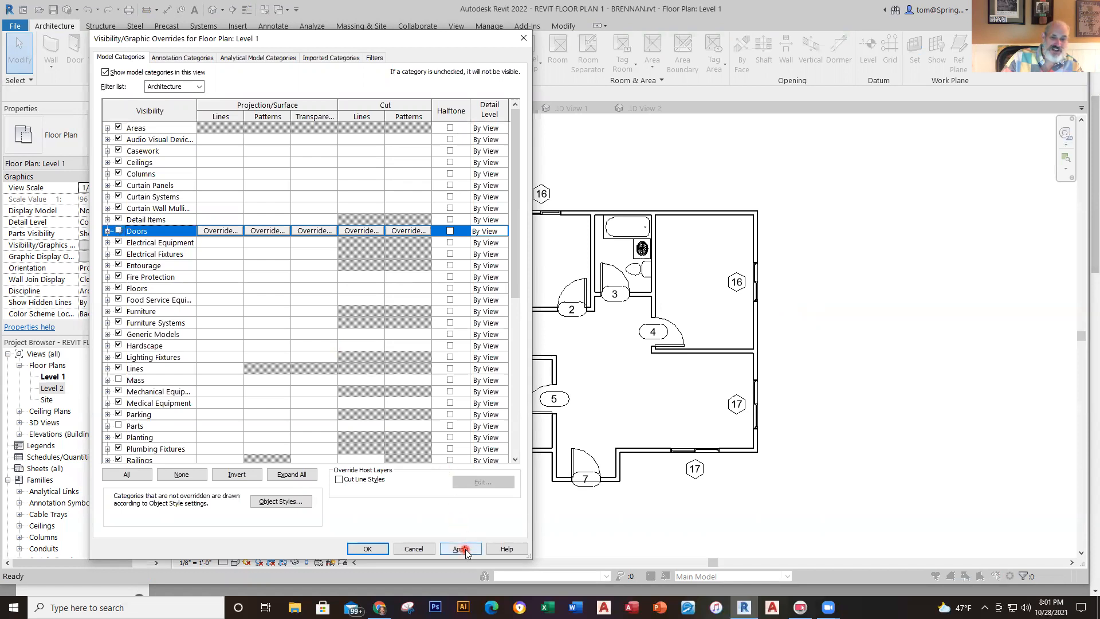
{"action": "left_click", "coordinate": [463, 549]}
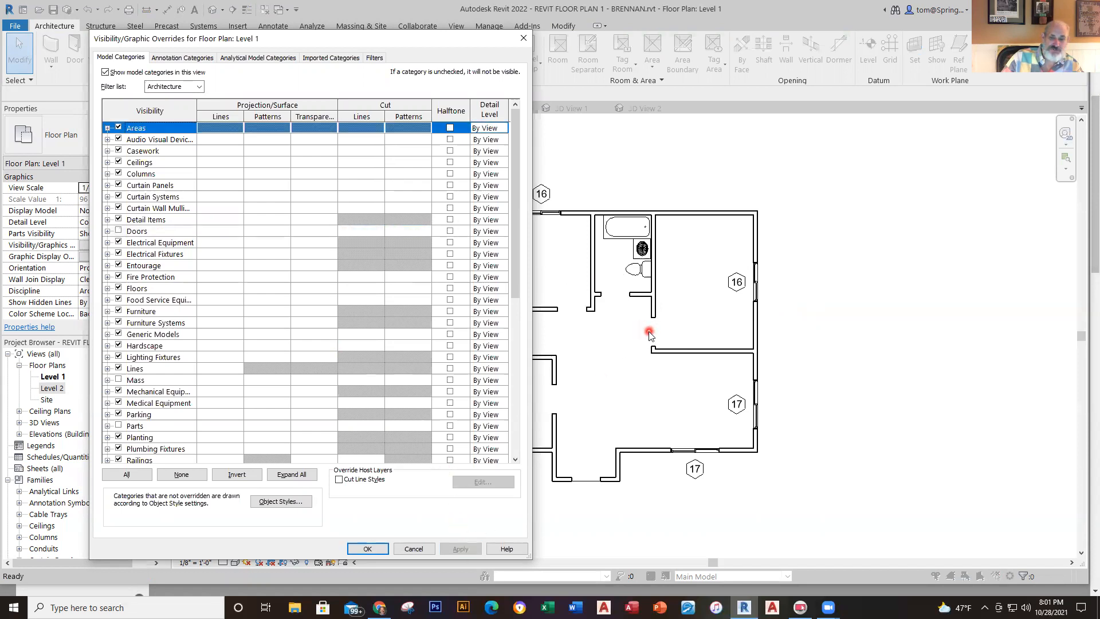
{"action": "left_click", "coordinate": [118, 231]}
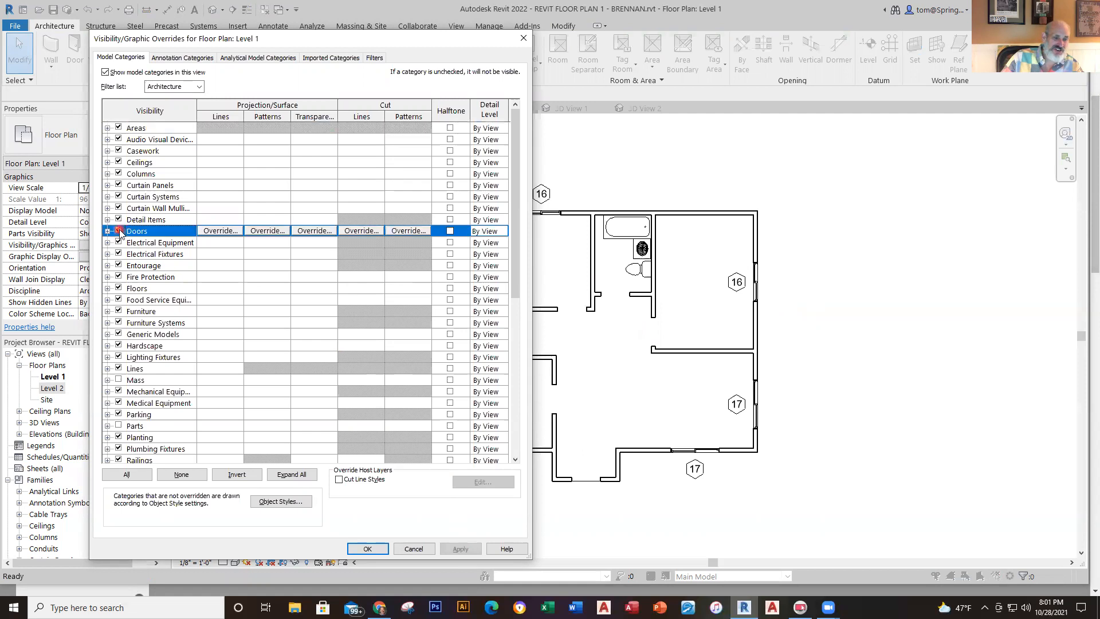
{"action": "left_click", "coordinate": [462, 549]}
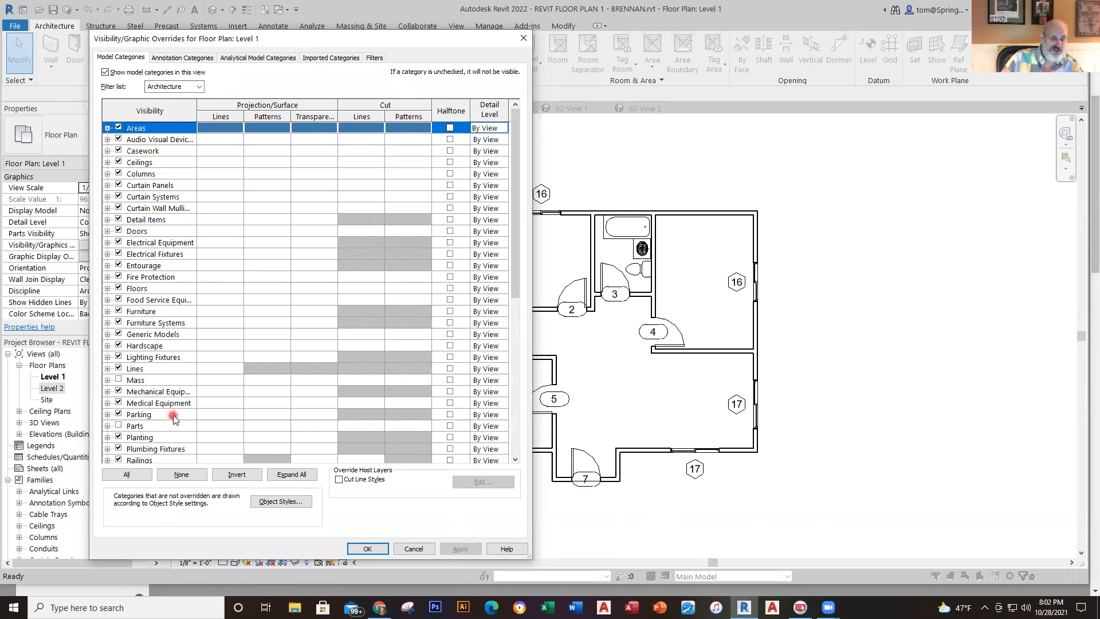
Step: Turn off the Walls model category in the Level 1 plan, apply it, turn the category back on, and close the overrides
{"action": "scroll", "coordinate": [183, 396], "scroll_direction": "down", "scroll_amount": 5}
{"action": "scroll", "coordinate": [187, 385], "scroll_direction": "down", "scroll_amount": 3}
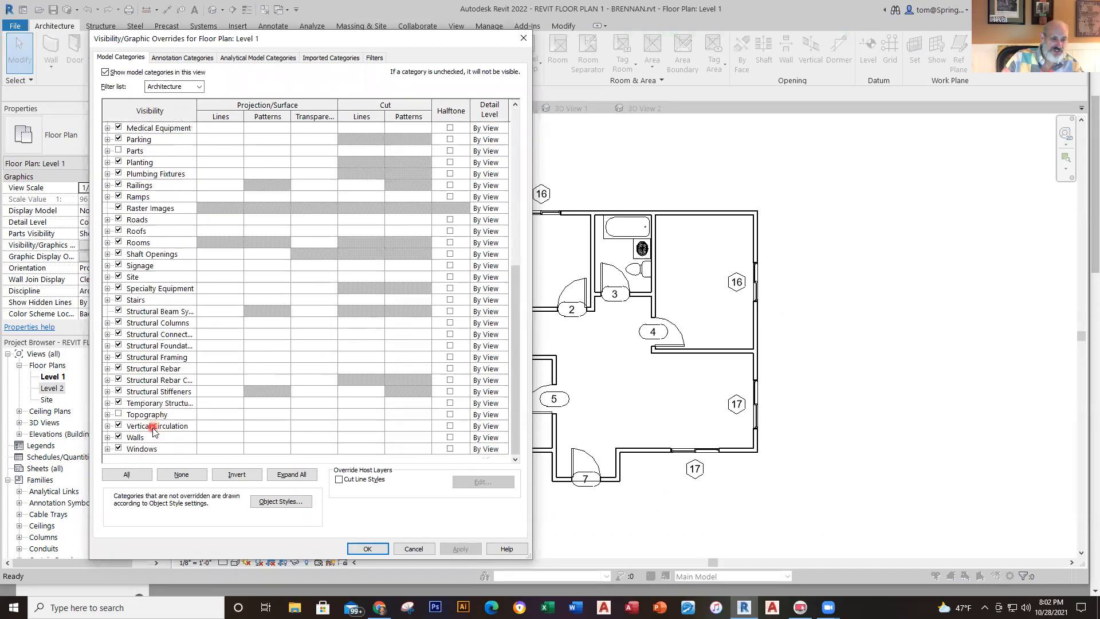
{"action": "left_click", "coordinate": [118, 437]}
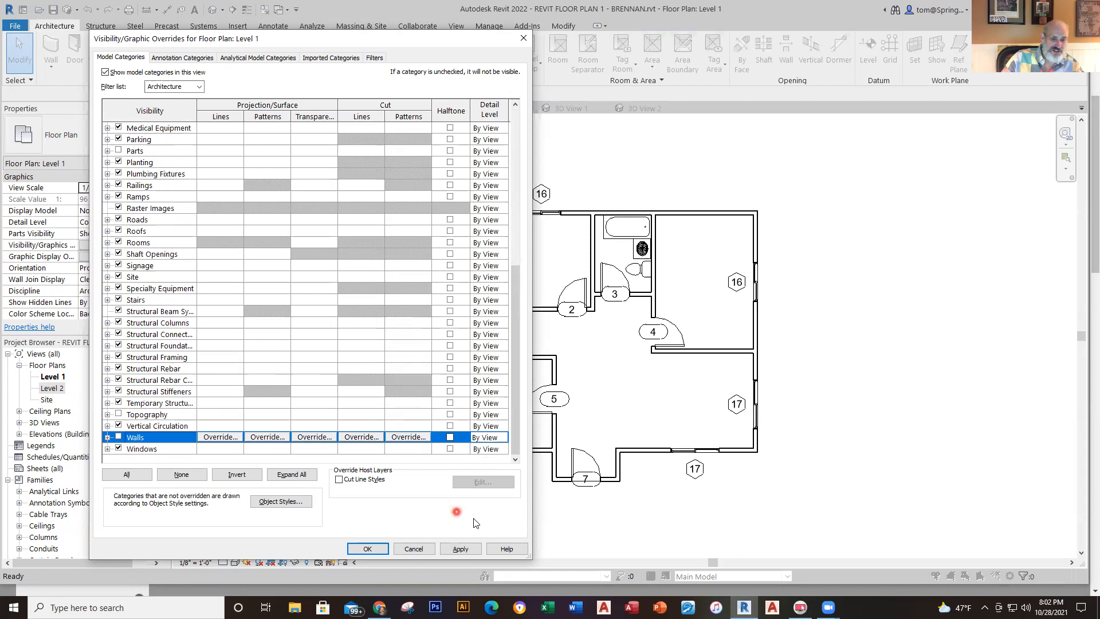
{"action": "left_click", "coordinate": [455, 550]}
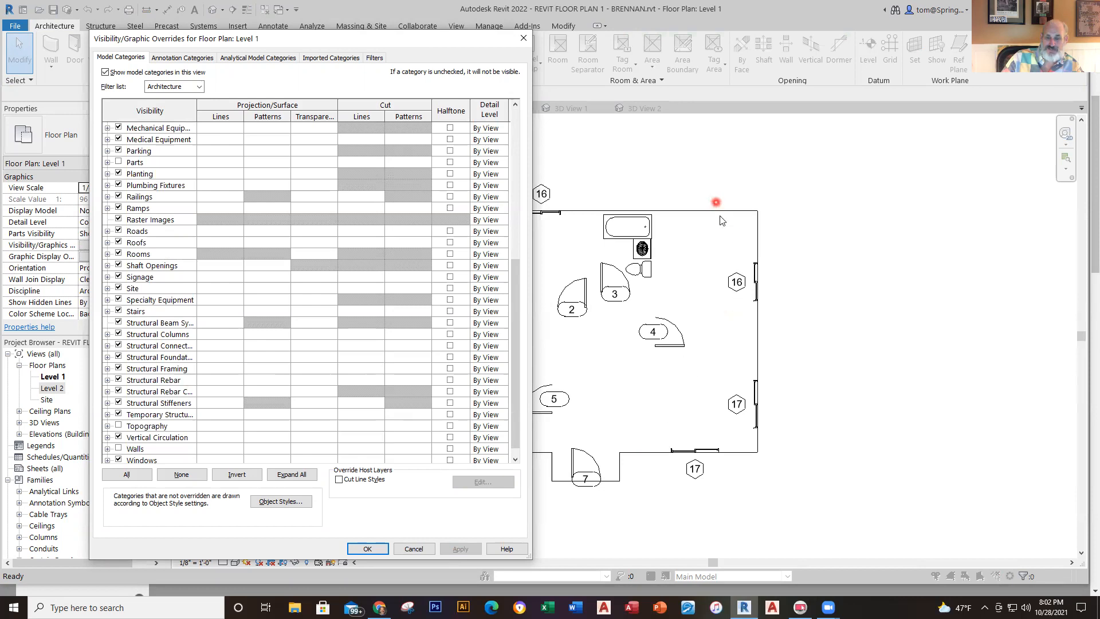
{"action": "left_click", "coordinate": [119, 448]}
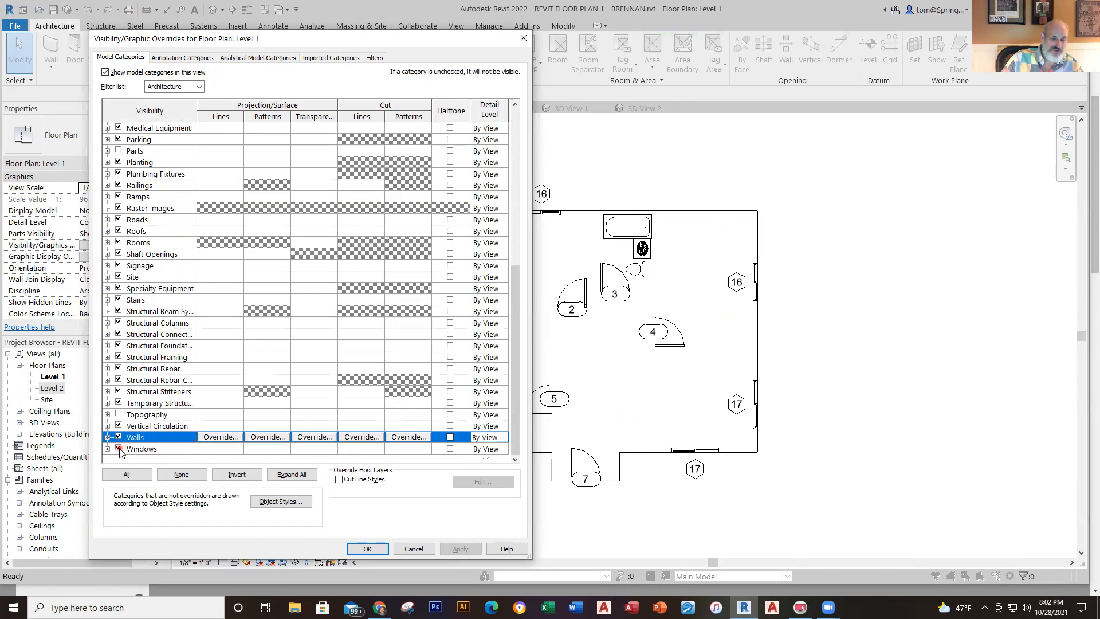
{"action": "left_click", "coordinate": [463, 549]}
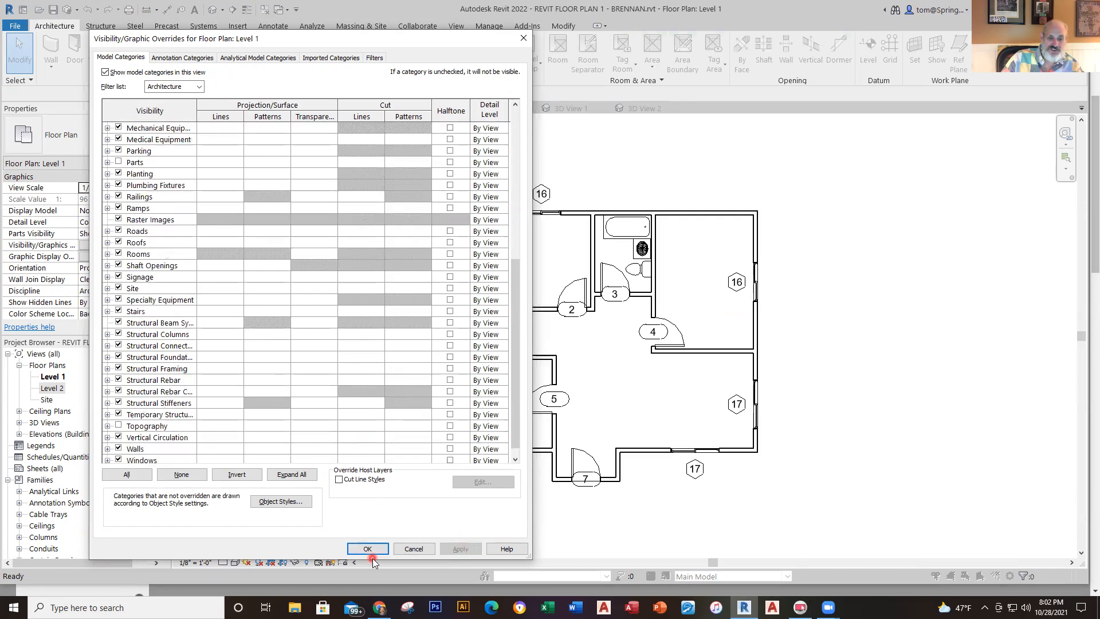
{"action": "left_click", "coordinate": [370, 549]}
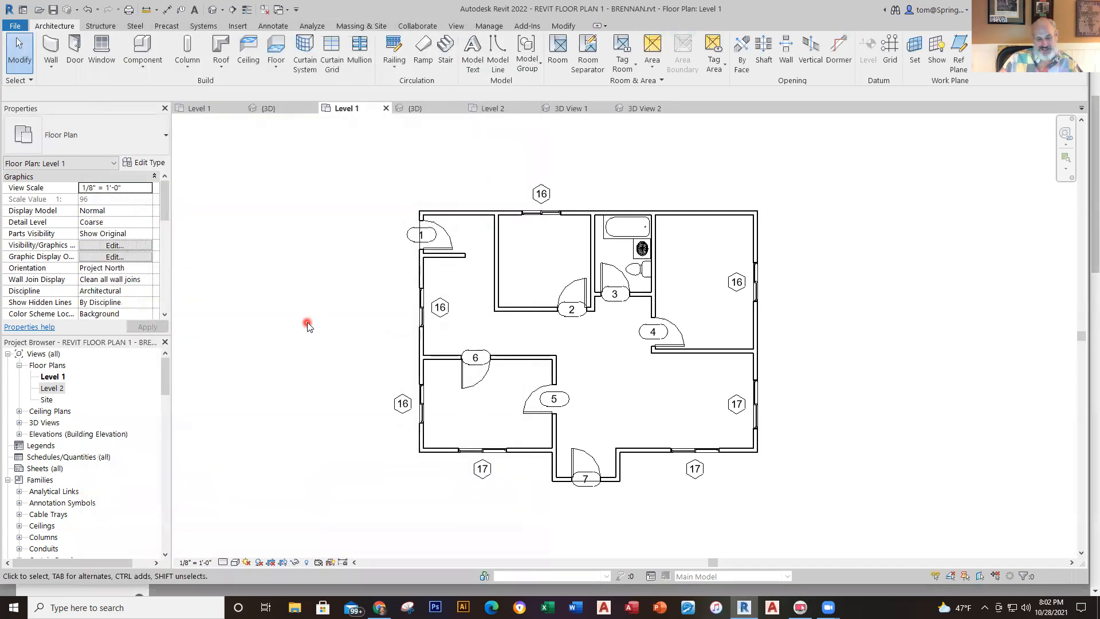
{"action": "key", "text": "v"}
{"action": "key", "text": "g"}
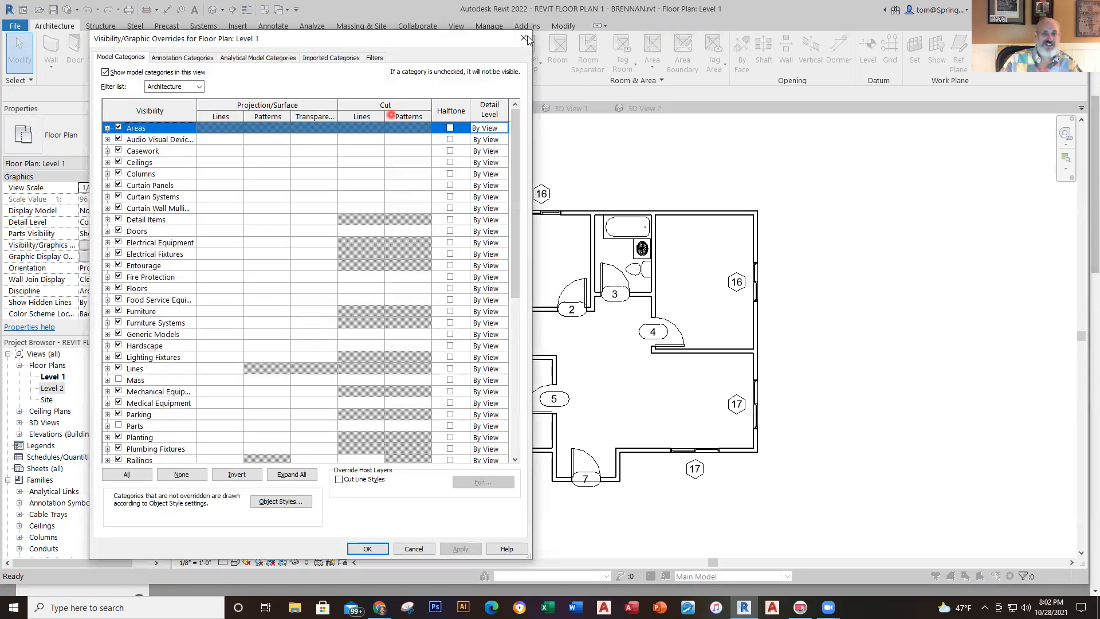
{"action": "left_click", "coordinate": [525, 39]}
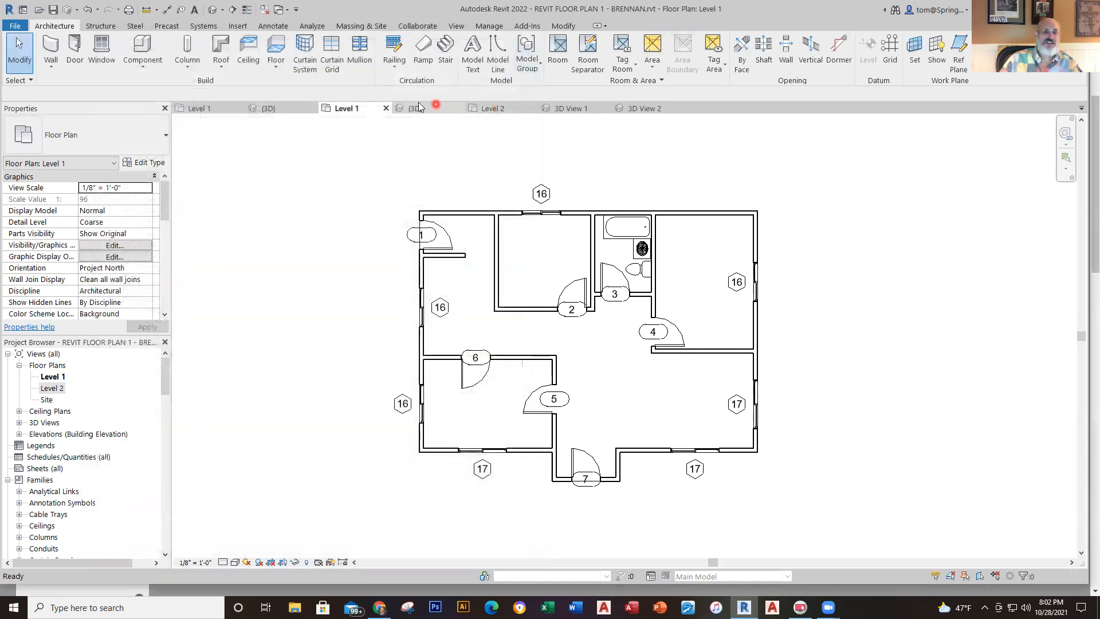
Step: Bring up the view-related commands for the Level 1 plan
{"action": "left_click", "coordinate": [456, 26]}
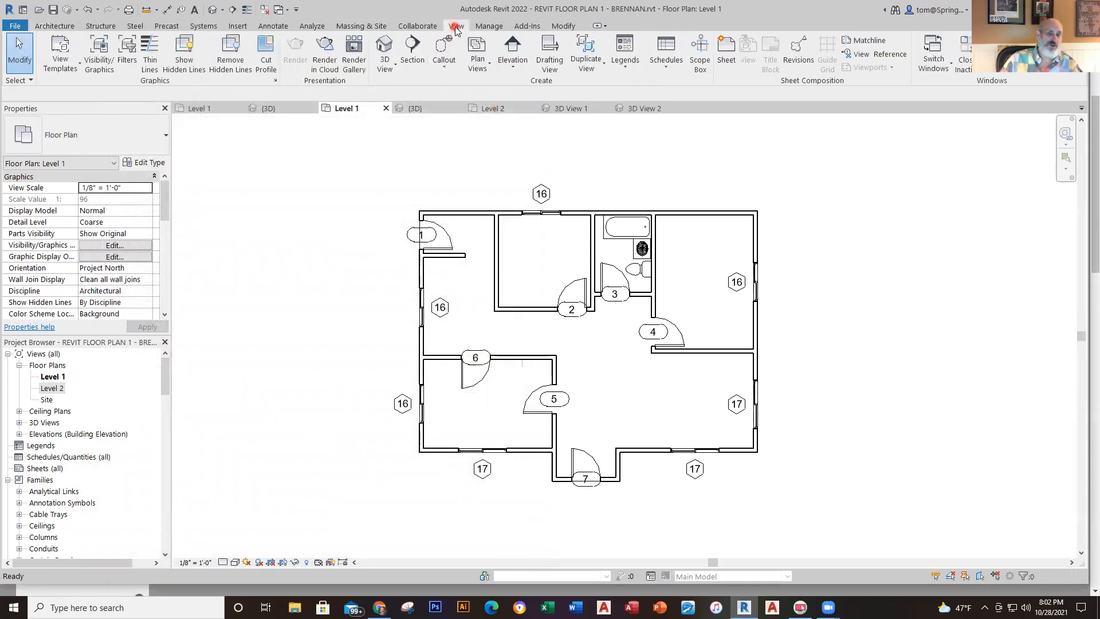